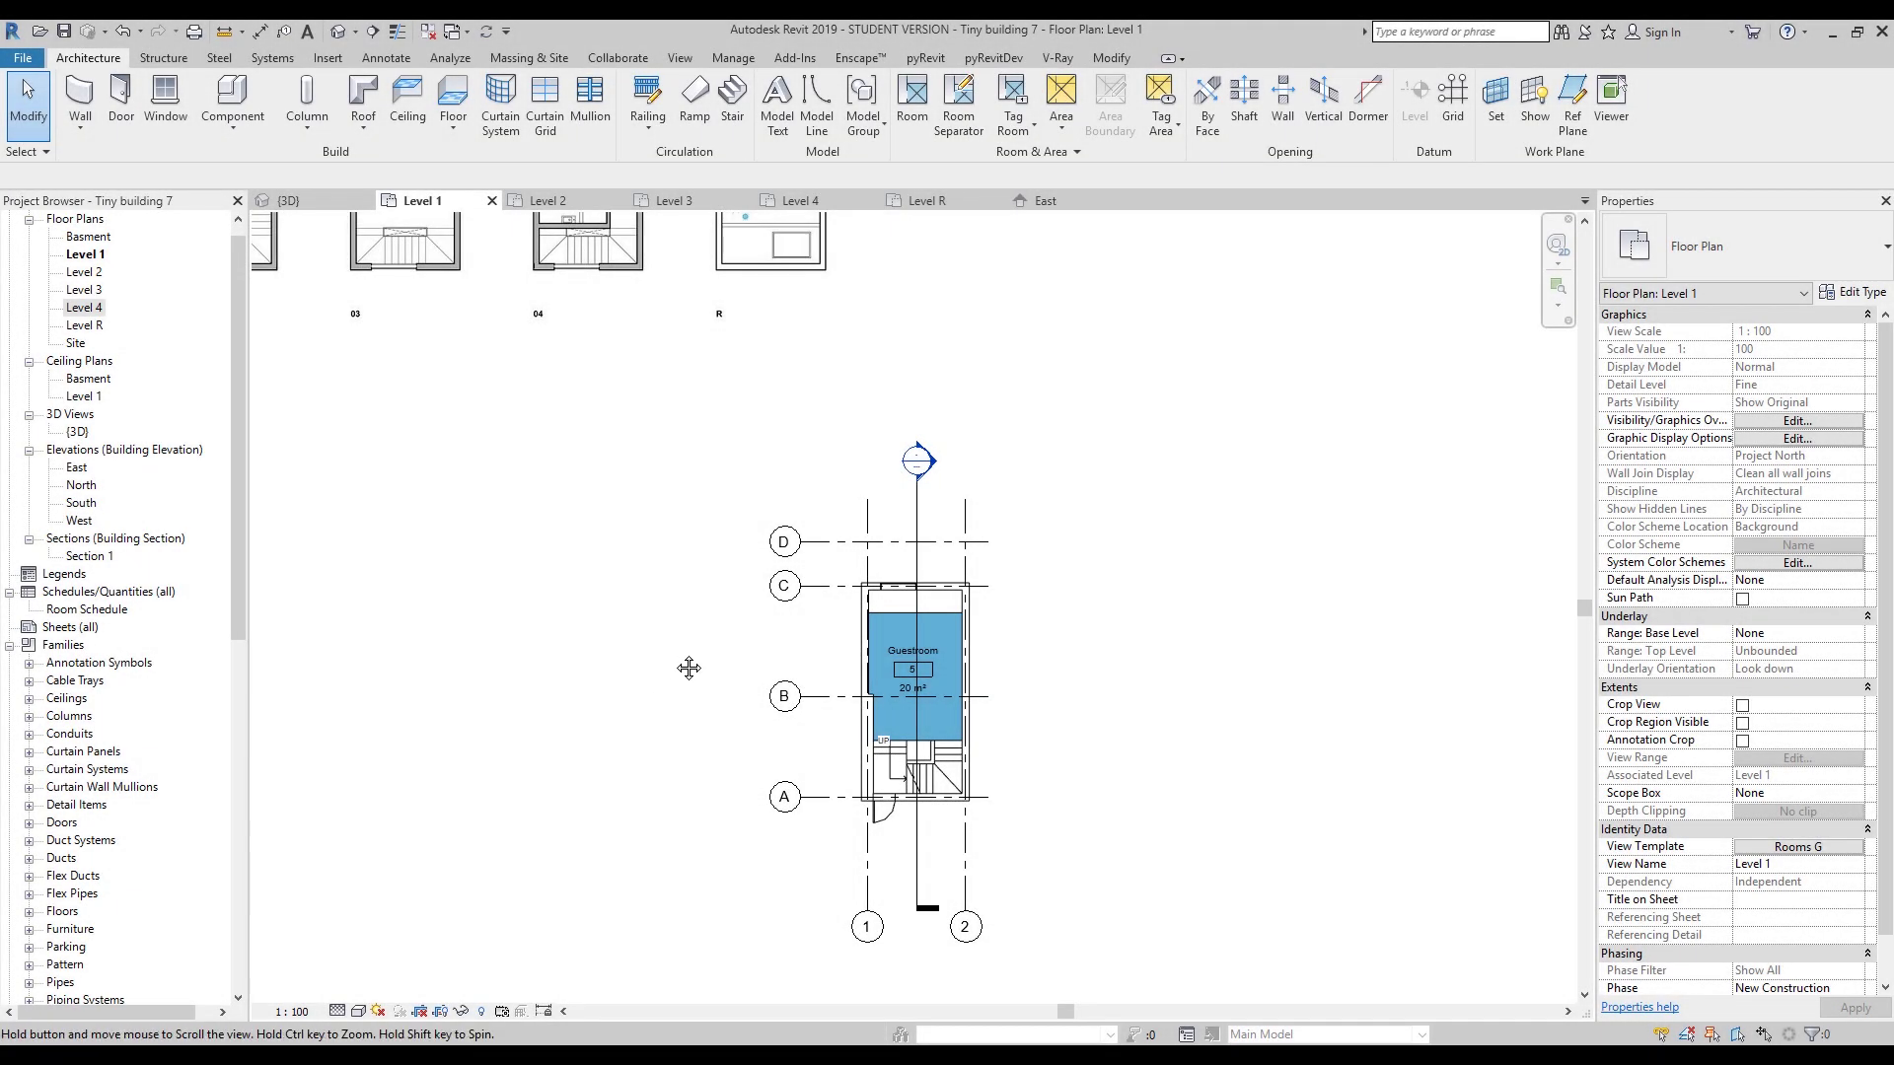
Close all inactive views so that only the Level 1 floor plan stays open.
middle_click_drag(669, 619, 623, 662)
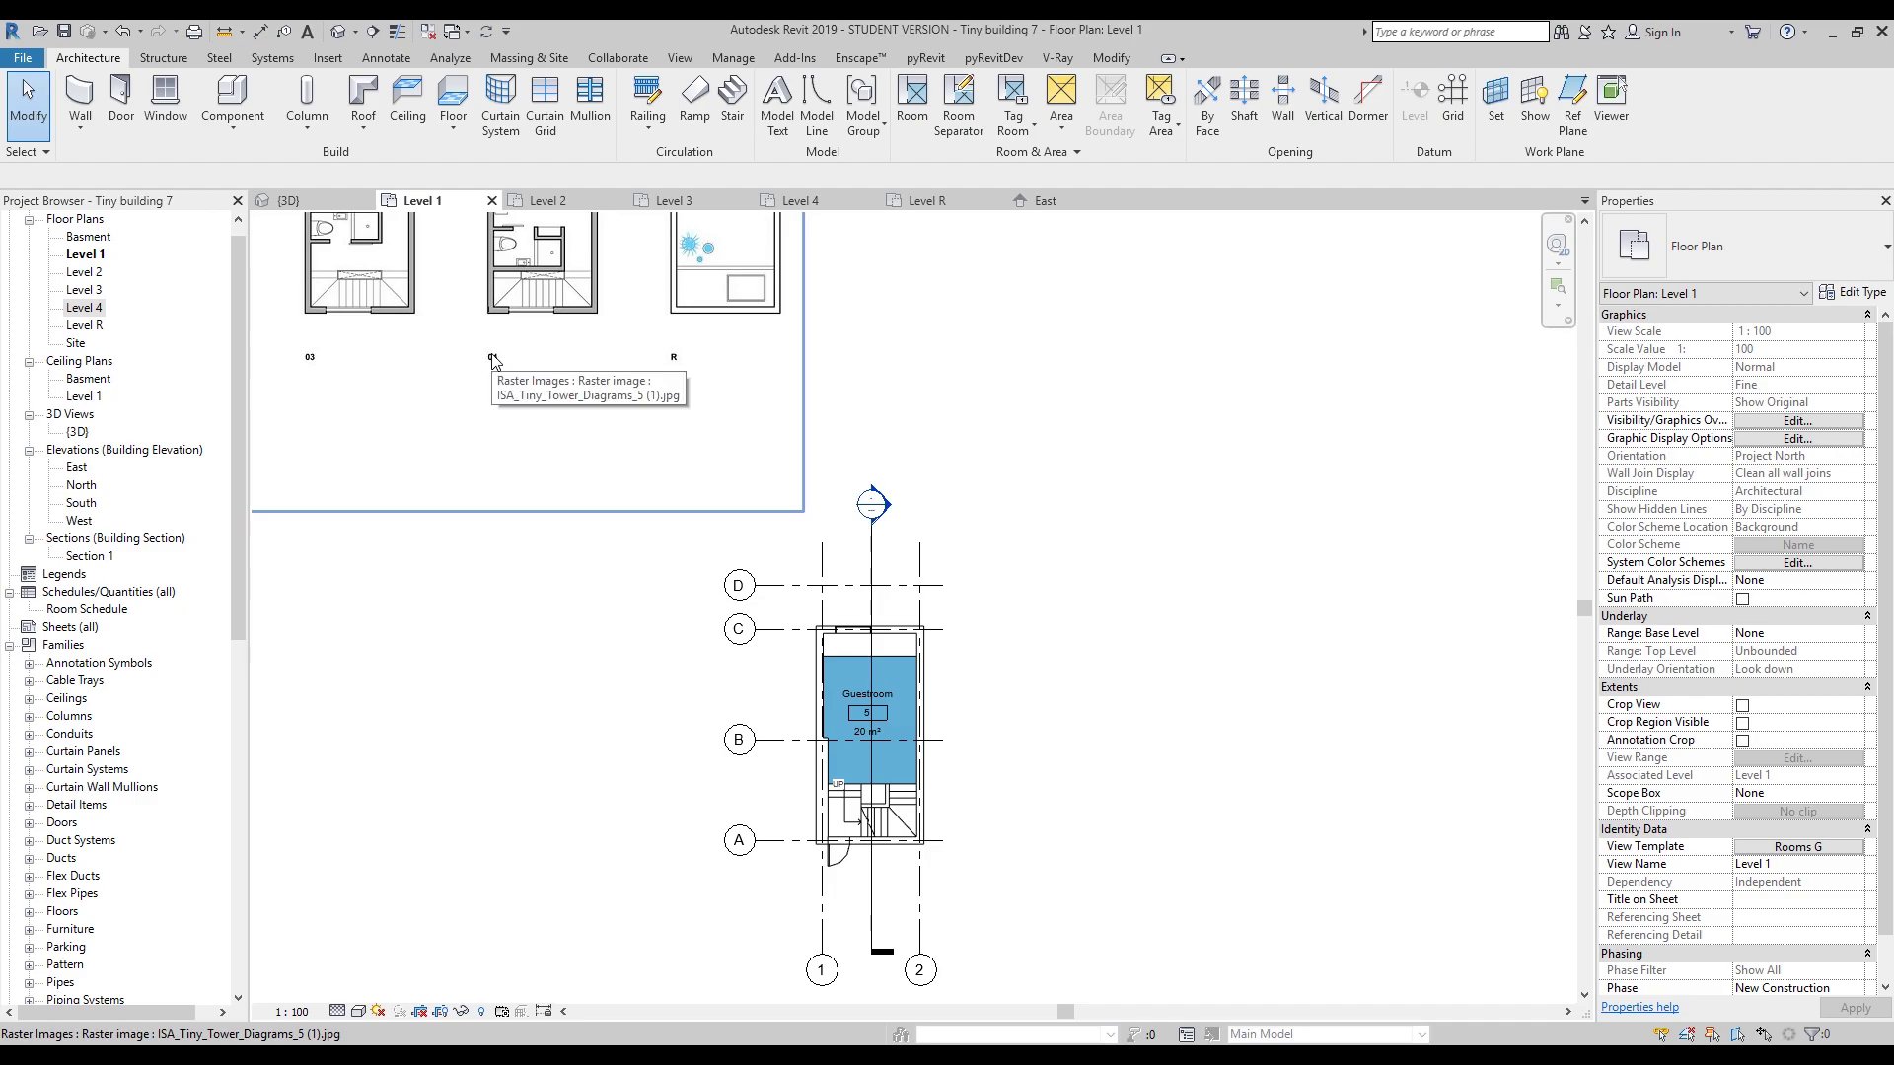
left_click(429, 31)
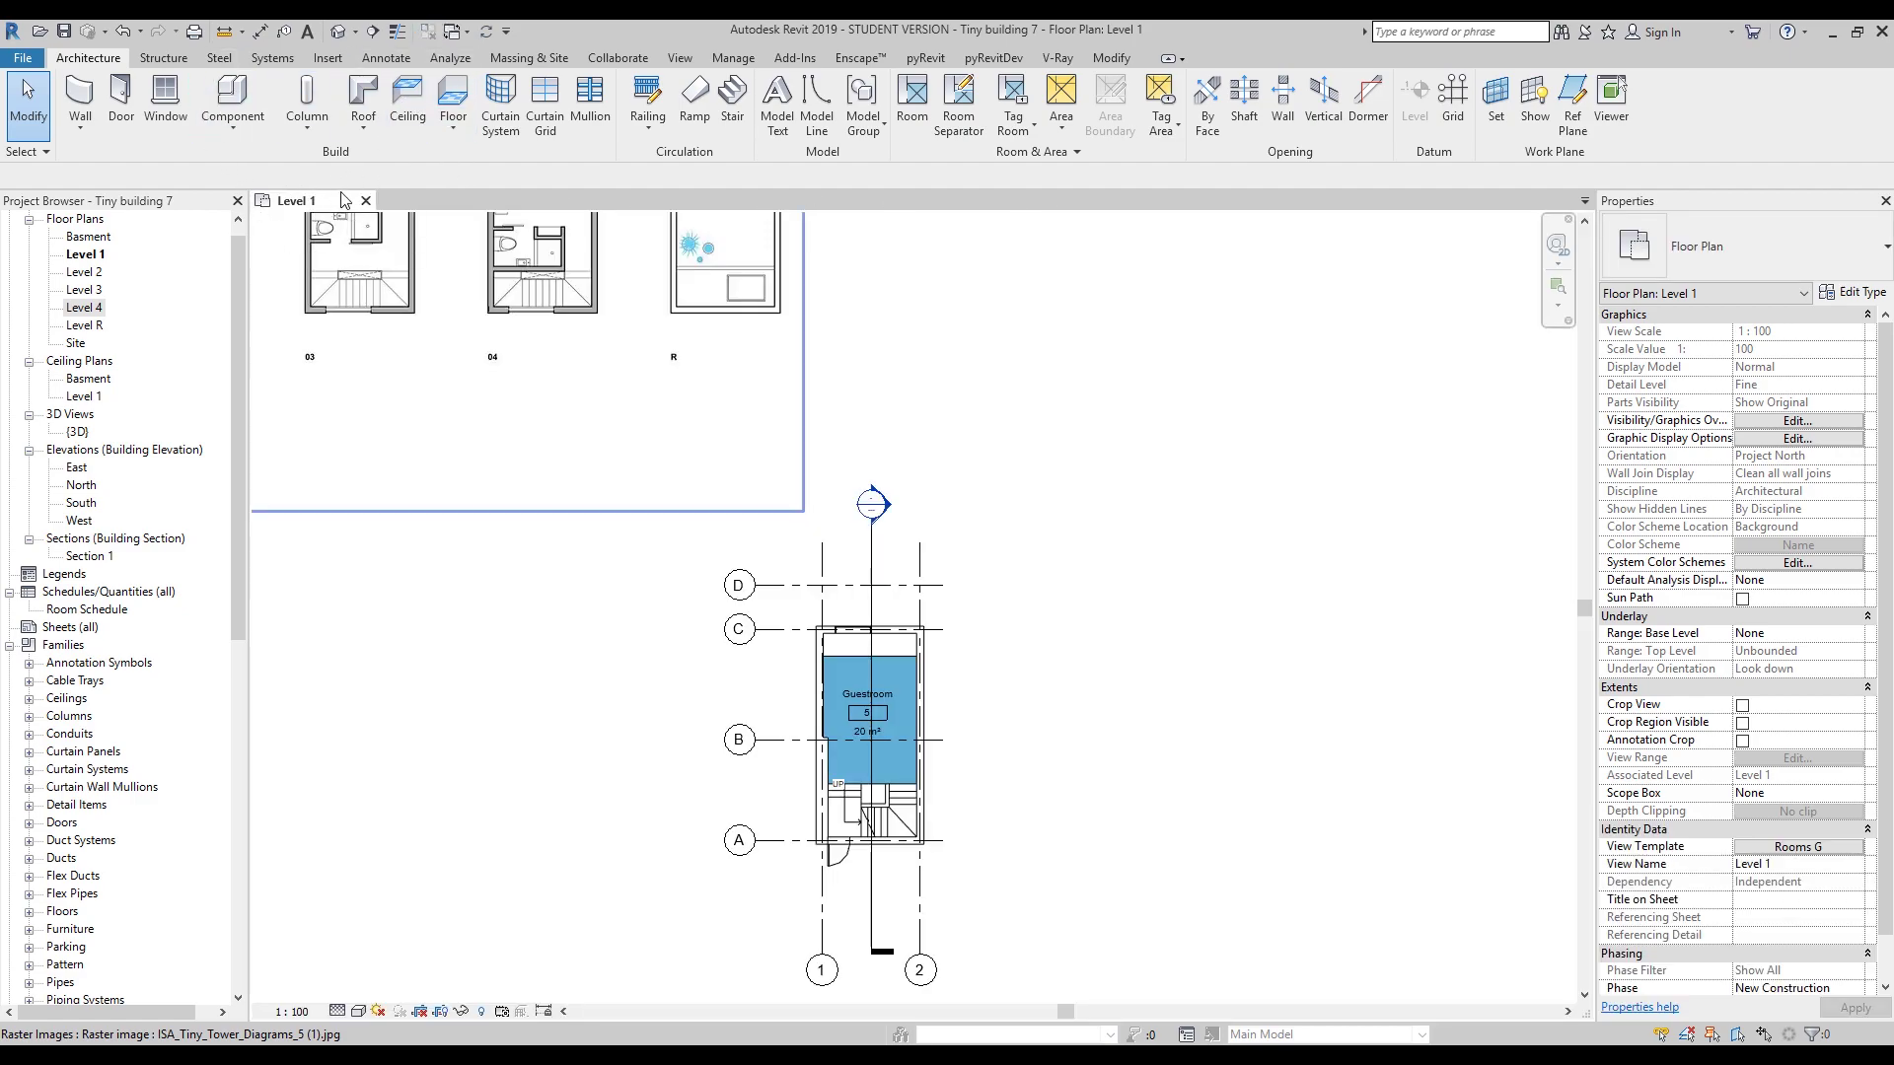
left_click(385, 232)
key("Delete")
middle_click_drag(841, 551, 750, 304)
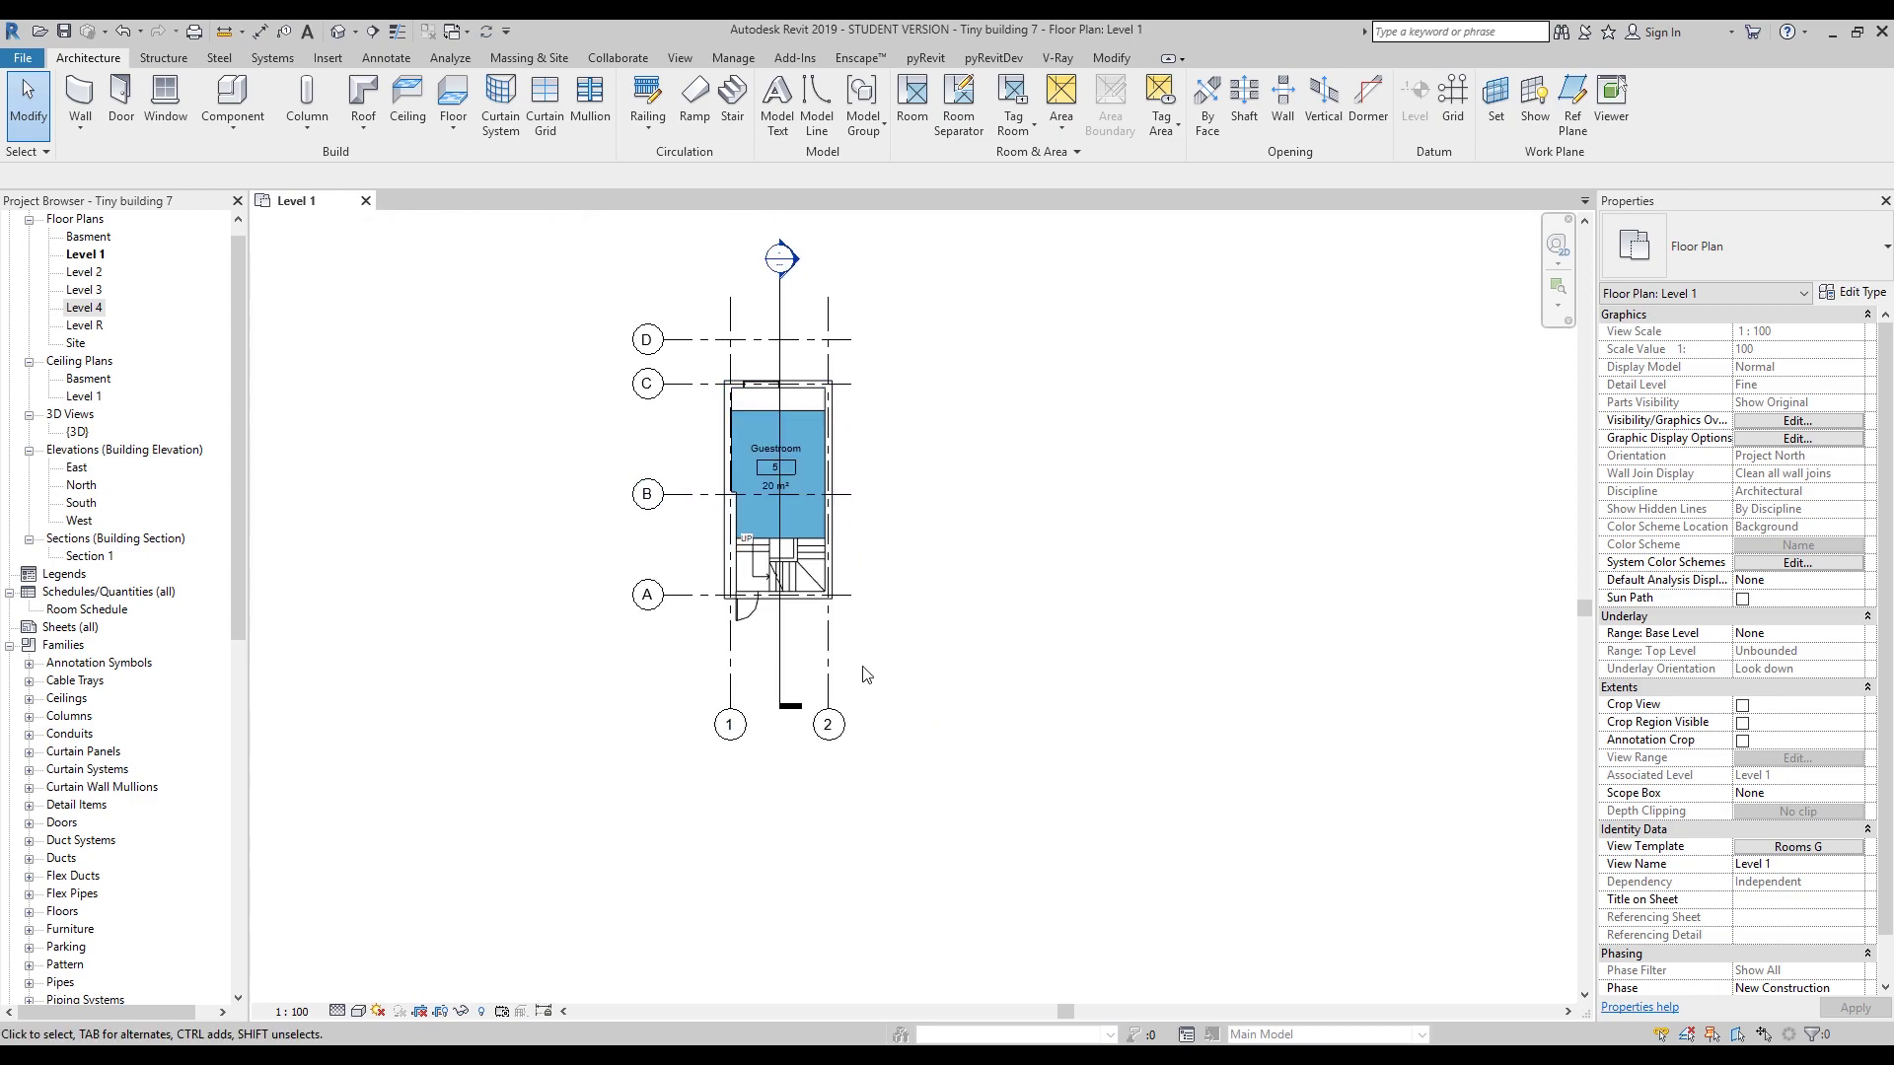
Check the Level 2, Level 3, Level 4 and Level R floor plans for grid lines and compare them with Level 1.
double_click(87, 273)
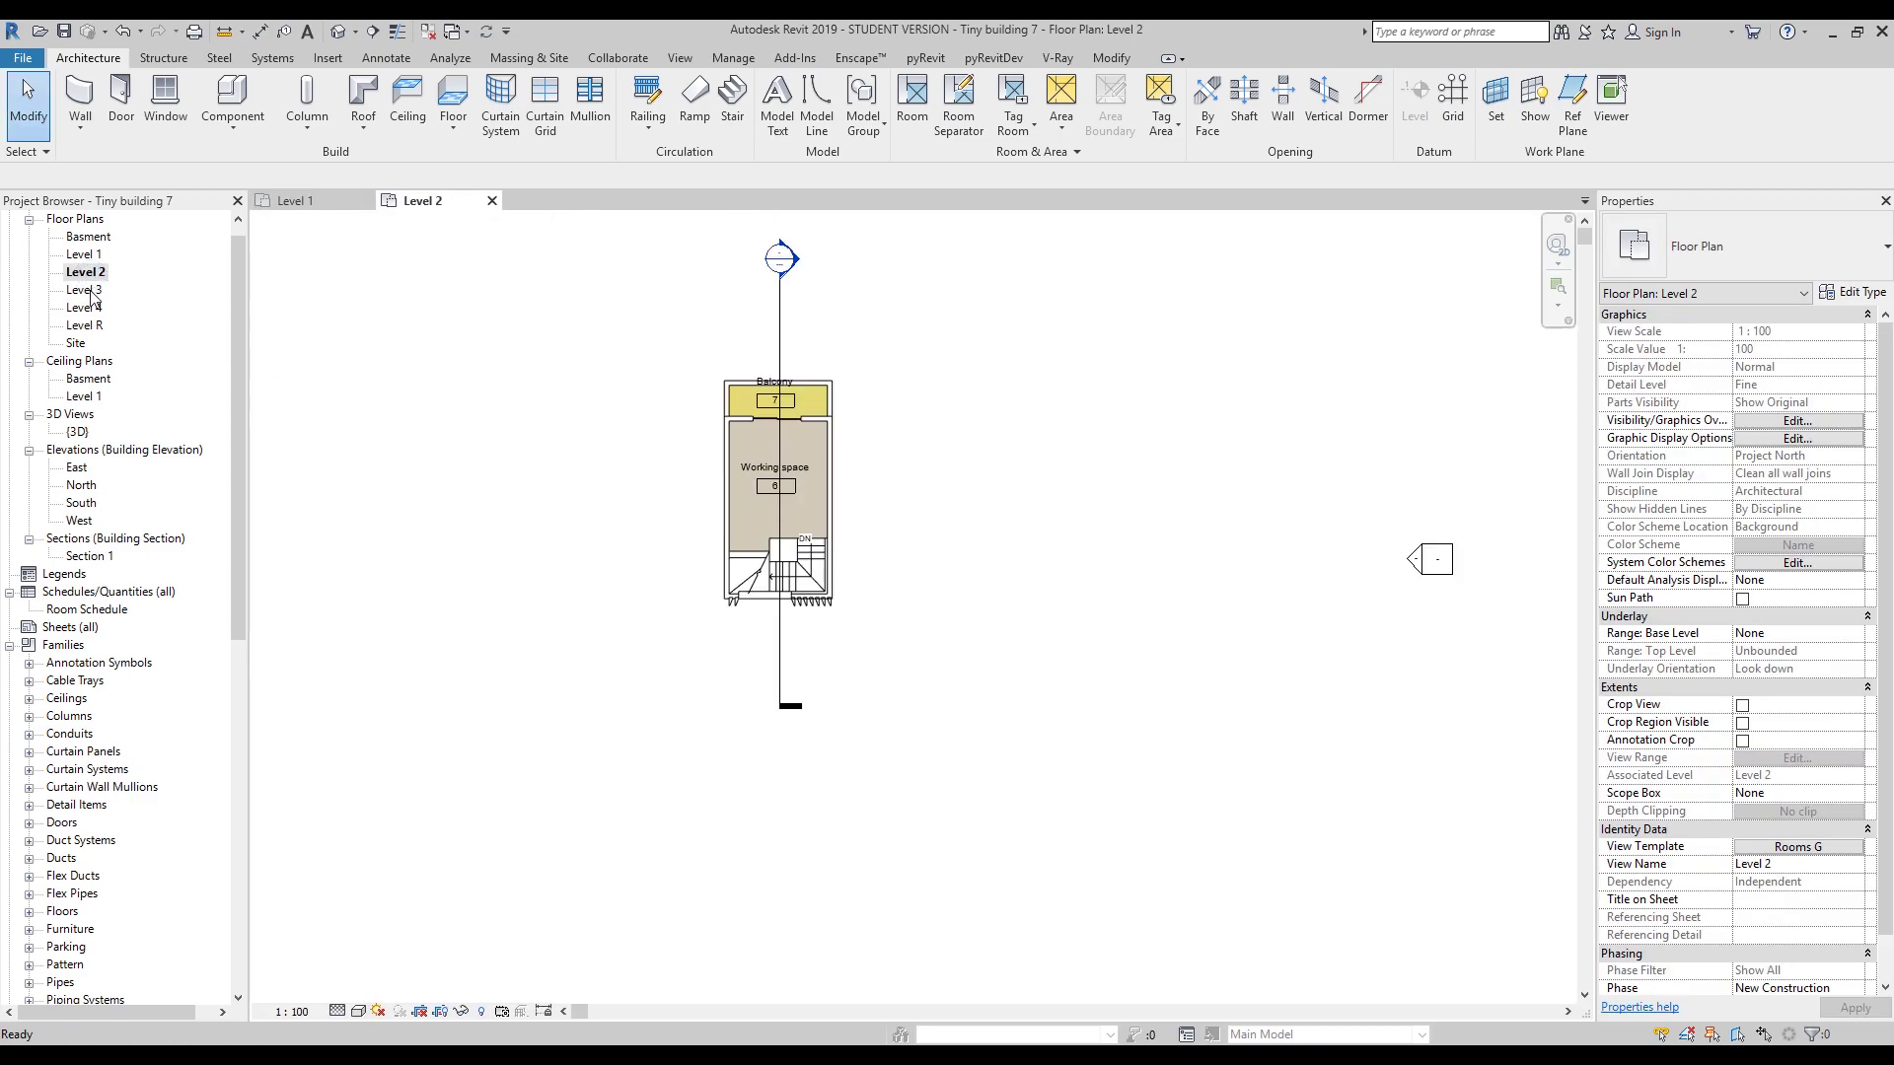
left_click(84, 291)
double_click(84, 290)
double_click(84, 307)
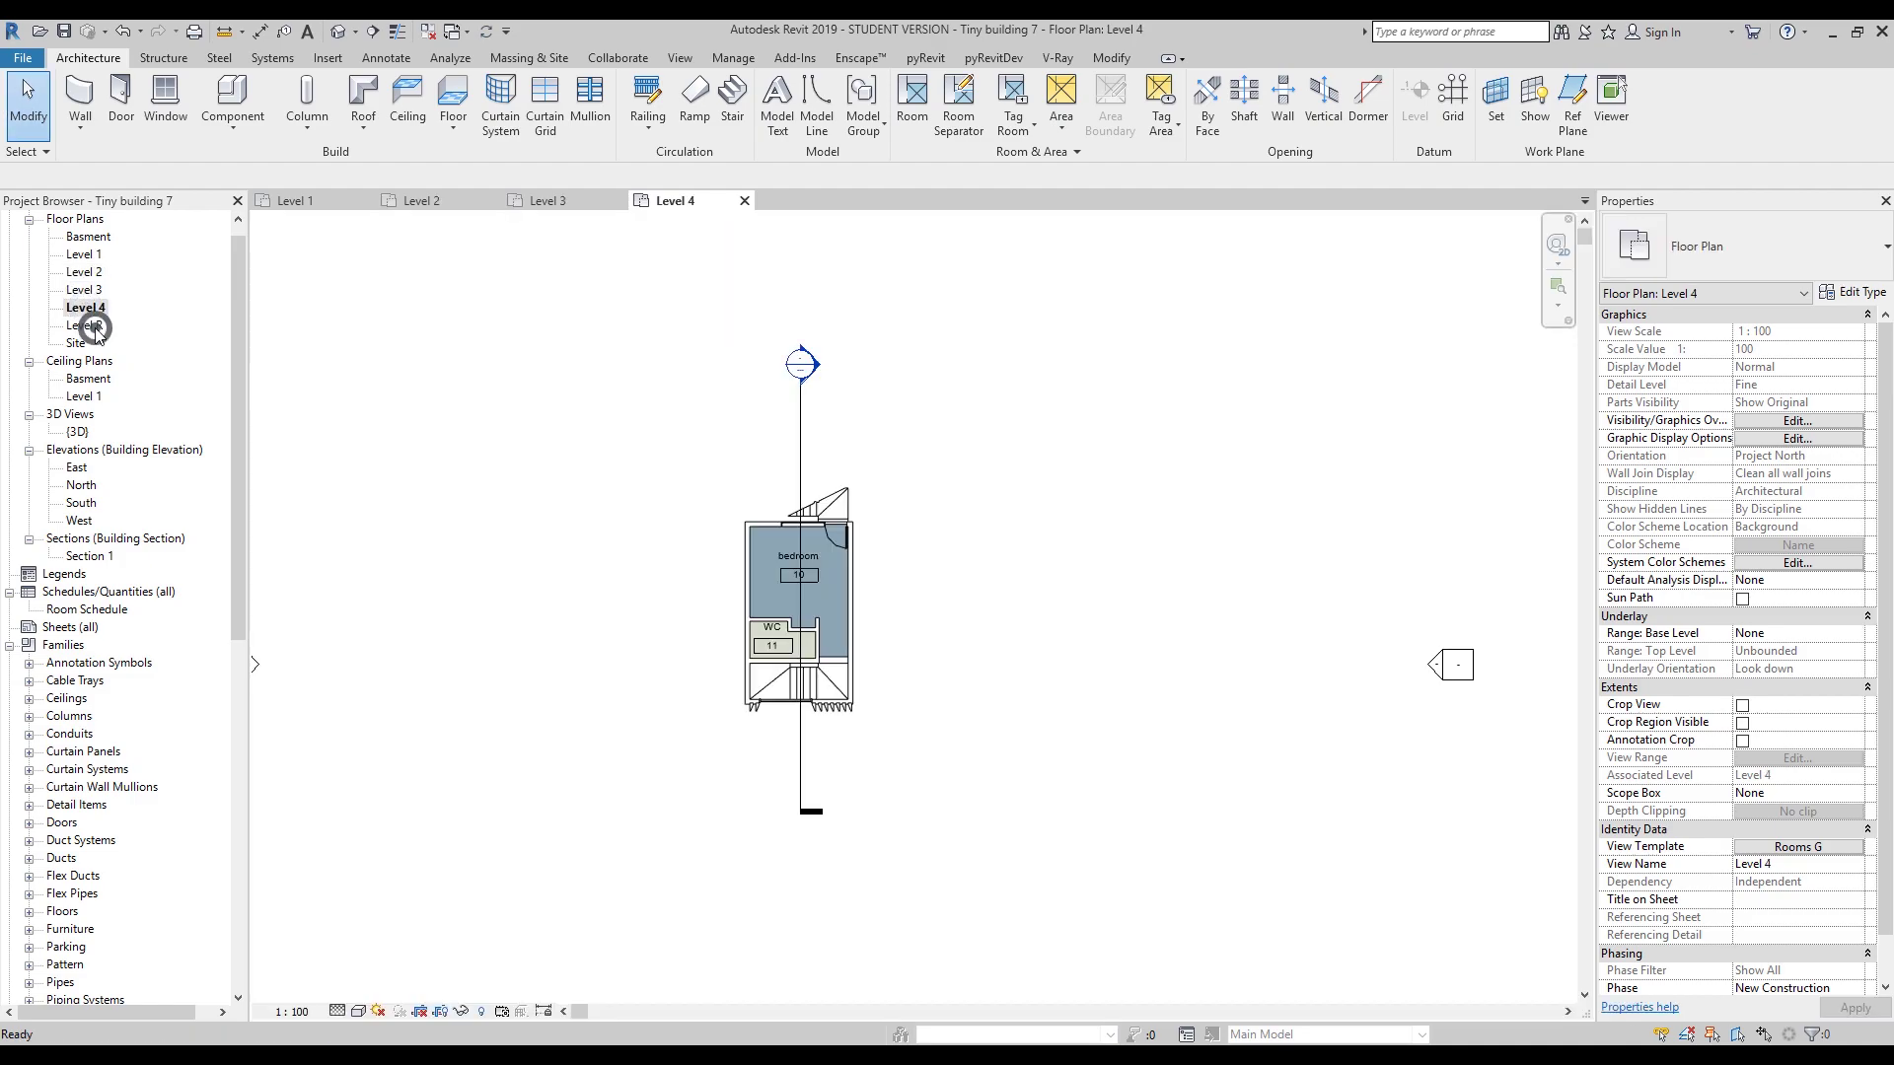
double_click(89, 326)
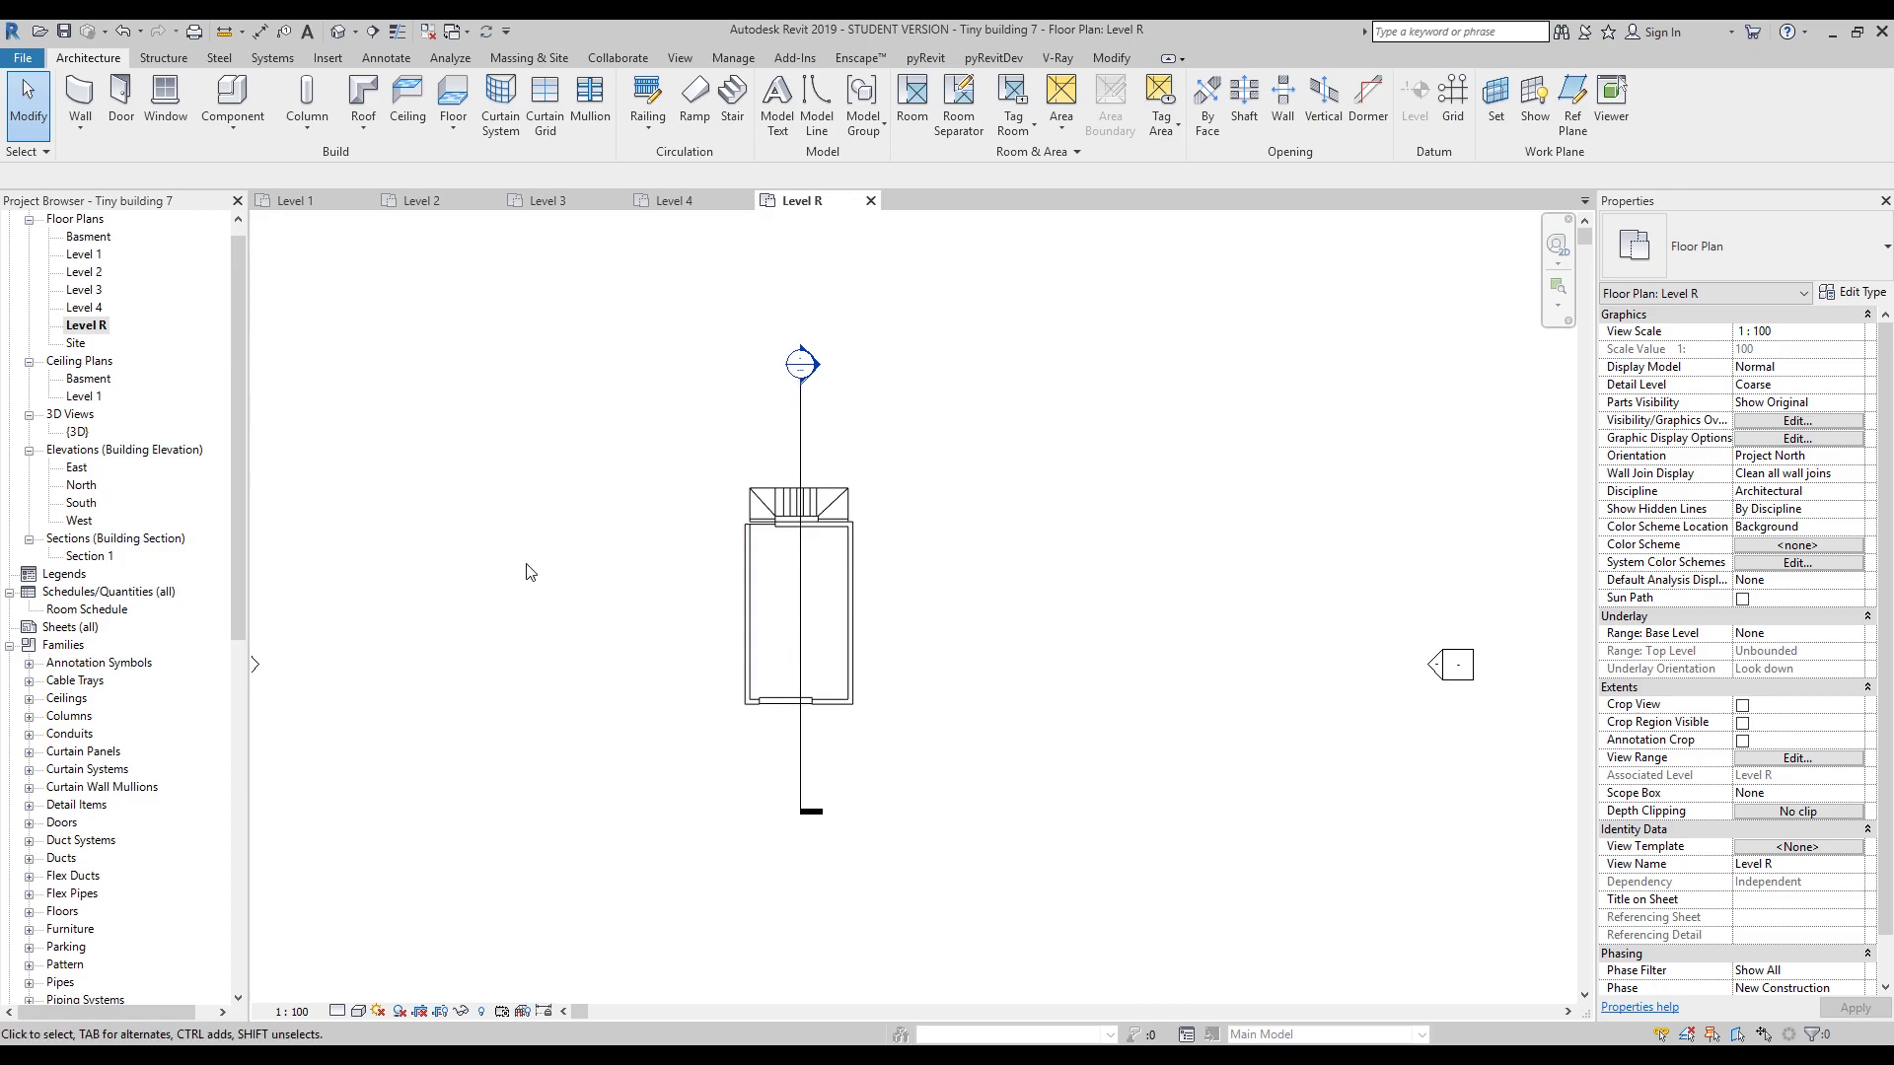
left_click(296, 201)
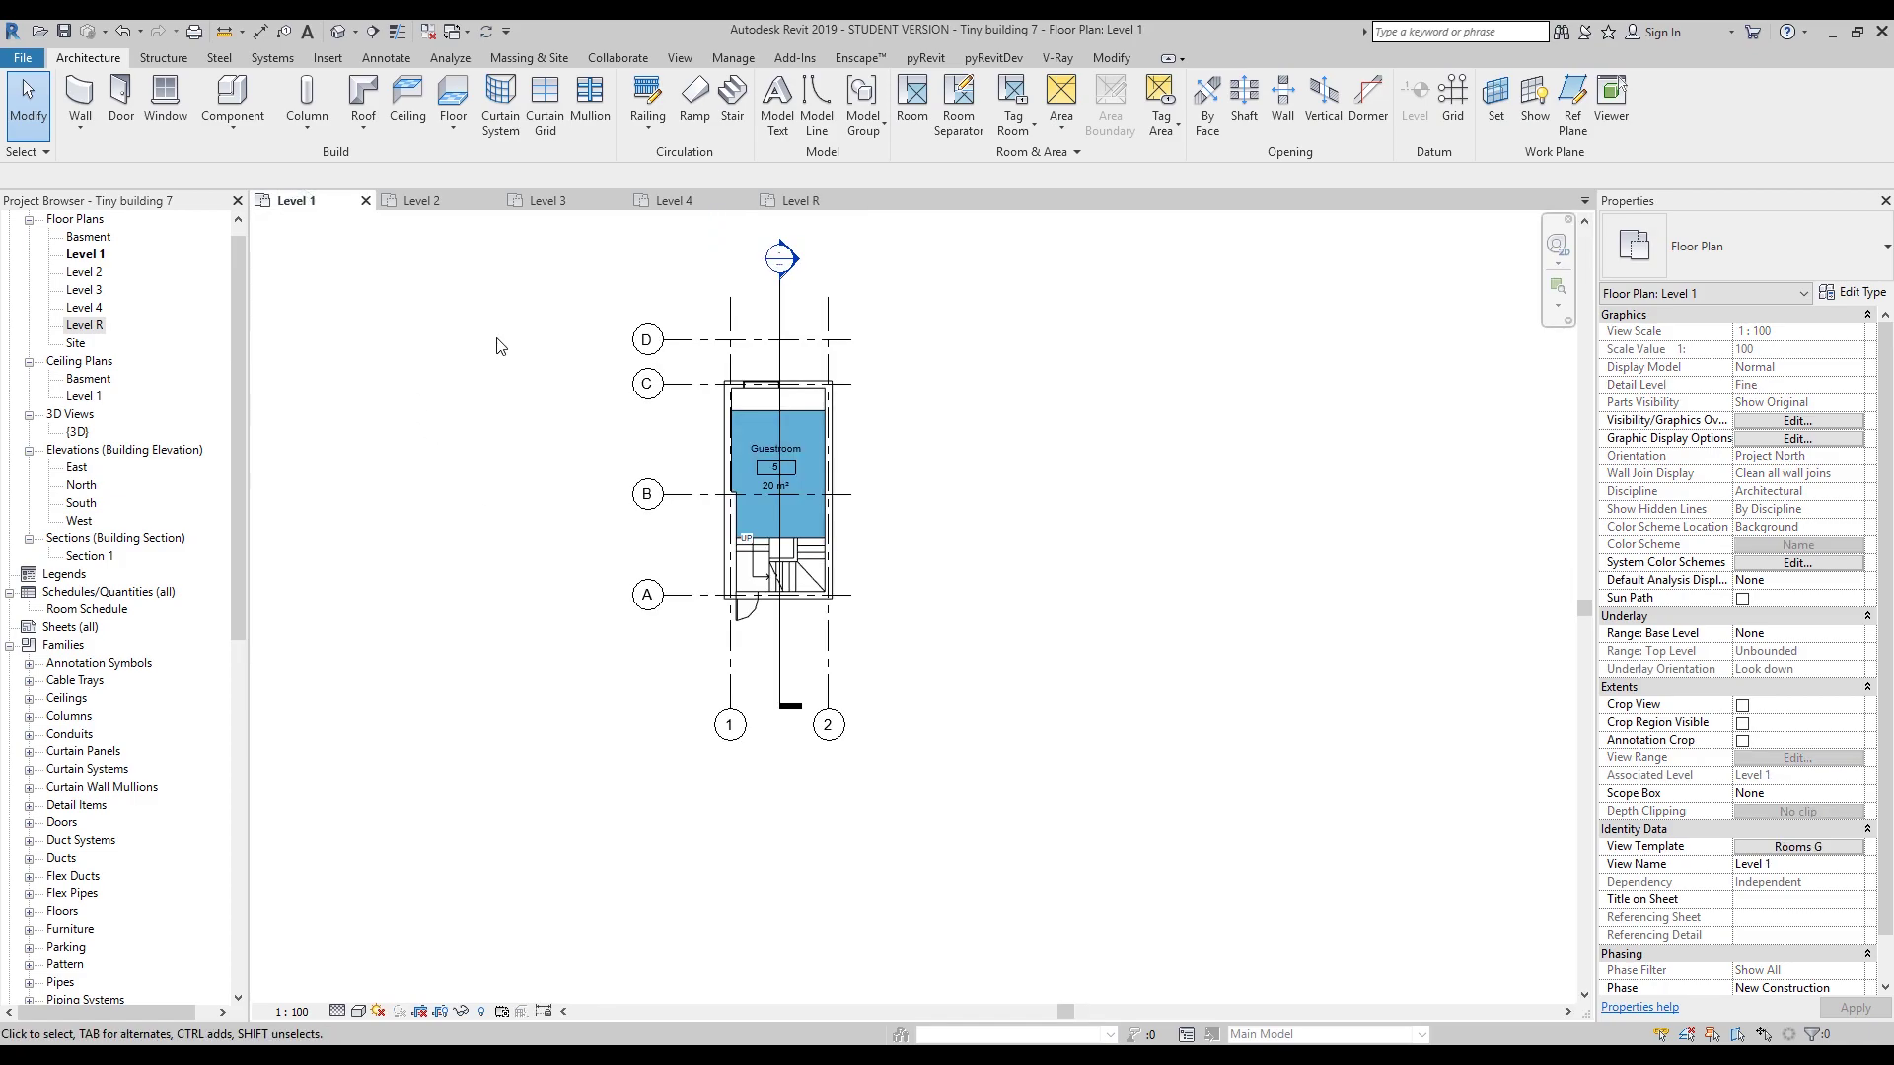
middle_click_drag(644, 463, 648, 469)
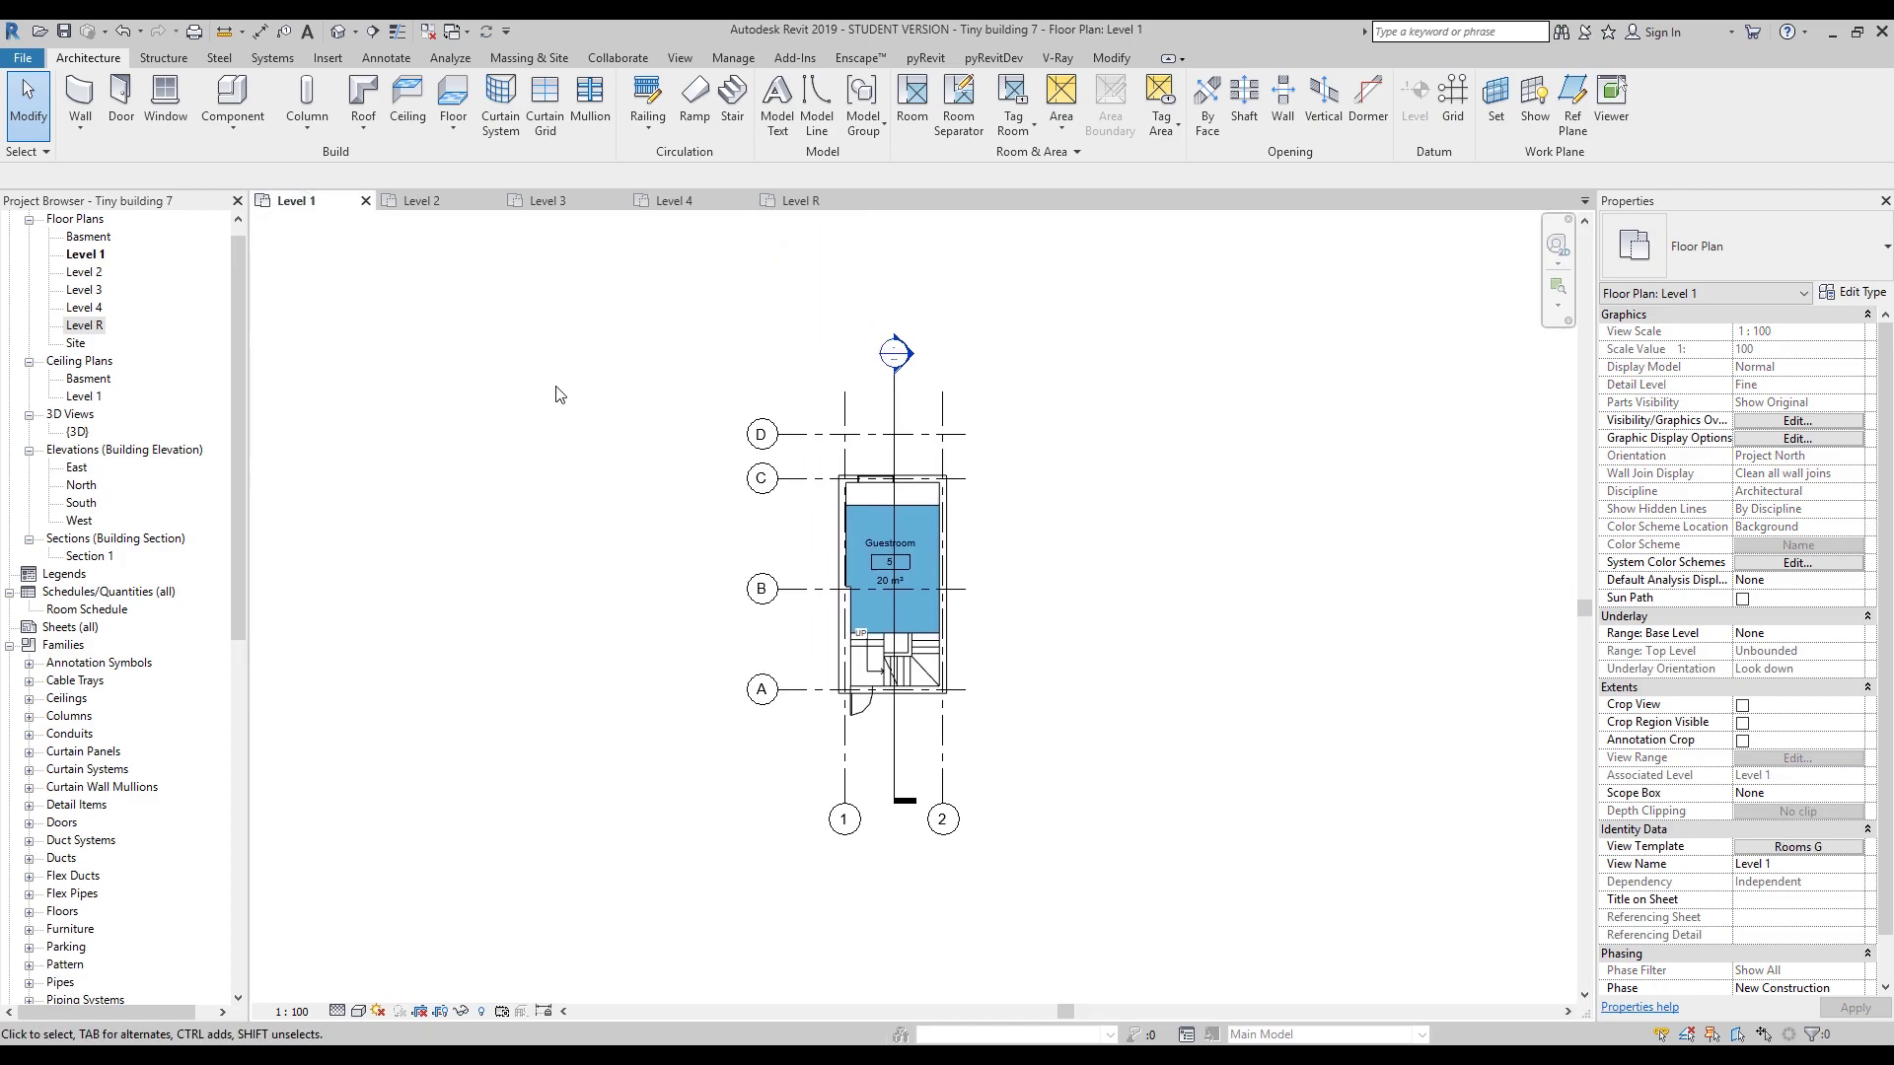
middle_click_drag(557, 395, 661, 446)
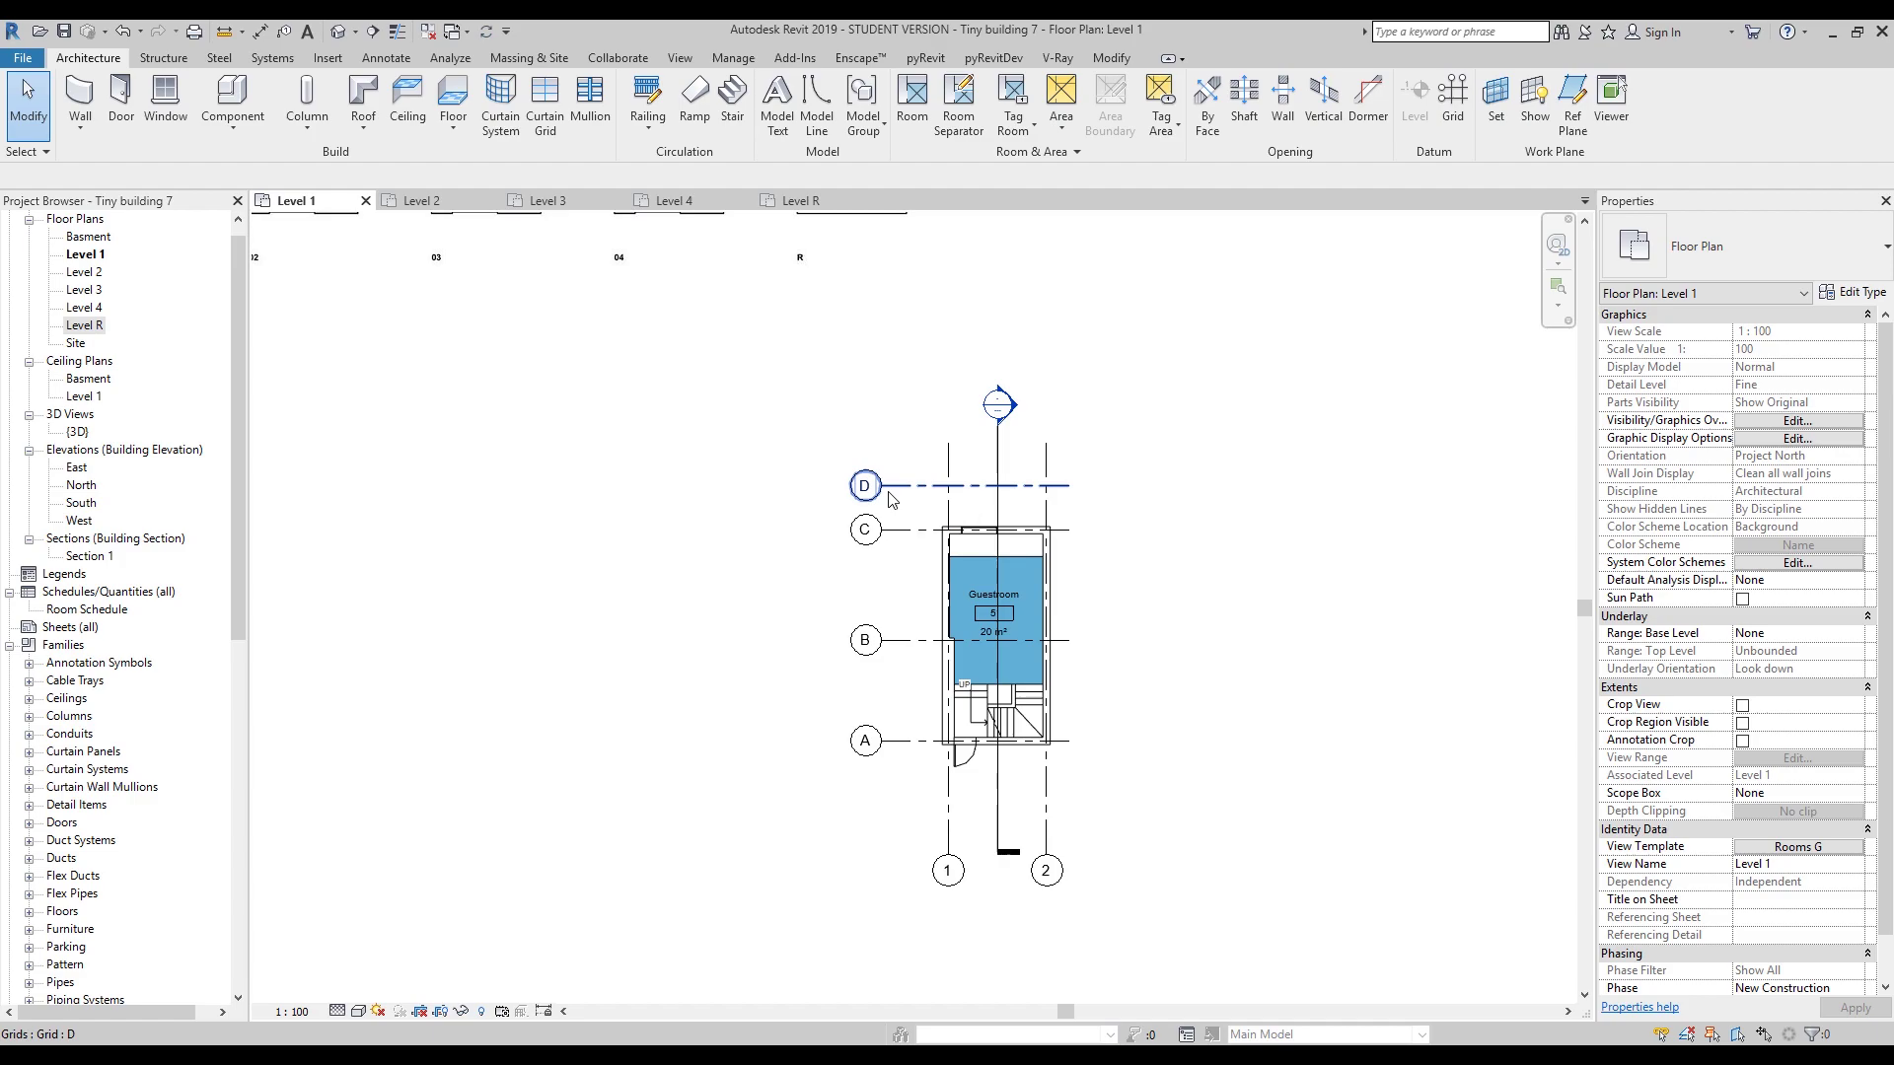
Close the inactive views and open the default 3D view of the building.
left_click(426, 35)
left_click(337, 31)
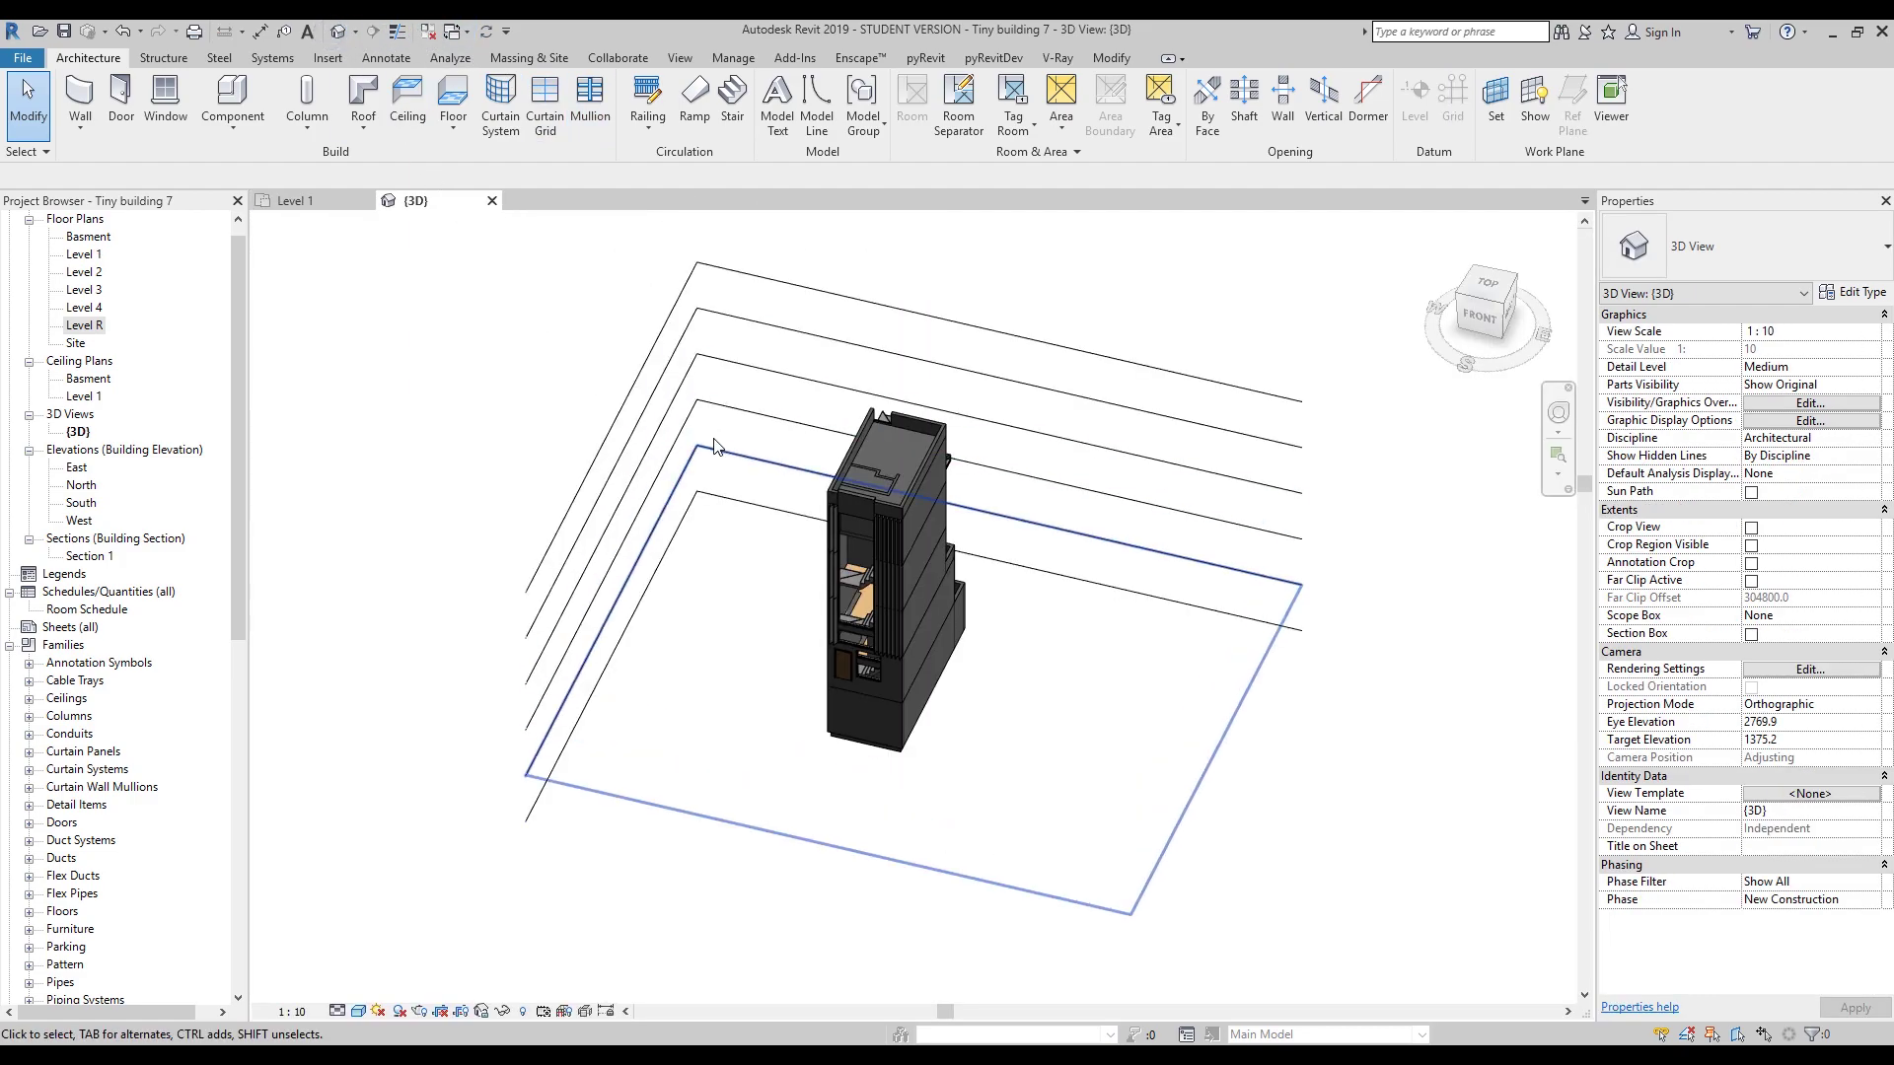
middle_click_drag(980, 474, 1014, 430)
Set the work plane to Grid : A and show the active work plane in the 3D view.
left_click(1497, 97)
left_click(942, 542)
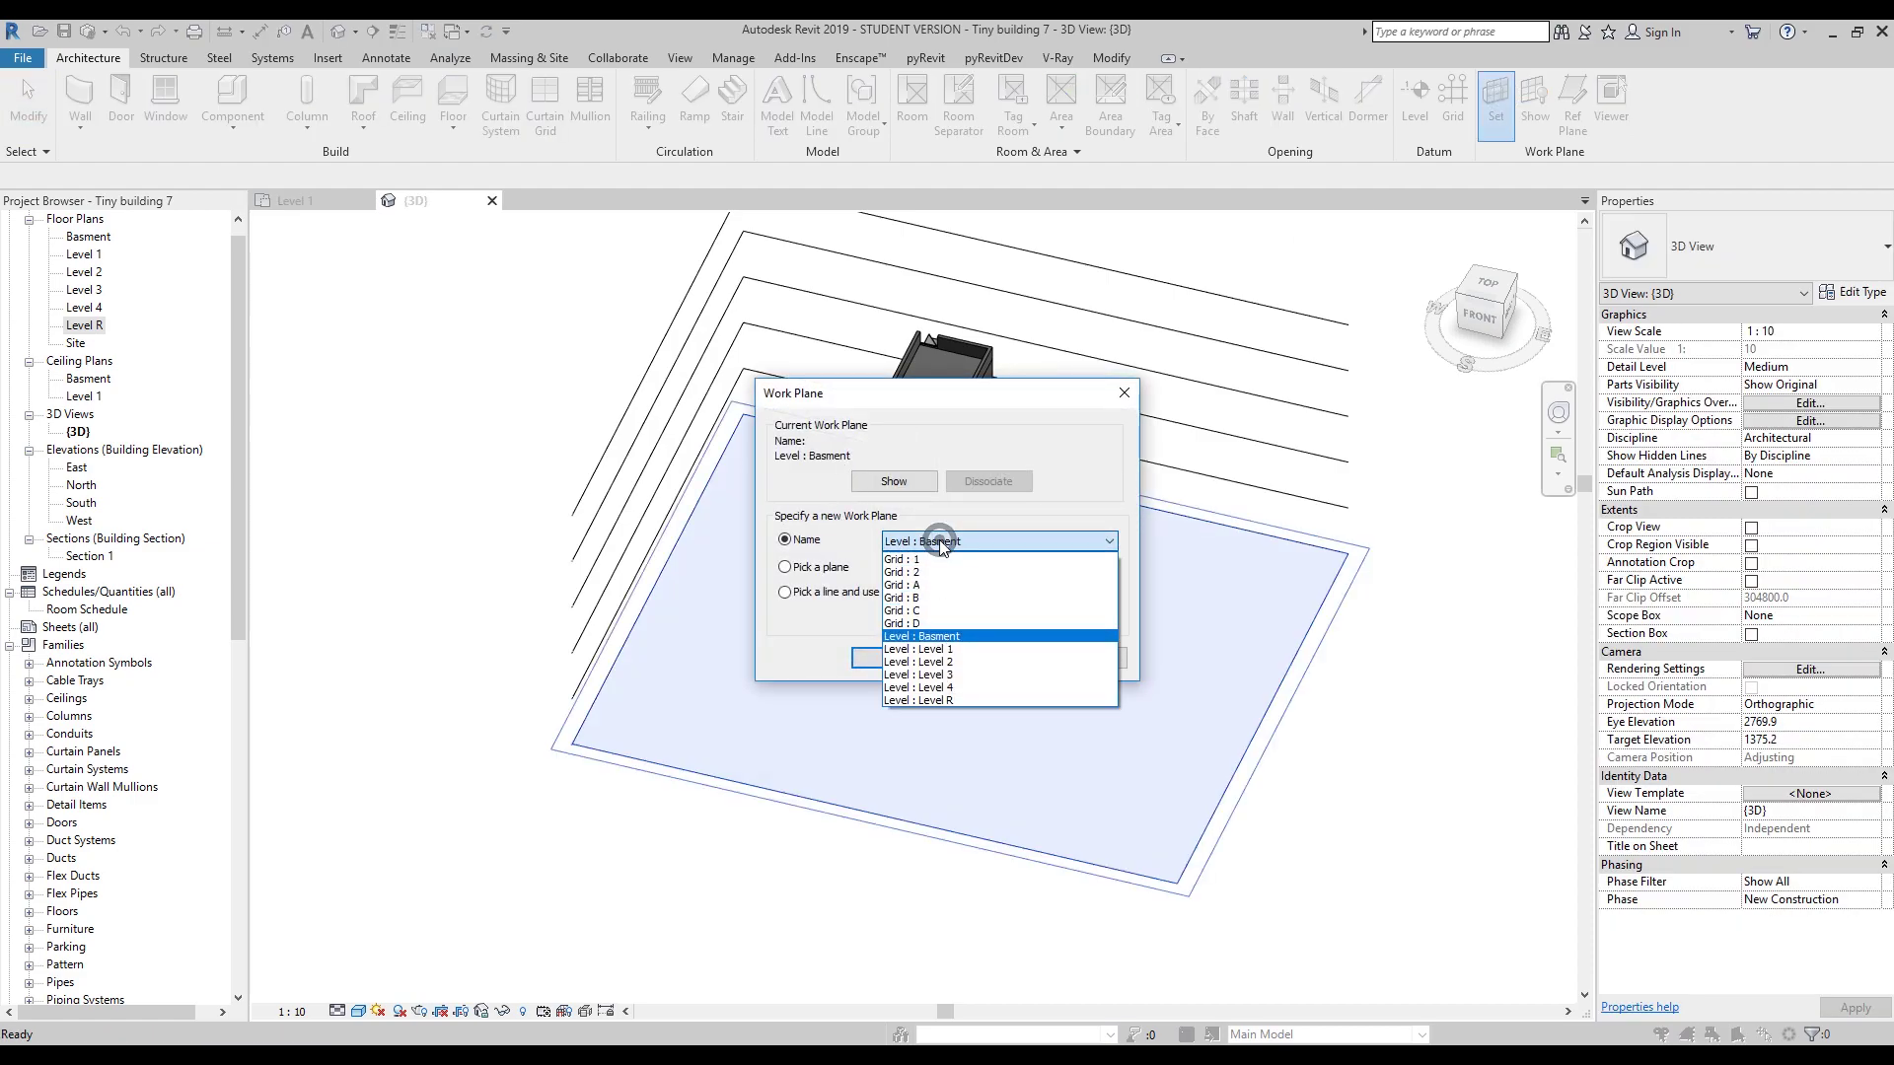
left_click(927, 585)
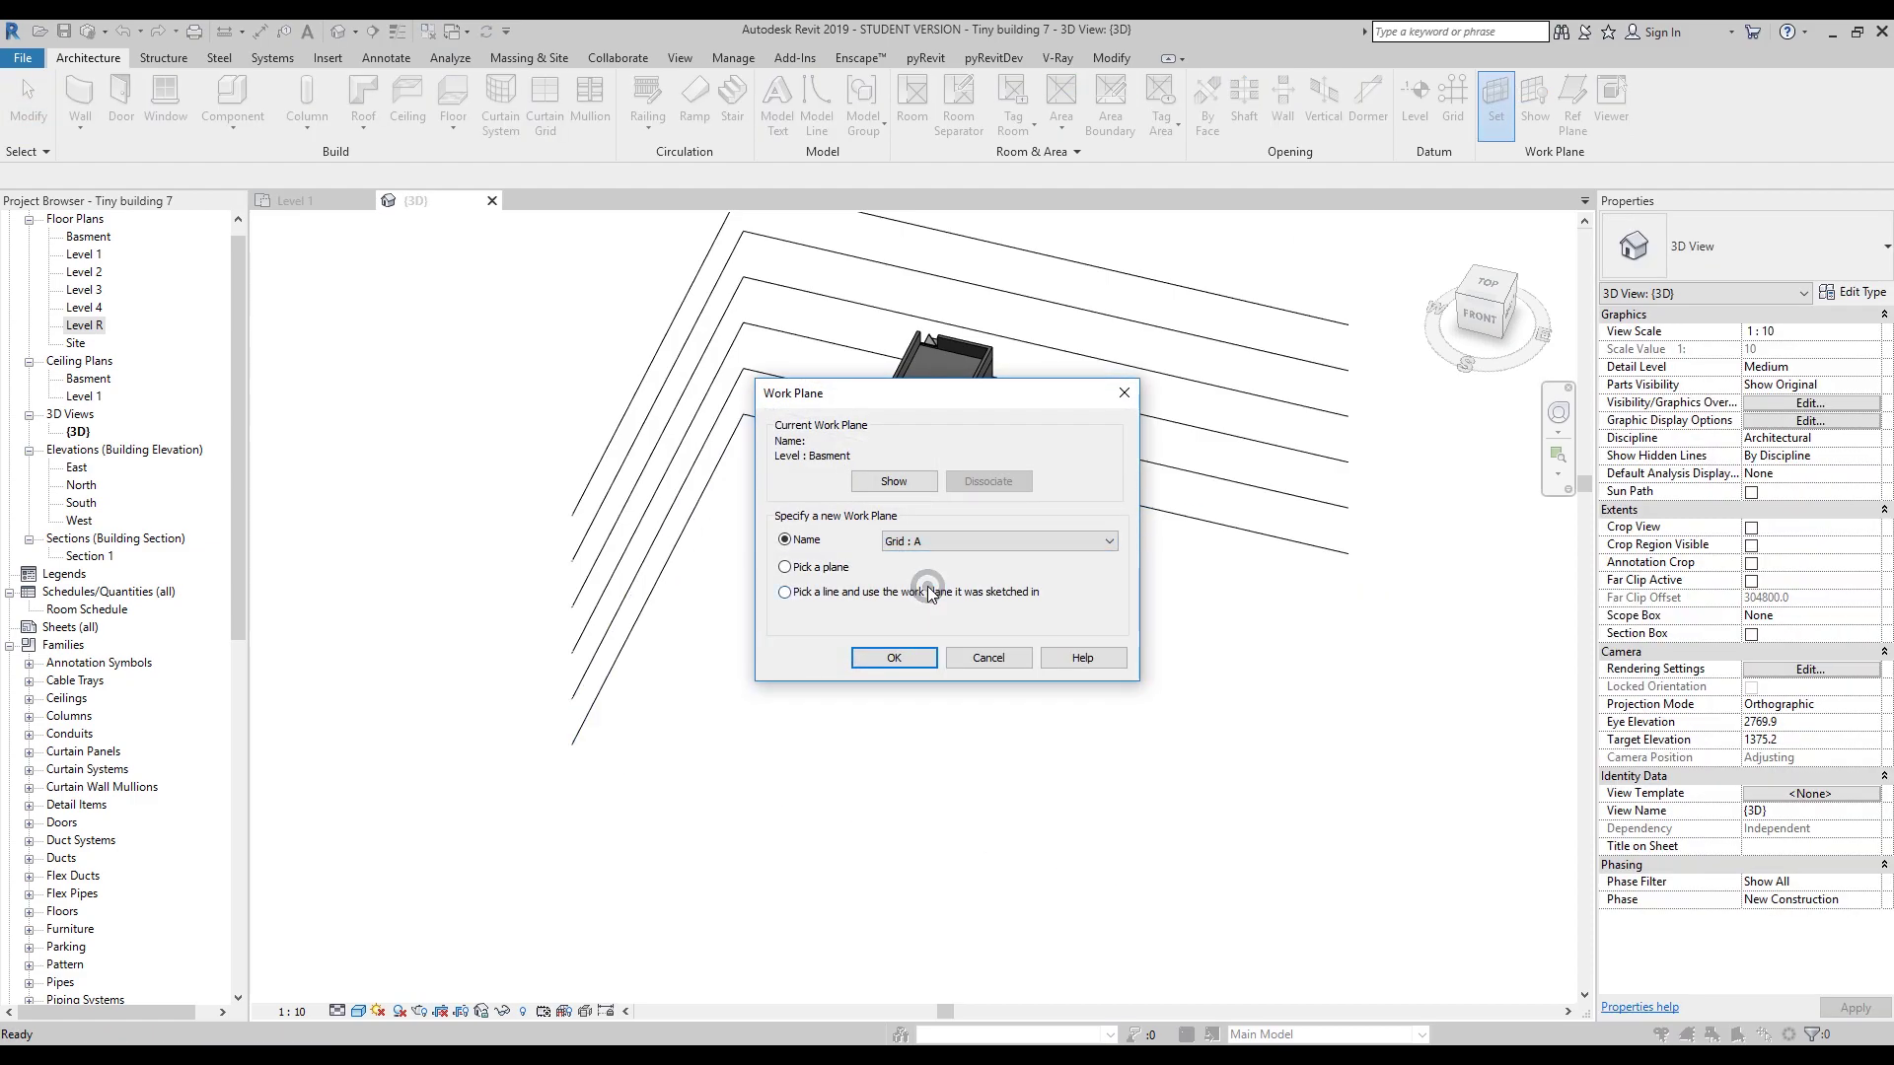
left_click(905, 653)
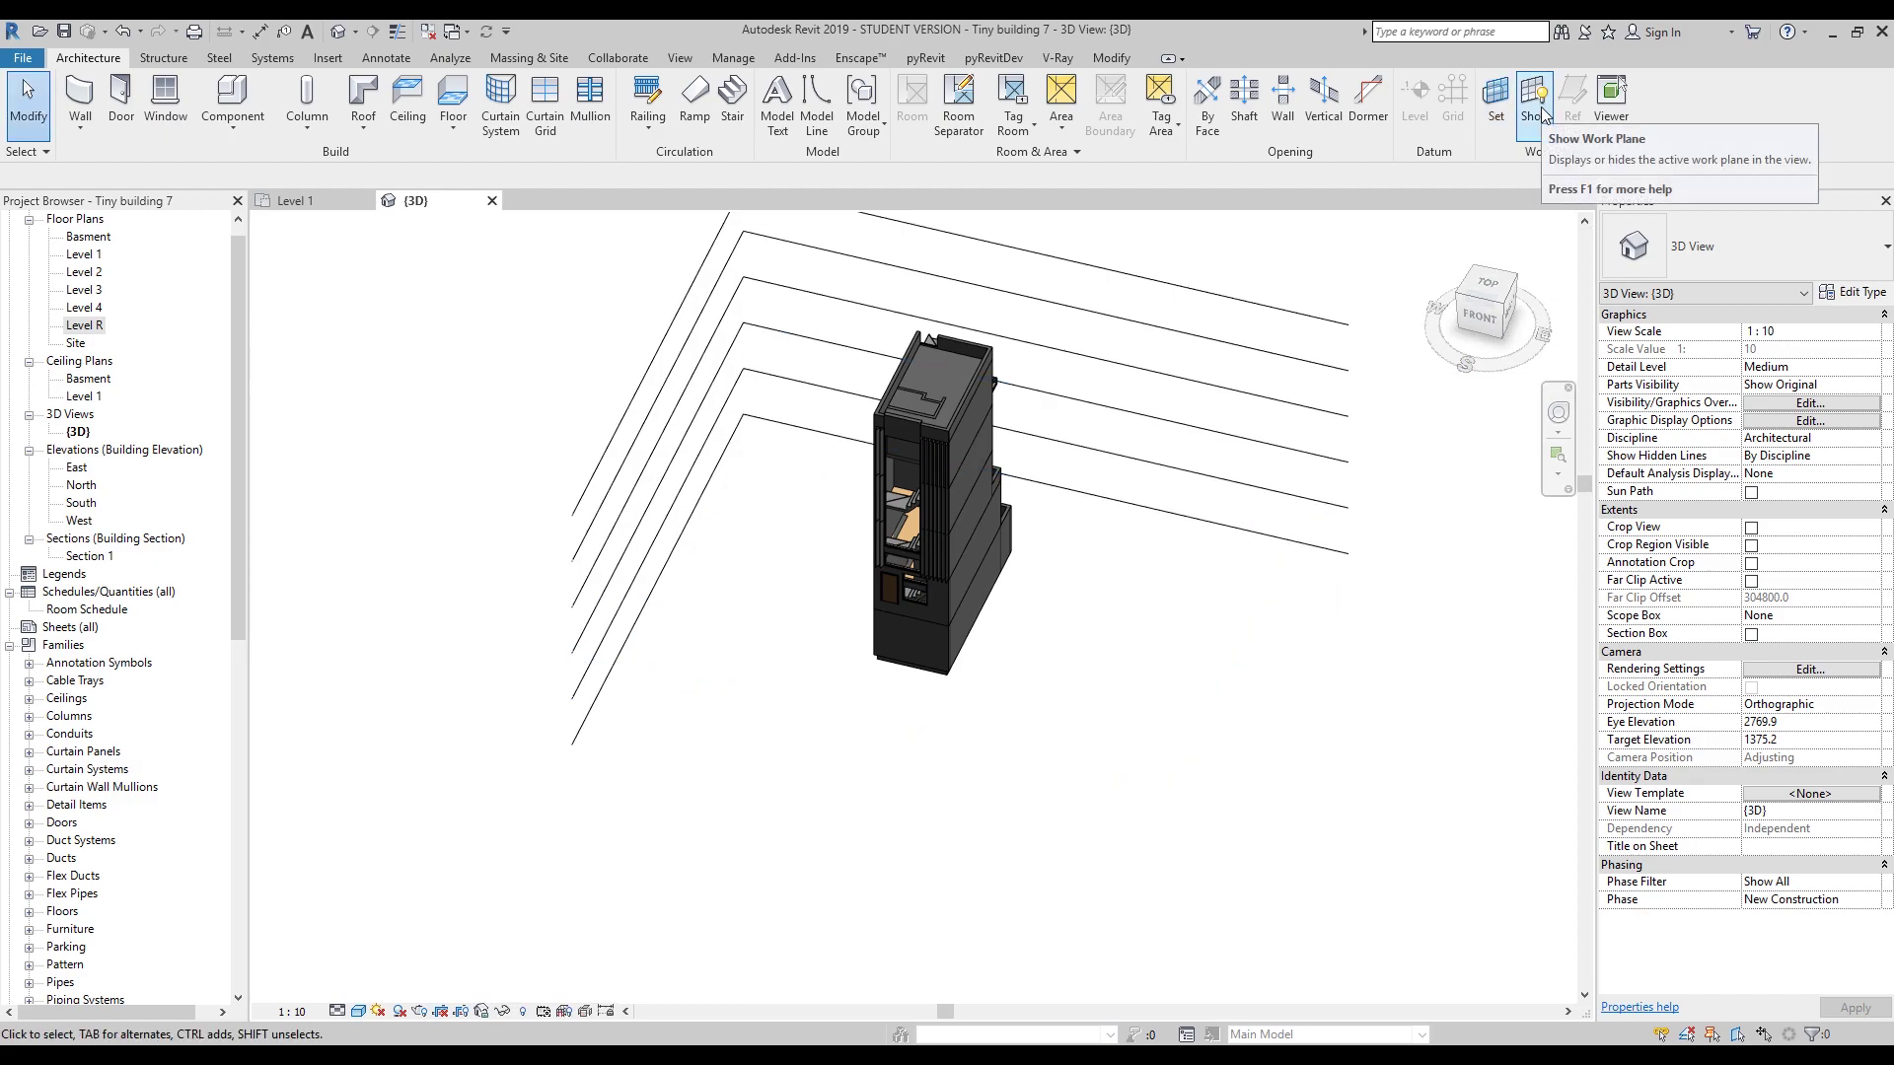
left_click(1539, 110)
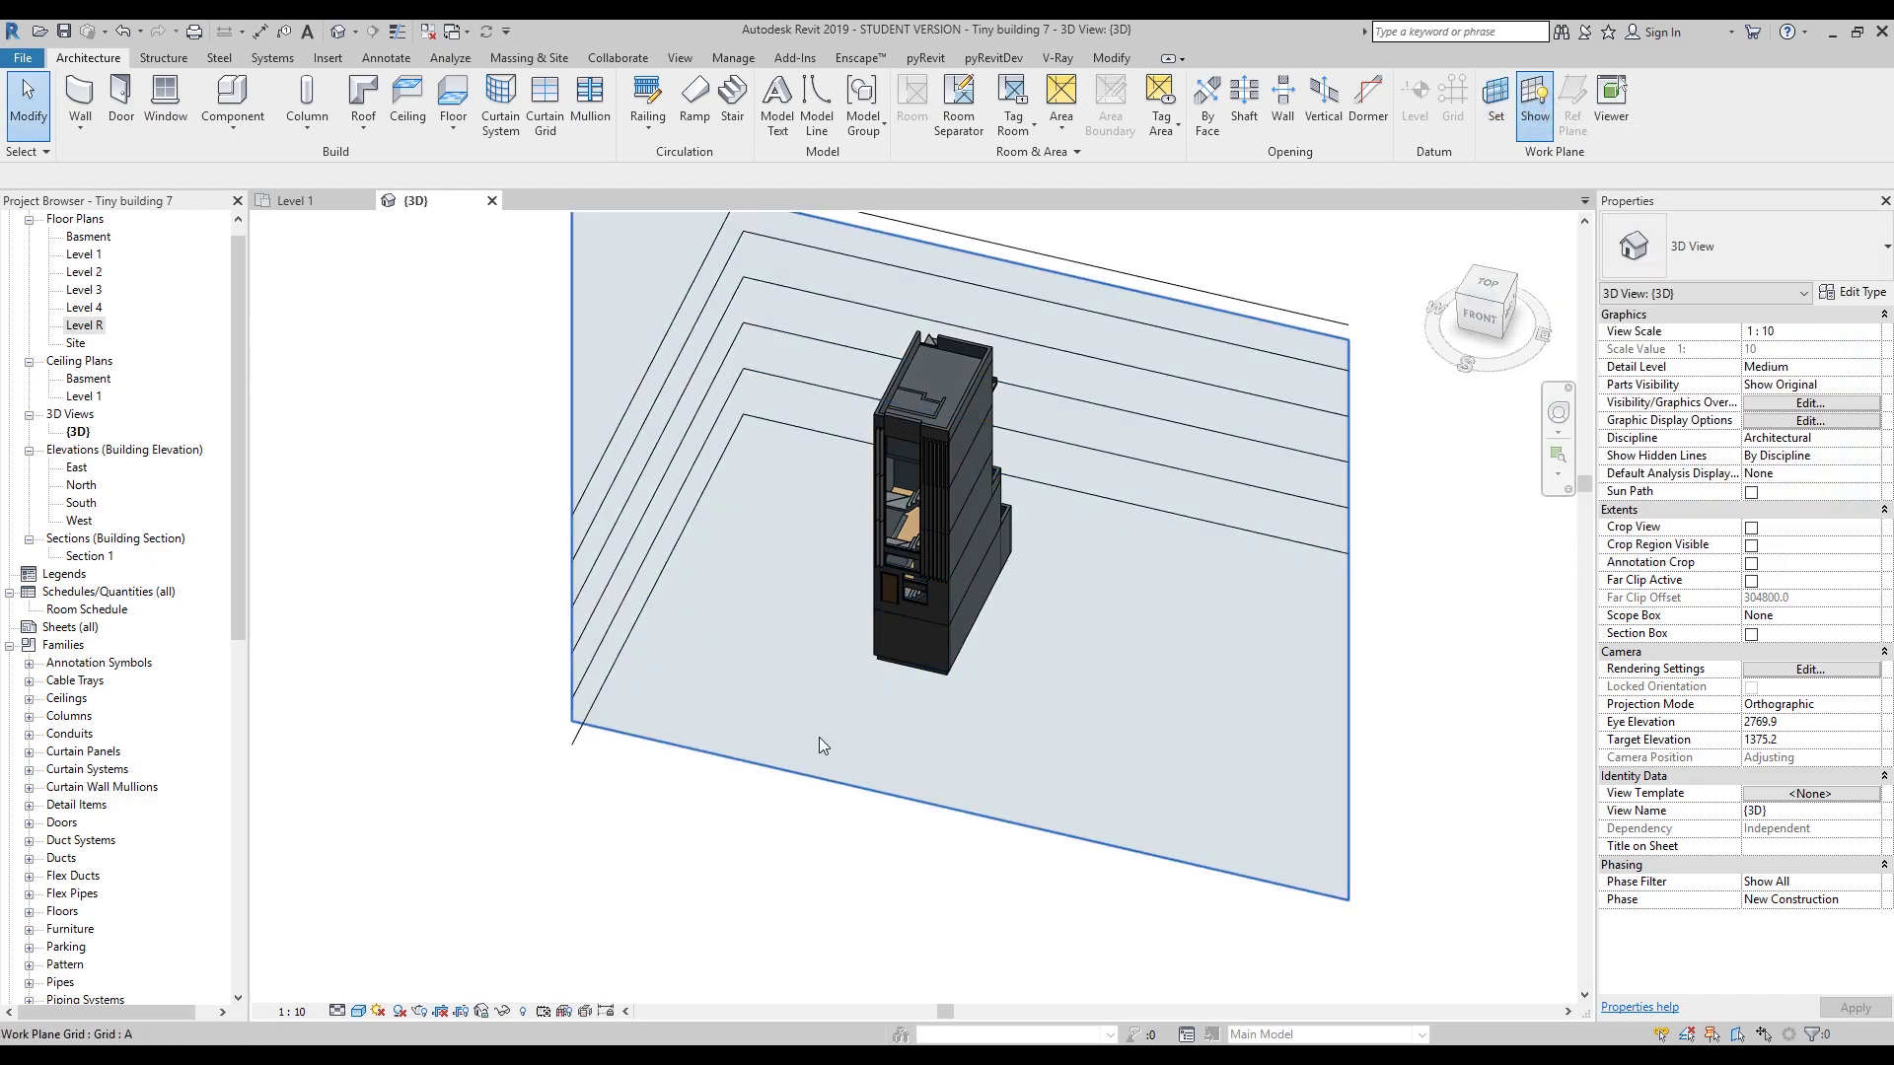
middle_click_drag(534, 795, 1031, 621, "shift")
Set the work plane to Grid : B and view its position through the building in 3D.
left_click(1495, 95)
left_click(918, 541)
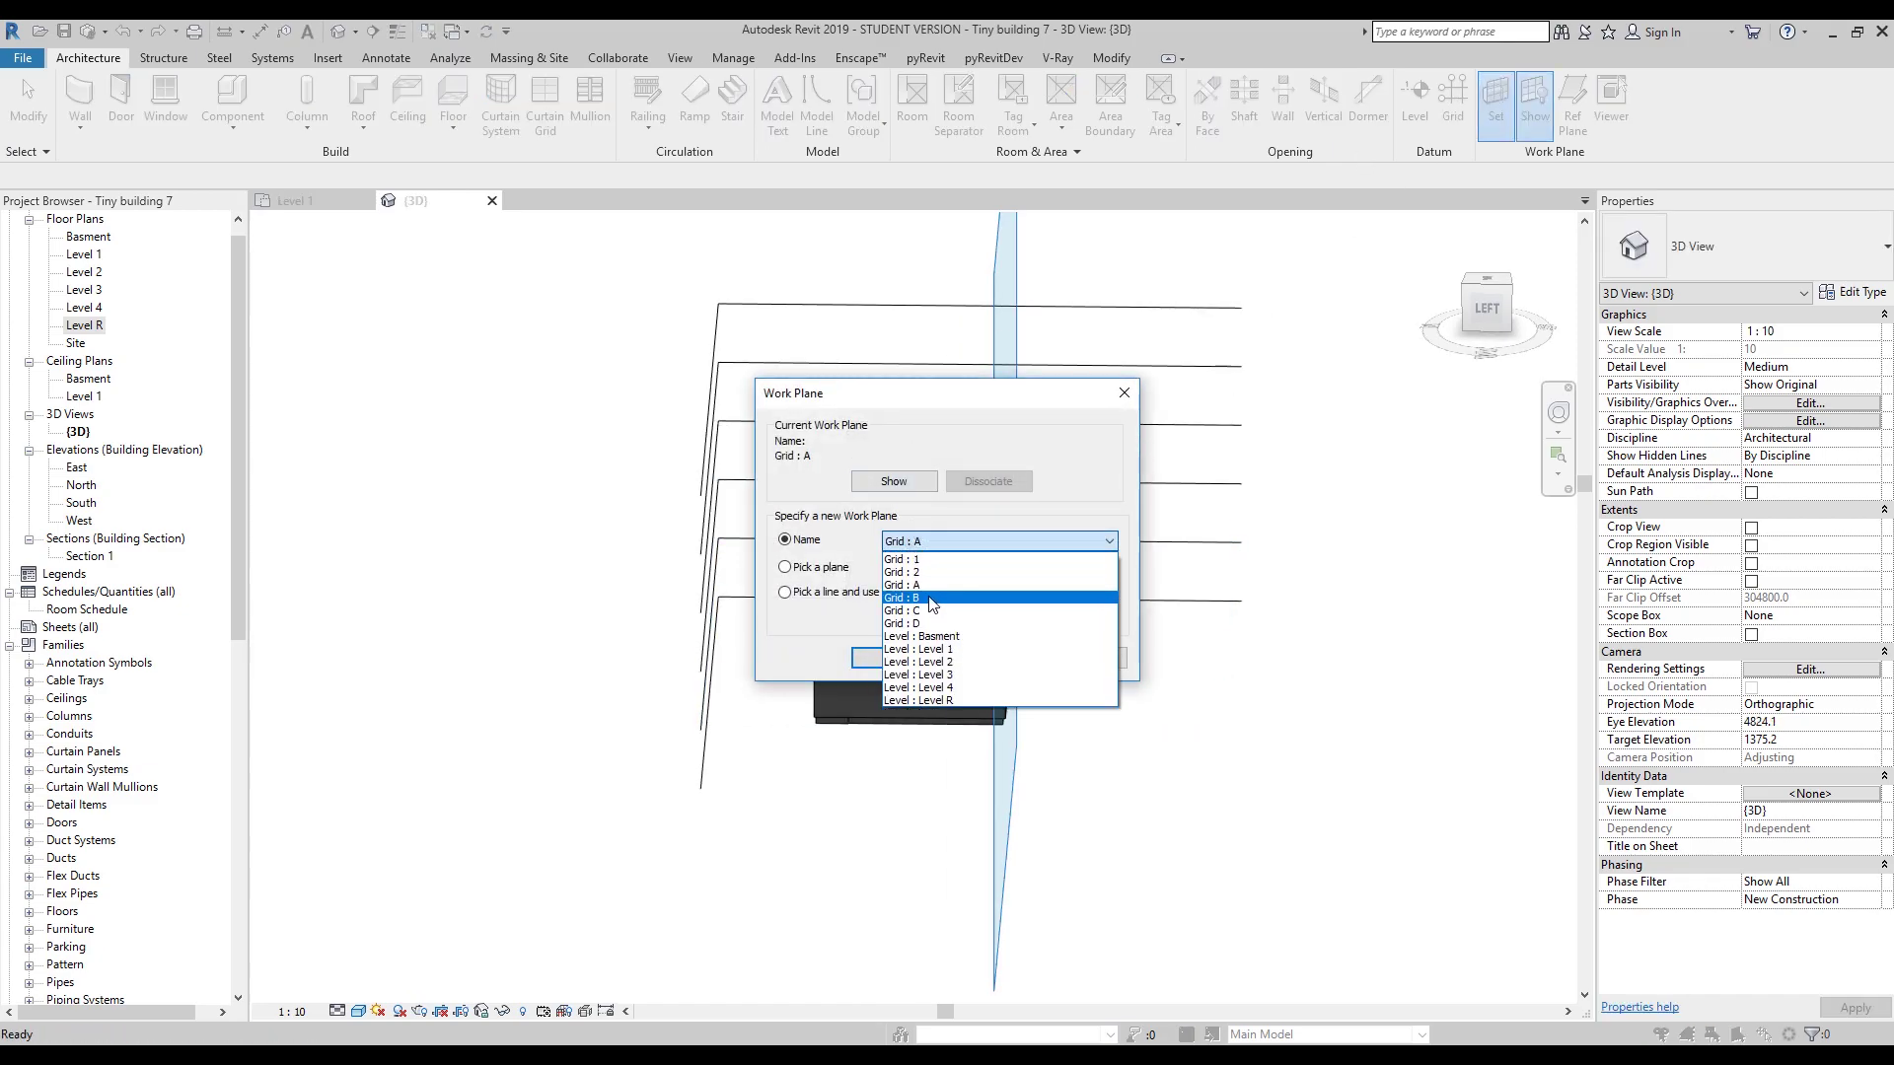
left_click(930, 597)
left_click(921, 656)
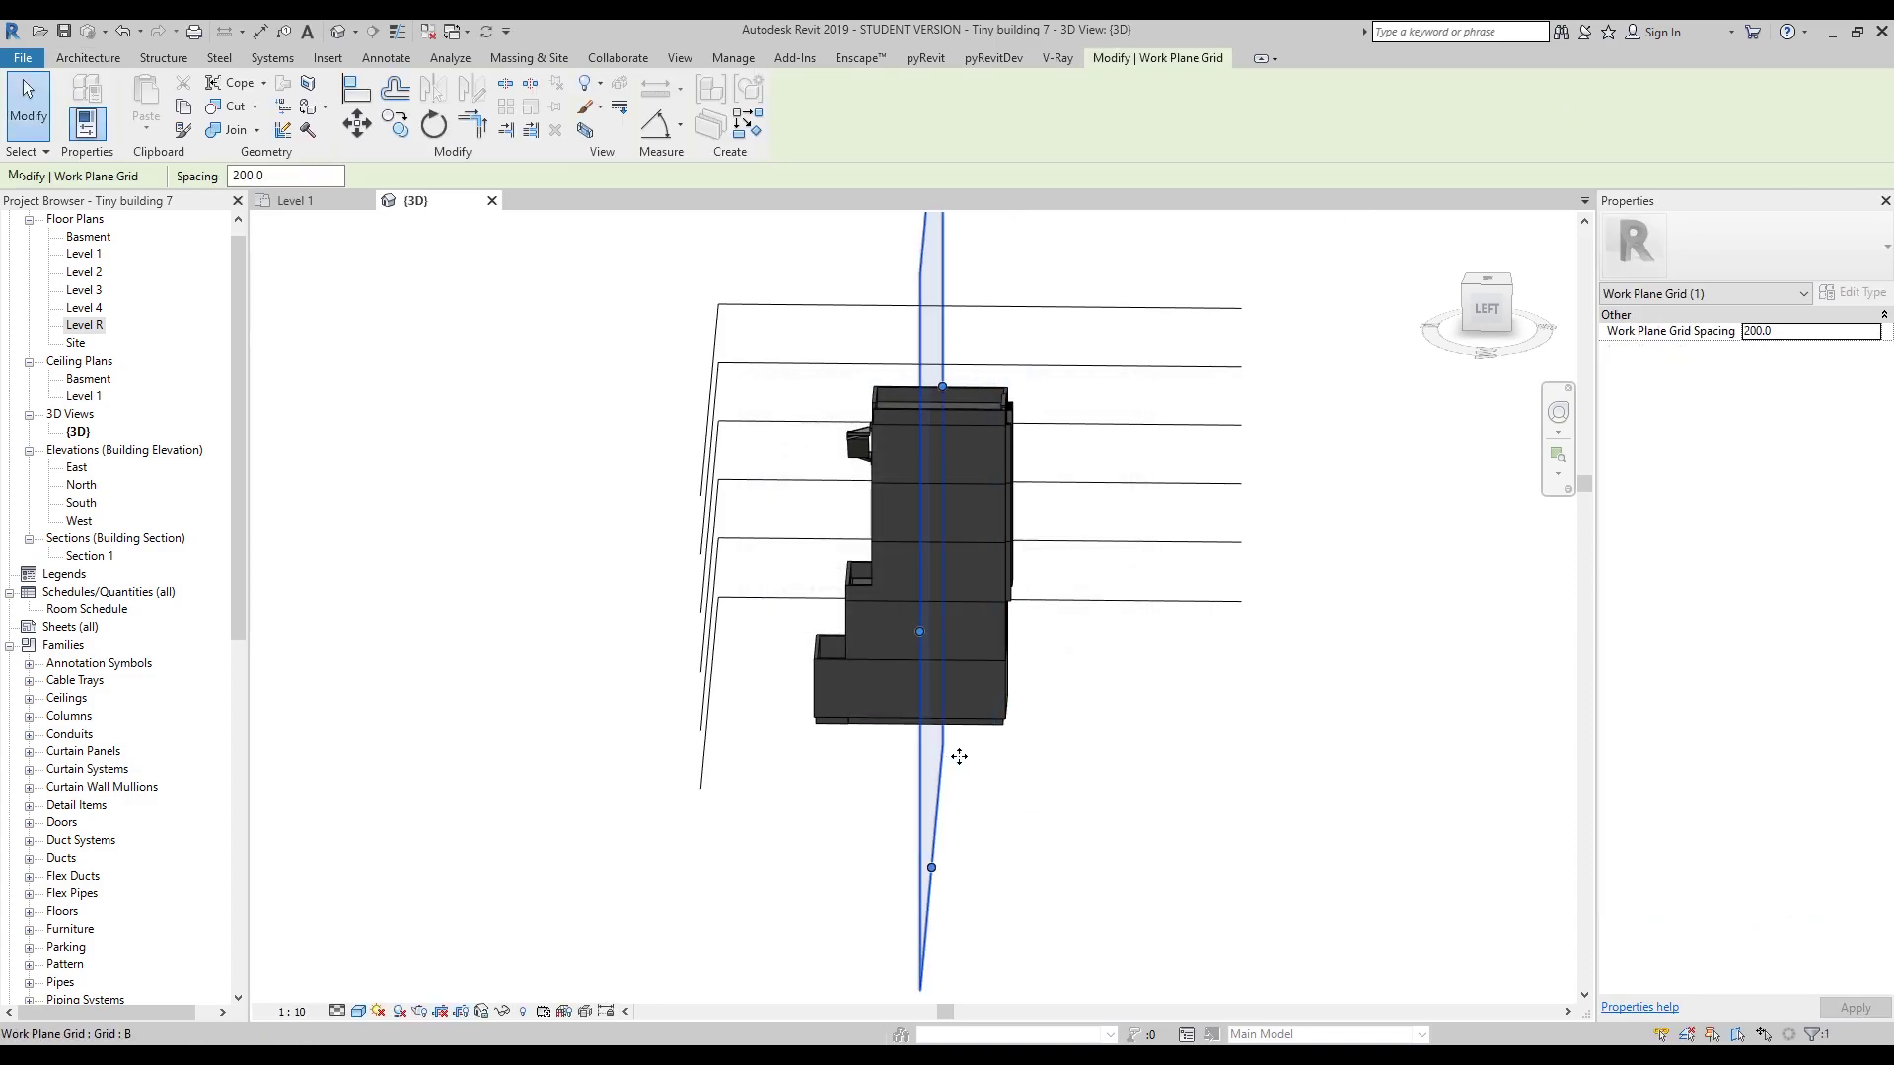
middle_click_drag(1171, 765, 600, 828, "shift")
left_click(1306, 285)
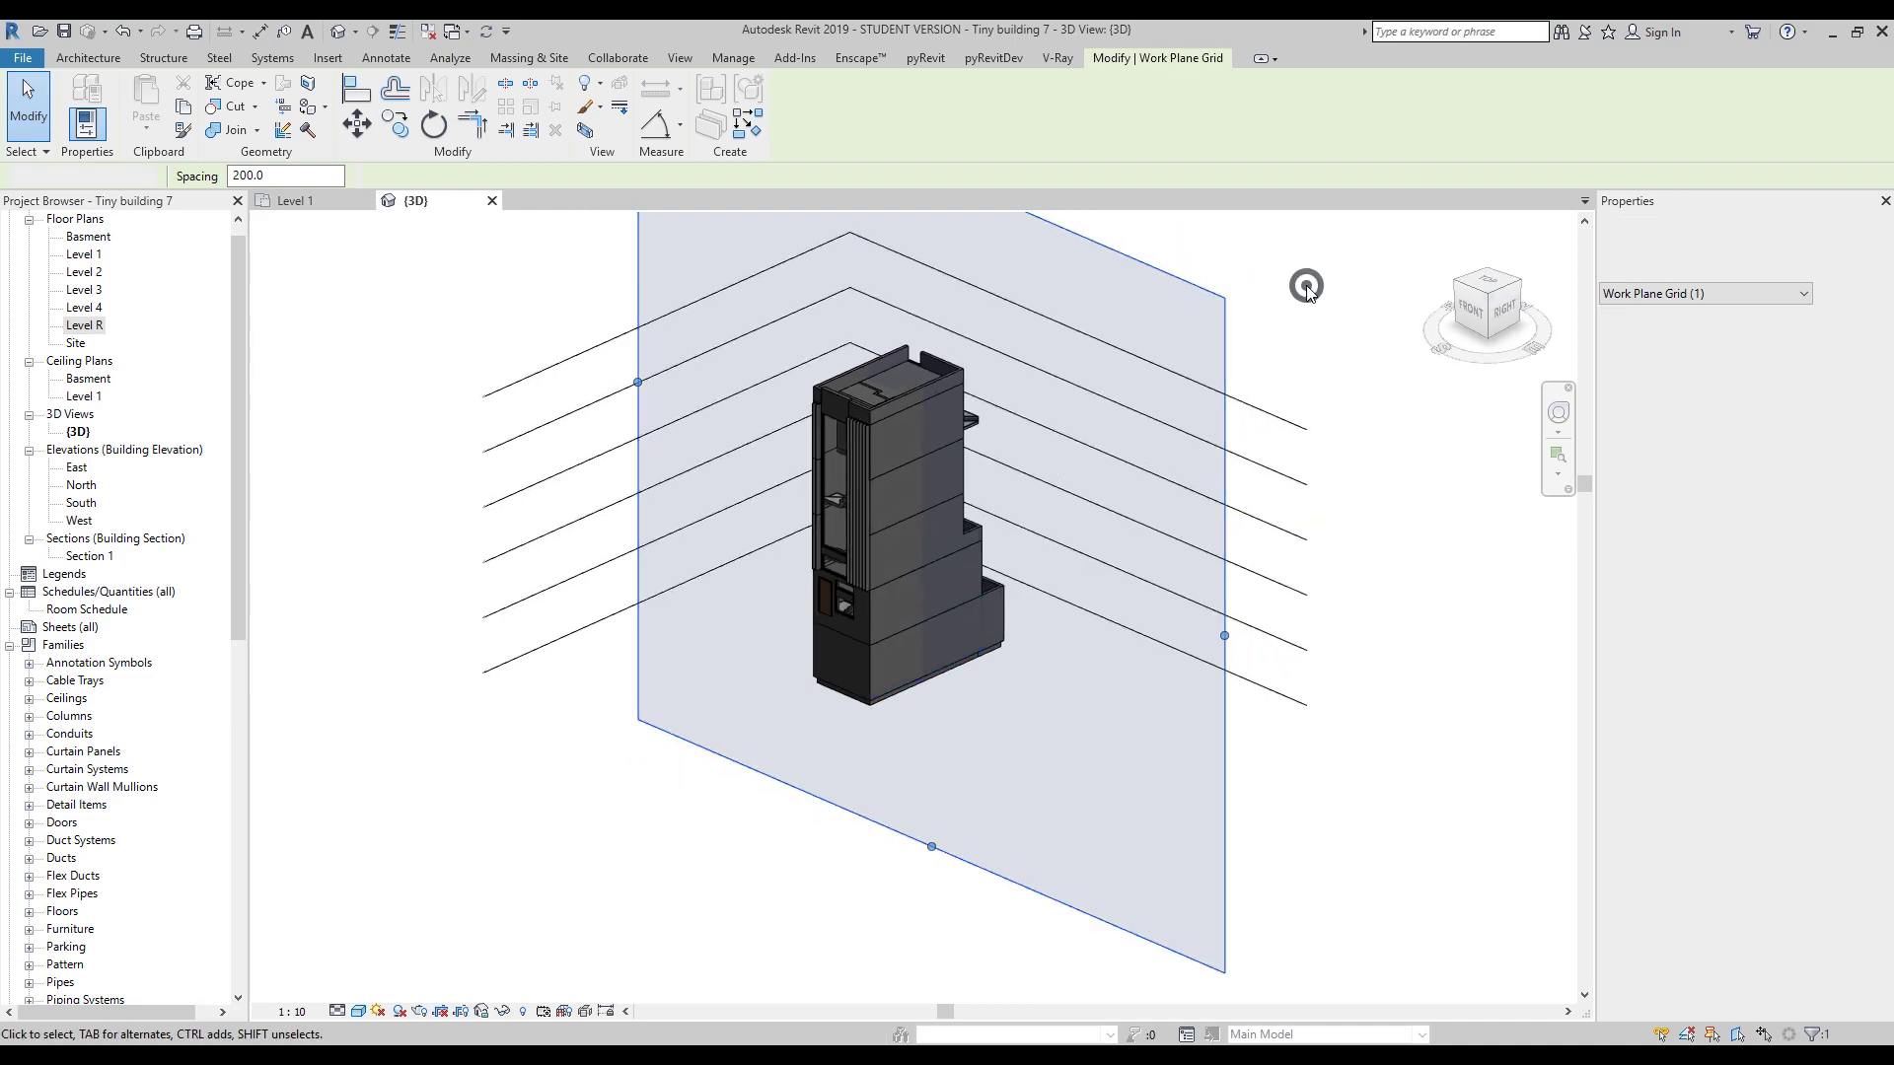
Set the work plane to Level : Level 1 and view it around the building in 3D.
left_click(1494, 104)
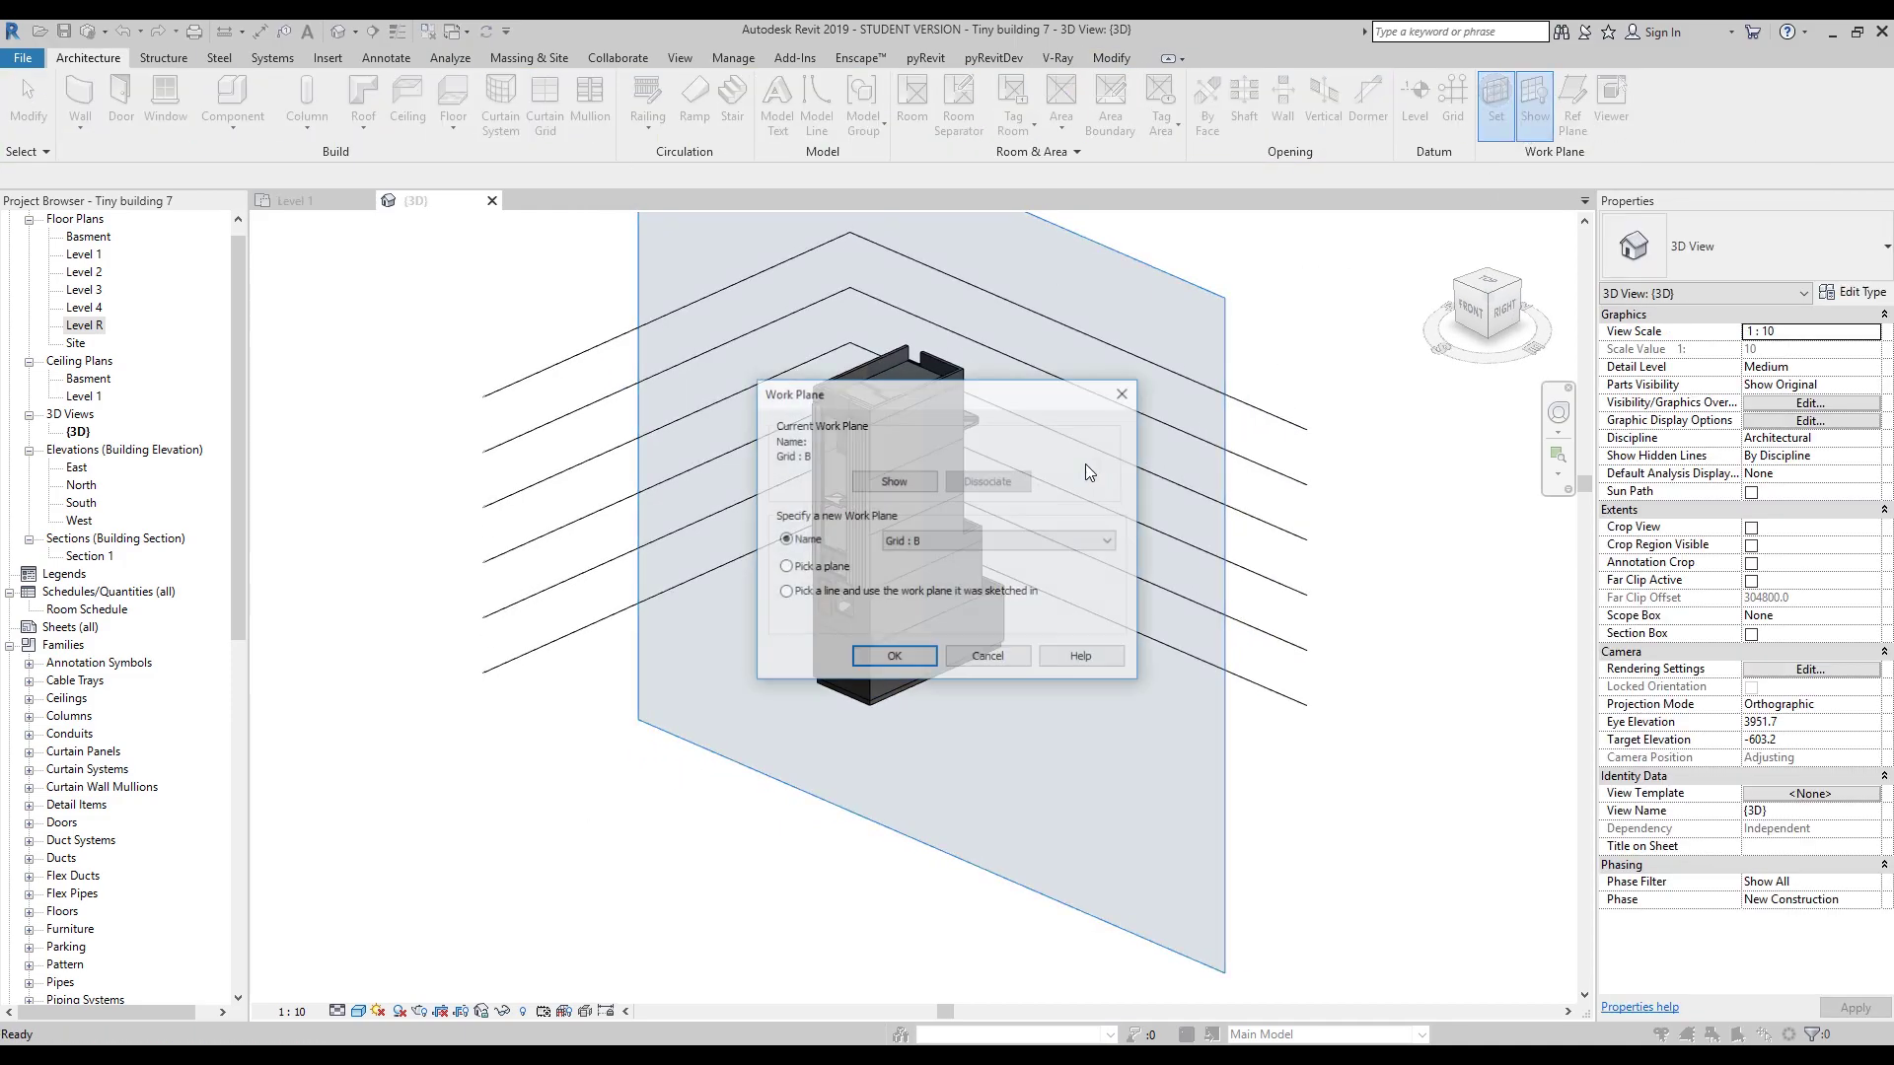
left_click(956, 540)
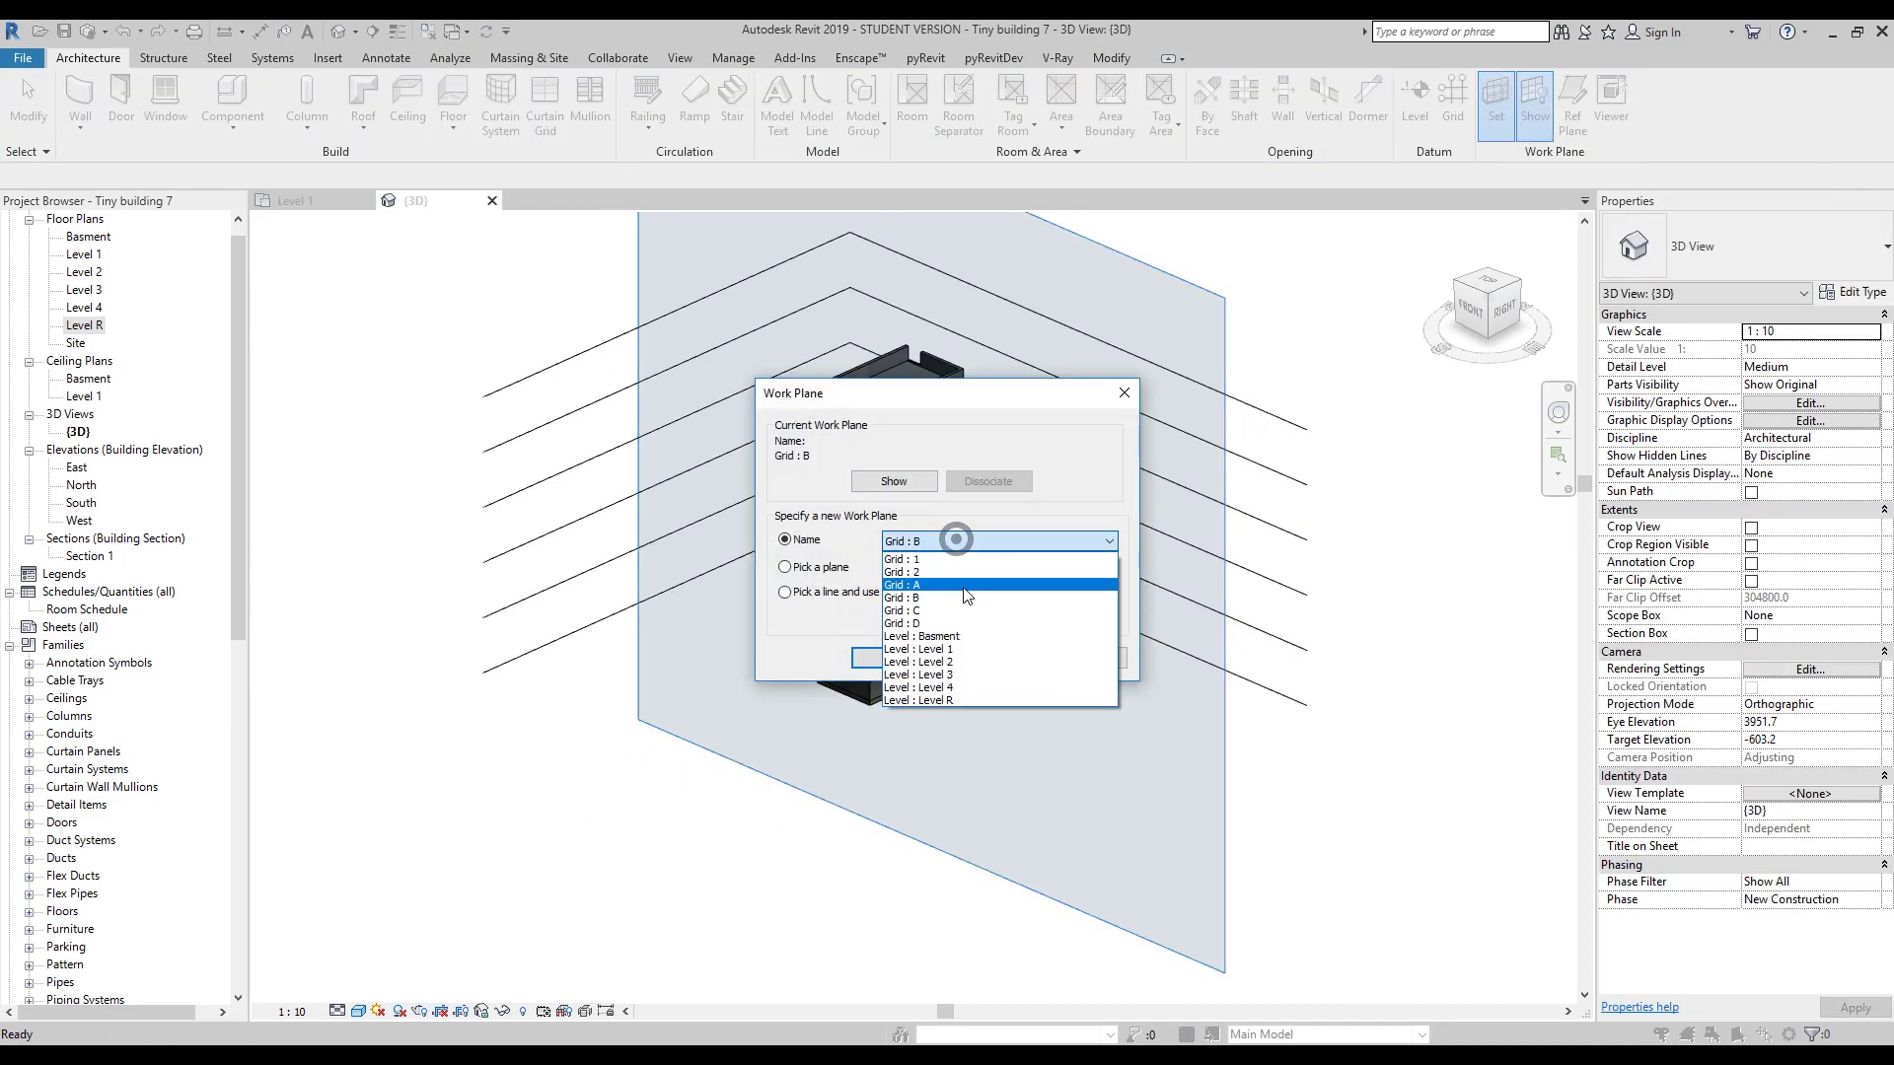
left_click(922, 649)
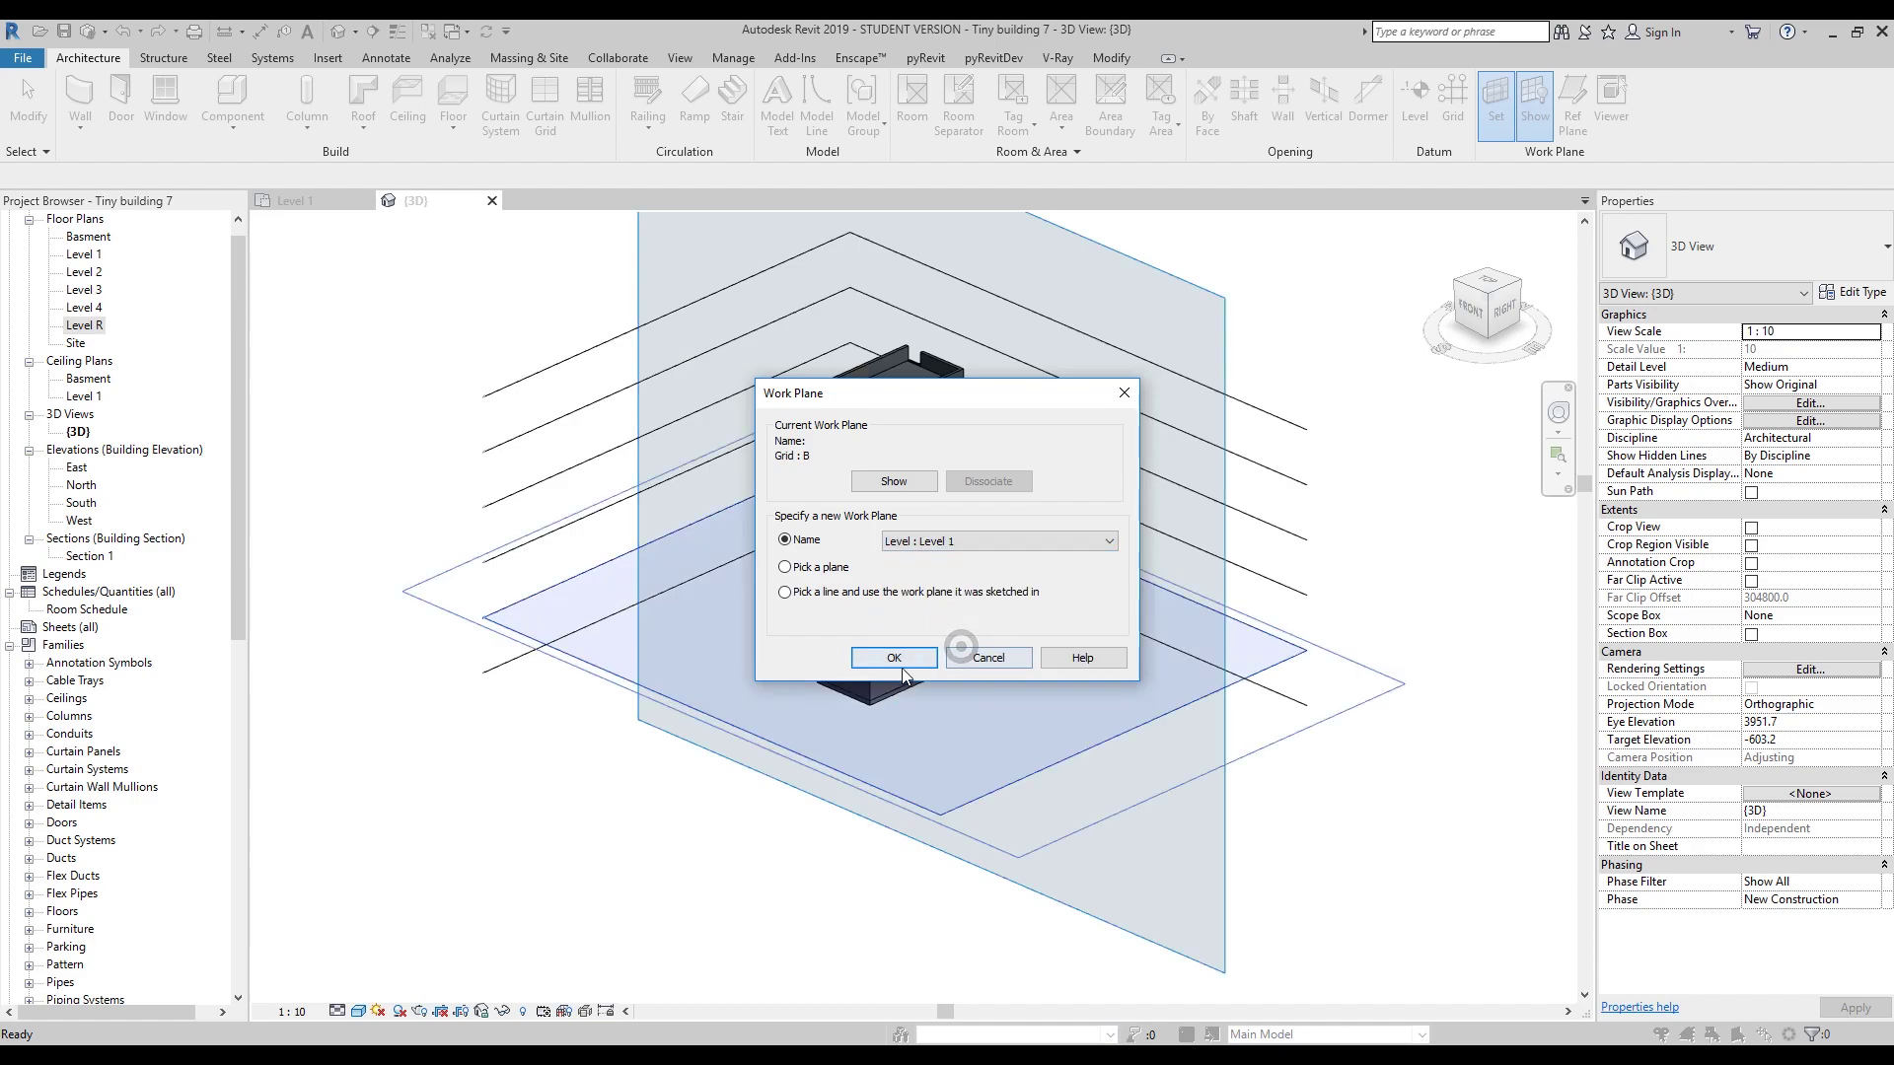
left_click(888, 658)
left_click(749, 774)
middle_click_drag(749, 775, 744, 708, "shift")
left_click(664, 876)
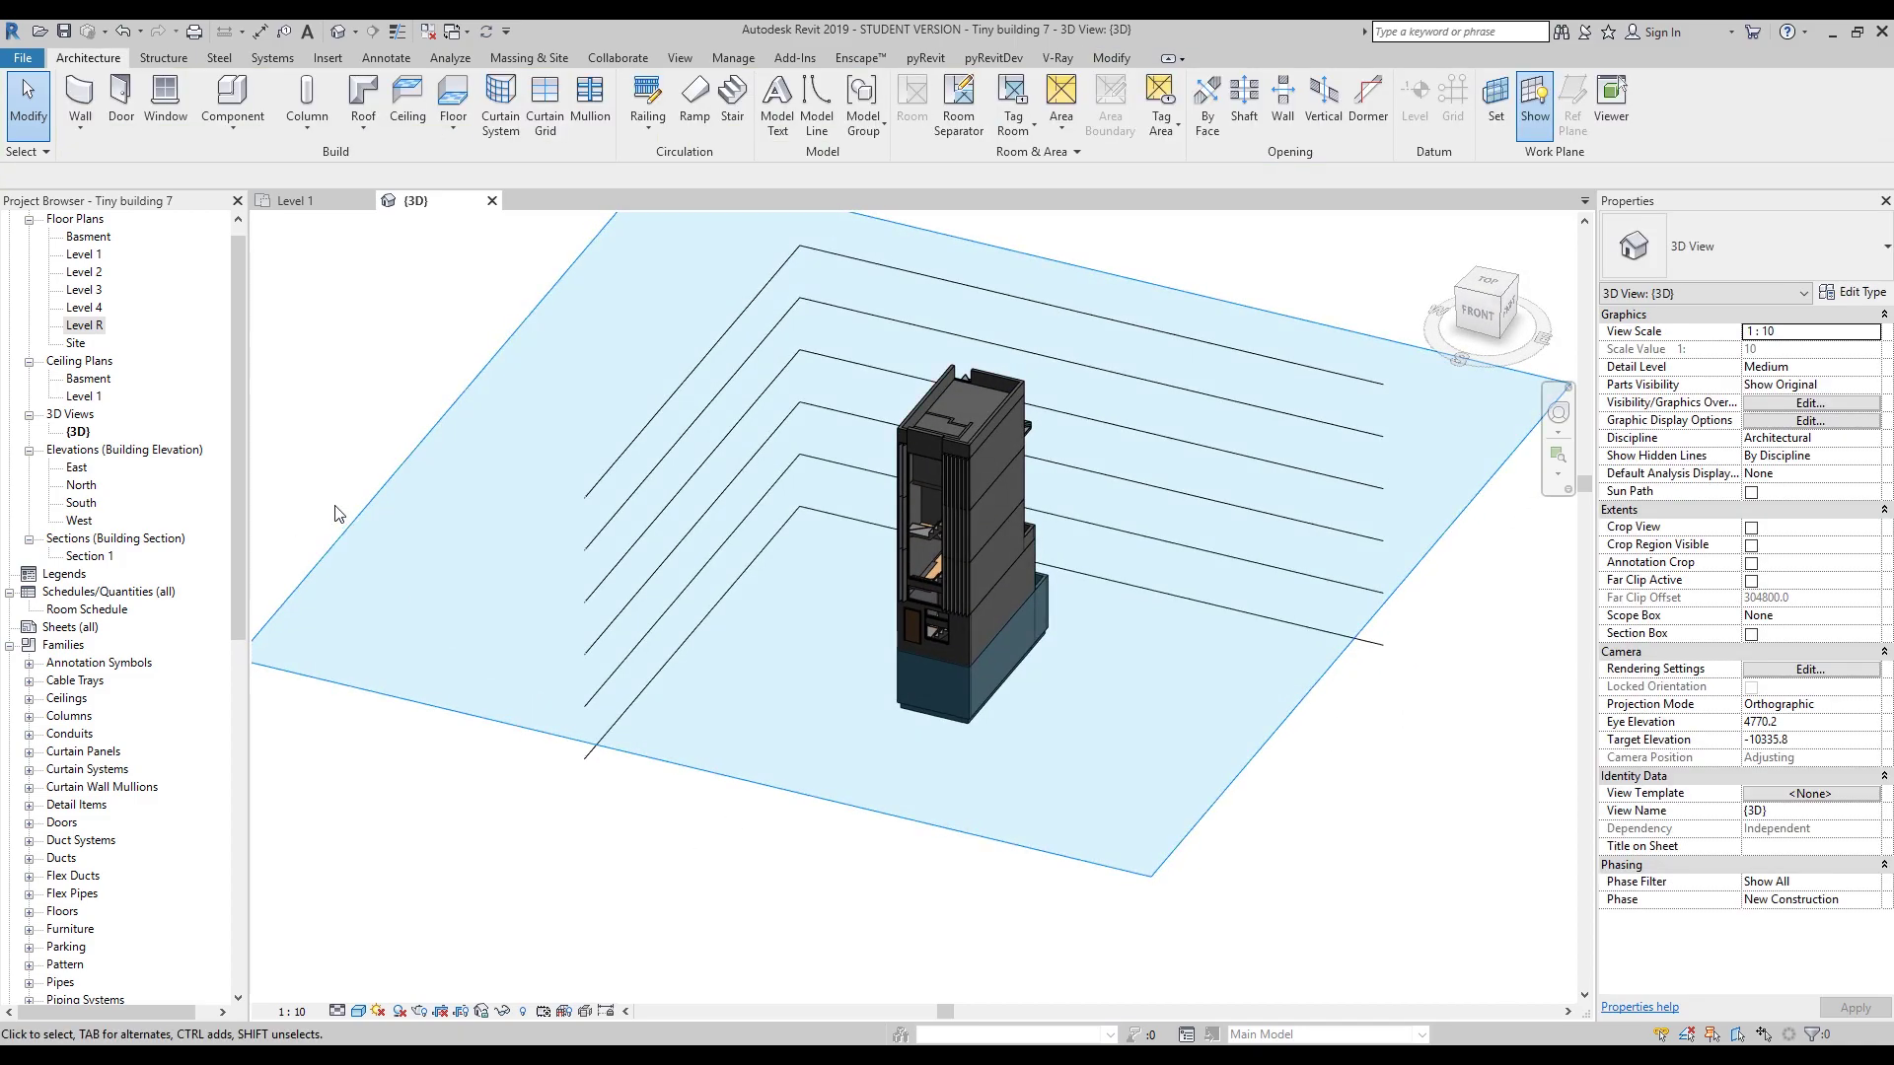
Open the East elevation and select grid line D.
double_click(76, 467)
scroll(569, 671, "up", 2)
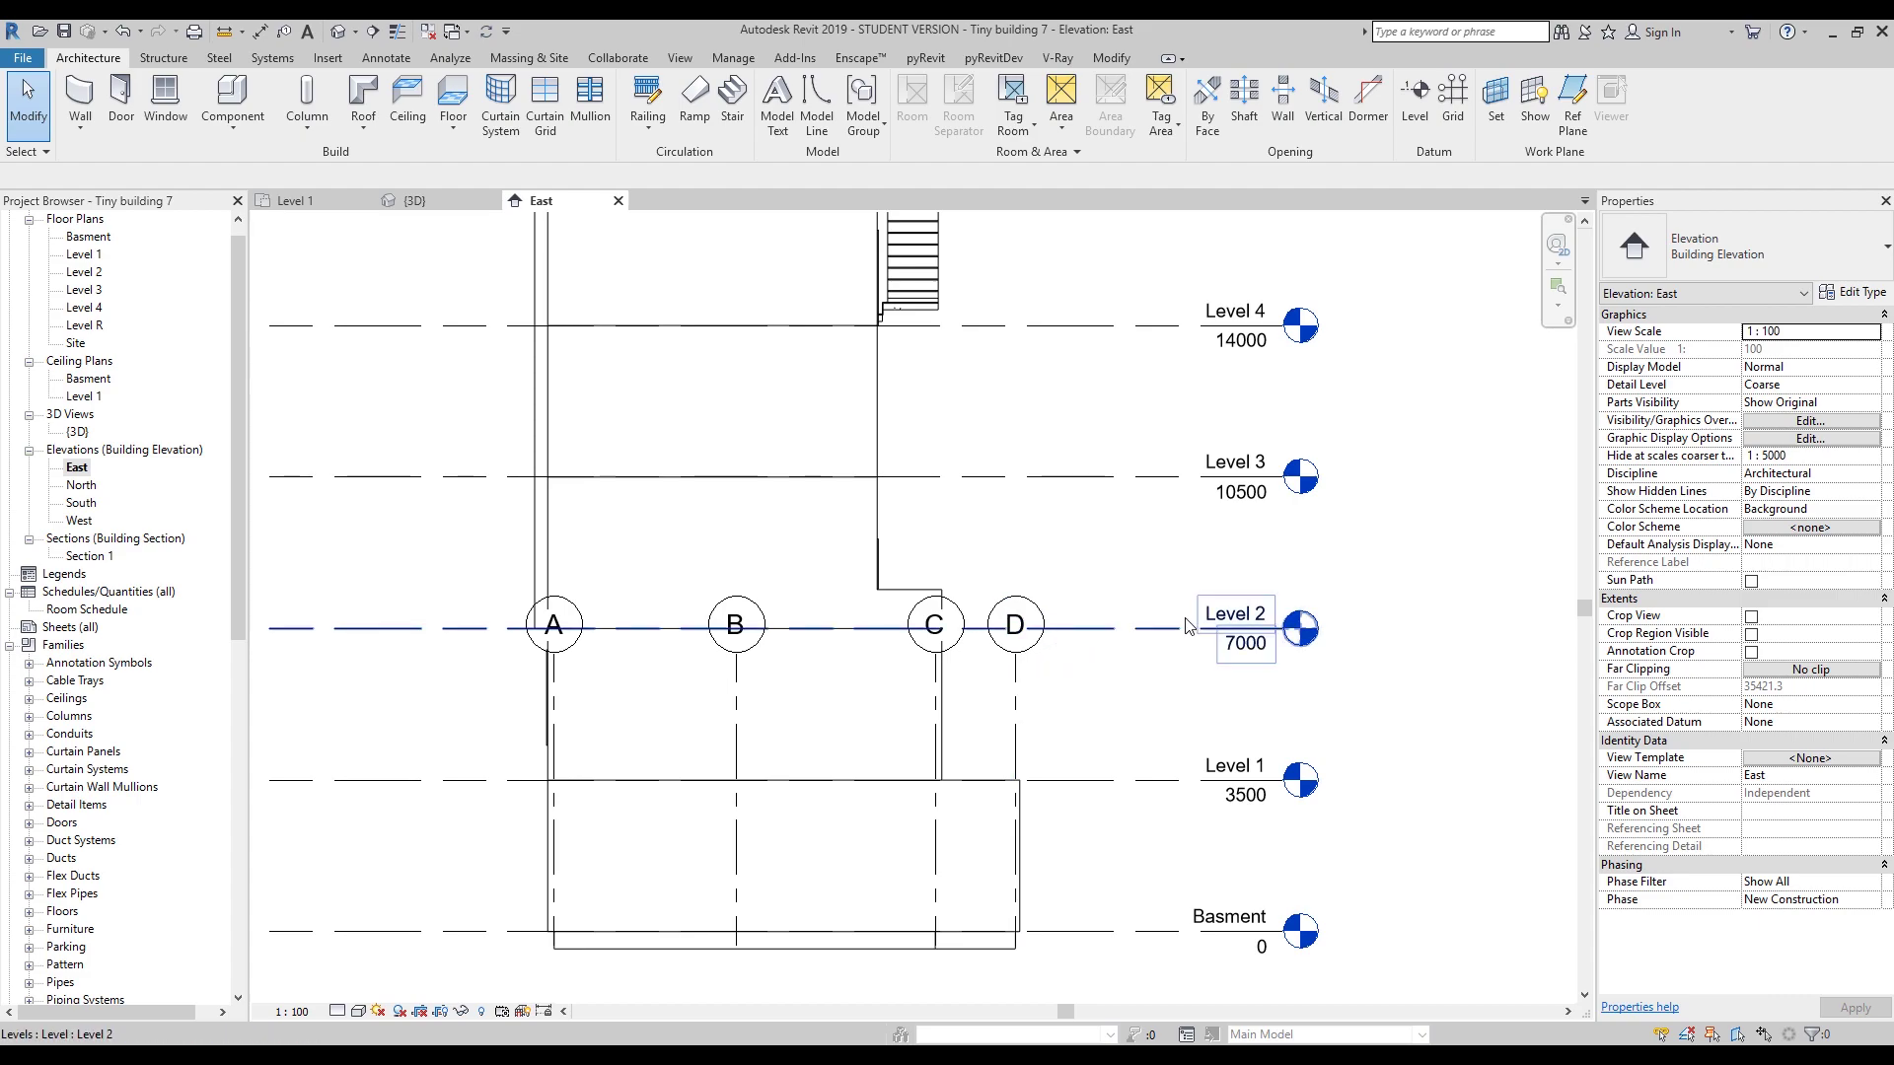
left_click(1016, 678)
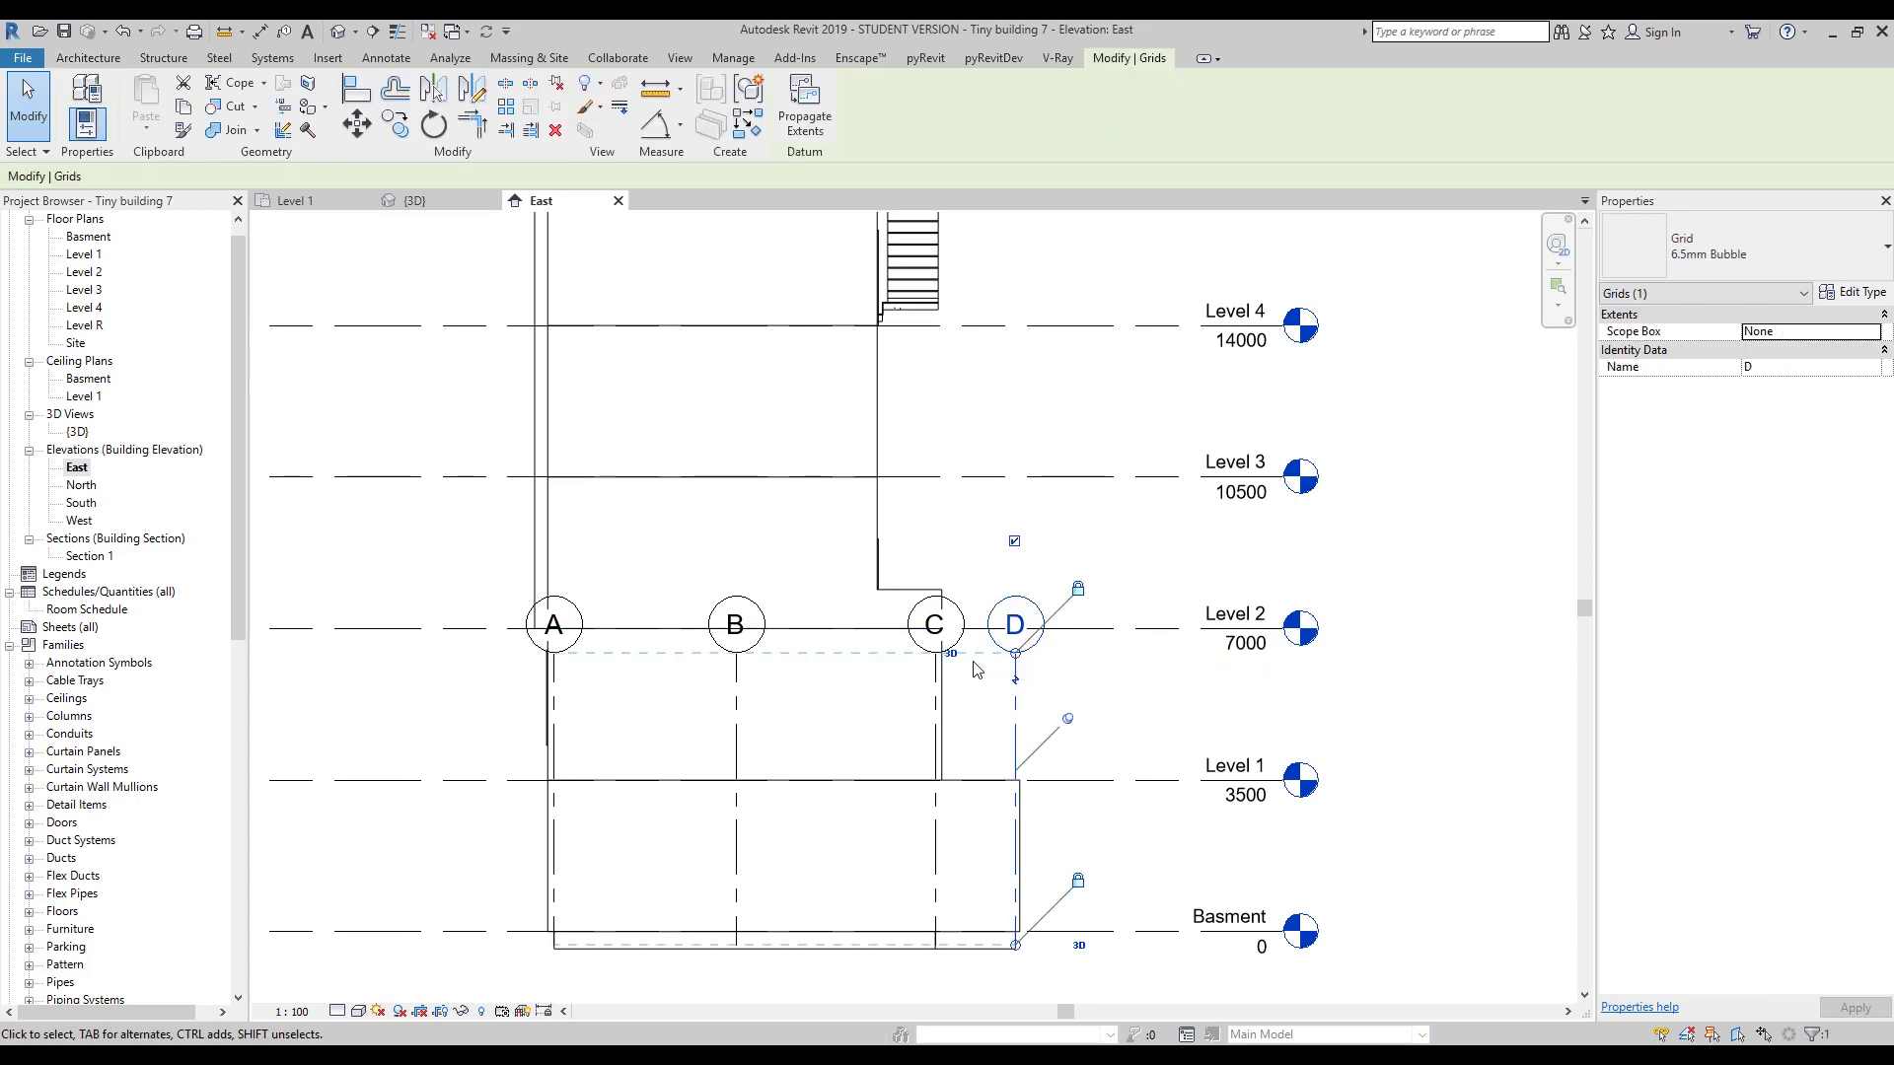
scroll(1055, 735, "down", 2)
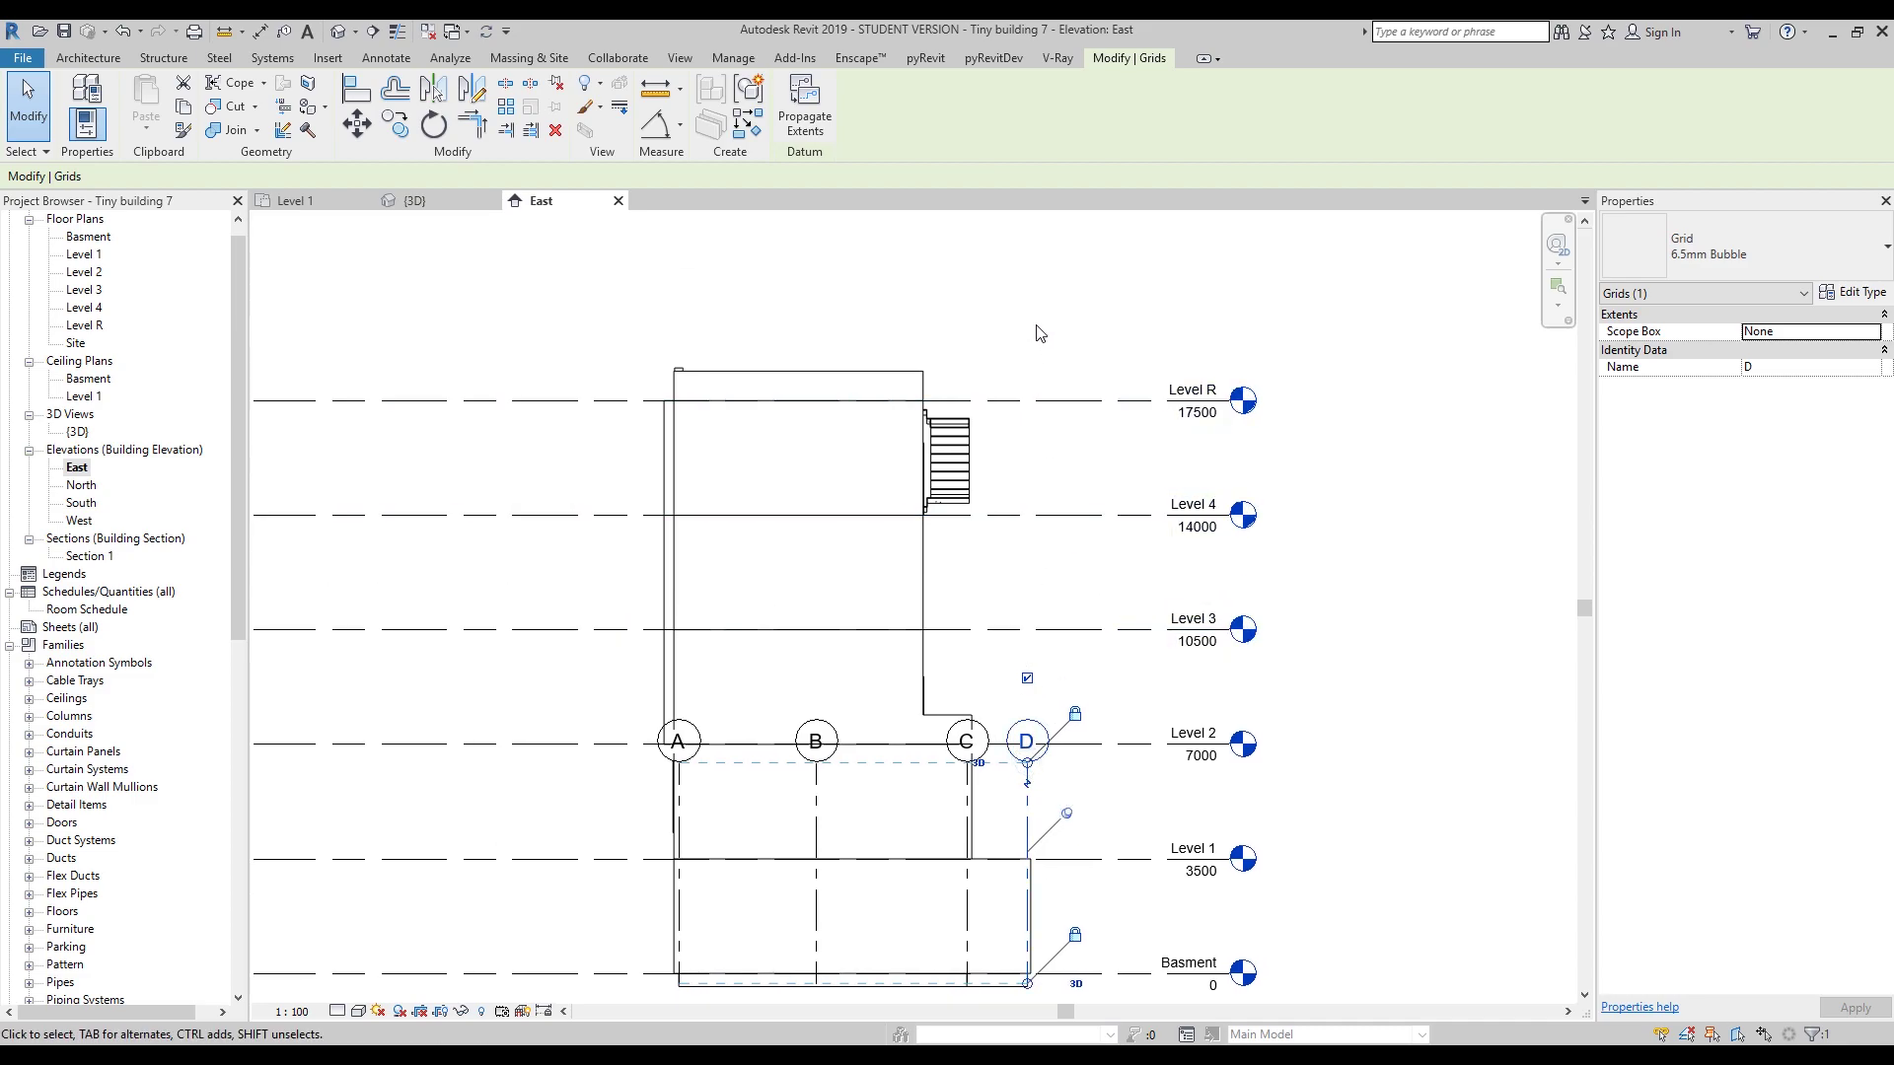
left_click(1075, 713)
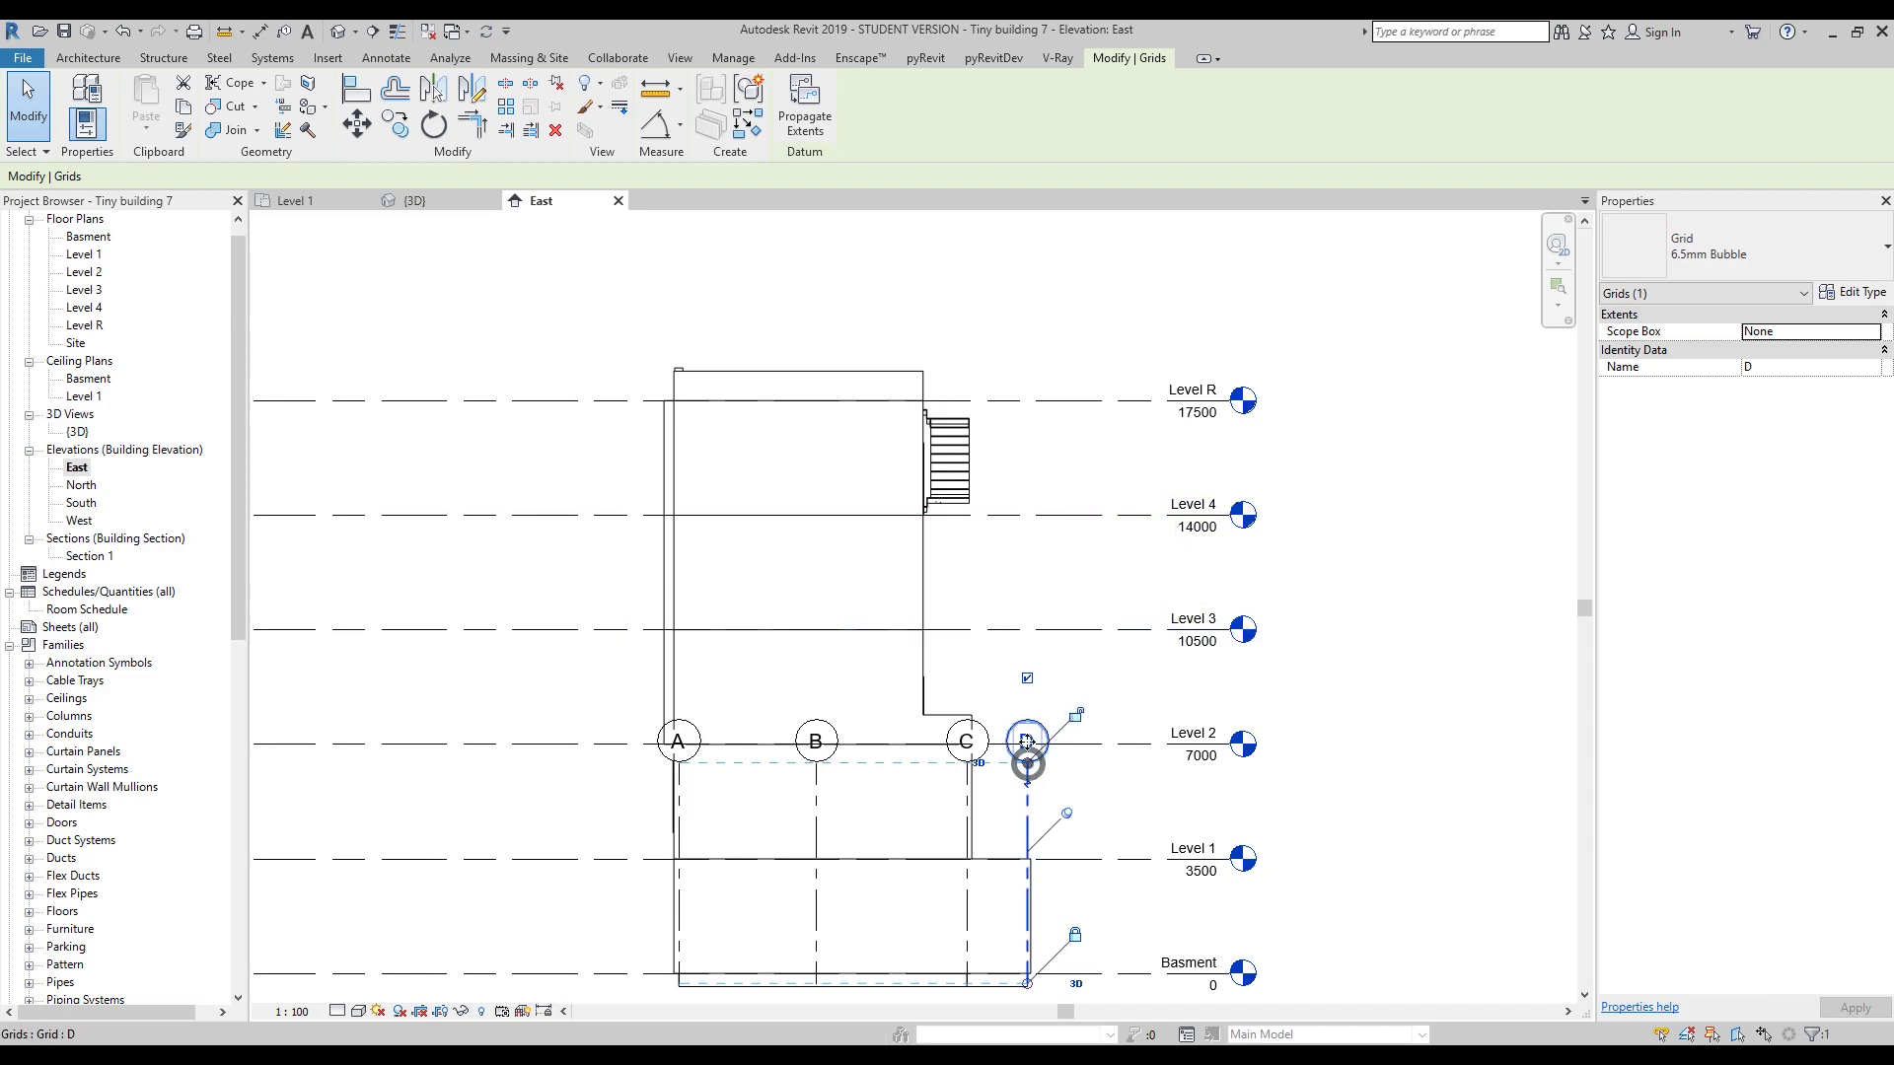
key("Escape")
left_click(1031, 742)
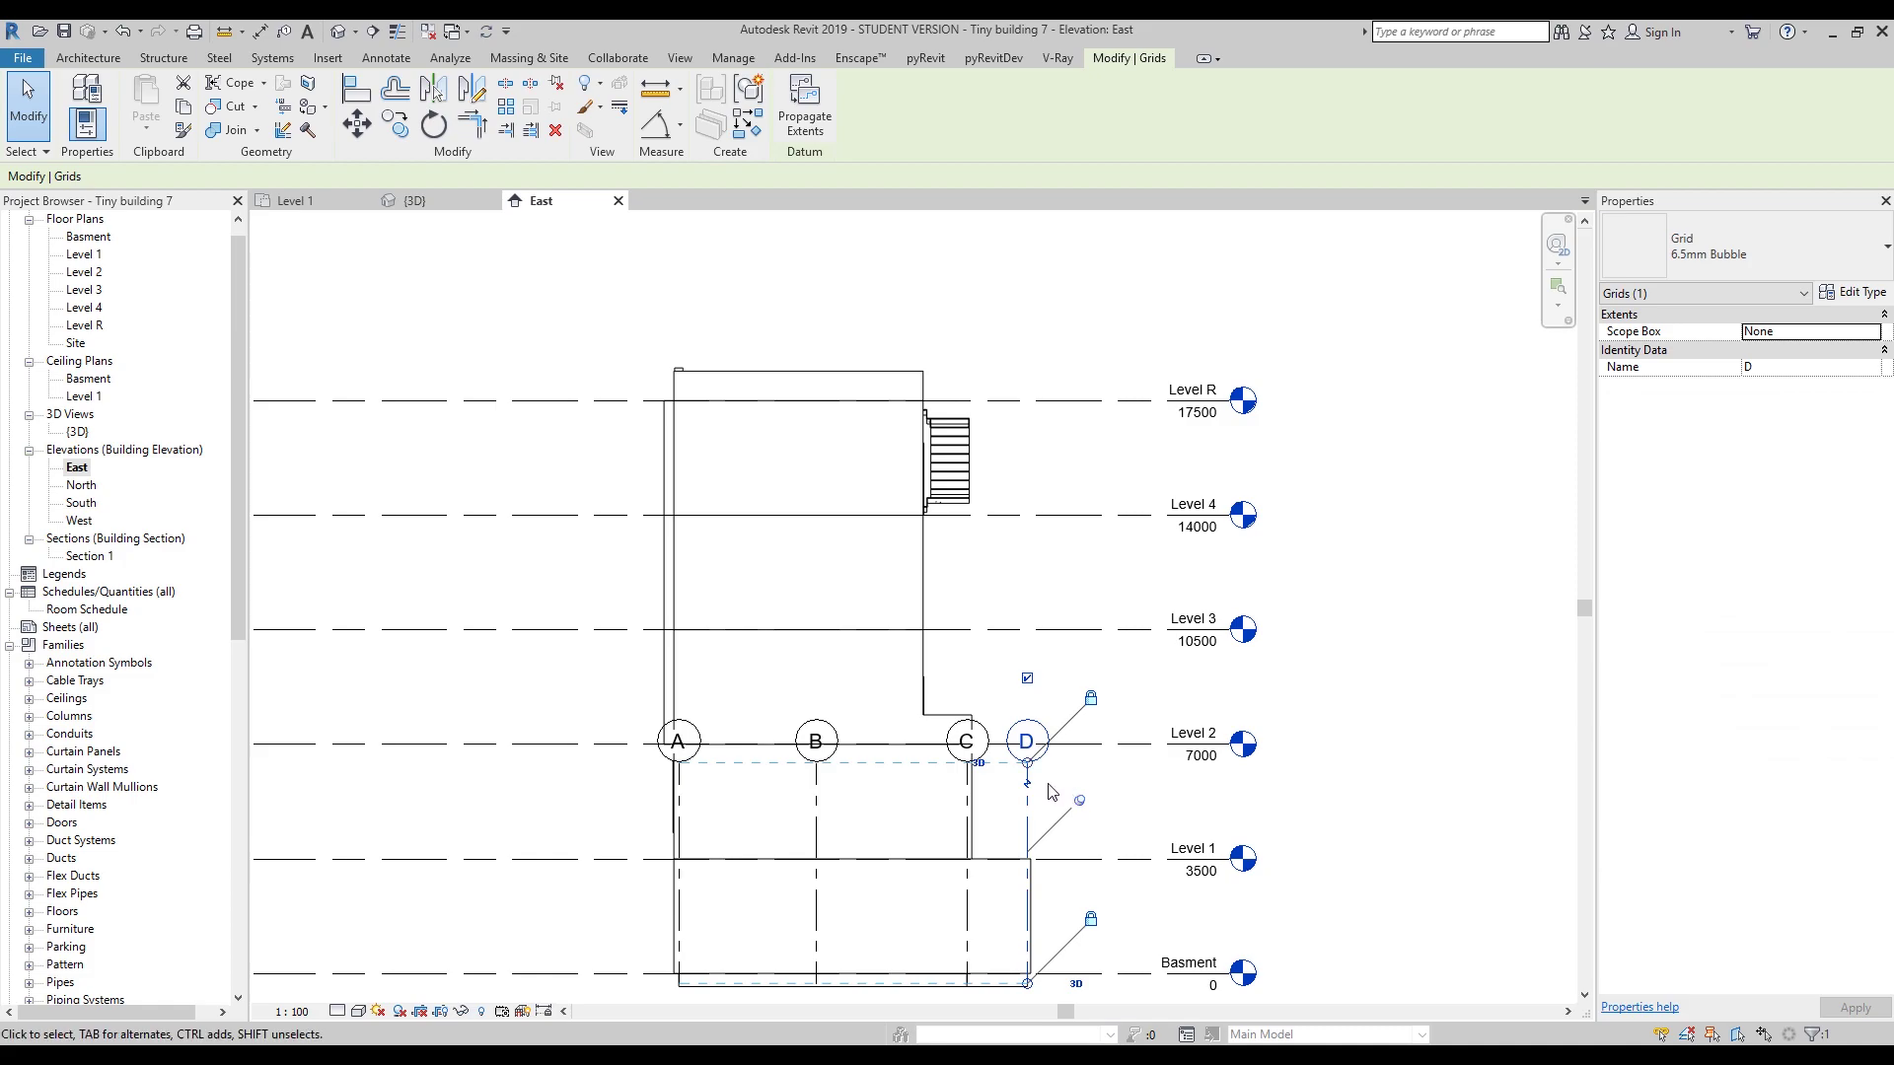
Unpin grid D, extend the aligned grid lines upward so their bubbles sit above Level R, and pin grid D again.
left_click(1079, 798)
left_click_drag(1027, 765, 1055, 298)
middle_click_drag(1055, 298, 1020, 422)
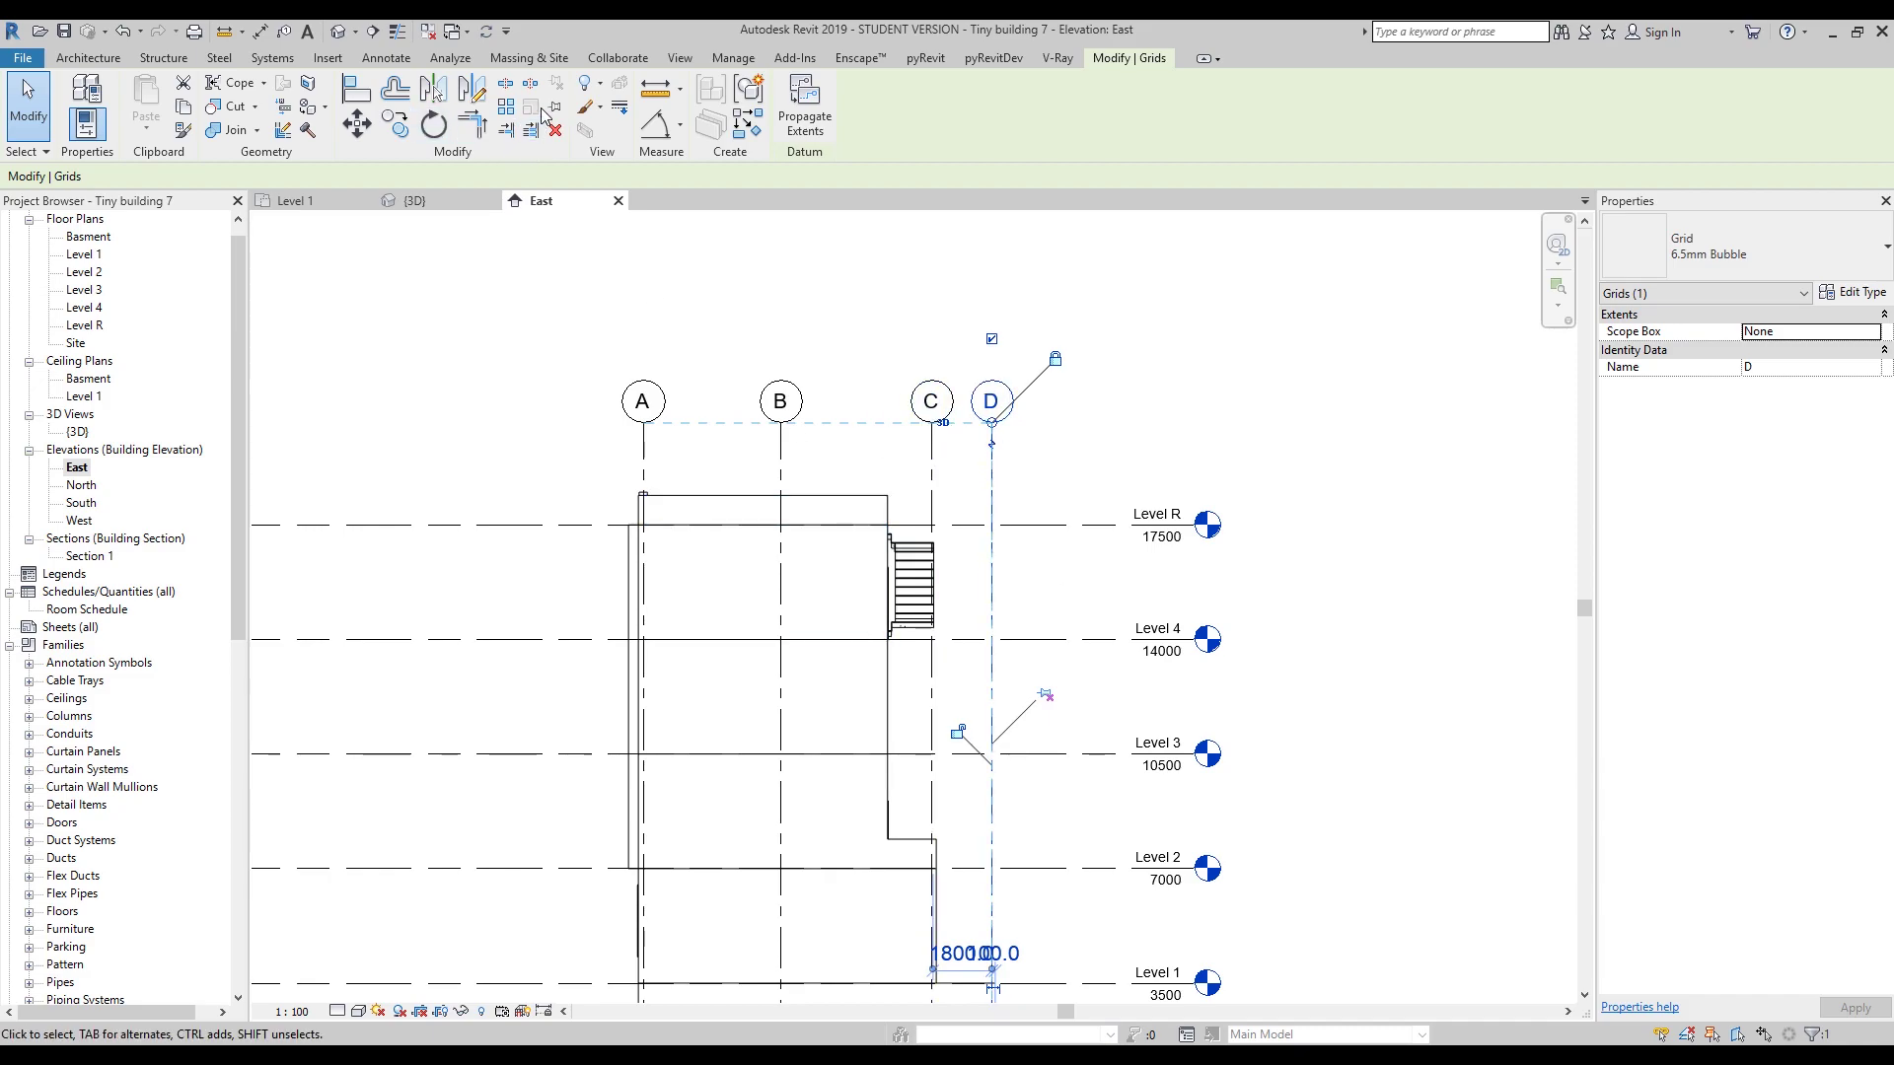
left_click_drag(1046, 695, 1044, 639)
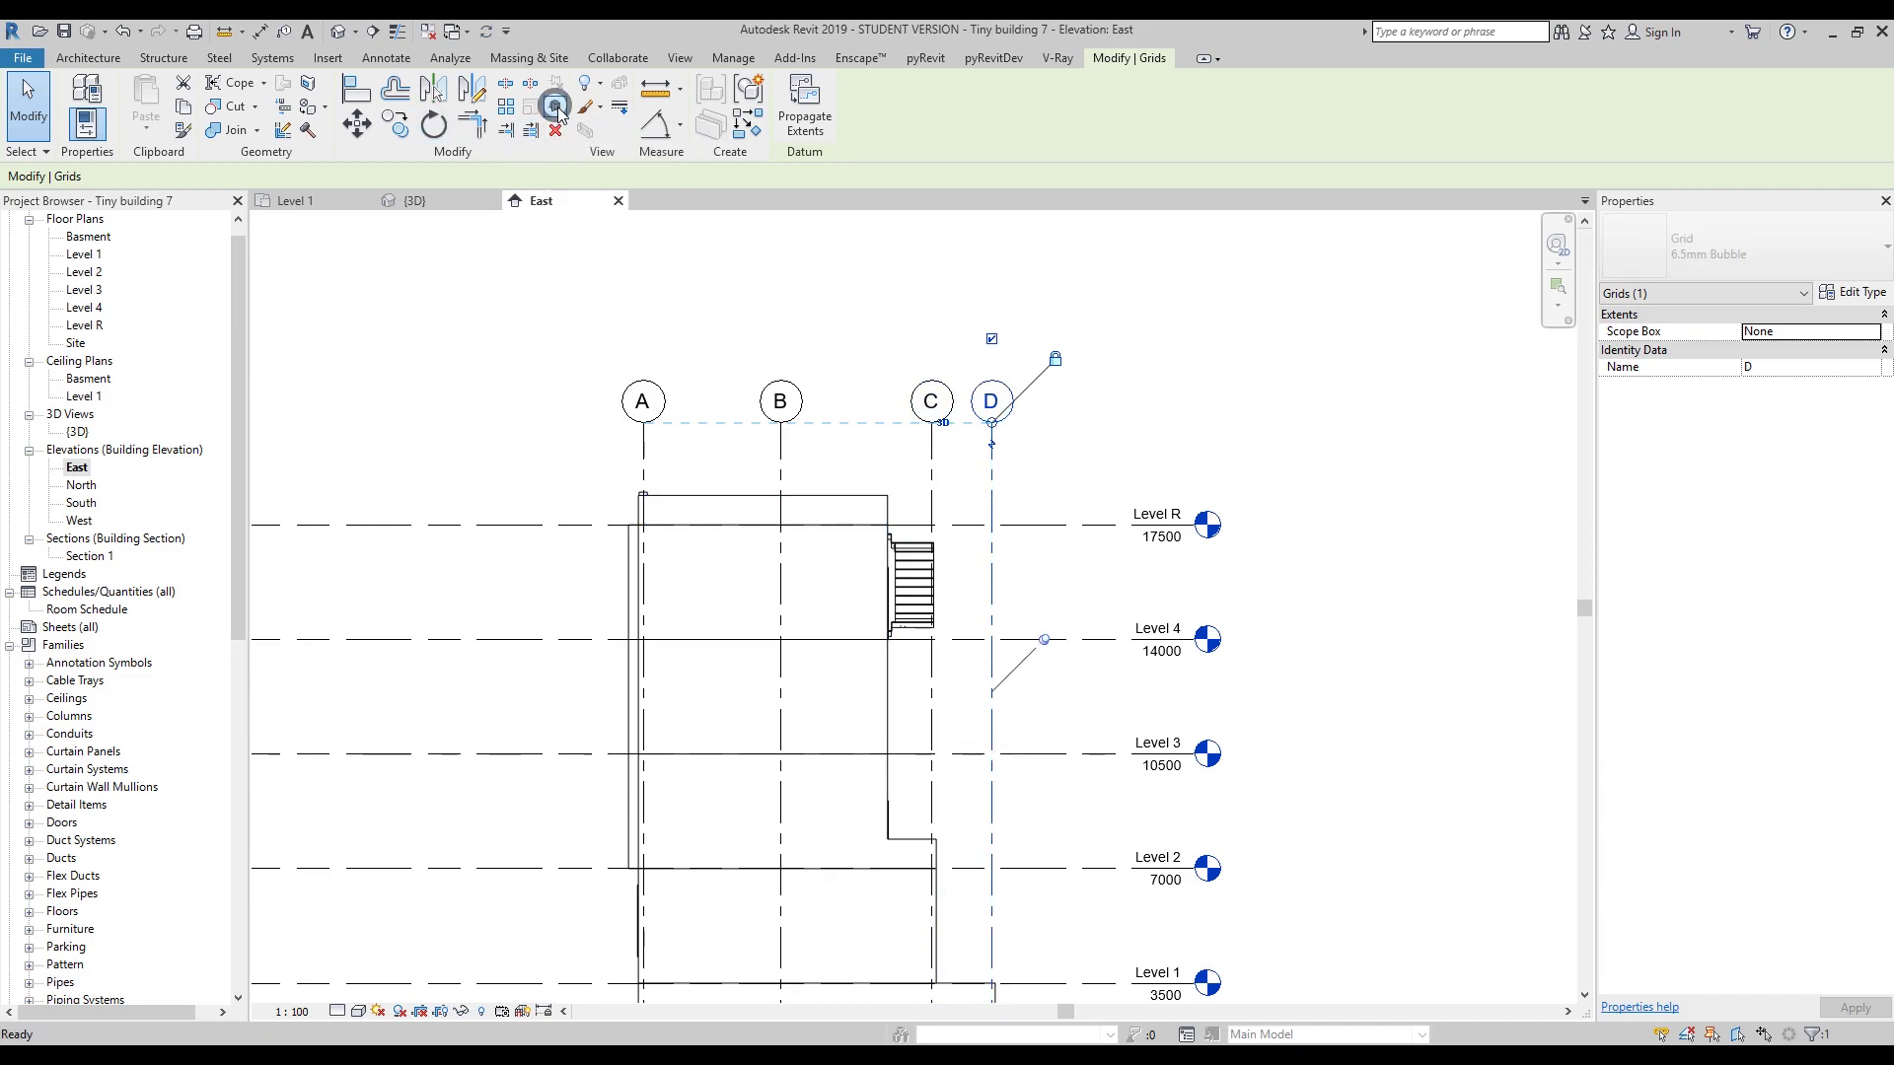
left_click(1132, 381)
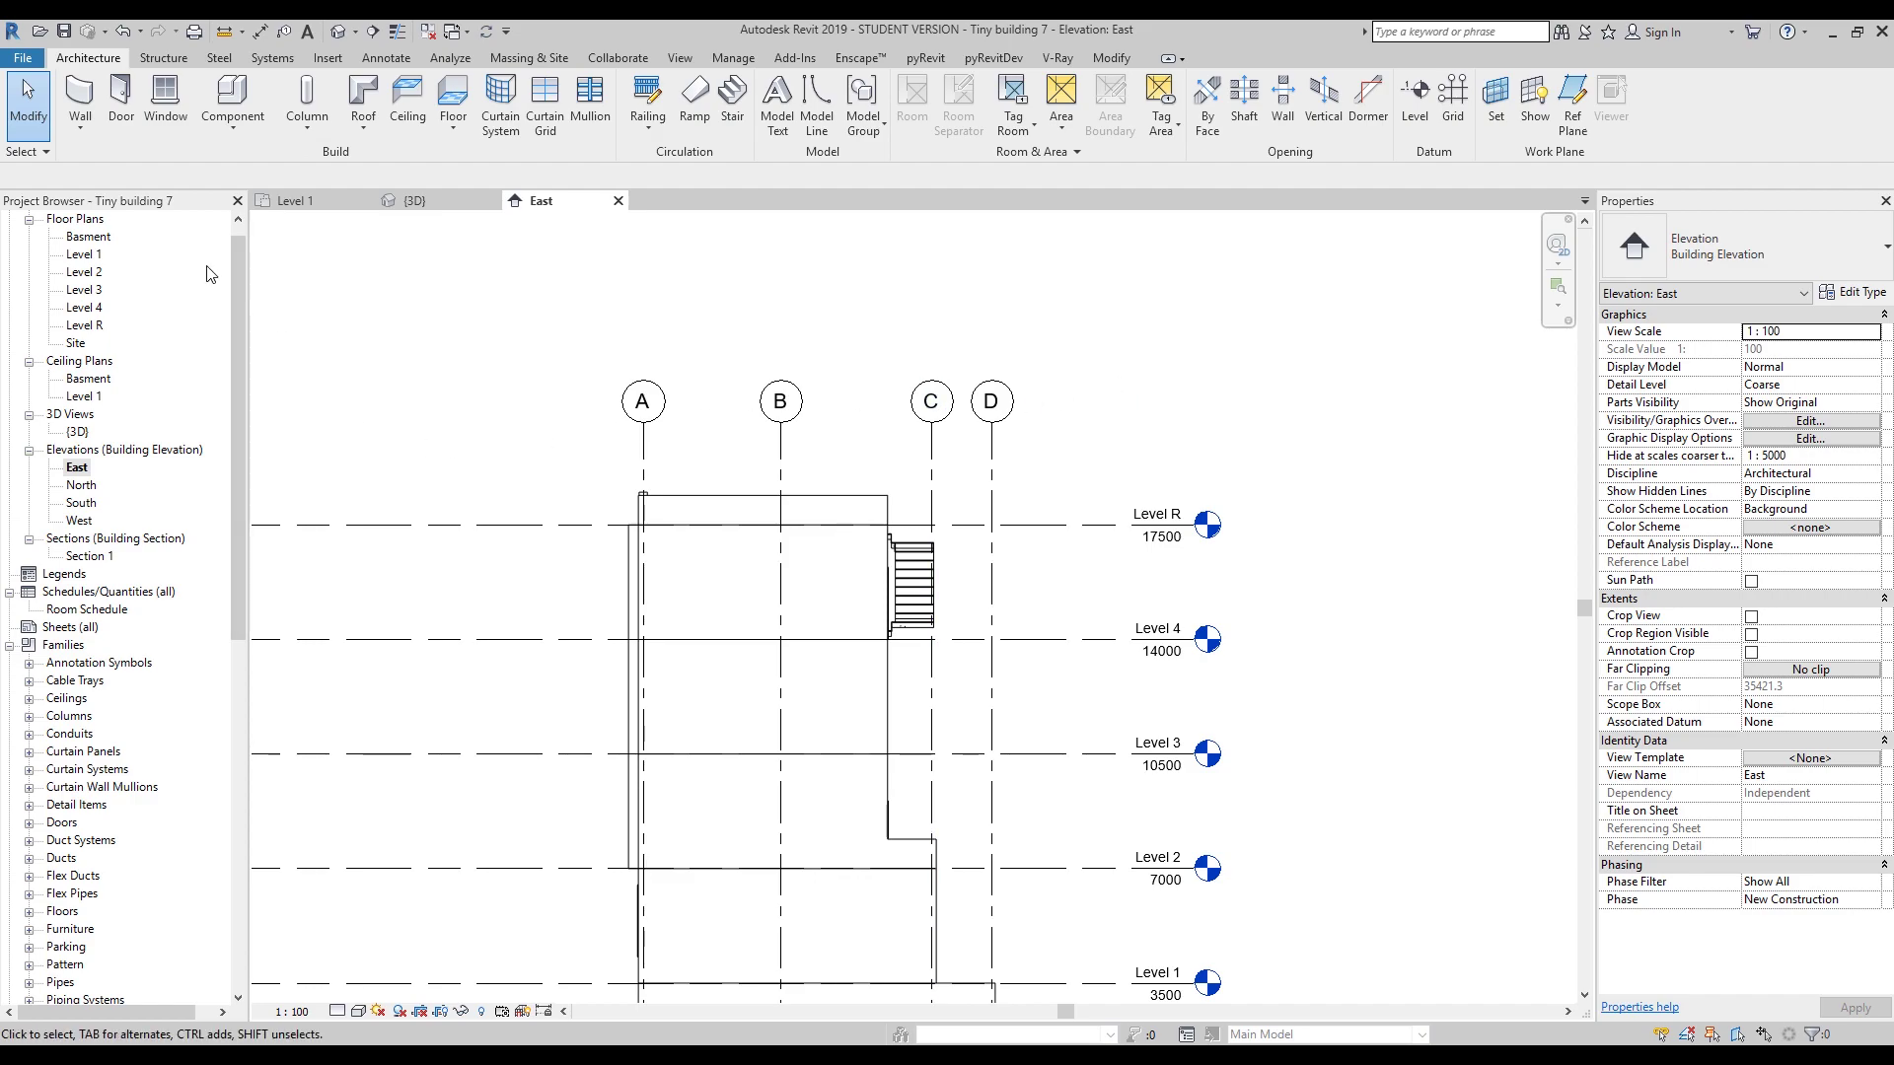
Inspect the Level 2, Level 3, Level 4 and Level R floor plans for the extended grid lines A to D.
double_click(85, 272)
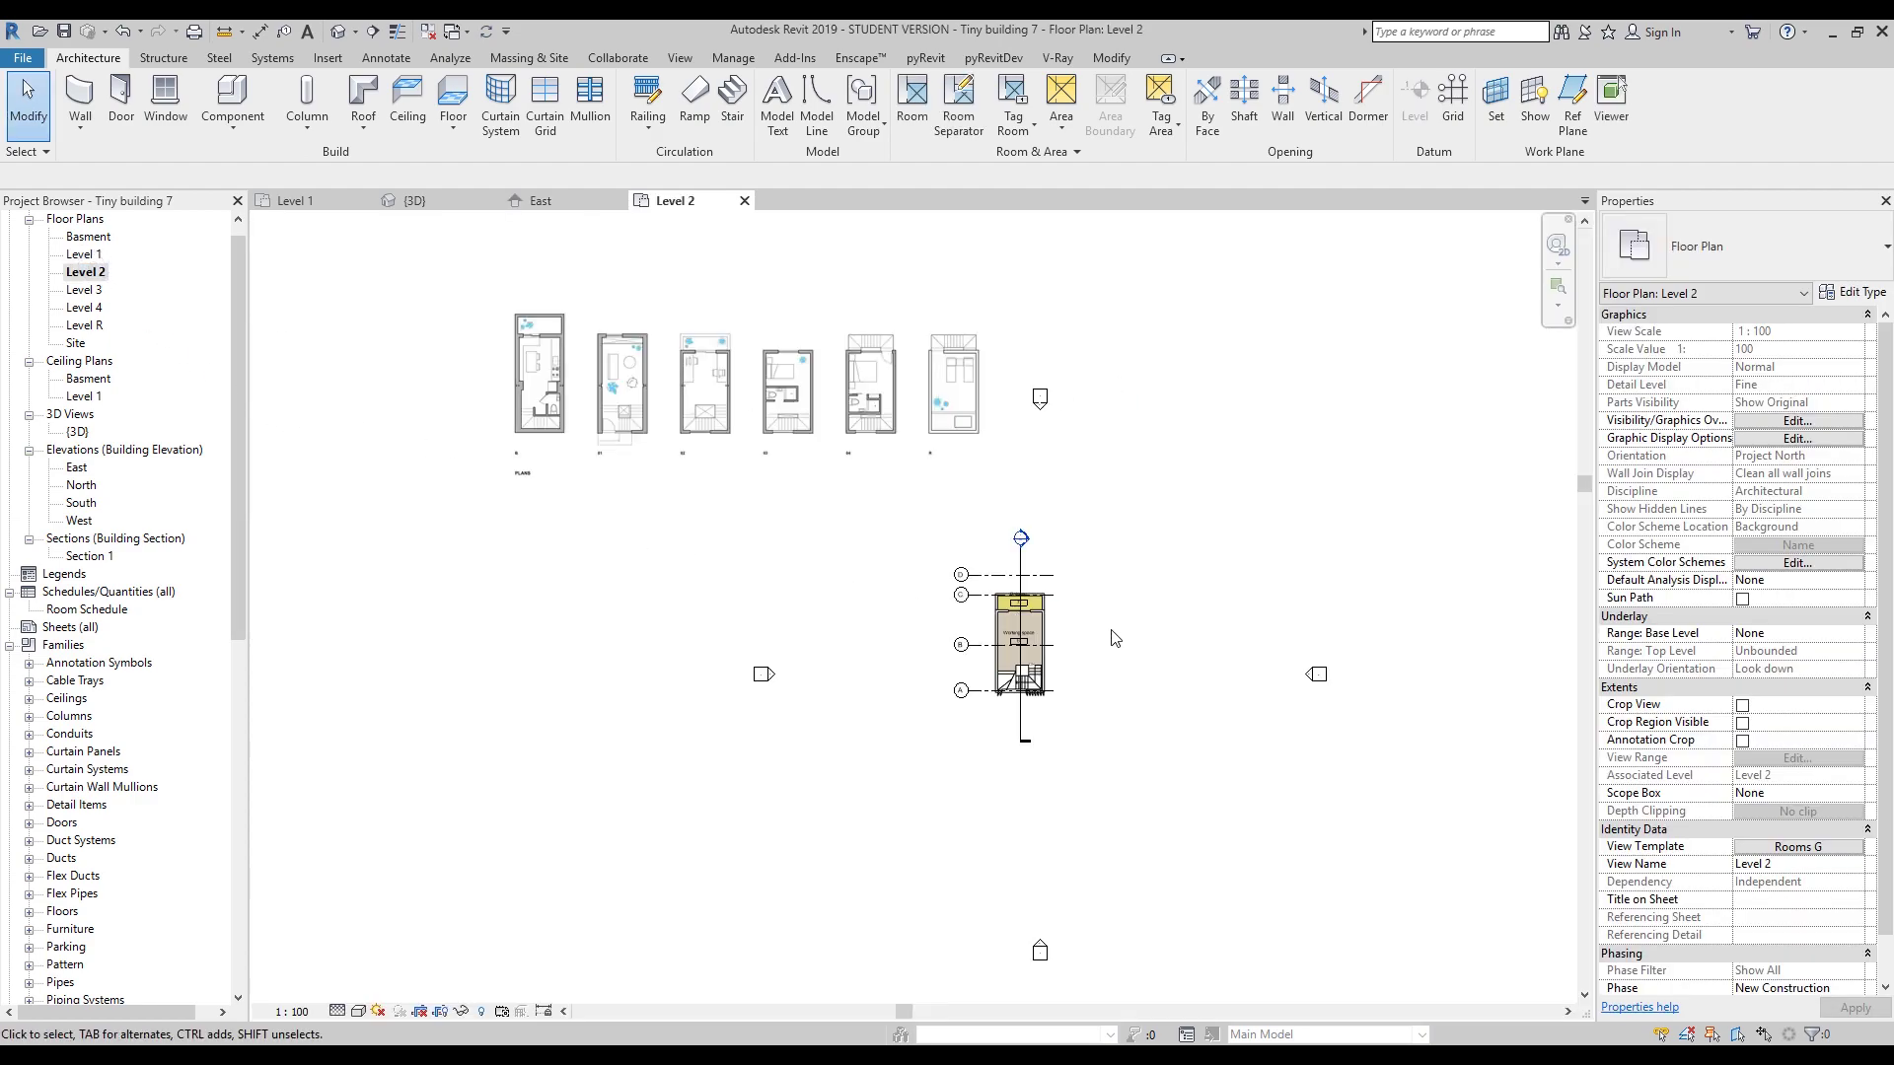
scroll(1085, 636, "up", 6)
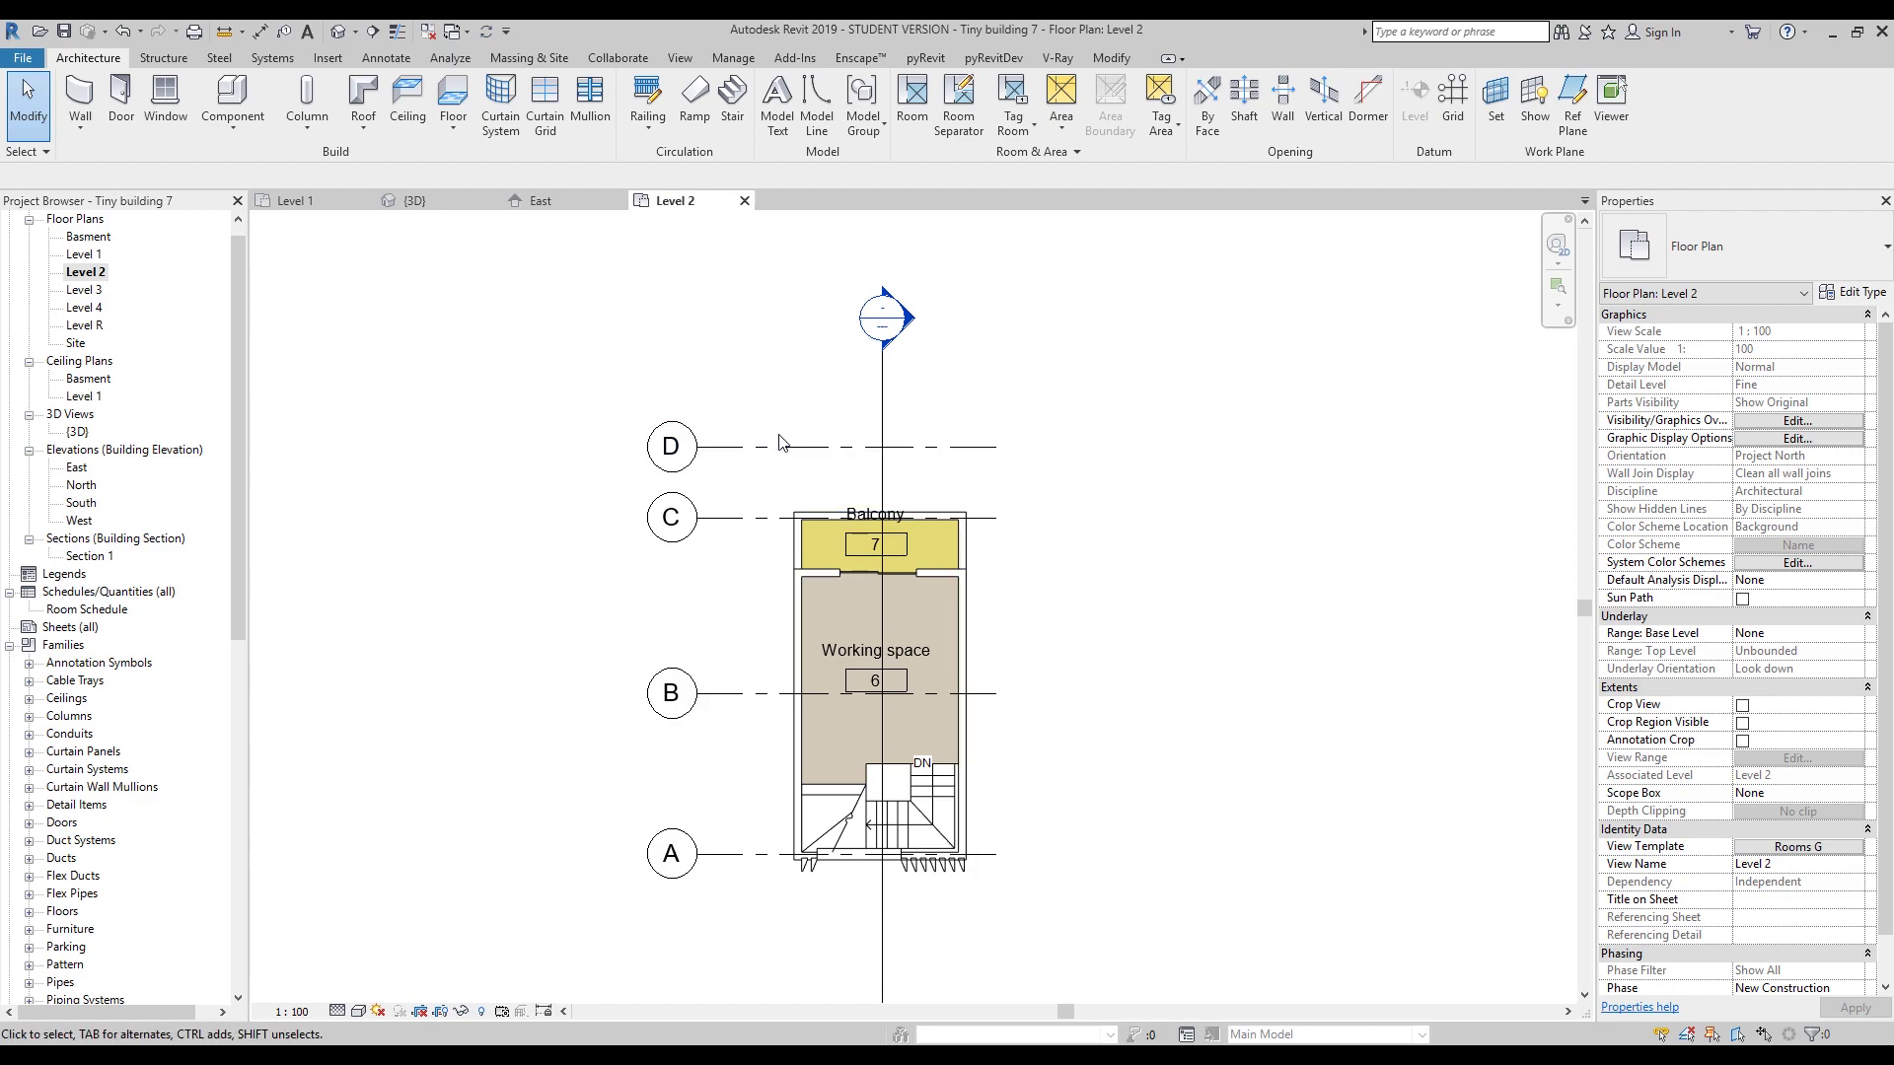
double_click(84, 290)
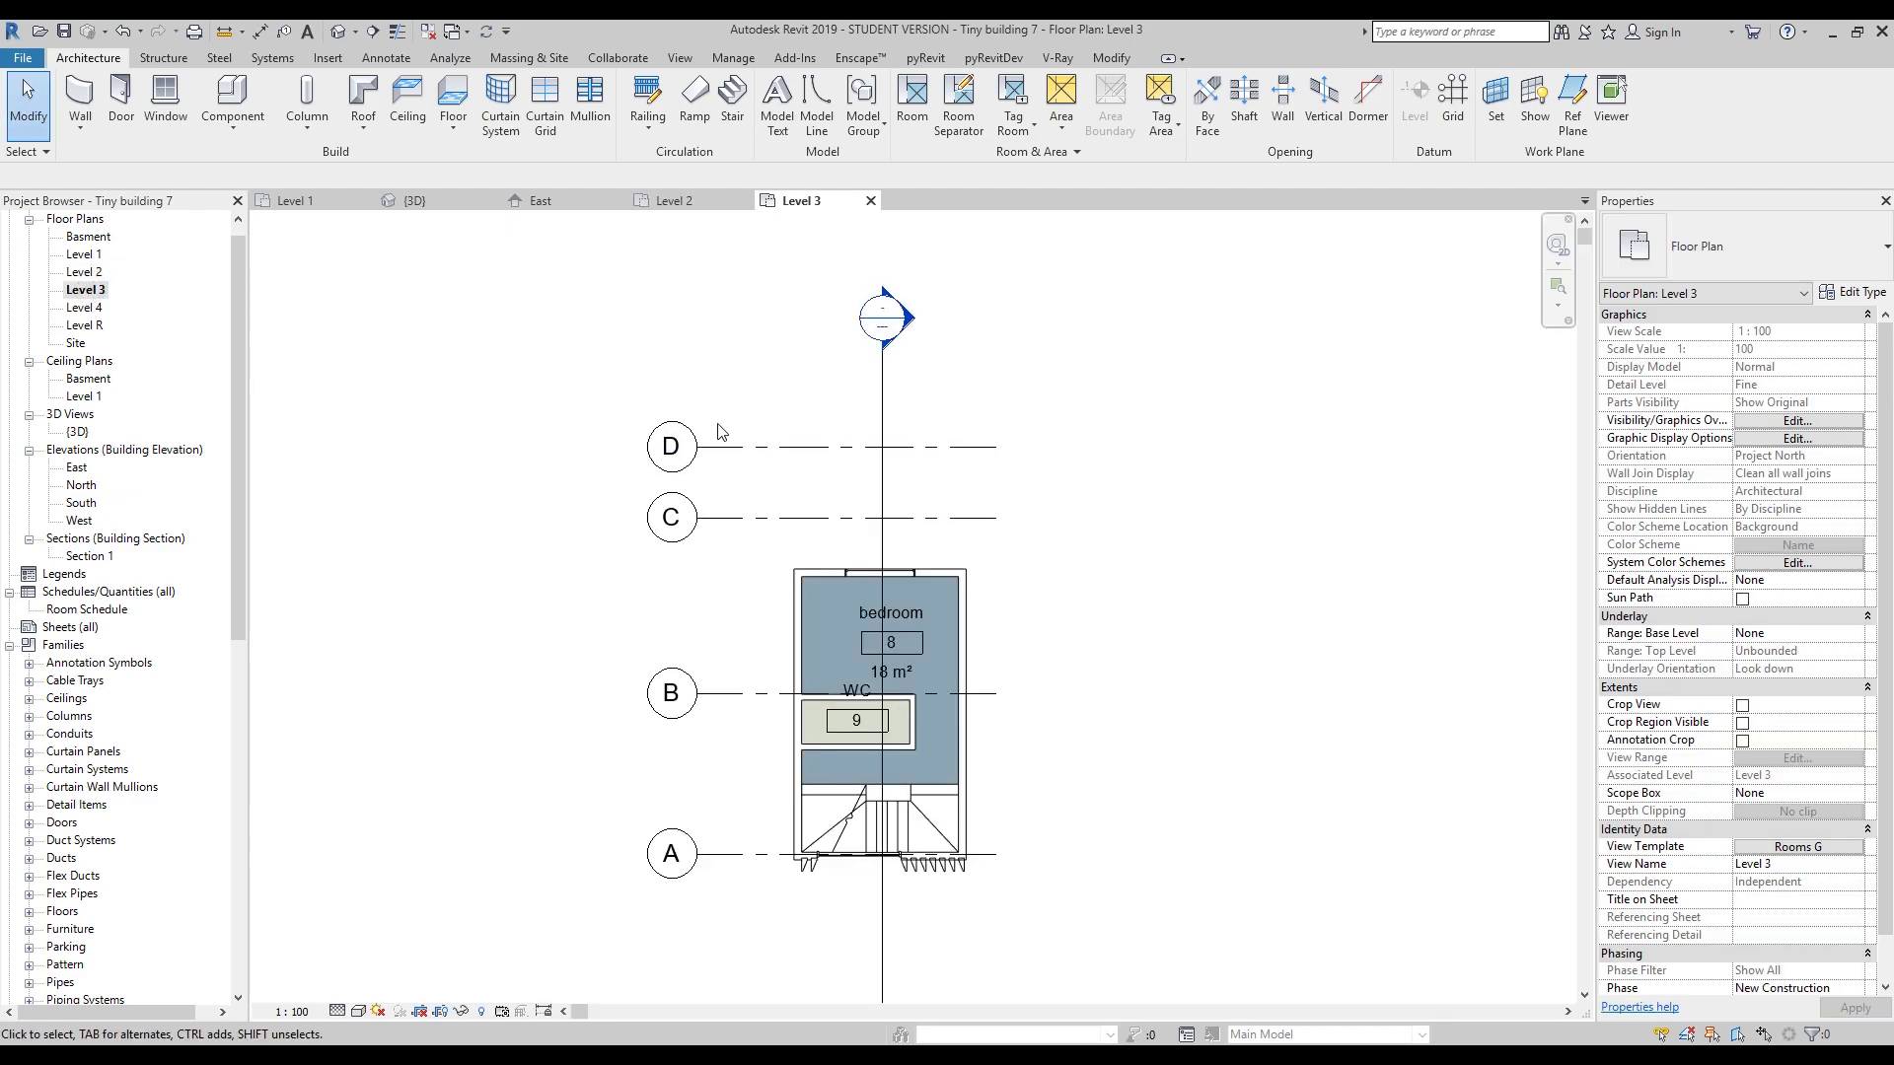
double_click(86, 307)
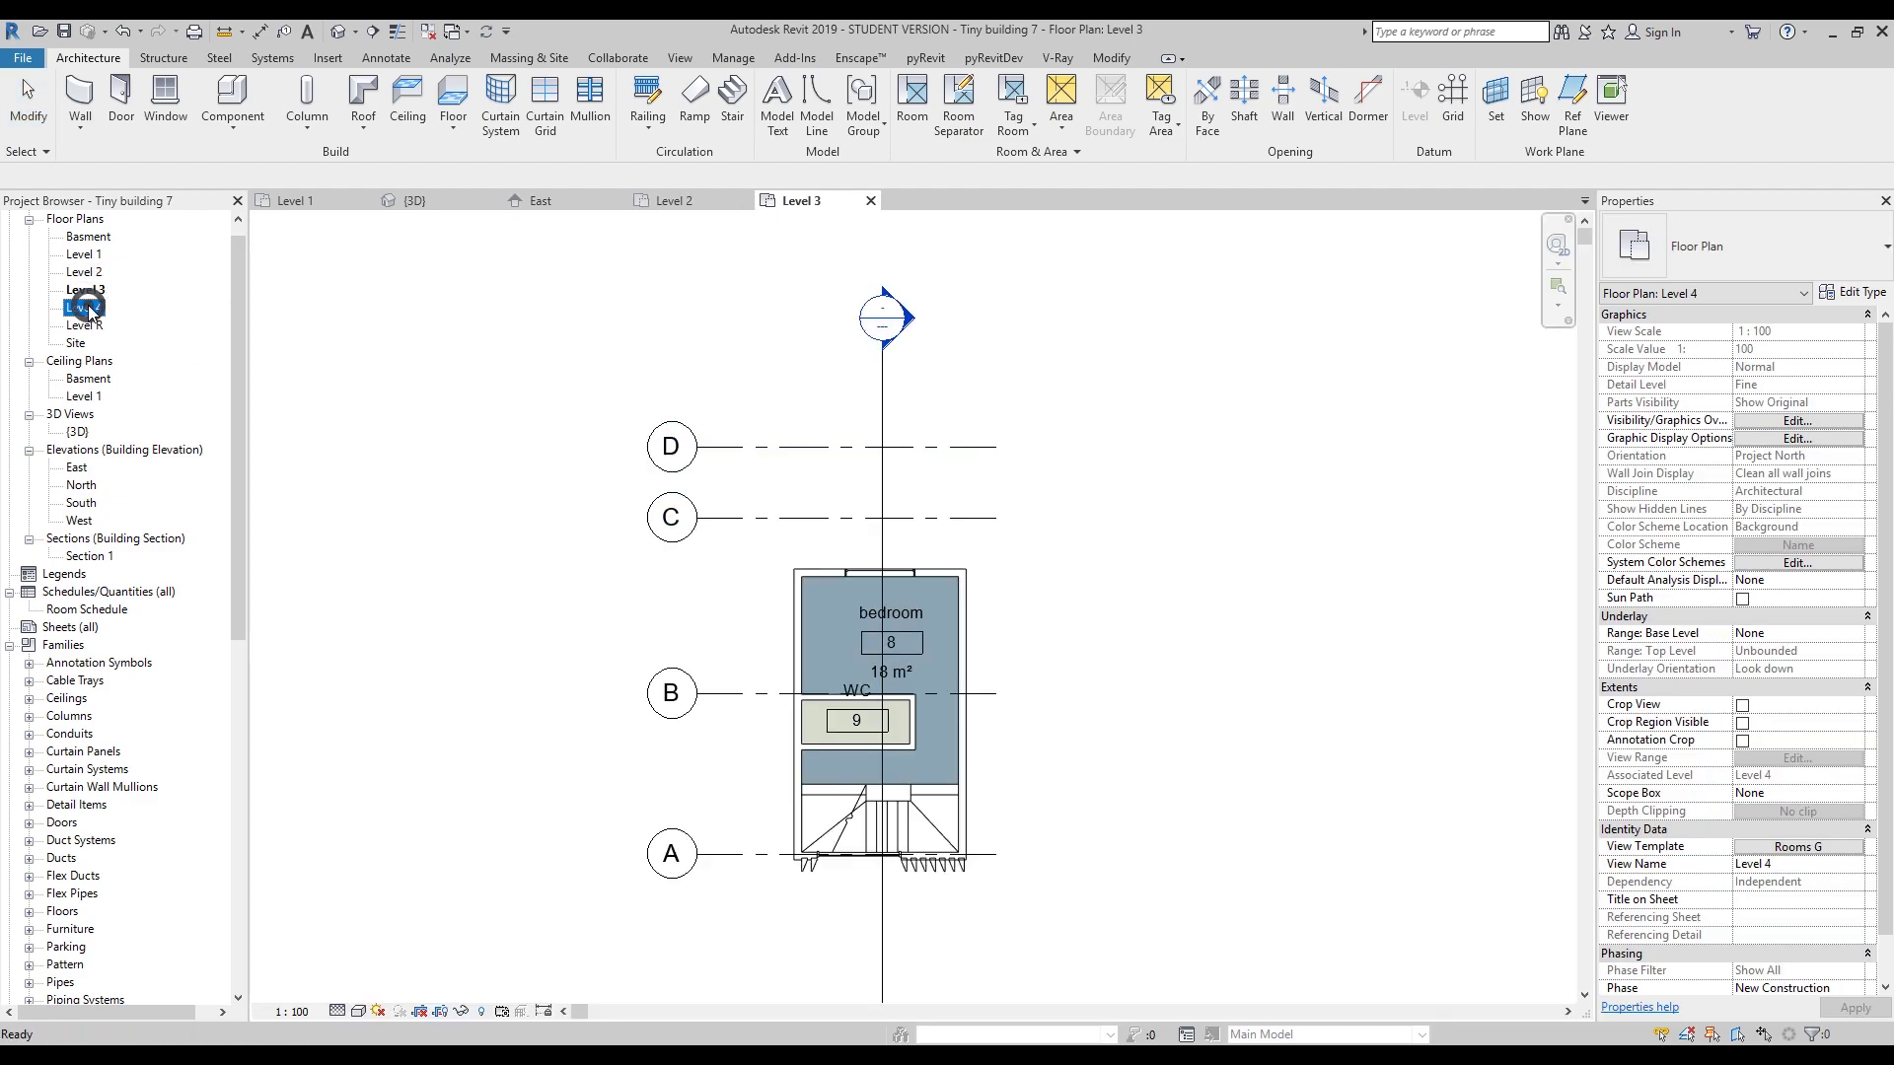
double_click(86, 326)
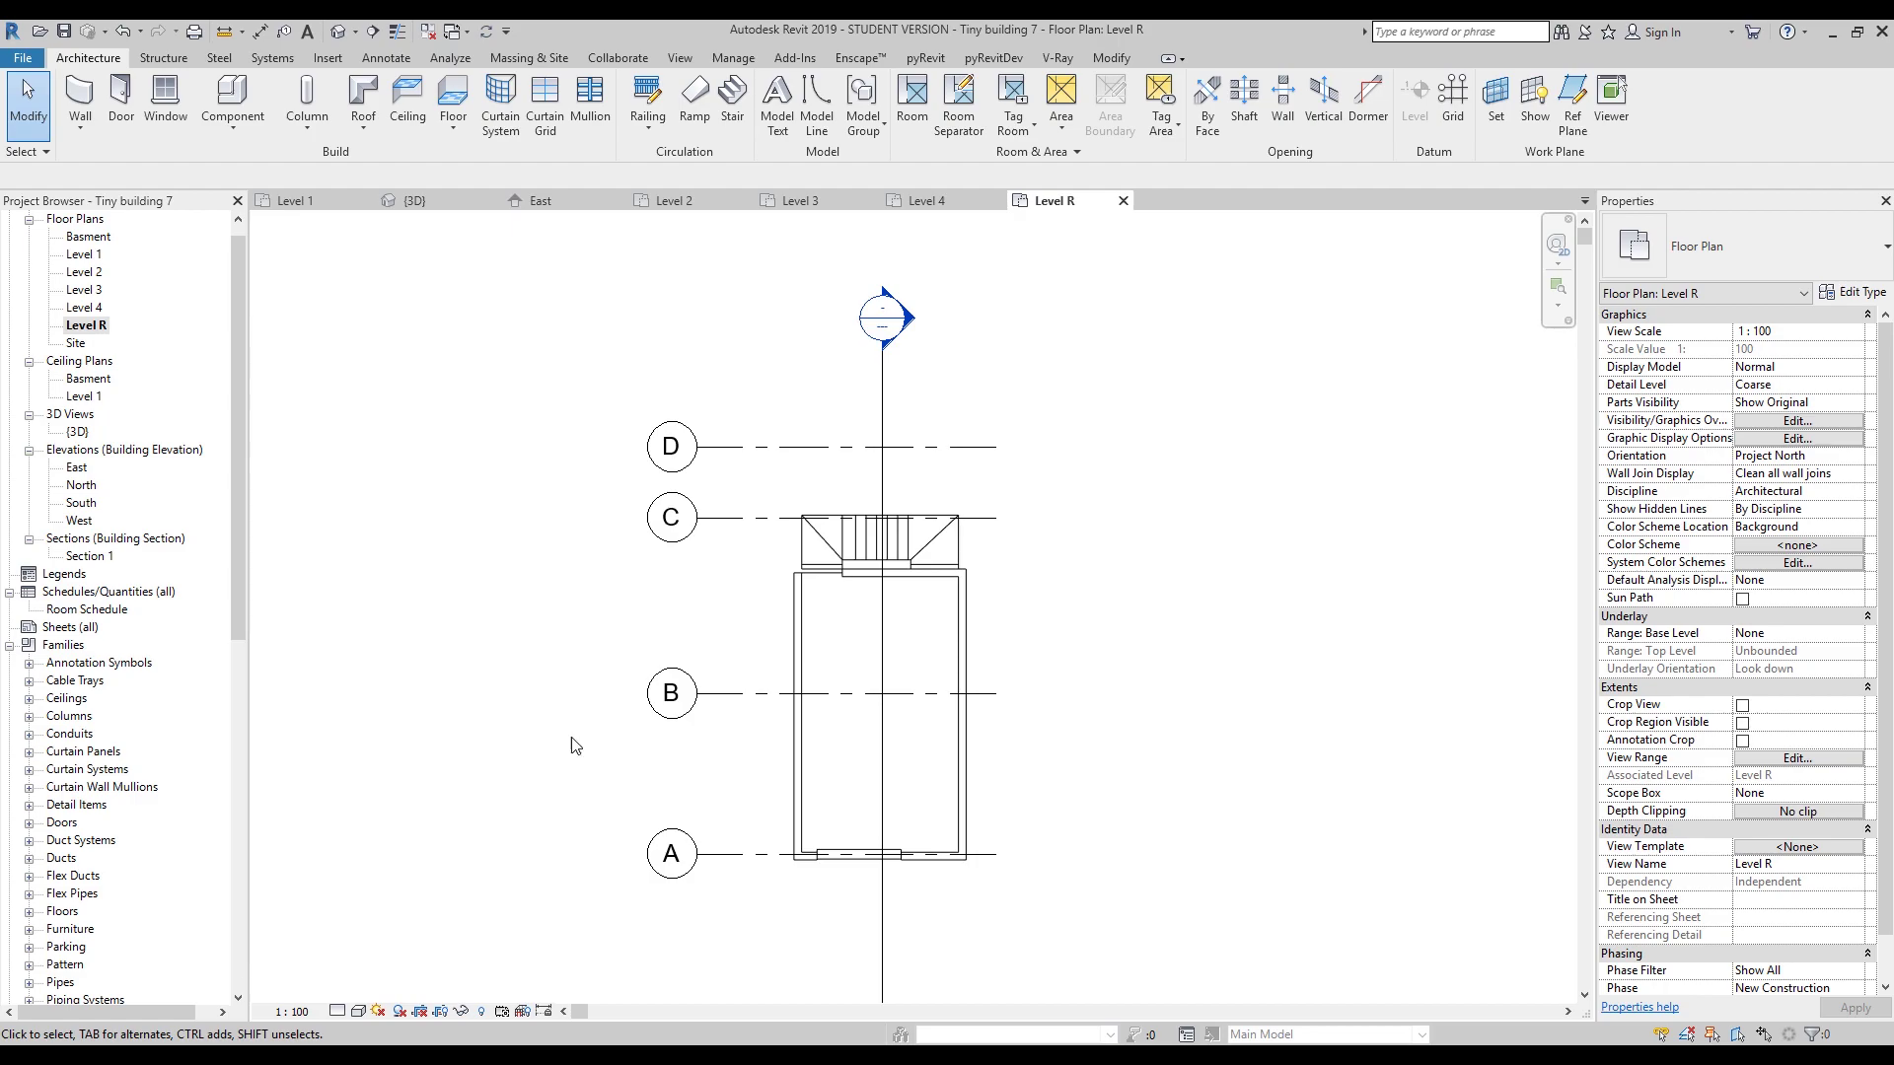
scroll(861, 759, "down", 4)
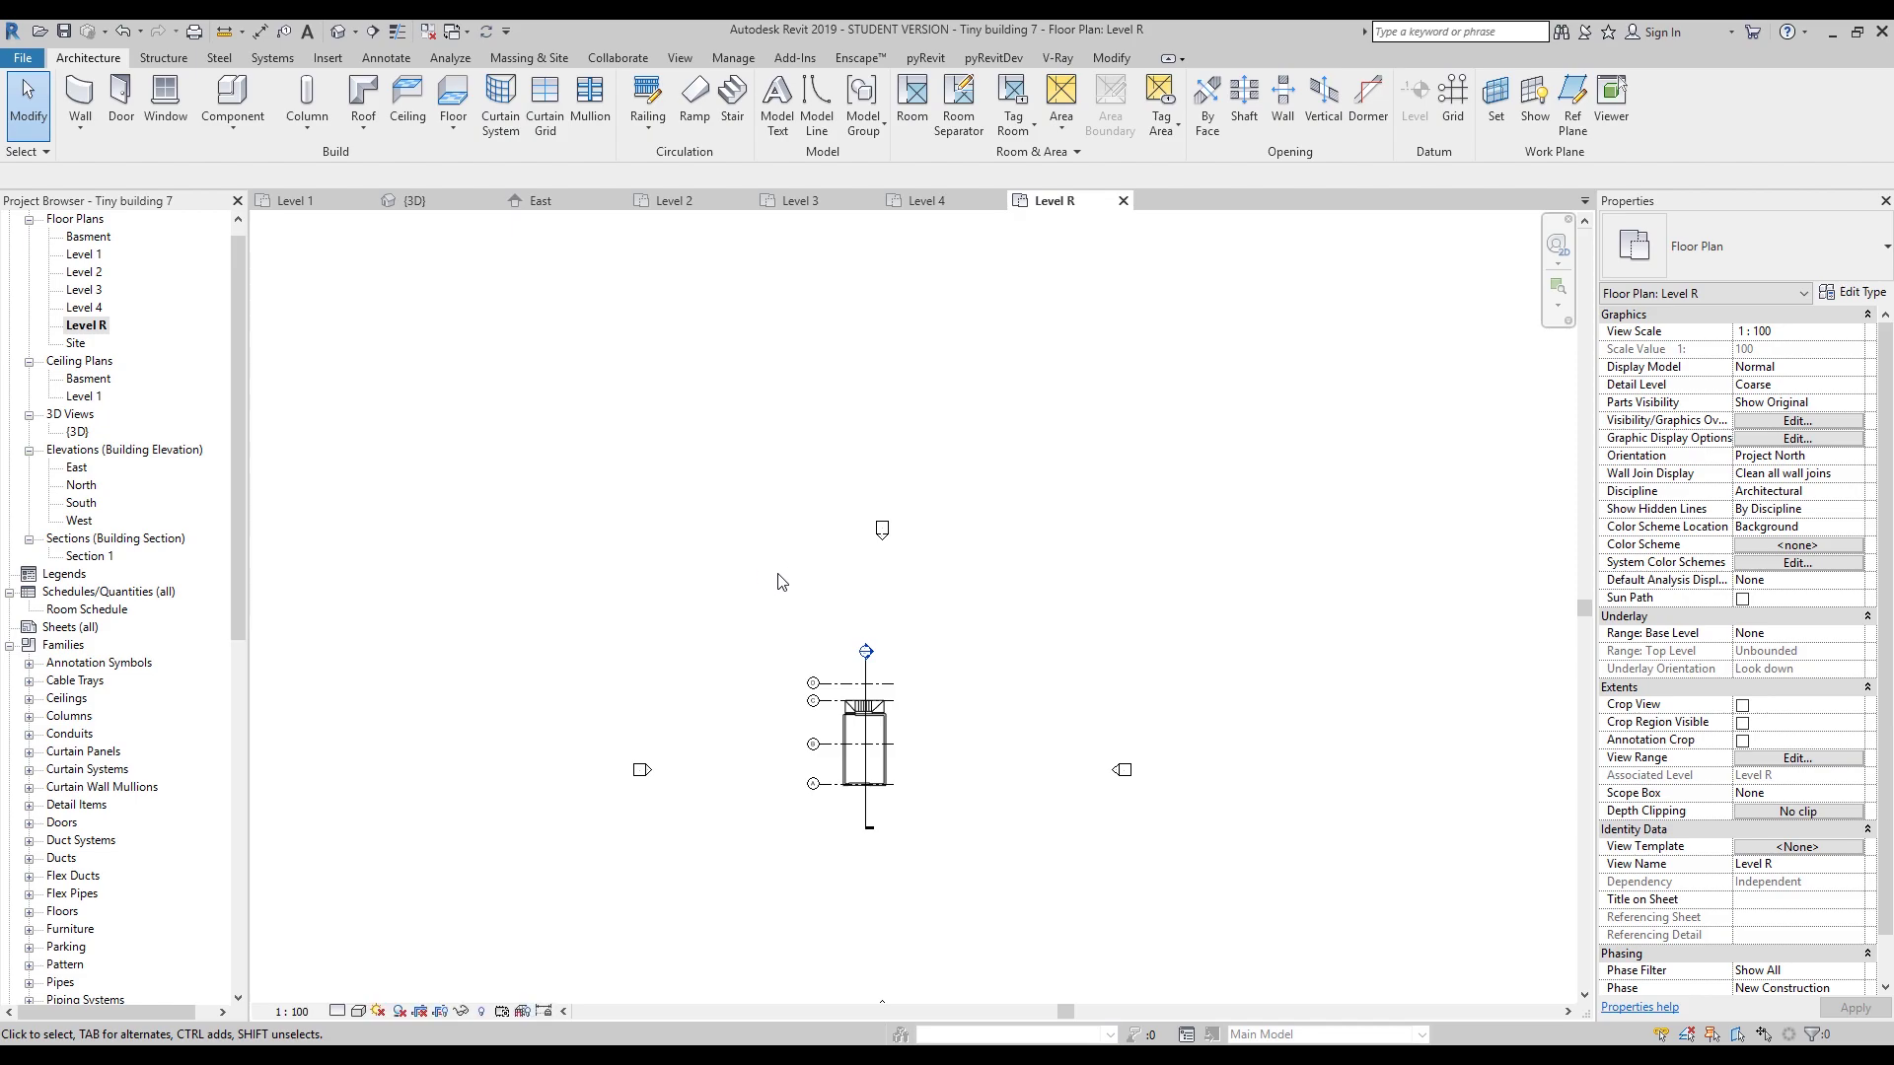
Close the inactive views and open the Level 1 floor plan at plan R of the reference image.
left_click(427, 29)
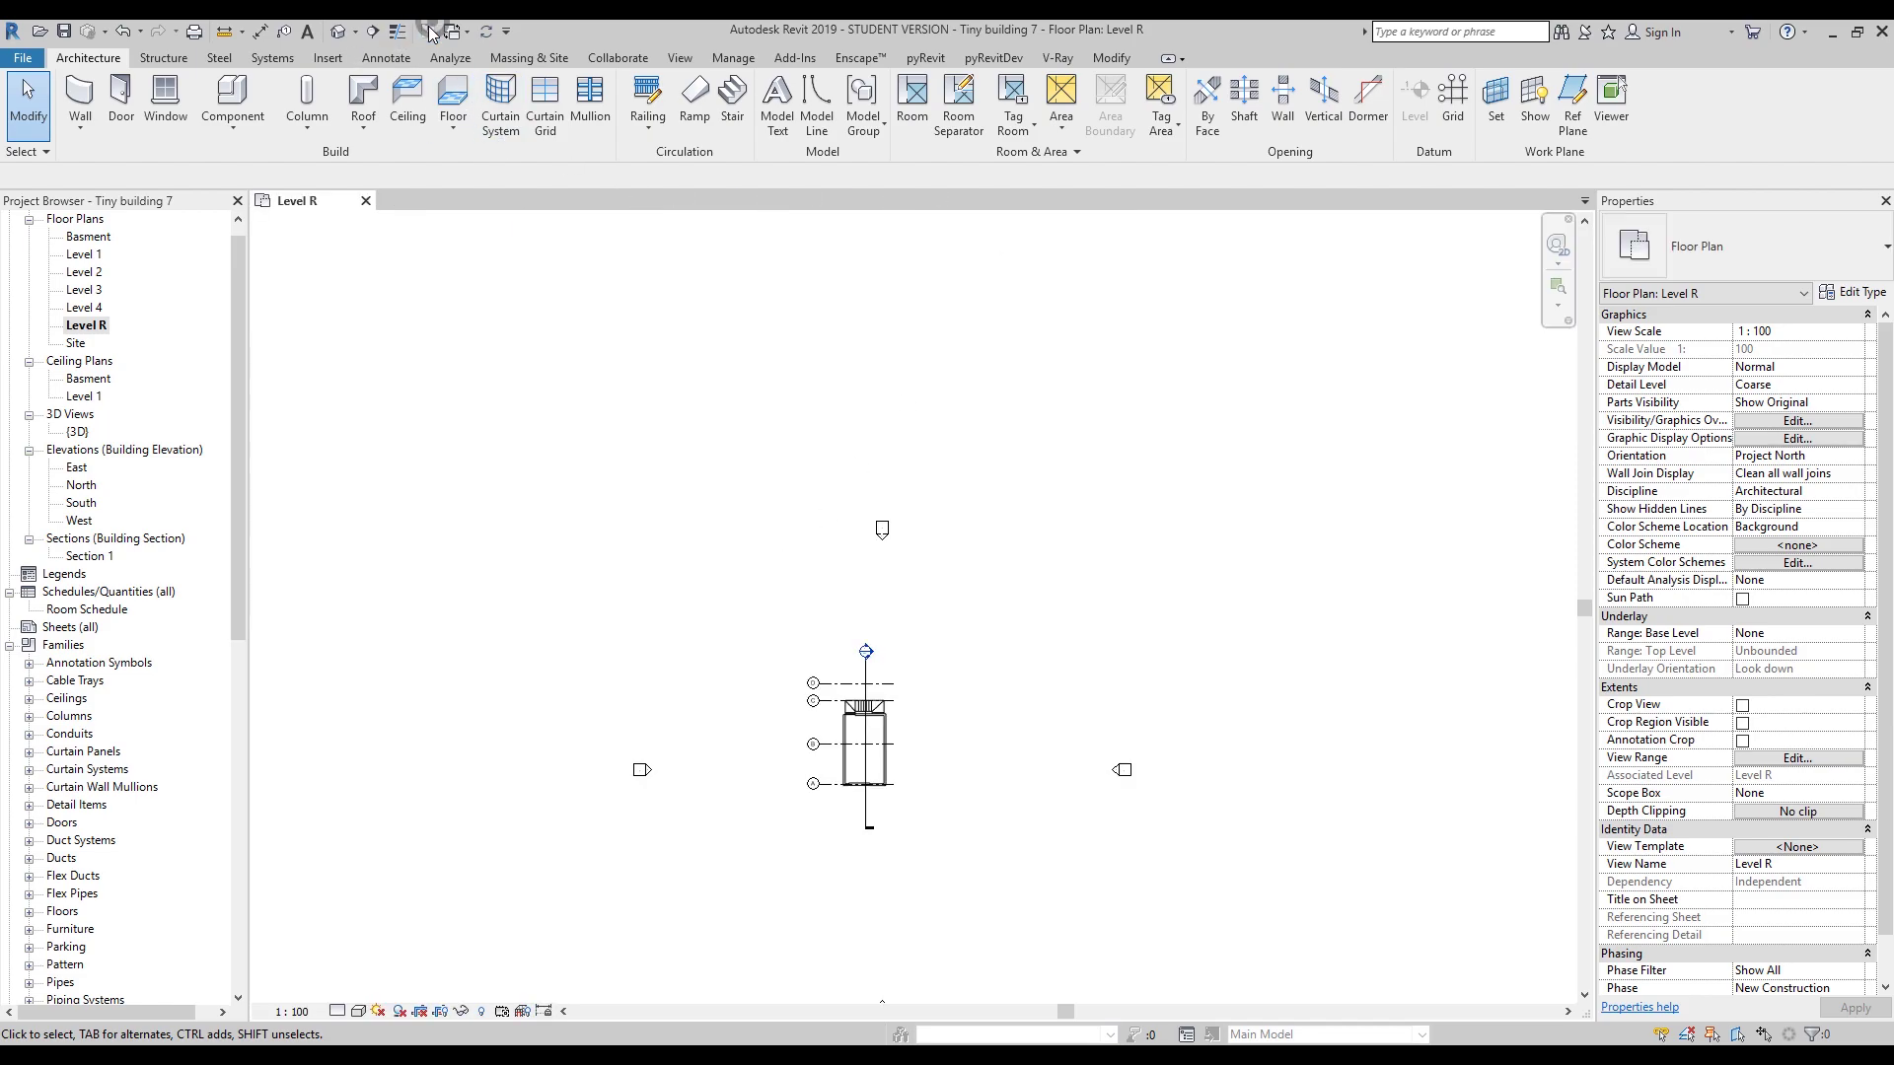
double_click(84, 254)
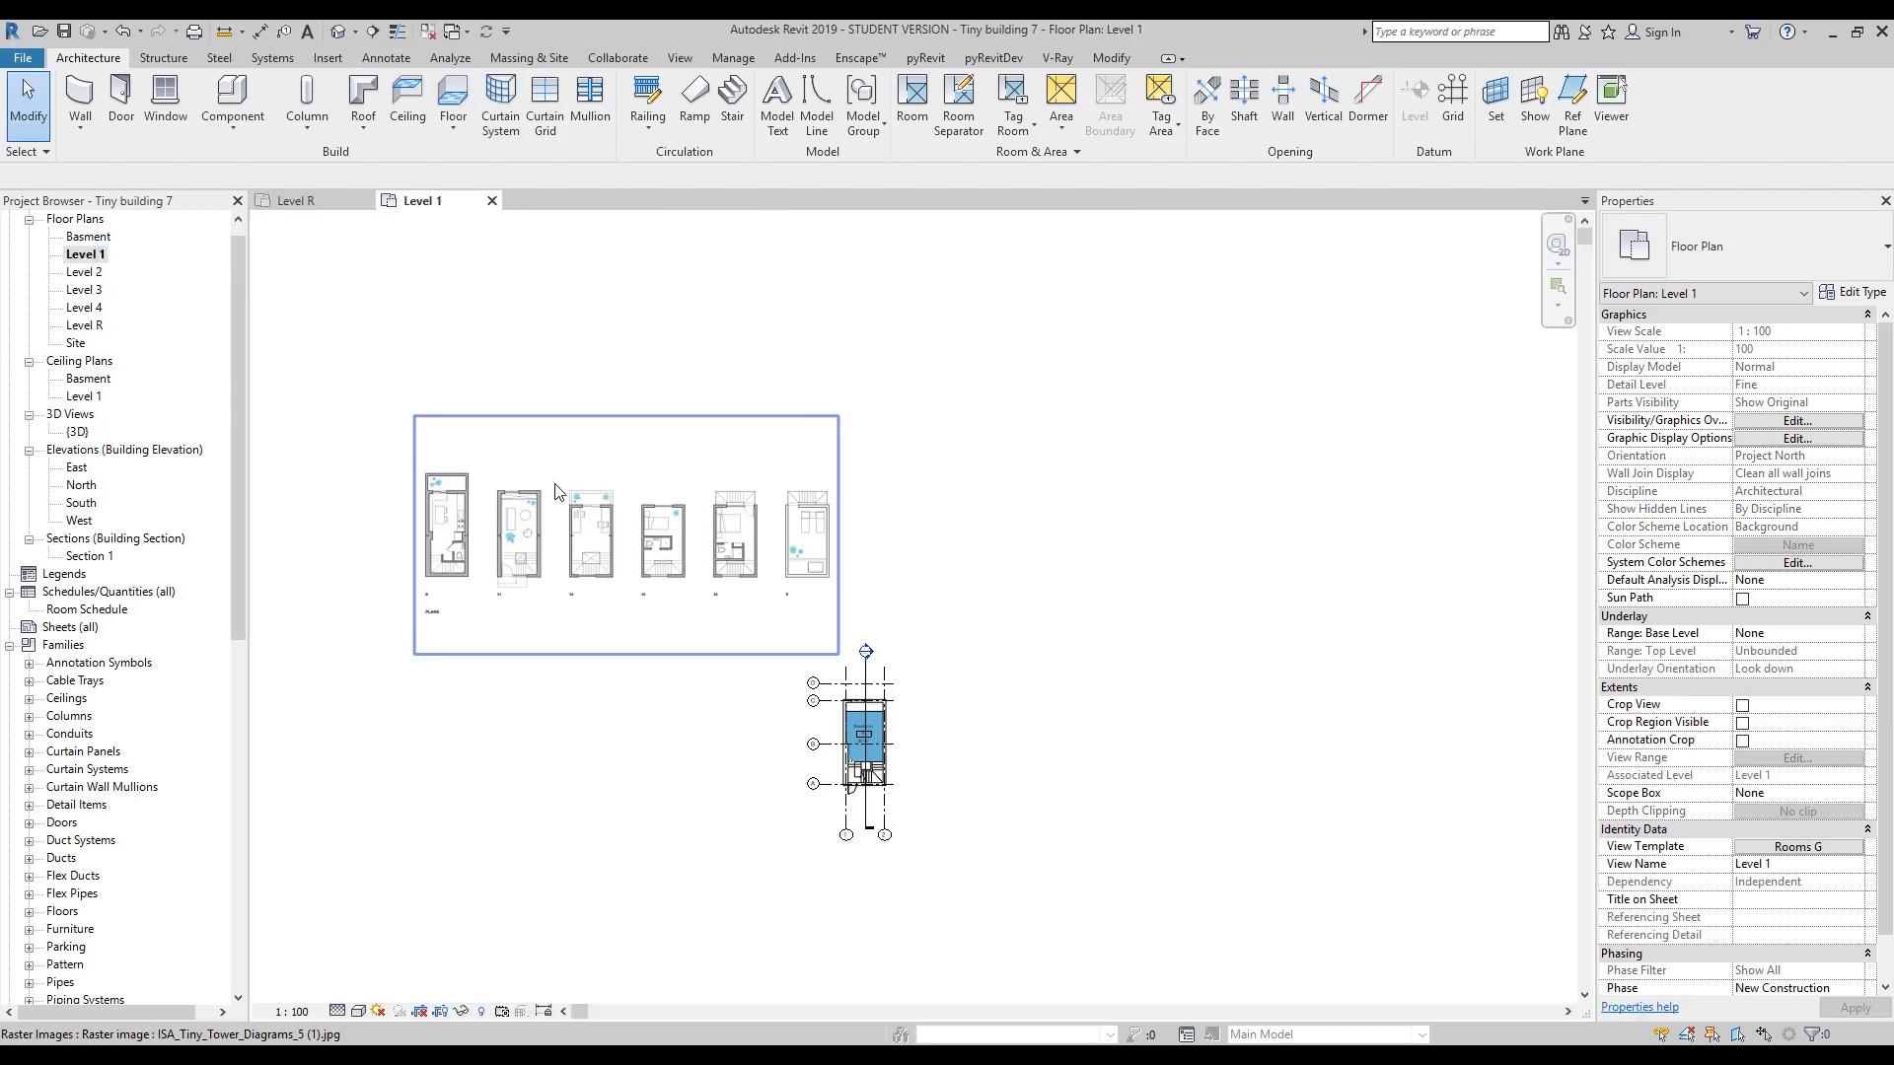
middle_click_drag(538, 476, 629, 490)
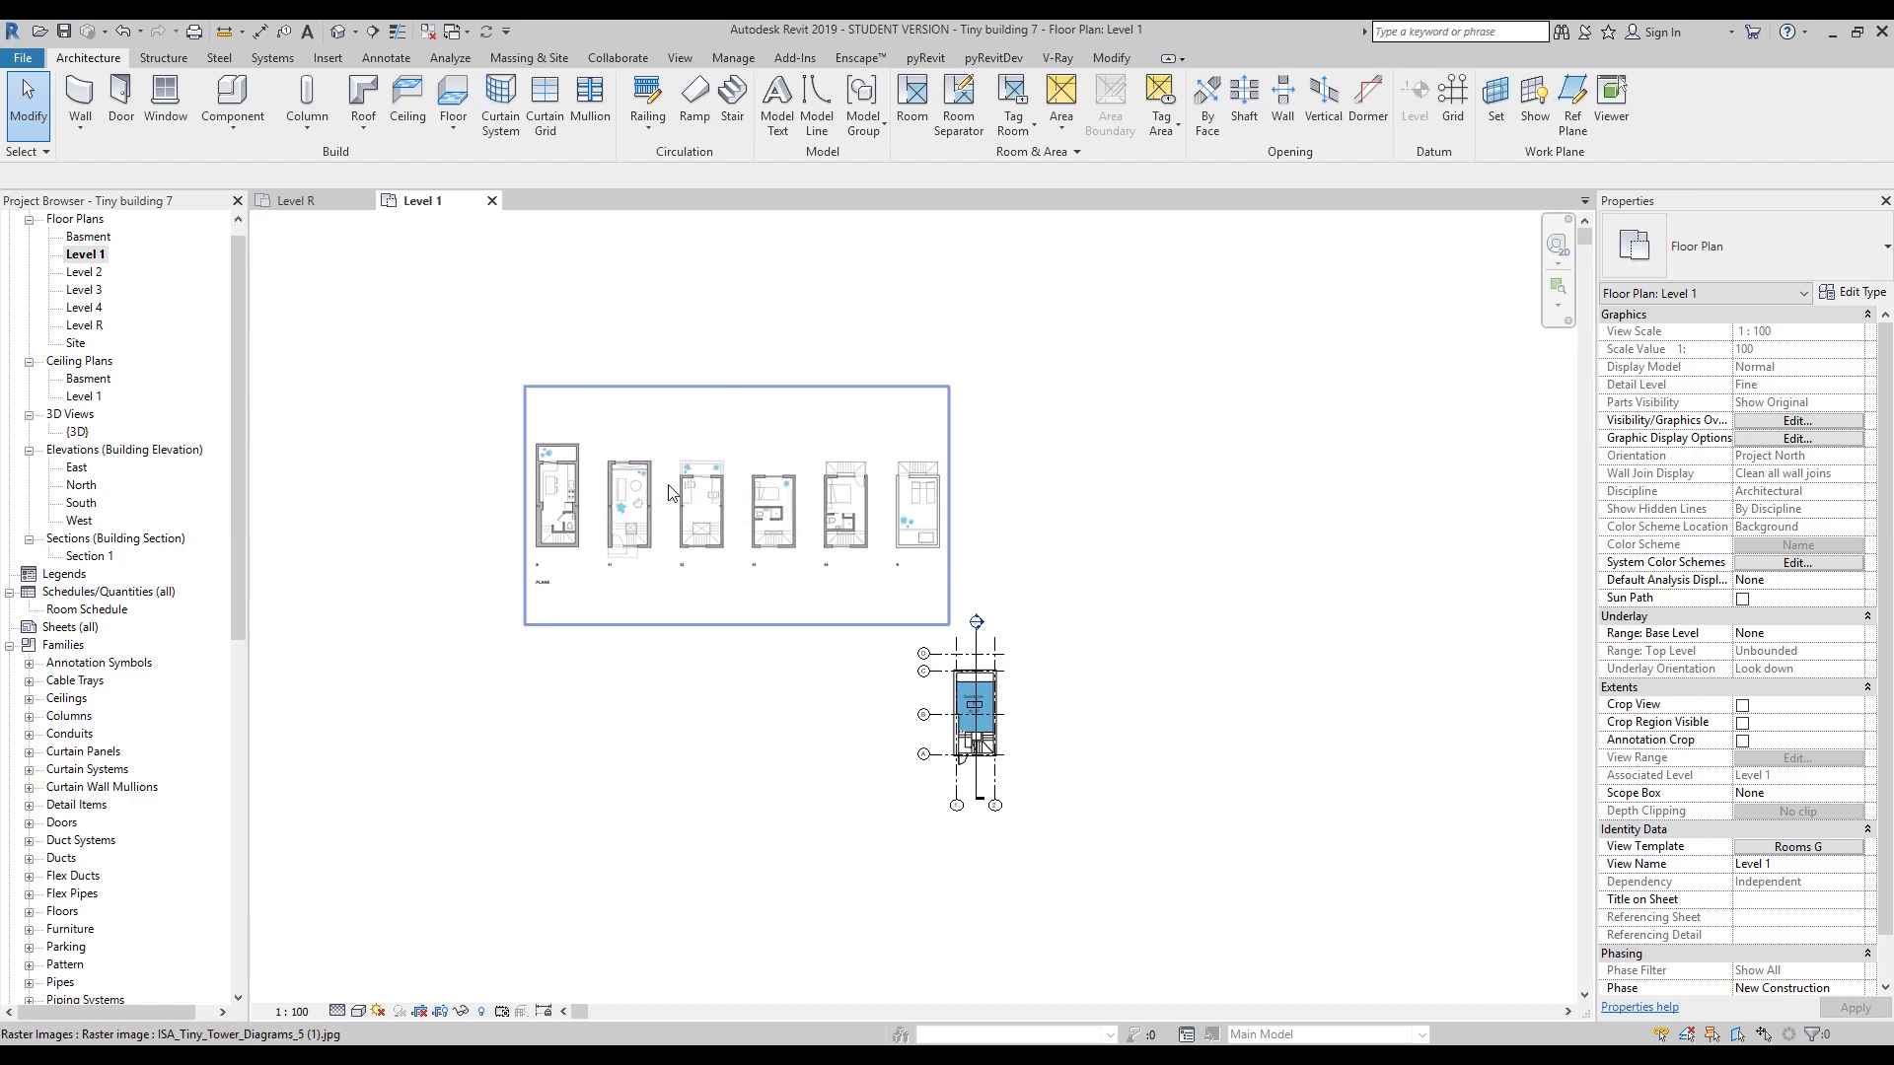
scroll(933, 503, "up", 8)
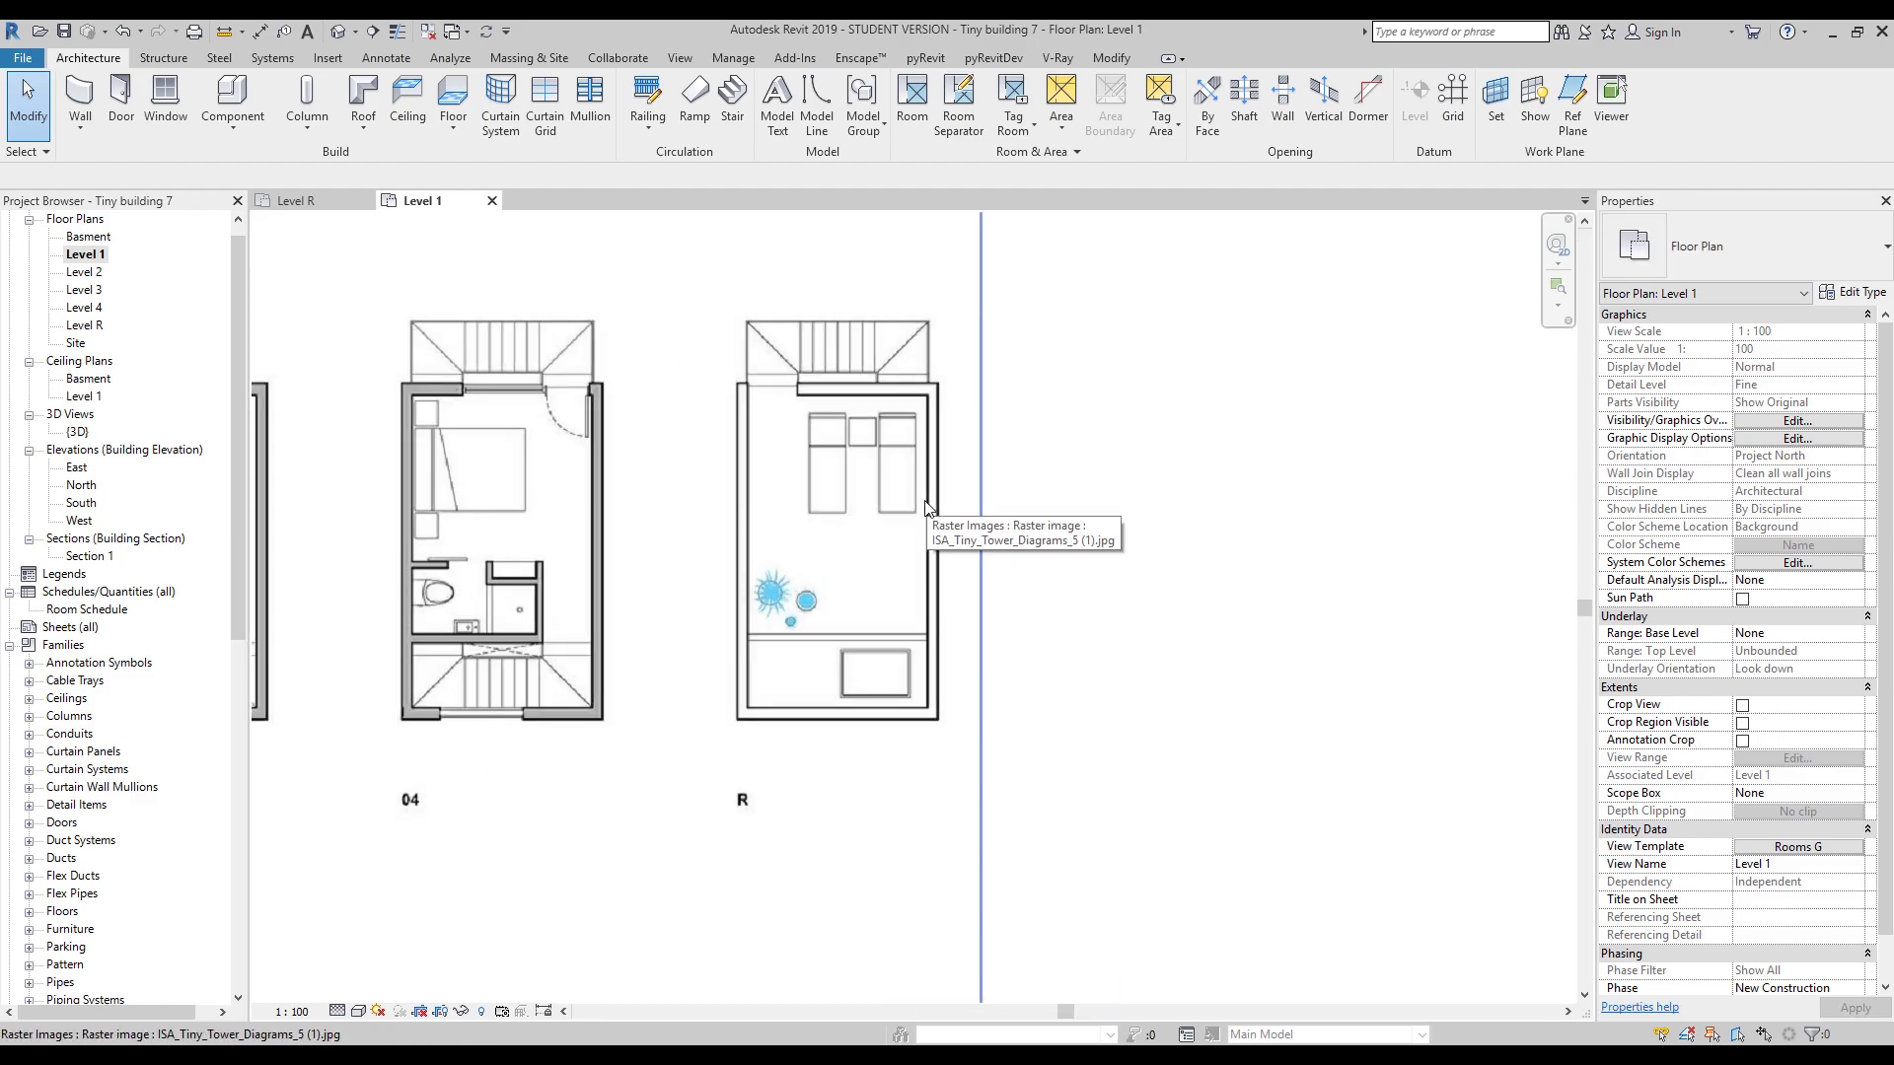
scroll(874, 681, "up", 3)
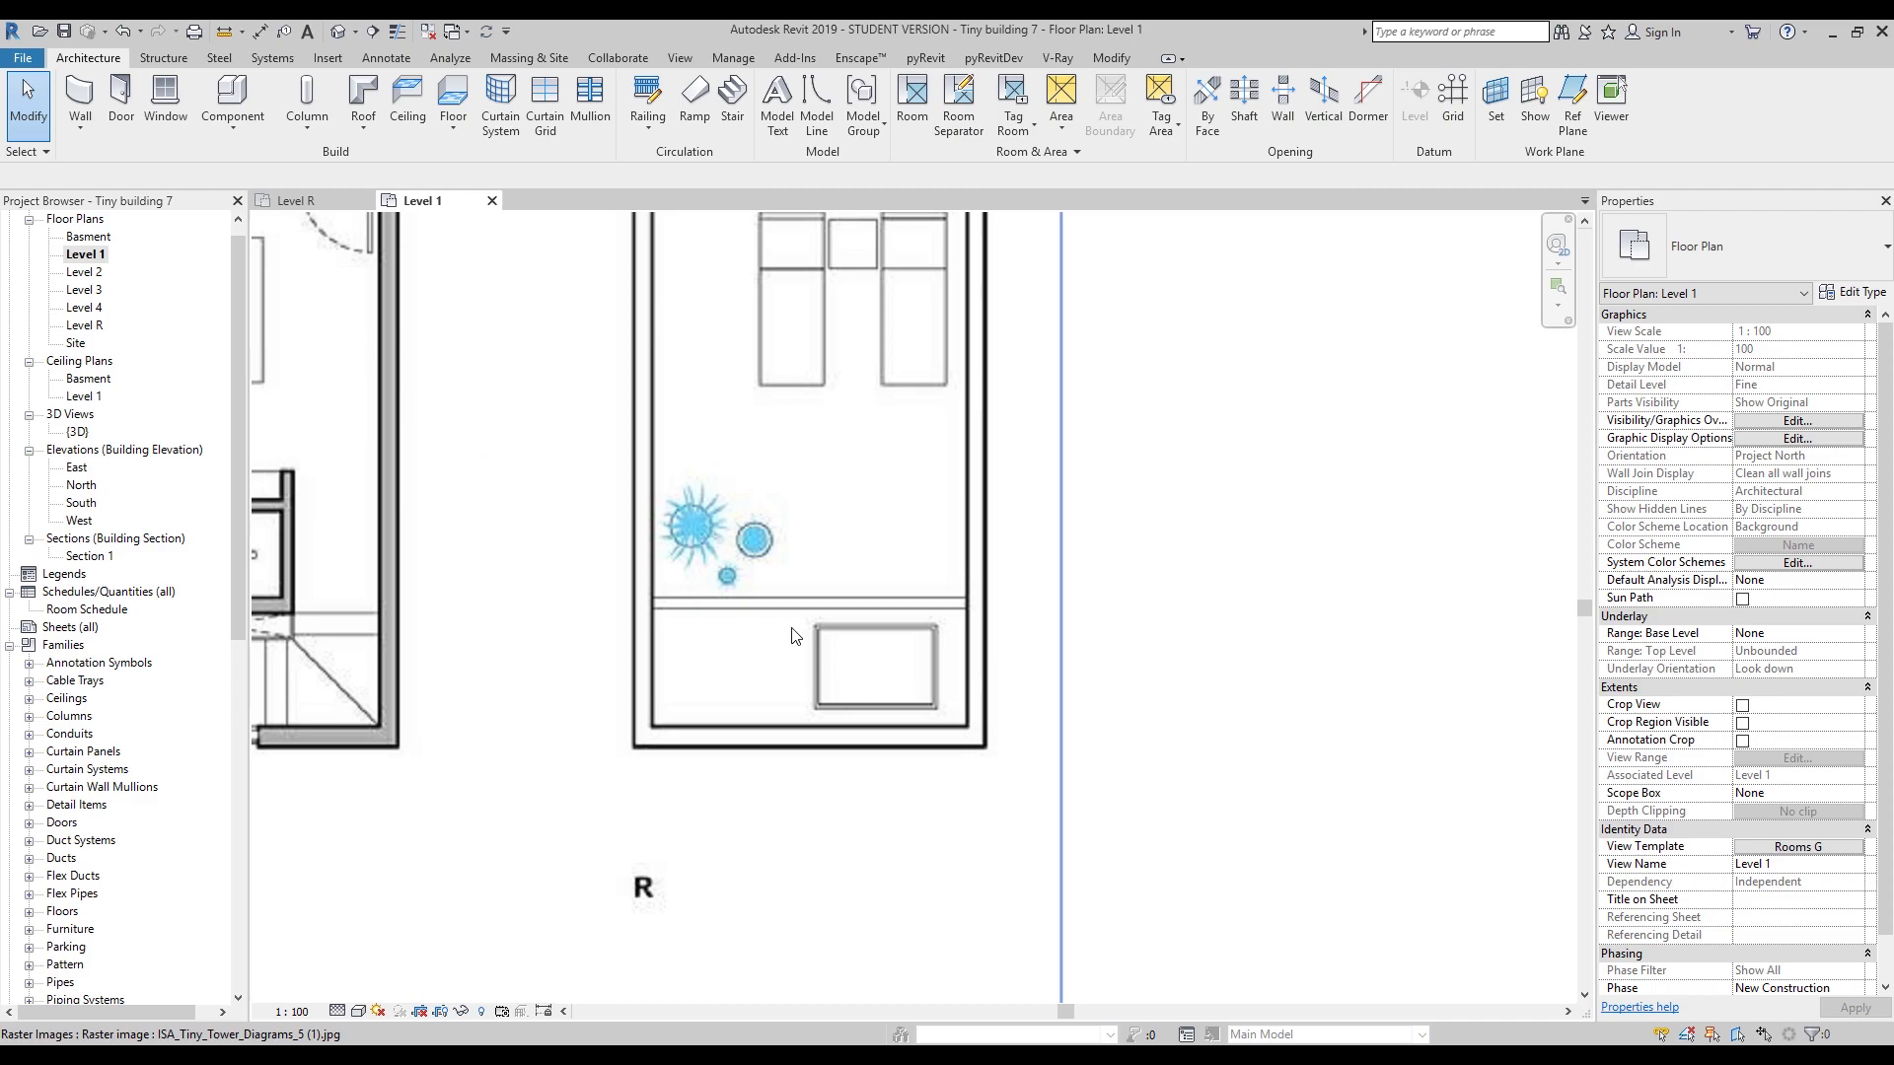
middle_click_drag(884, 641, 850, 634)
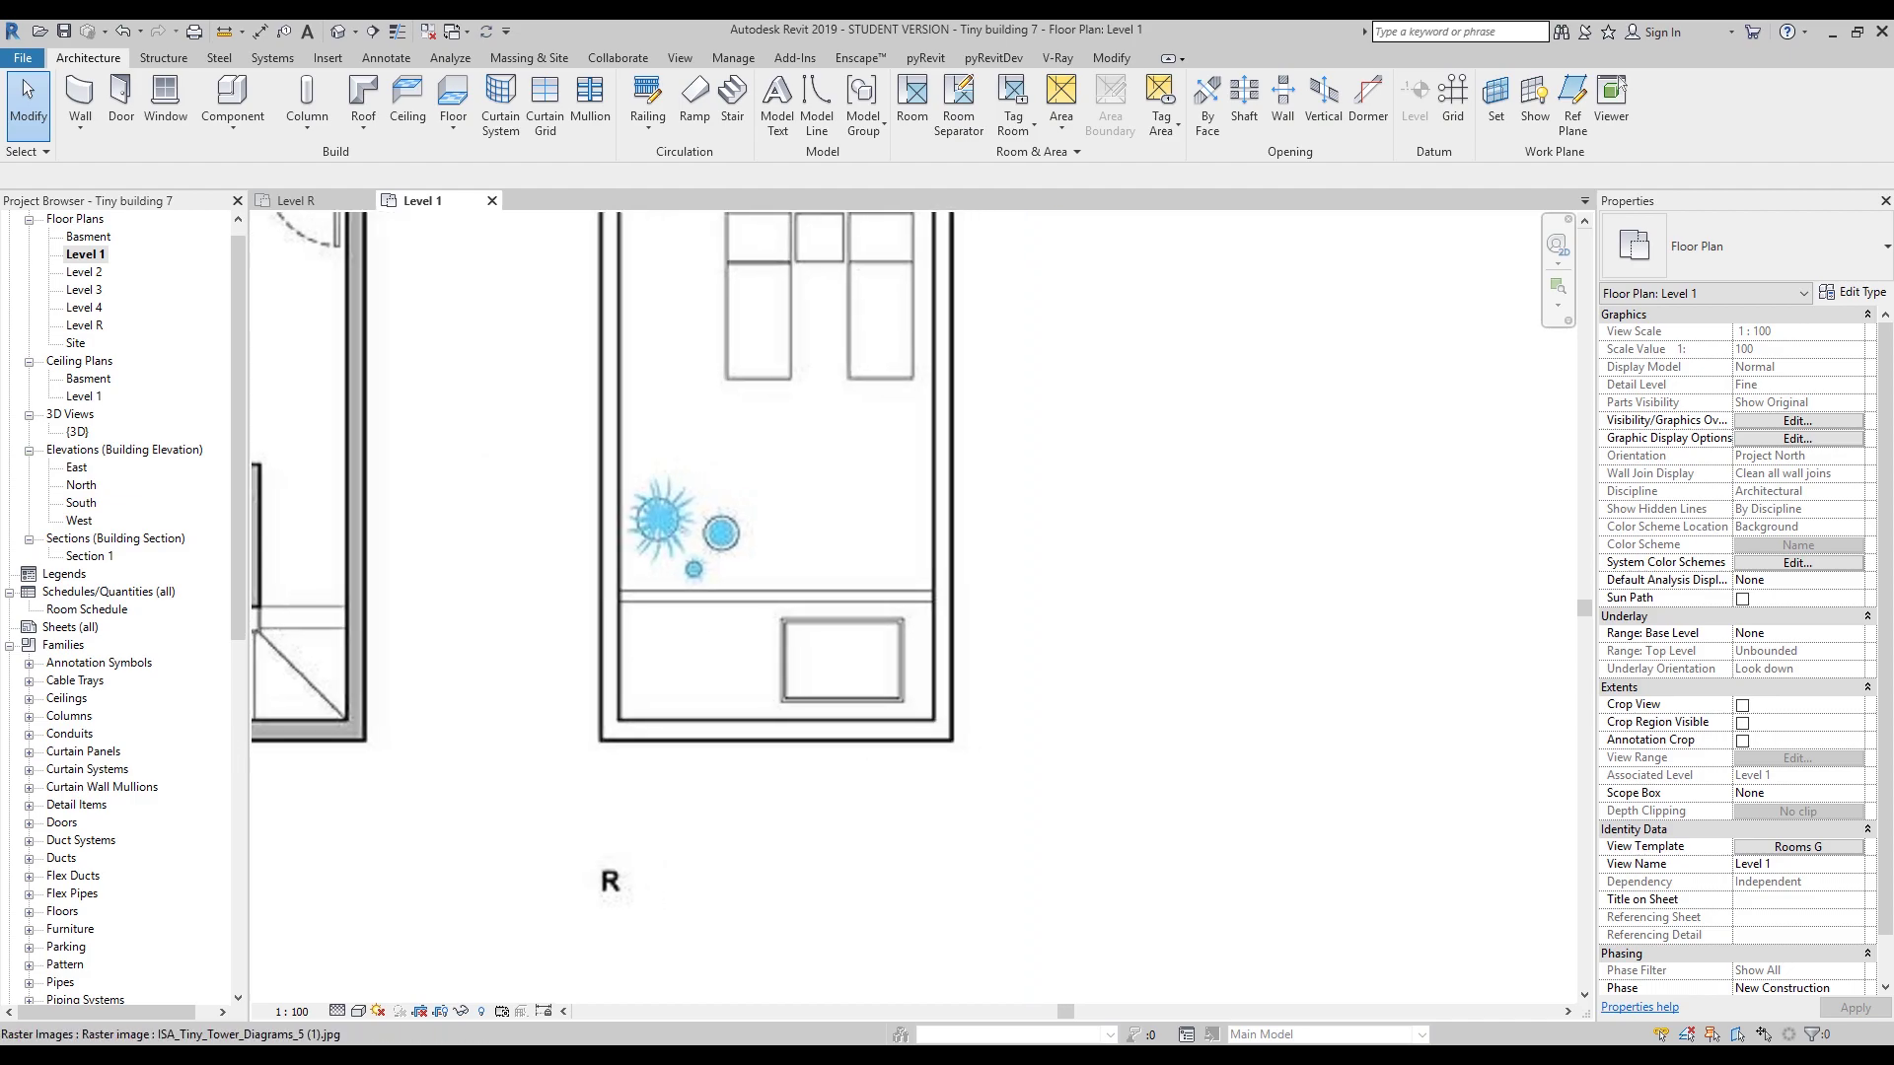
left_click_drag(781, 619, 905, 704)
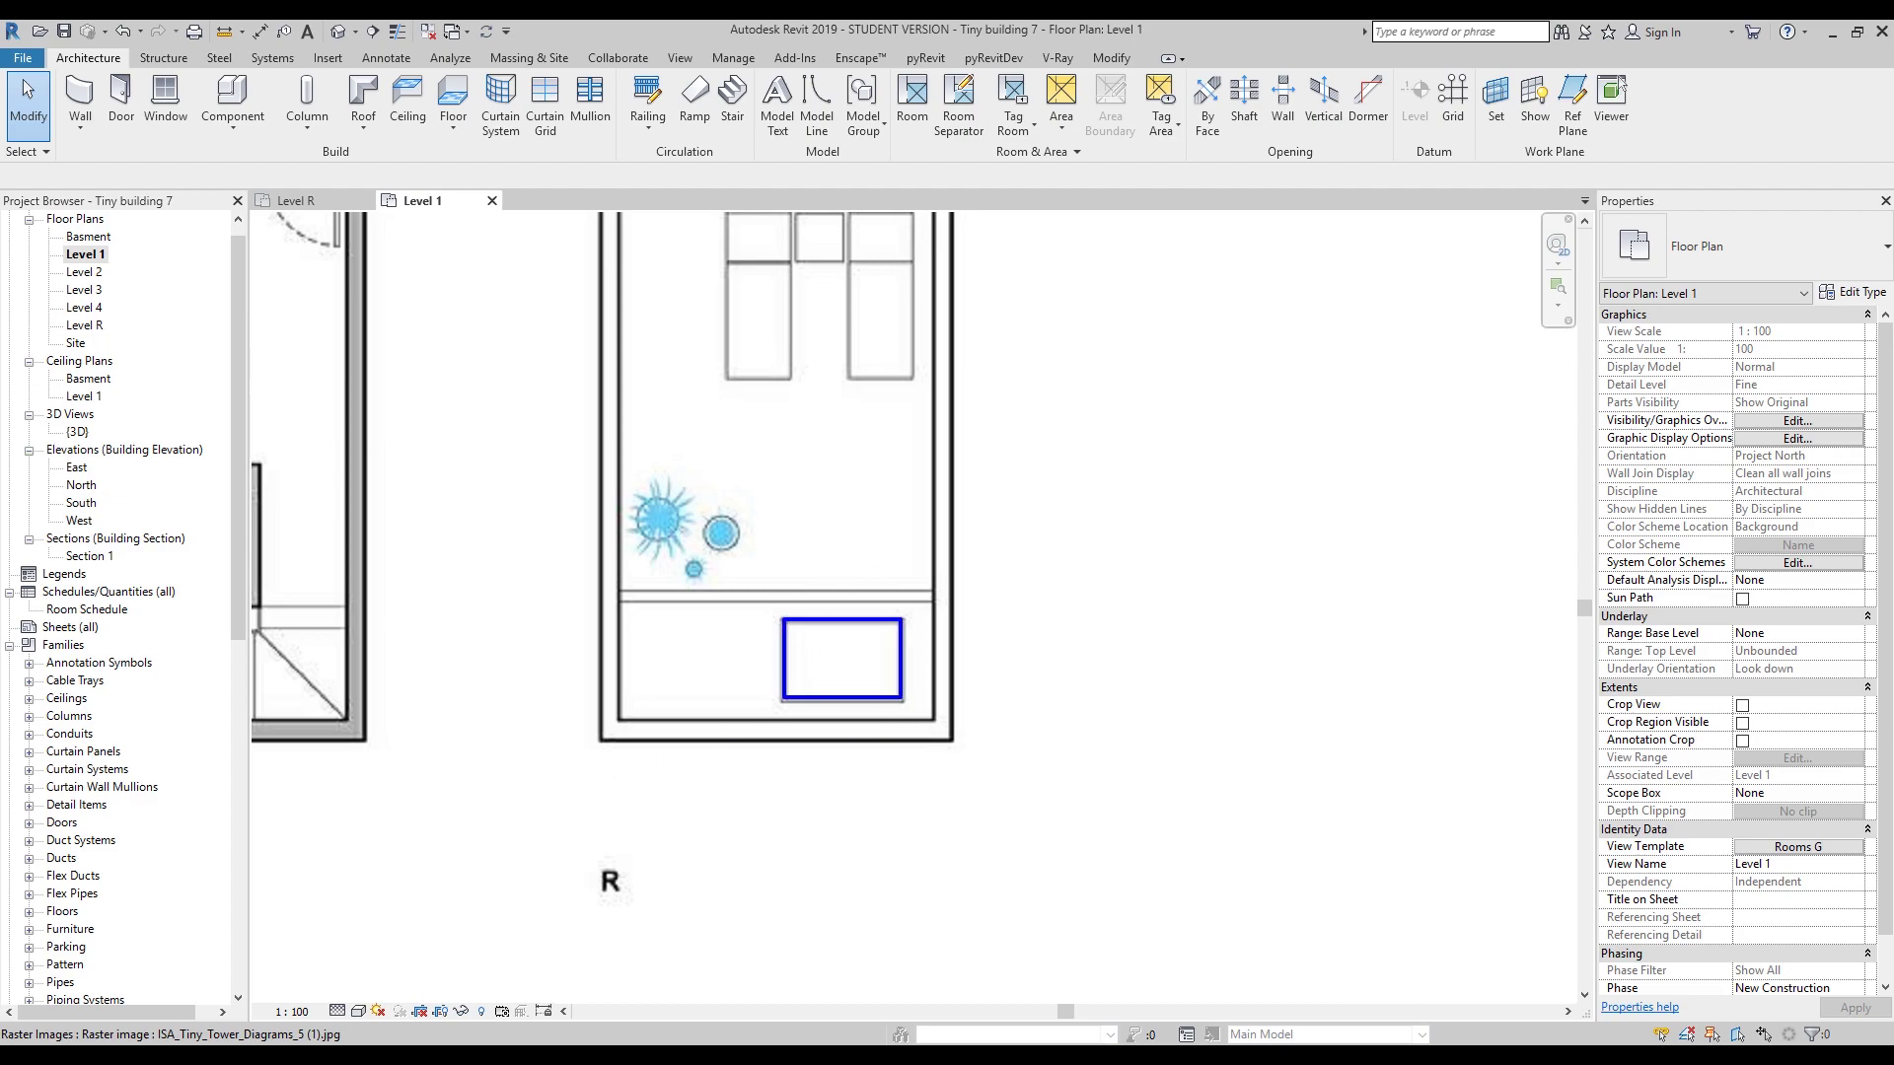
left_click_drag(786, 622, 900, 699)
left_click_drag(900, 621, 803, 695)
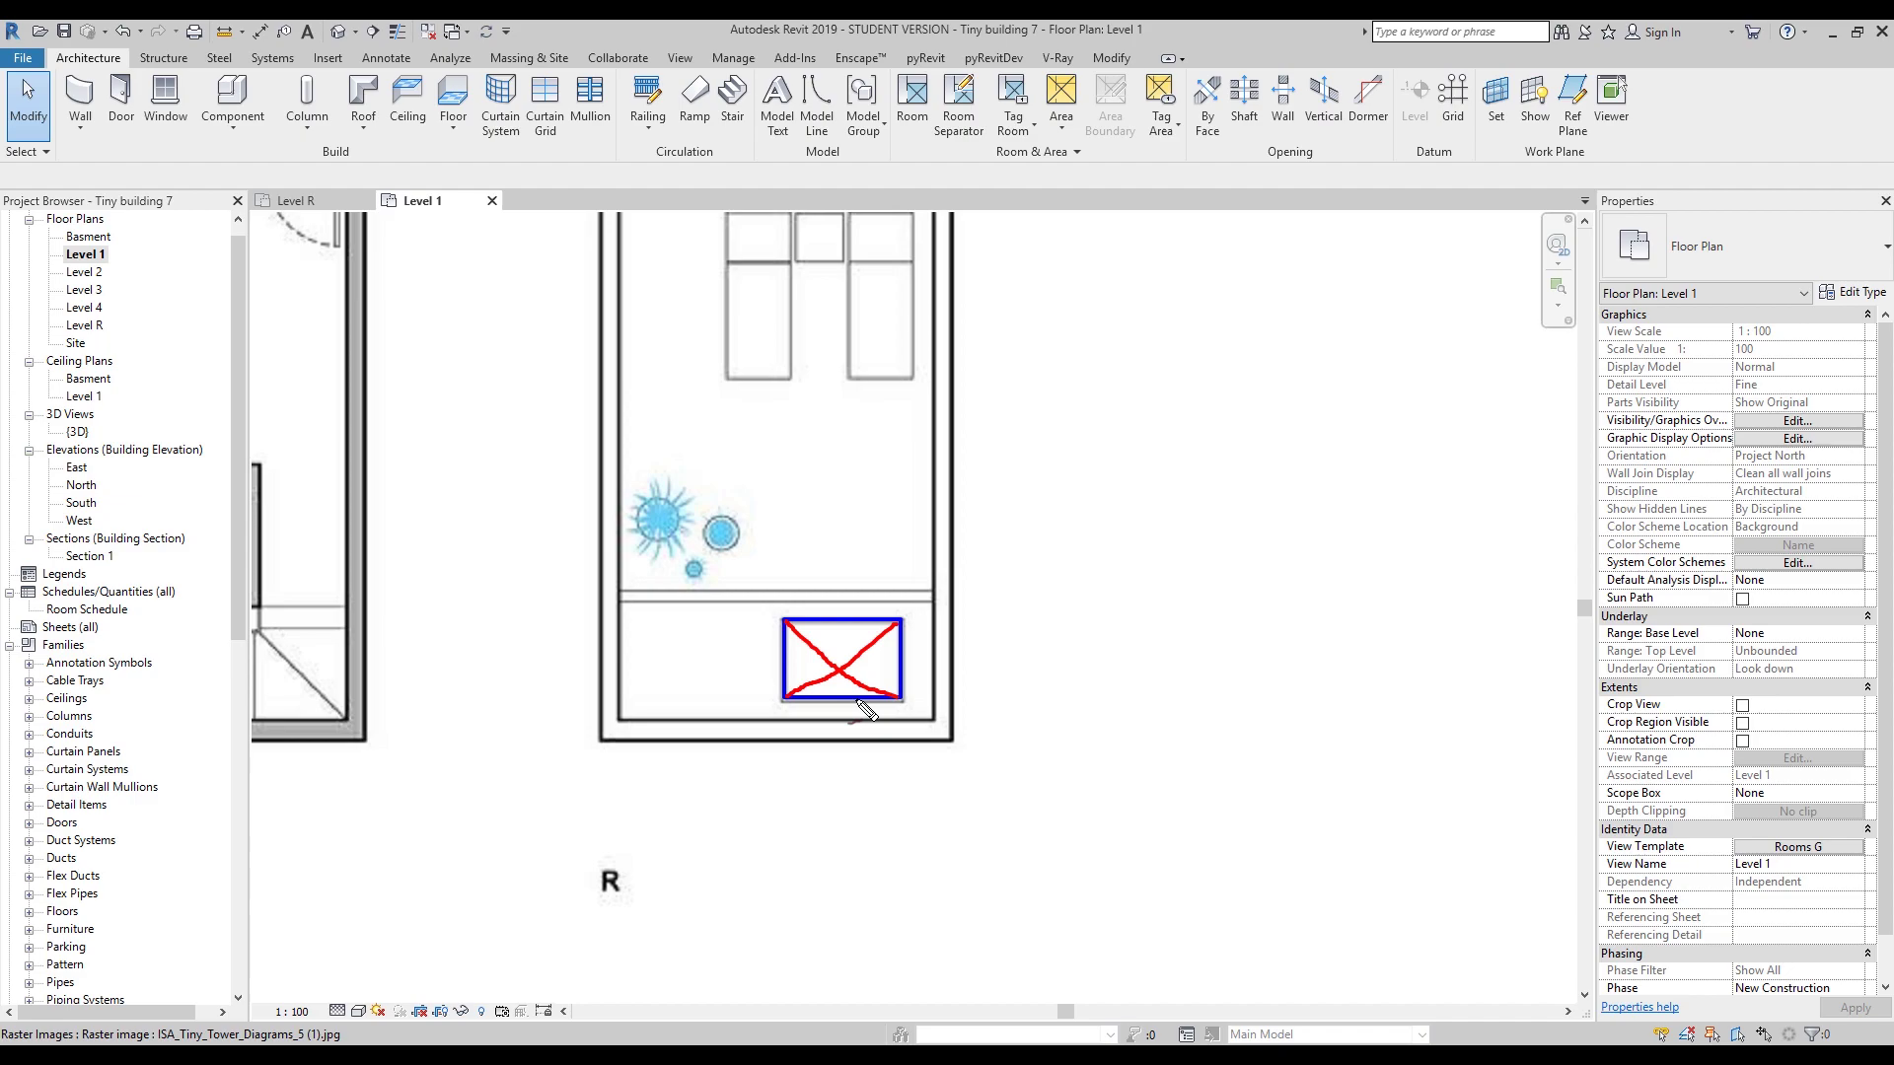
key("e")
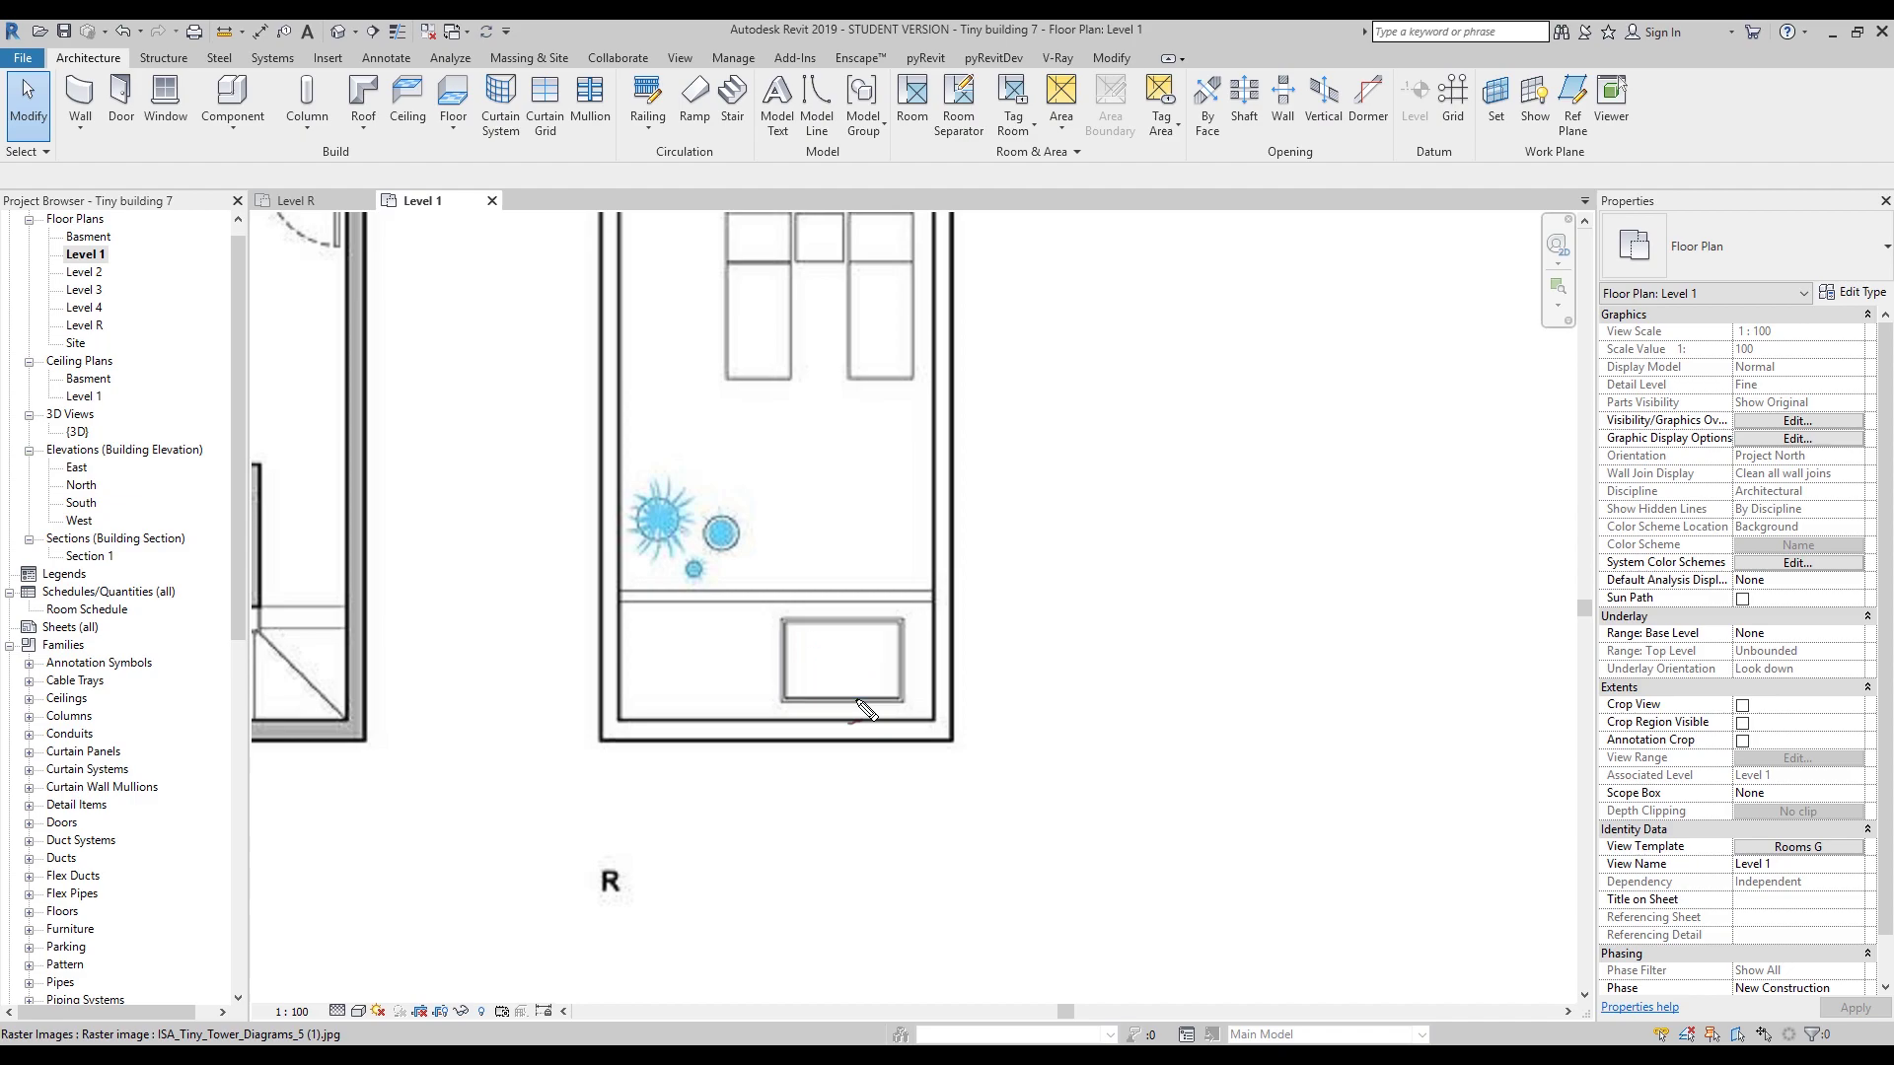
Examine the Level R floor plan around grids A to C for the location of plan R's rectangular opening.
scroll(866, 710, "down", 5)
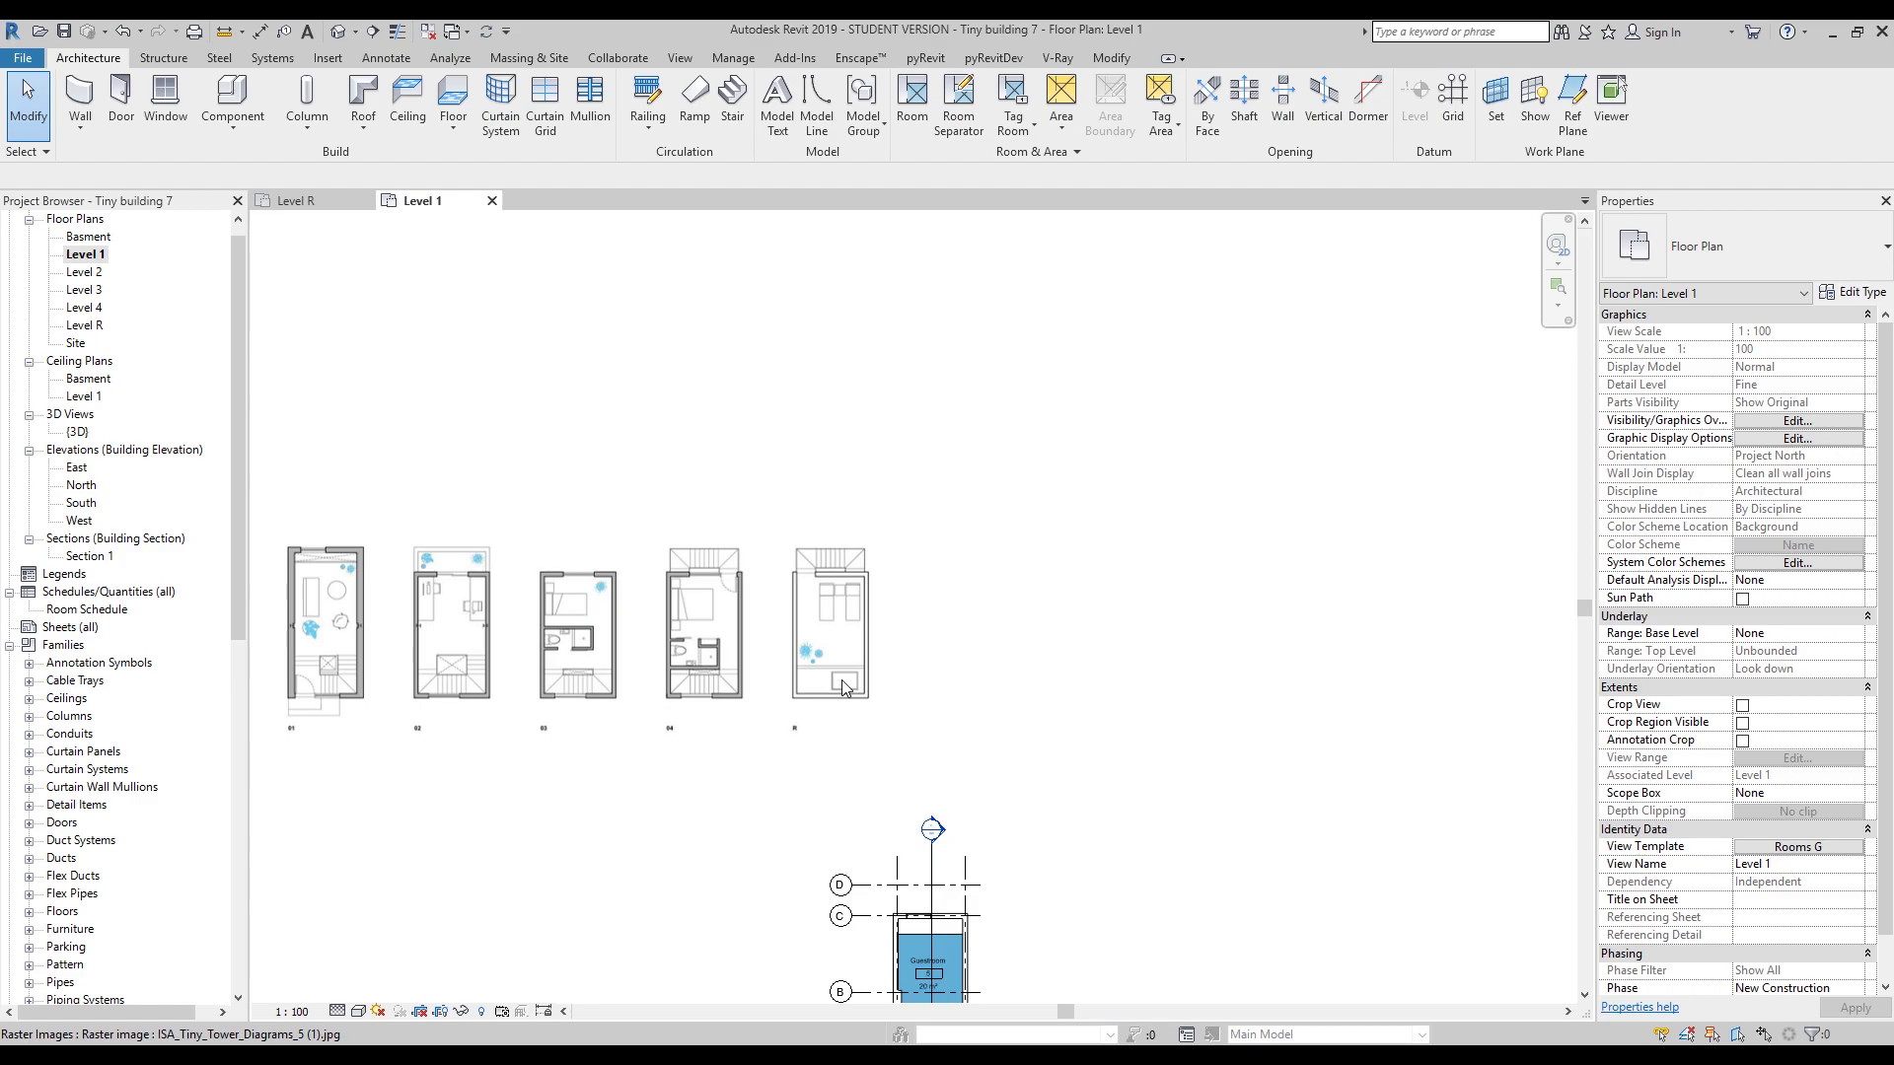
middle_click_drag(636, 607, 439, 238)
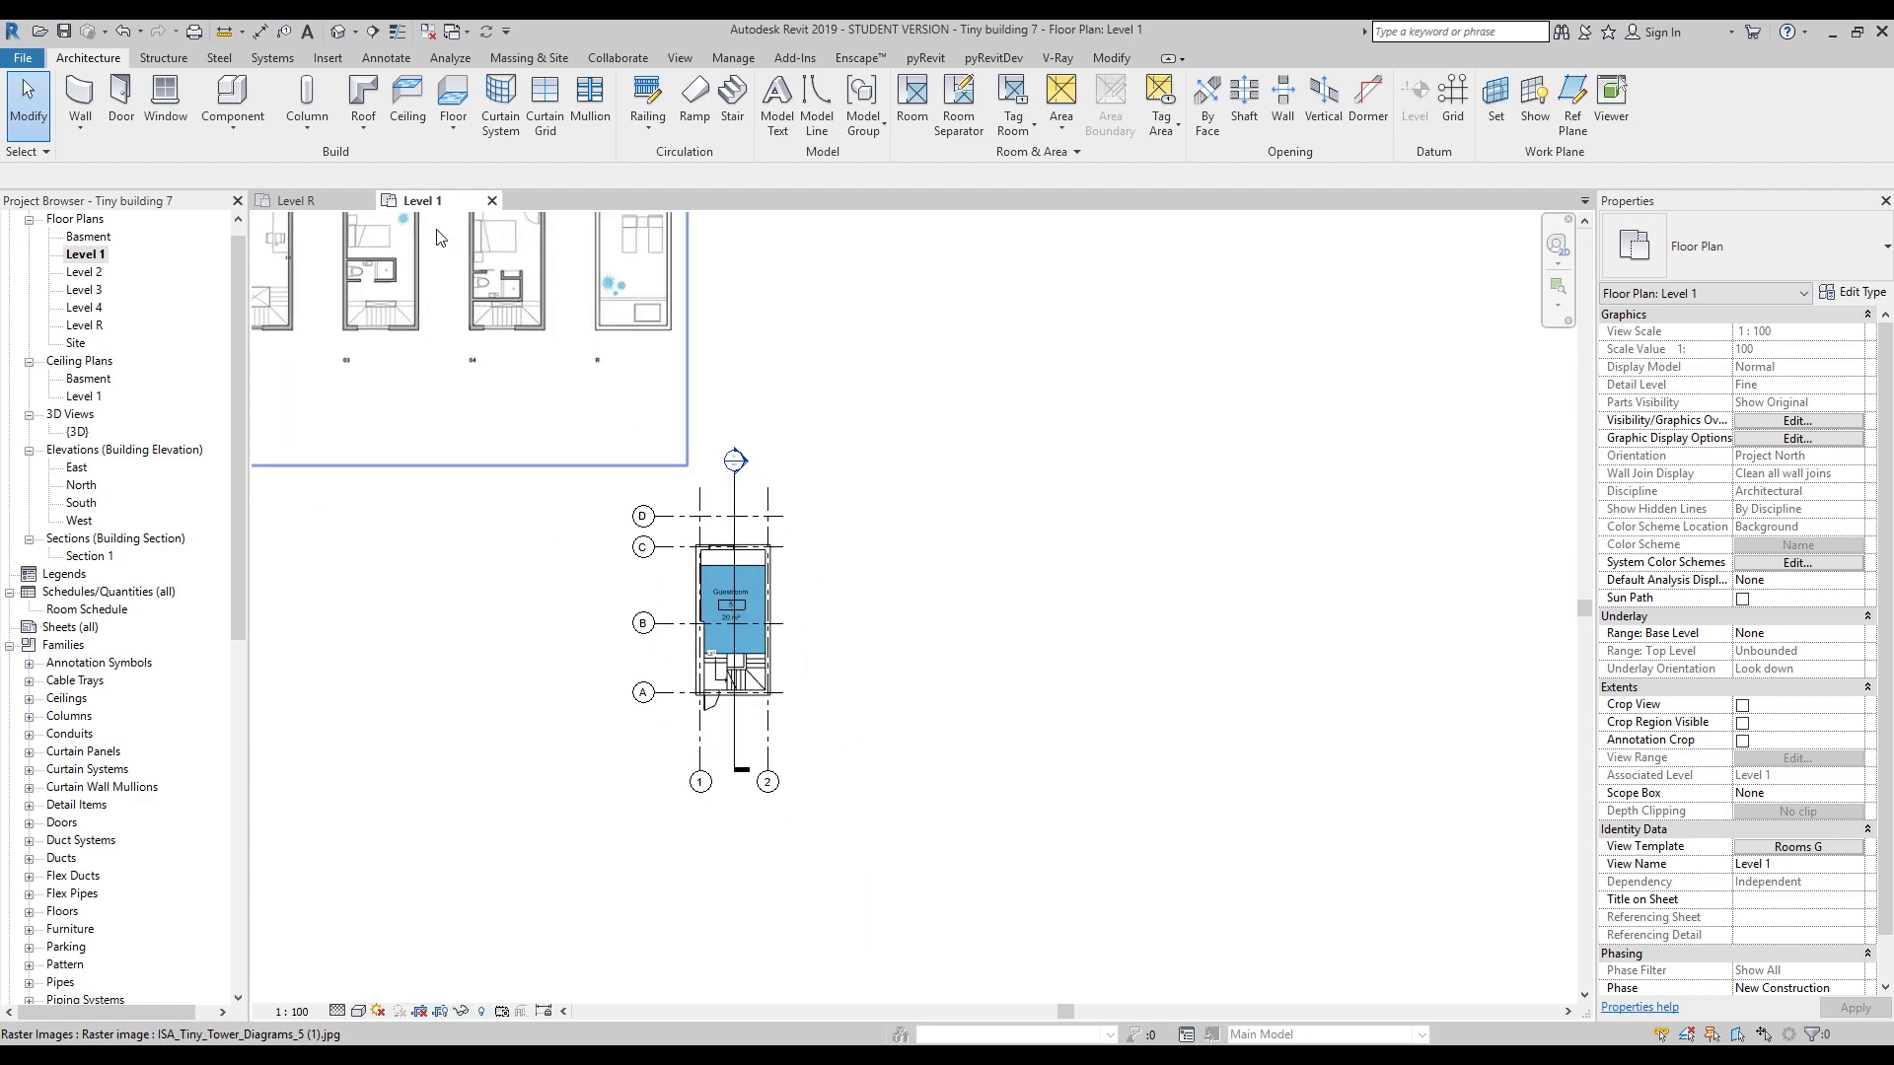
double_click(87, 326)
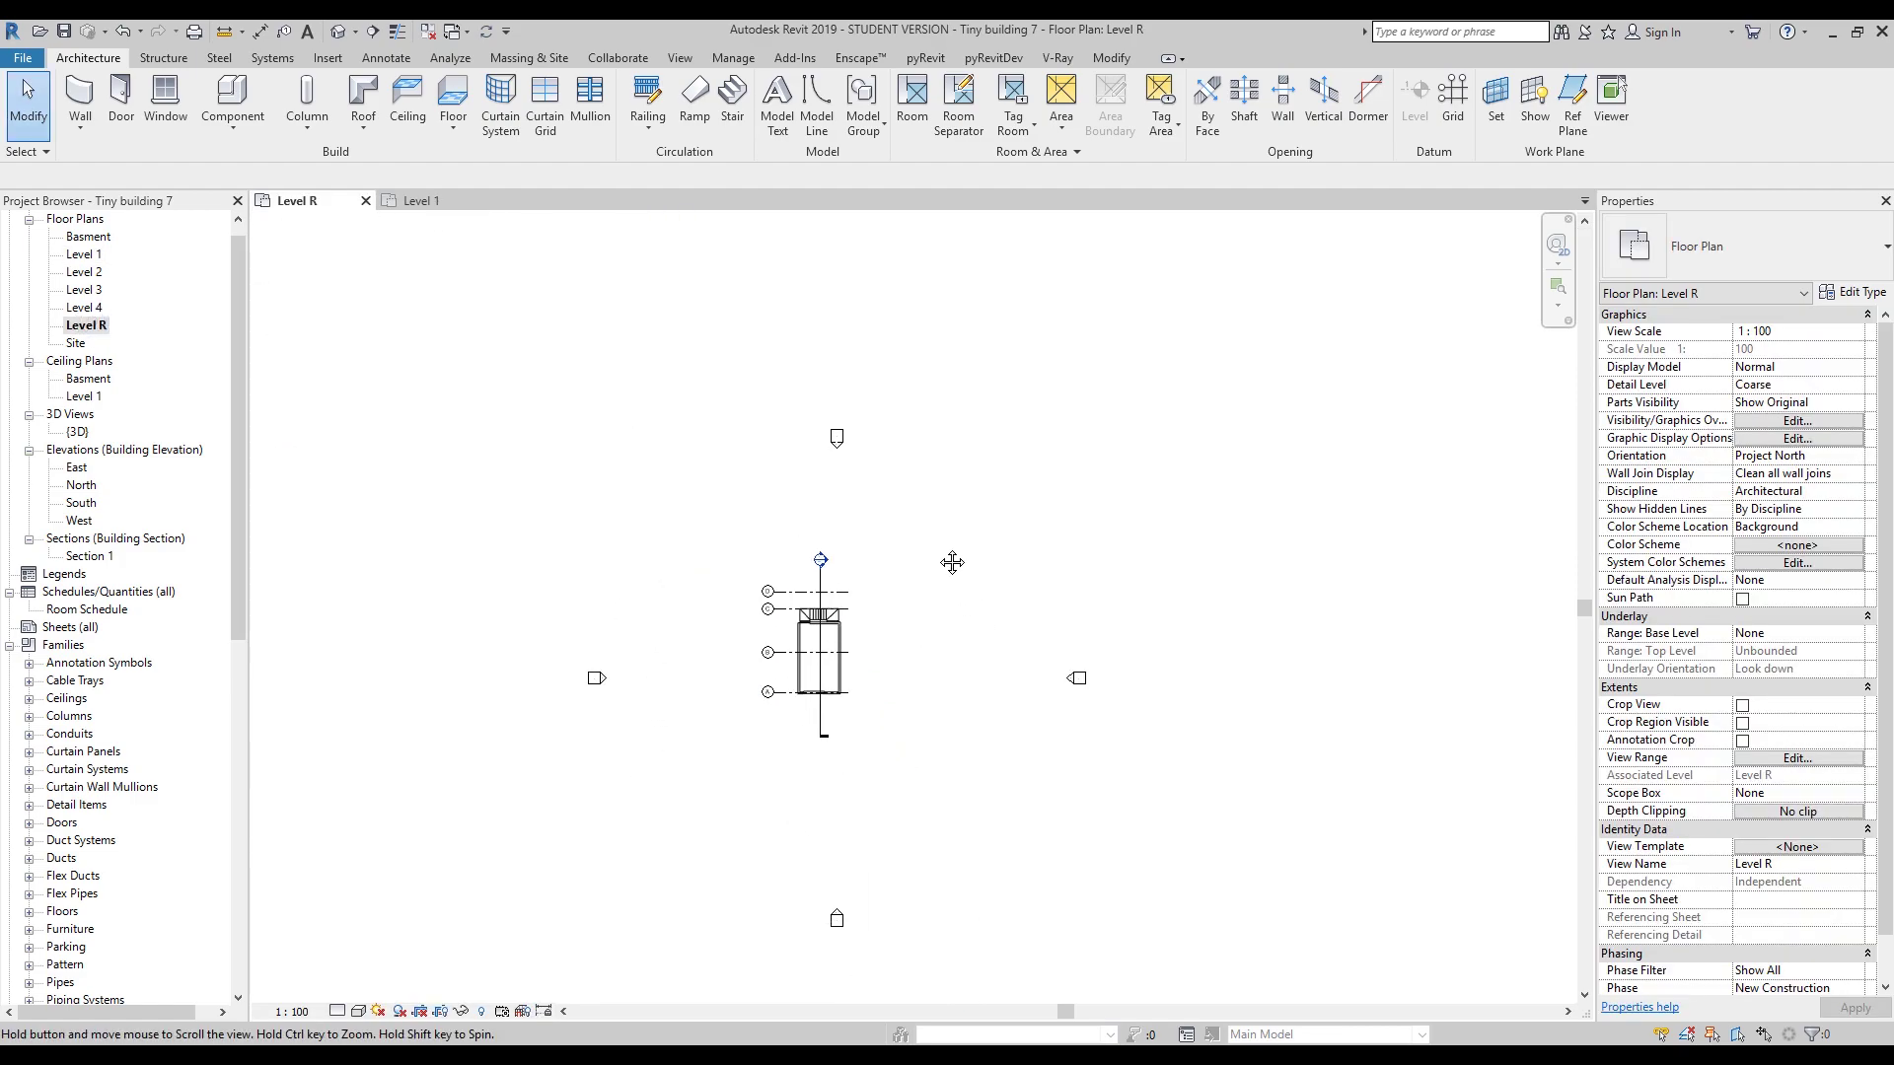
scroll(794, 604, "up", 5)
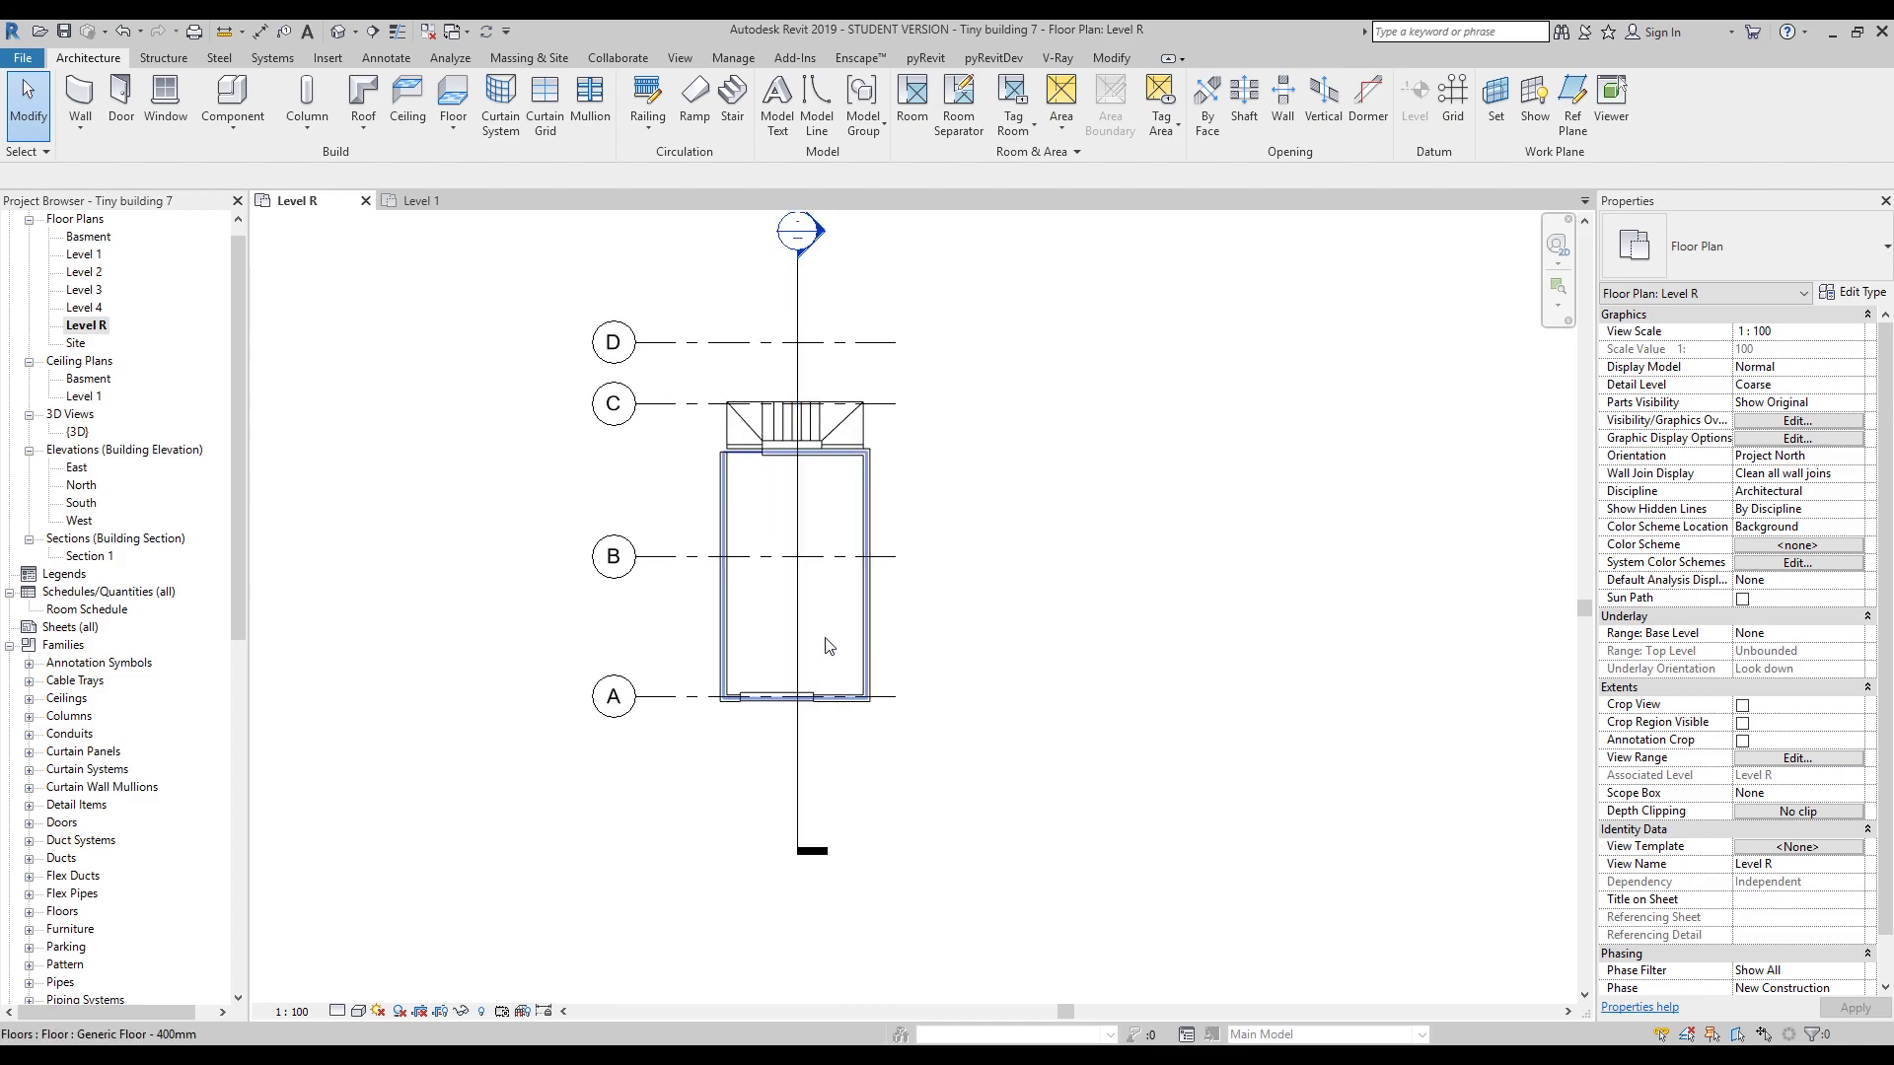
scroll(824, 664, "up", 1)
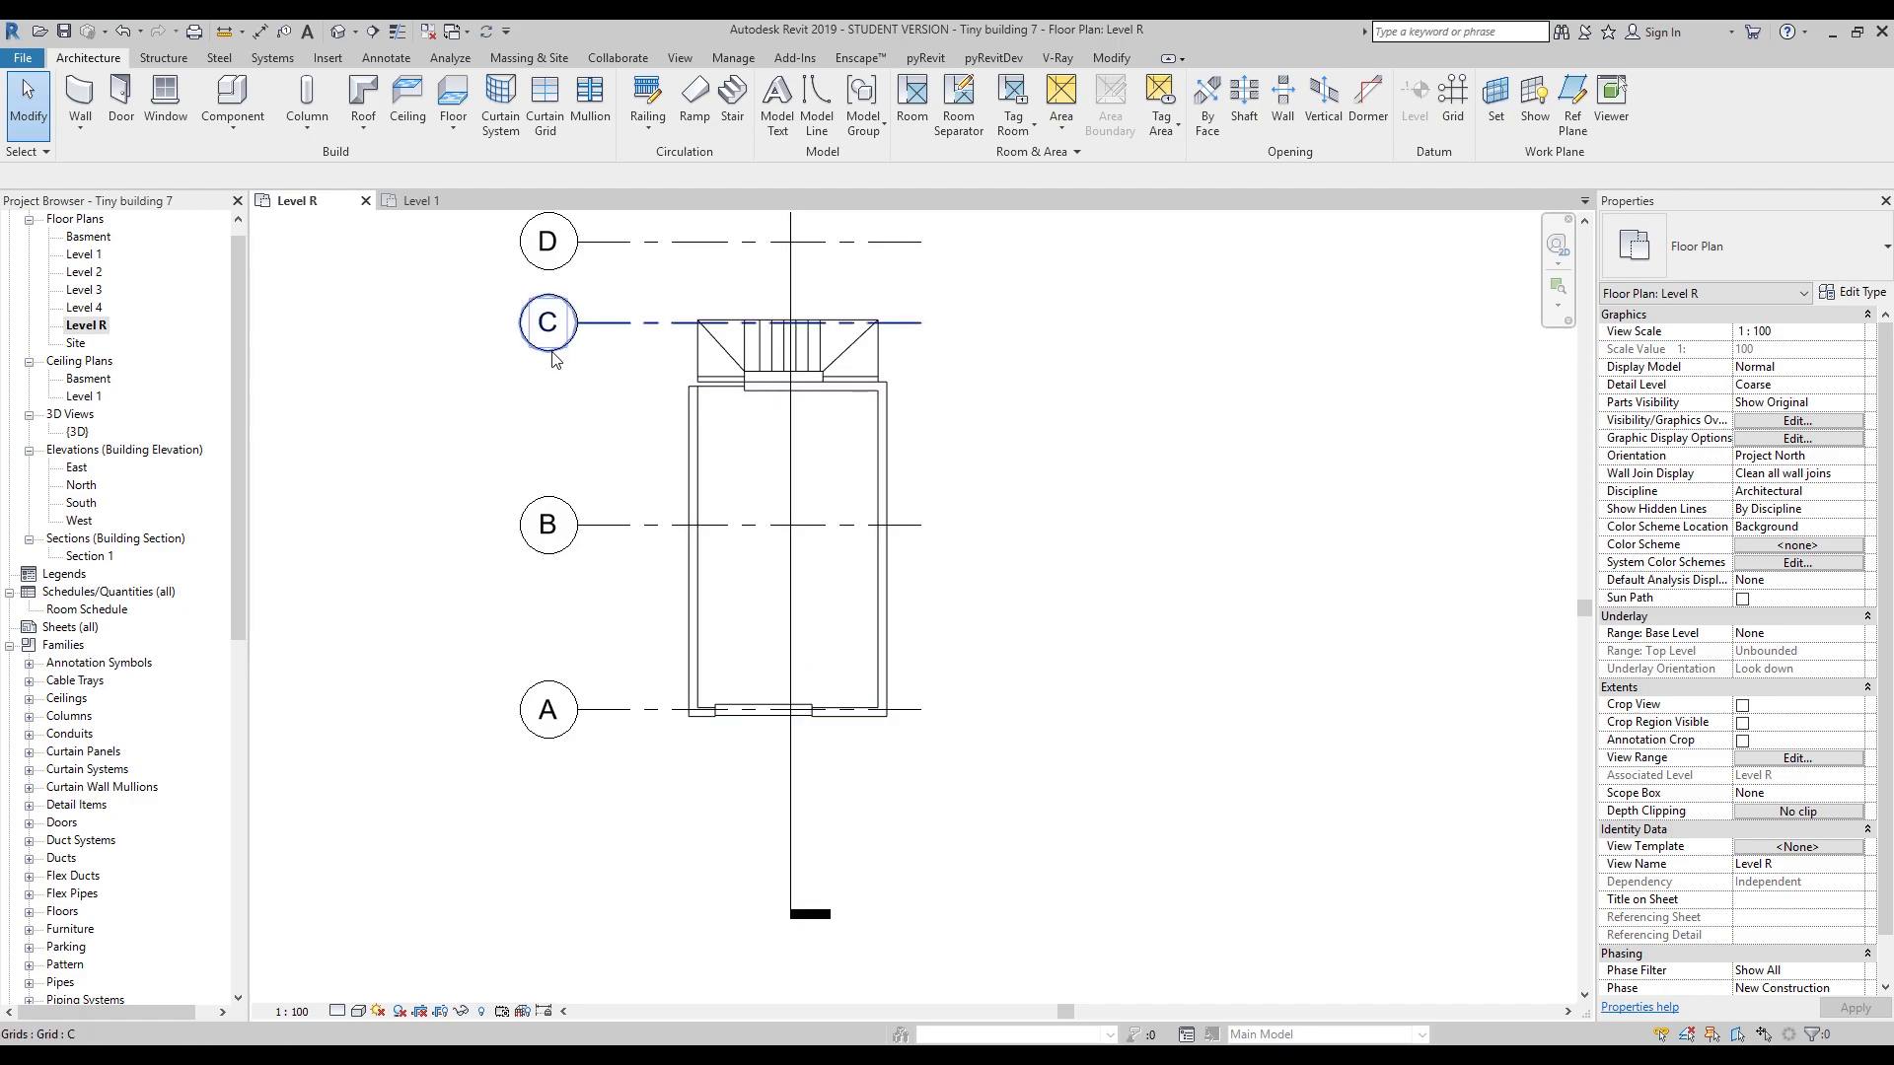
On Level 1, trace the rectangular opening in the reference image's plan R with model lines, about 1600 by 1100 mm.
left_click(422, 201)
scroll(718, 446, "up", 10)
left_click(817, 103)
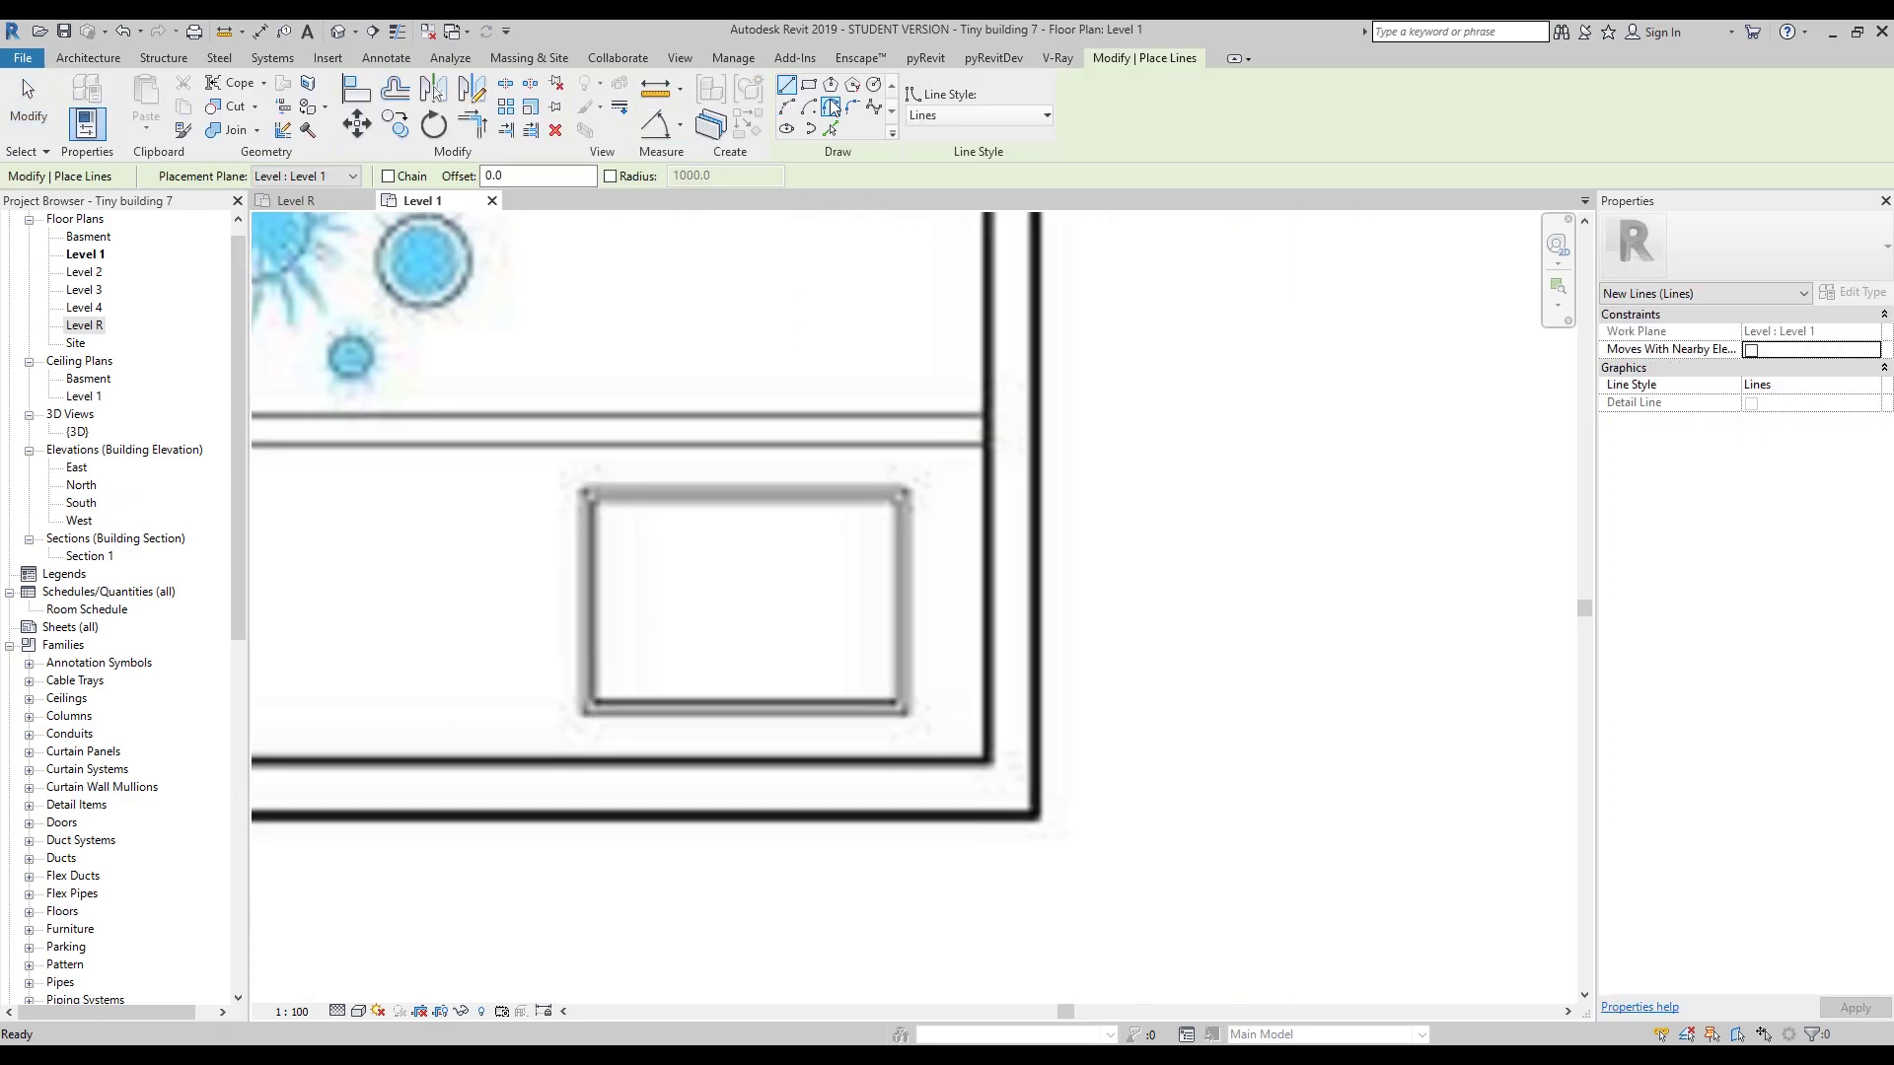
left_click(808, 85)
left_click(586, 489)
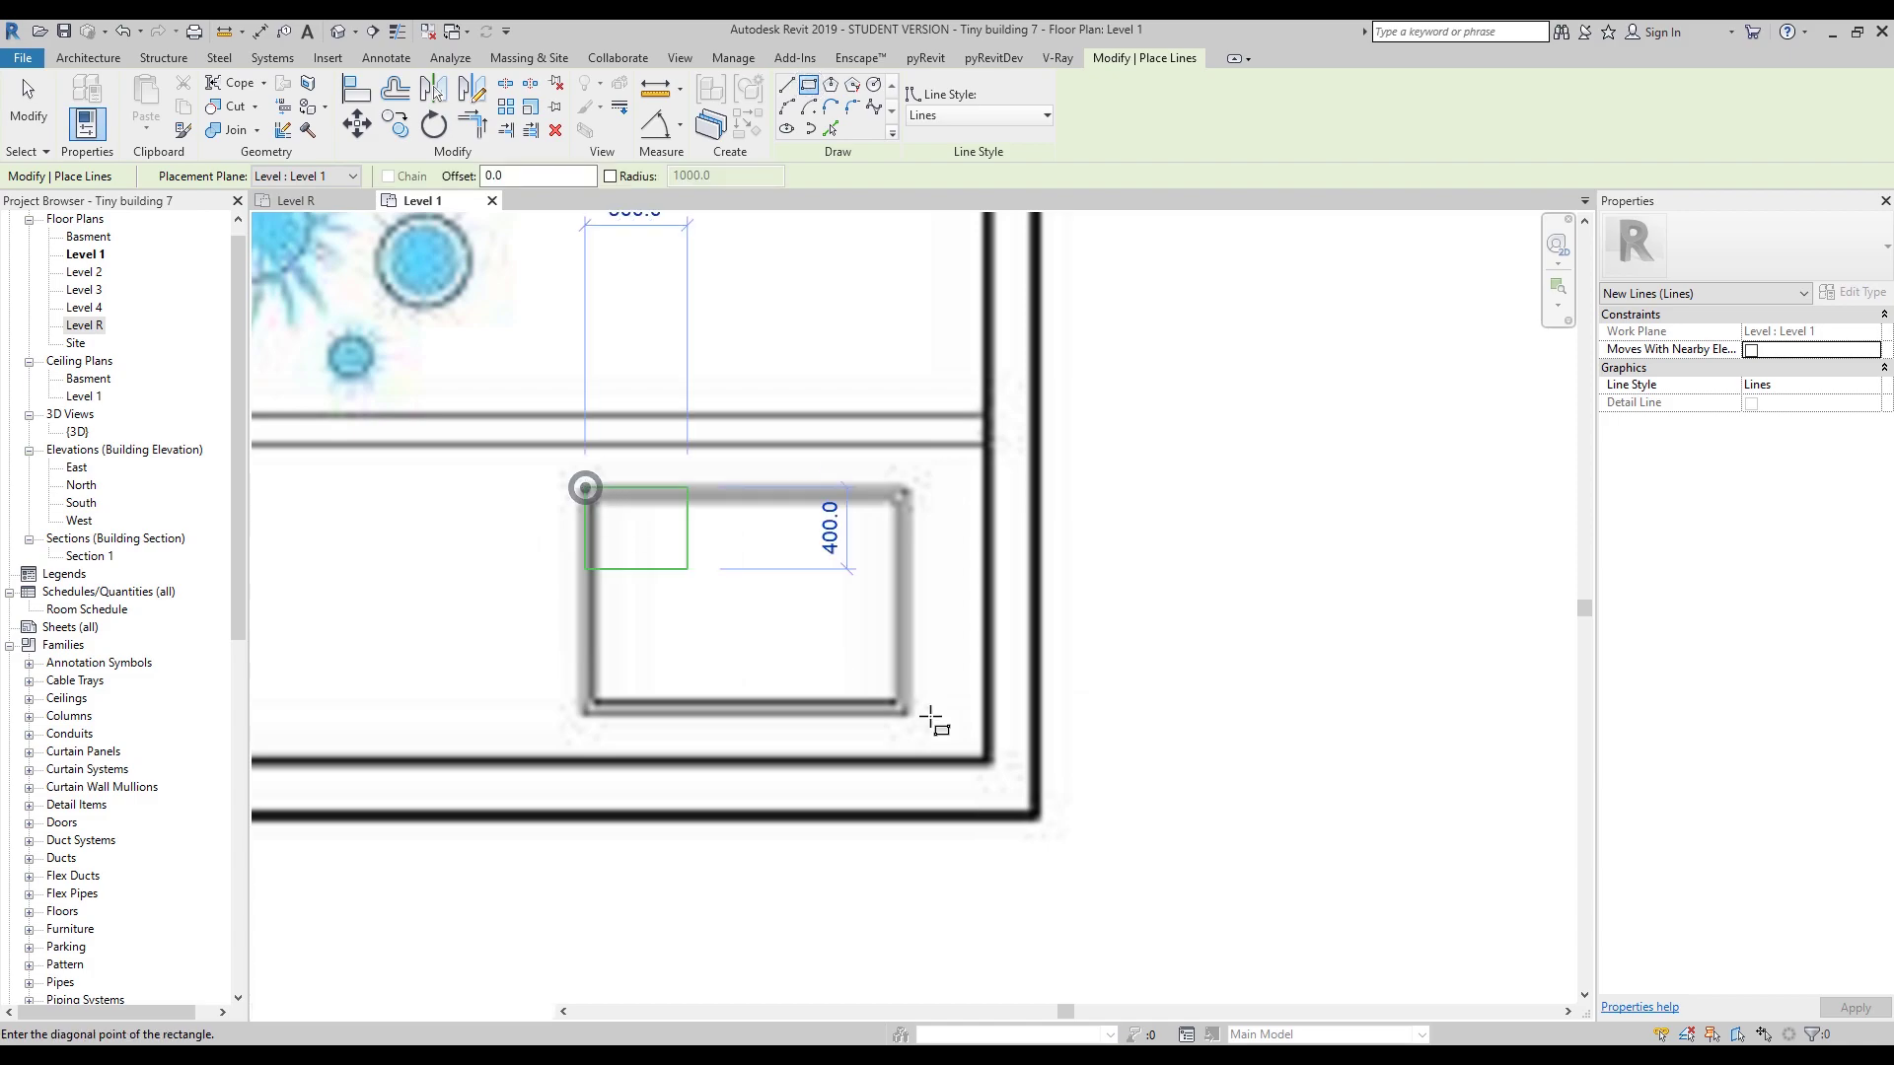
left_click(908, 713)
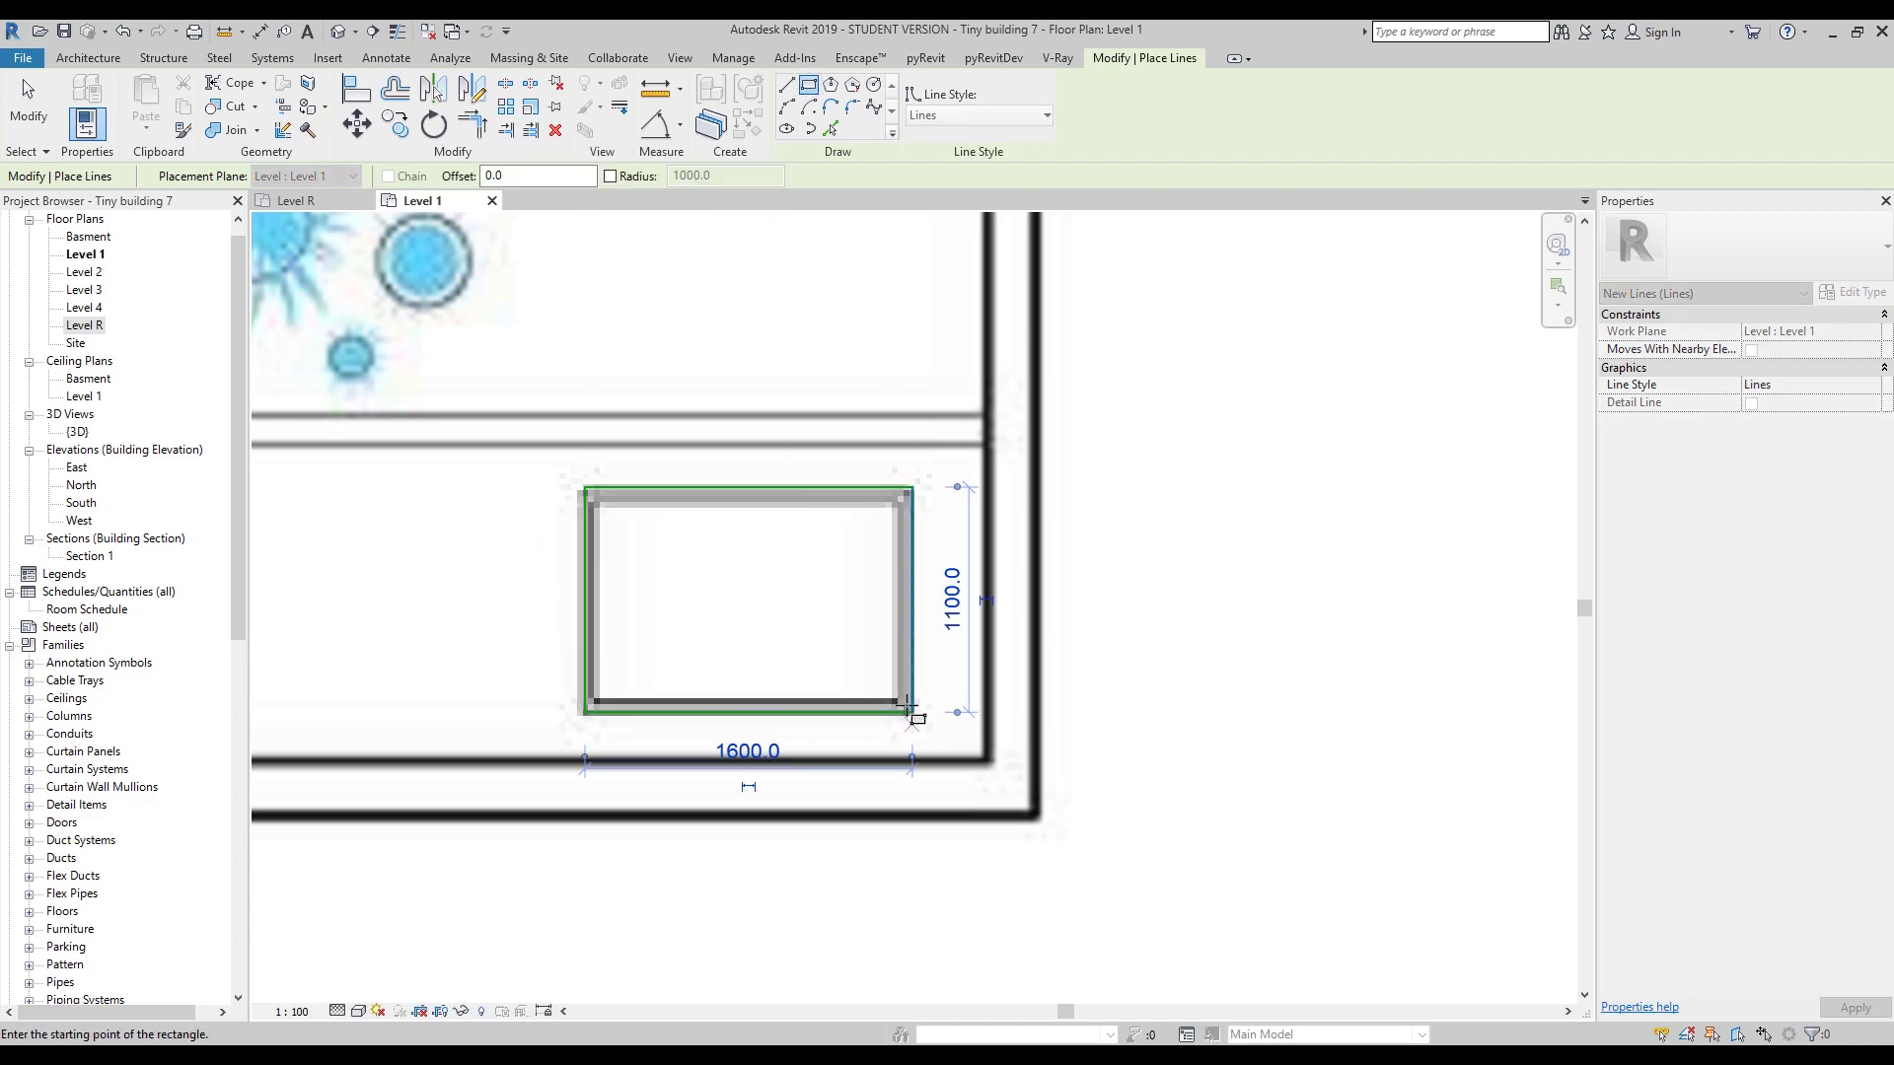
Draw horizontal and vertical model lines, each about 500 mm, meeting at plan R's inner wall corner beside the traced rectangle.
left_click(786, 85)
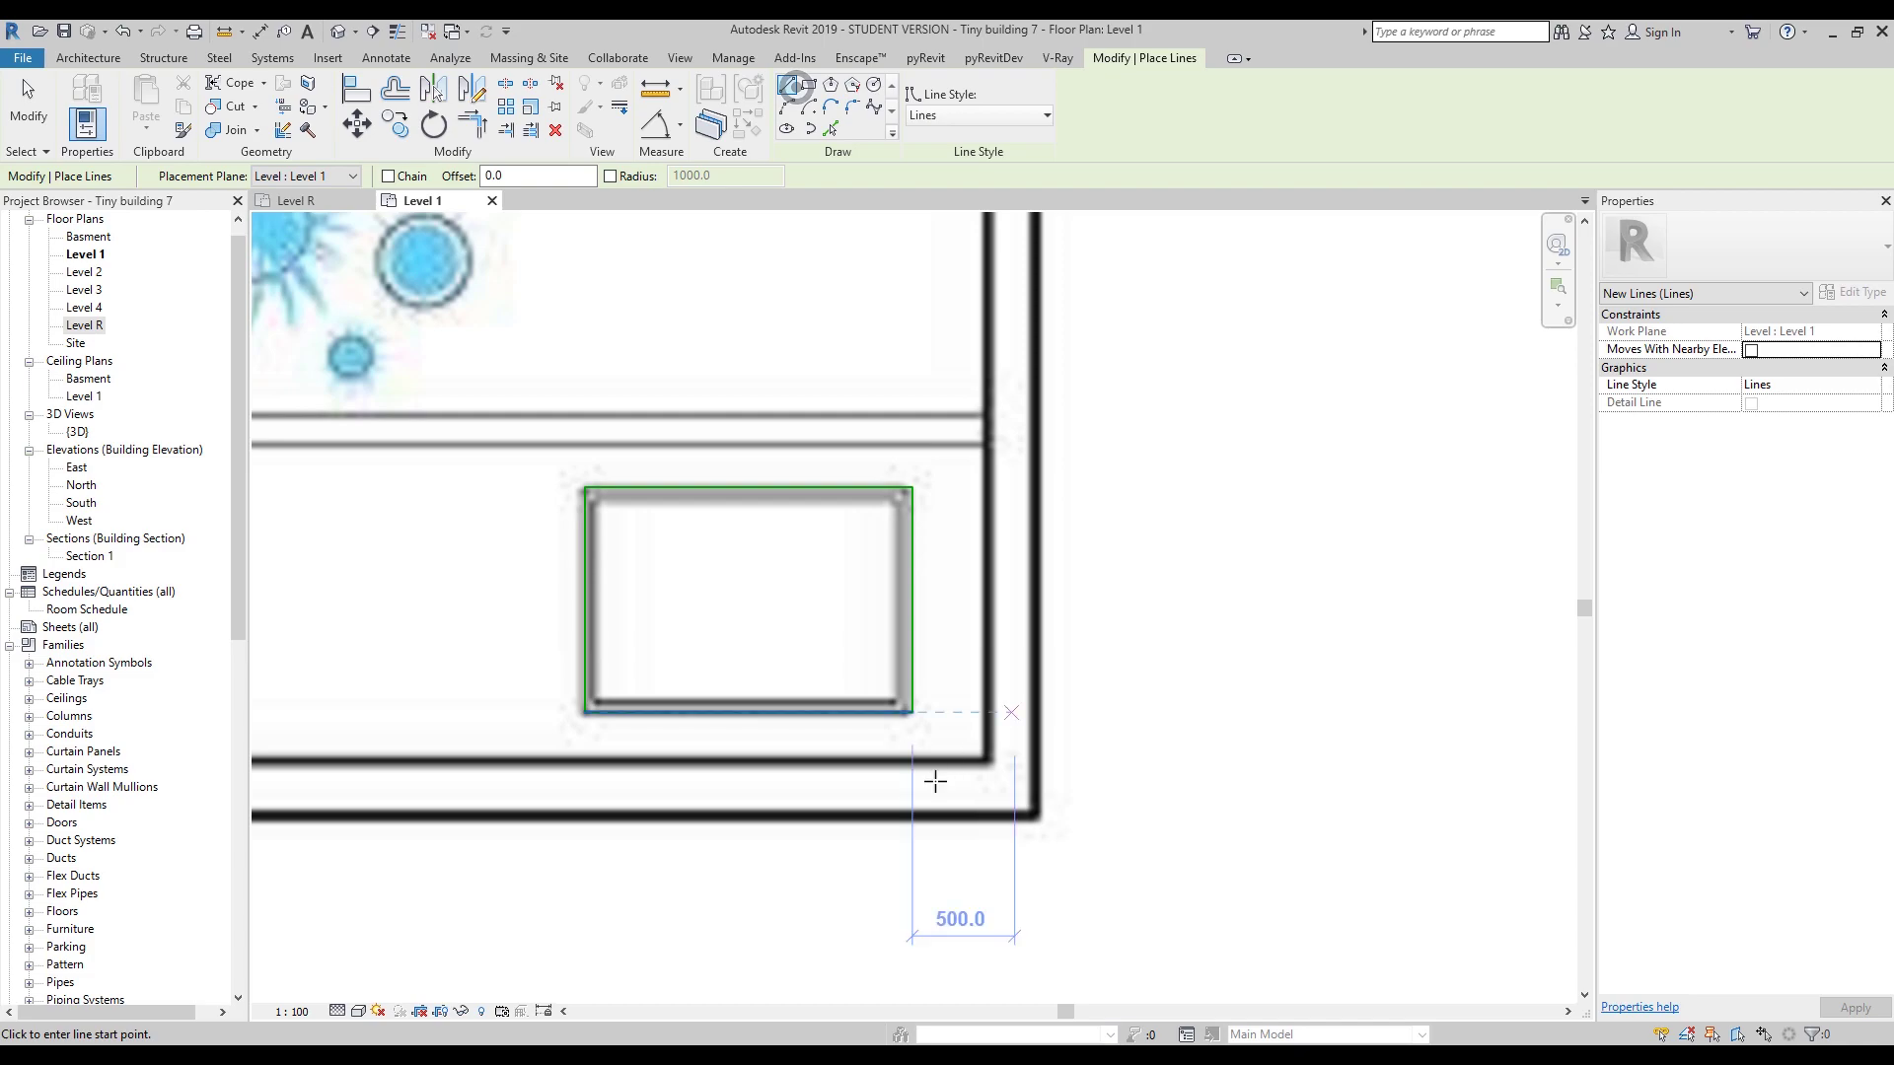
left_click(888, 764)
left_click(990, 762)
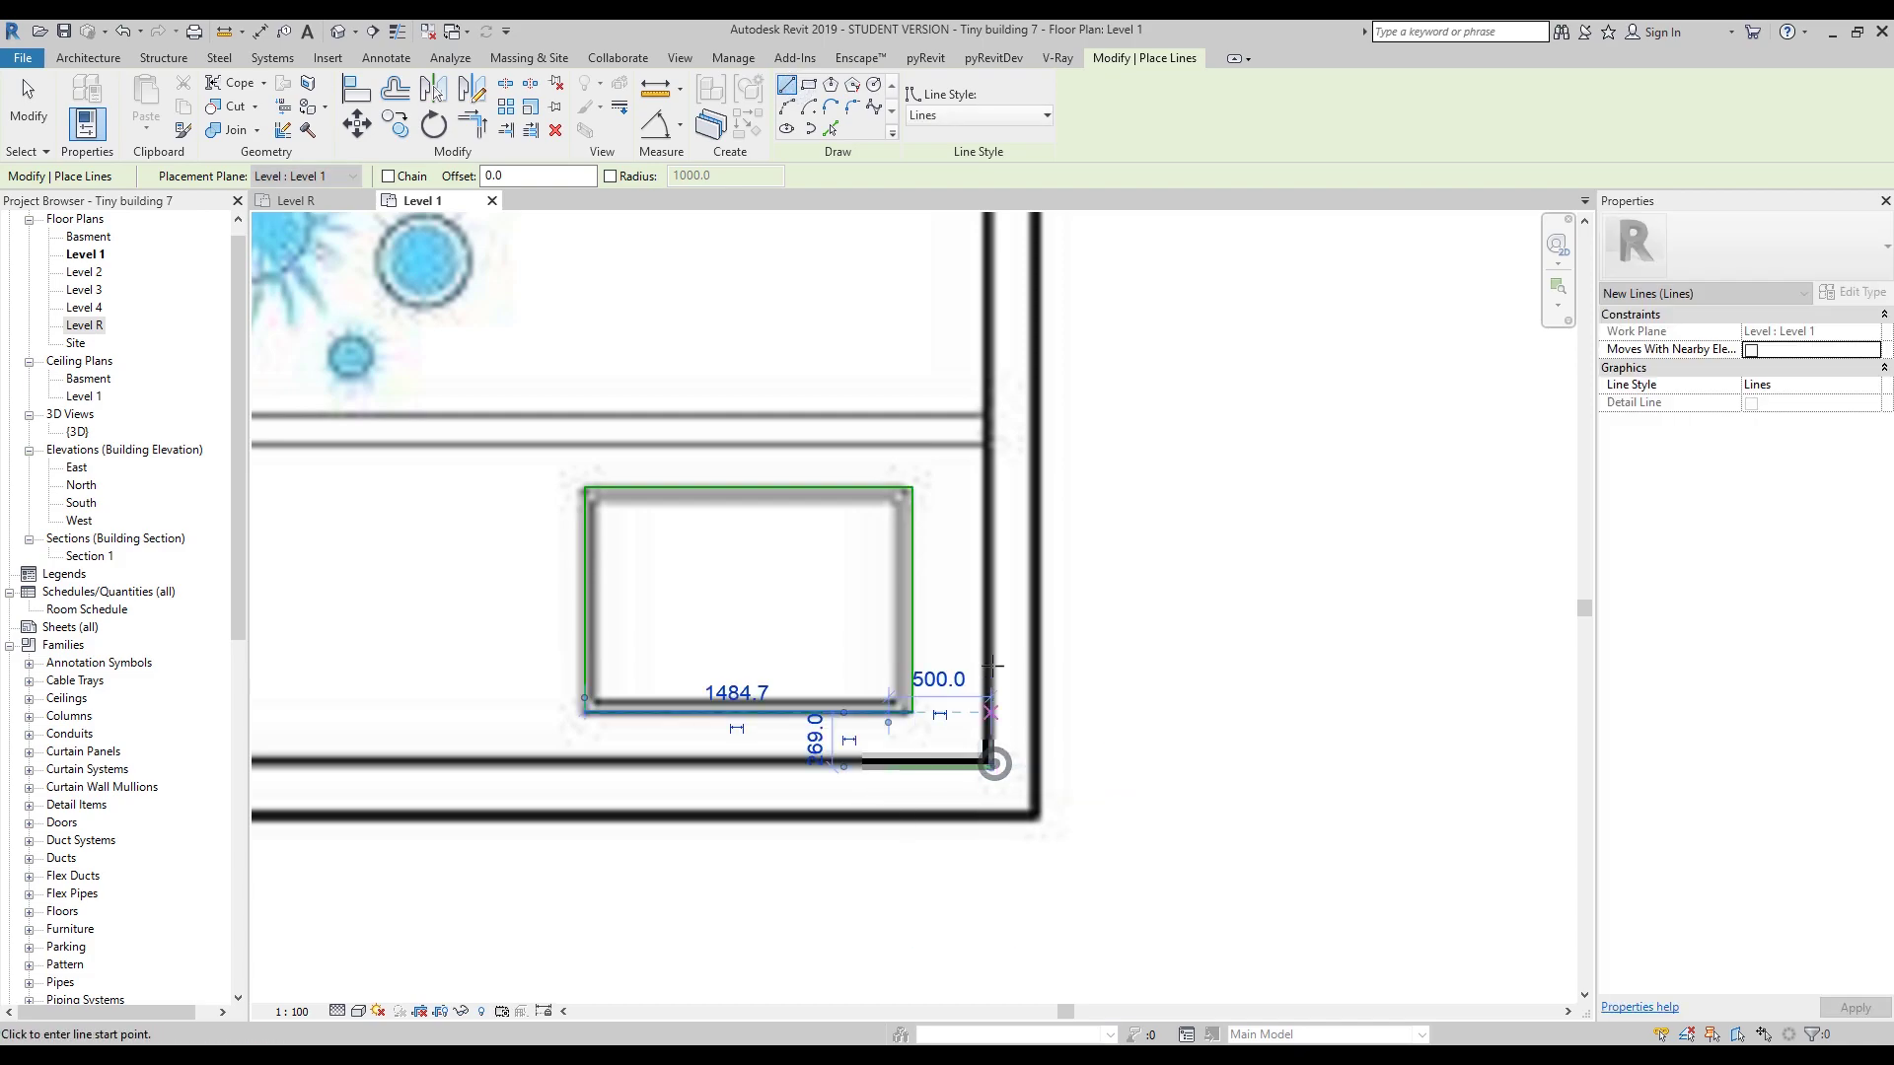
key("Escape")
key("Escape")
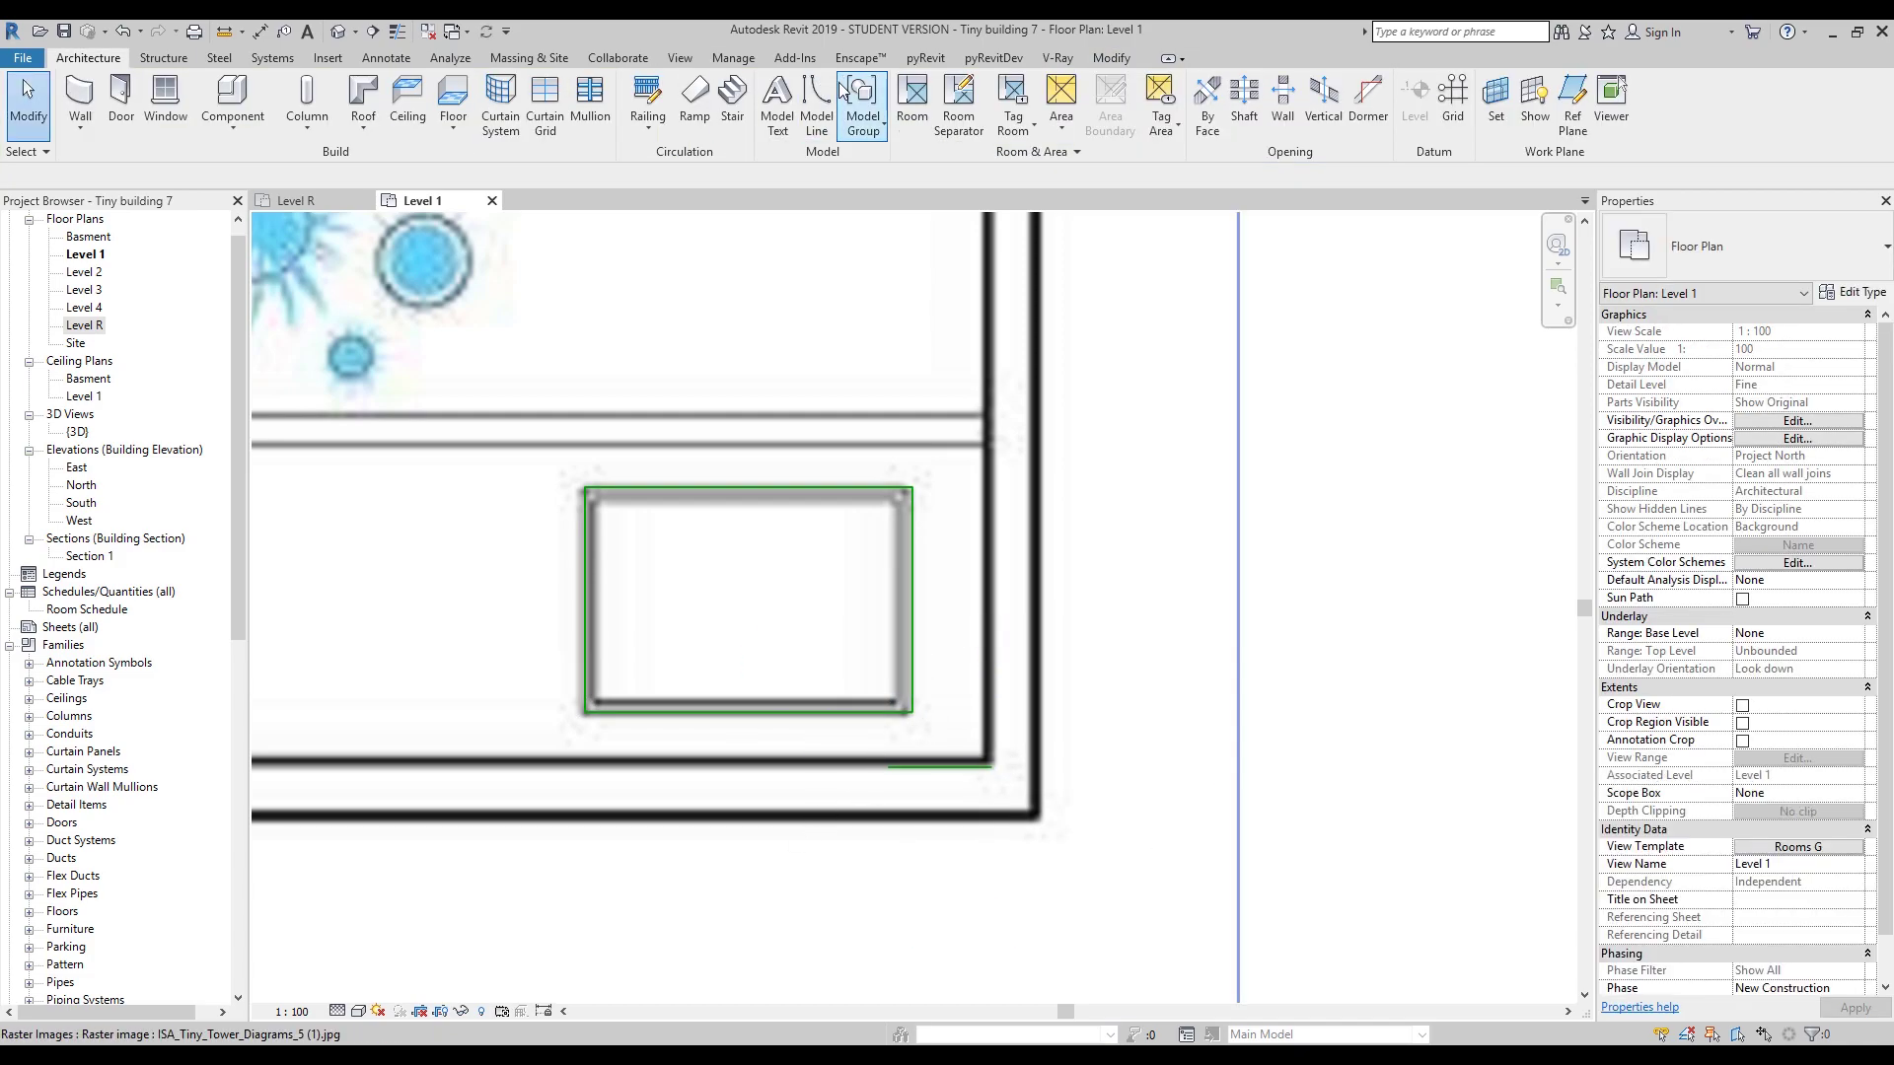
left_click(811, 109)
left_click(991, 763)
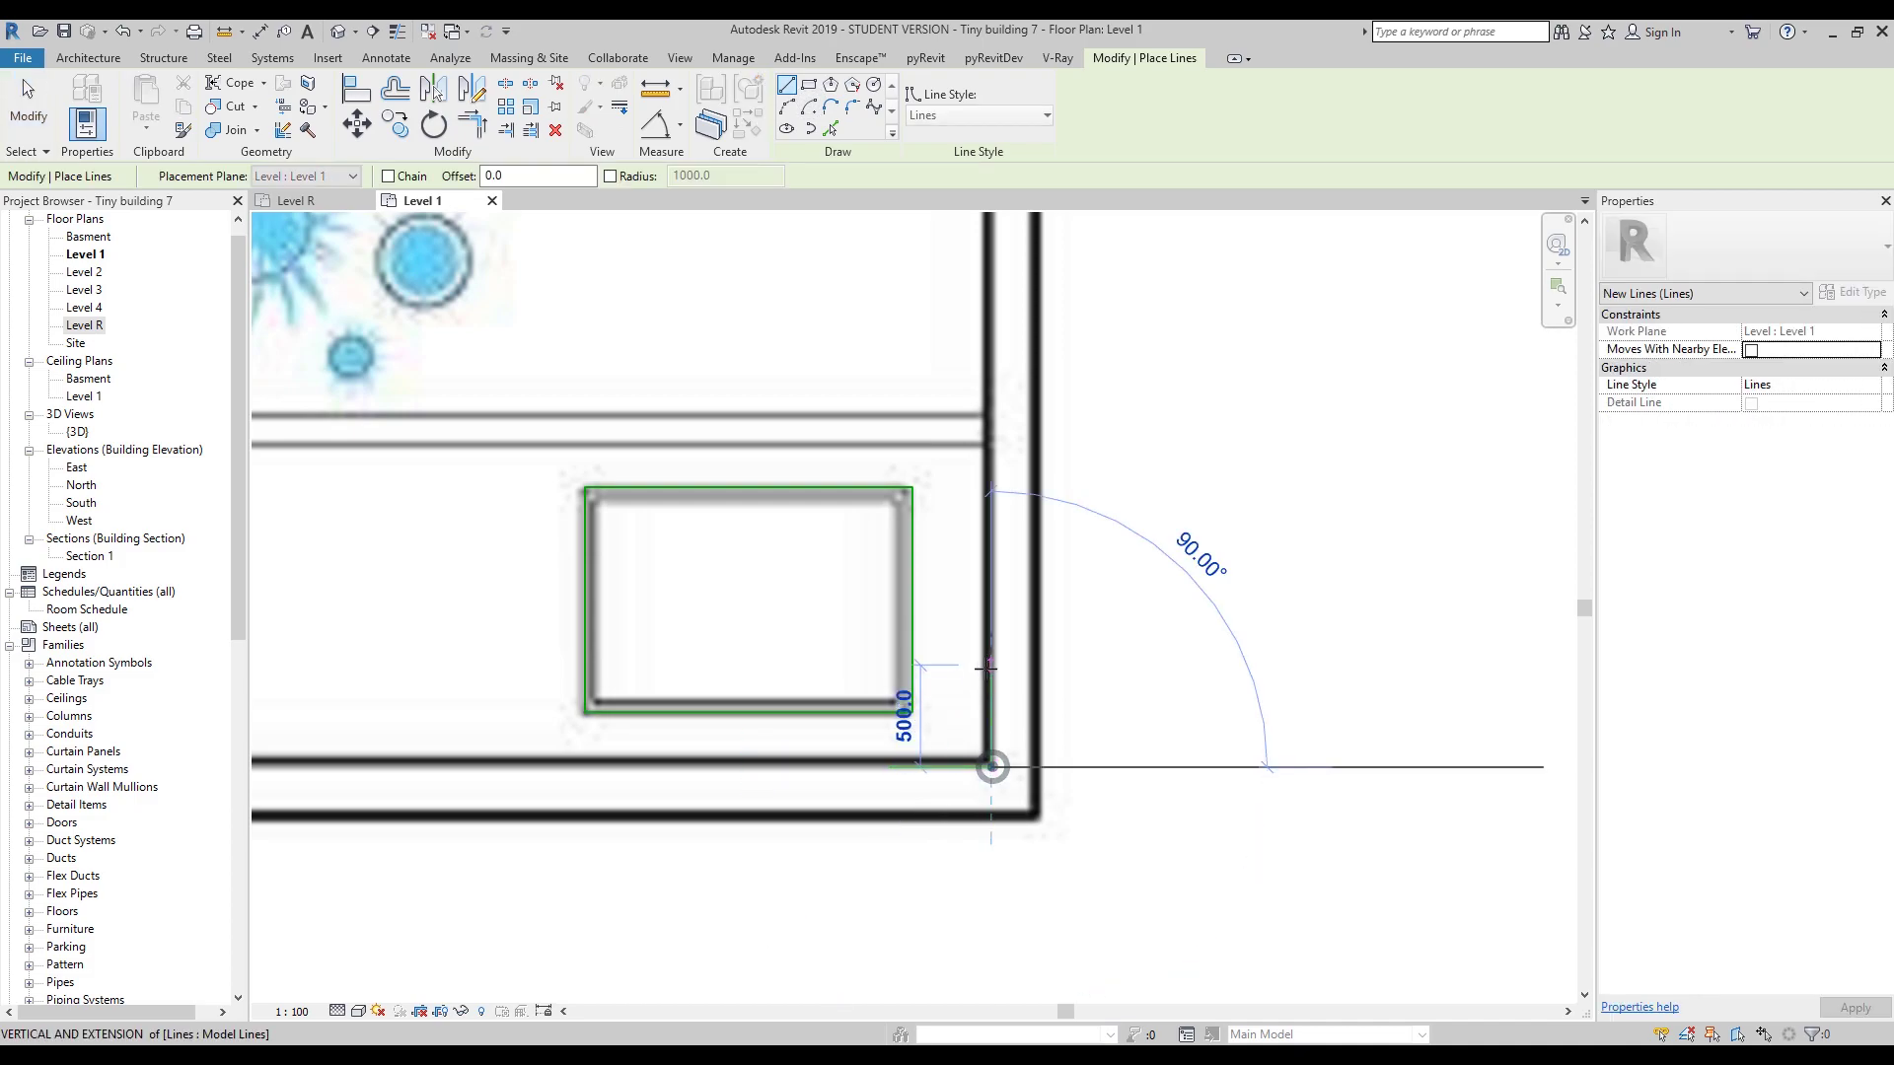
key("Escape")
key("Escape")
Select the traced rectangle and the two corner lines without the reference image, and move them to the clipboard.
left_click_drag(1133, 398, 612, 706)
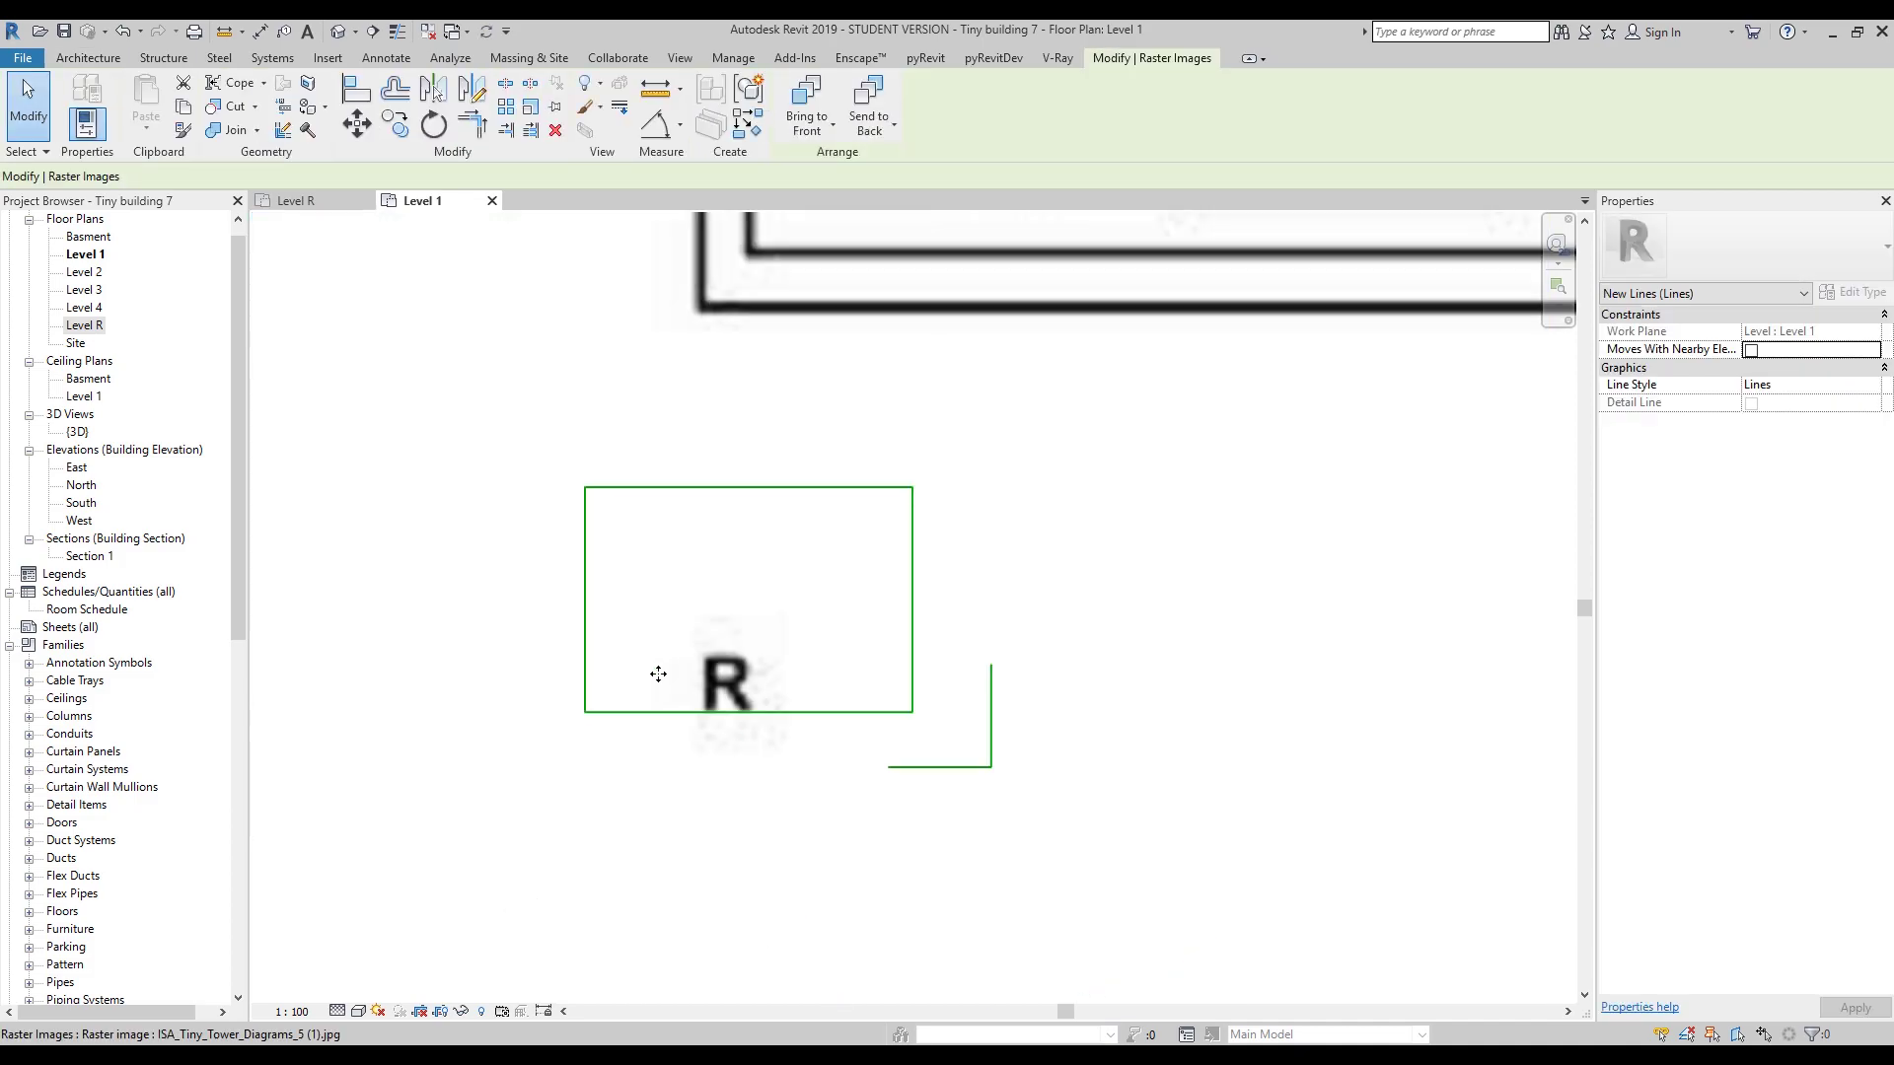
key("Escape")
scroll(908, 554, "down", 5)
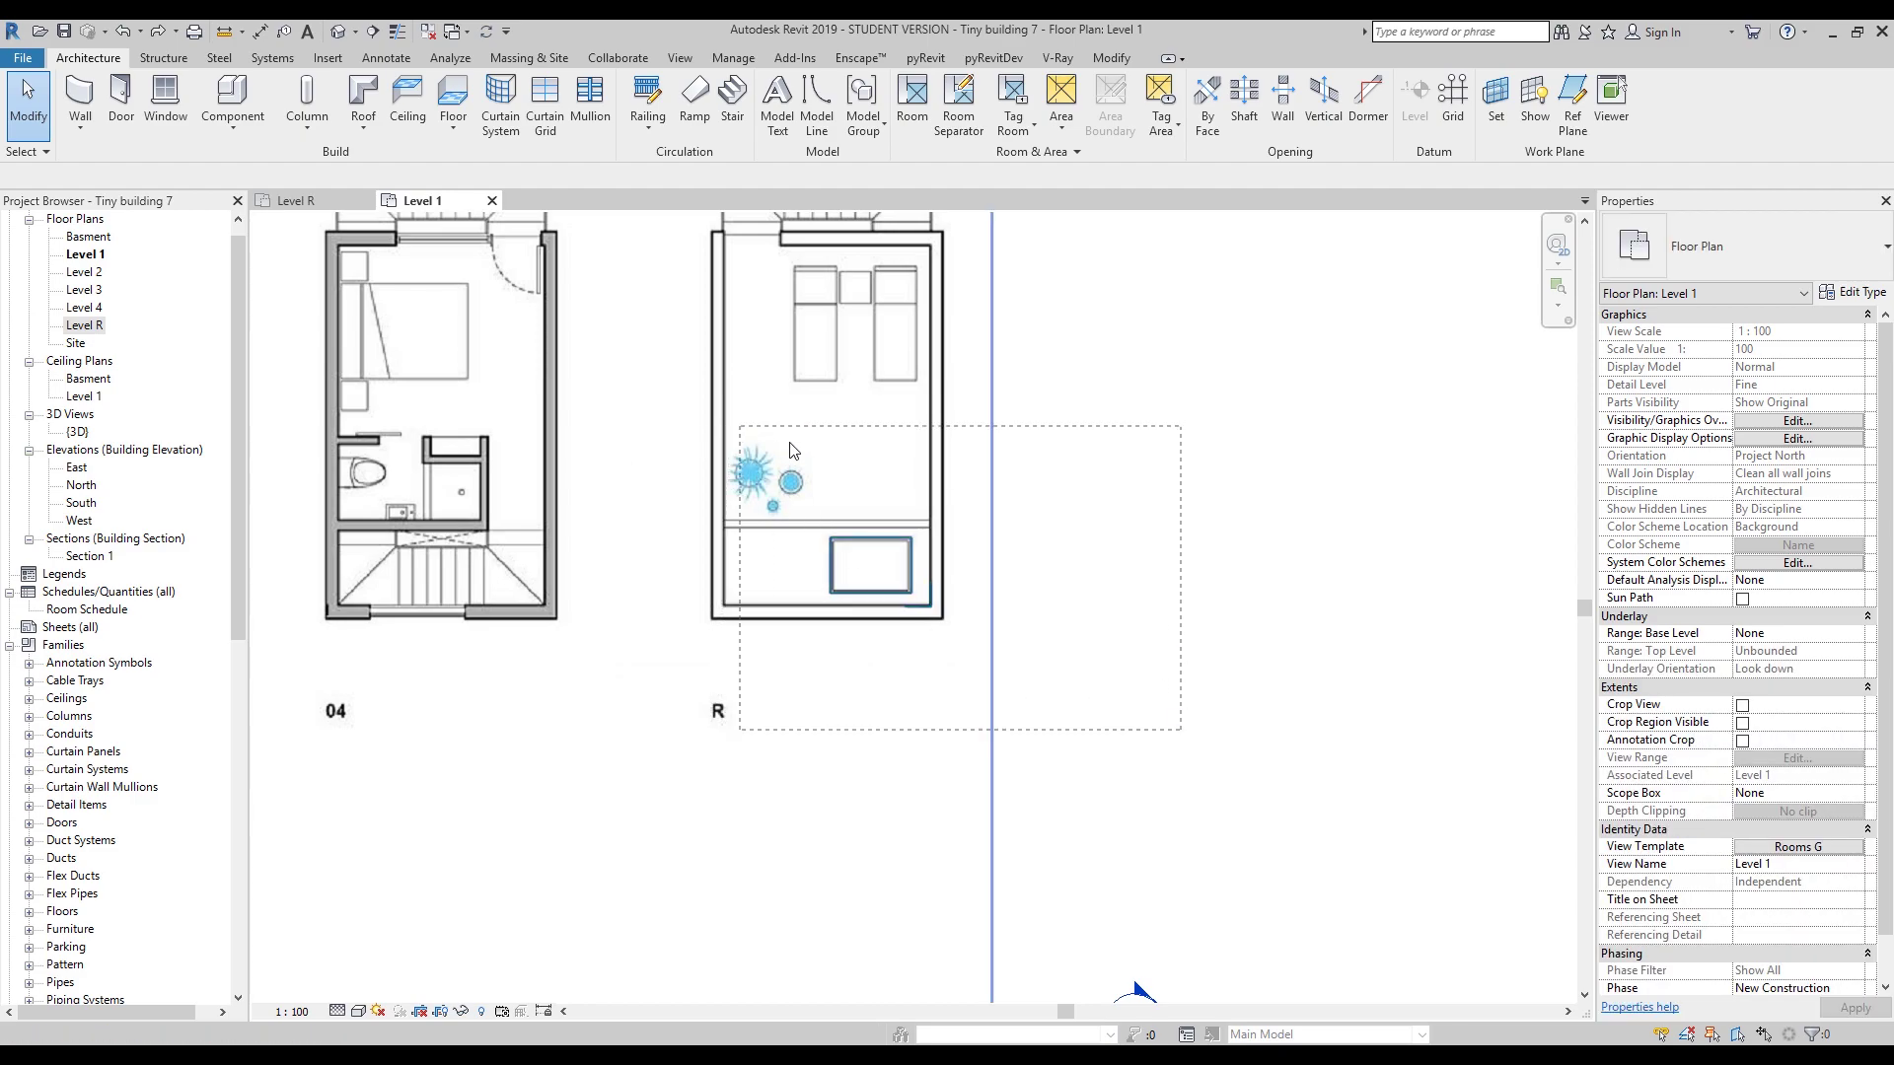
scroll(1082, 490, "down", 3)
left_click(1023, 511)
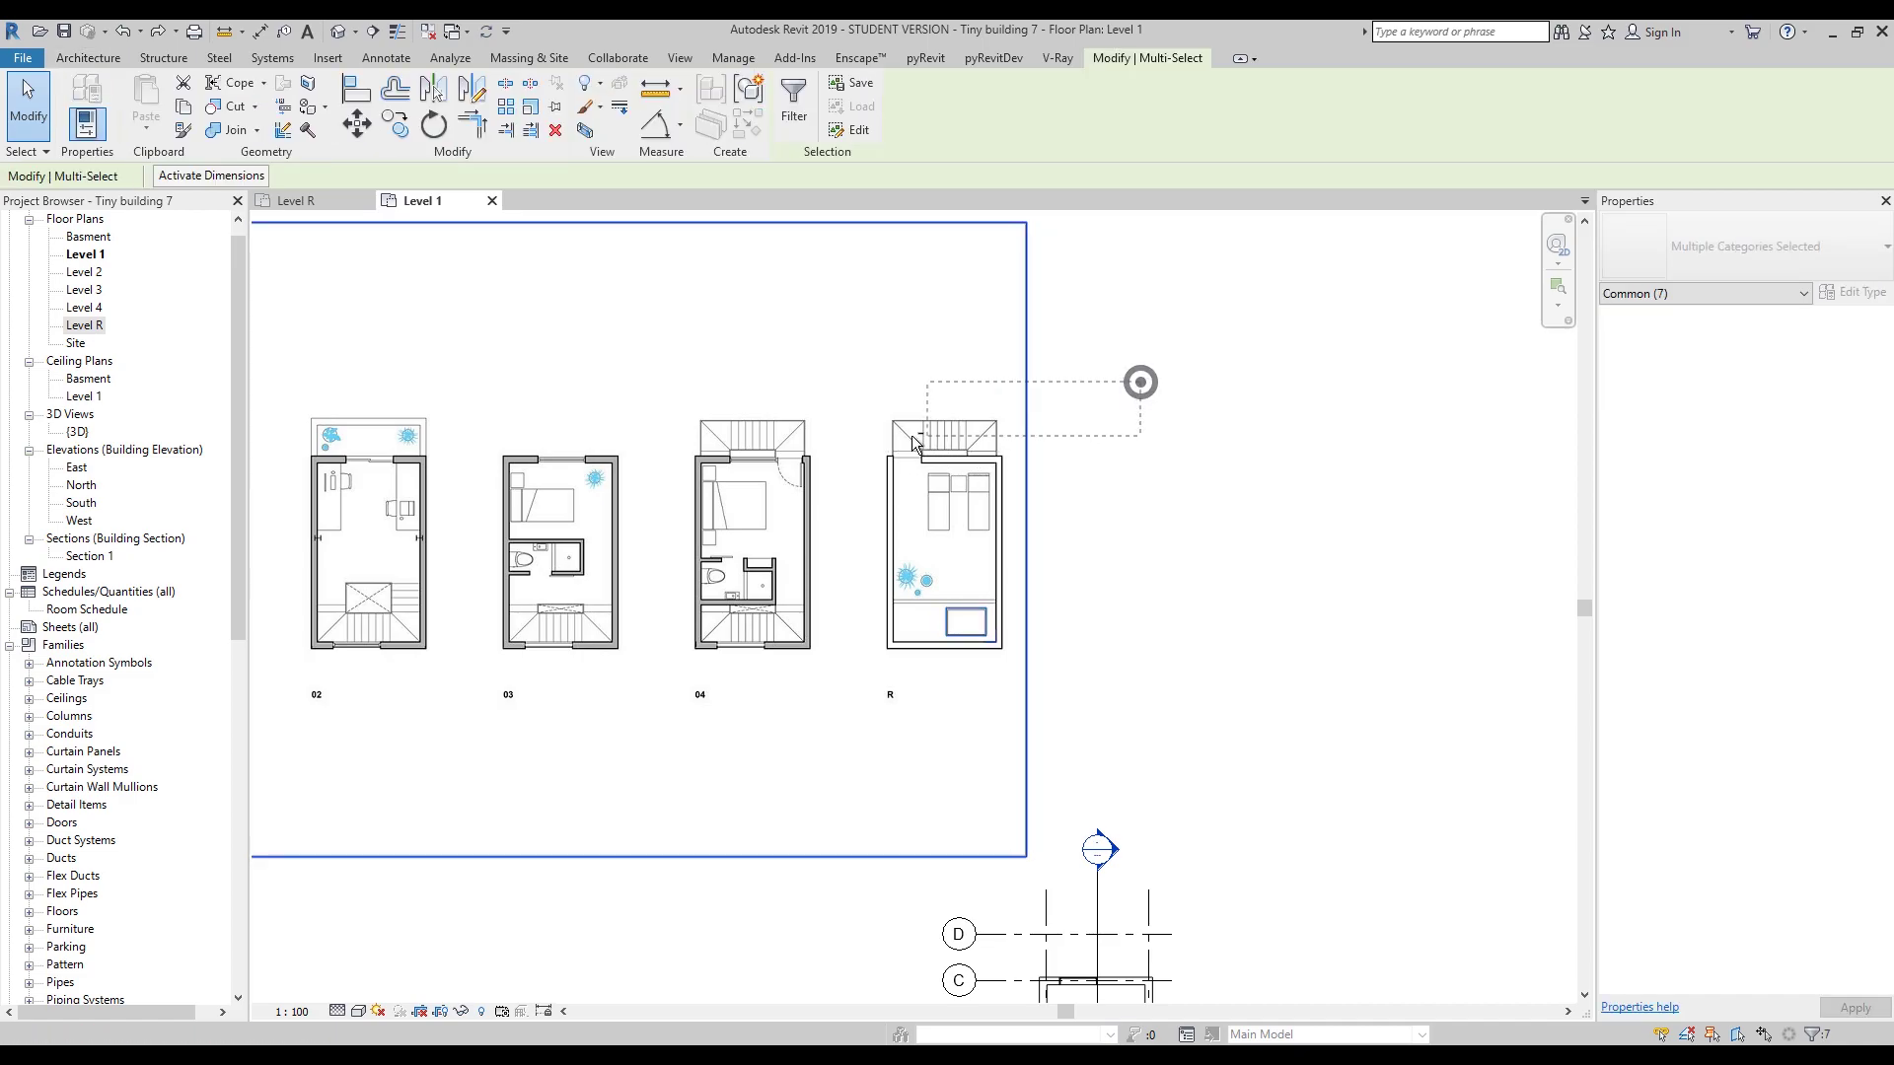
left_click_drag(1133, 384, 1027, 435)
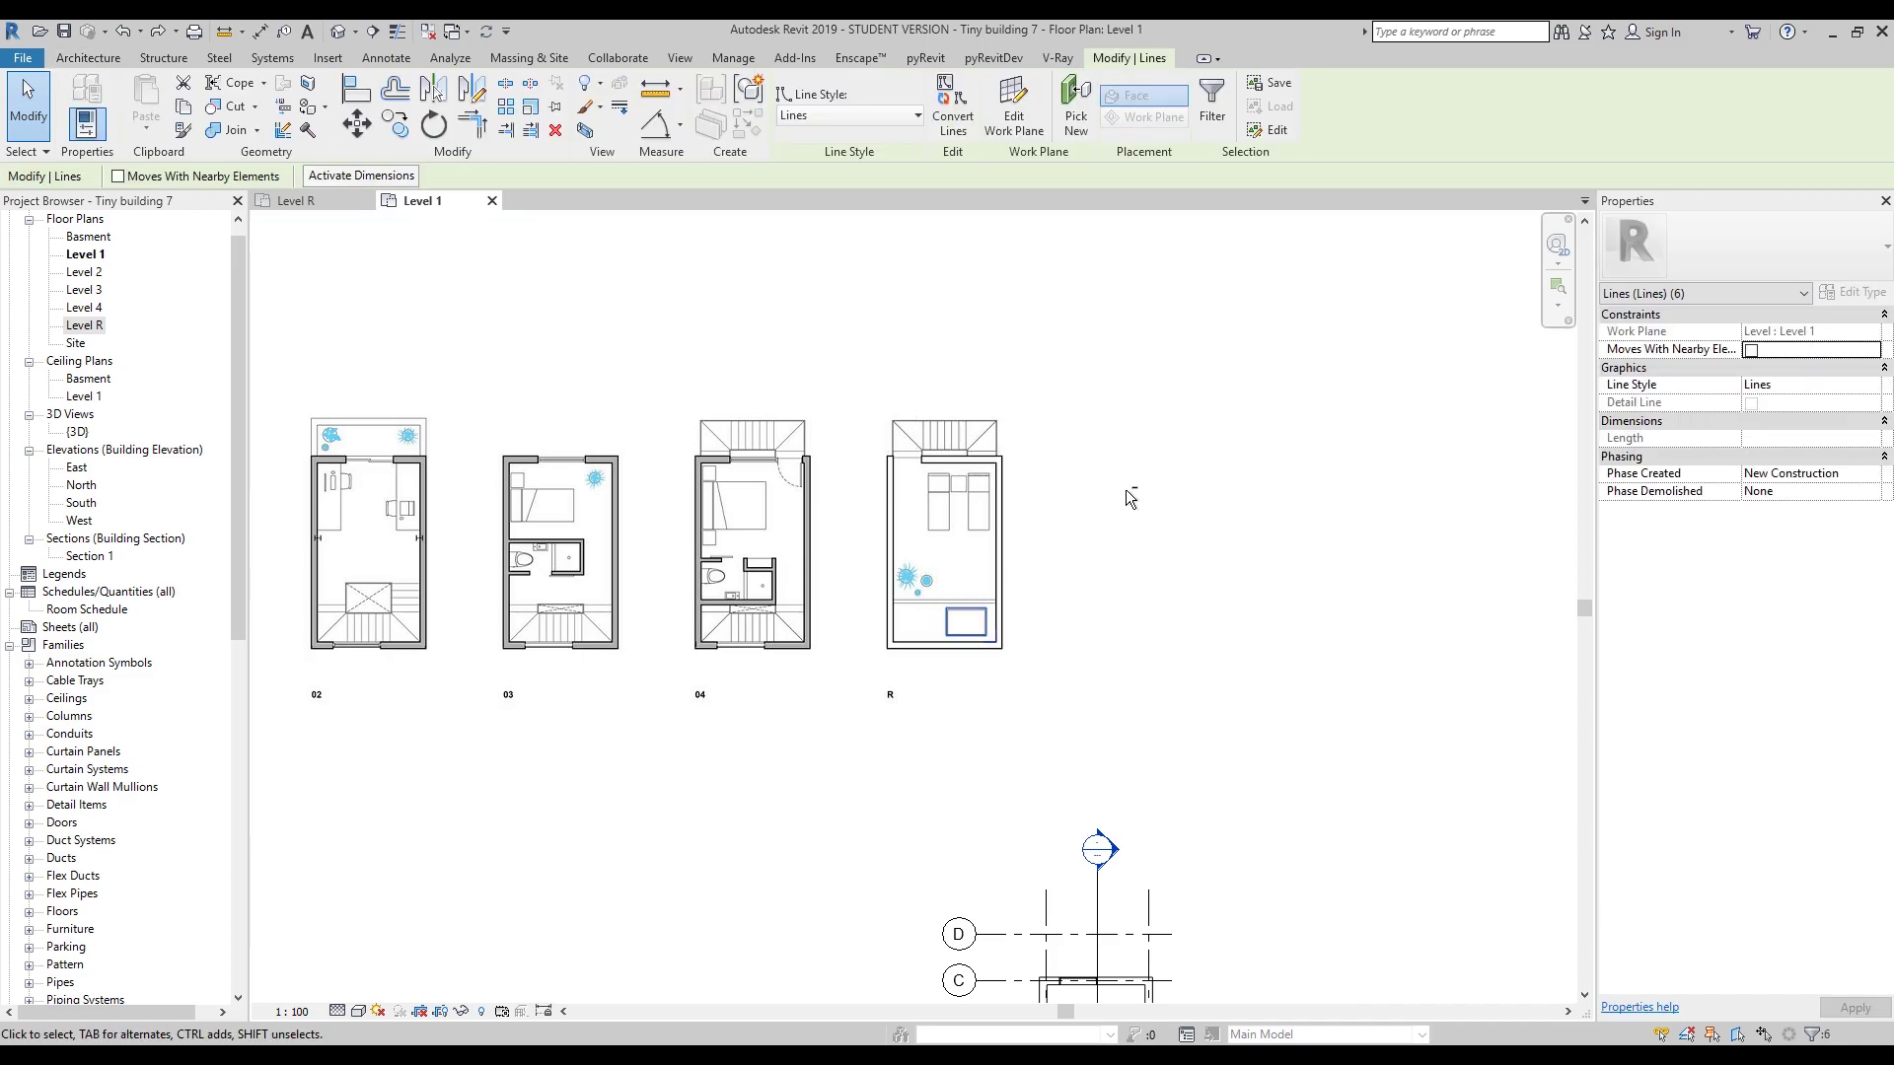
left_click(1130, 498)
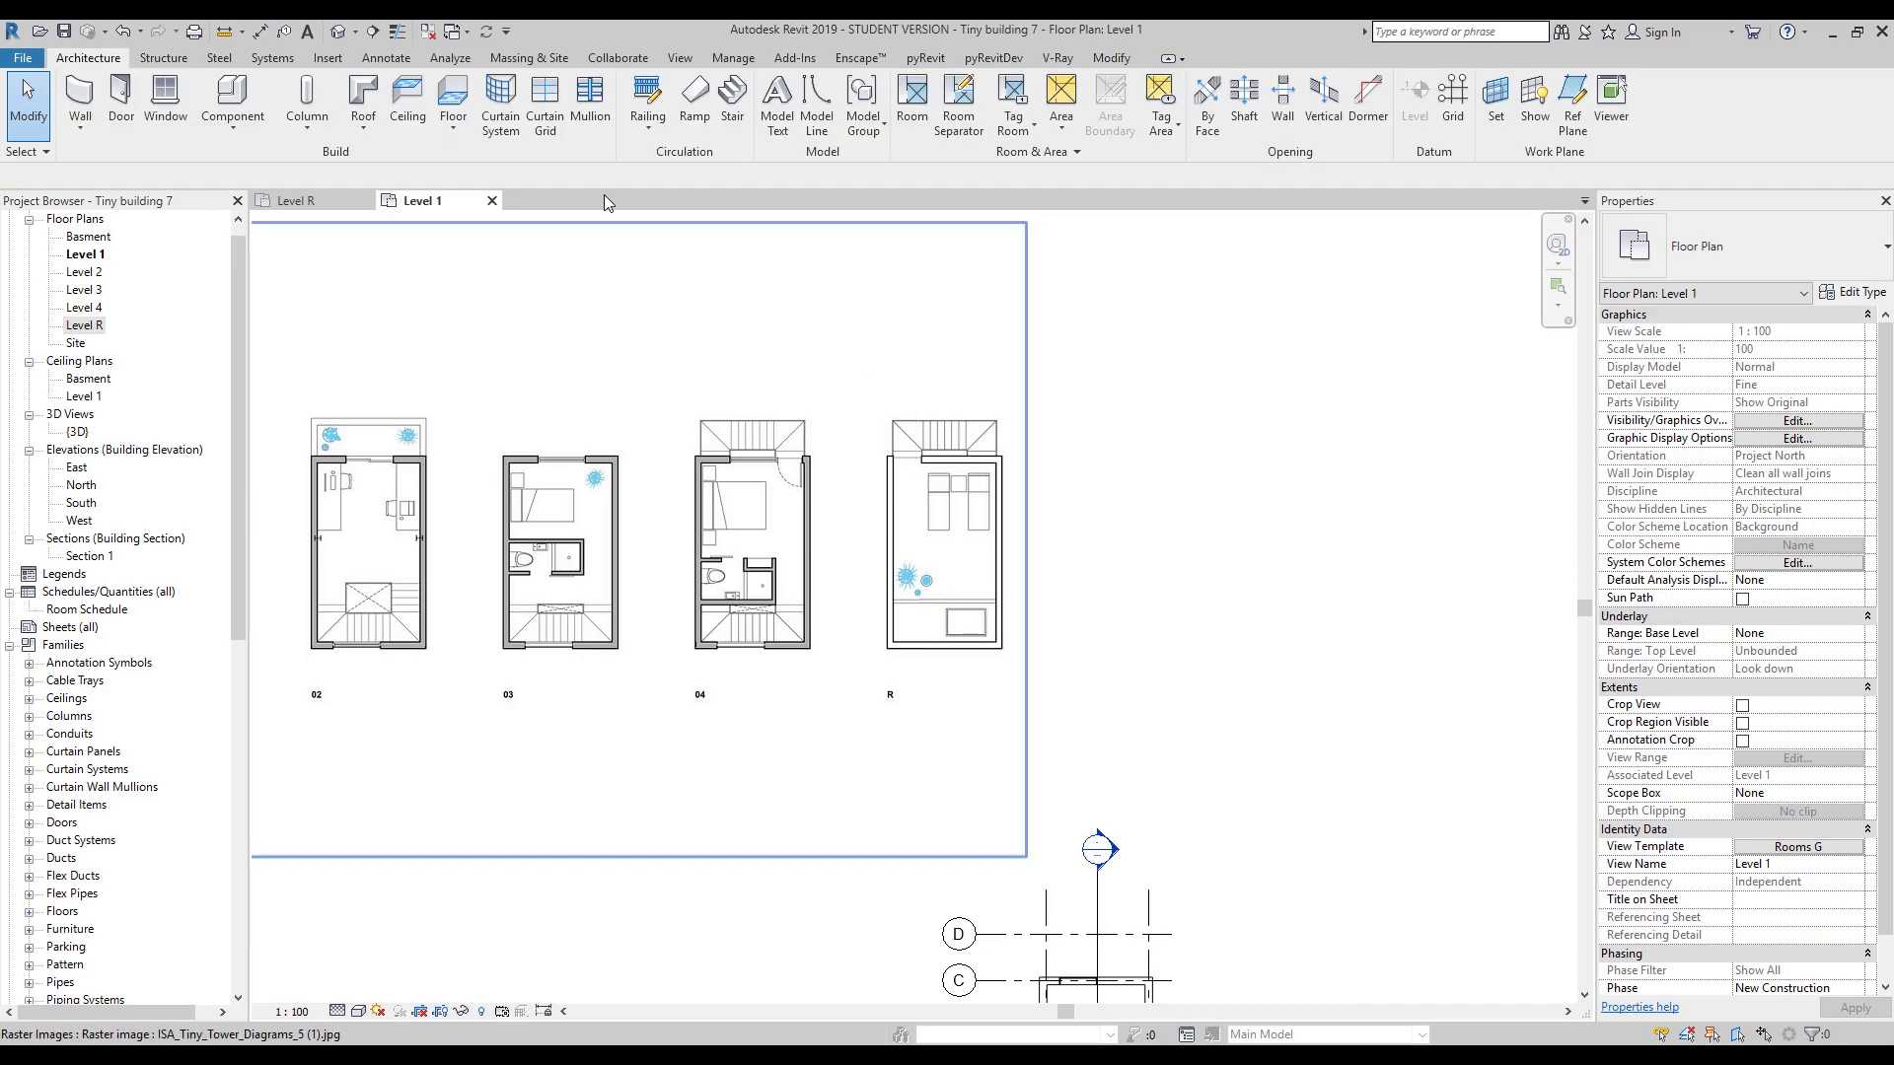
Paste the model lines into the Level R floor plan, in the empty area beside the building near grid A.
left_click(296, 201)
left_click_drag(1128, 718, 1307, 684)
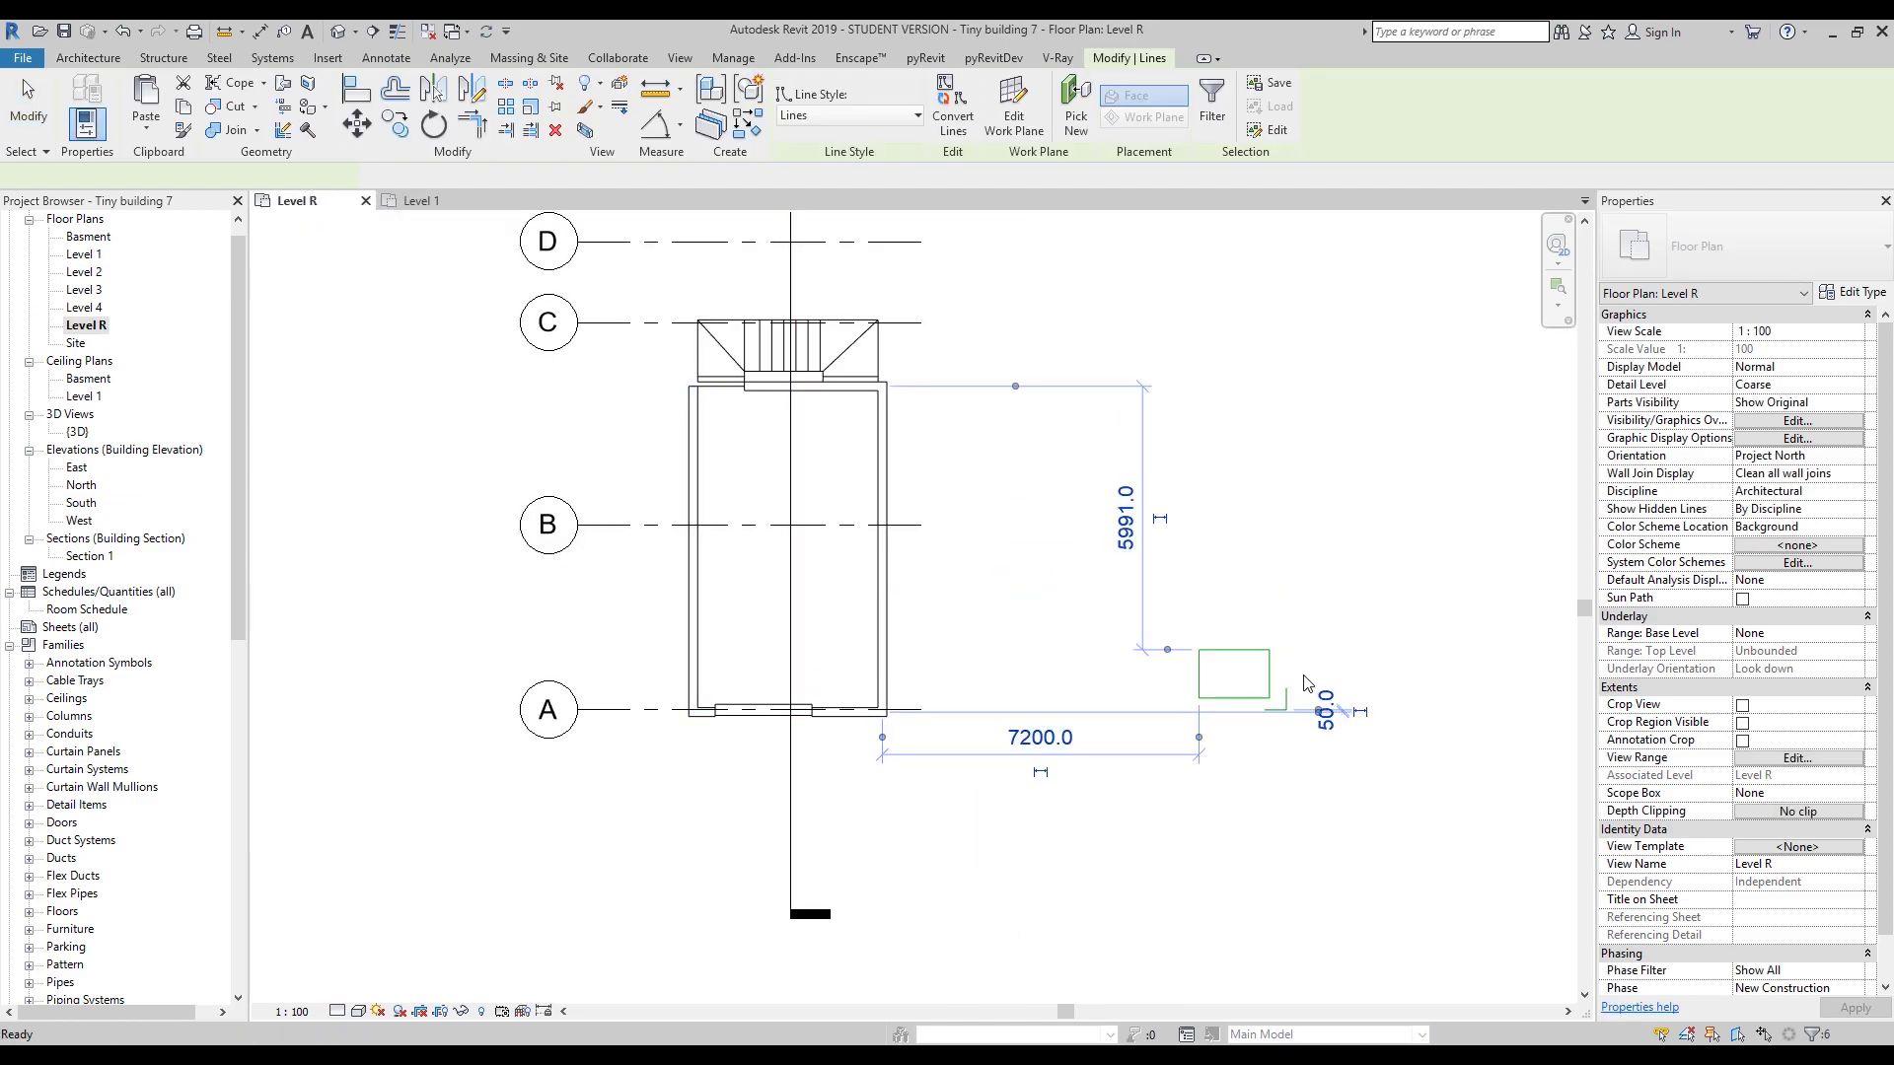
left_click(1307, 684)
Move the pasted rectangle using the corner lines' intersection as base point, onto the building's inner wall corner near grid A.
scroll(1307, 684, "up", 3)
left_click_drag(1004, 568, 1255, 740)
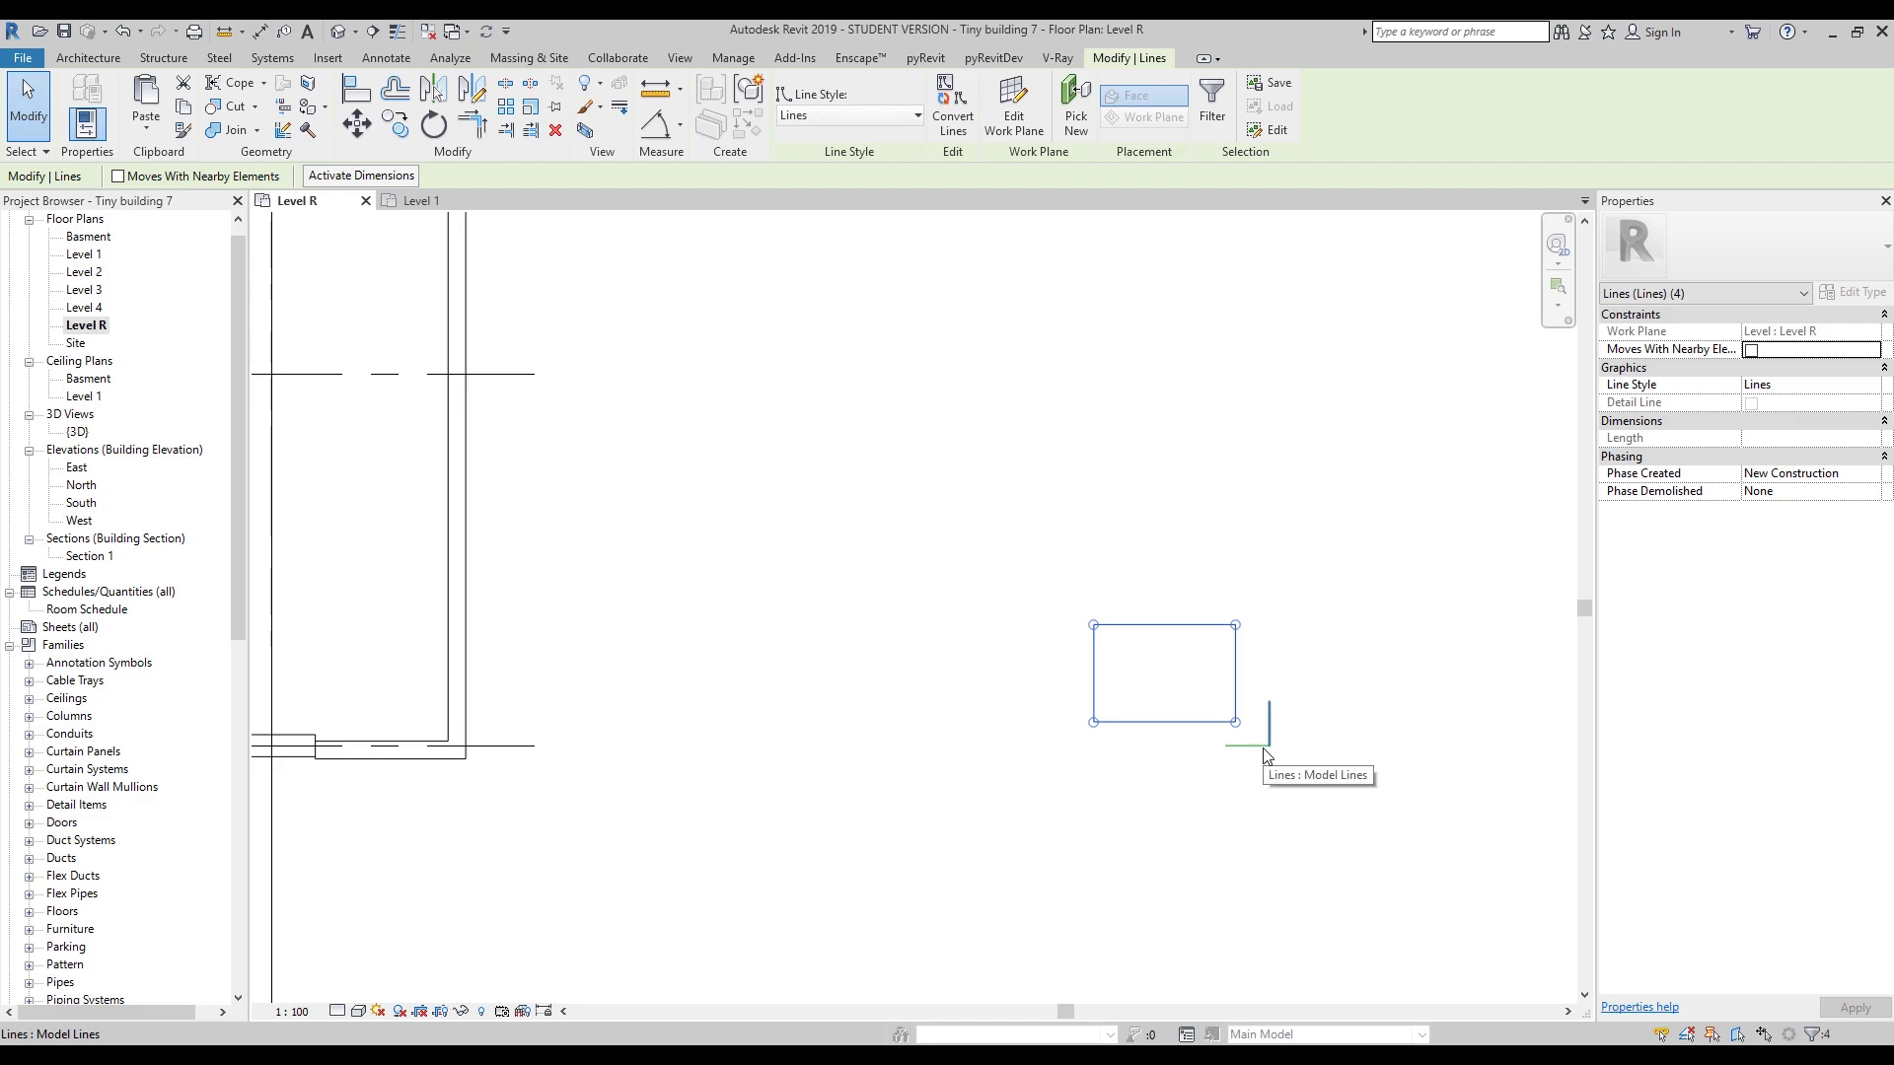
key("m")
key("v")
scroll(1272, 757, "up", 2)
left_click(1277, 772)
scroll(921, 655, "down", 2)
scroll(605, 743, "up", 3)
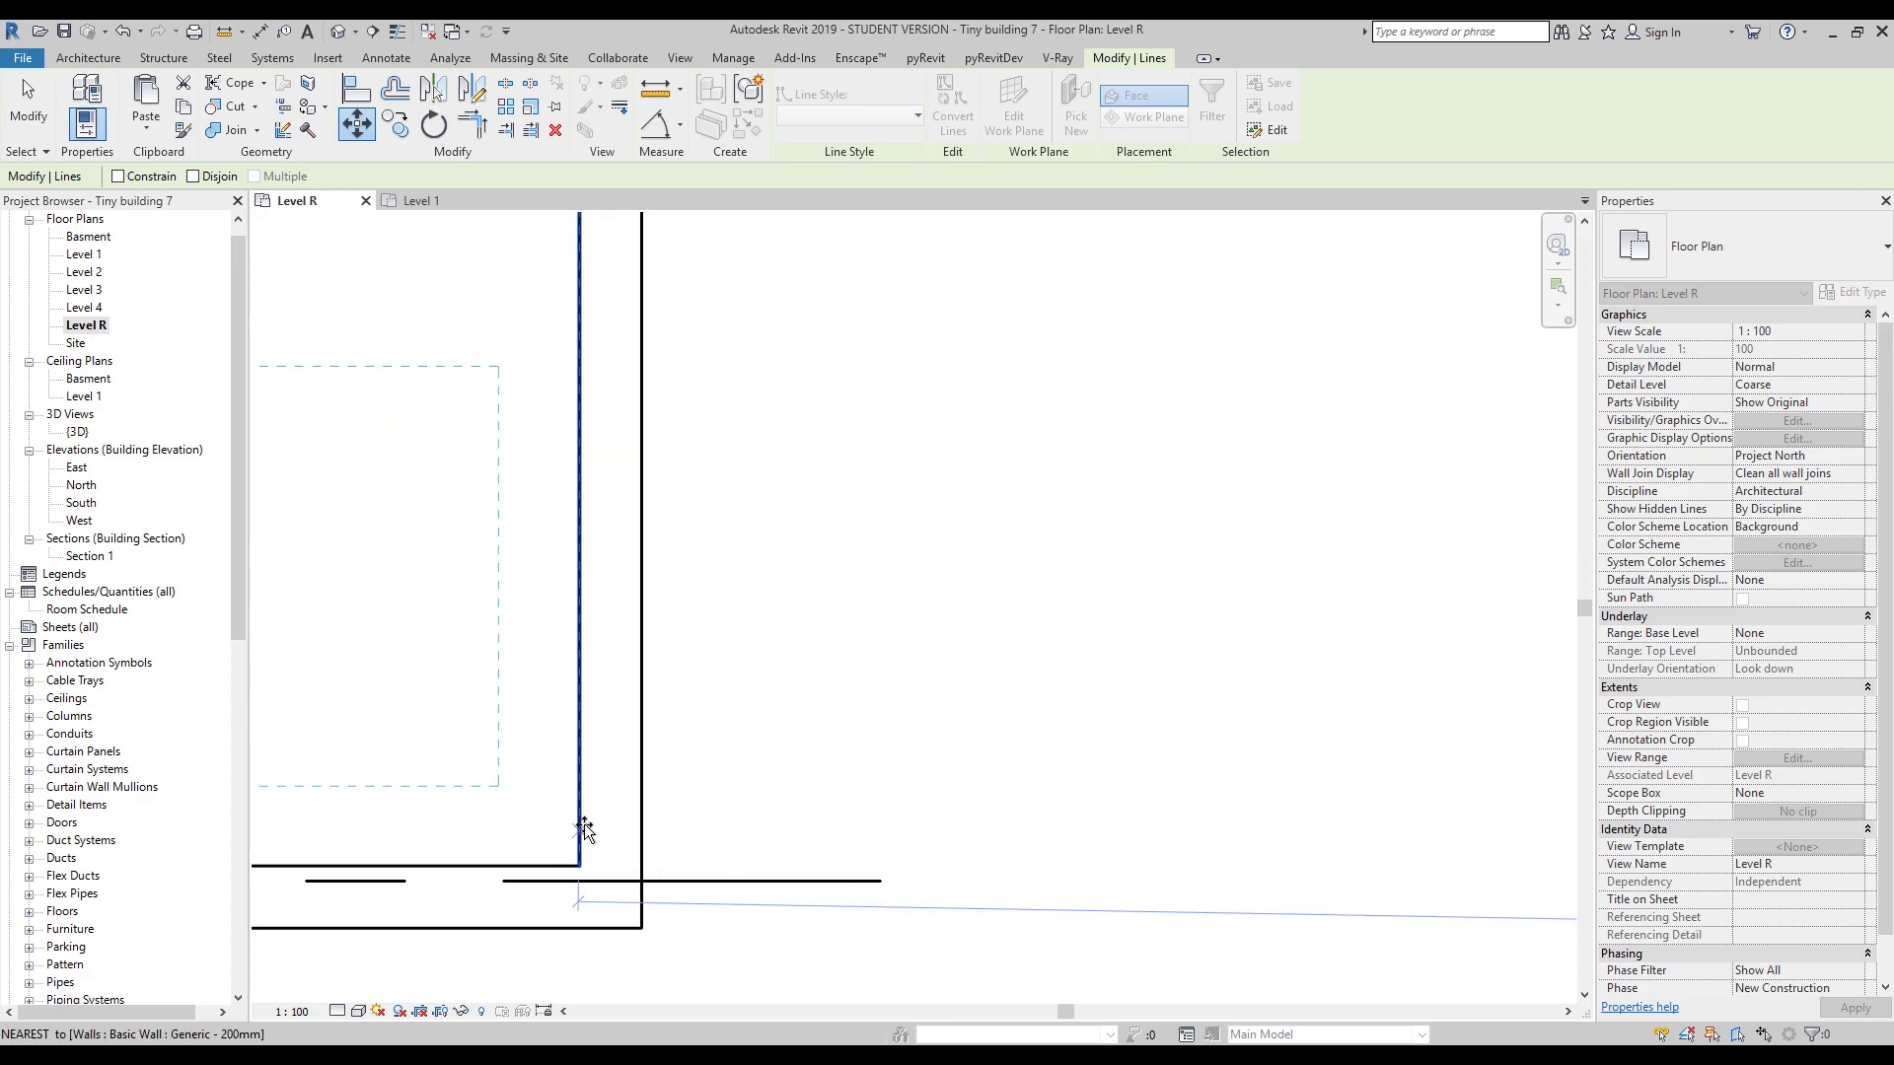
left_click(579, 866)
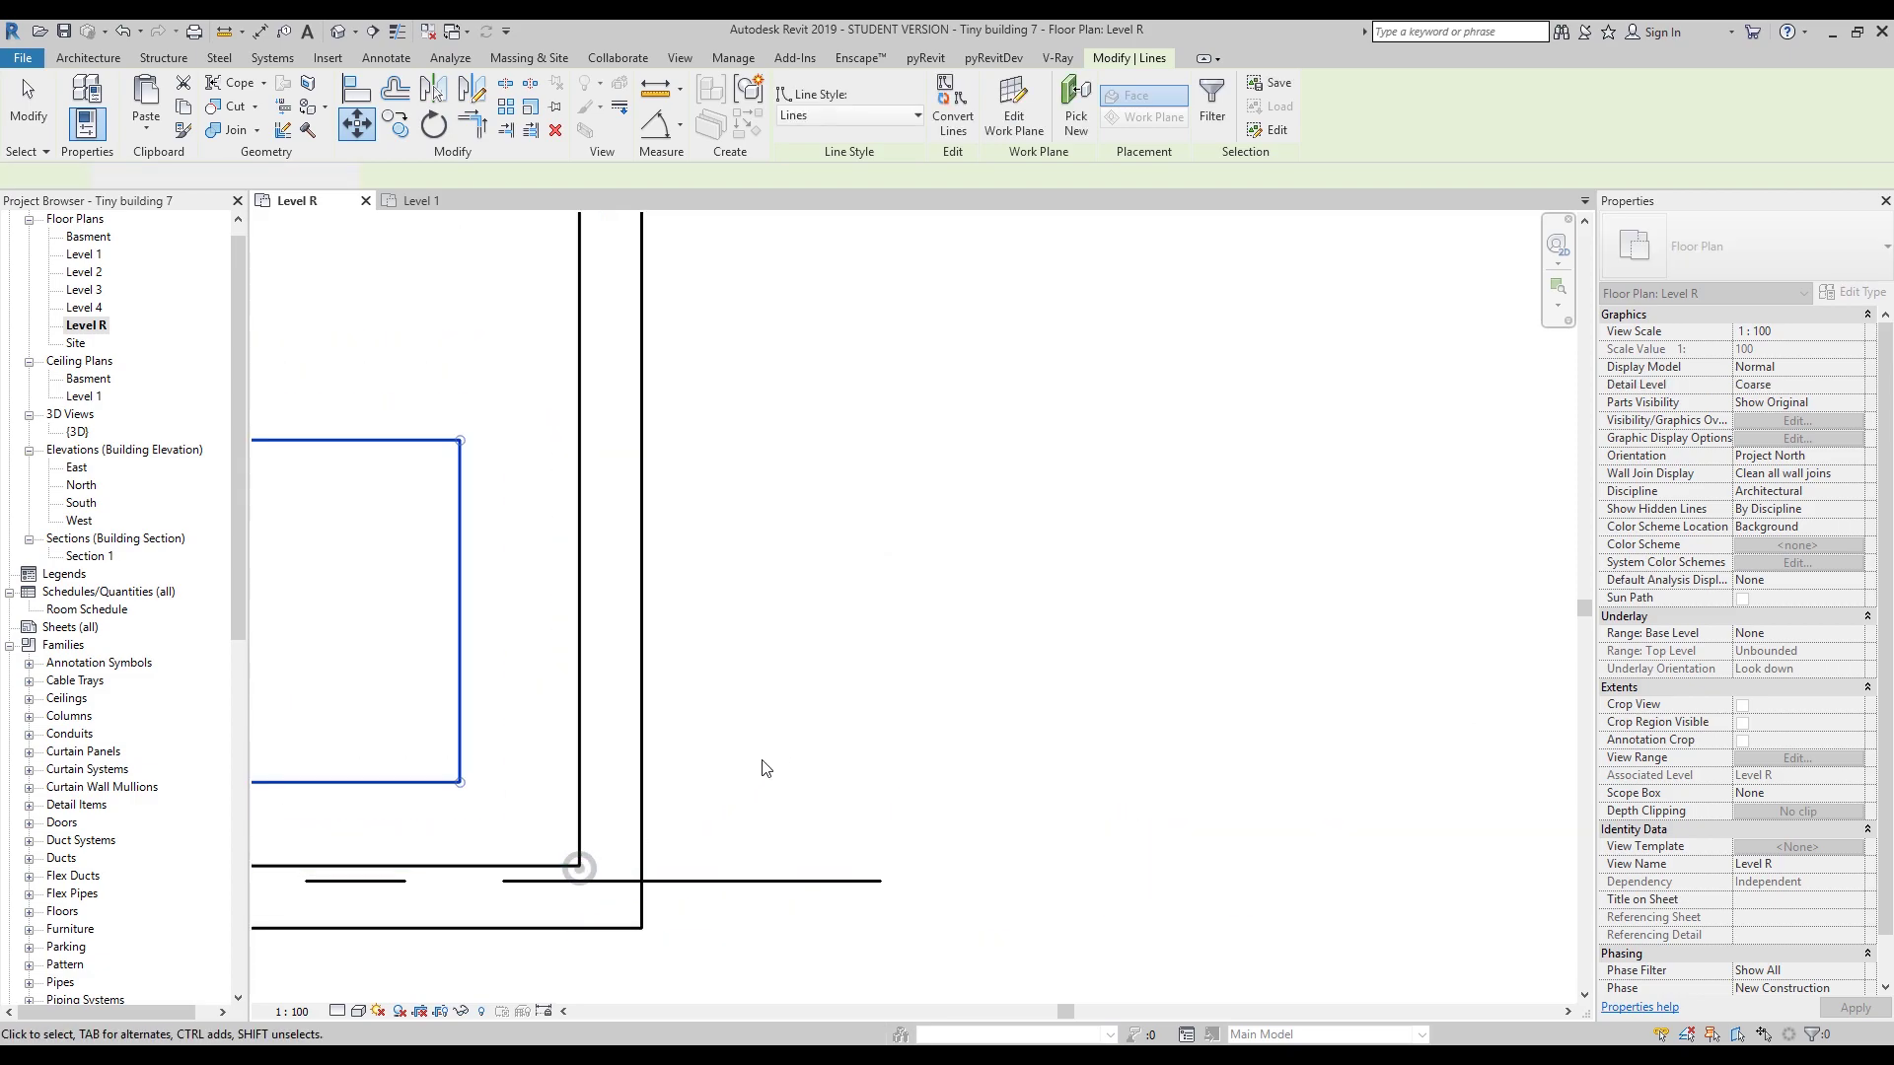
key("Escape")
Delete the two leftover corner lines beside the building on Level R.
scroll(804, 697, "down", 4)
left_click_drag(1149, 592, 1391, 790)
key("Delete")
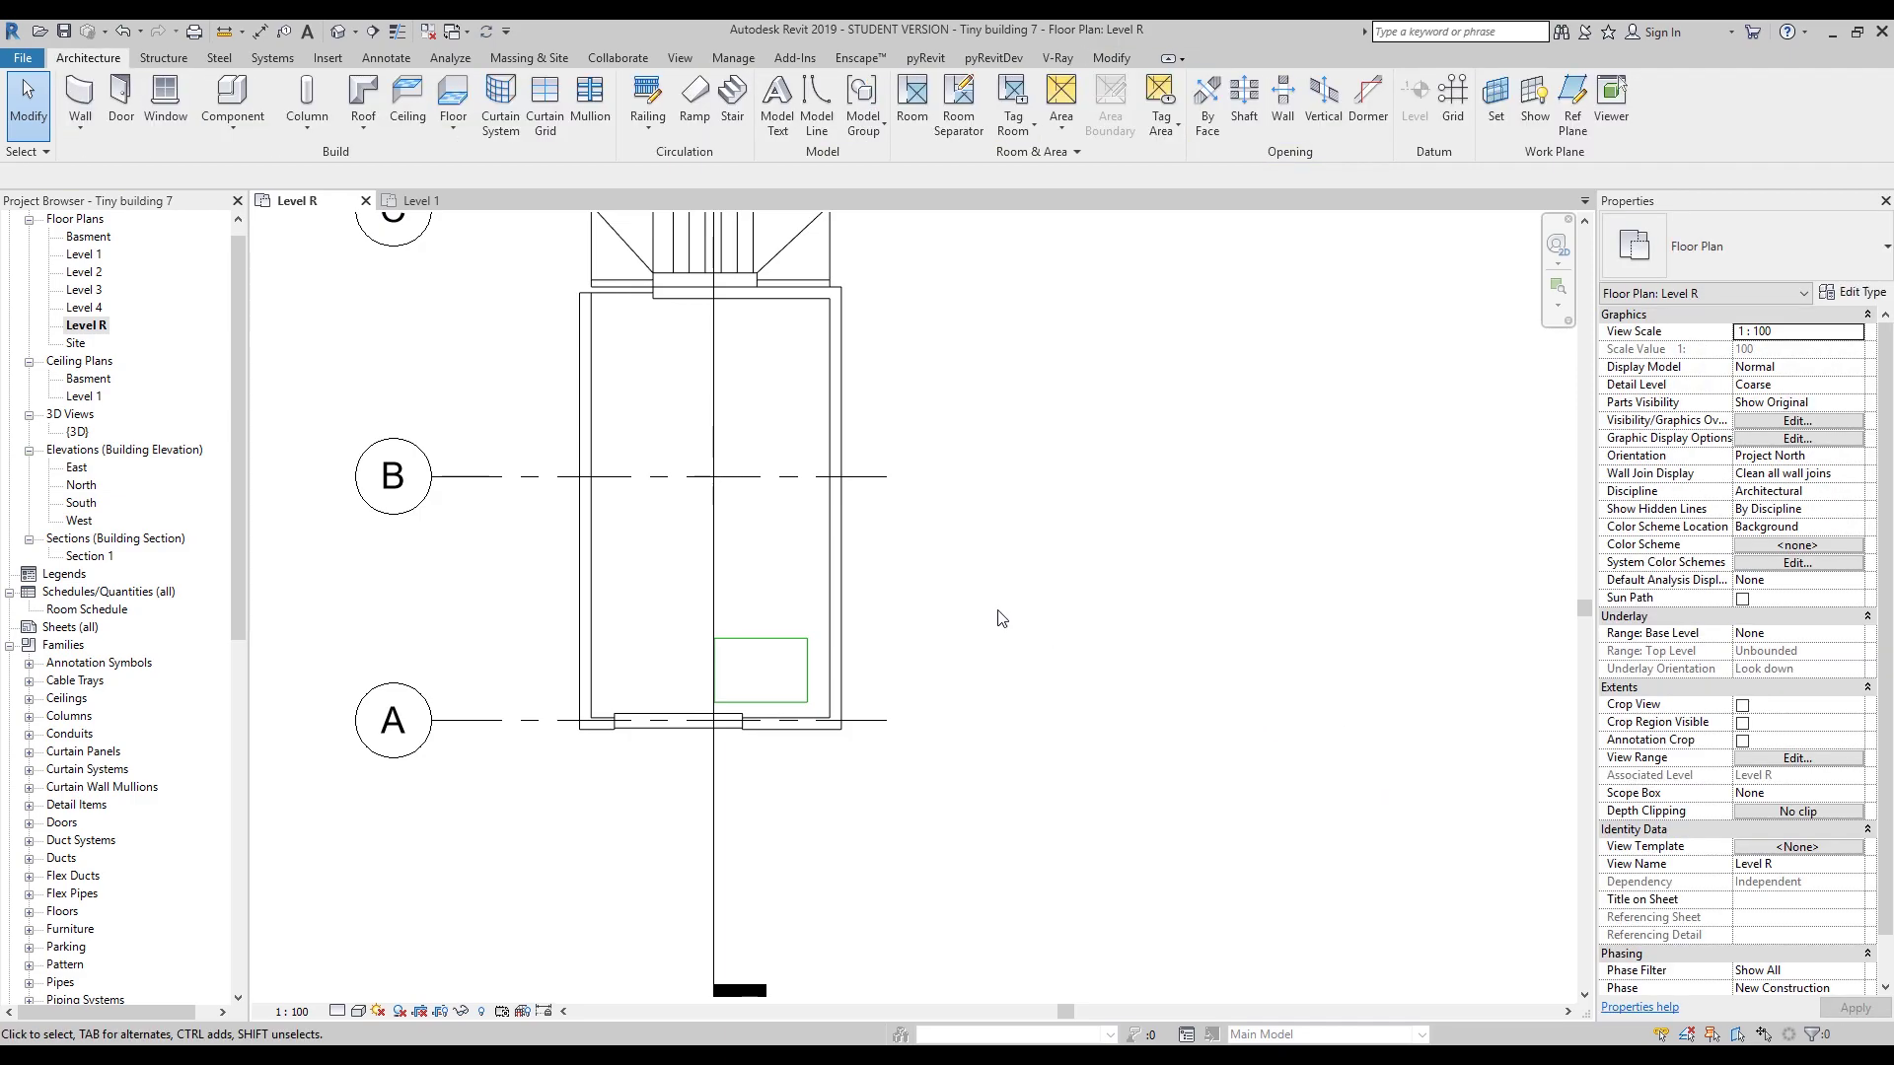
Temporarily hide the Section 1 line that crosses the building in the Level R floor plan.
scroll(897, 649, "up", 3)
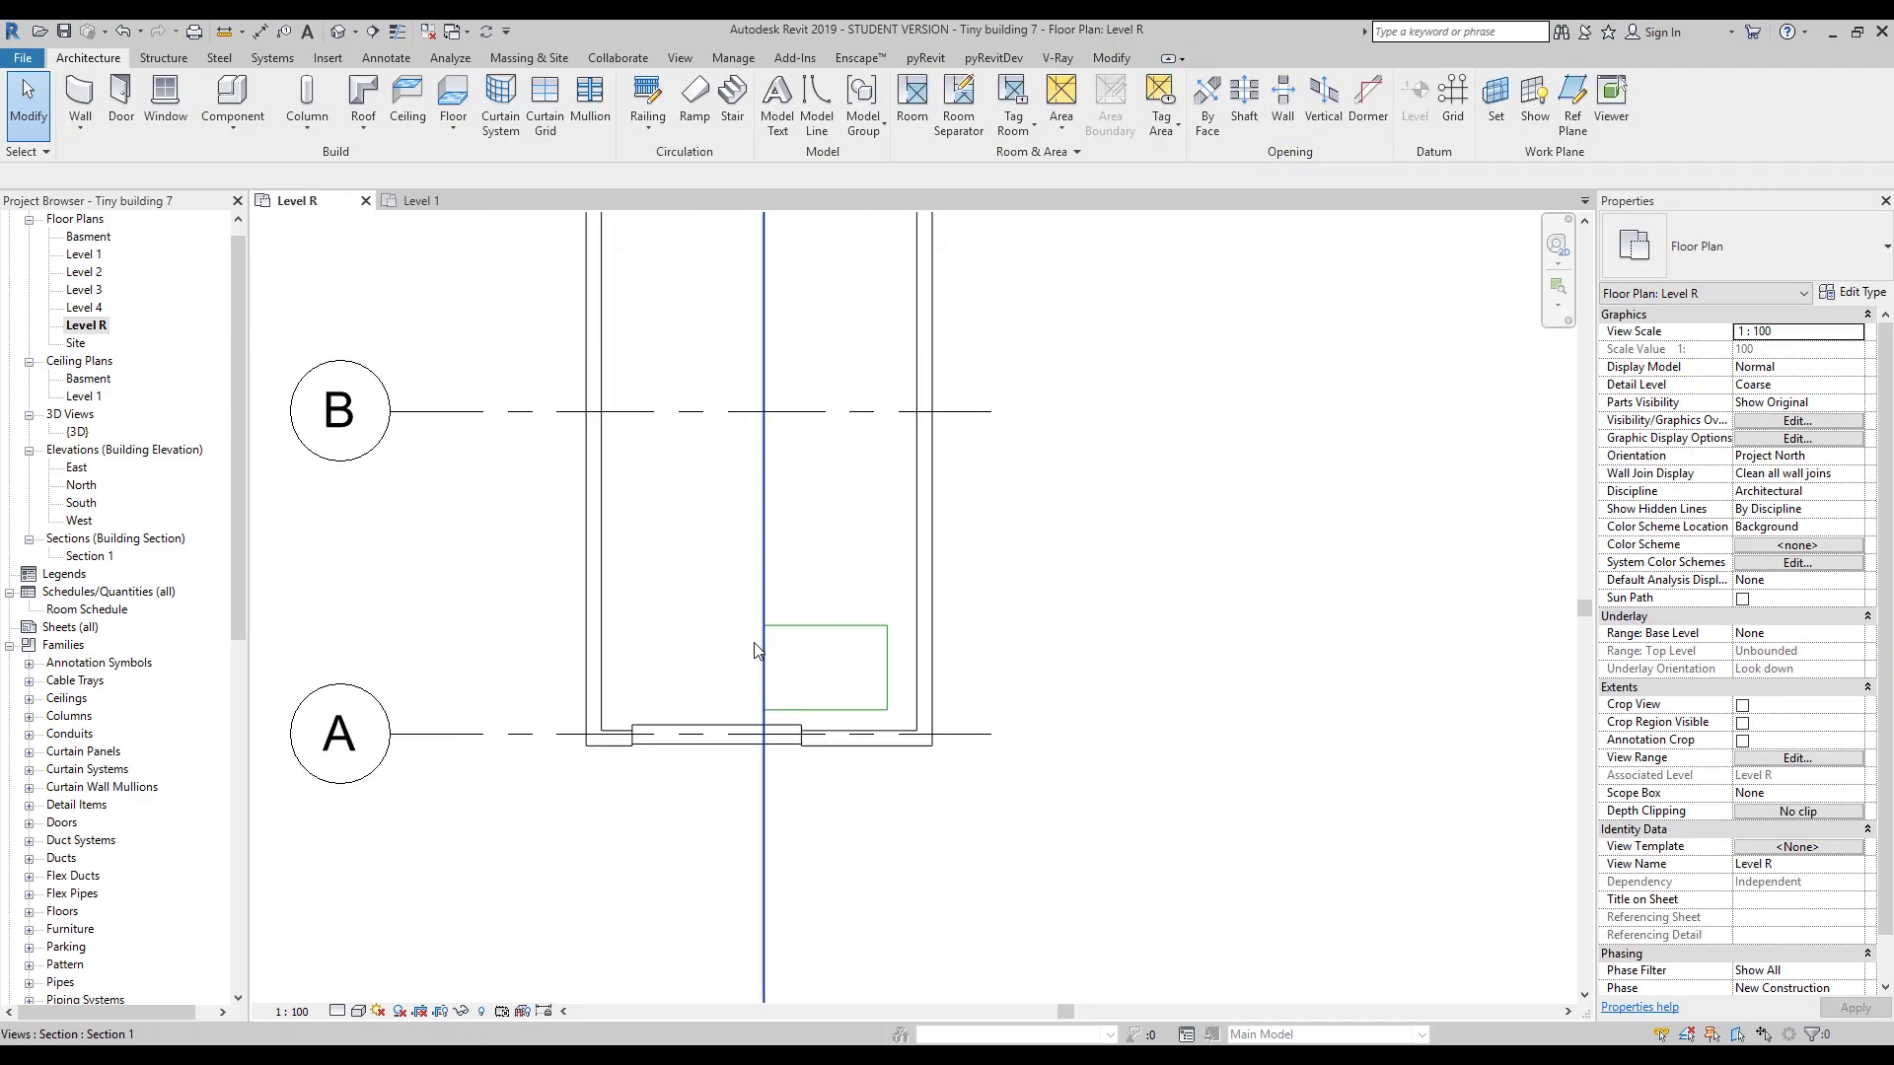
left_click(759, 819)
scroll(866, 790, "down", 4)
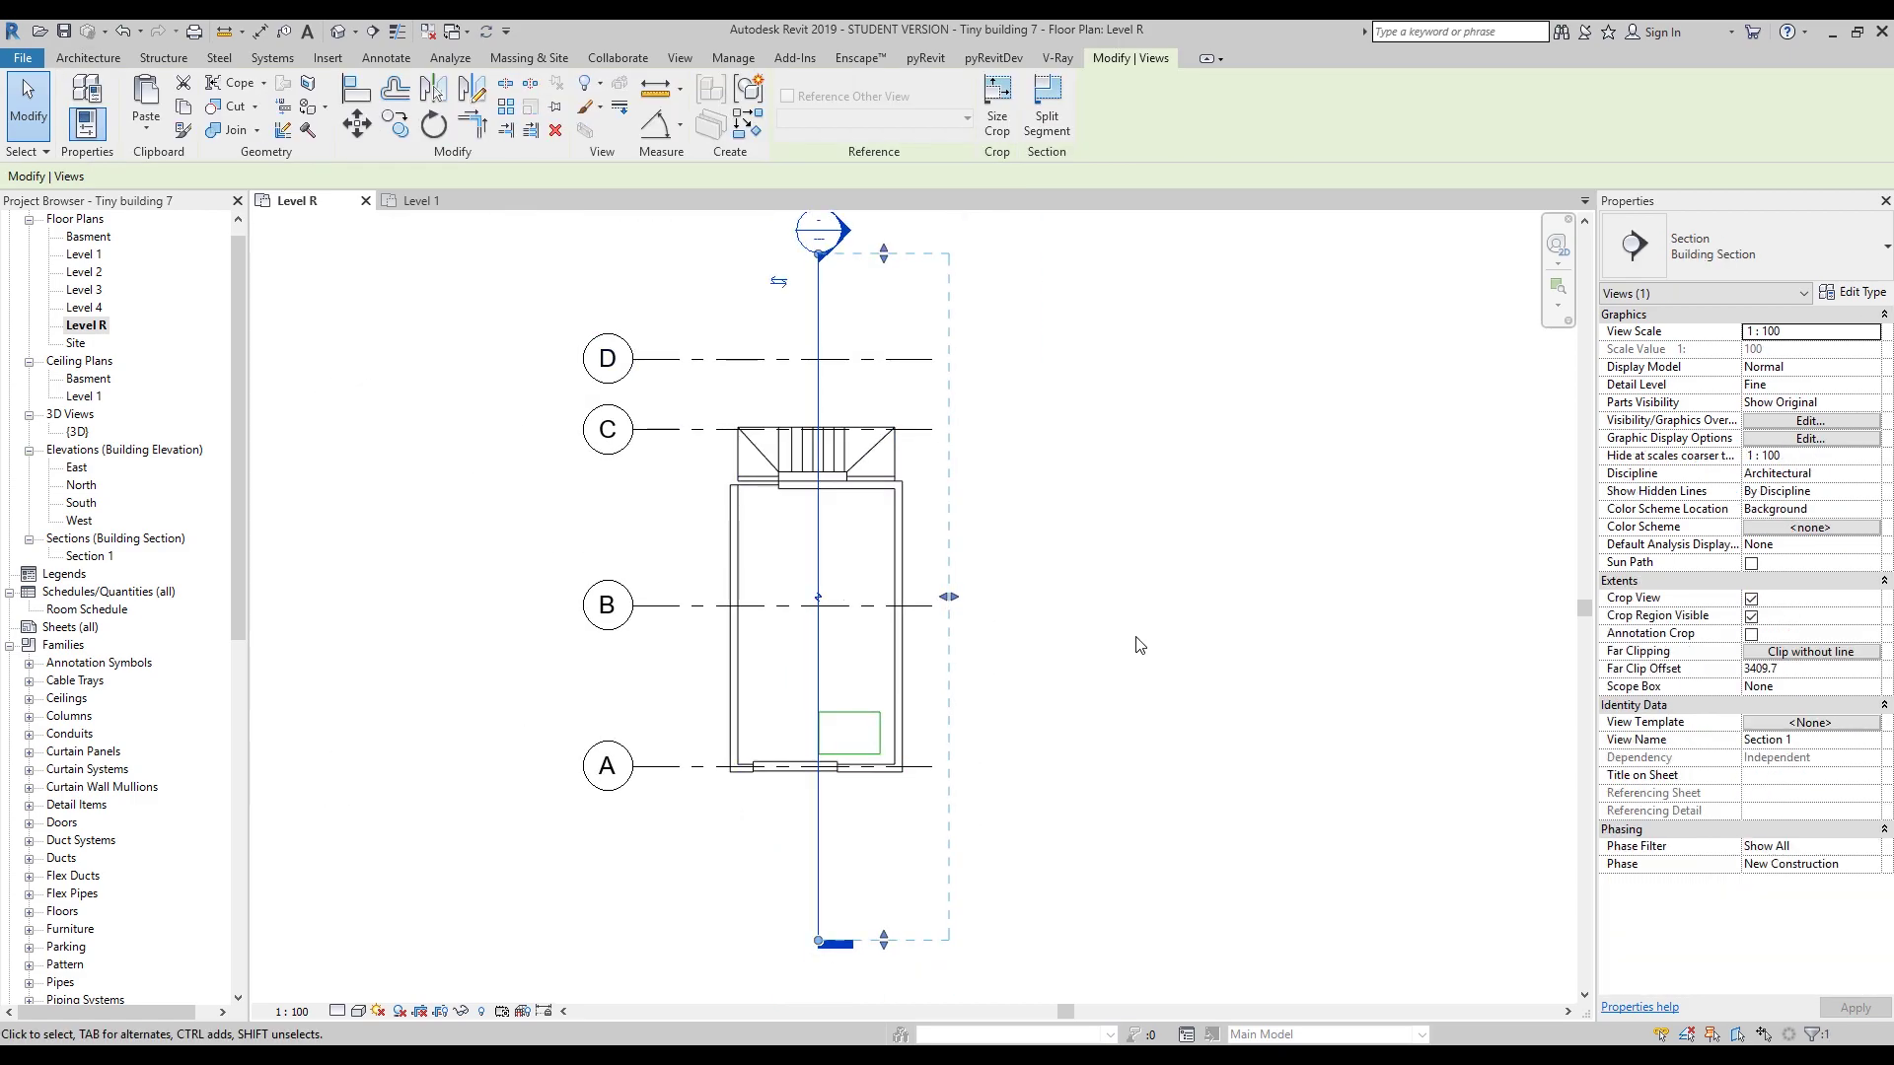
key("h")
key("h")
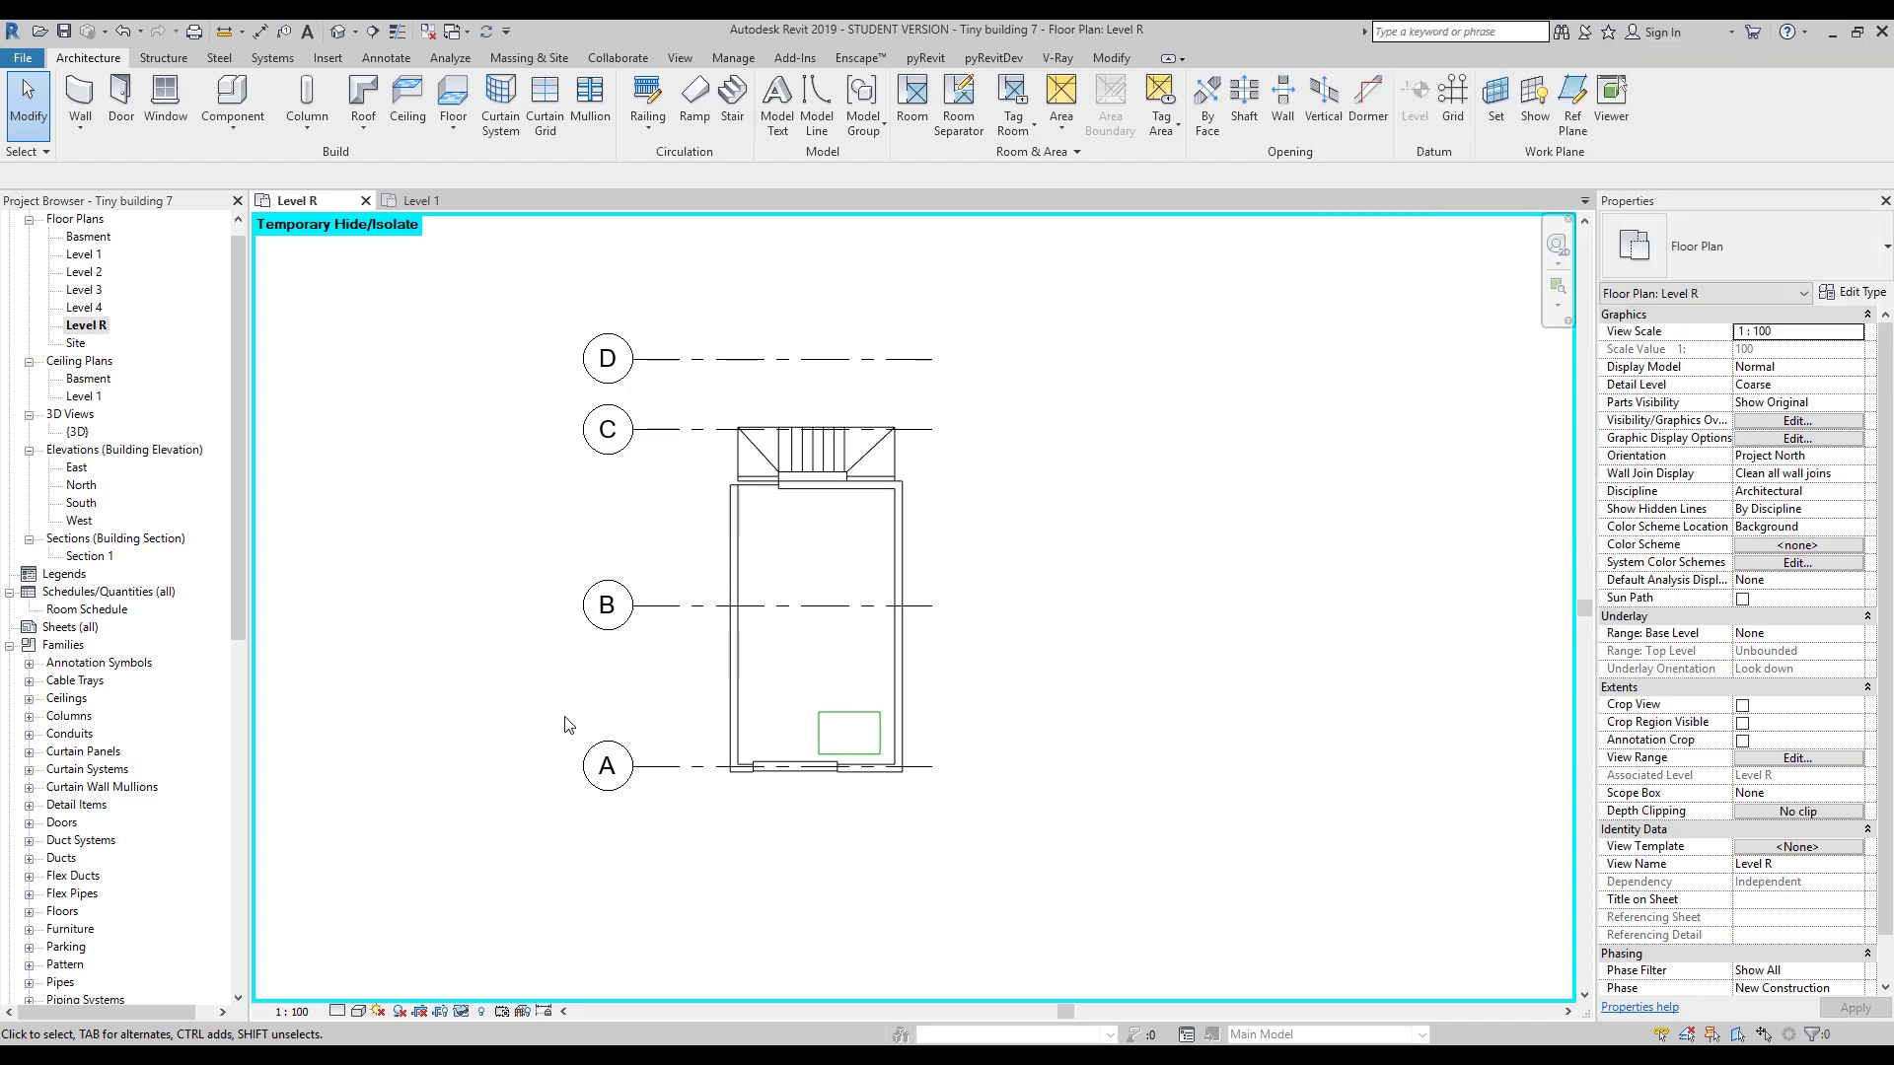
middle_click_drag(766, 752, 799, 613)
scroll(838, 604, "up", 5)
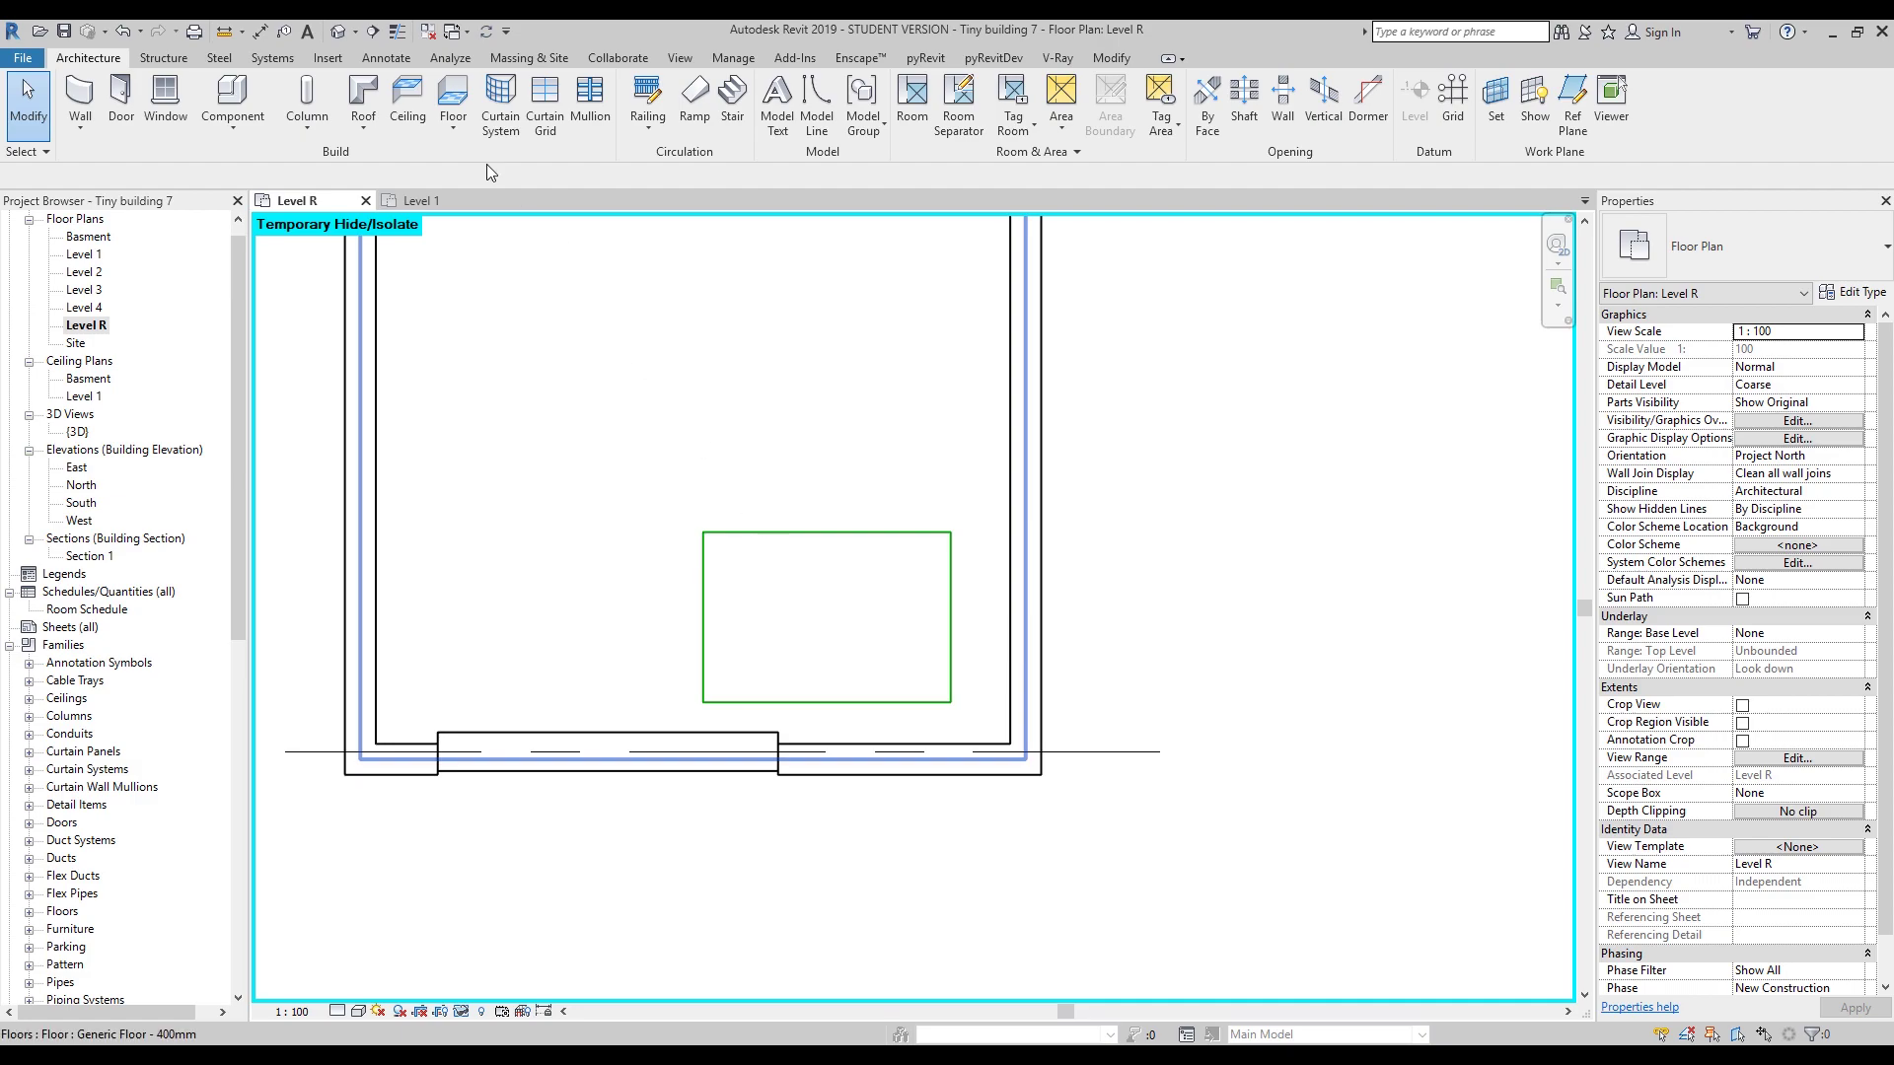
Start a roof by footprint on Level R using the Sloped Glazing type.
left_click(367, 107)
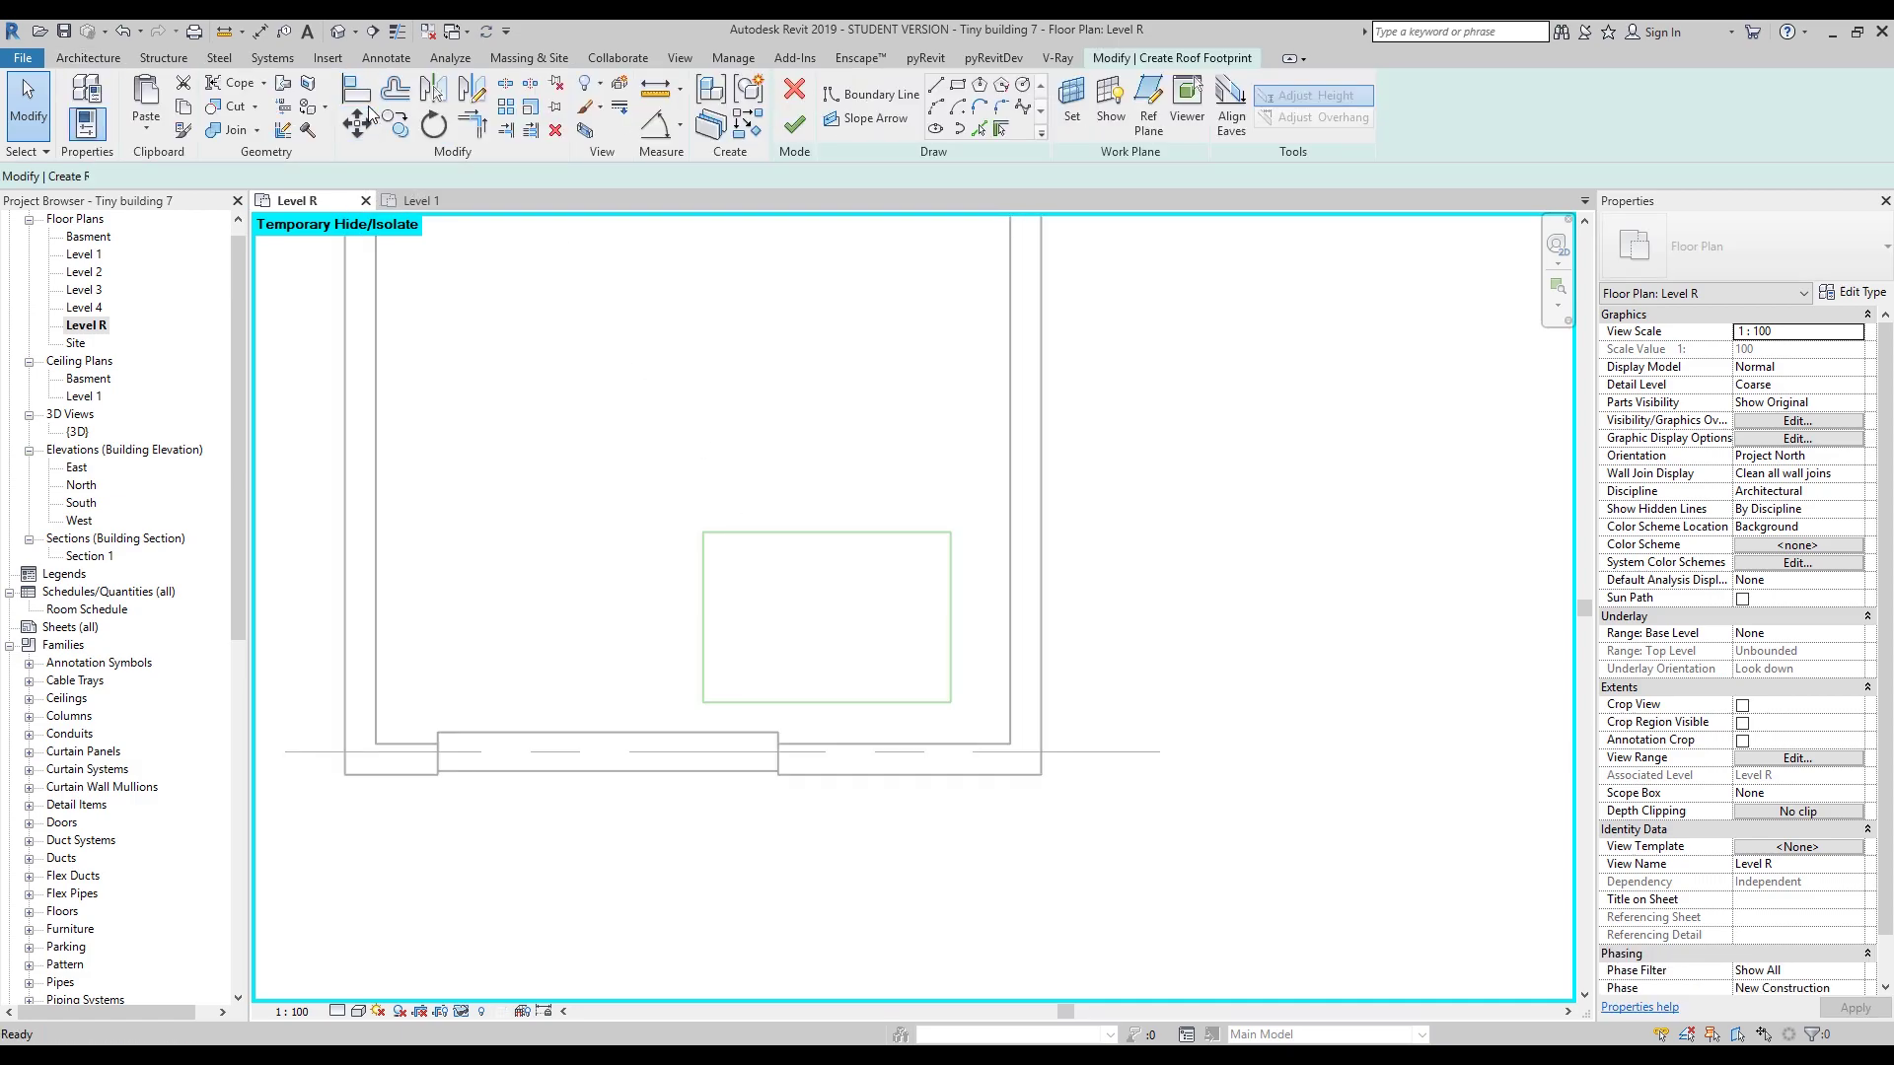
left_click(1729, 254)
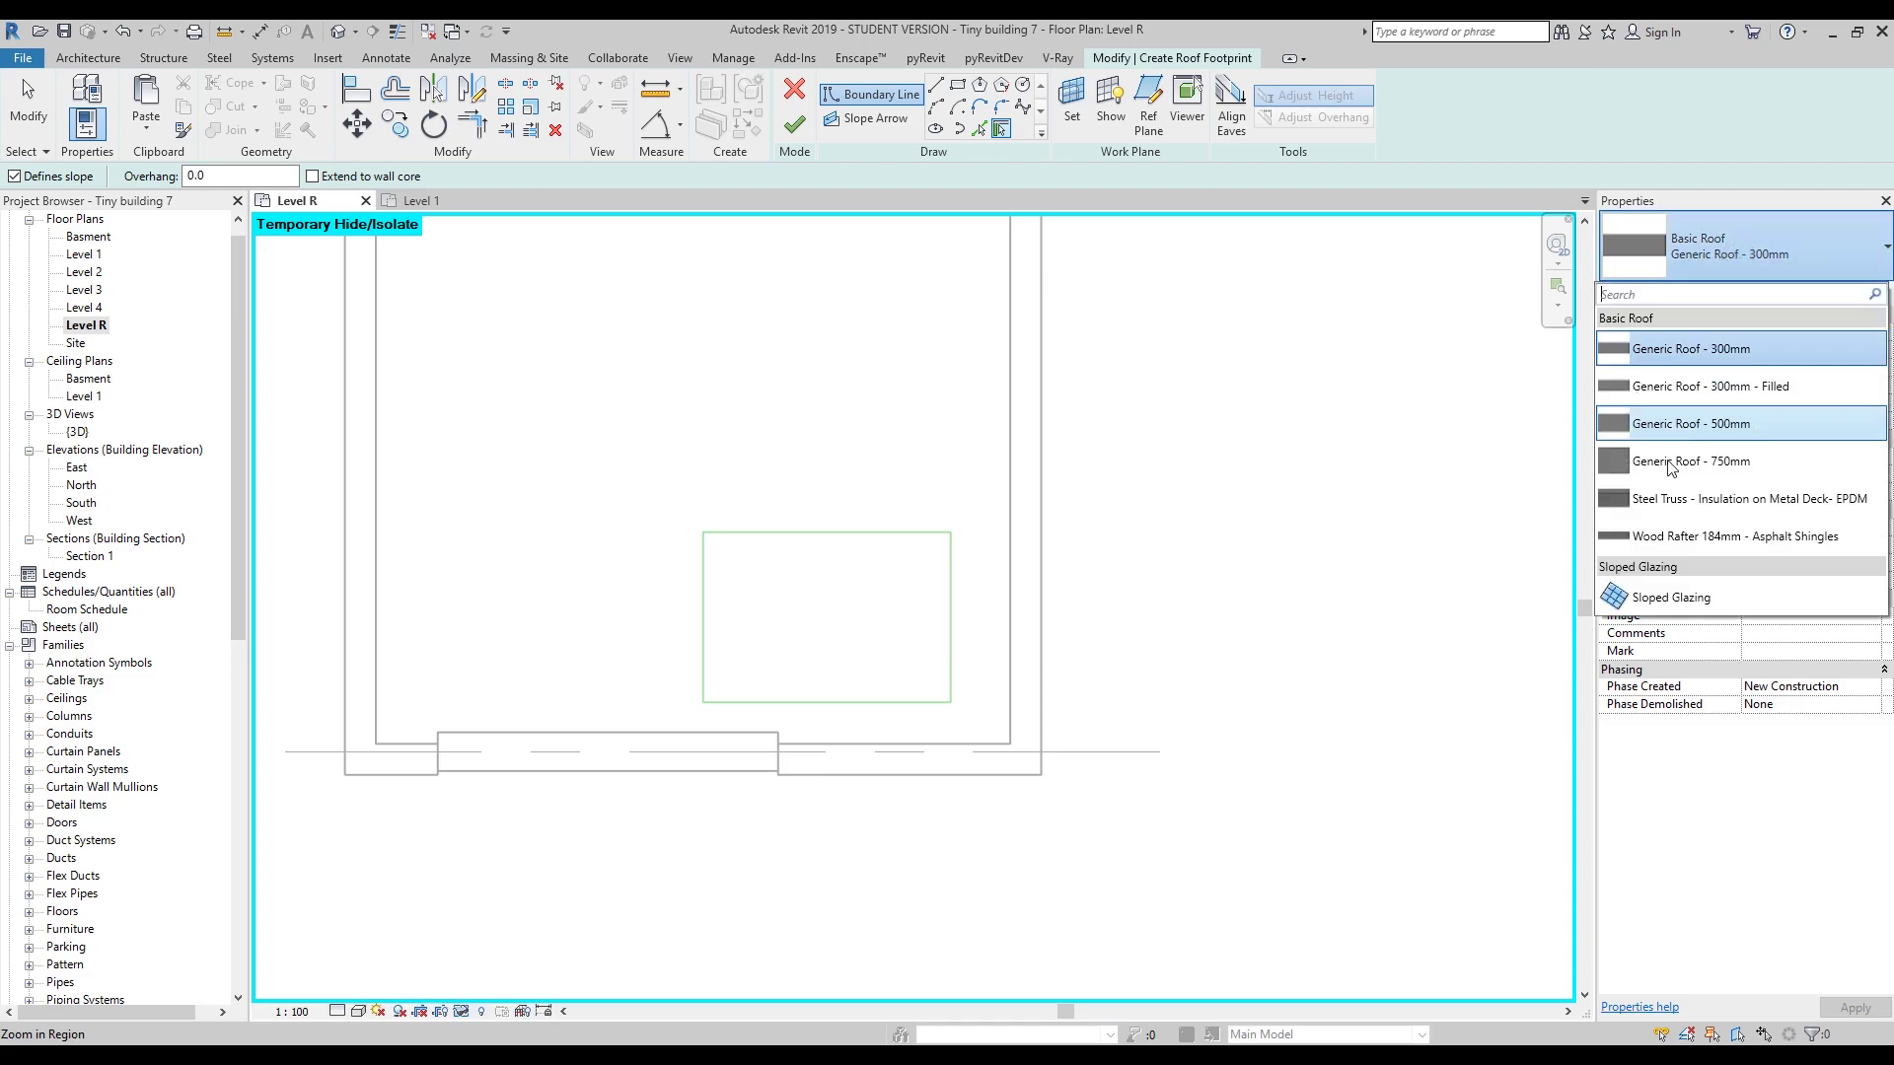
left_click(1674, 599)
middle_click_drag(1228, 427, 1184, 415)
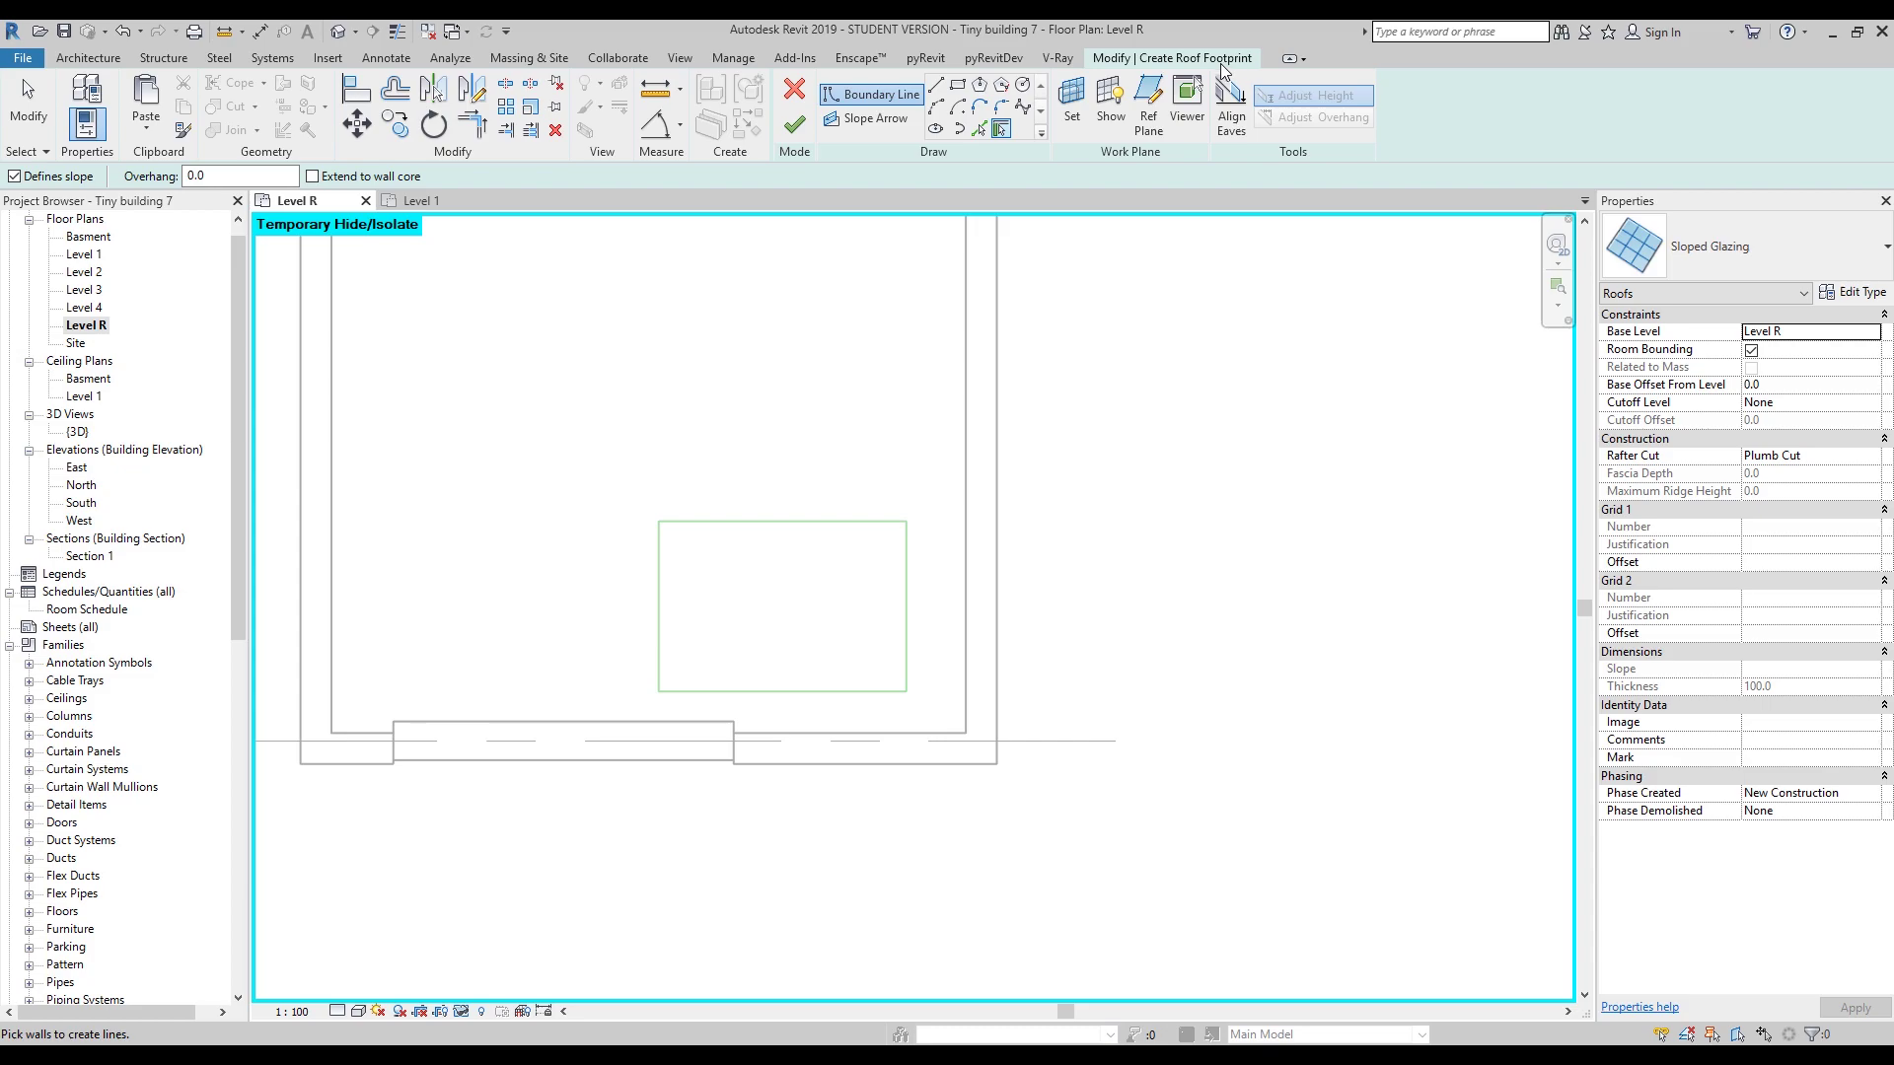
left_click(90, 57)
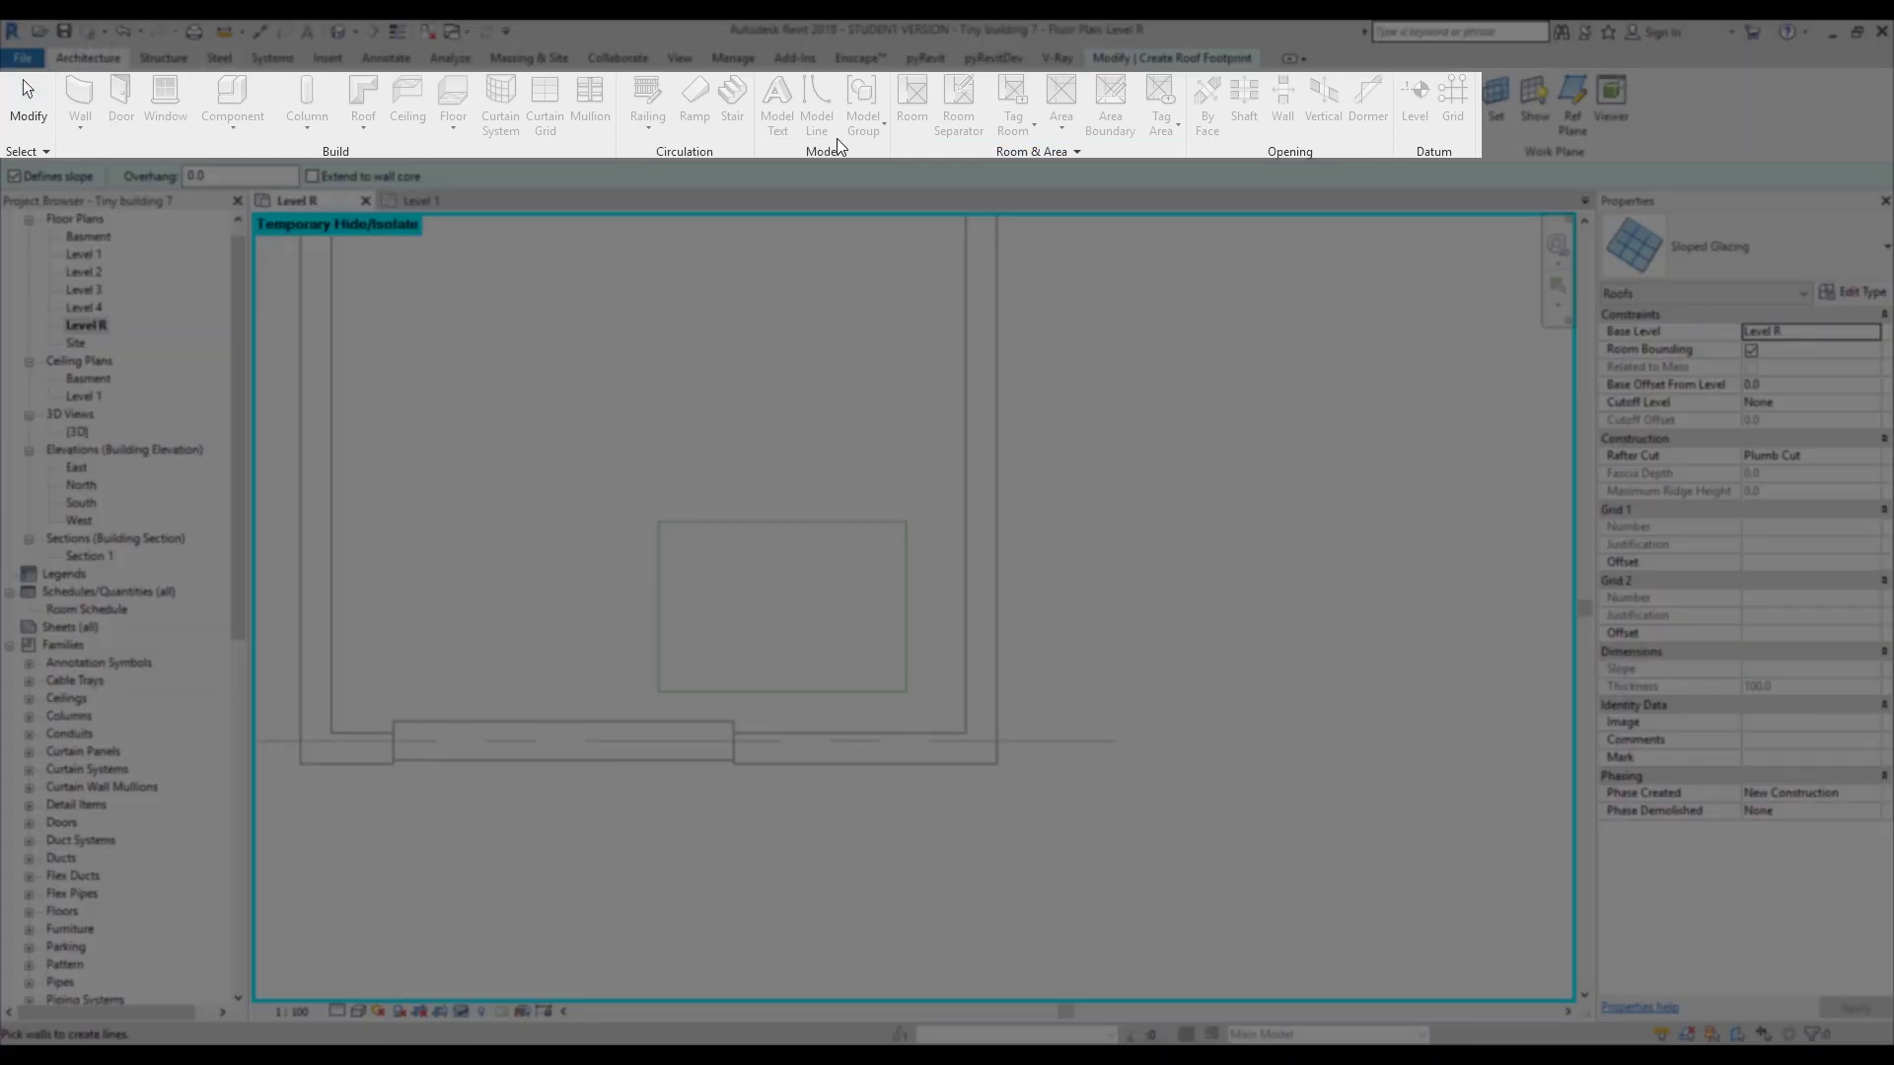
left_click(1148, 61)
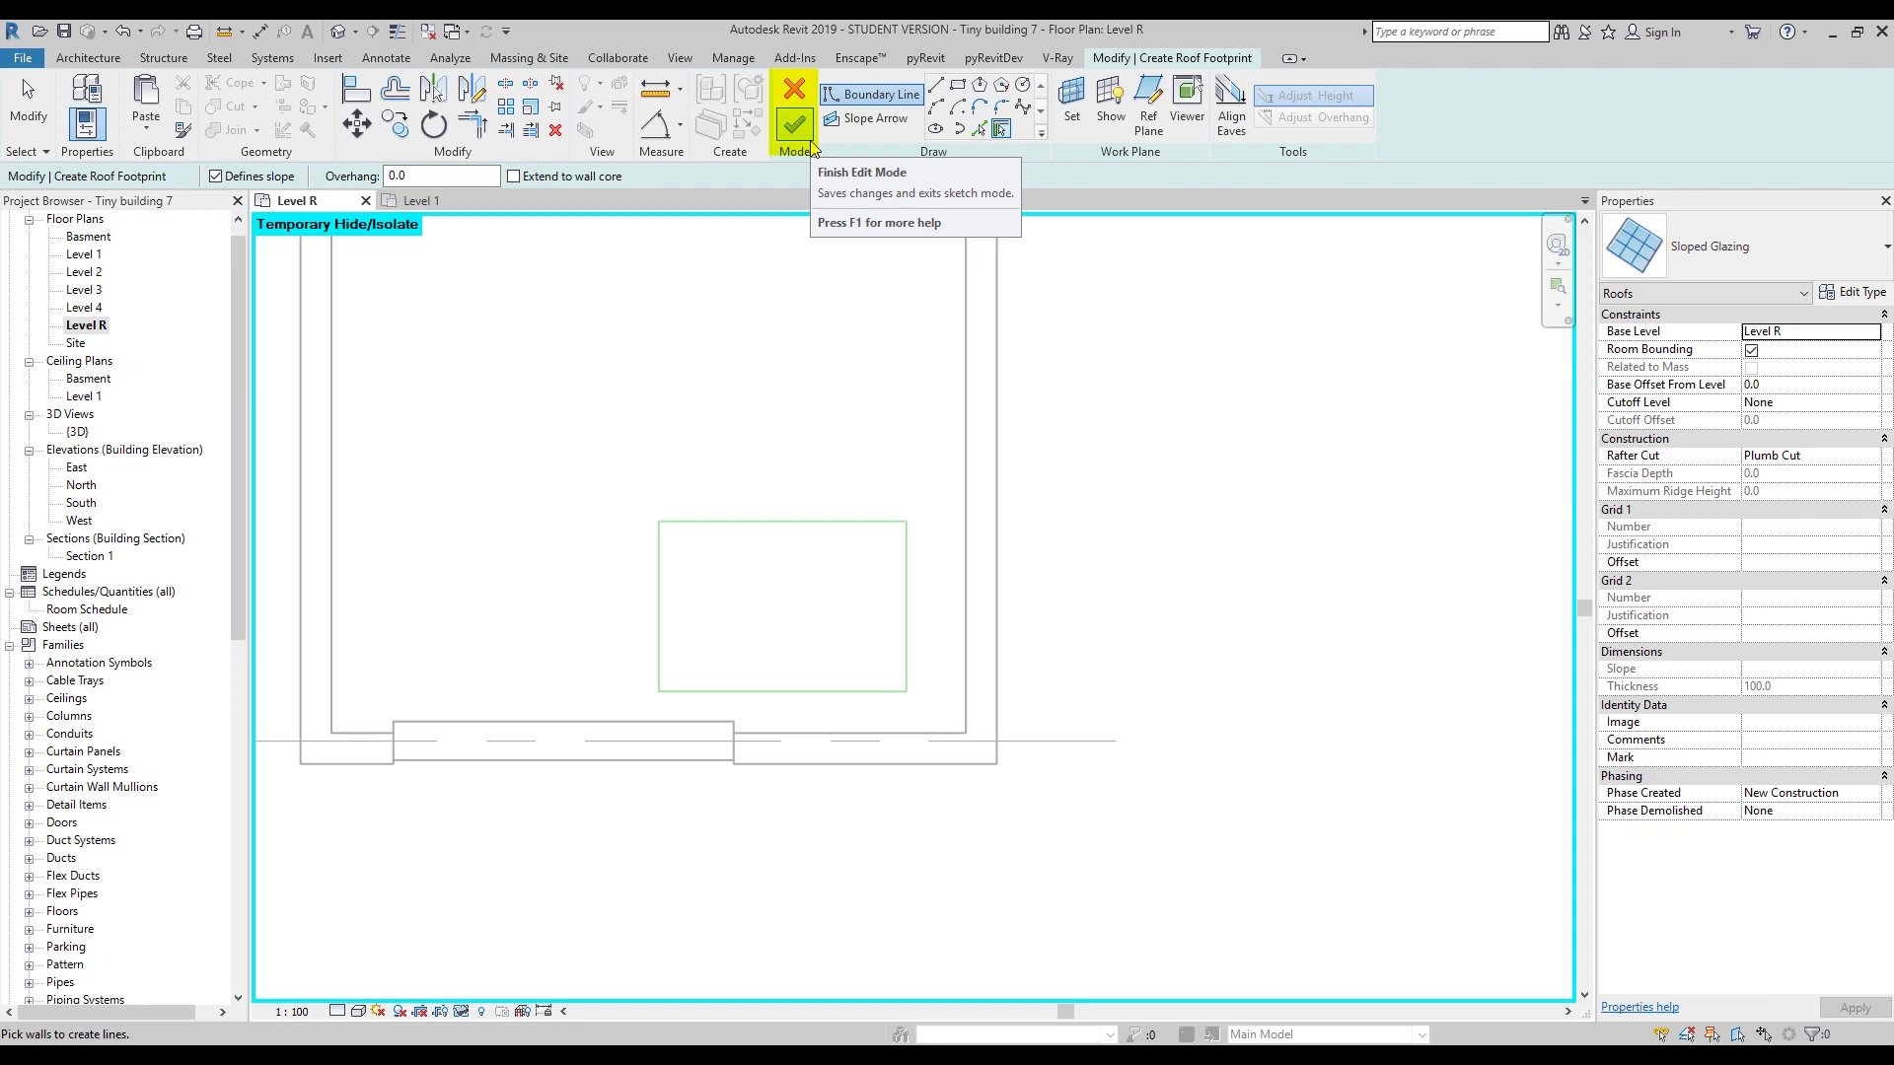
Sketch a 1600 by 1100 rectangular roof boundary over the guide rectangle, with slope-defining edges.
left_click(957, 87)
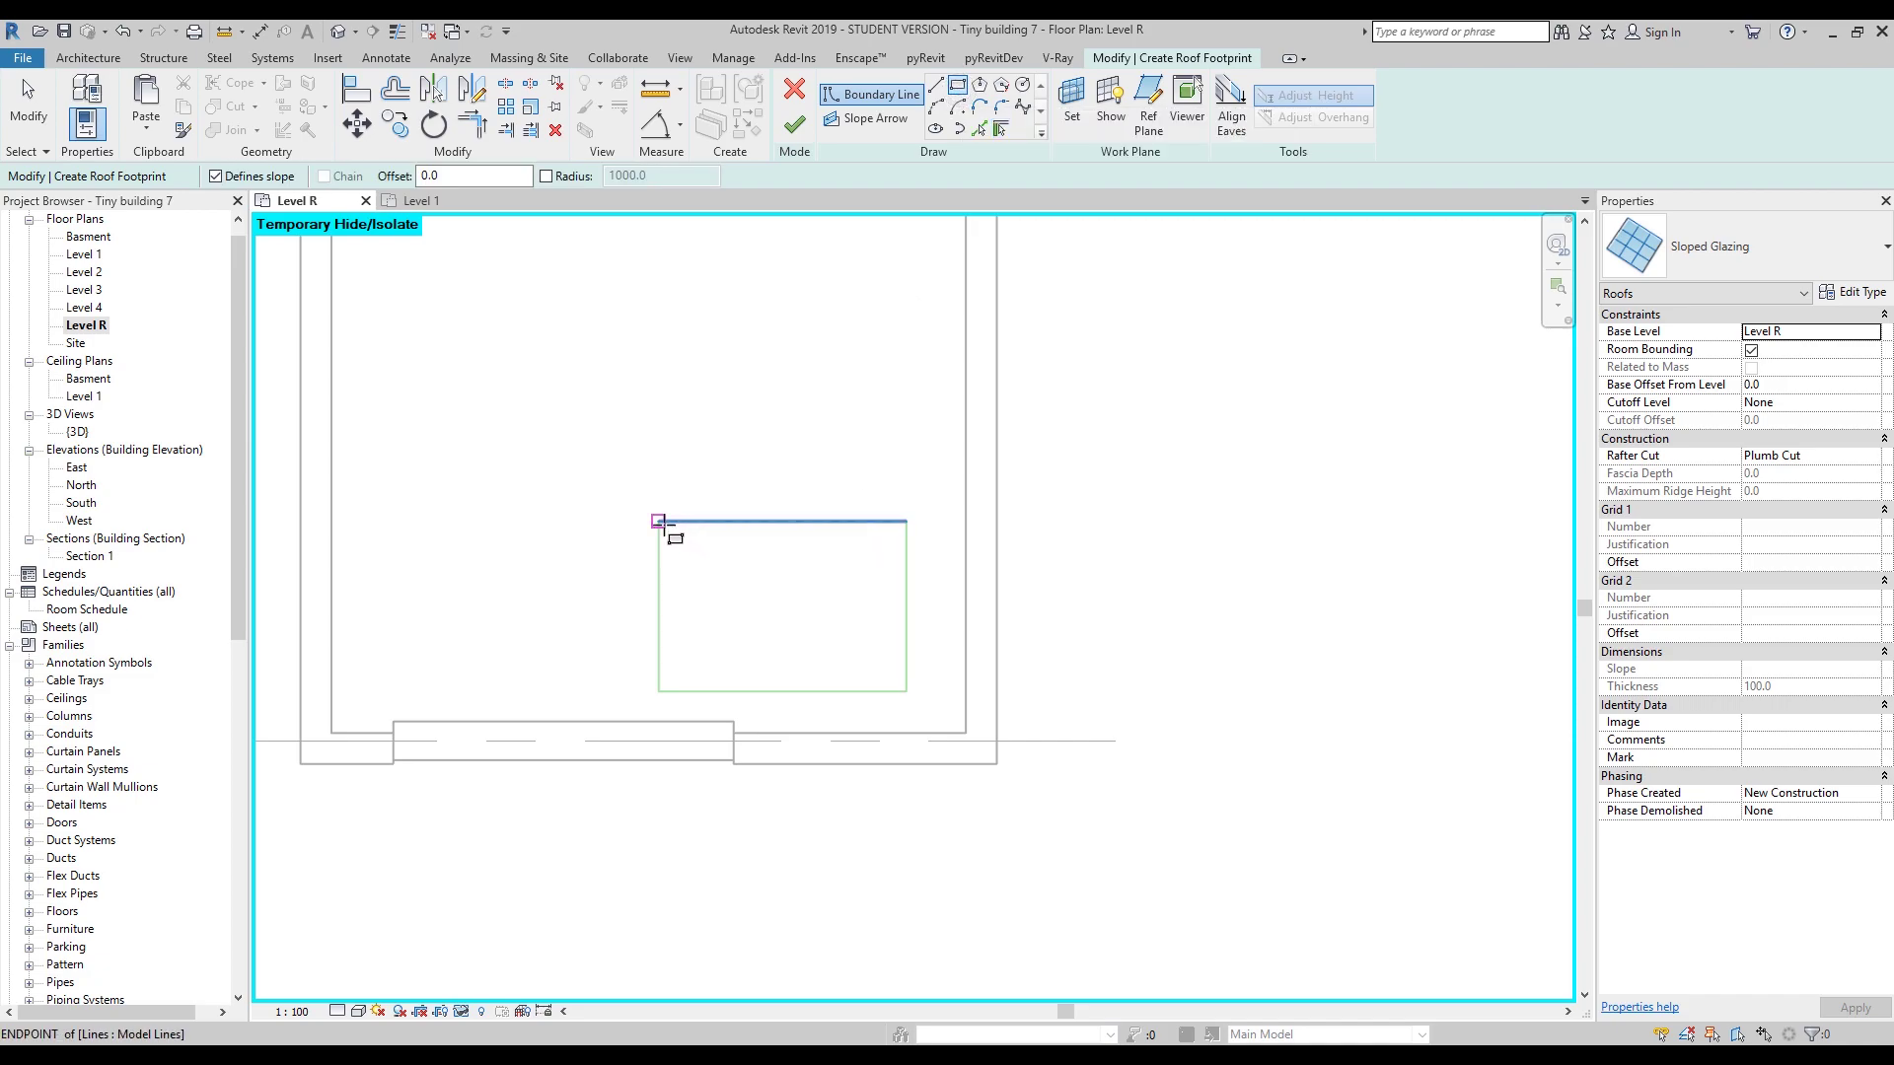
left_click(659, 522)
left_click(905, 692)
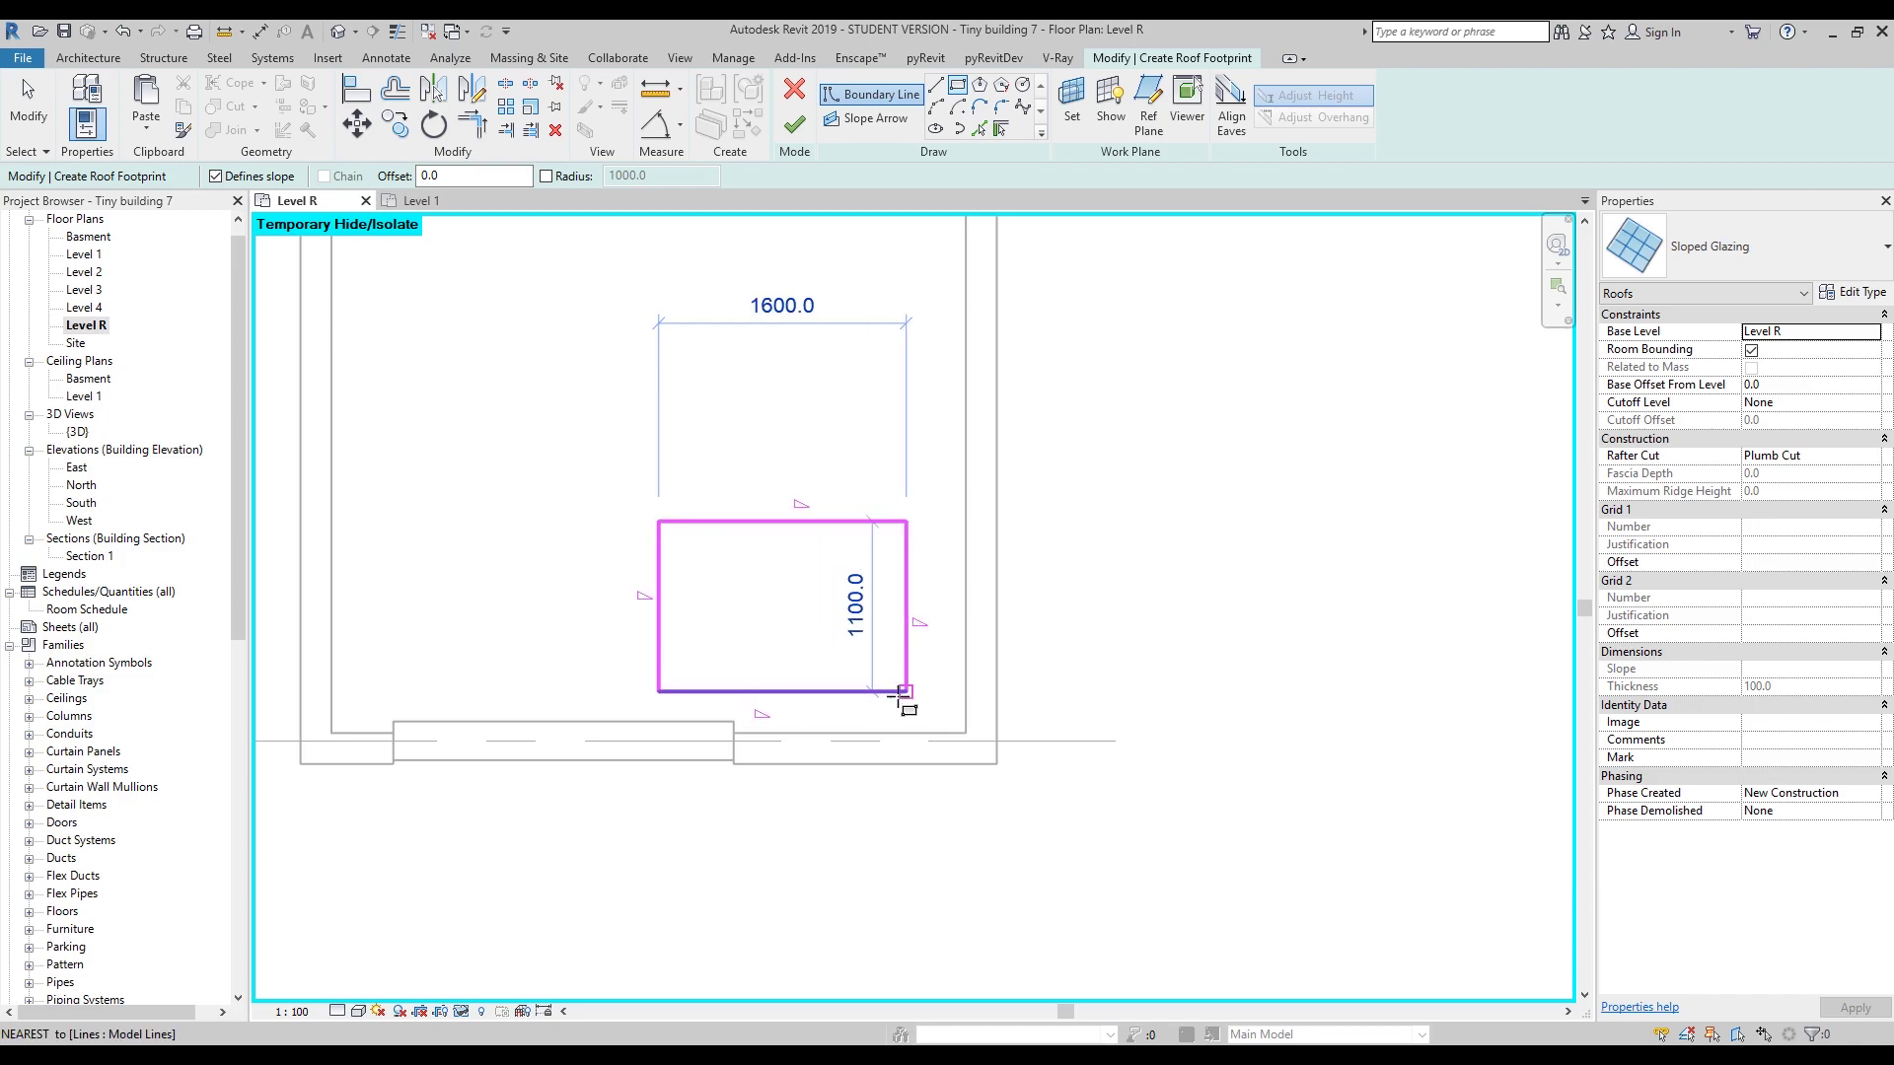
key("Escape")
key("Escape")
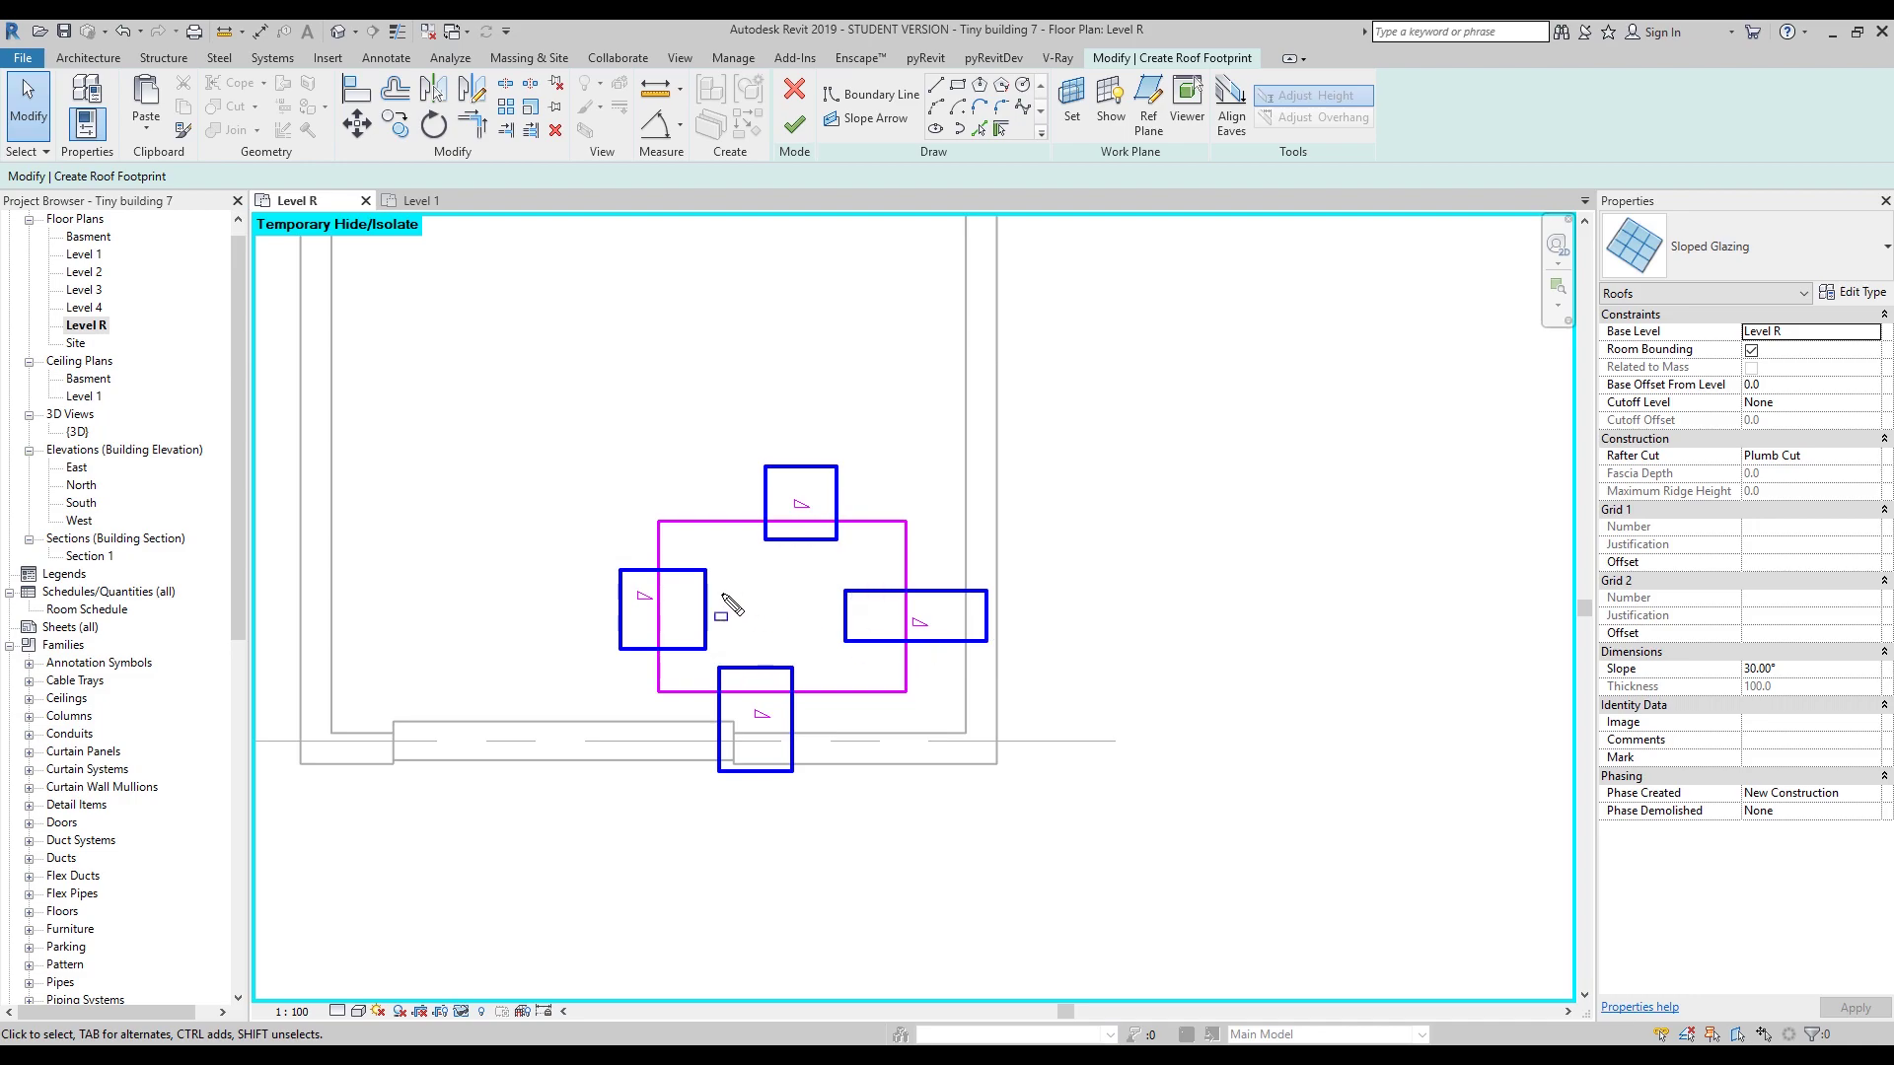
key("Escape")
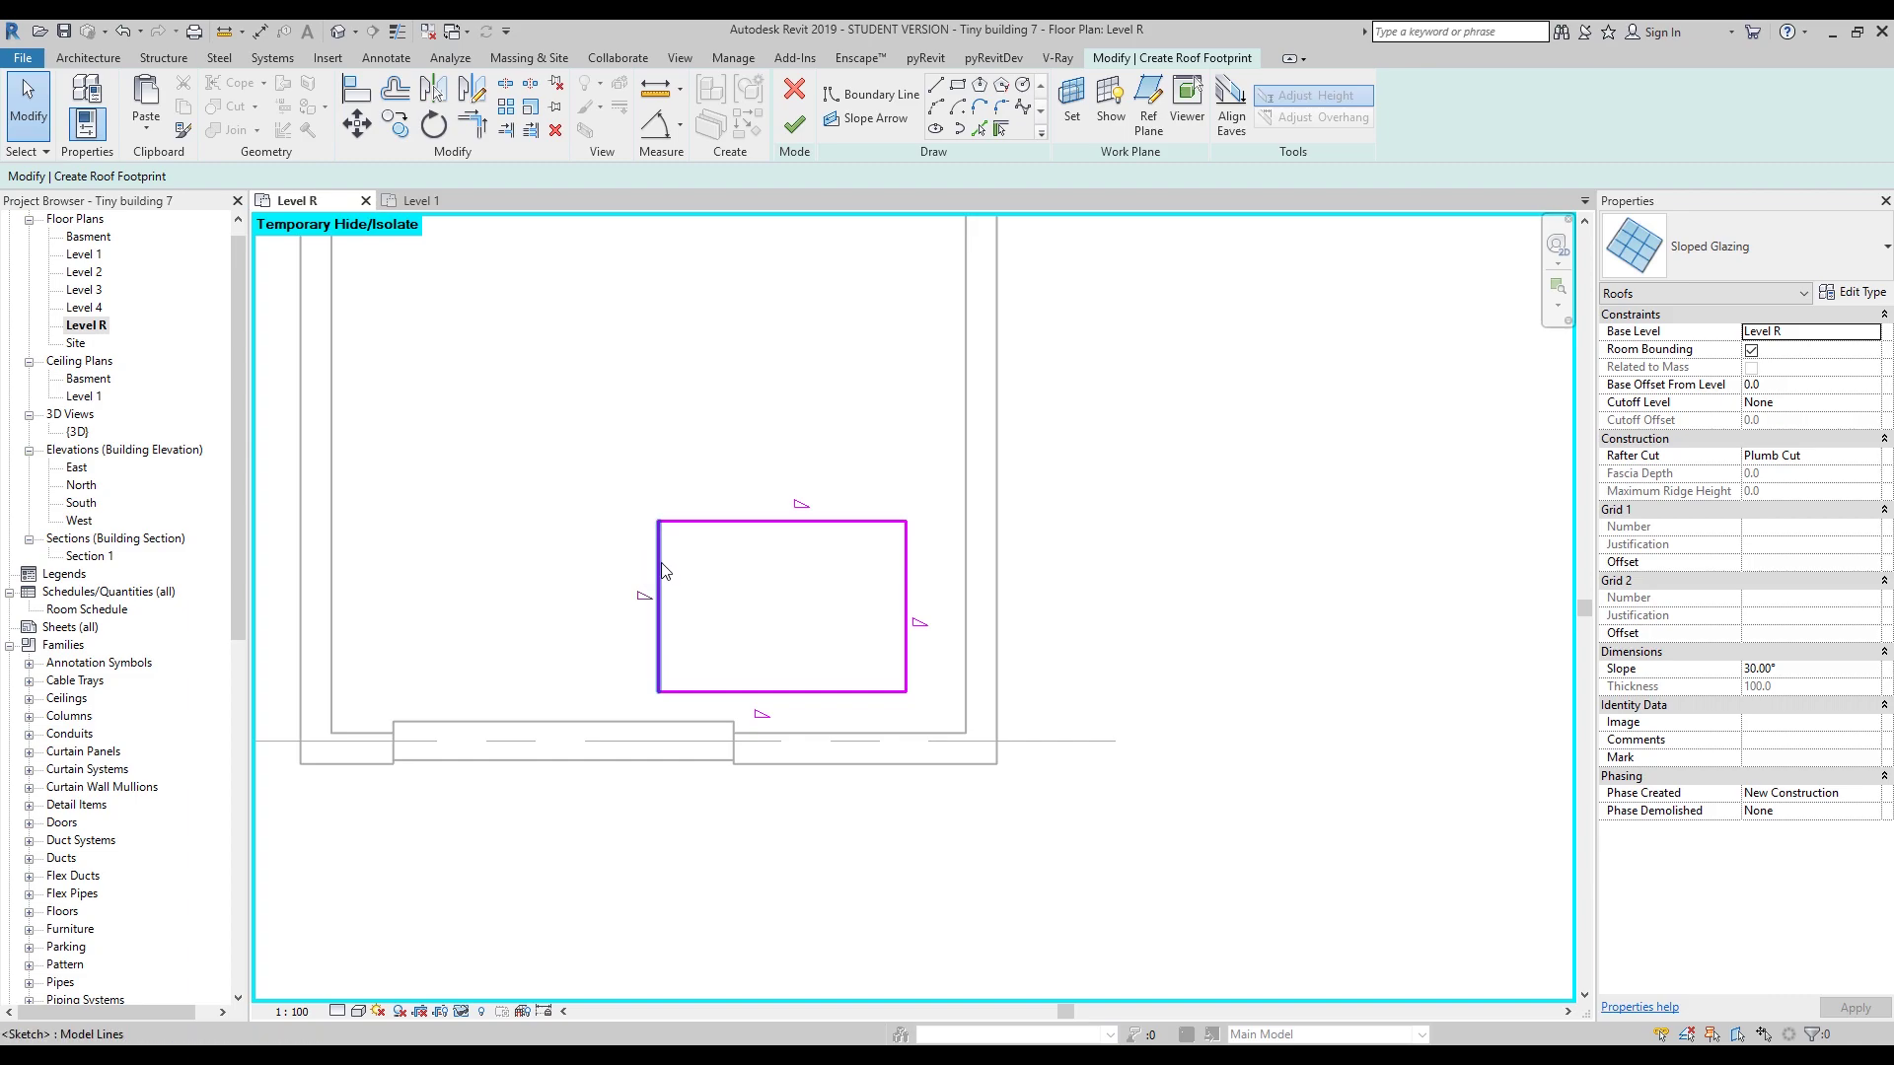
left_click(658, 576)
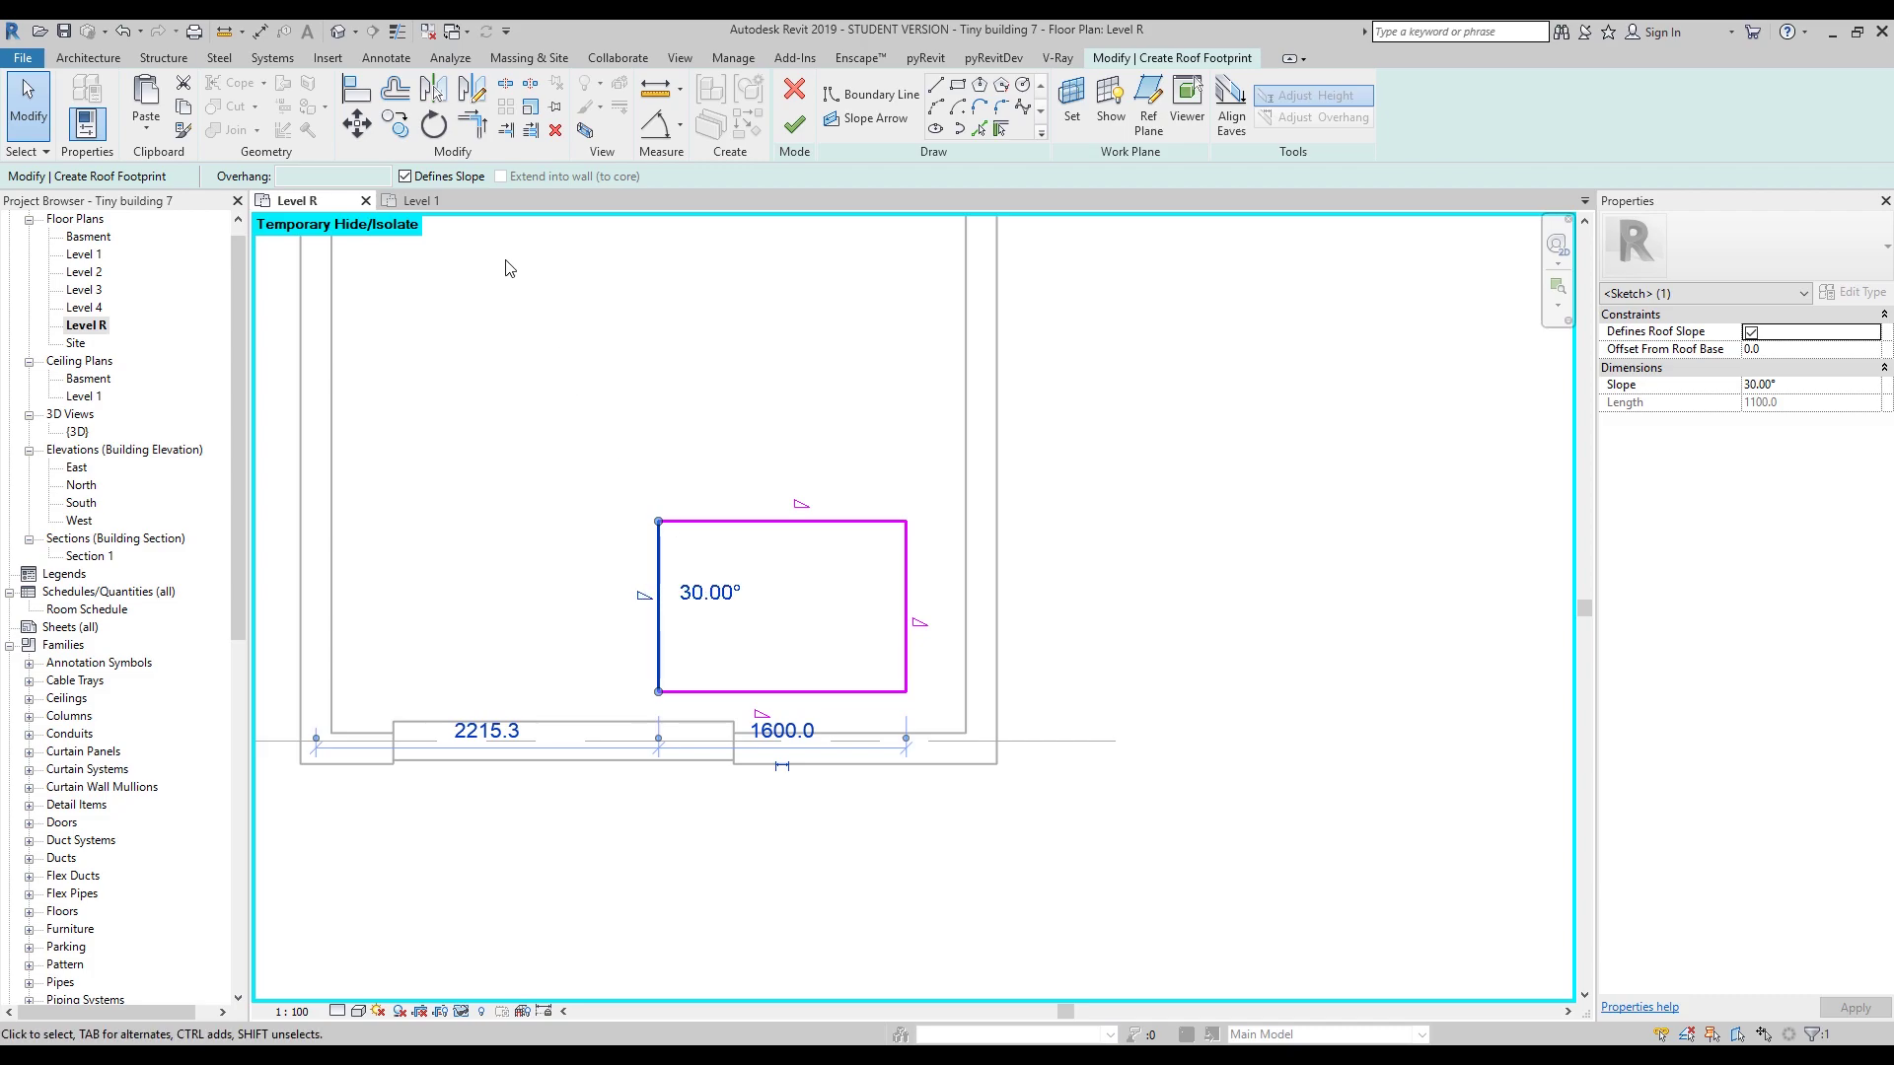
left_click(405, 176)
left_click(405, 176)
left_click_drag(1129, 499, 1476, 696)
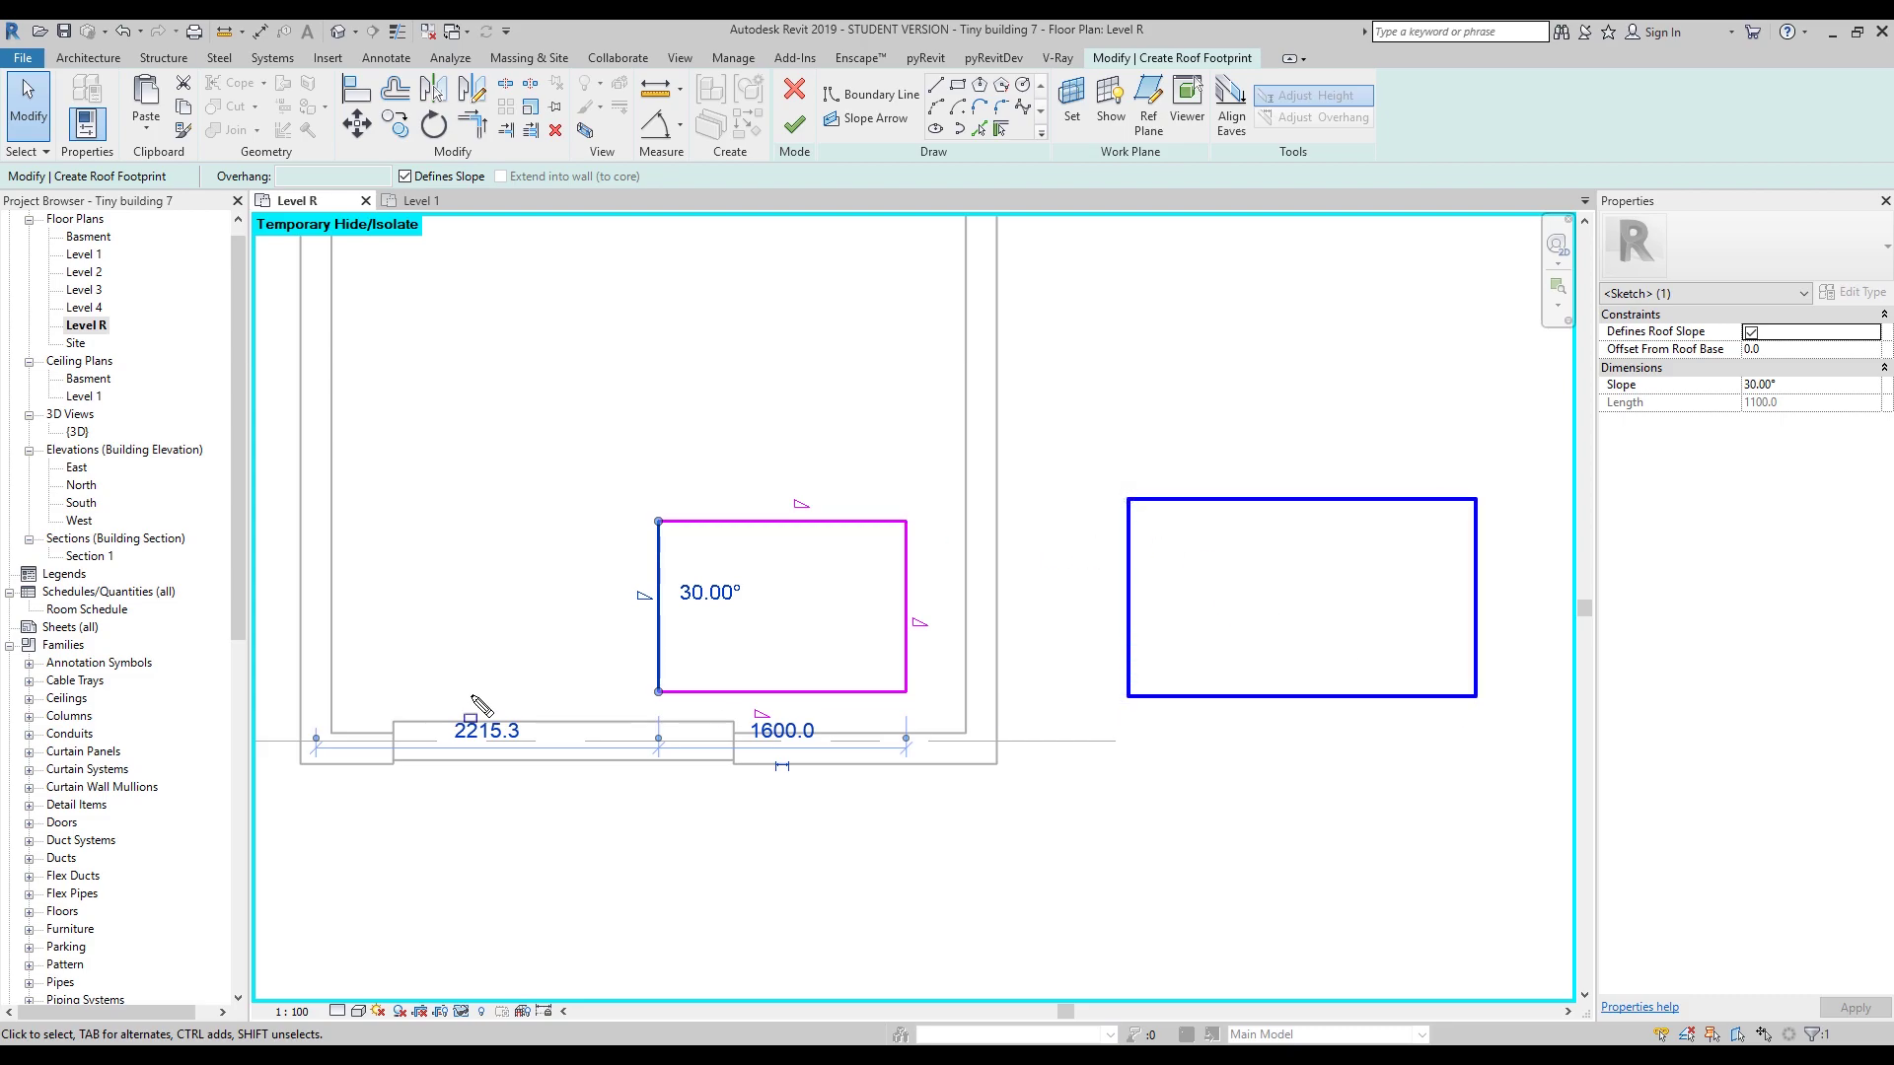
left_click_drag(1310, 463, 1371, 380)
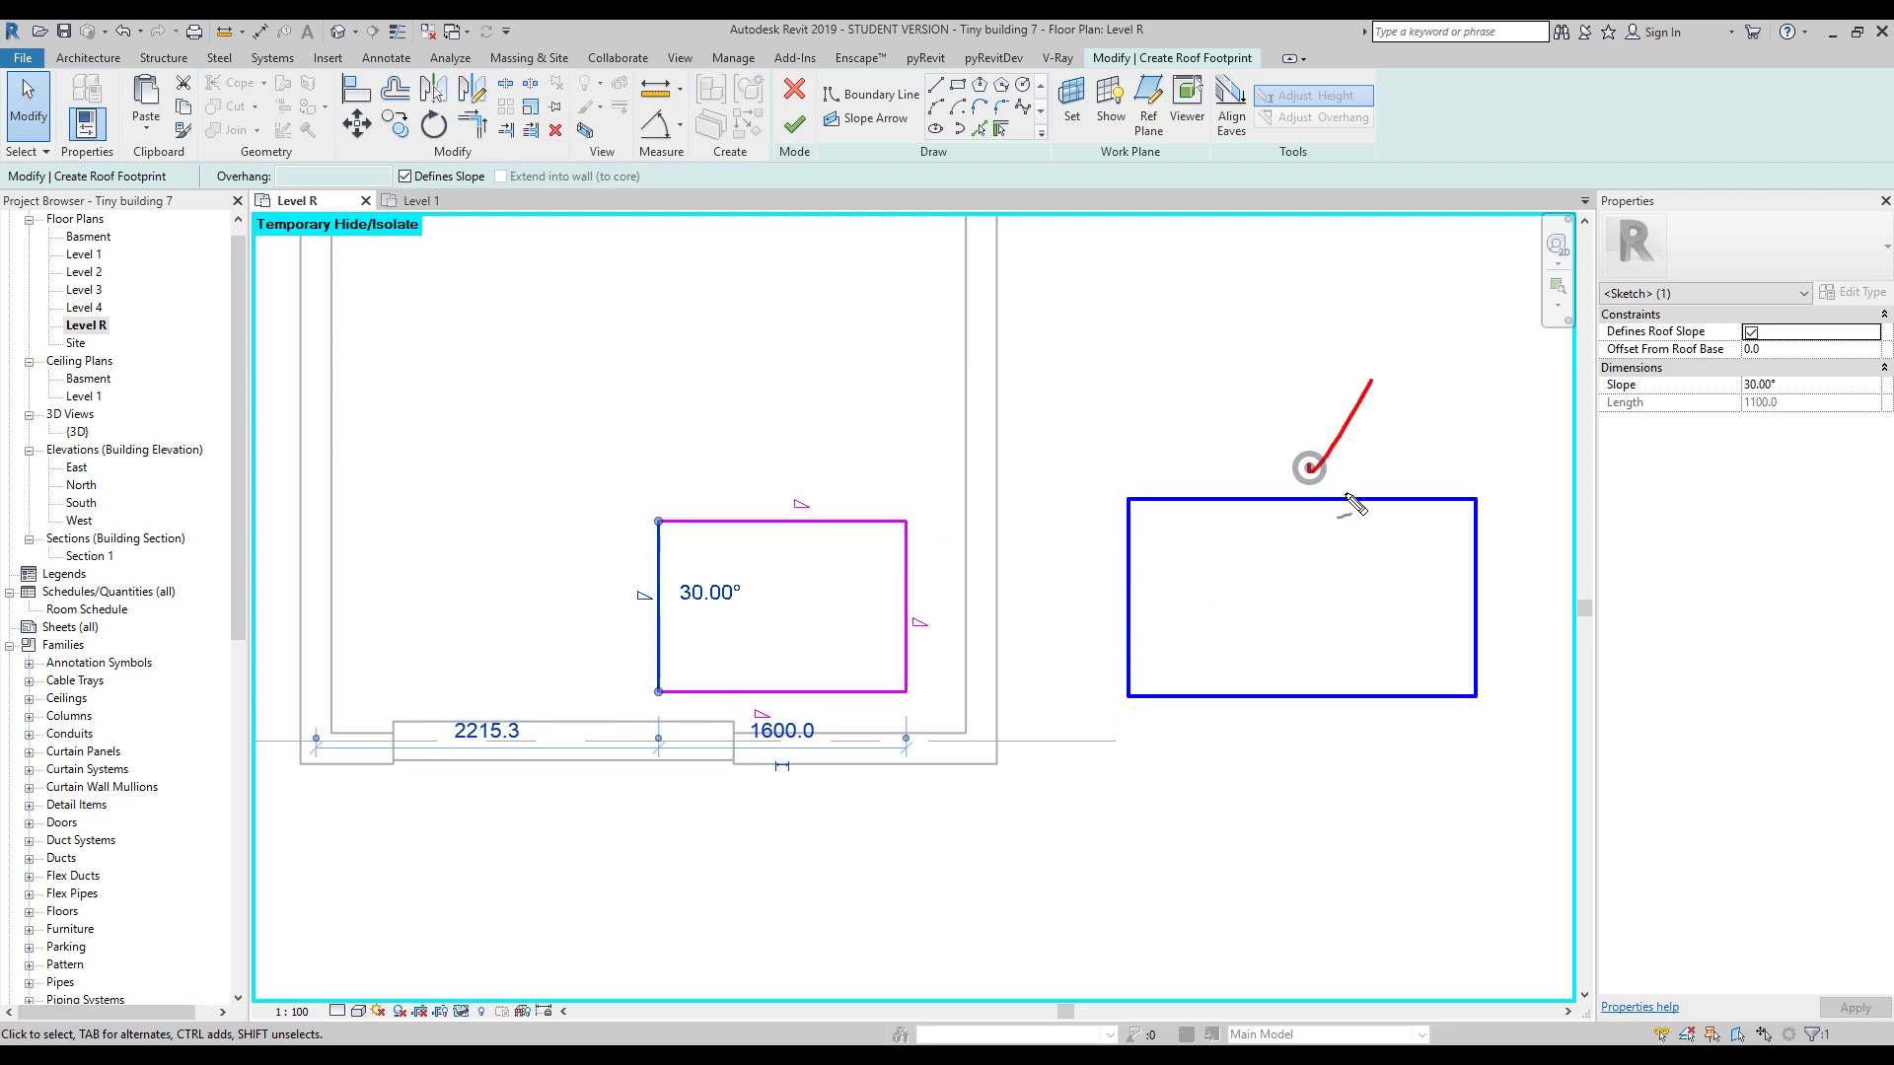
left_click_drag(1279, 730, 1329, 704)
mouse_move(1199, 932)
left_mouse_down()
mouse_move(1287, 832)
mouse_move(1397, 925)
left_mouse_up()
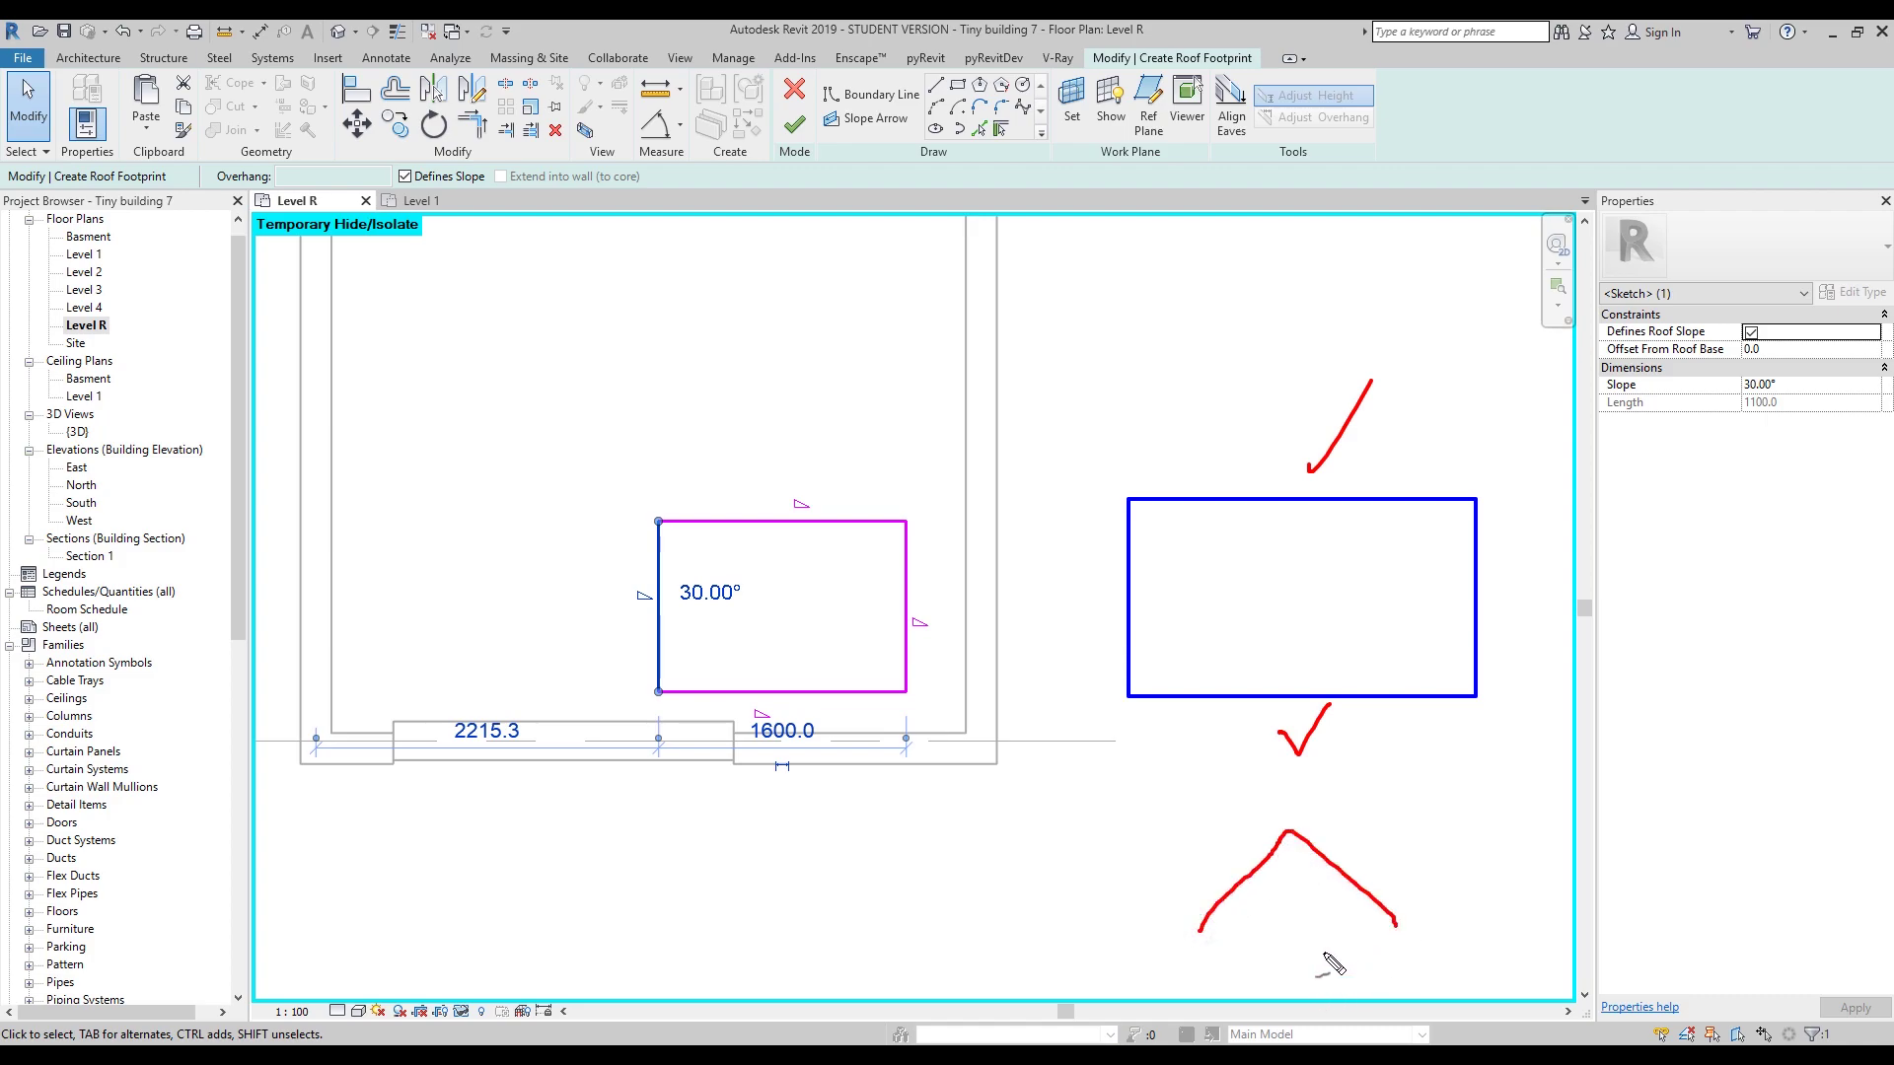
left_click_drag(1064, 589, 1107, 564)
key("Escape")
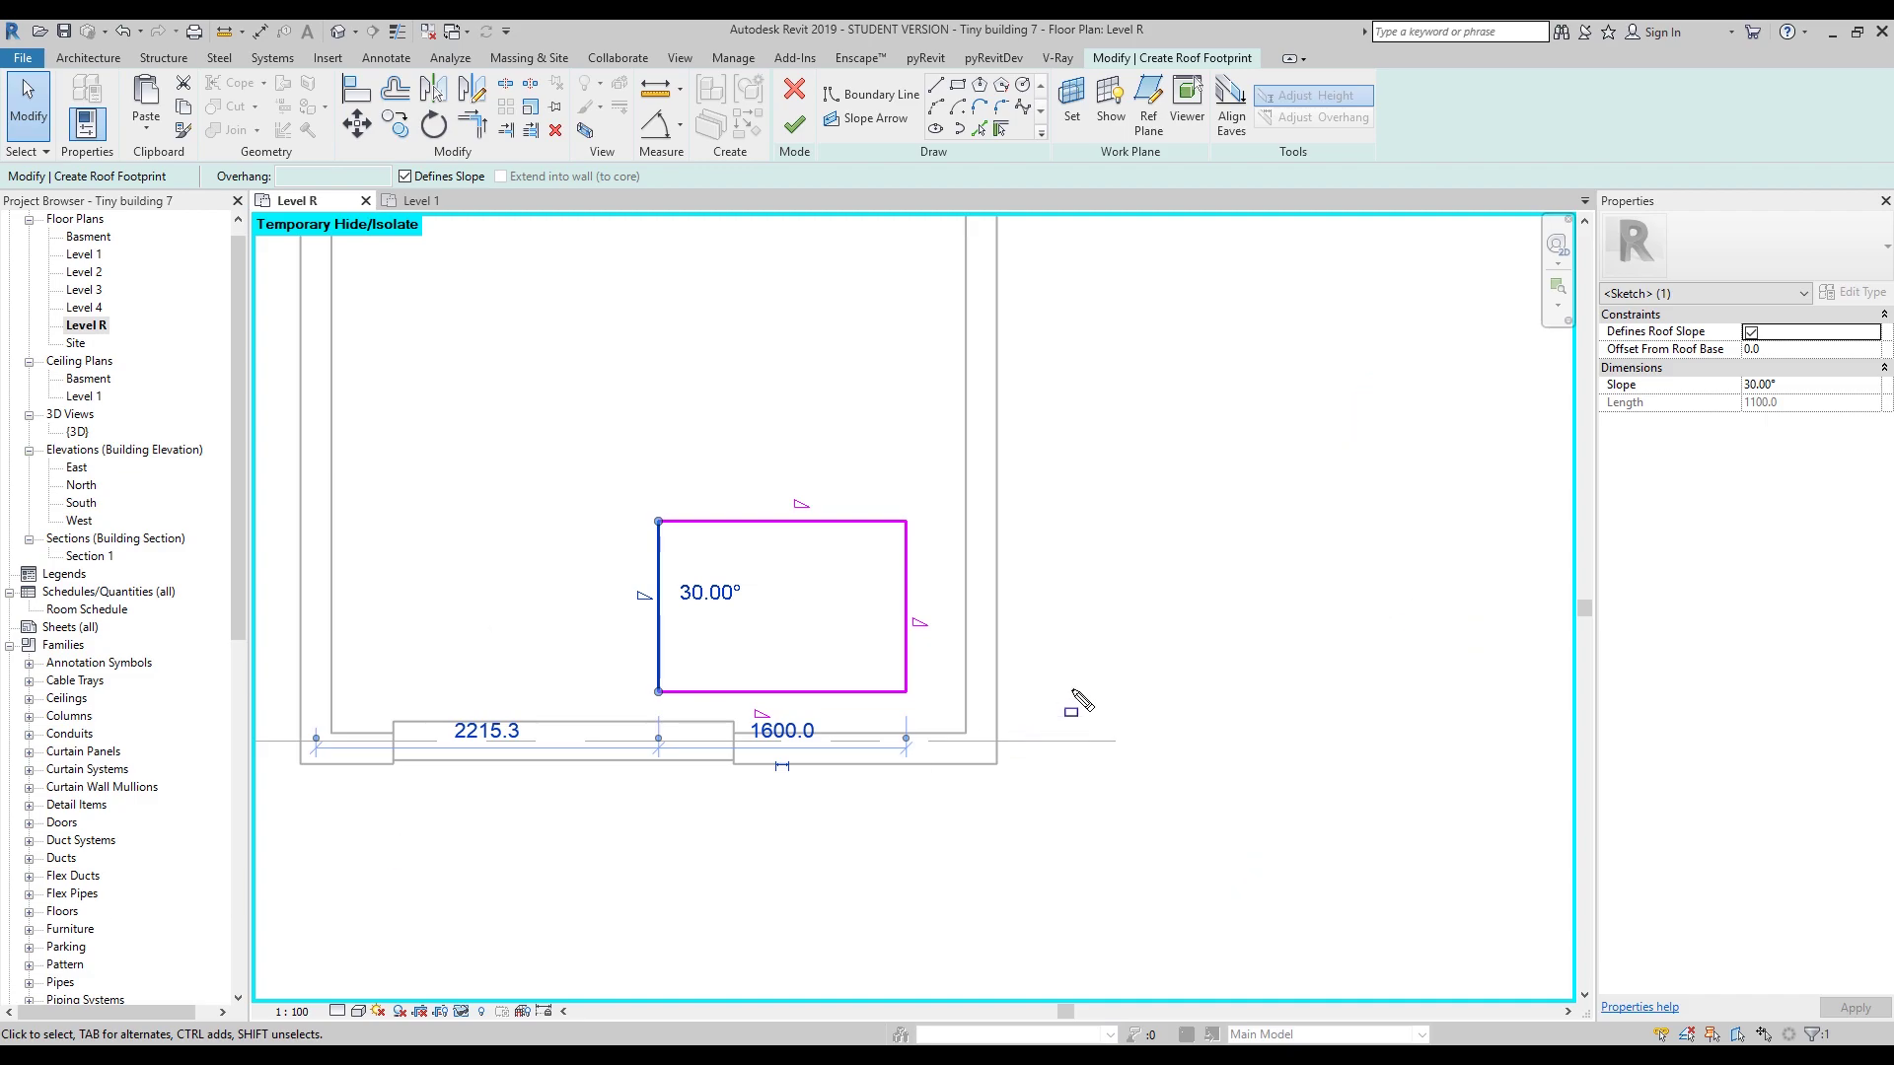
left_click_drag(1128, 477, 1378, 621)
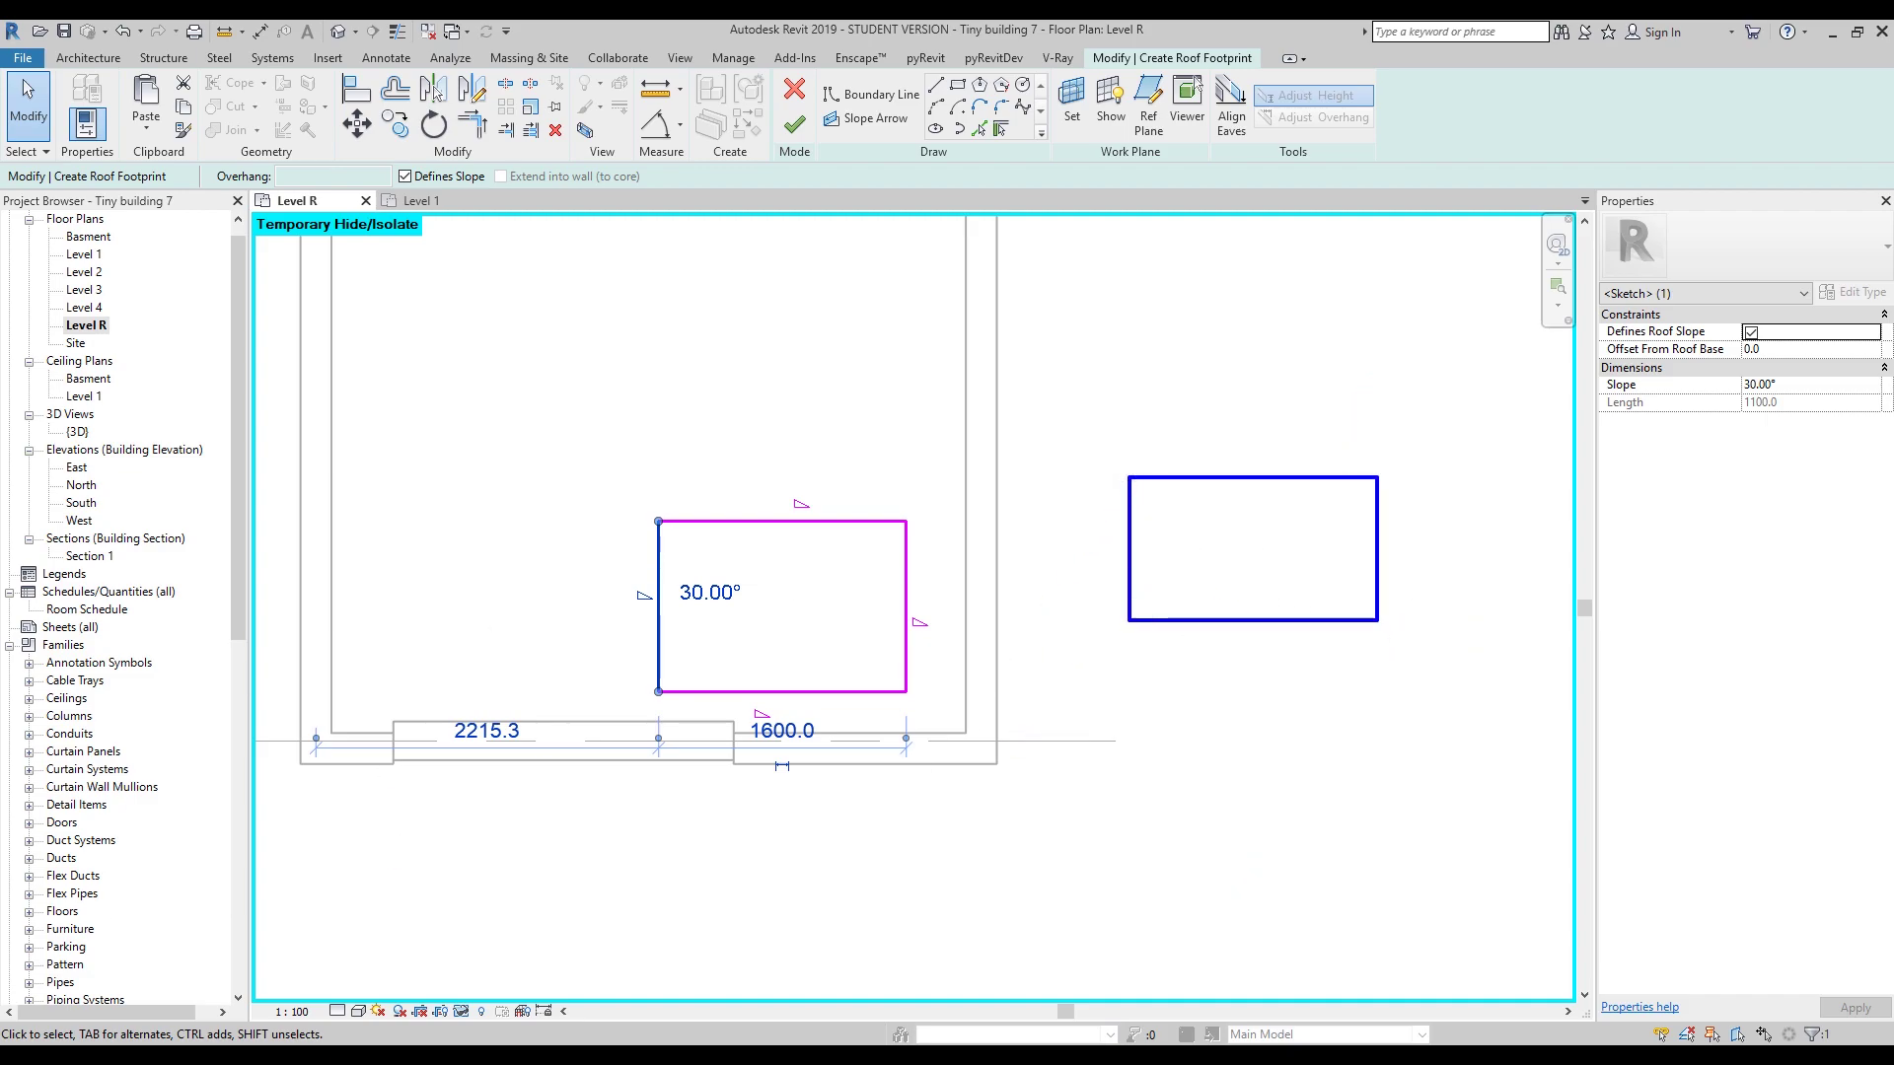
left_click_drag(1405, 518, 1457, 520)
left_click_drag(1110, 846, 1339, 752)
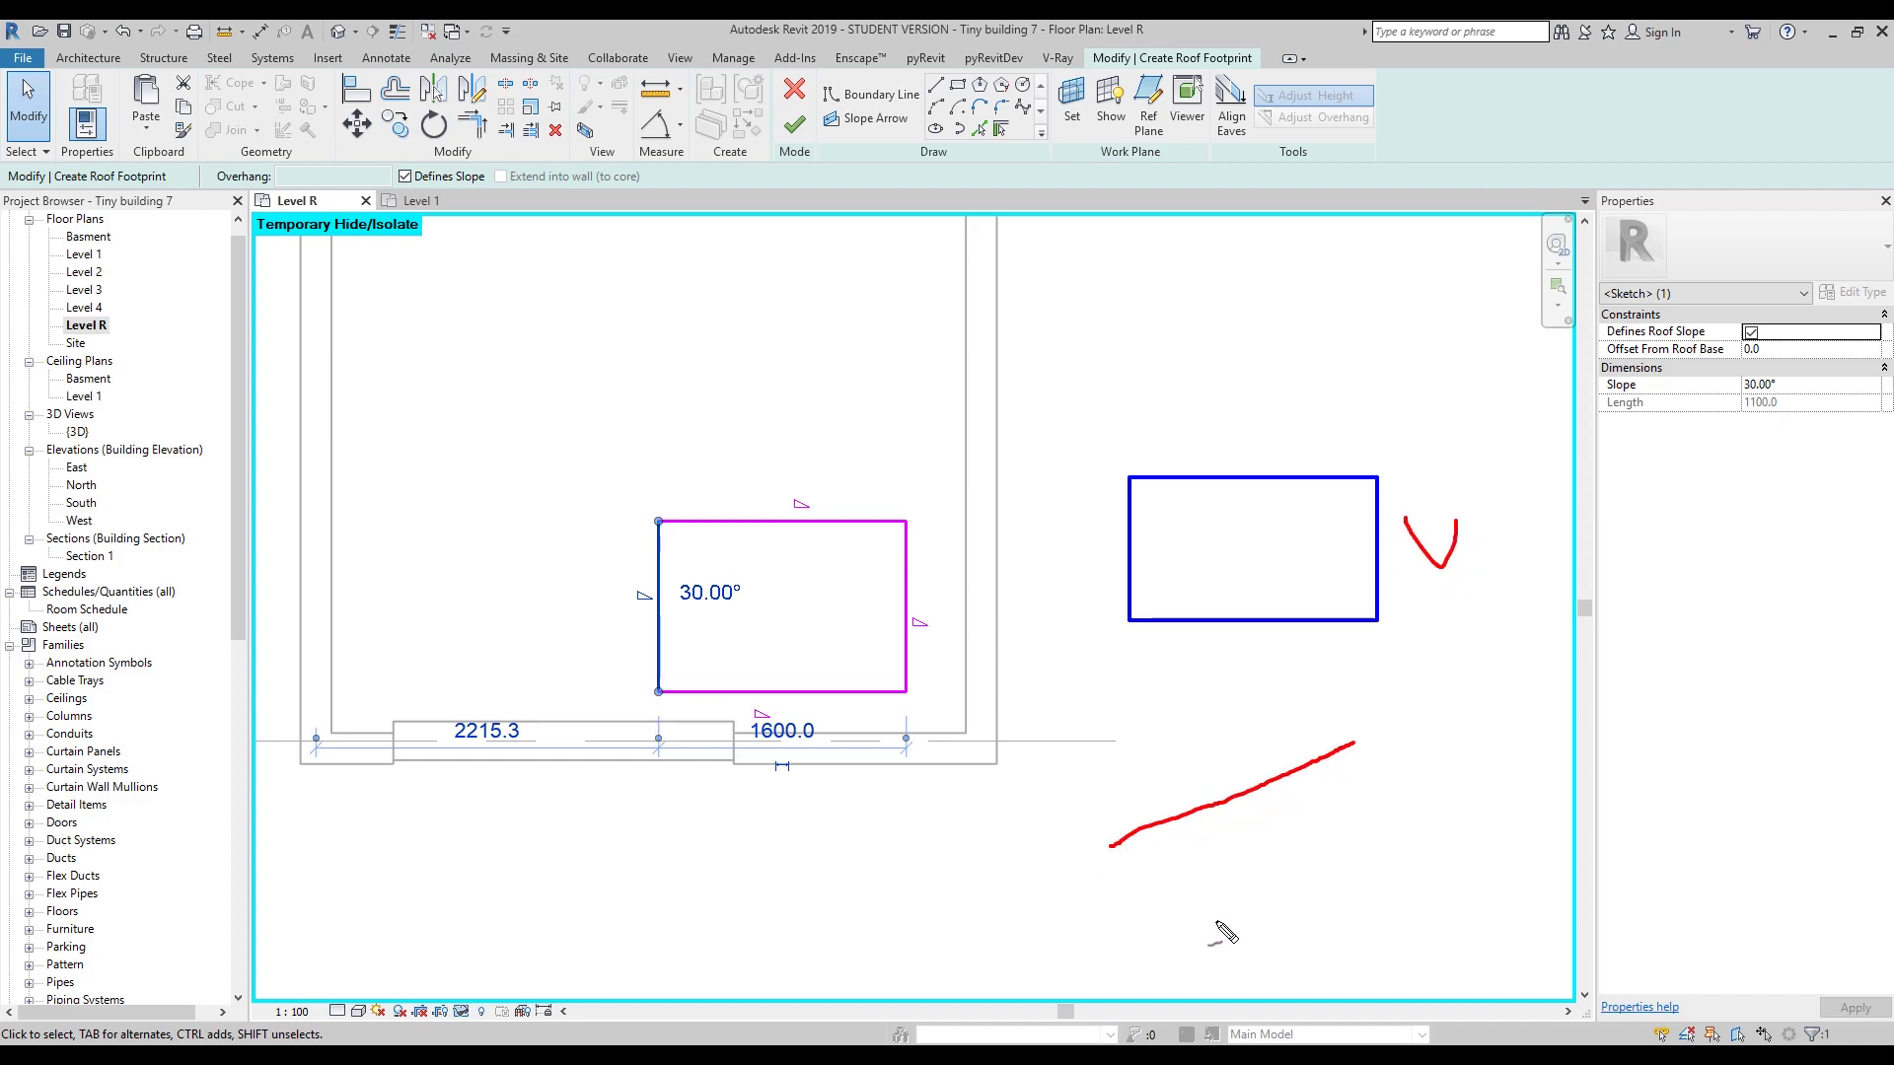
key("Escape")
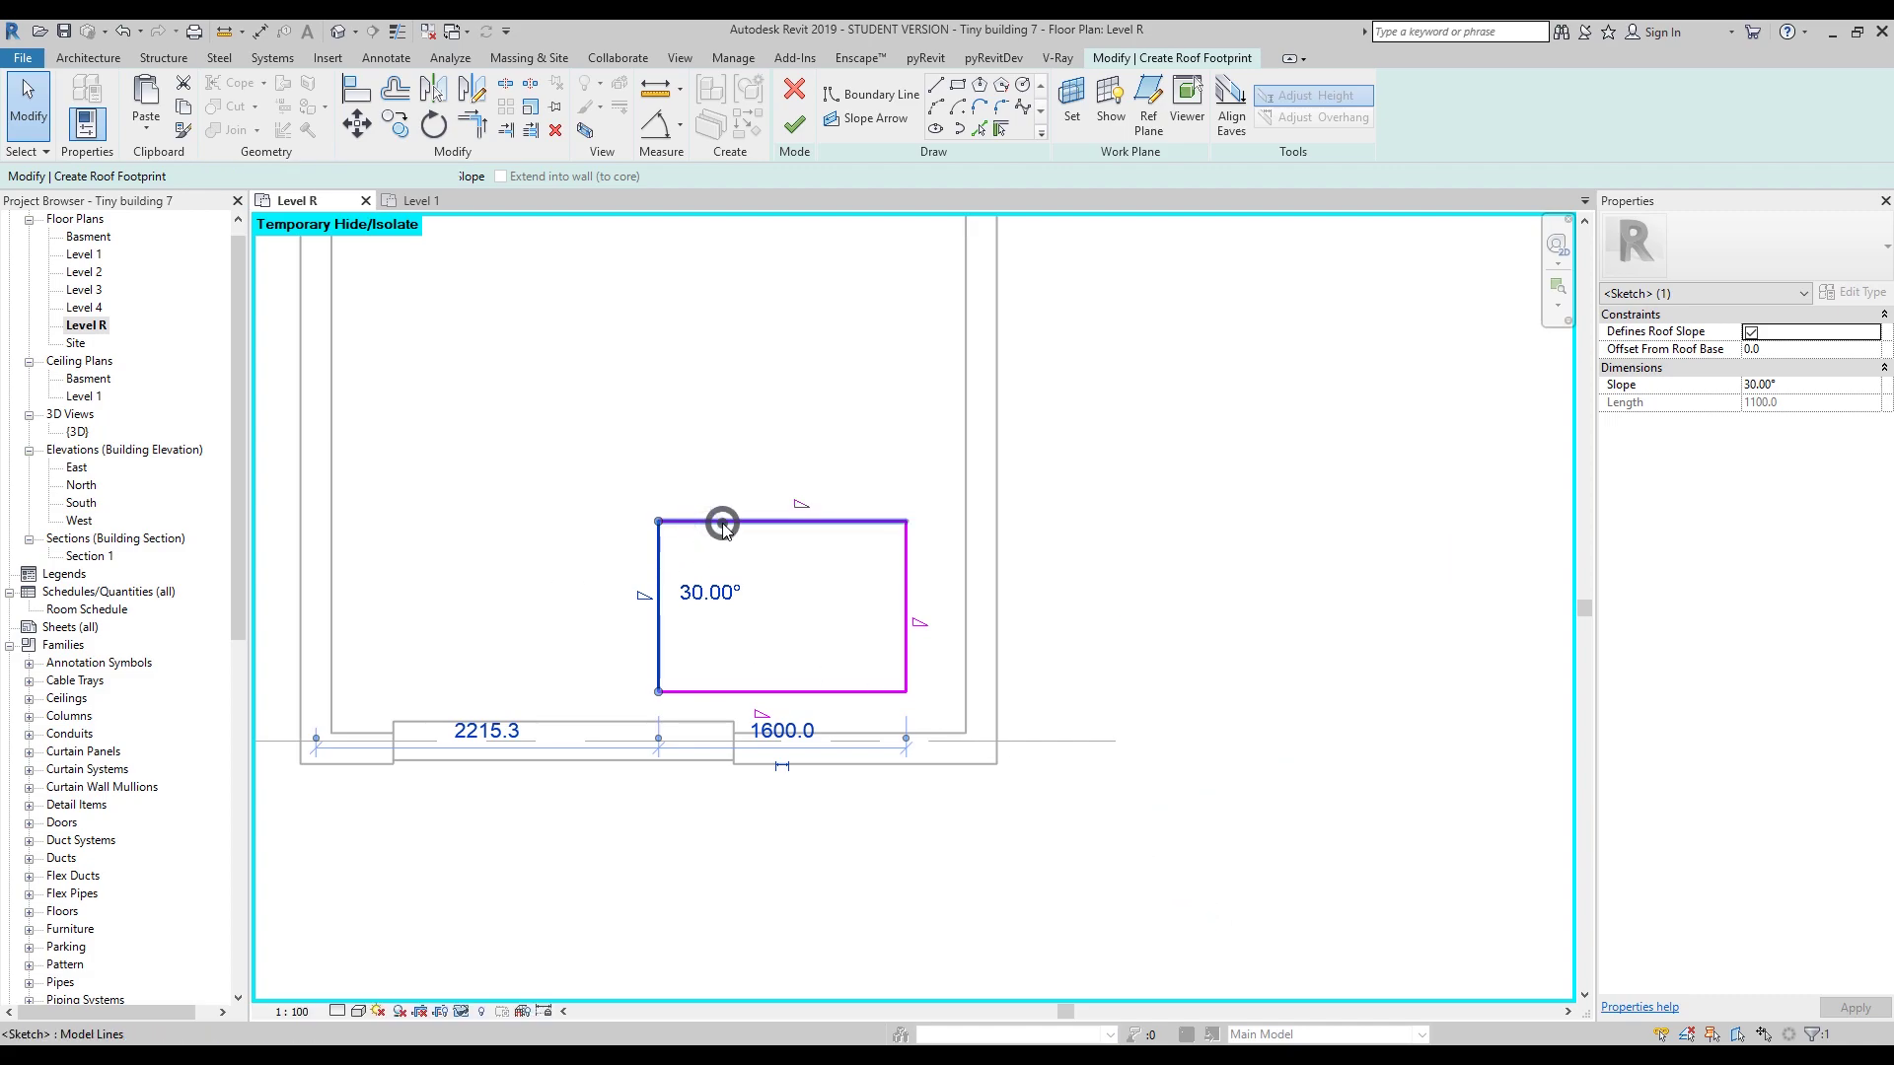
Check the slope setting on the other boundary edges and finish the sloped glazing roof sketch.
left_click(717, 521)
left_click(904, 557)
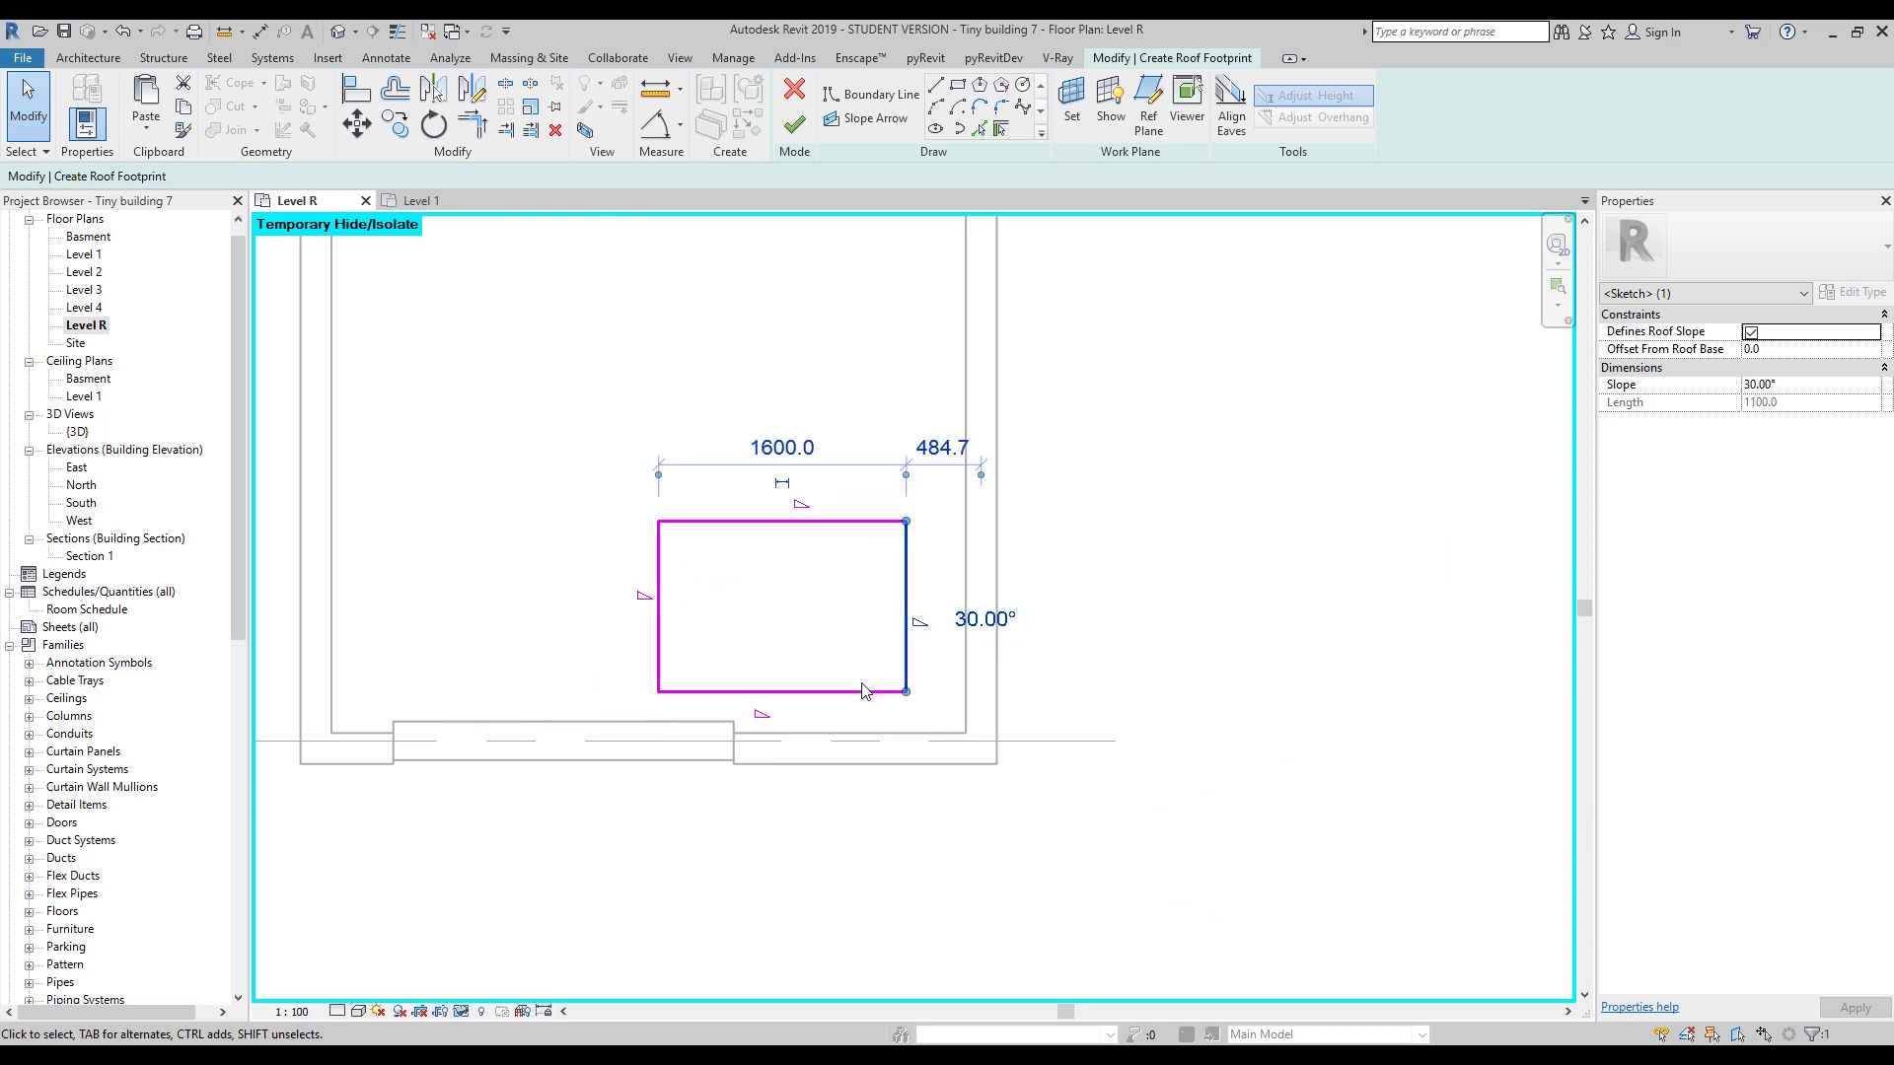
left_click(855, 690)
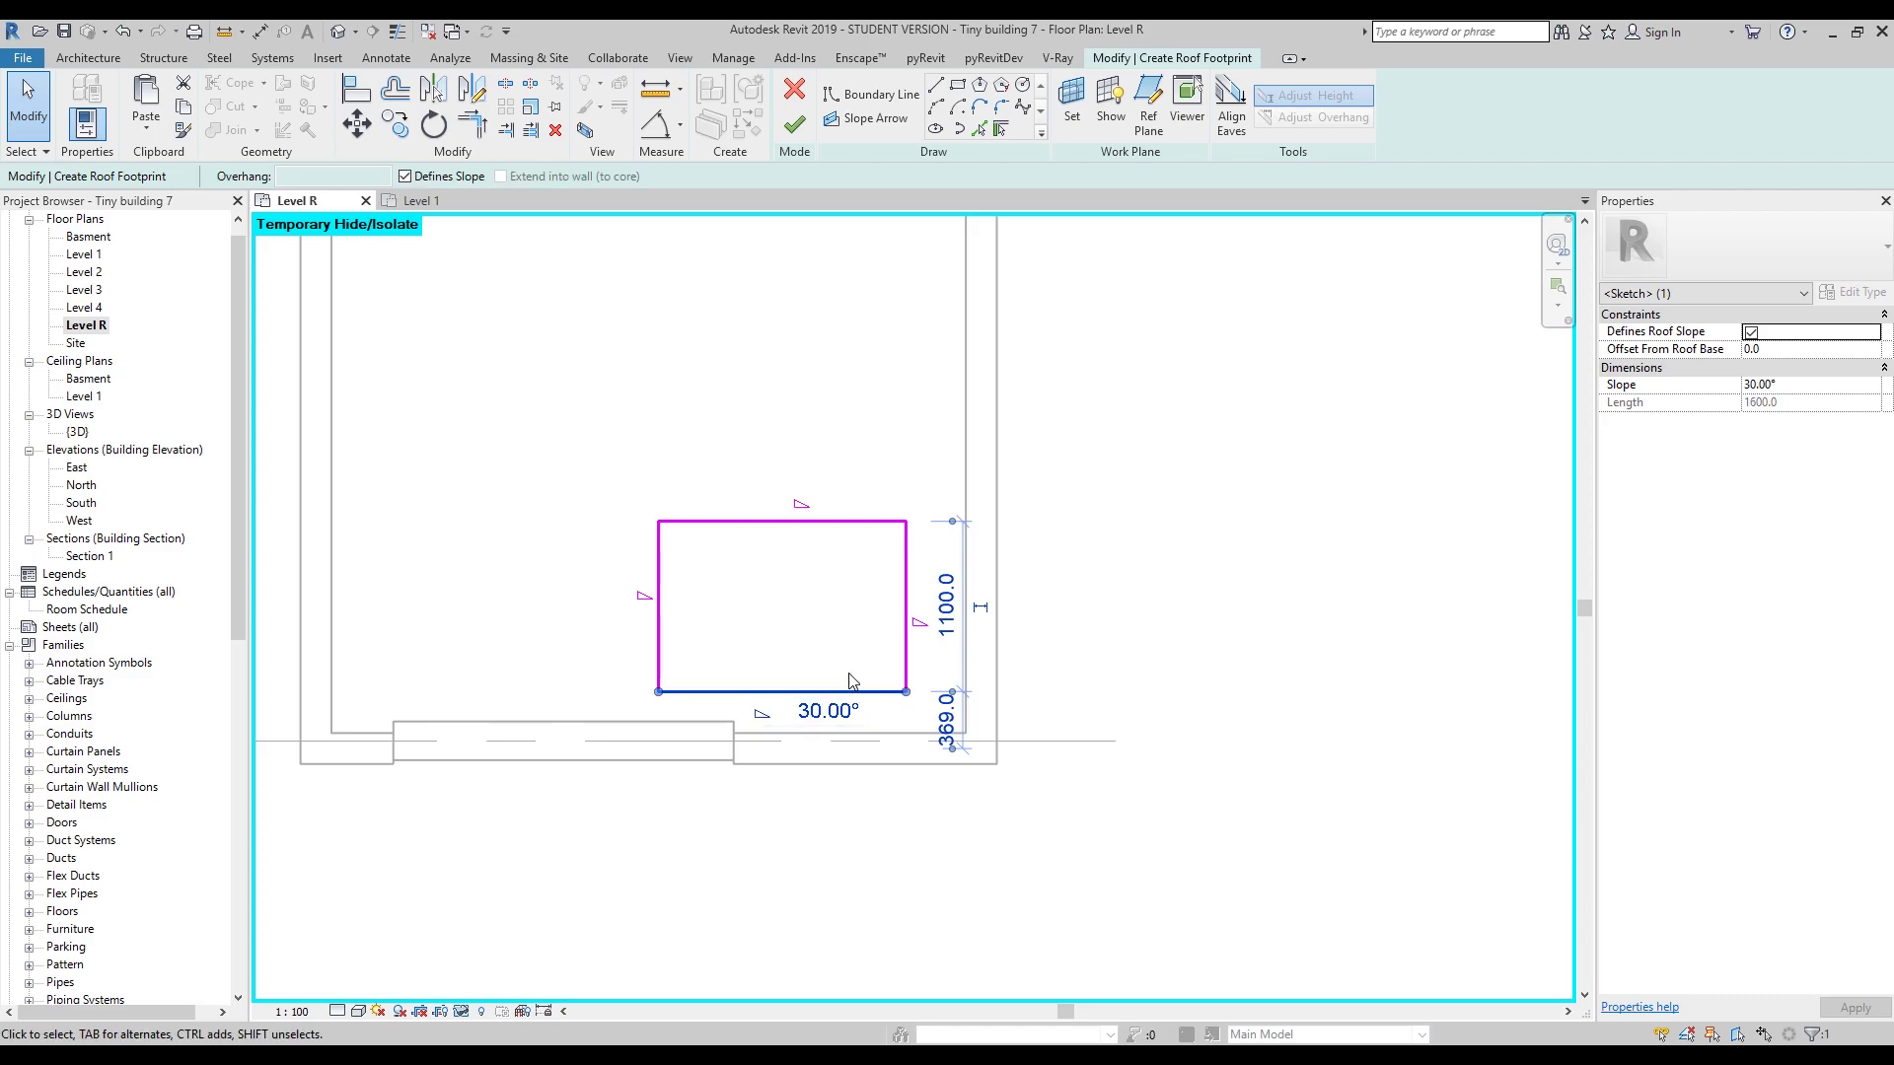
left_click(795, 124)
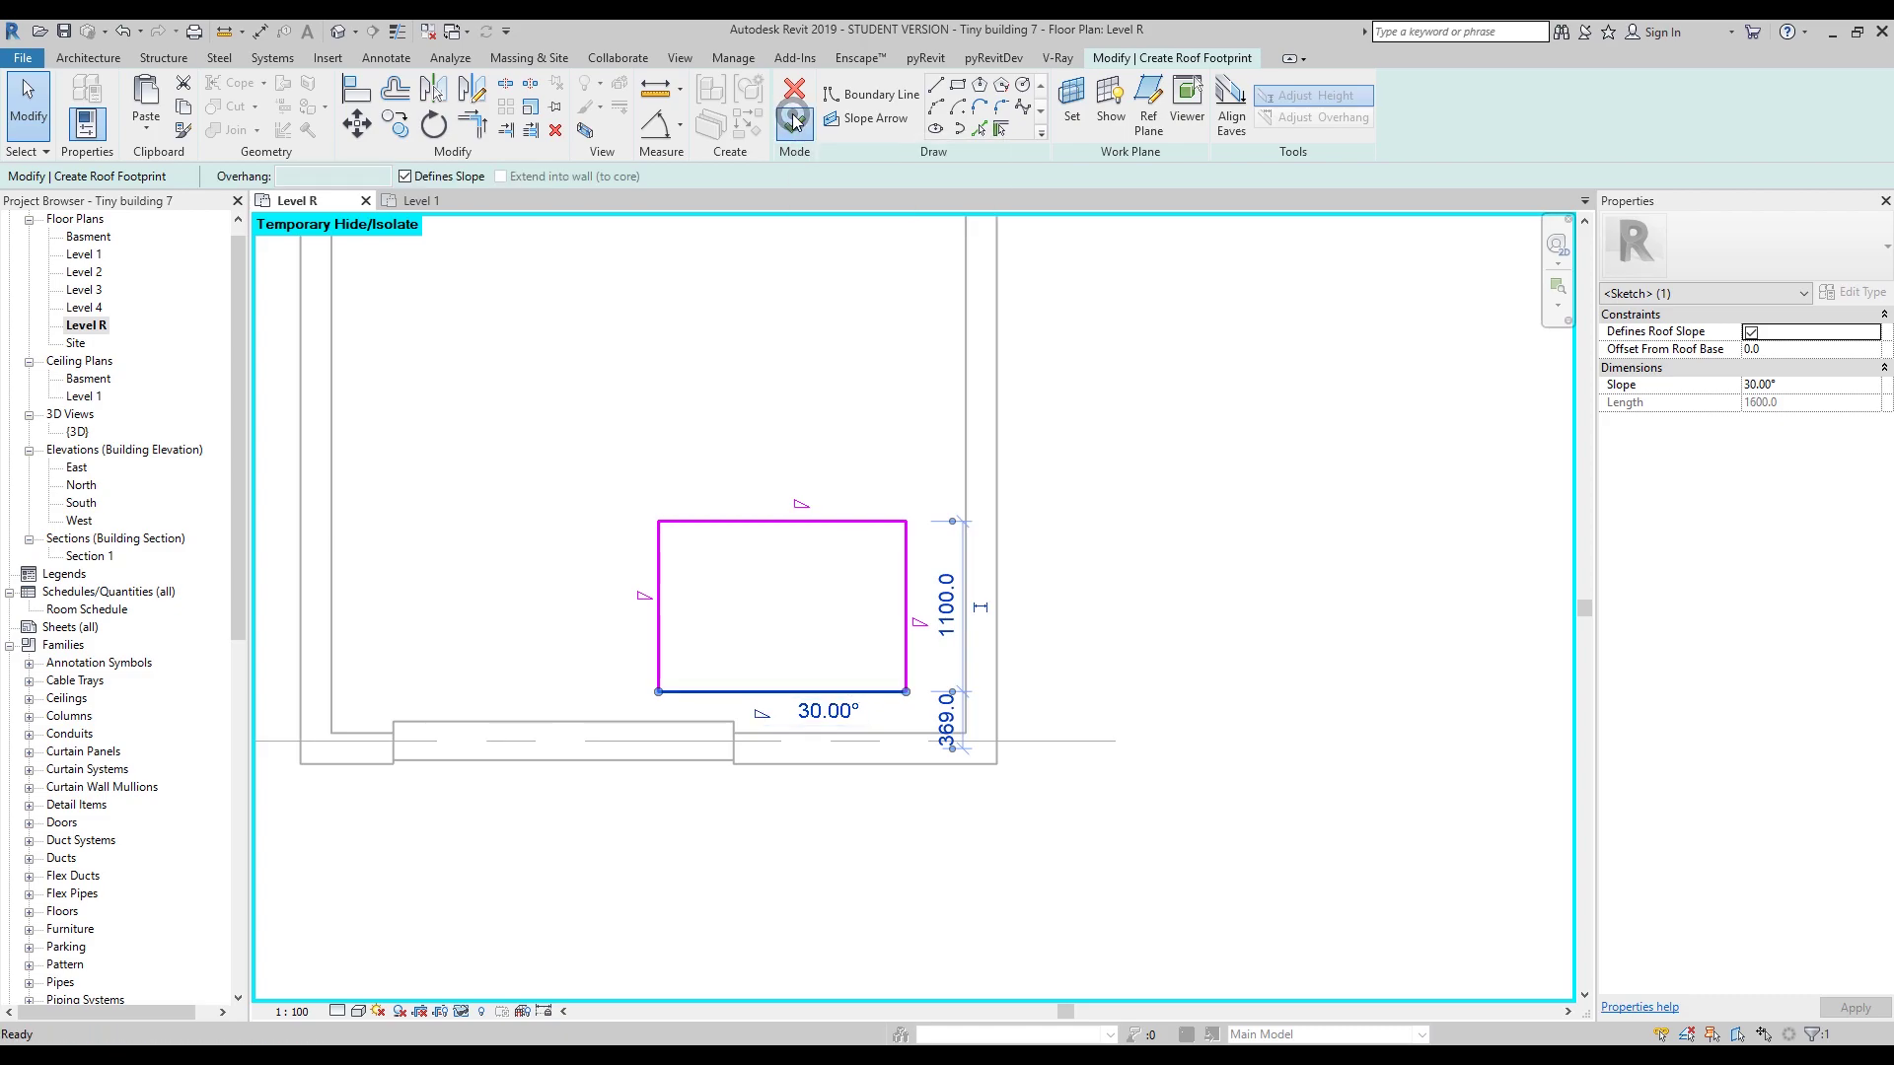
key("Escape")
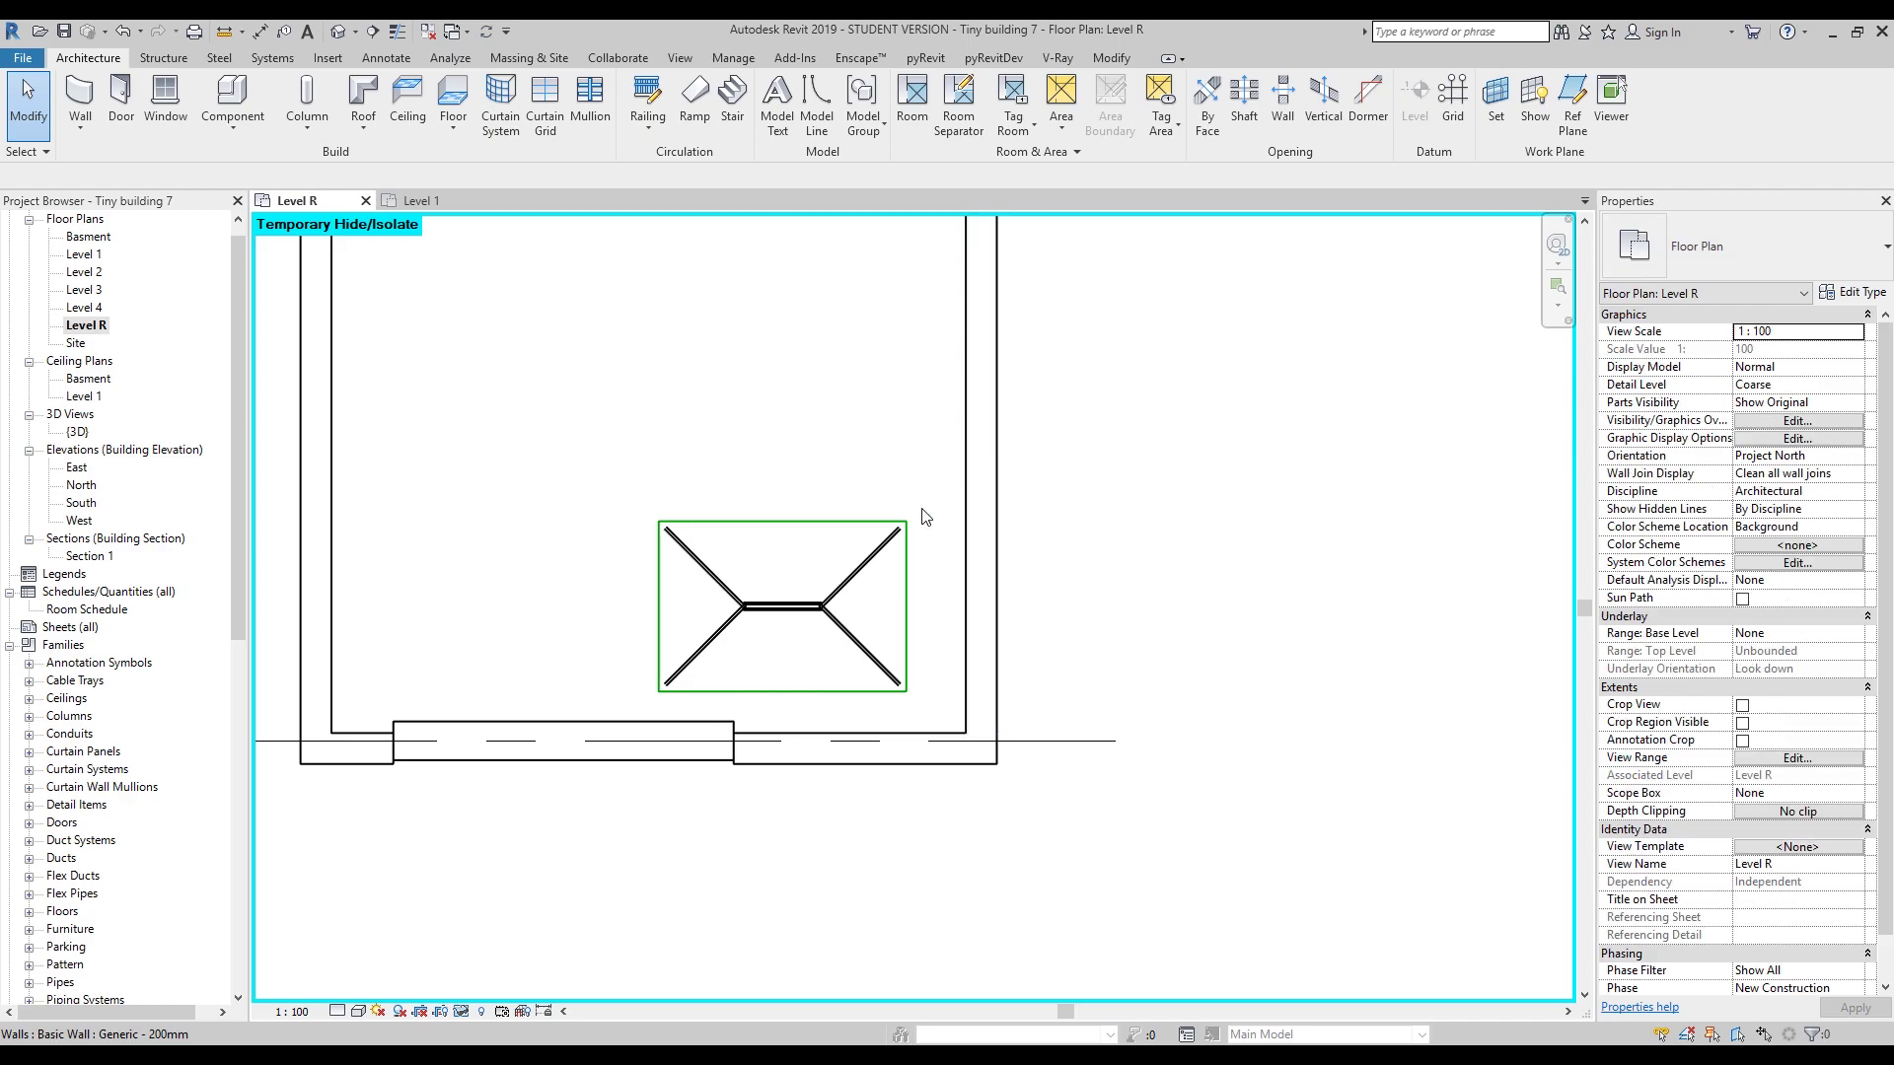
Delete the chain of guide model lines around the sloped glazing roof on Level R.
left_click(775, 523)
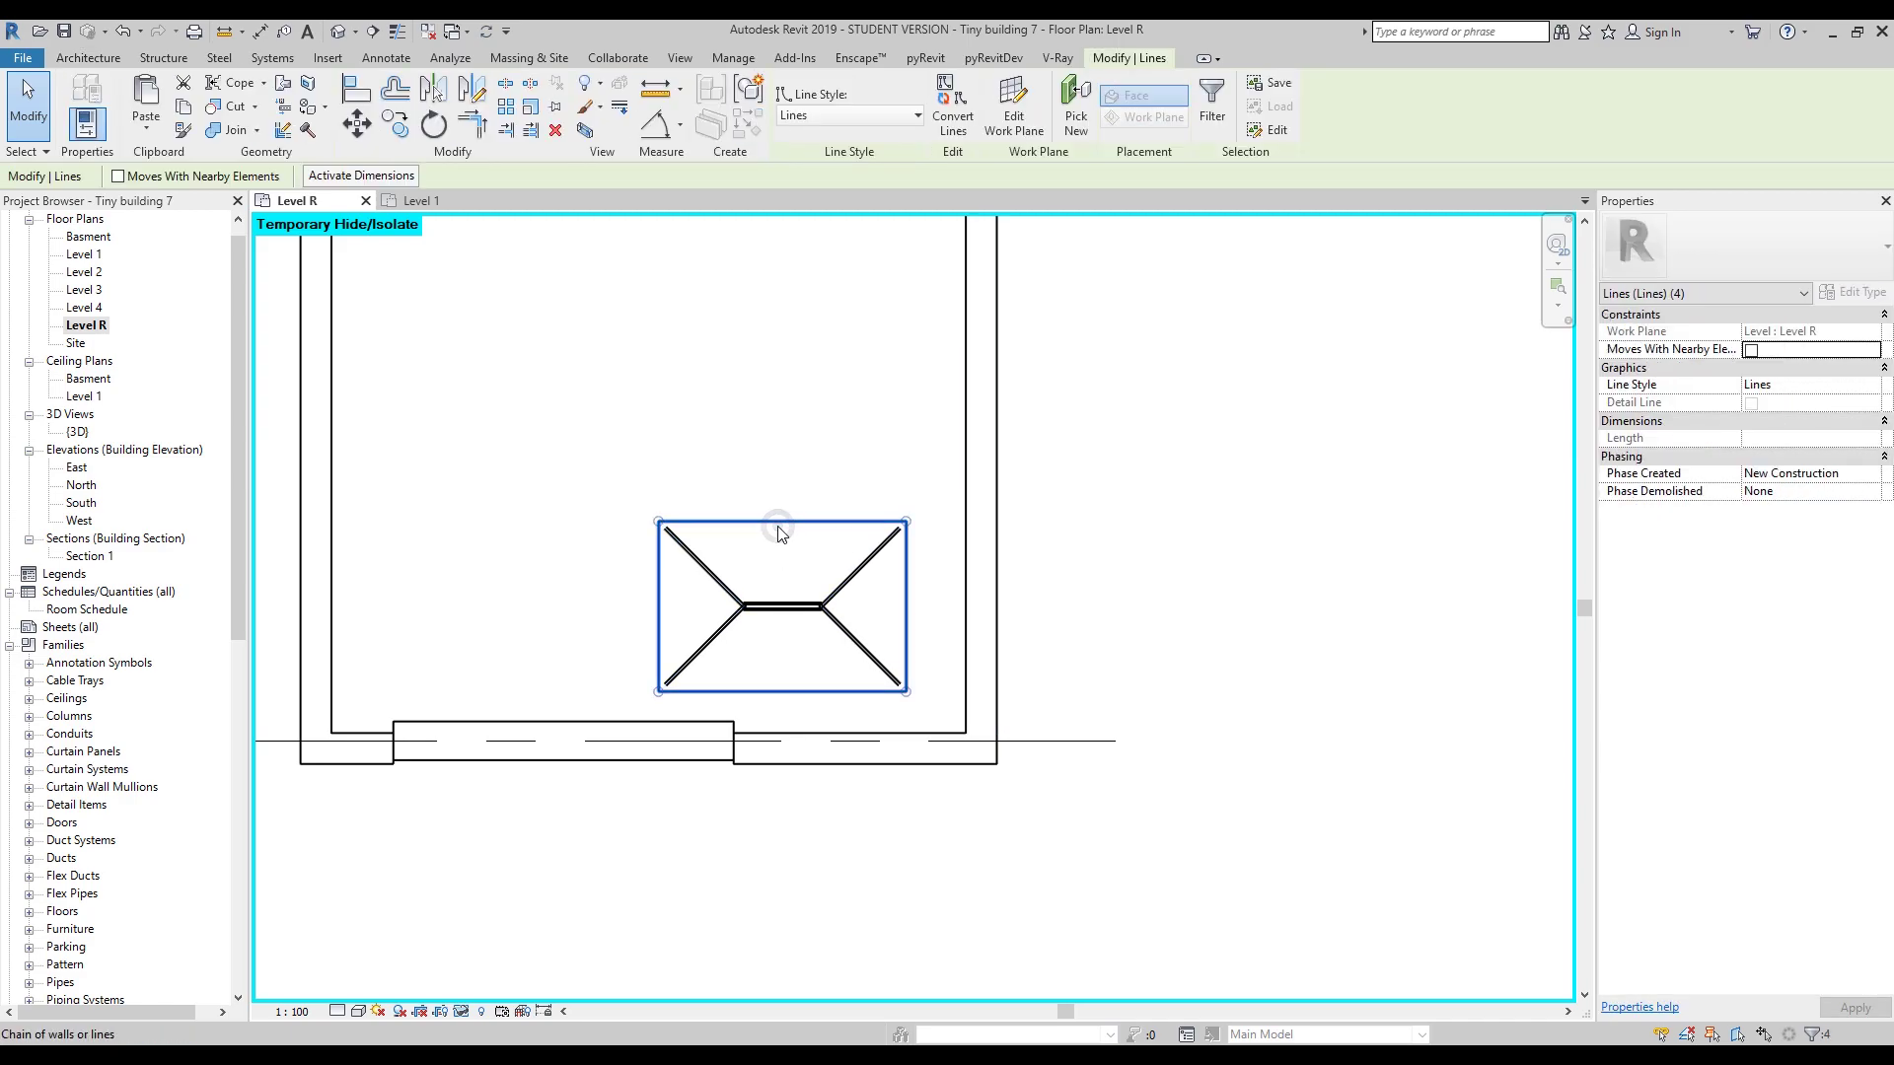
key("Delete")
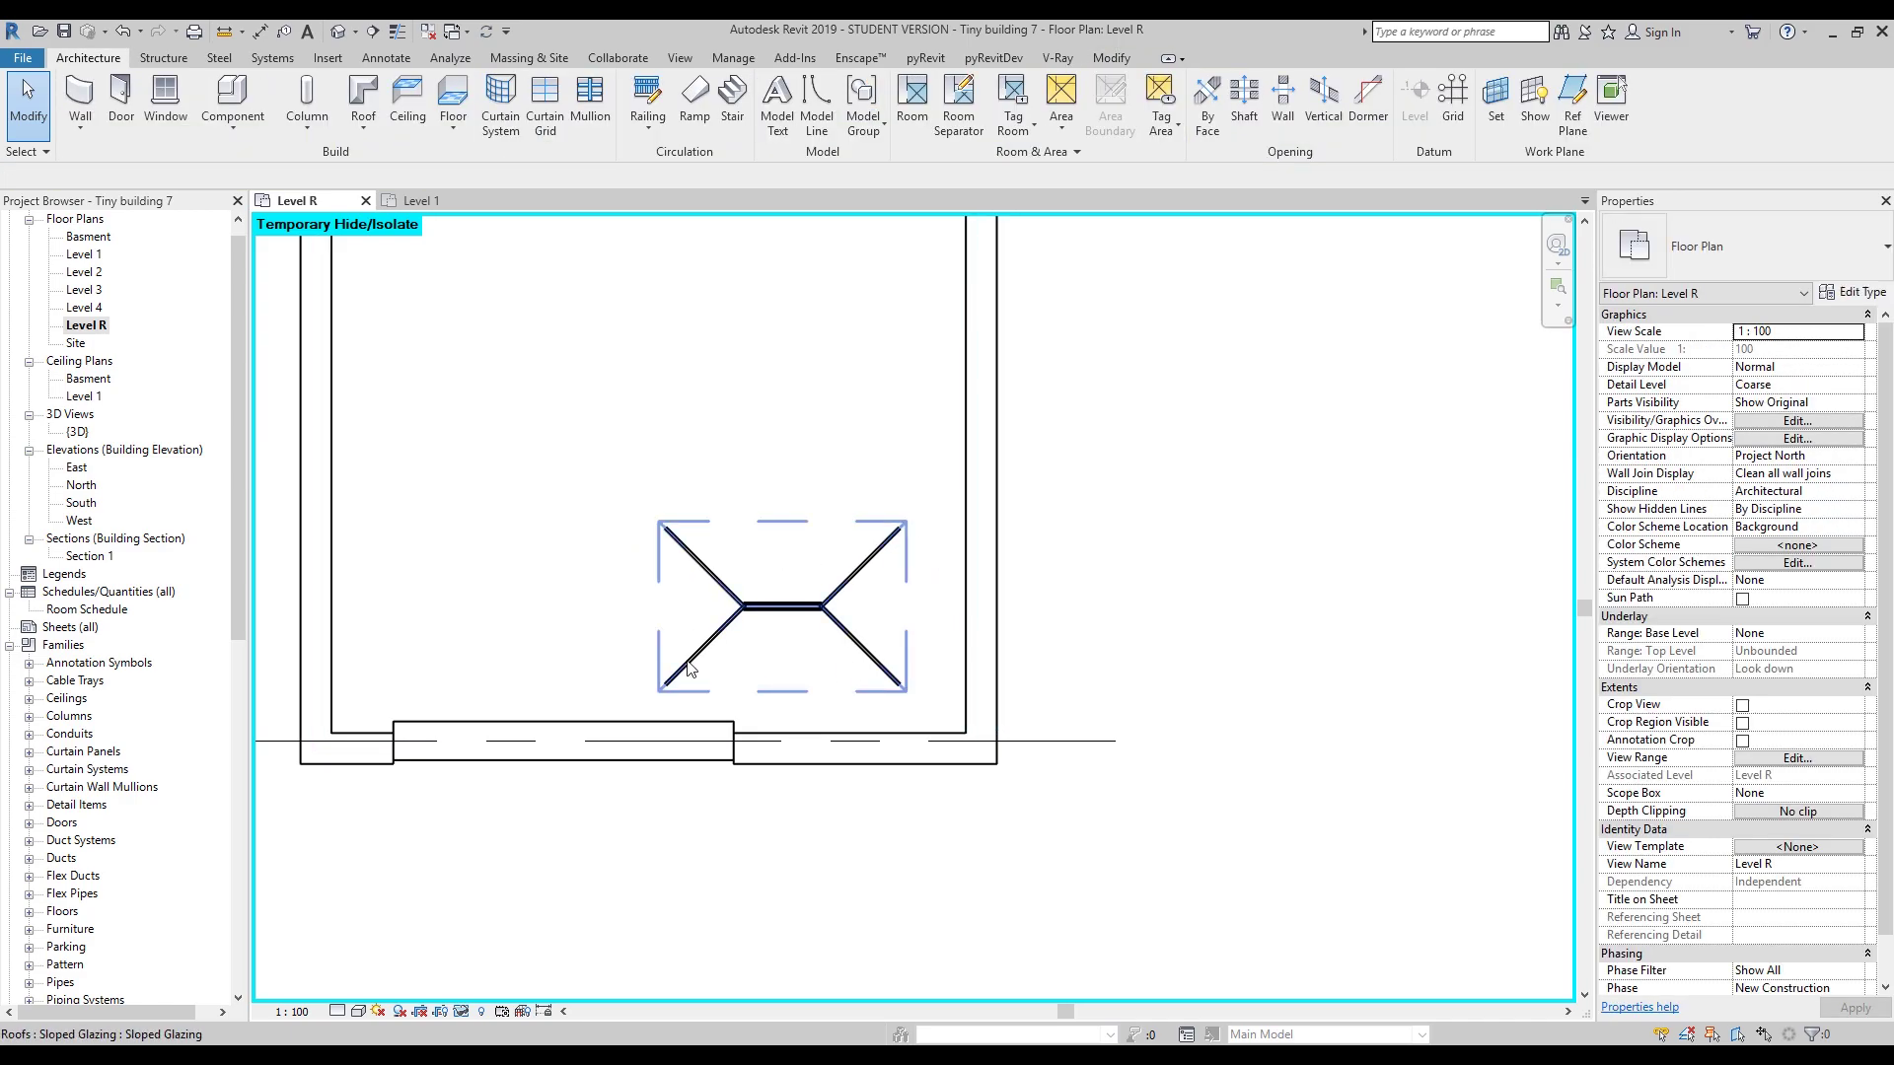
left_click(706, 651)
key("Delete")
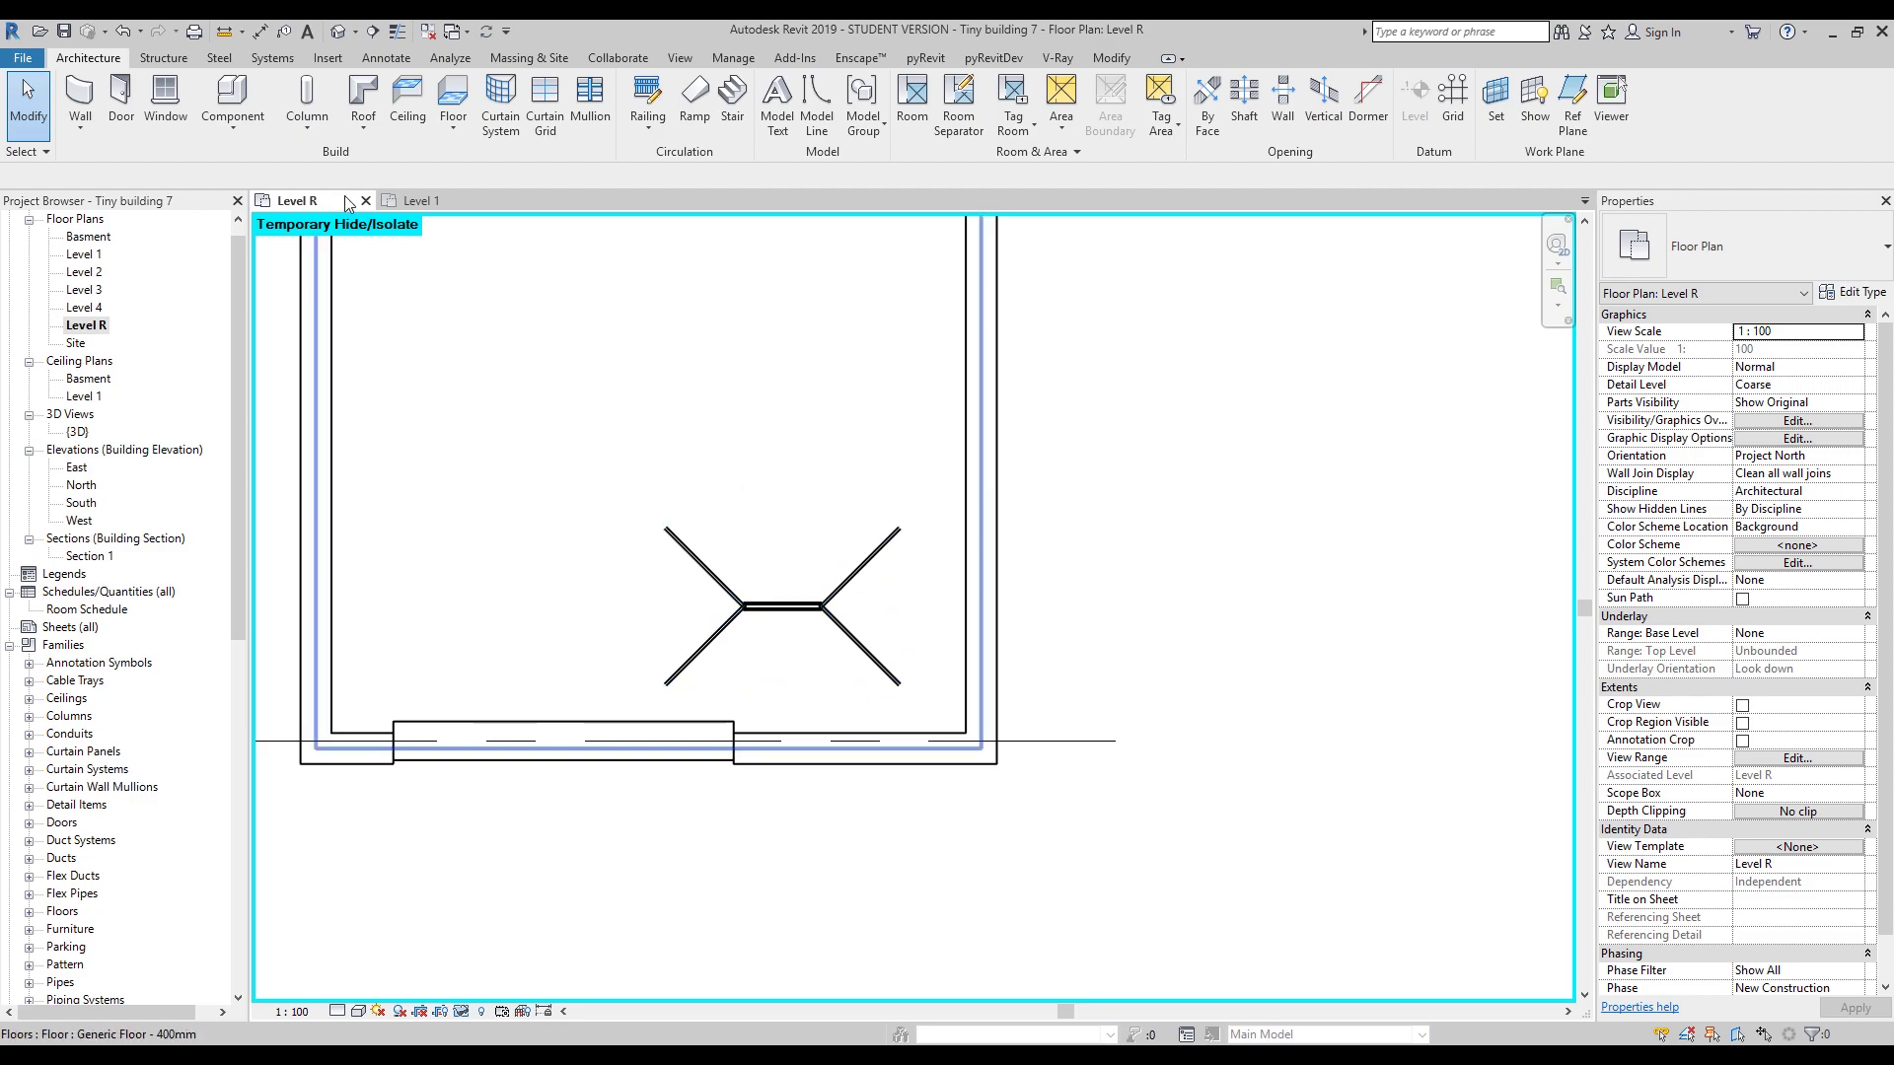
In the 3D view, open the boundary of the Level R floor beneath the sloped glazing for editing.
left_click(338, 31)
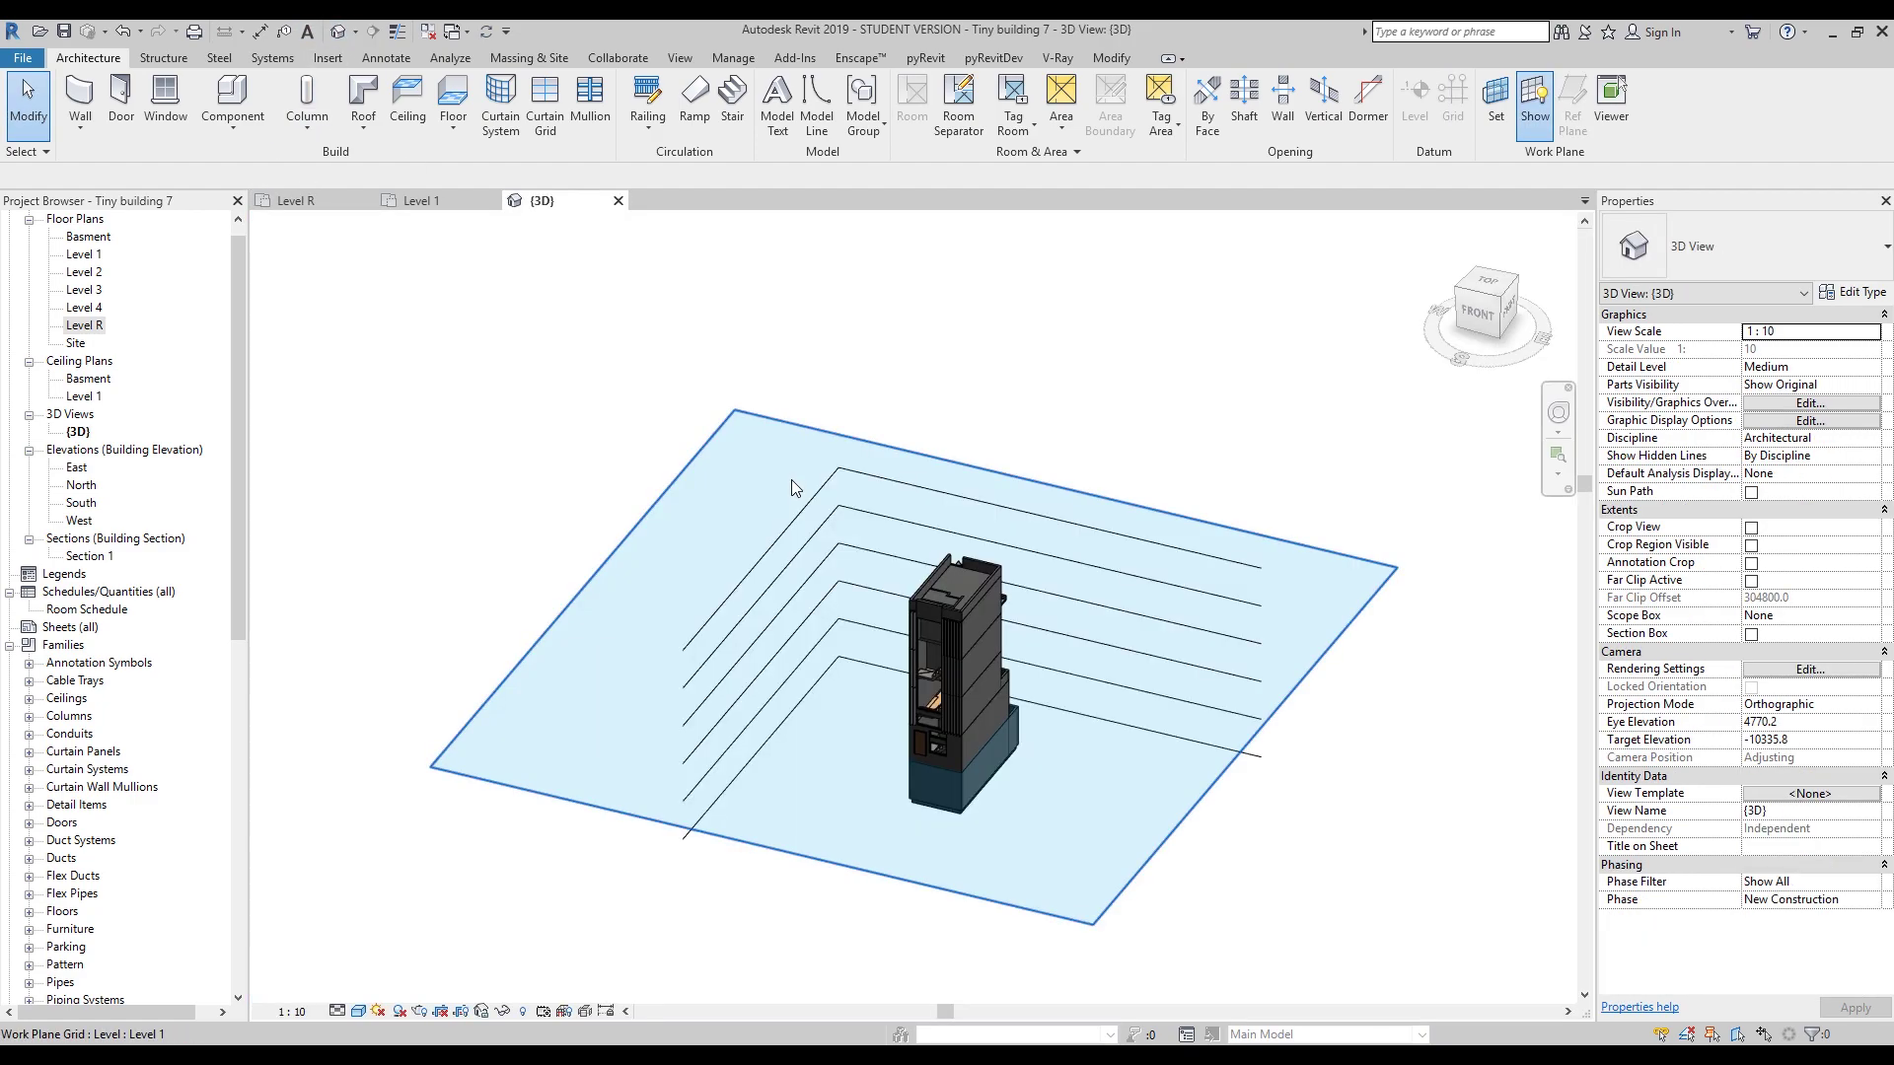
scroll(1004, 582, "up", 5)
middle_click_drag(1004, 582, 655, 698, "shift")
scroll(708, 730, "up", 6)
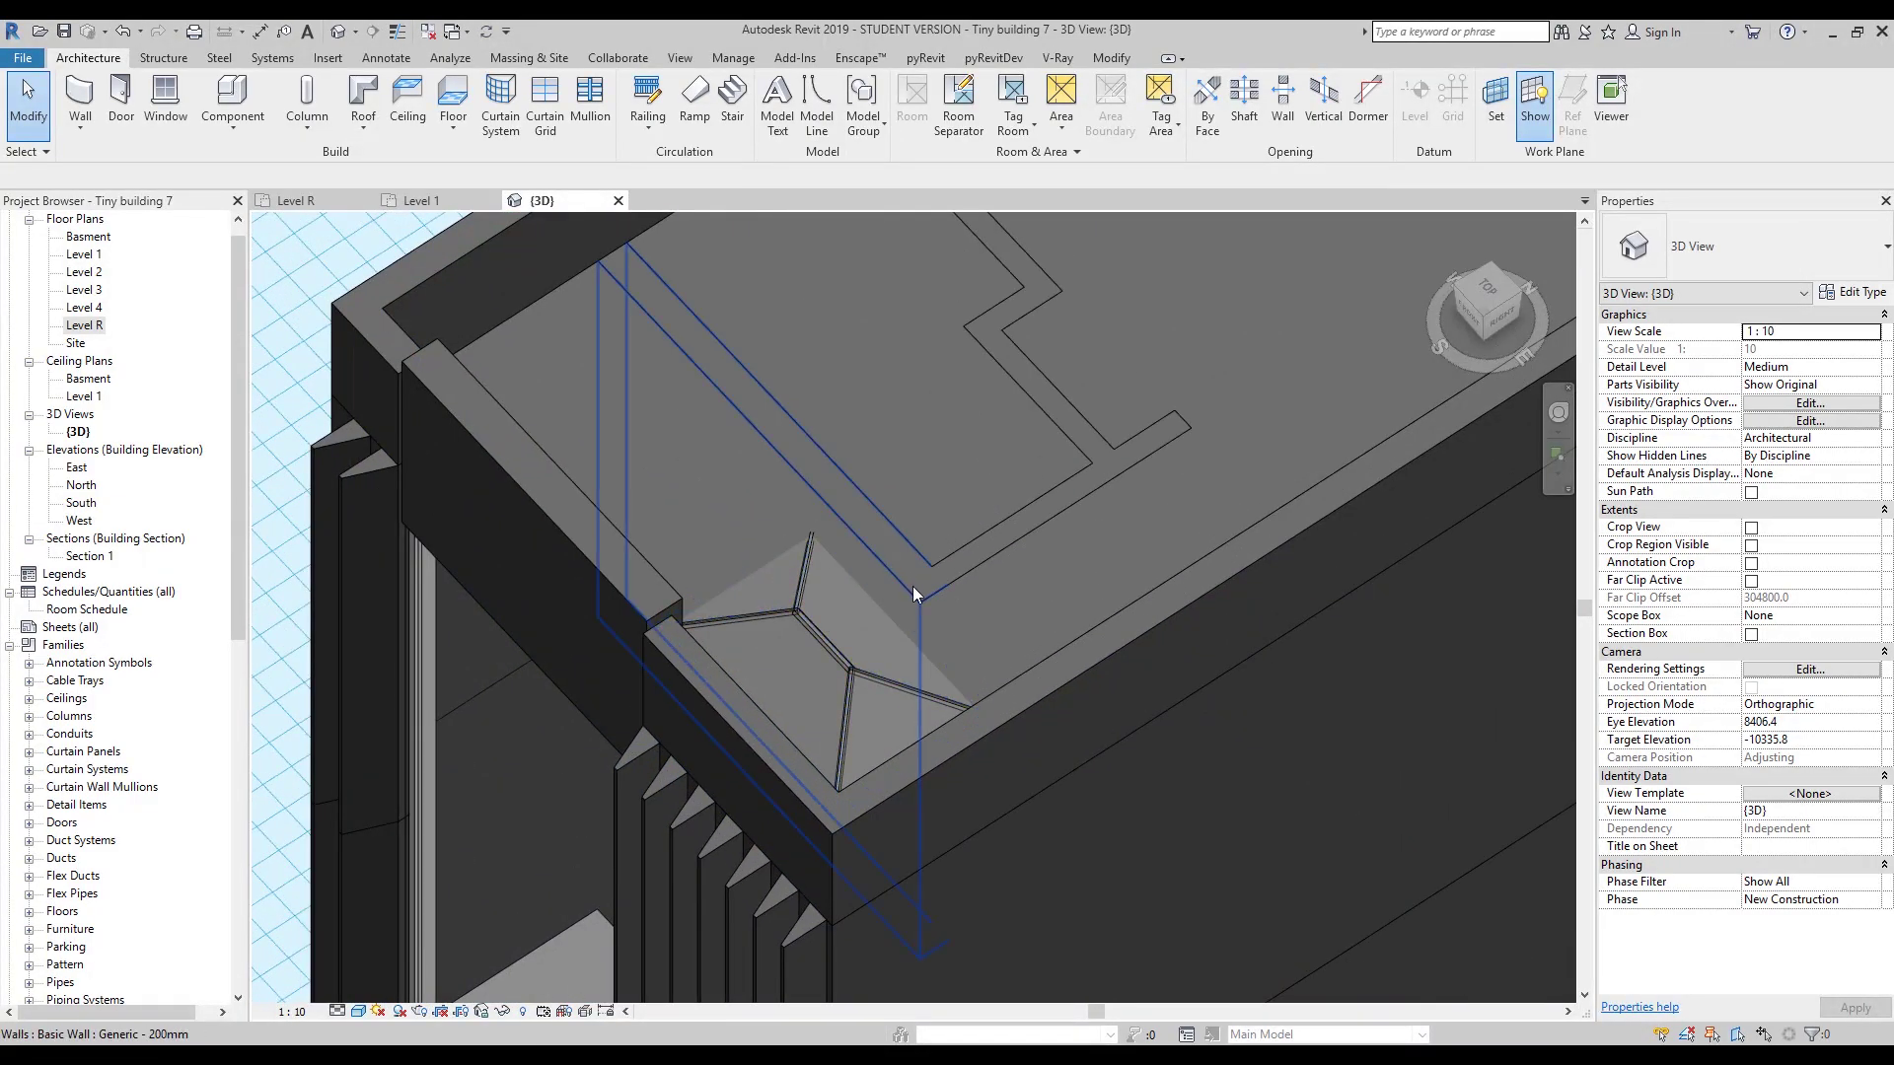
left_click(702, 466)
middle_click_drag(703, 465, 695, 507, "shift")
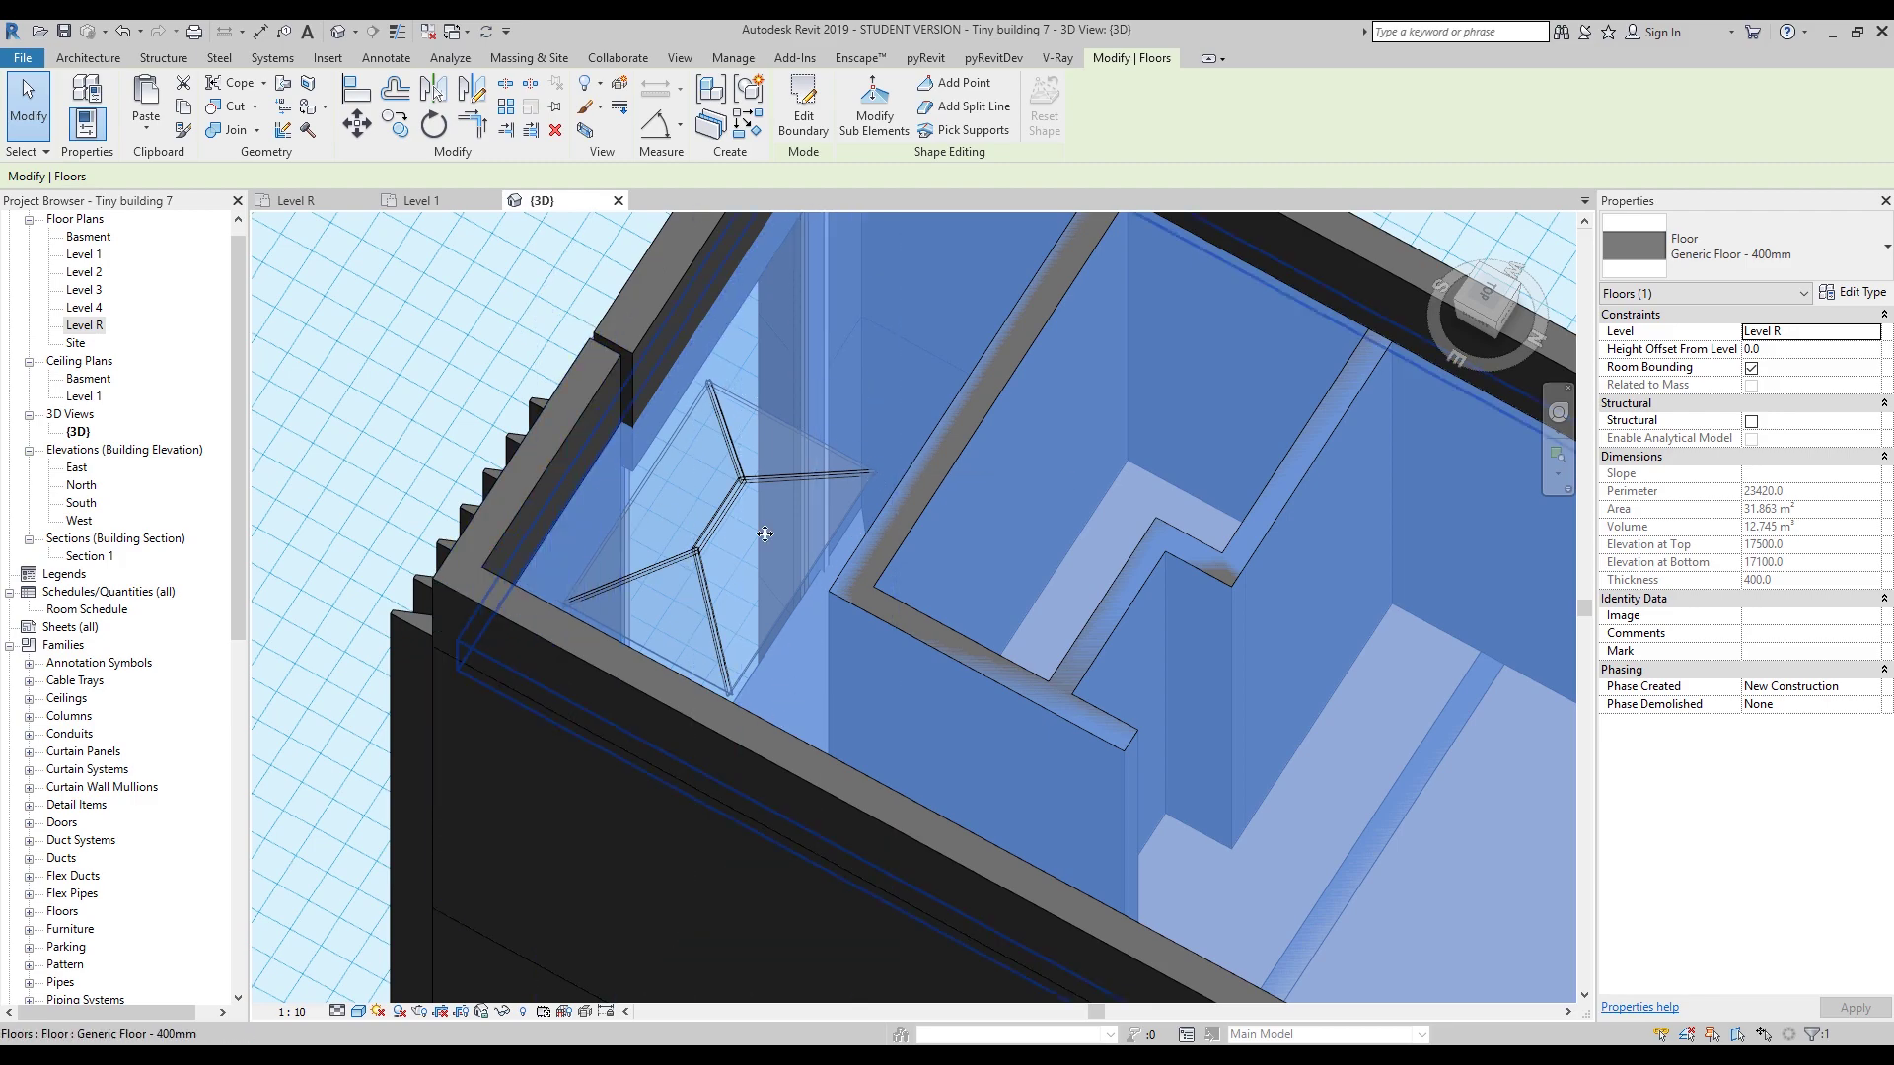
middle_click_drag(966, 476, 559, 530, "shift")
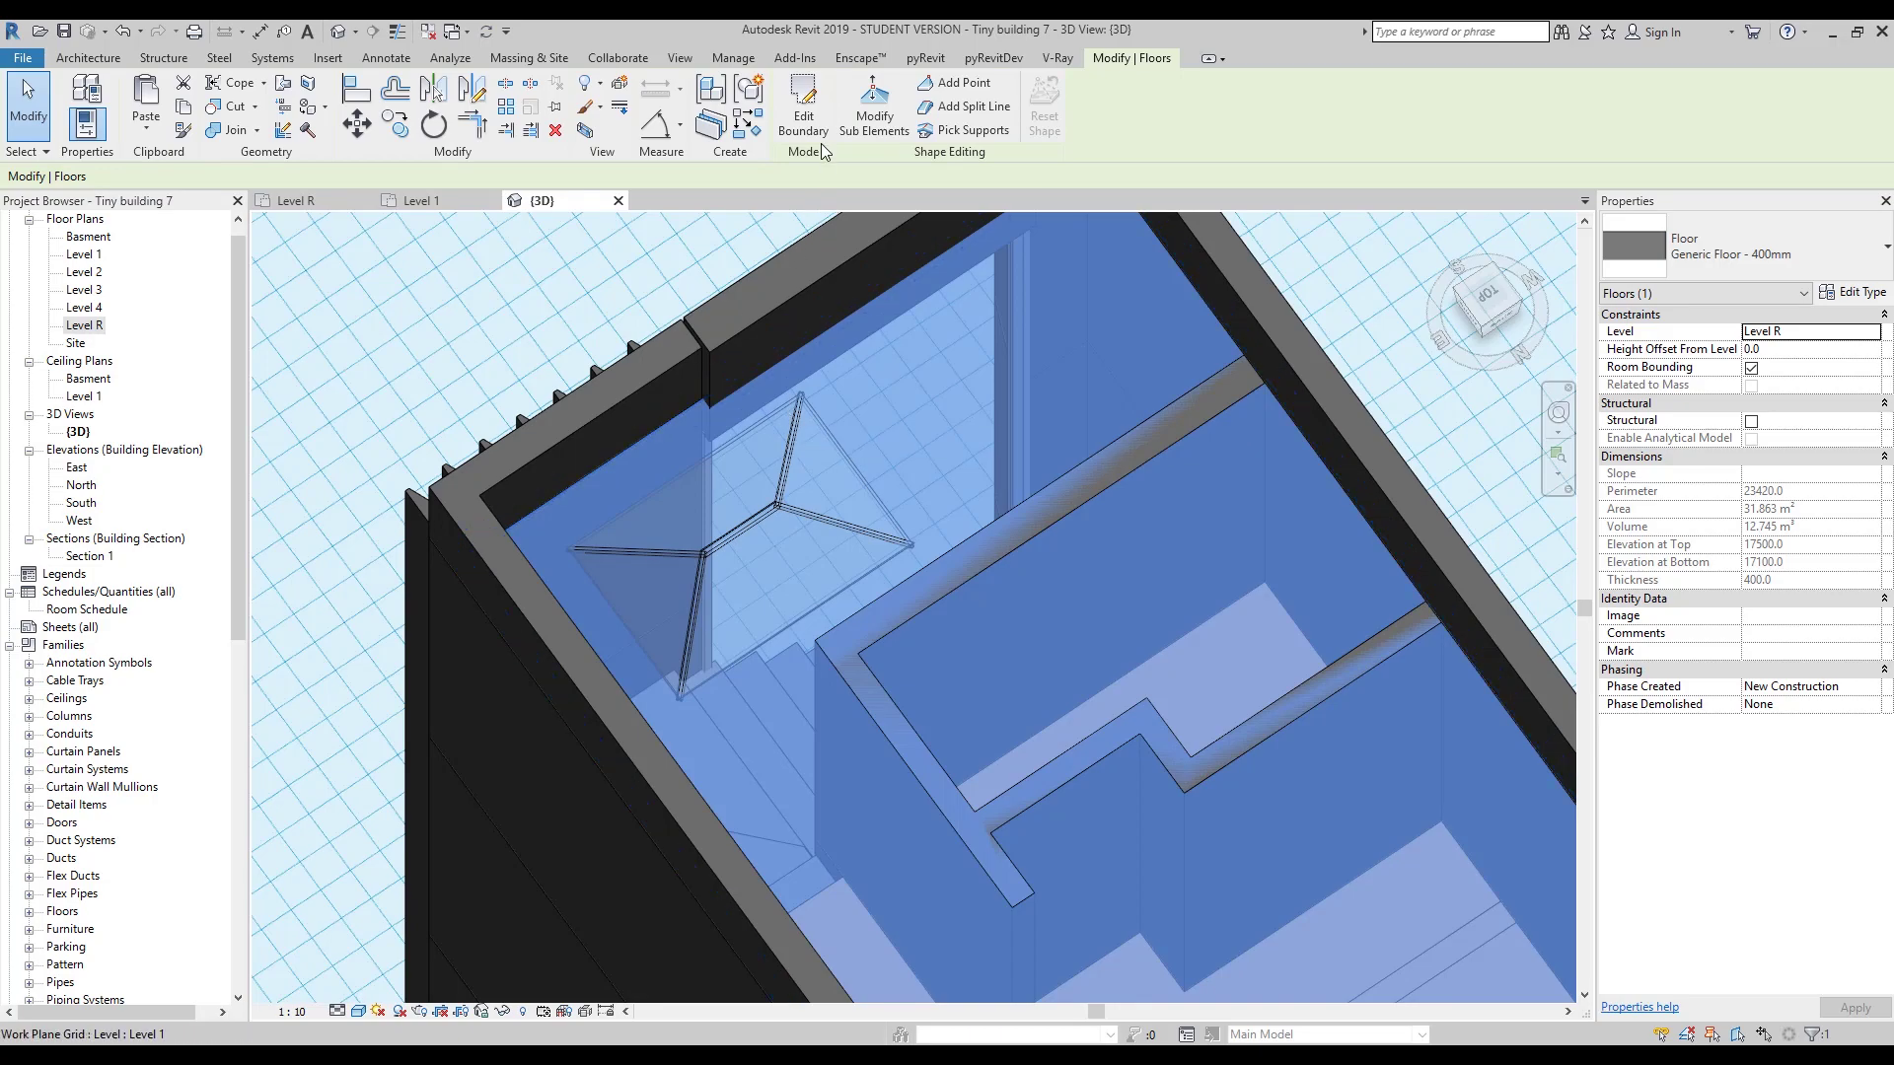
left_click(804, 107)
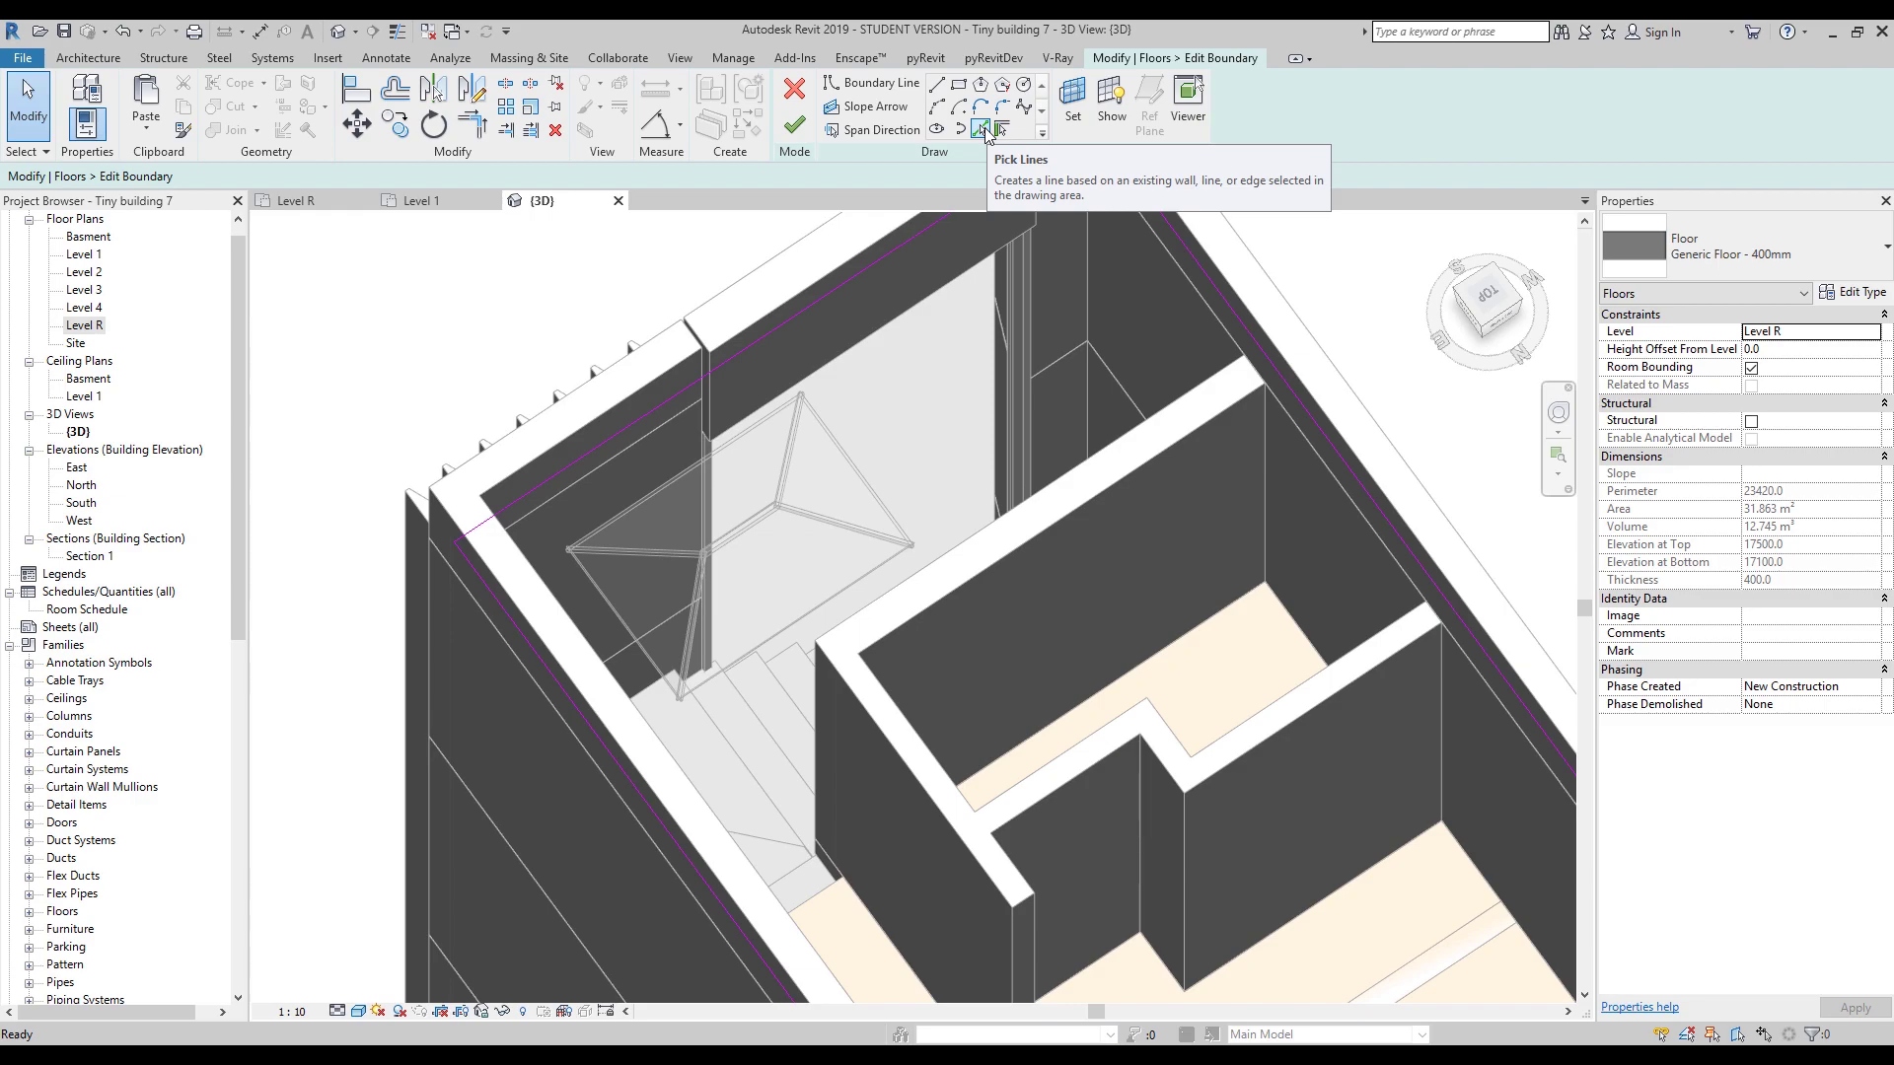
Outline the floor opening with Pick Lines along the four base edges of the sloped glazing, using zero offset.
left_click(980, 129)
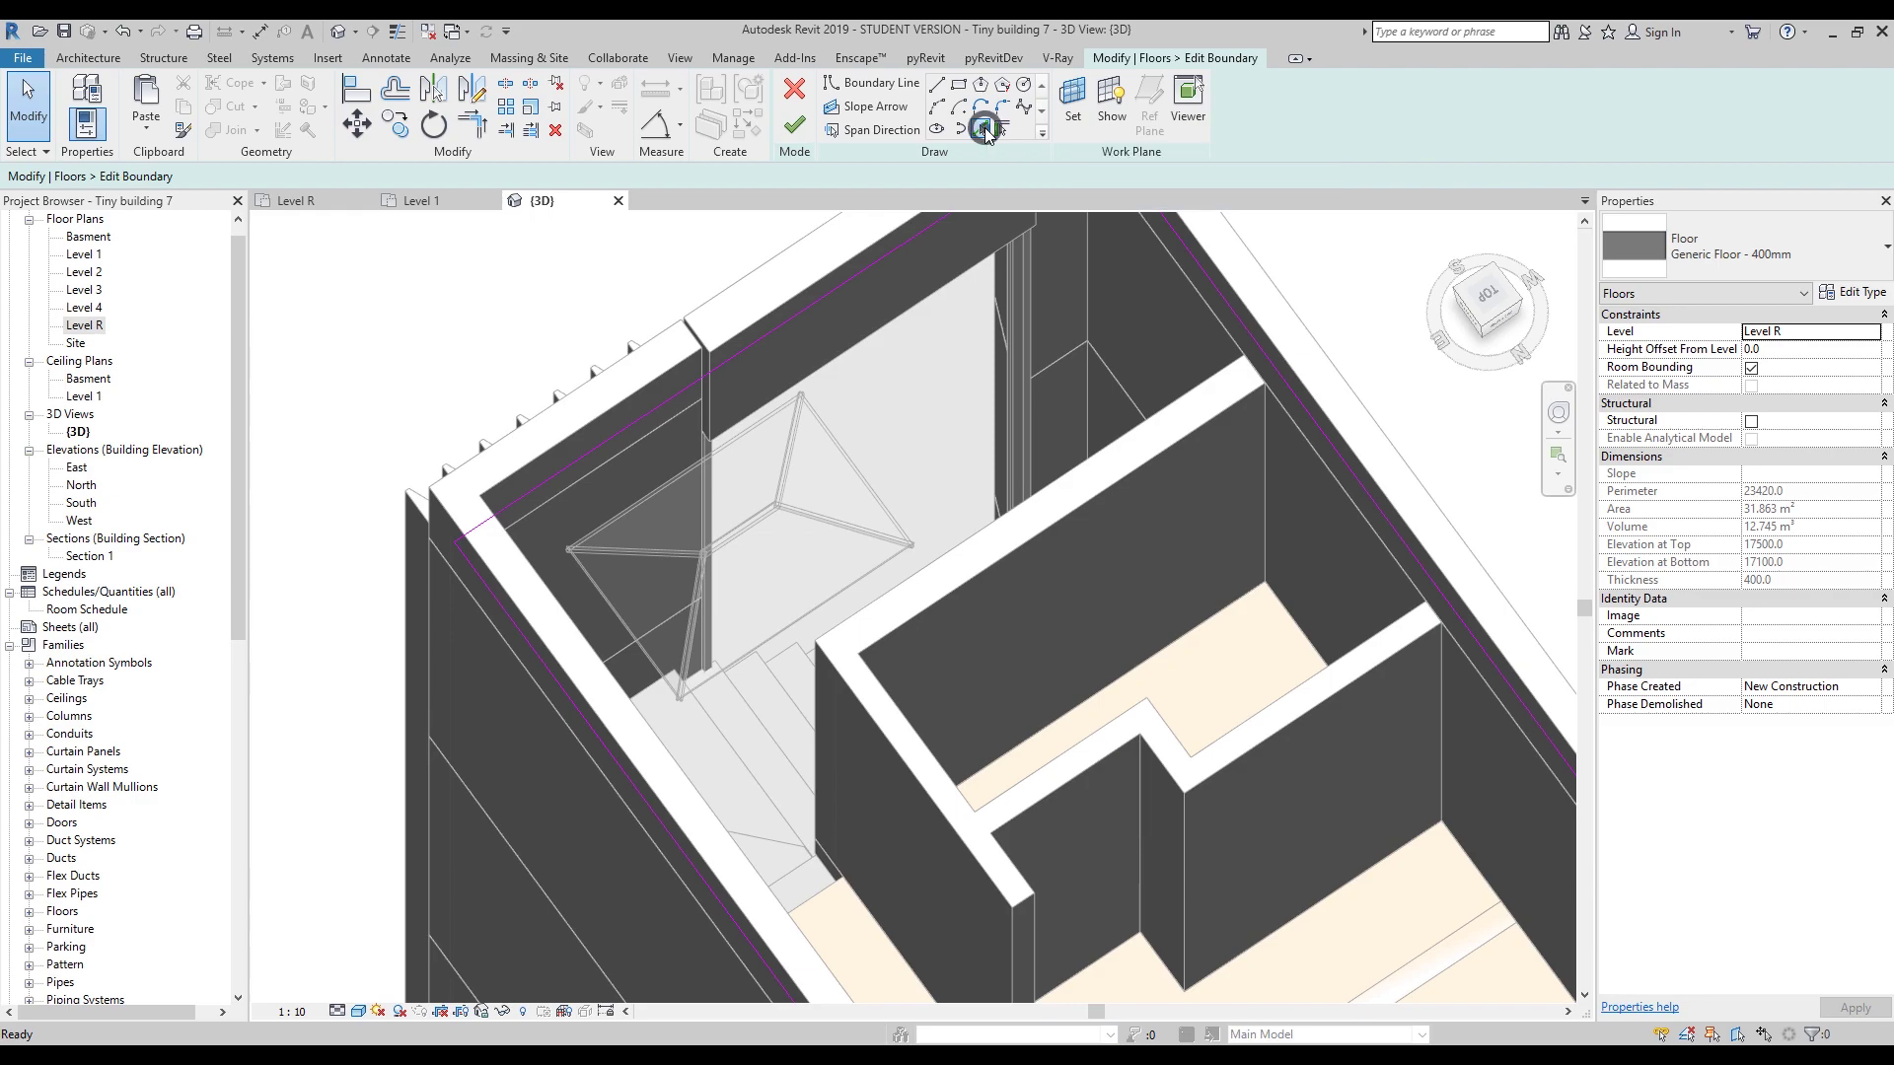
left_click(742, 665)
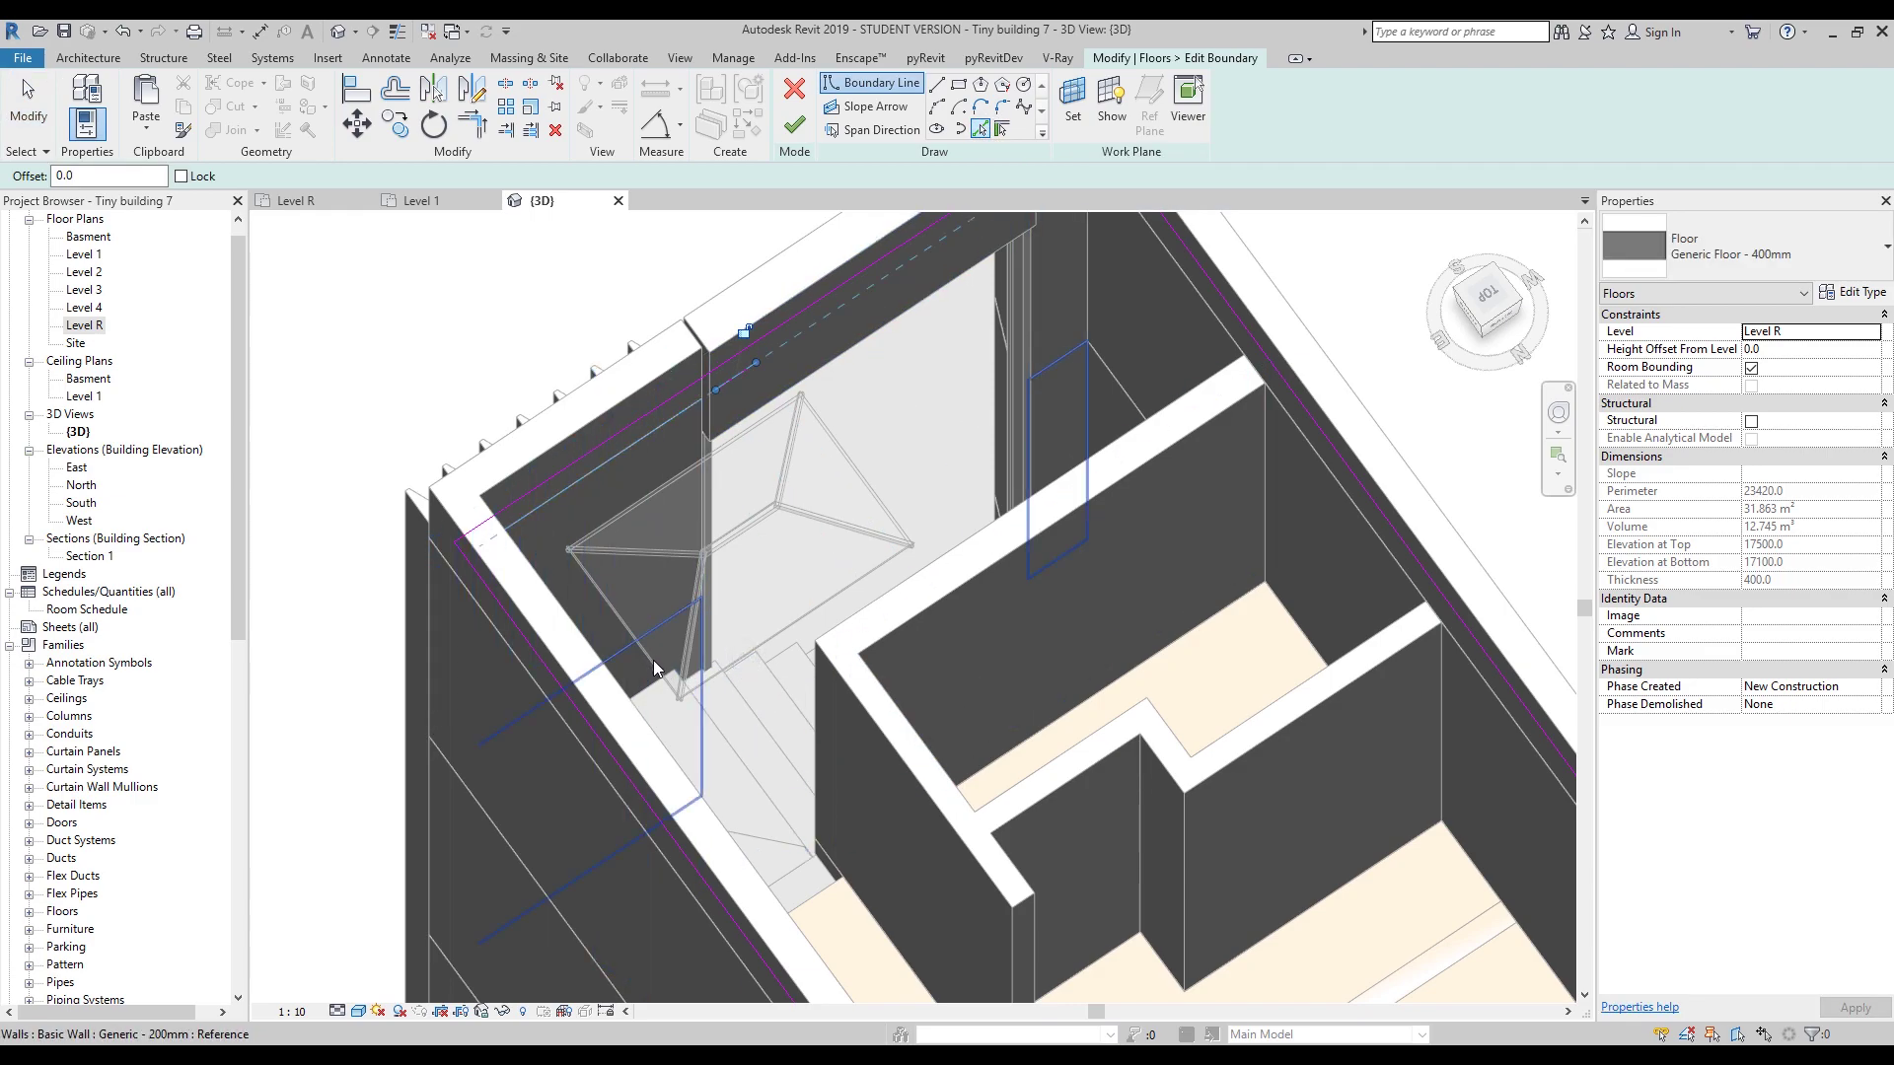
scroll(653, 666, "up", 3)
key("Escape")
scroll(831, 667, "down", 4)
scroll(779, 636, "up", 1)
scroll(779, 635, "up", 2)
key("Return")
left_click(809, 616)
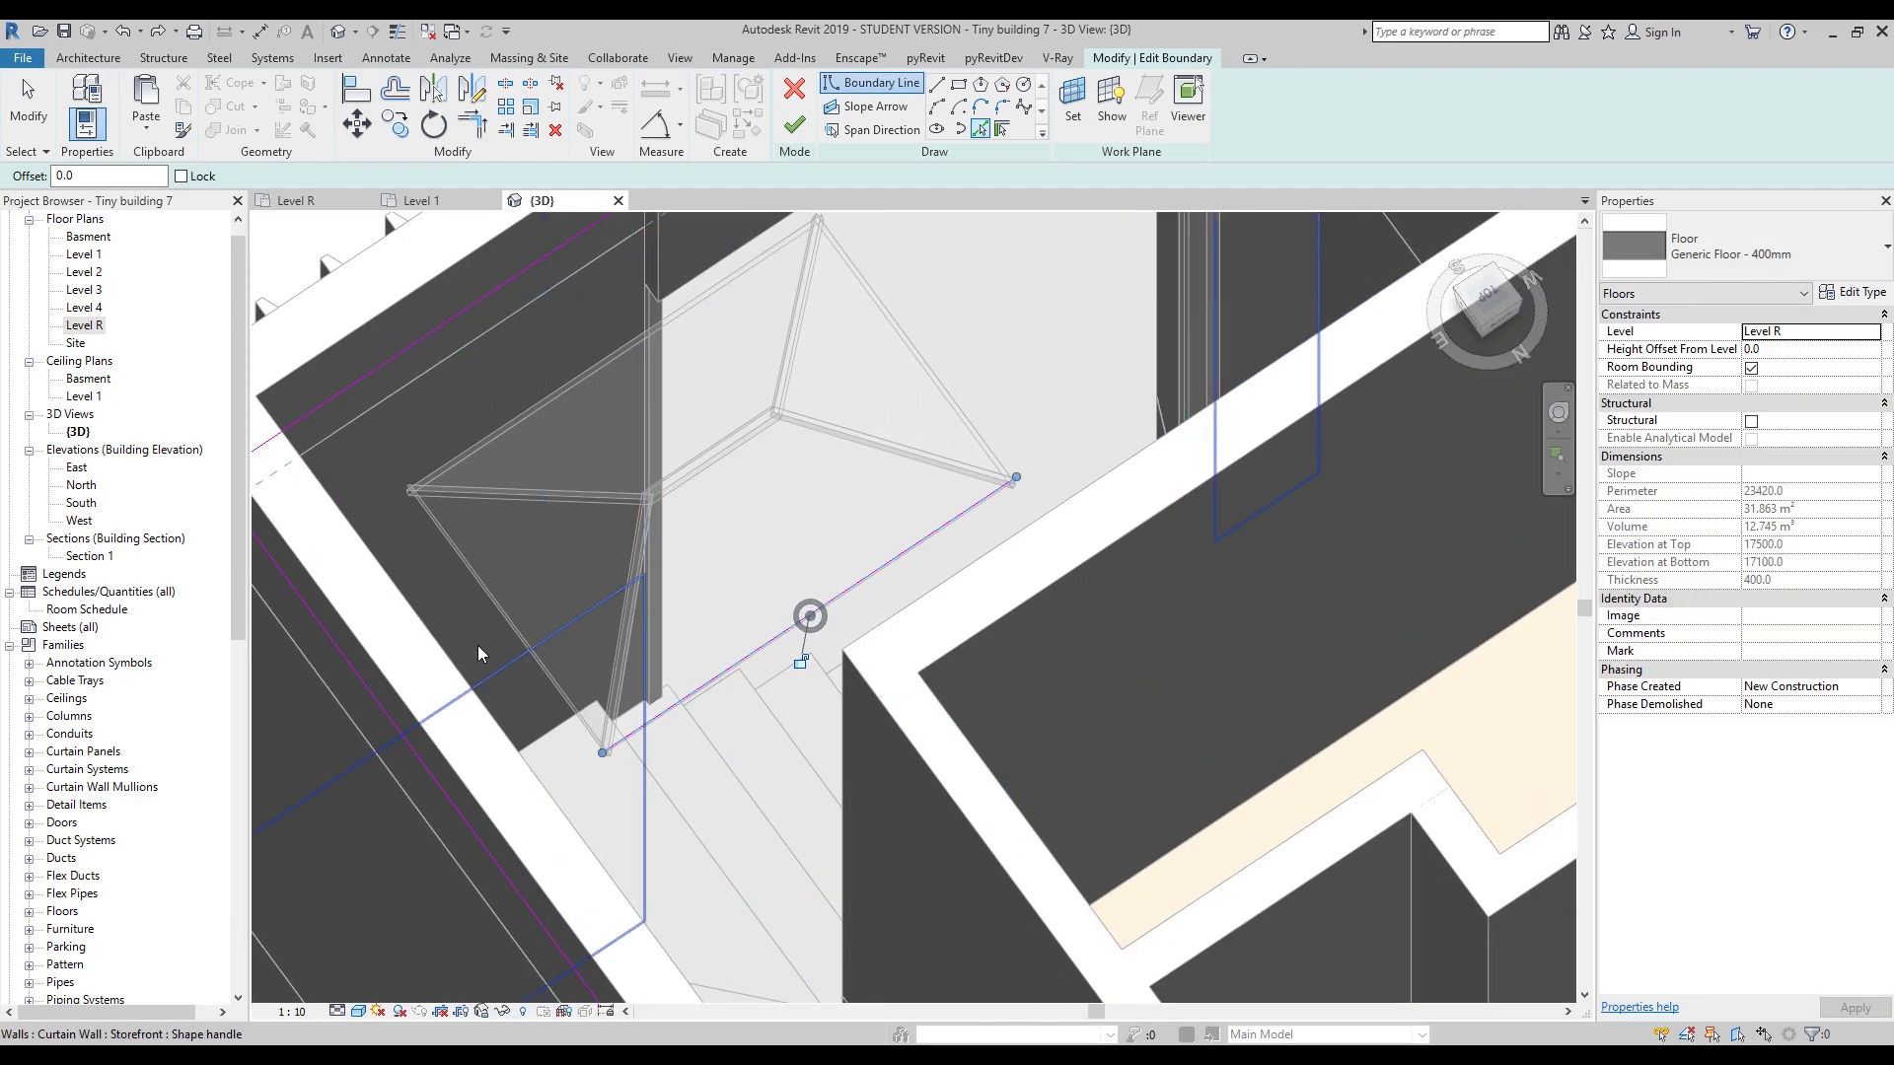
left_click(488, 594)
left_click(455, 463)
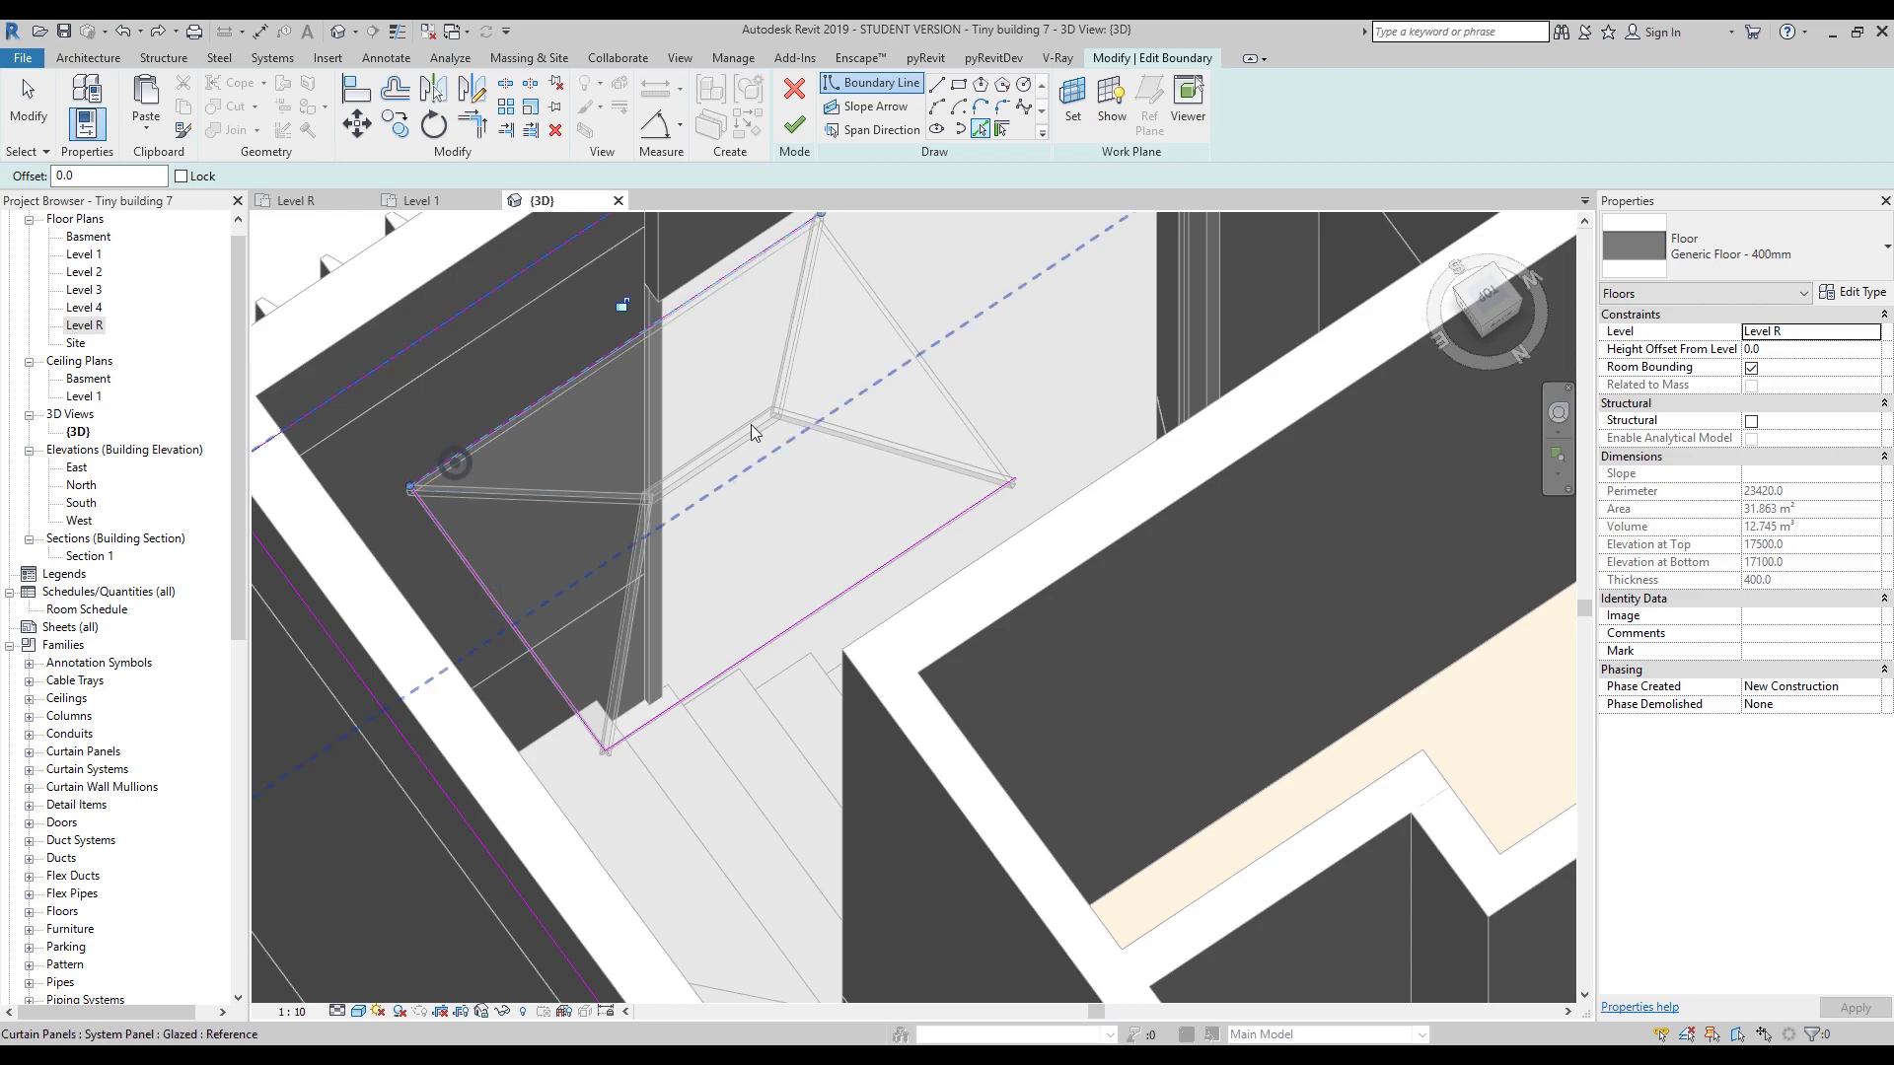
key("Tab")
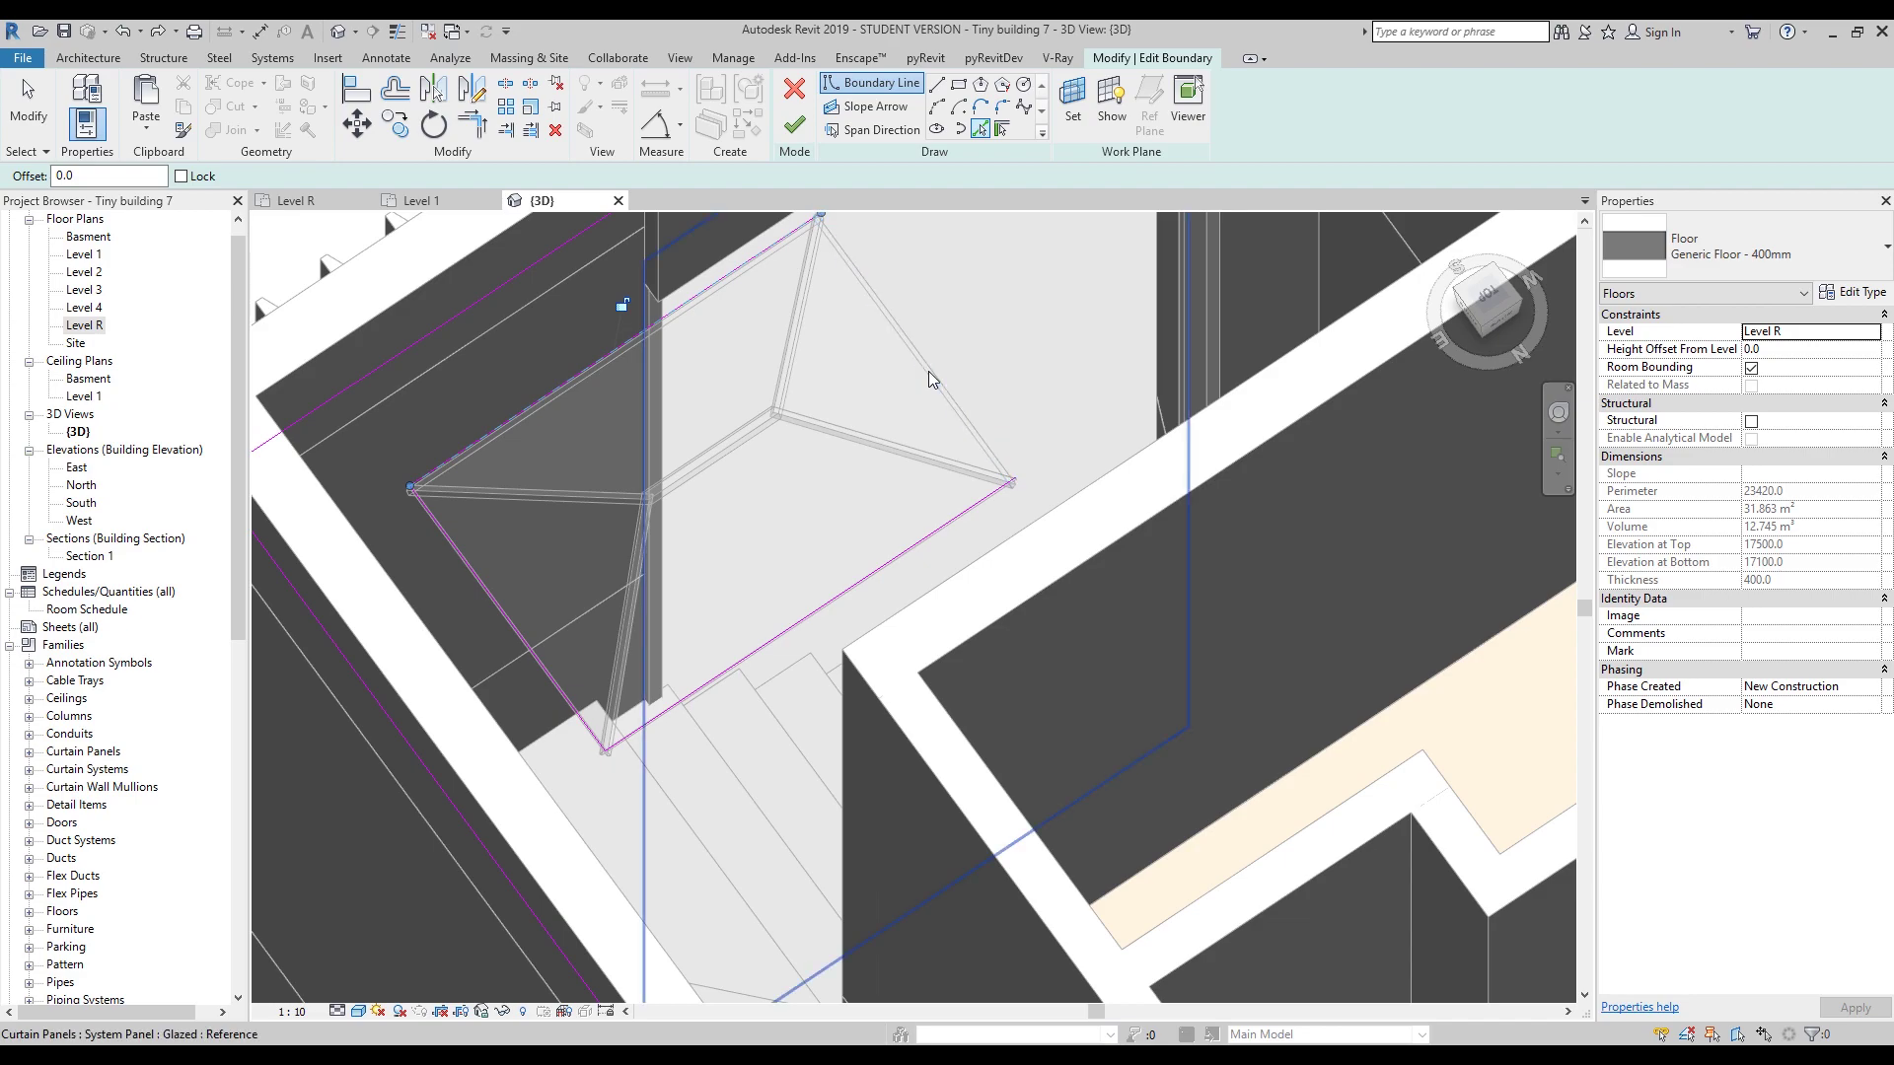
left_click(931, 372)
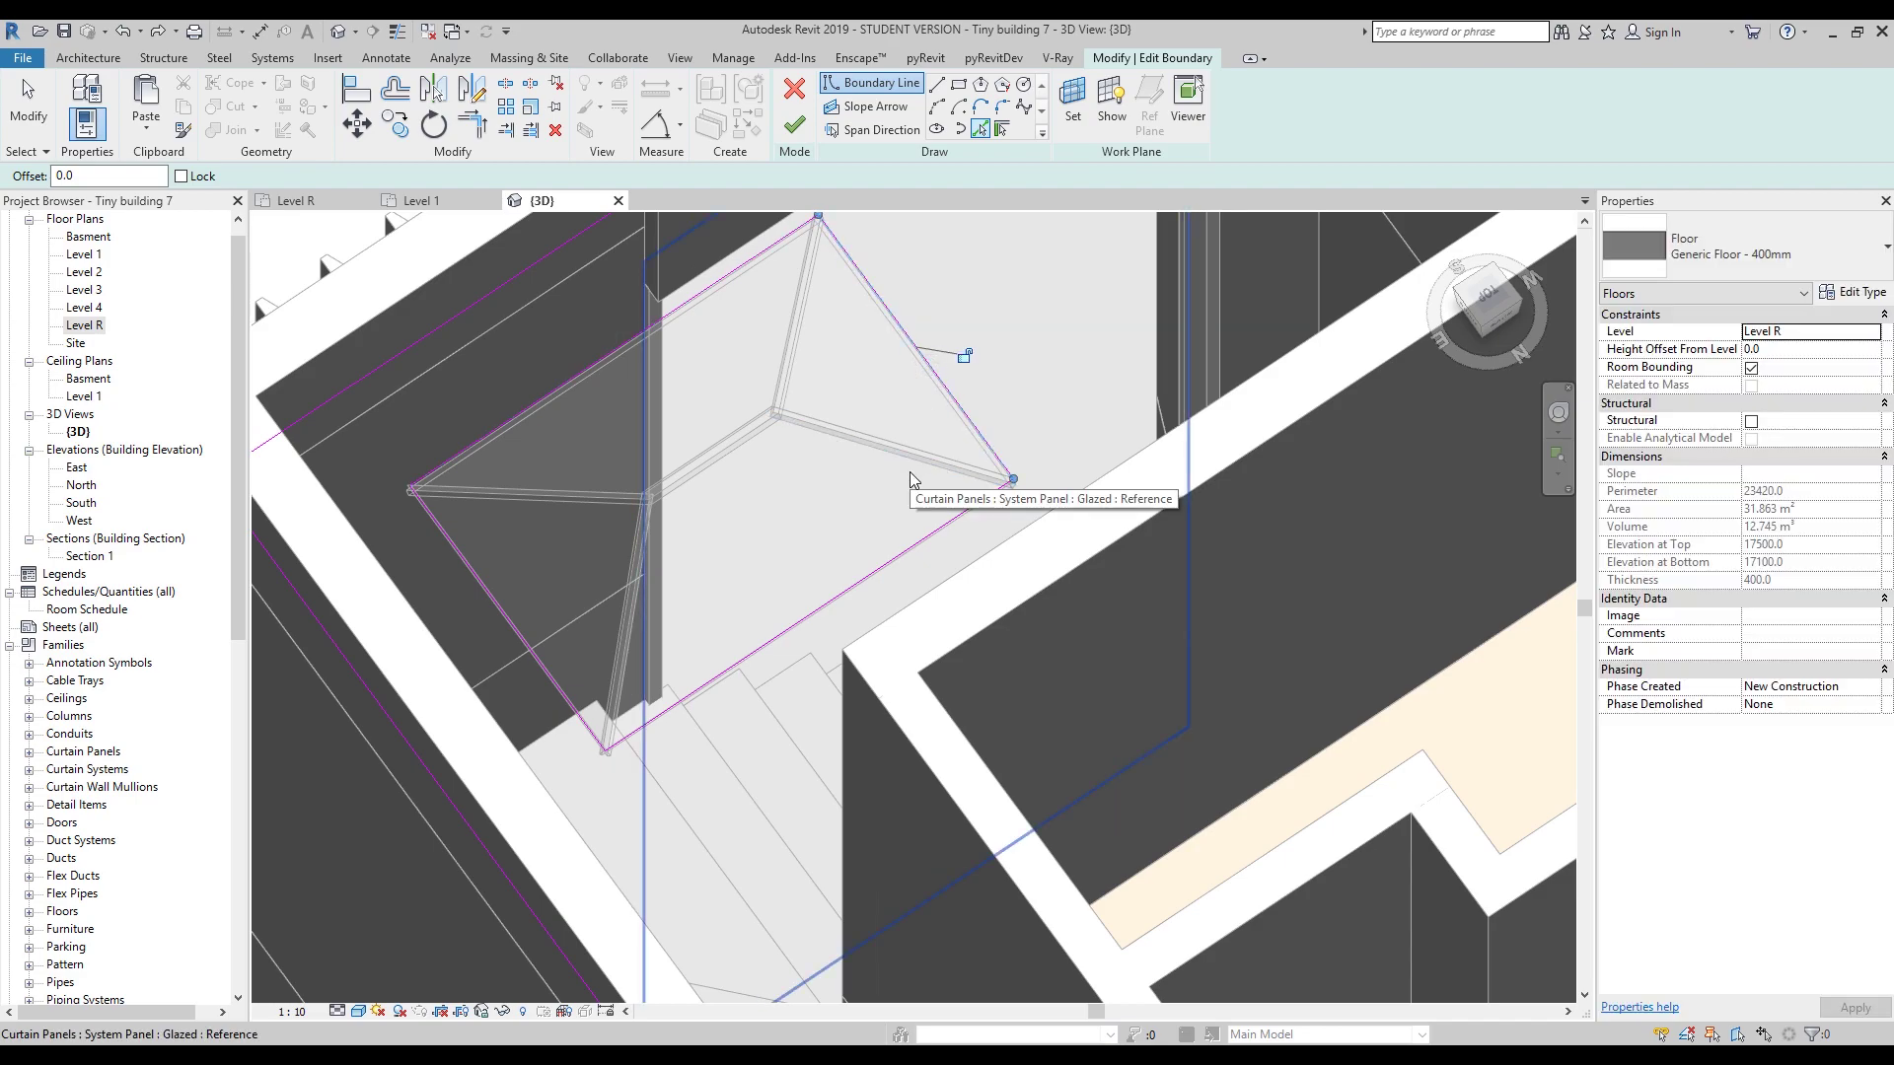
Trim the corners of the skylight opening outline and finish the floor boundary without attaching the walls to the floor's bottom.
key("t")
key("r")
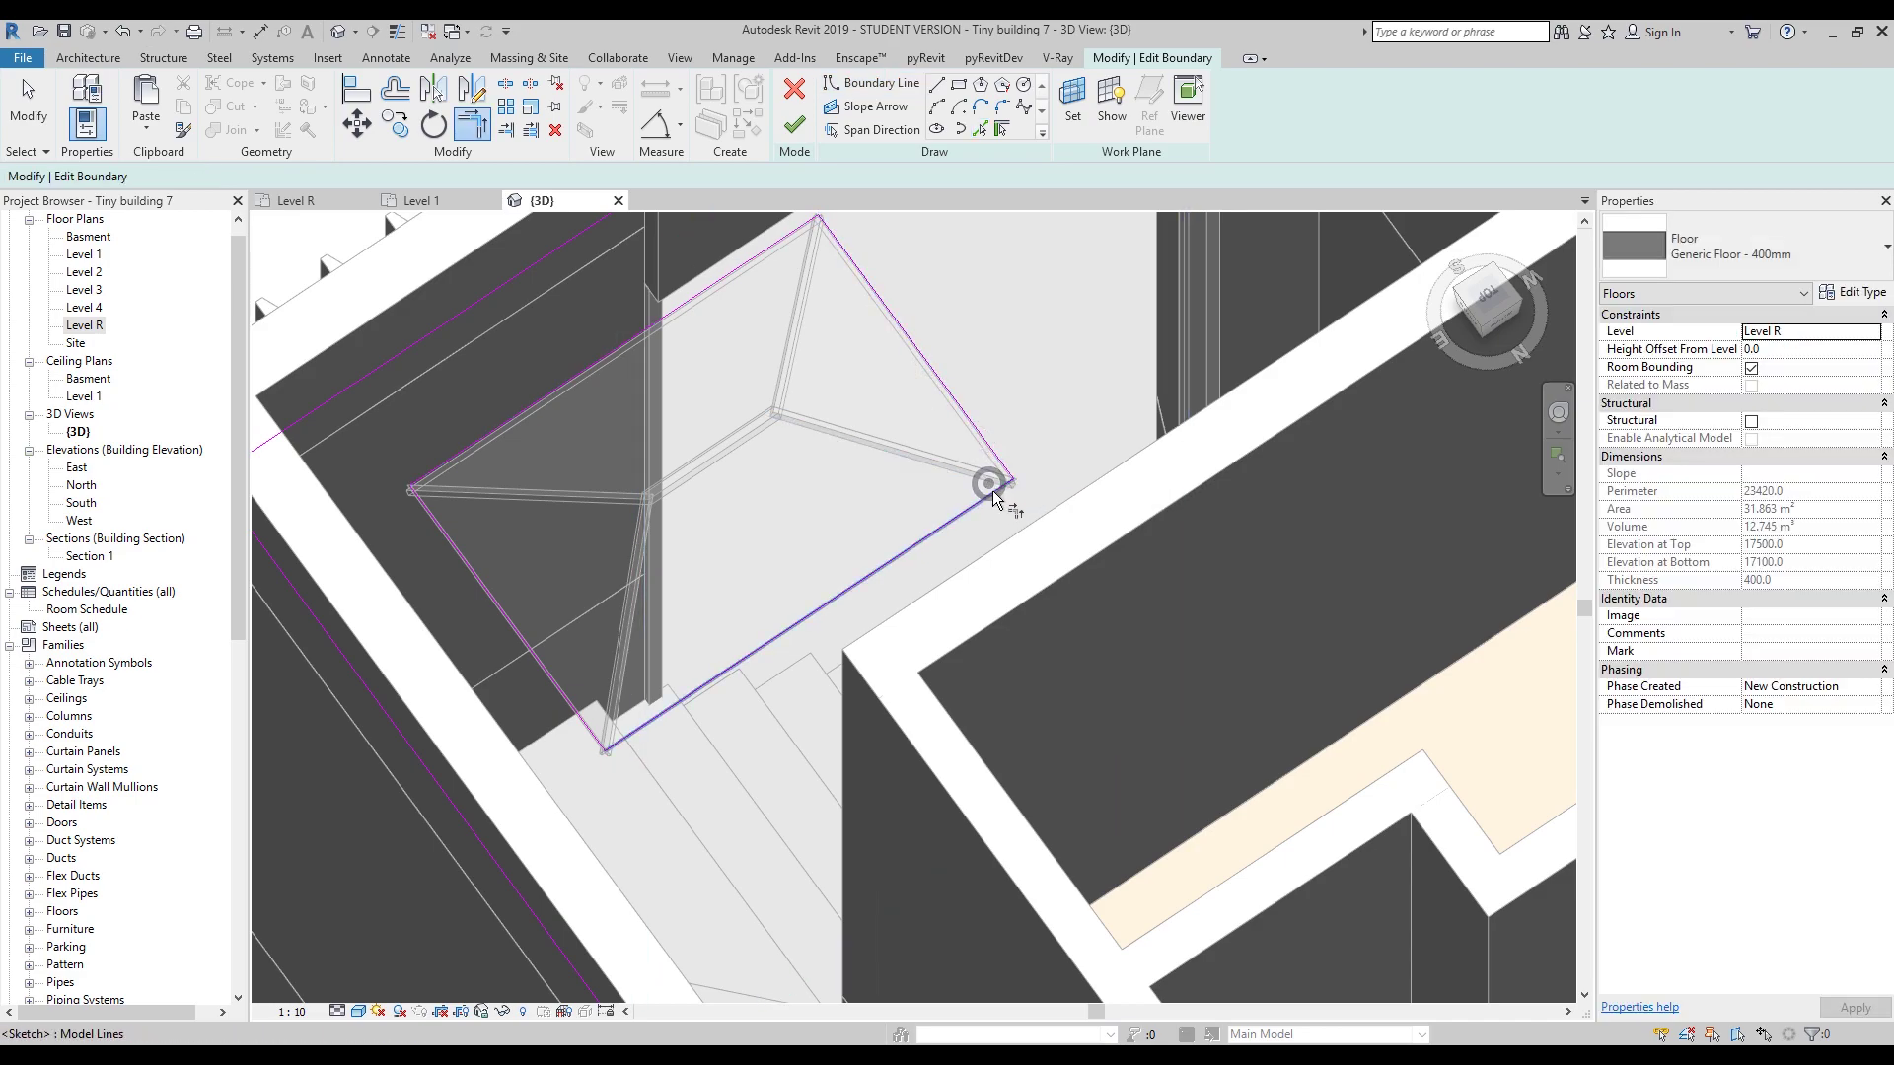
left_click(478, 575)
left_click(790, 231)
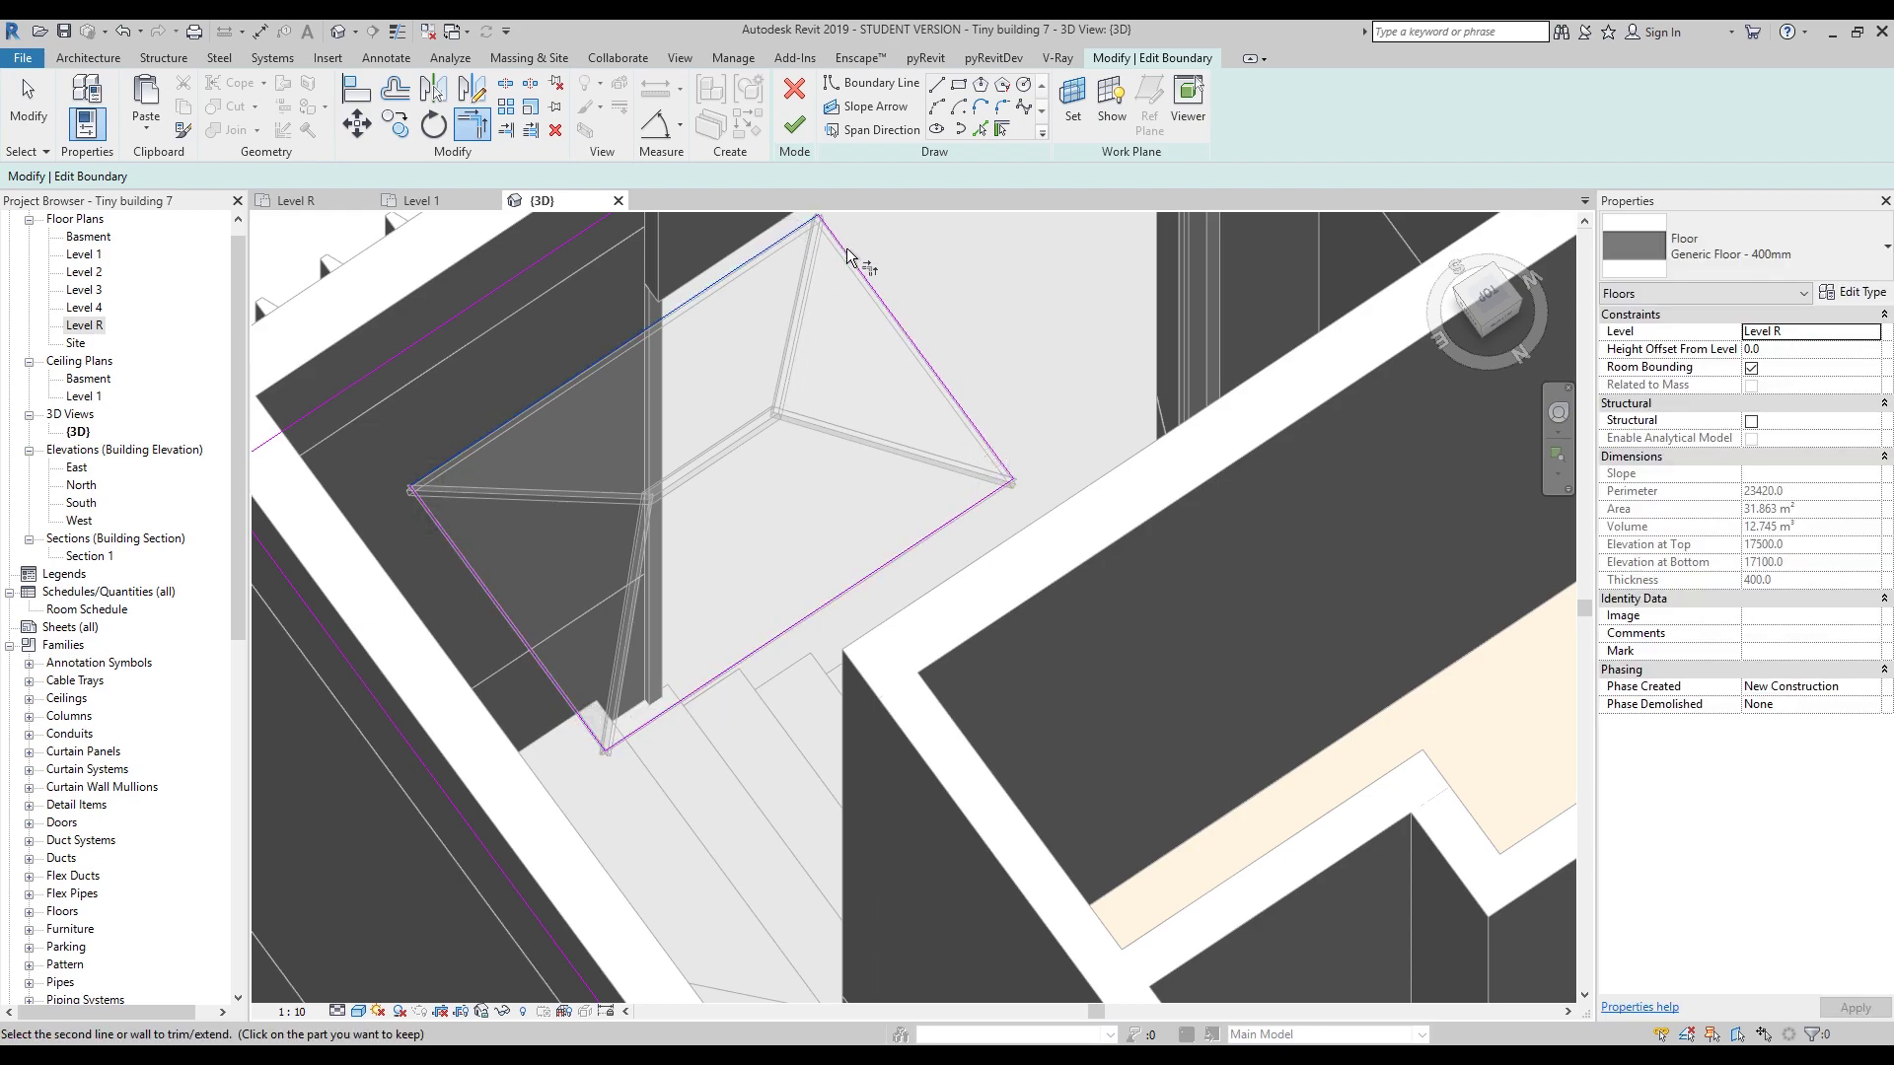
left_click(790, 132)
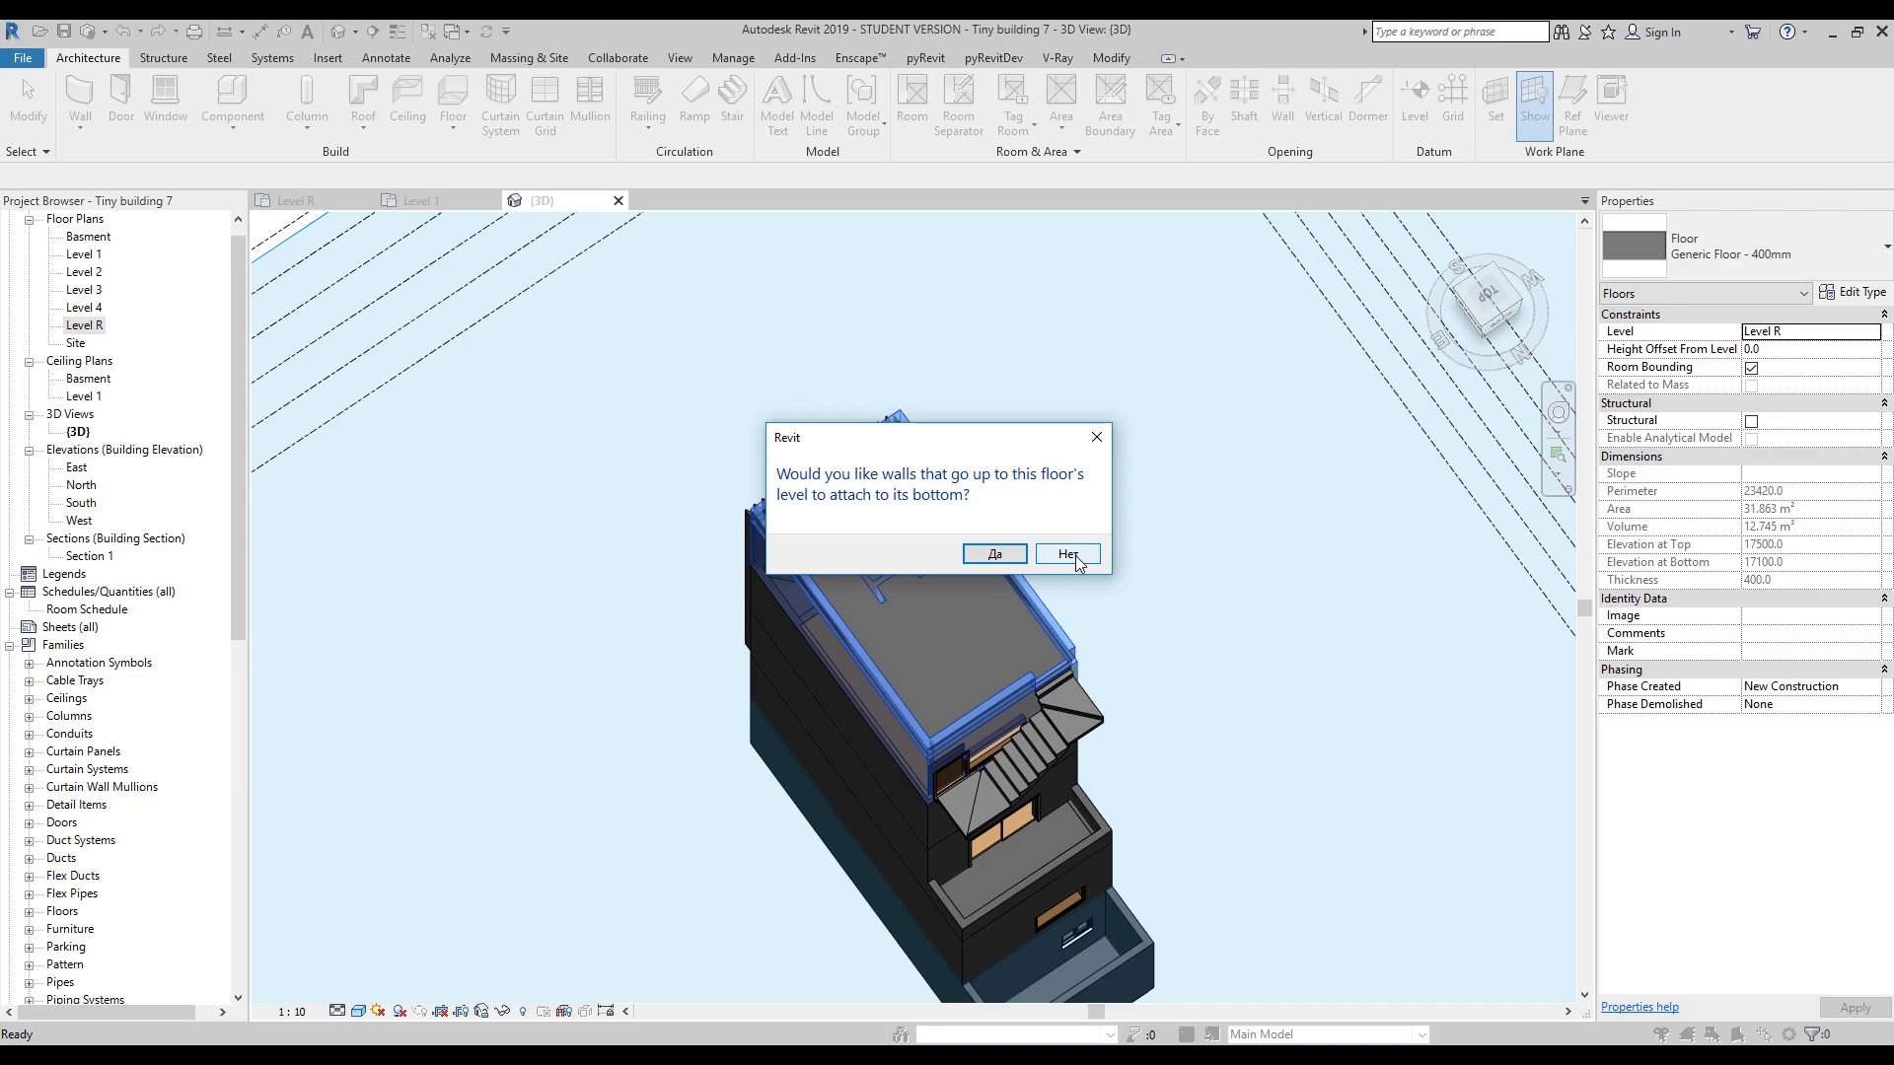
left_click(1068, 554)
Set the sloped glazing type's Grid 1 interior, border 1 and border 2 mullions to Rectangular Mullion : 30mm Square.
scroll(1075, 555, "up", 5)
scroll(1022, 547, "down", 3)
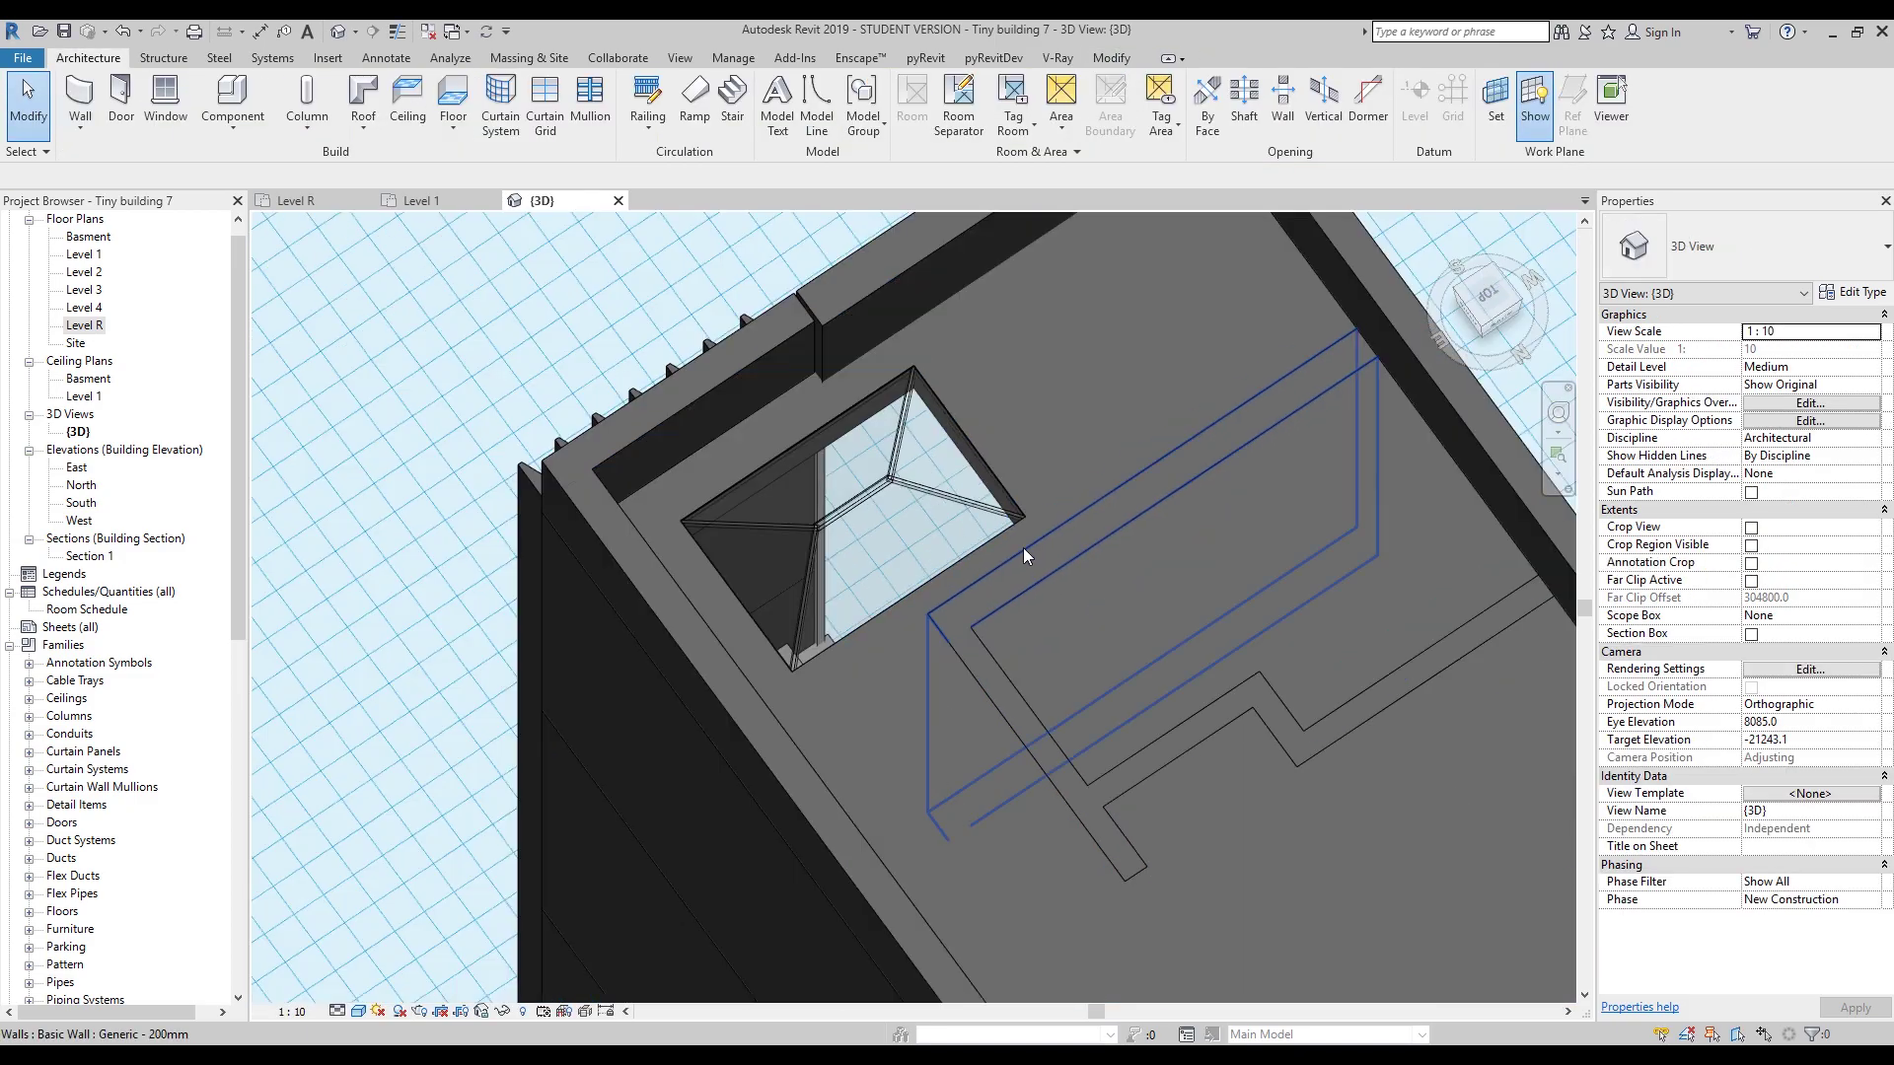
middle_click_drag(715, 560, 660, 432, "shift")
scroll(779, 548, "up", 5)
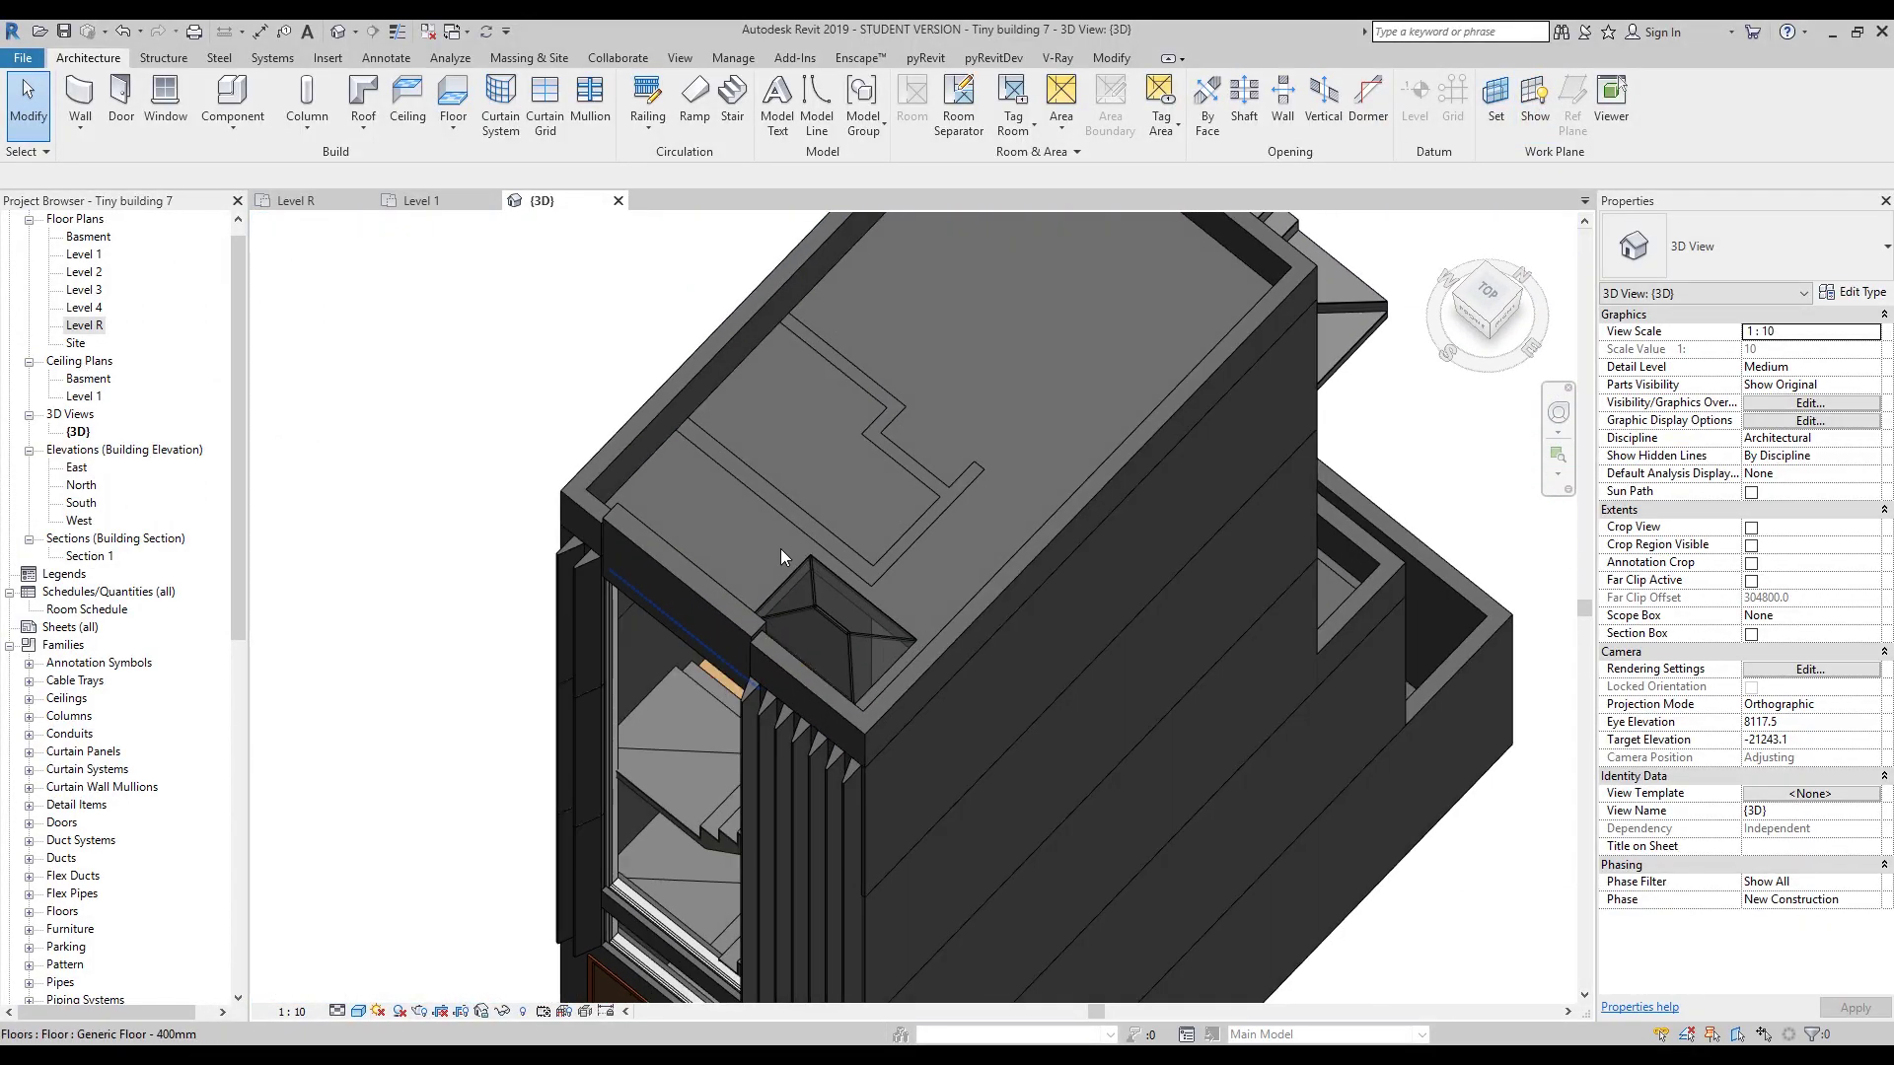
scroll(896, 693, "up", 3)
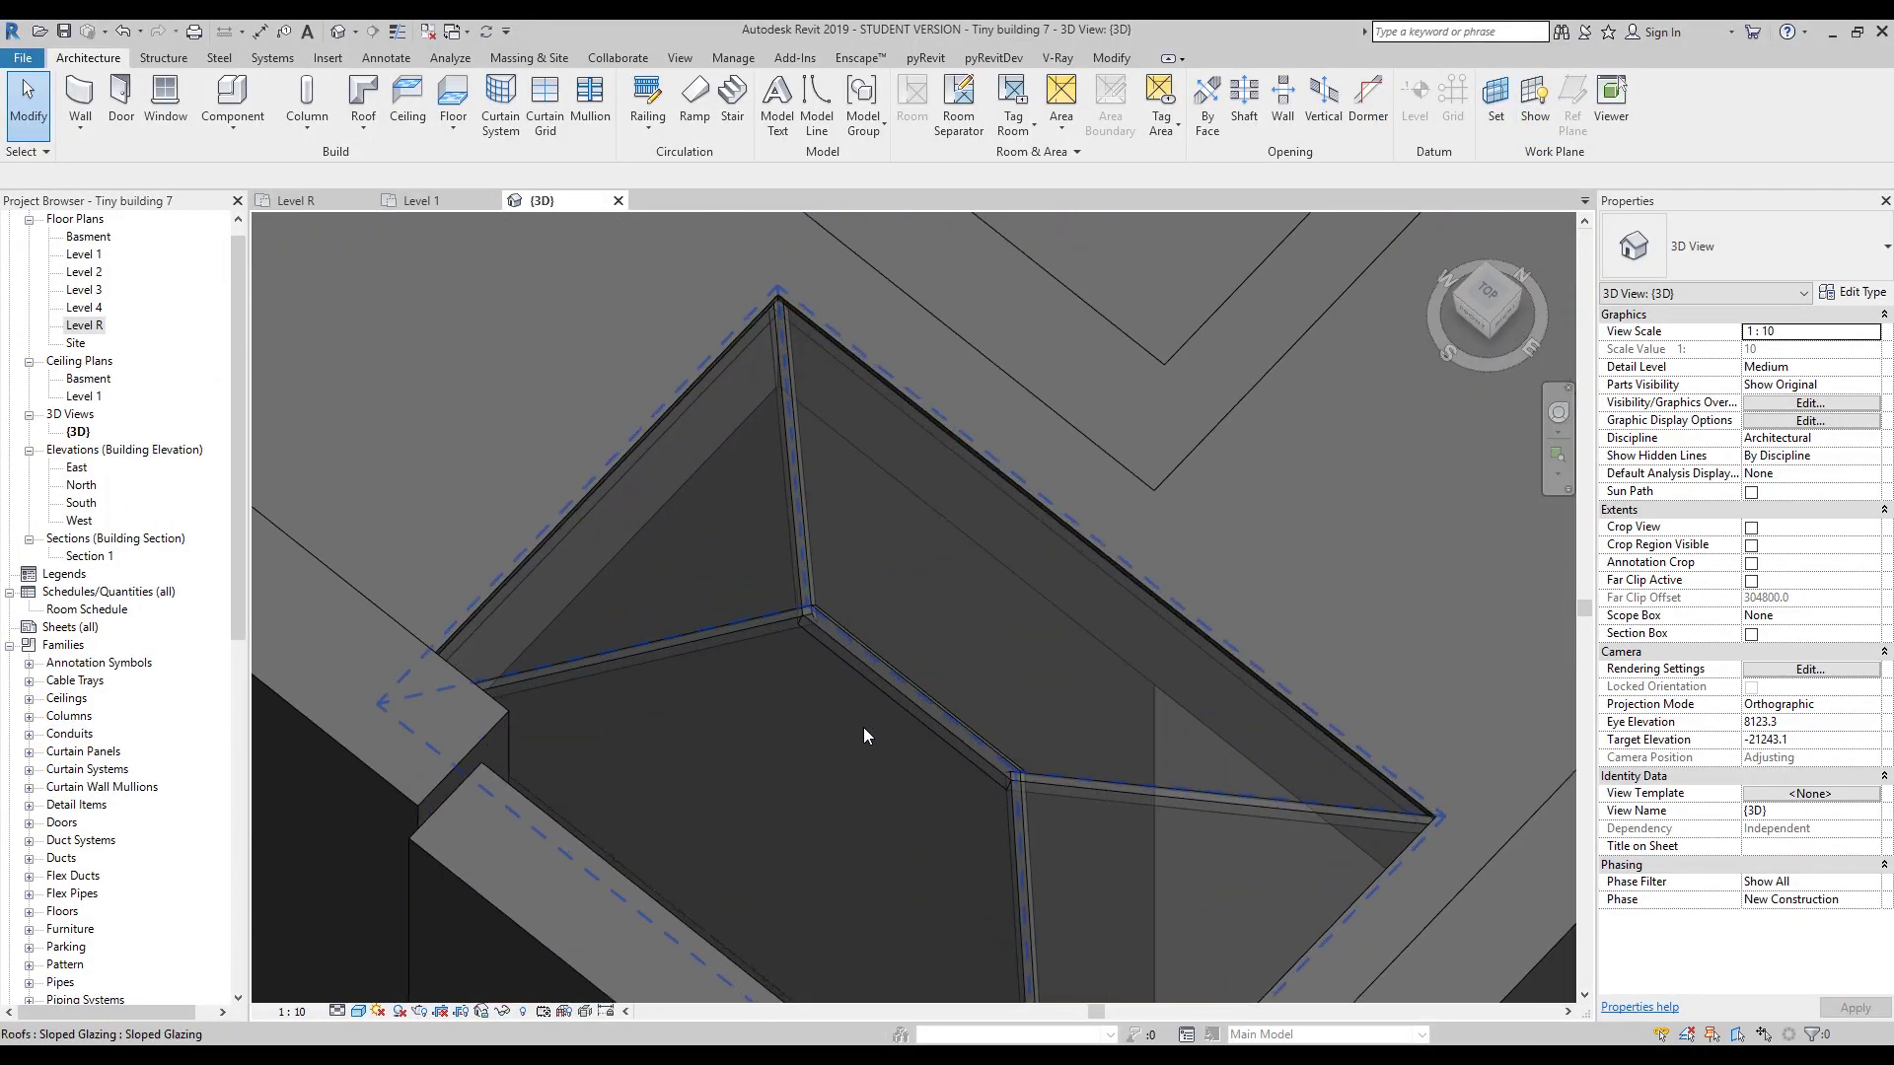
left_click(848, 665)
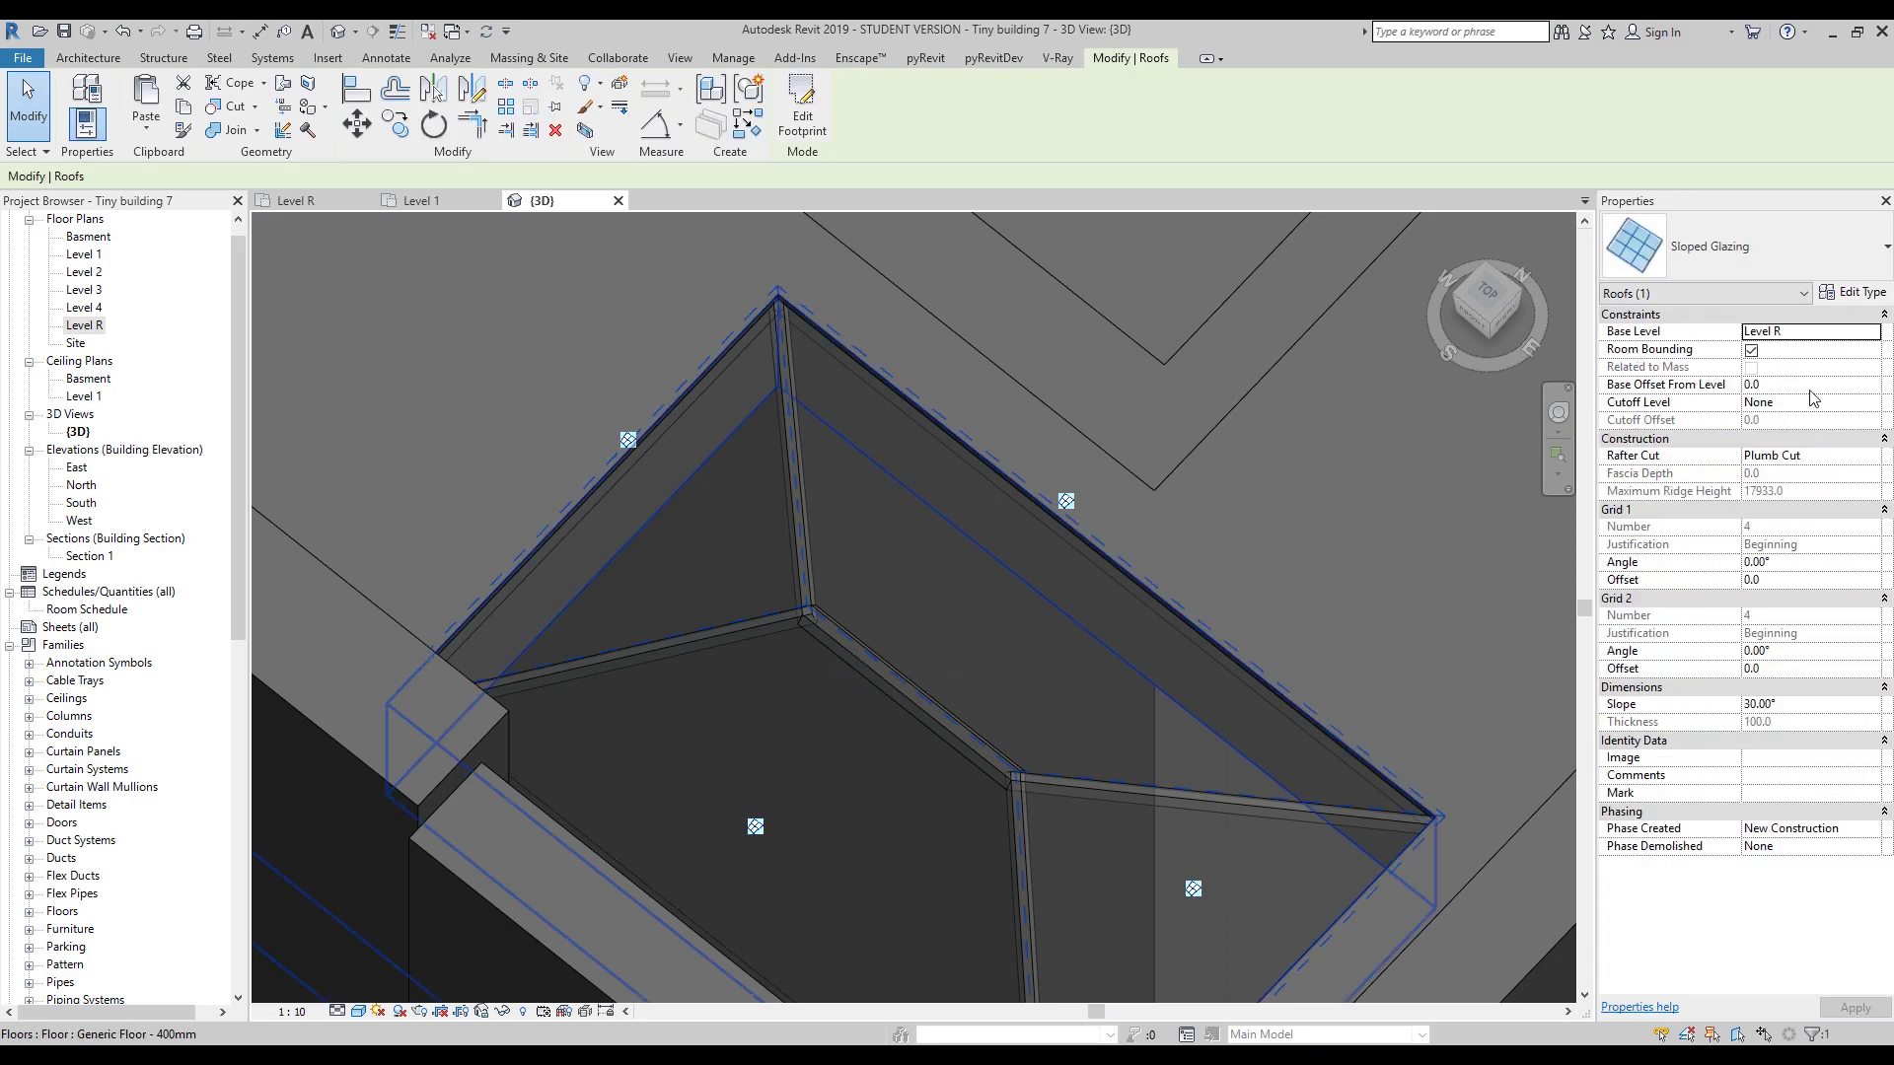
left_click(1860, 294)
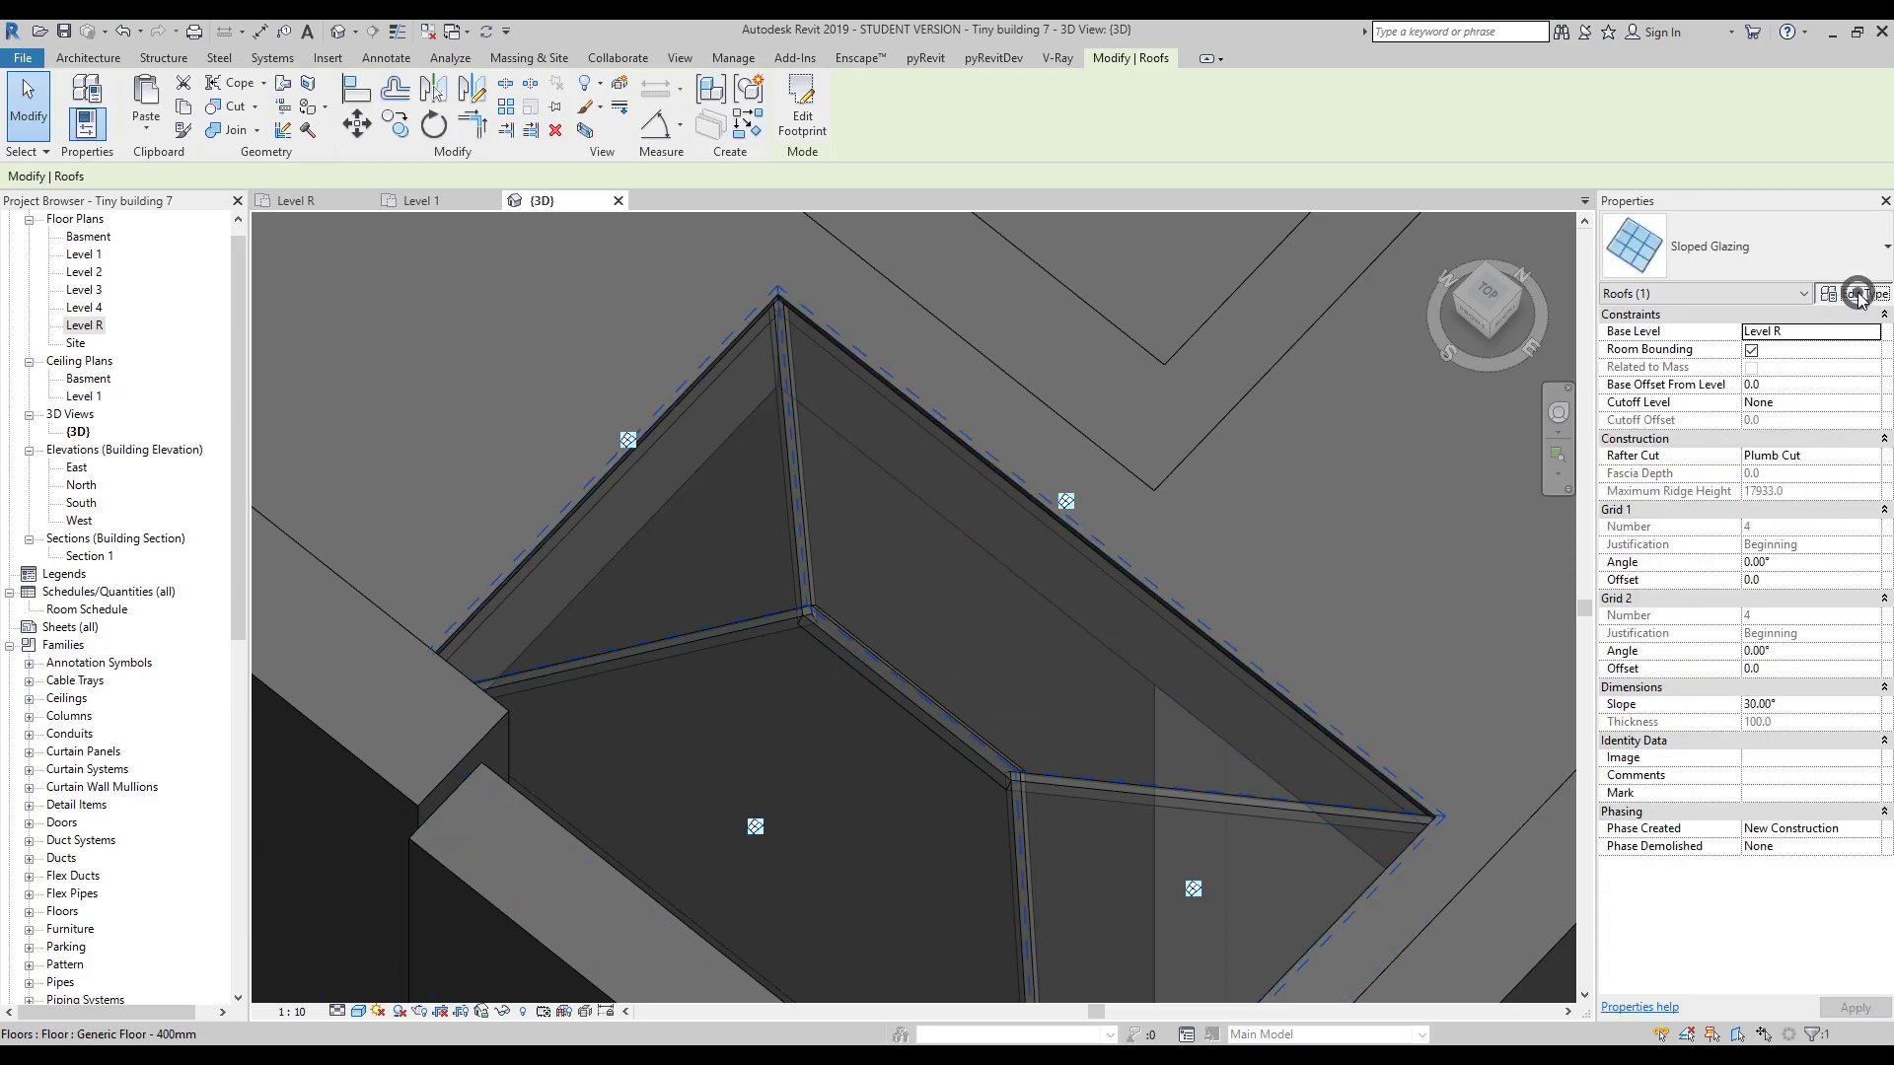
left_click_drag(1192, 296, 924, 243)
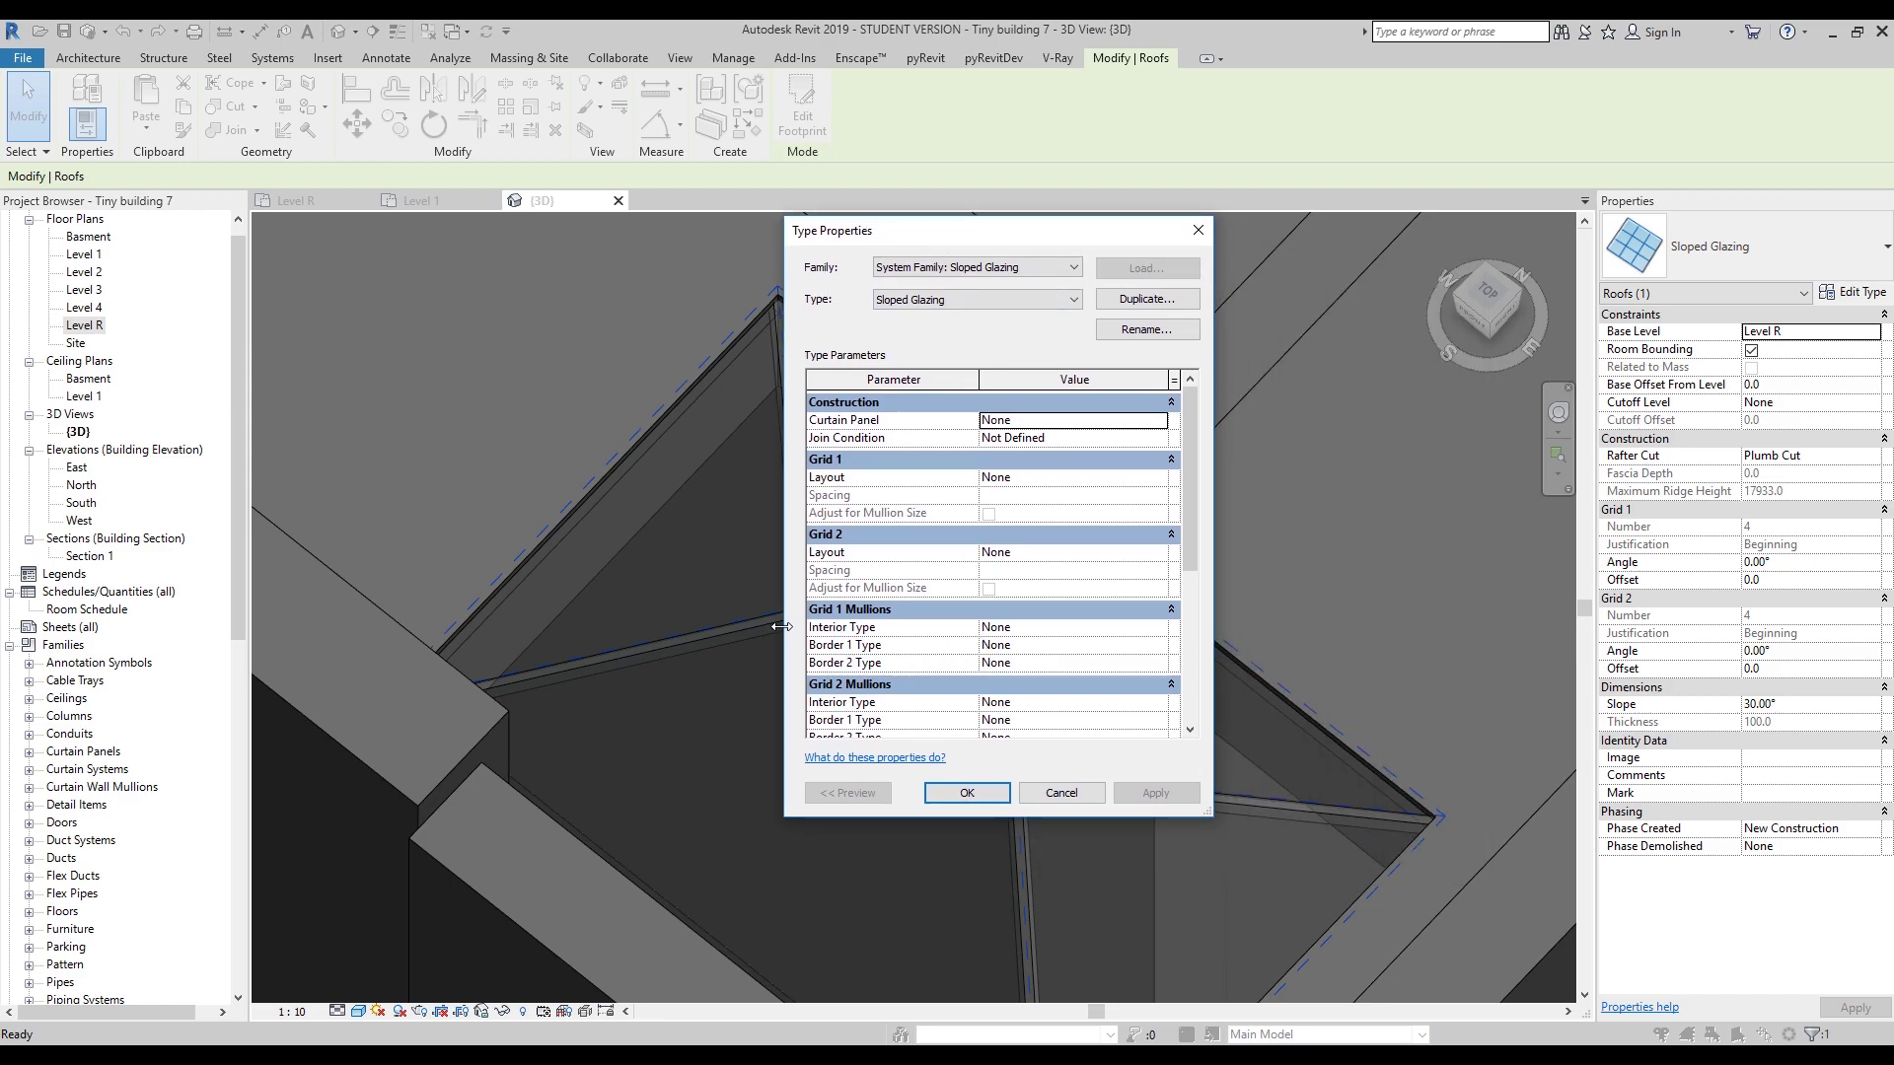
left_click(1161, 628)
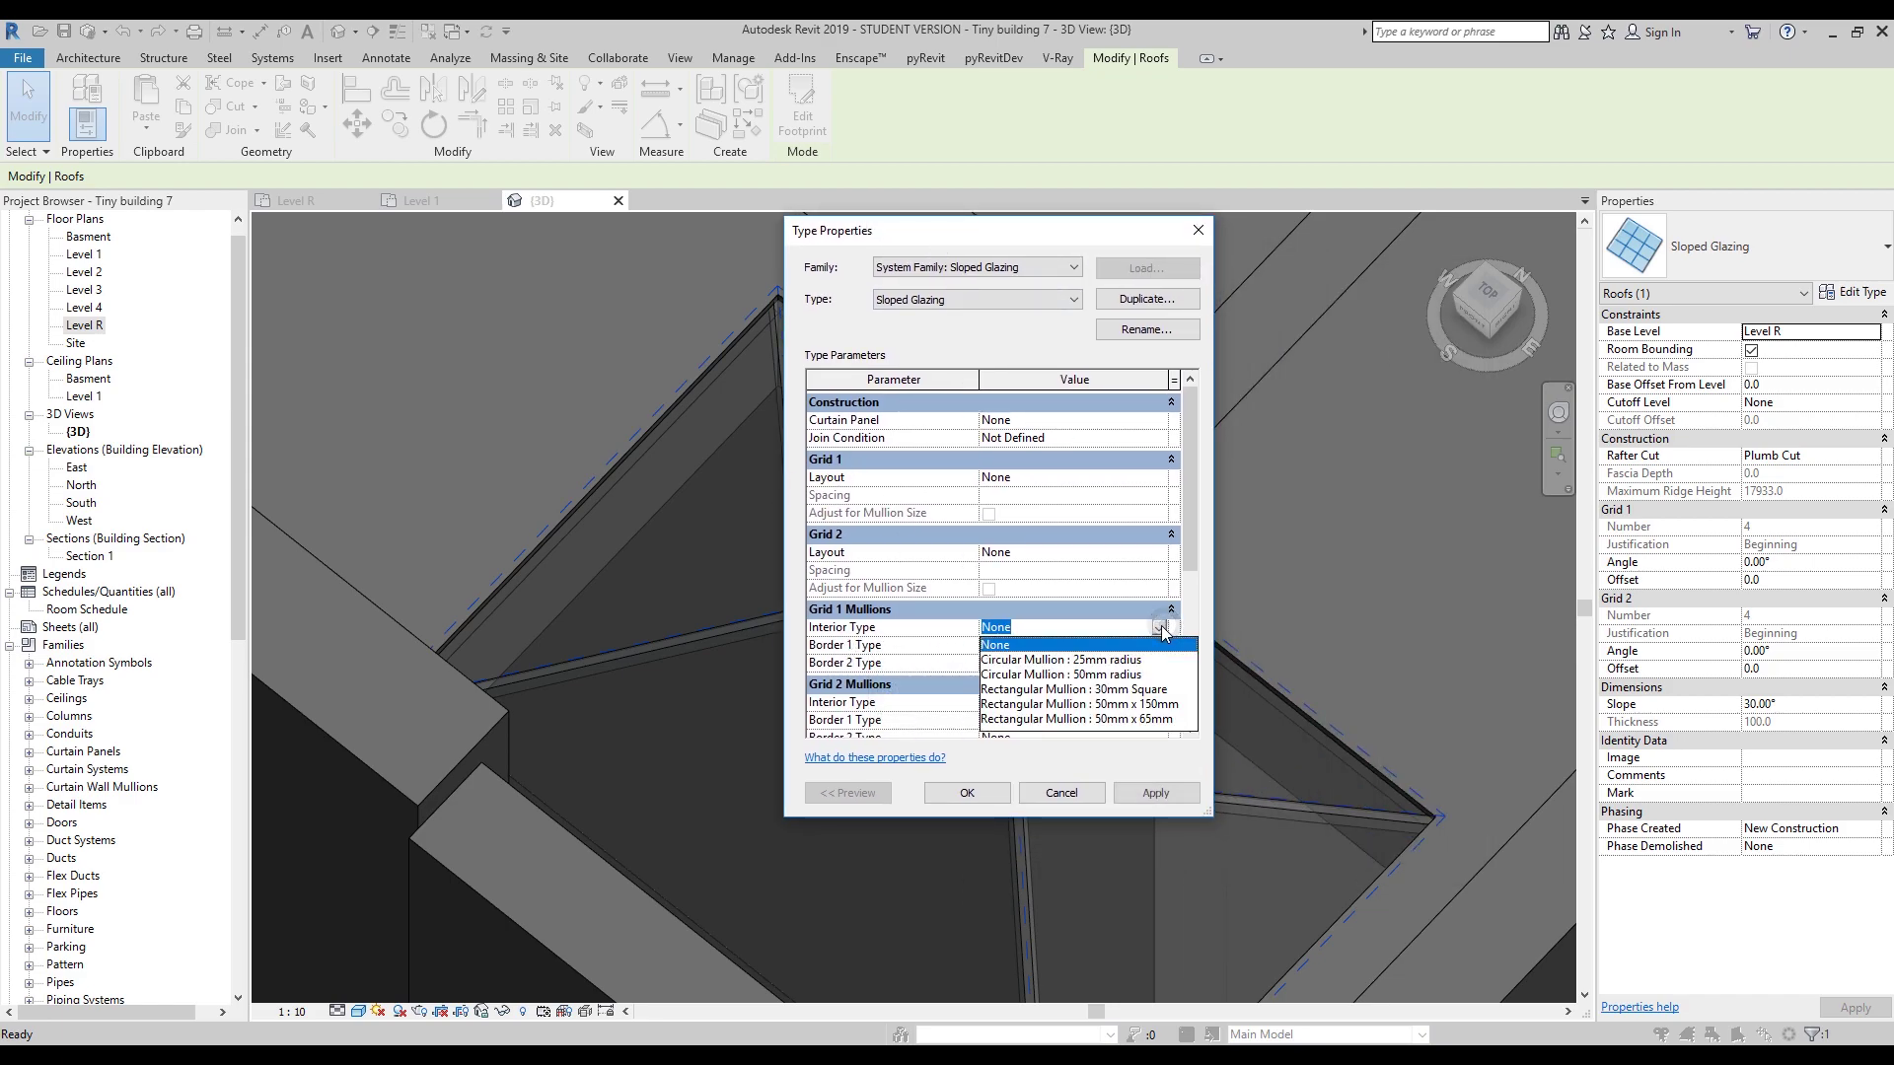
left_click(1163, 690)
left_click(1159, 645)
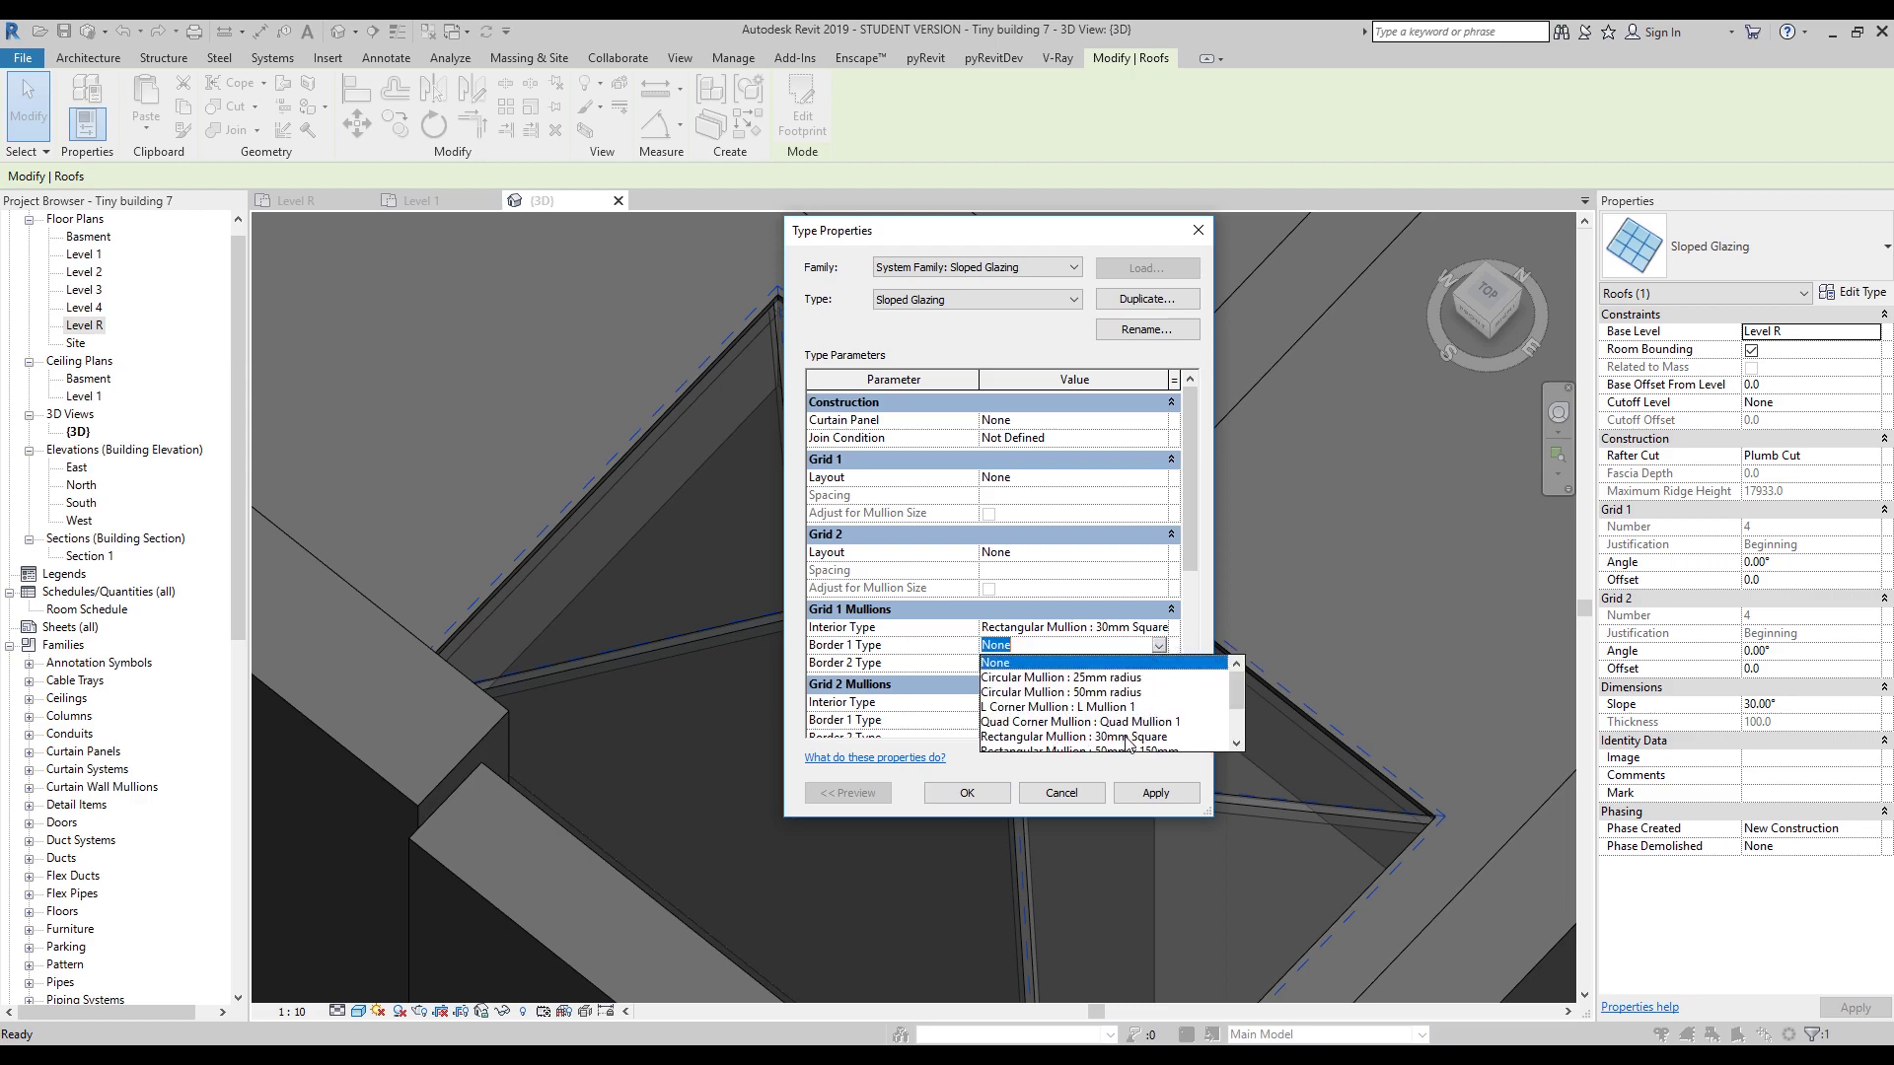
left_click(1126, 737)
left_click(1159, 663)
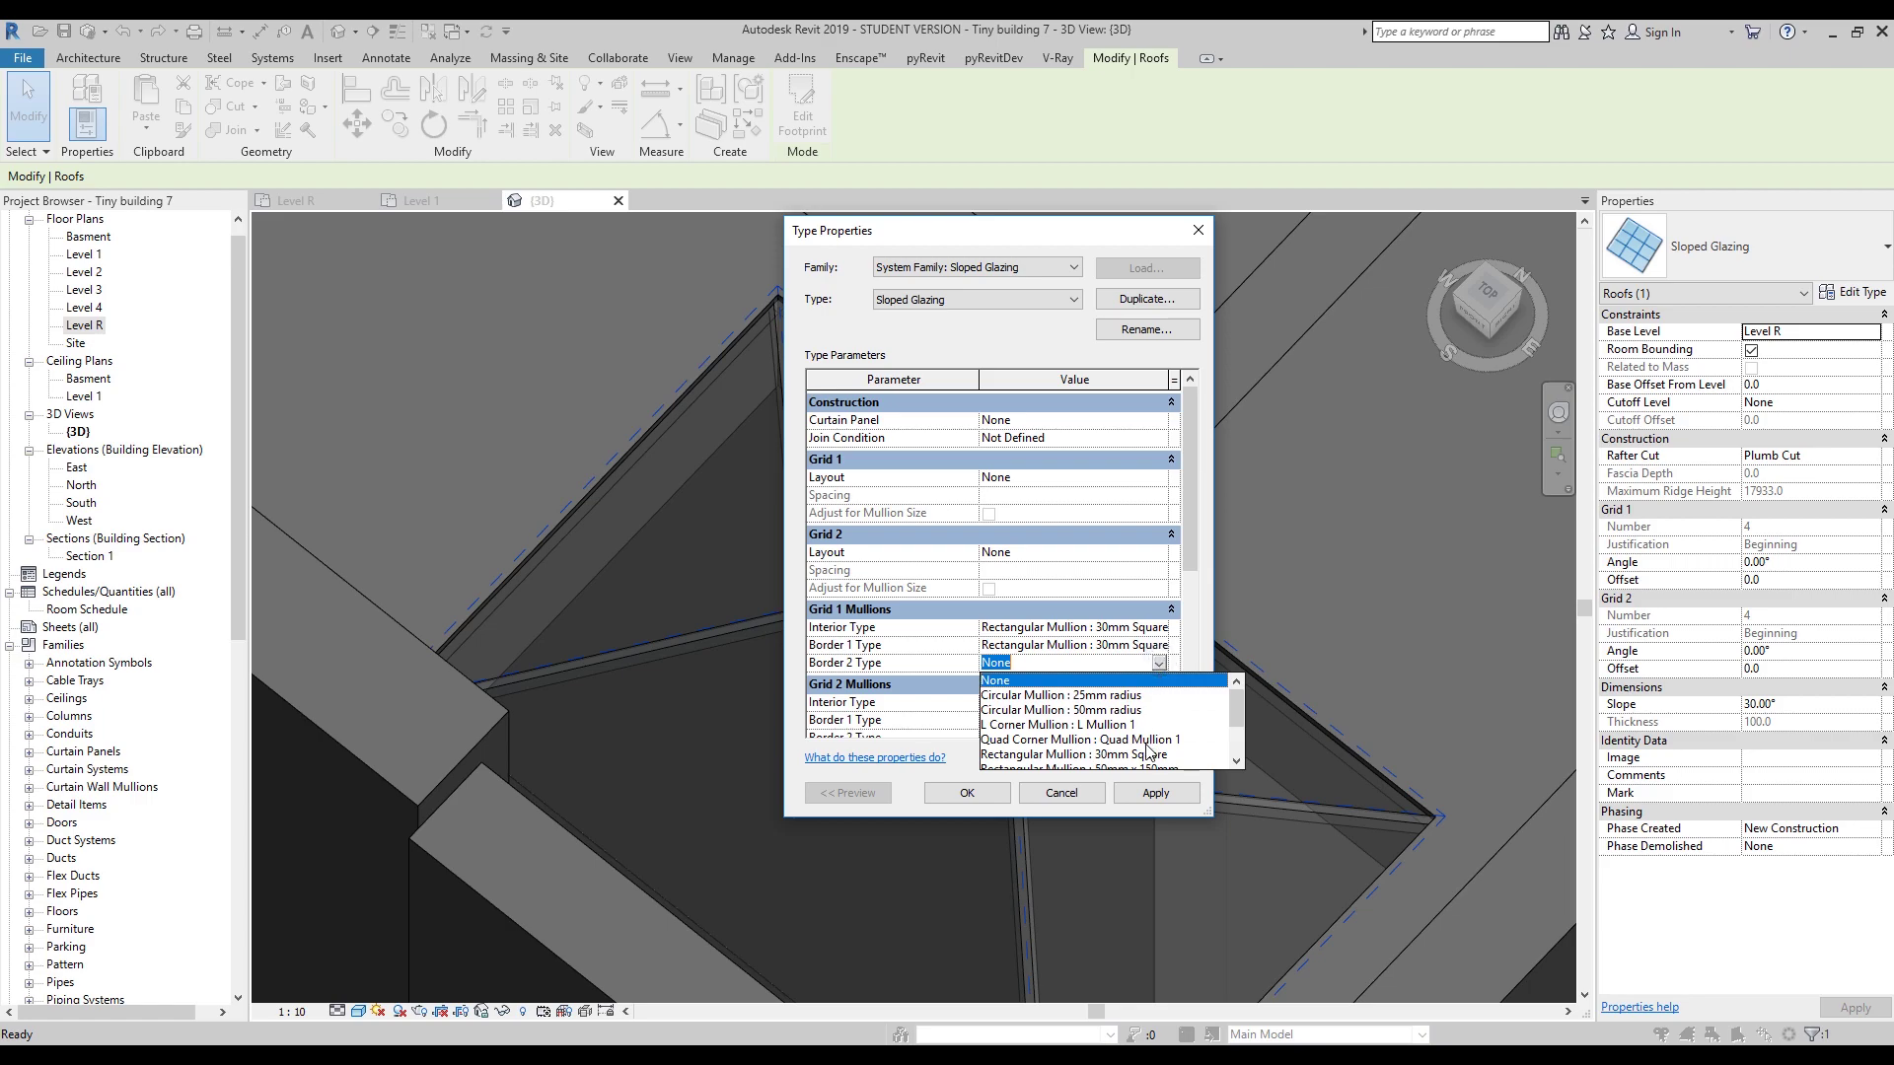
left_click(1133, 754)
Set the Grid 2 interior, border 1 and border 2 mullions to Rectangular Mullion : 30mm Square and apply the type changes.
left_click(1159, 703)
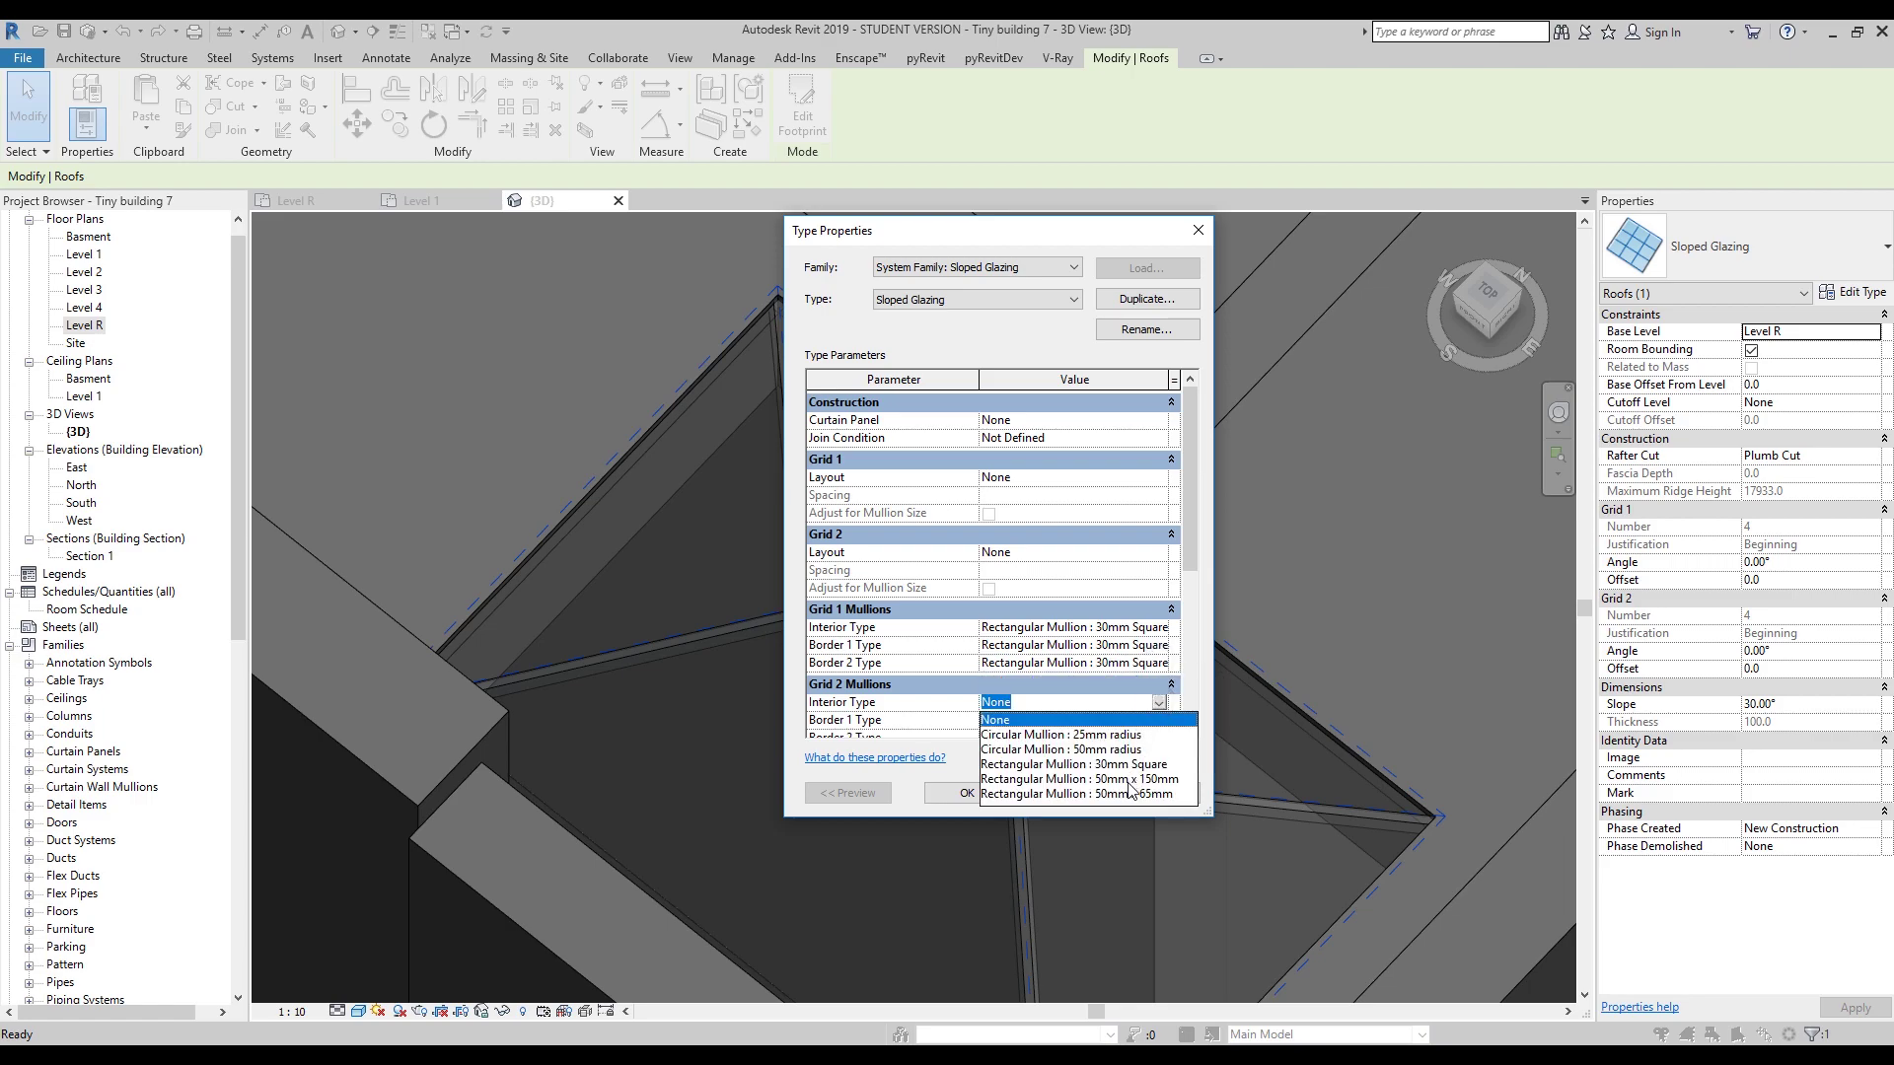
left_click(1136, 765)
left_click(1159, 720)
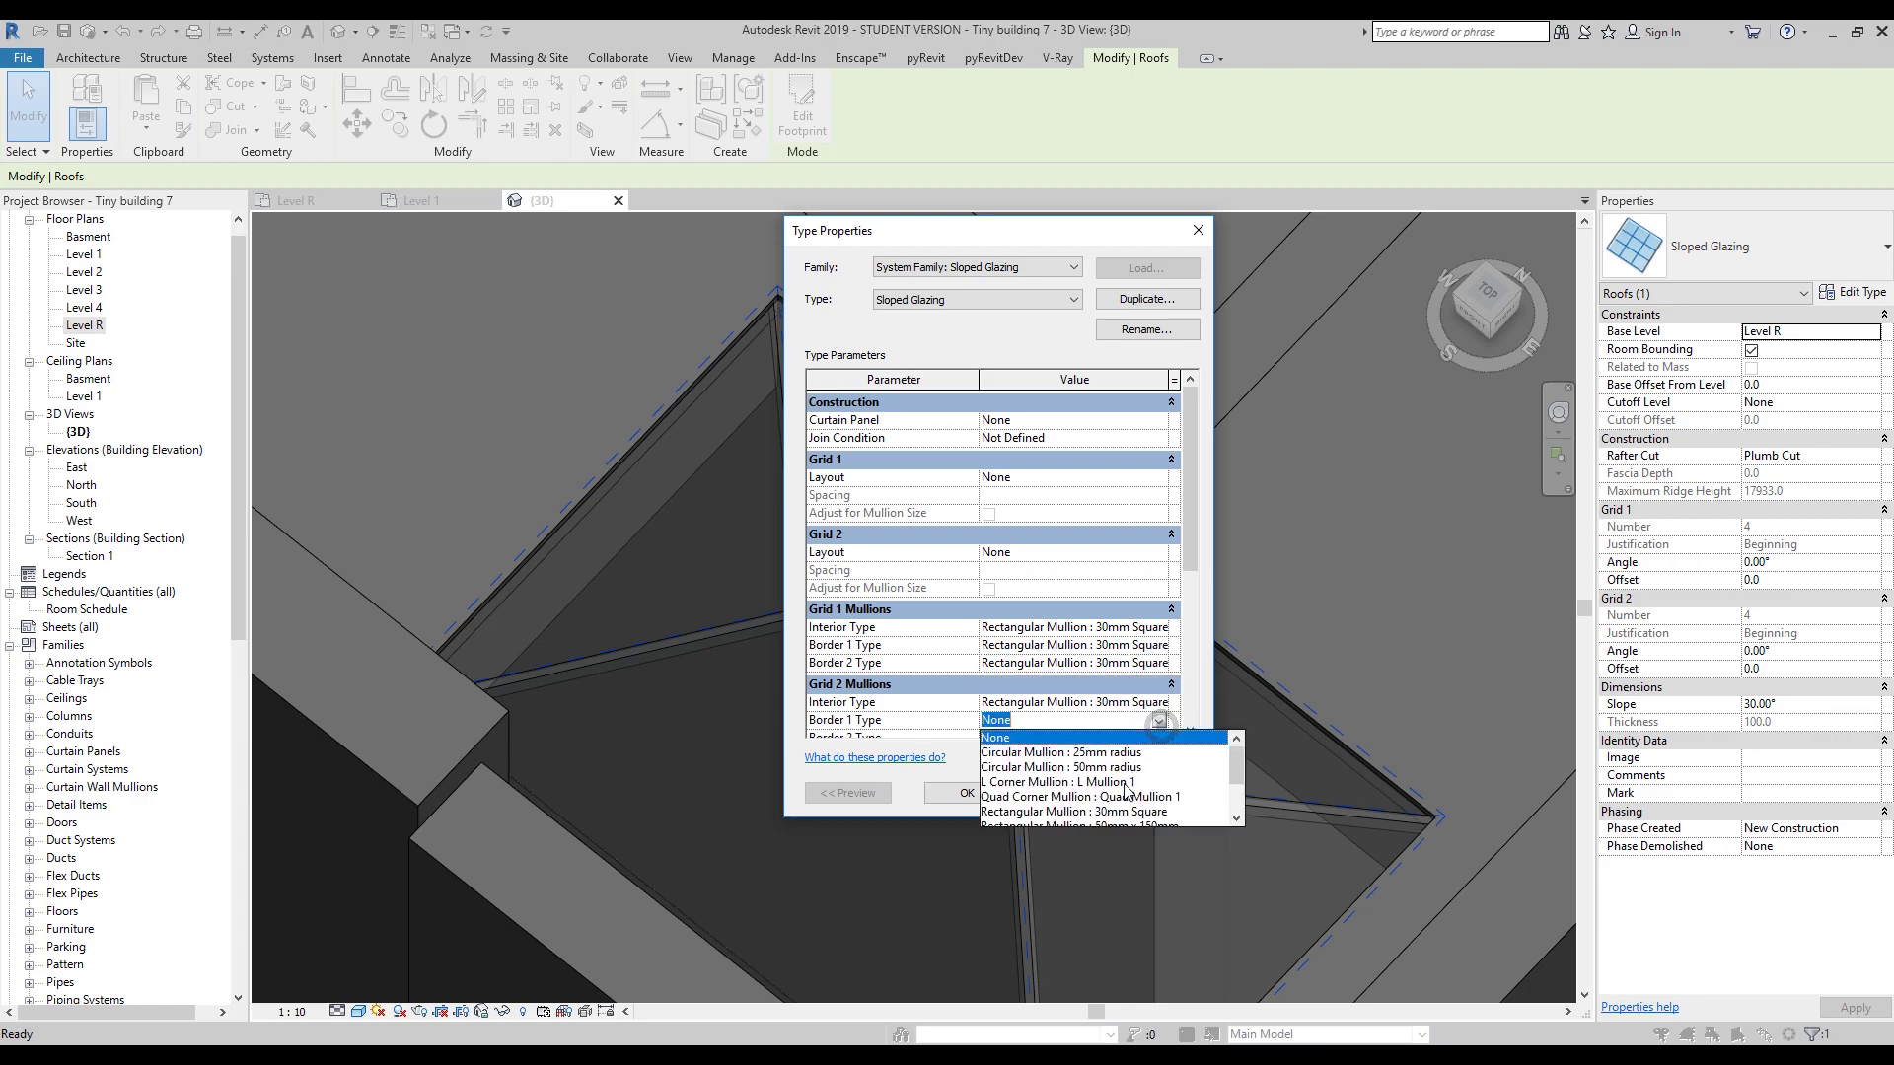
left_click(1121, 806)
scroll(1134, 583, "down", 3)
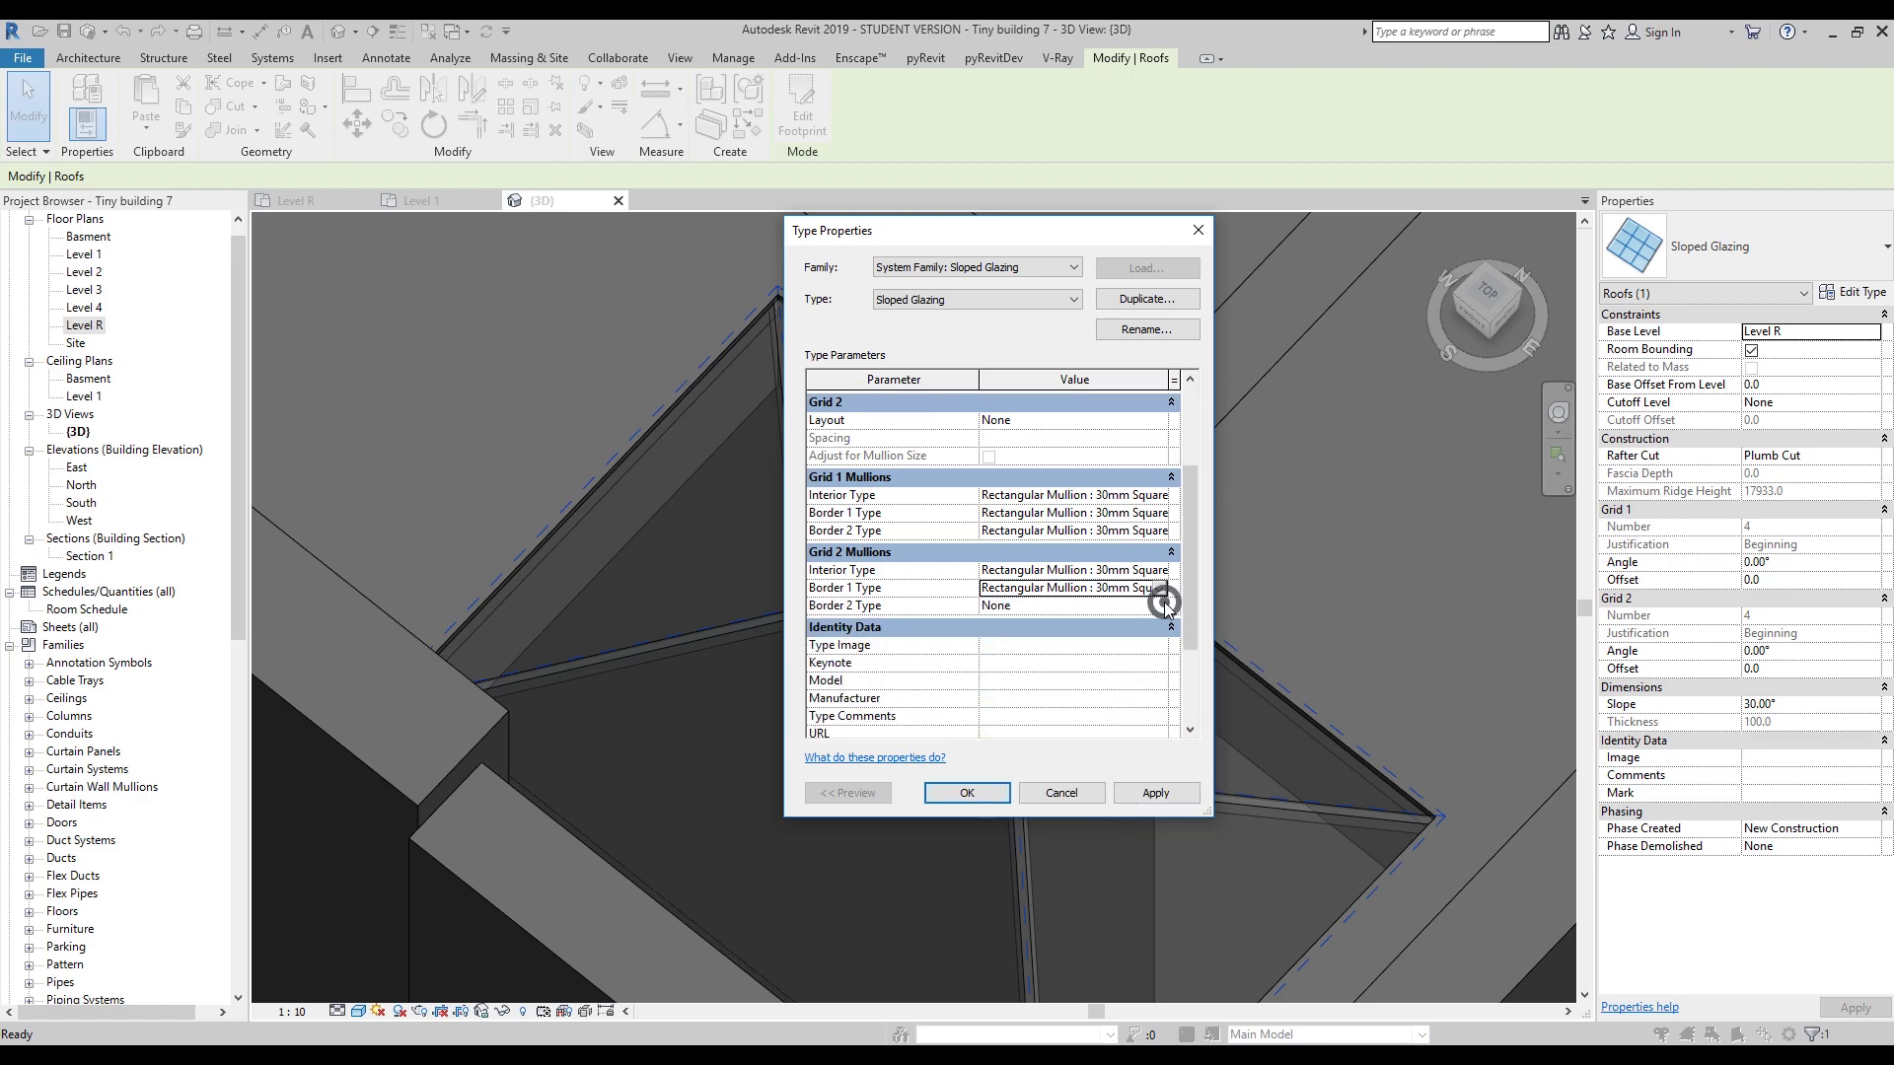
left_click(1159, 605)
left_click(1098, 697)
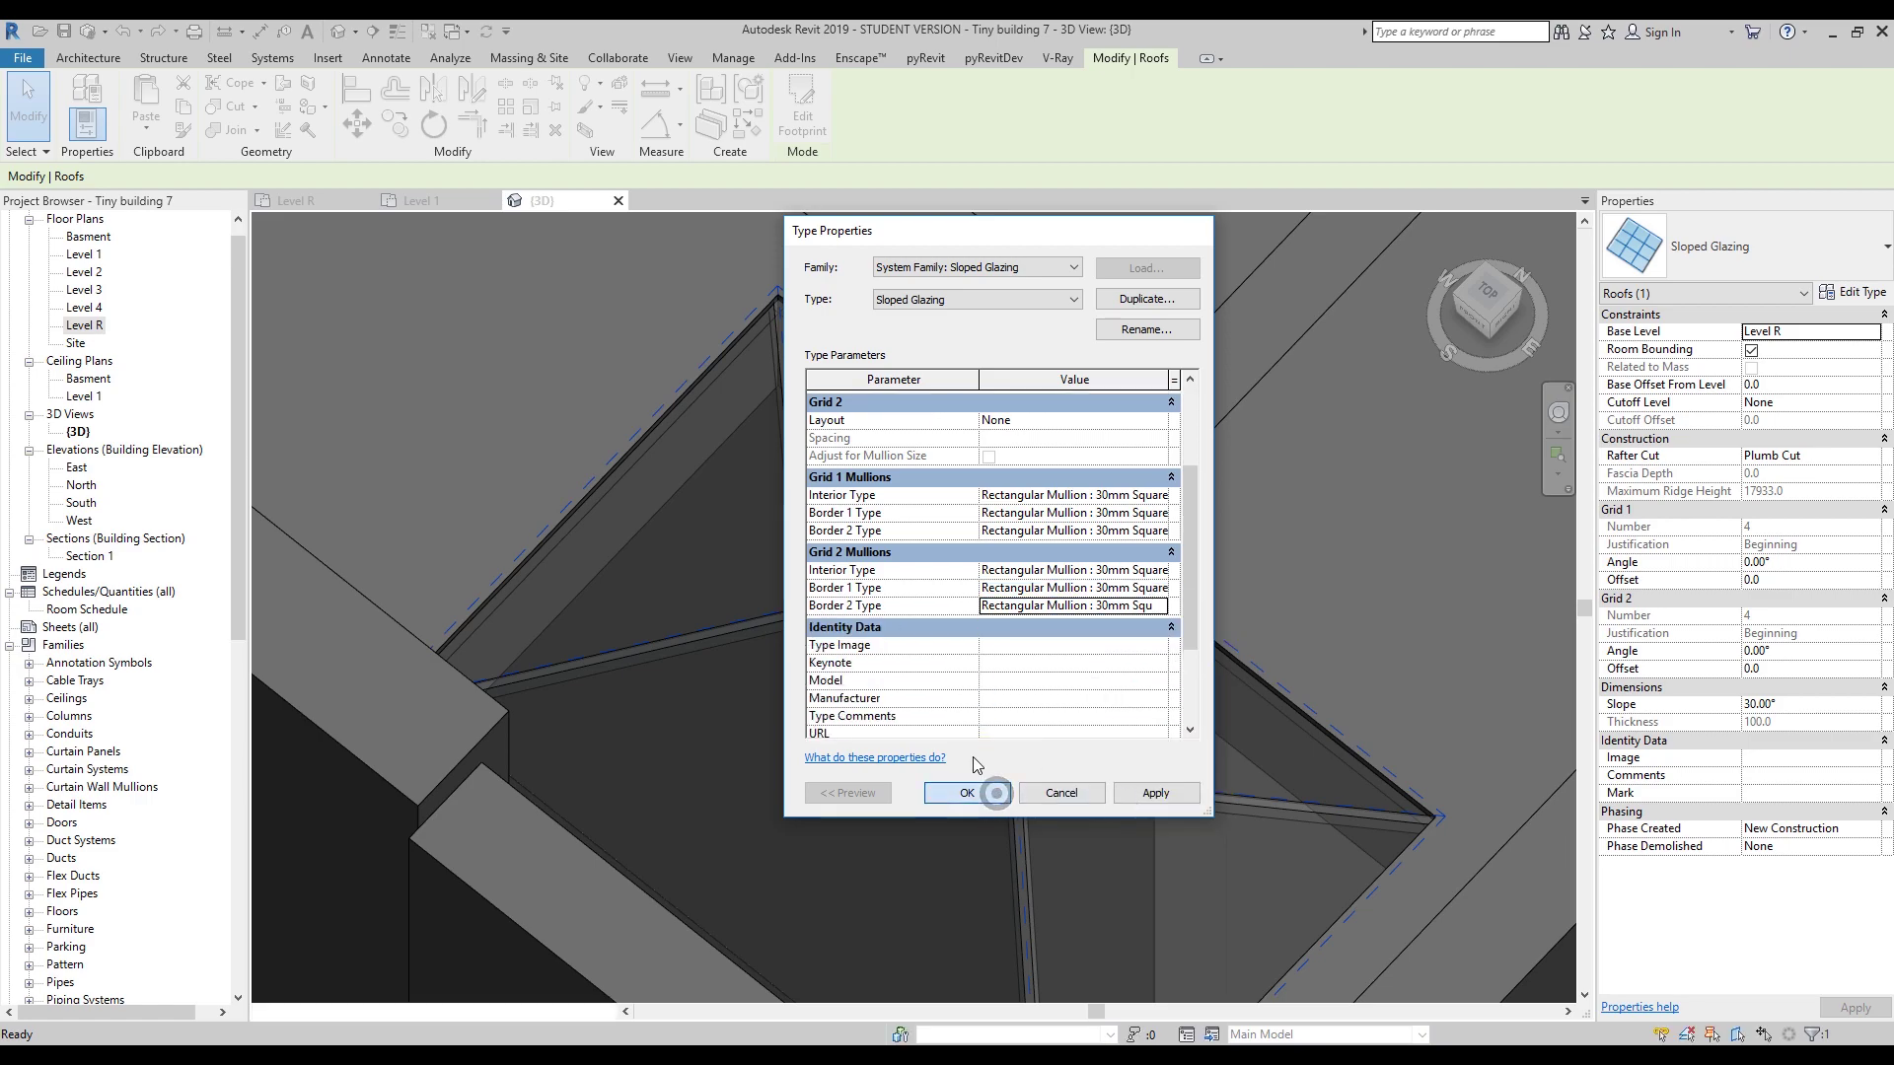
left_click(977, 792)
key("Escape")
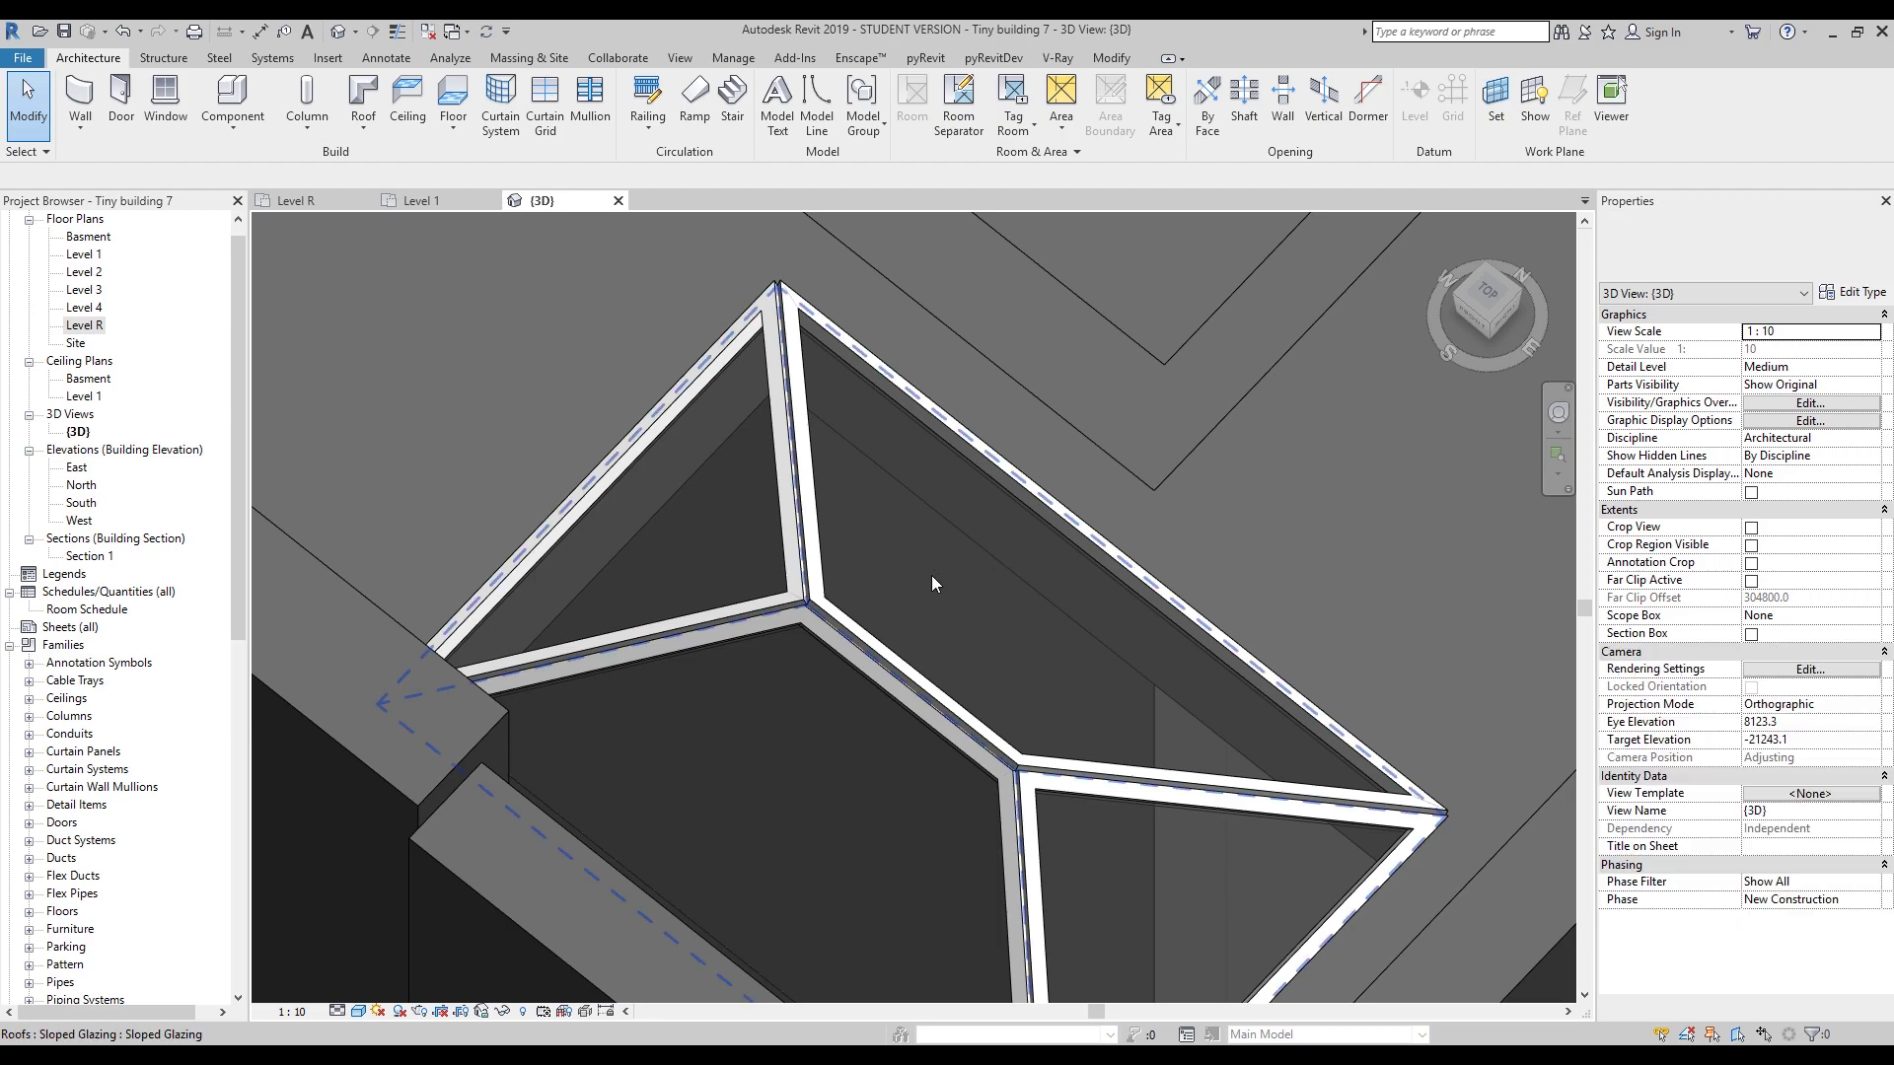
Inspect the skylight's mullions in 3D and look over the reference plan images in the Level 1 floor plan.
scroll(931, 576, "down", 3)
middle_click_drag(810, 646, 685, 590, "shift")
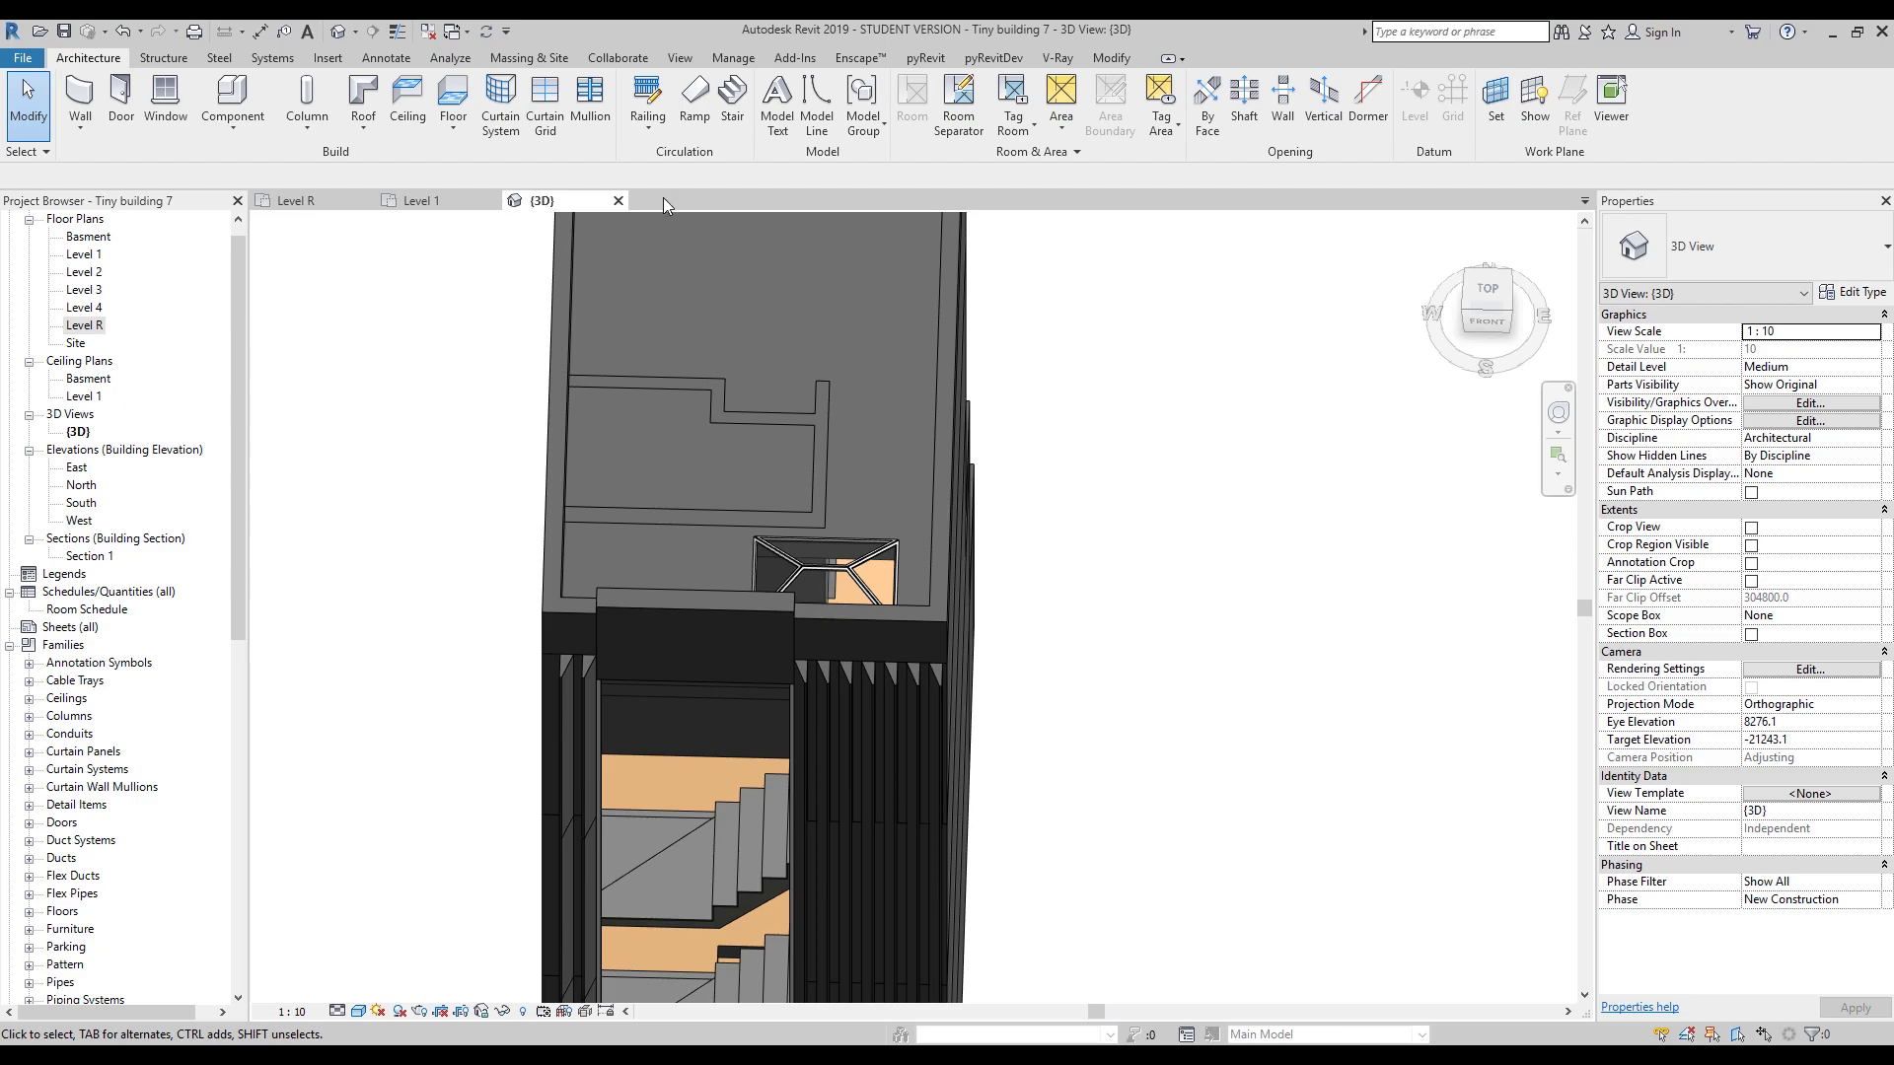
left_click(418, 199)
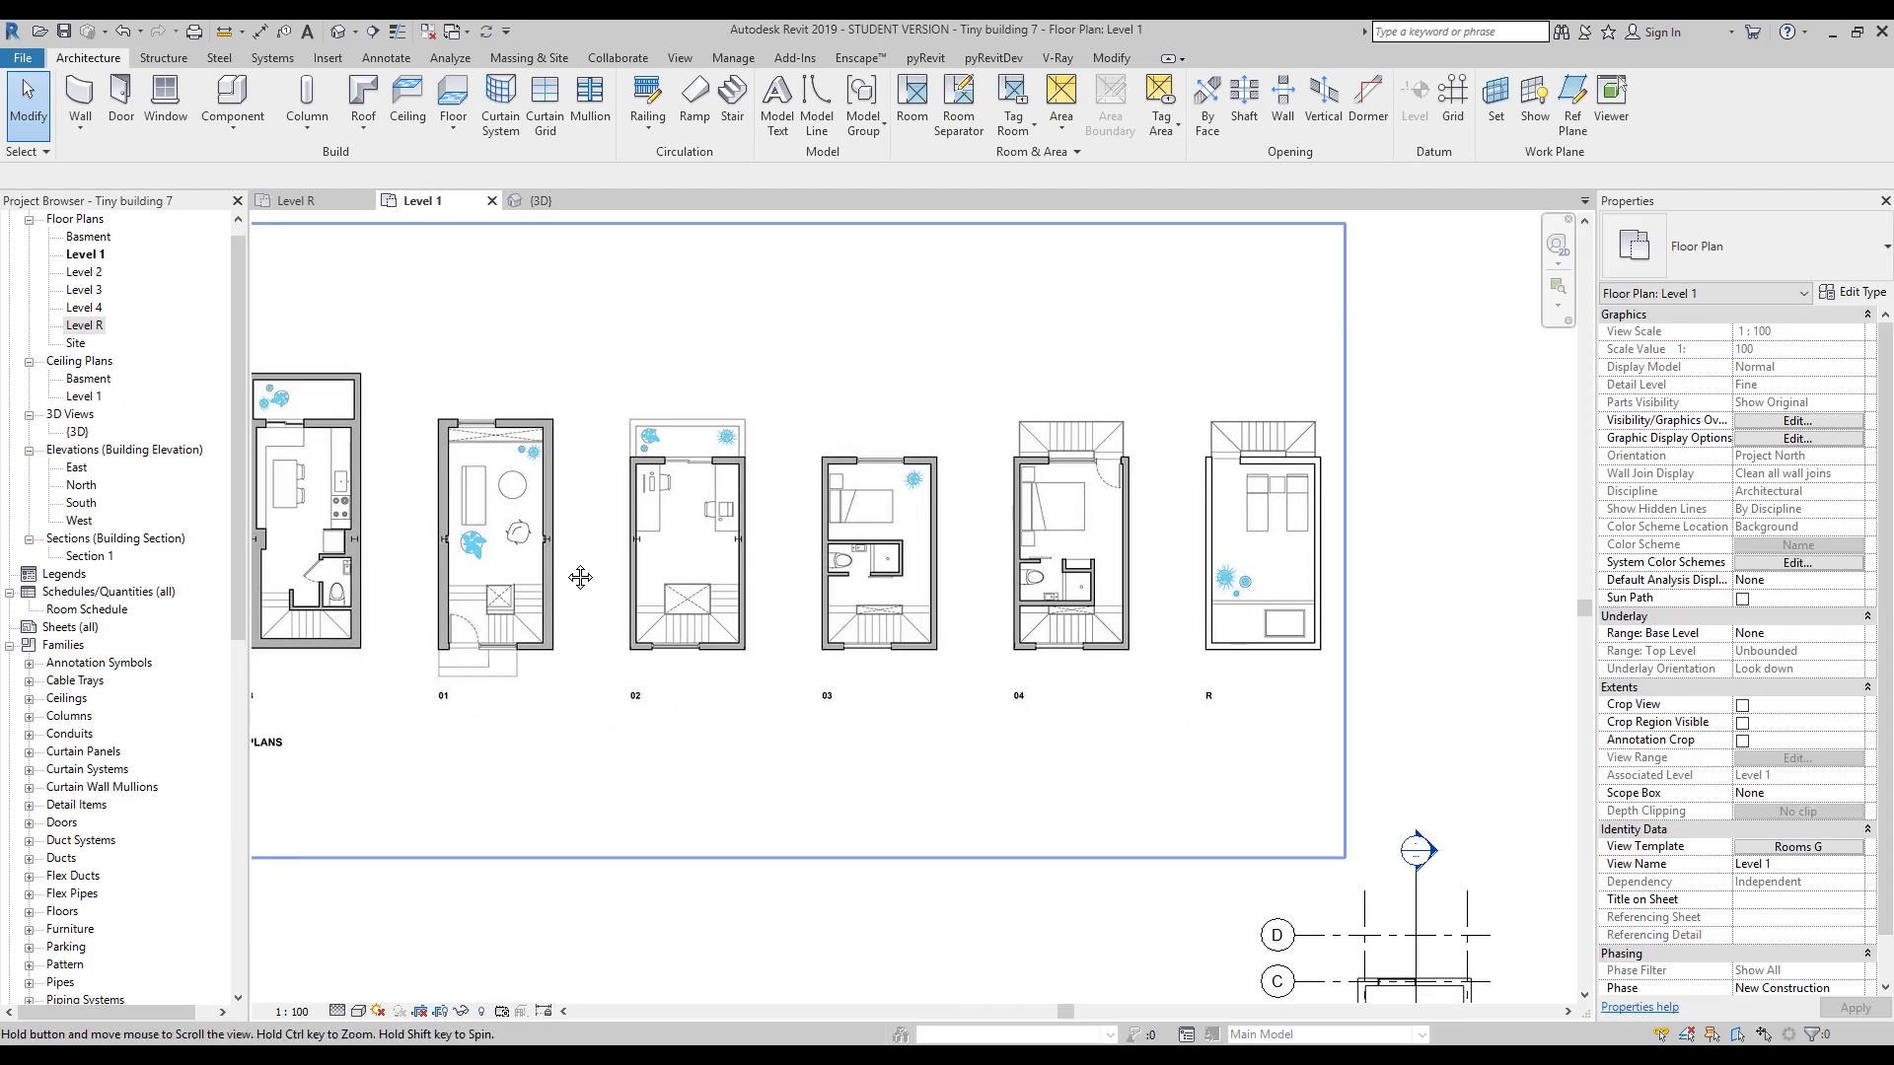
middle_click_drag(573, 575, 688, 626)
scroll(981, 629, "up", 3)
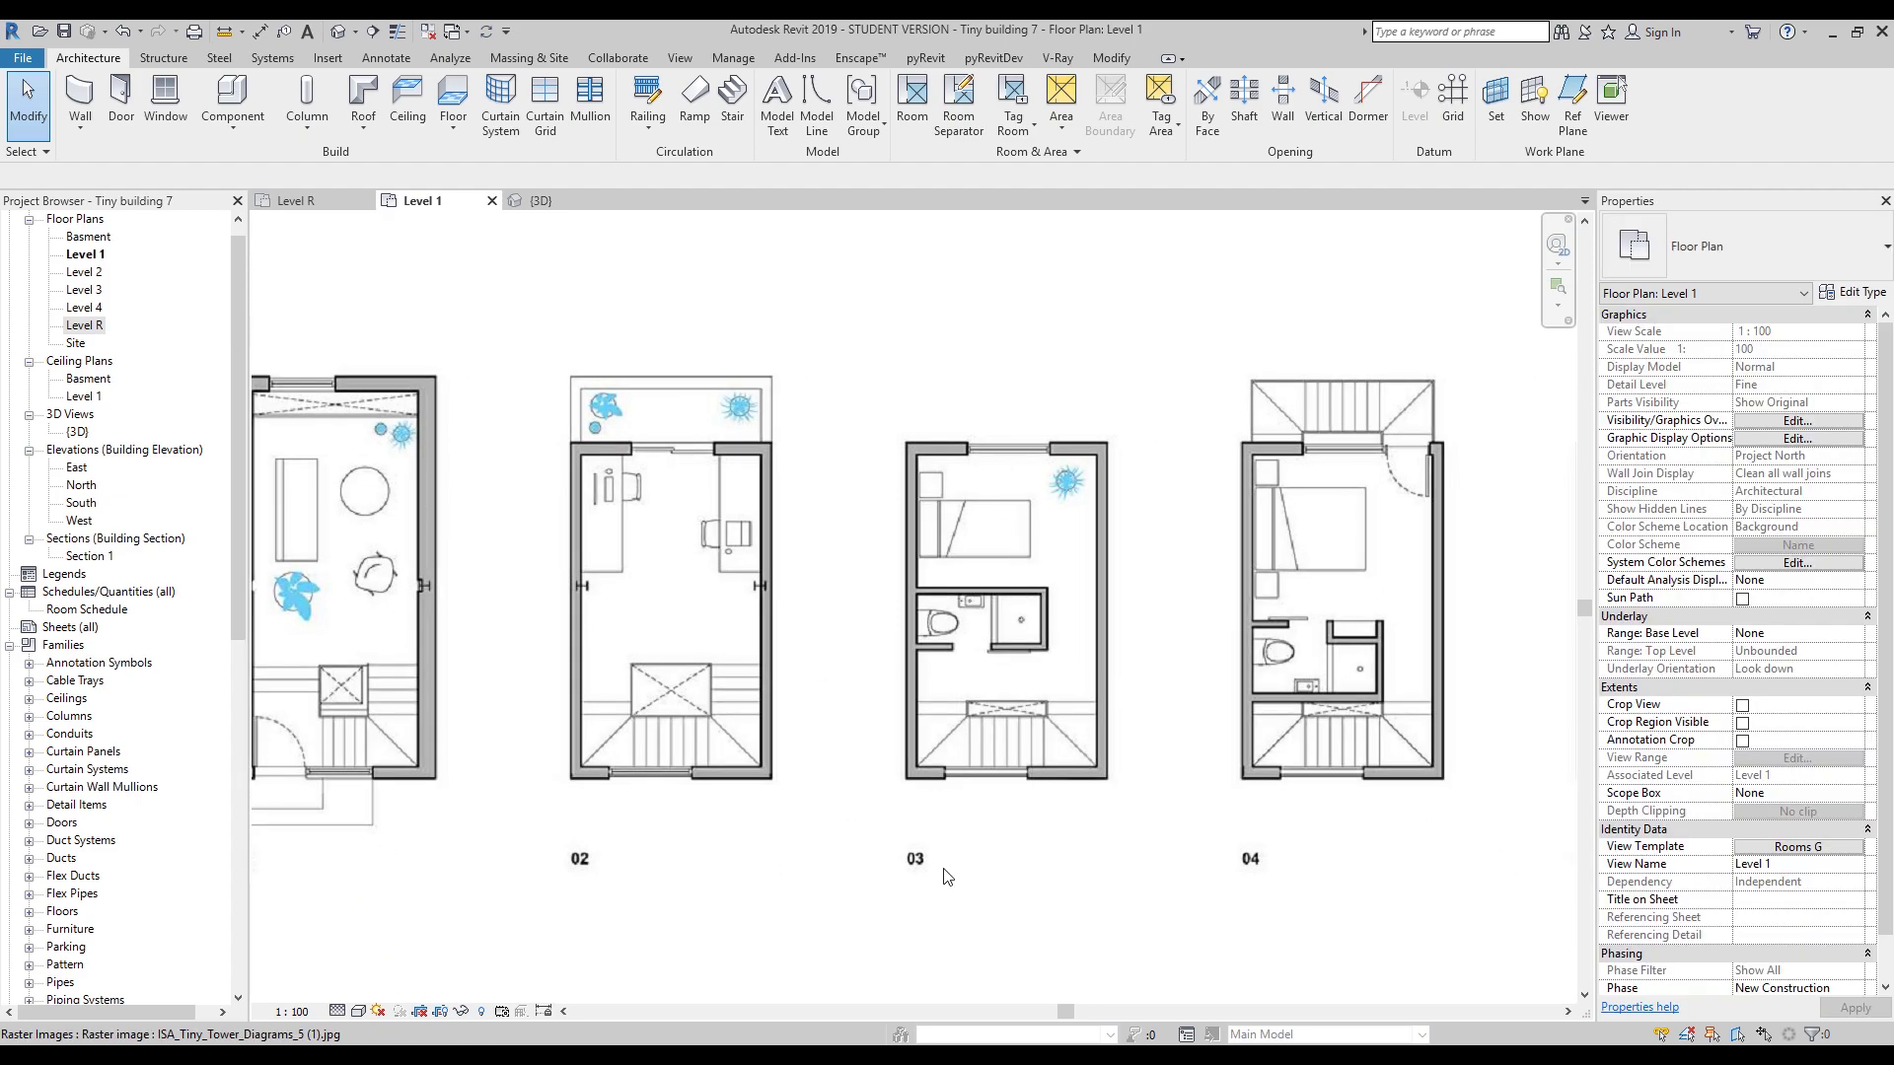
Open the Level 3 floor plan and examine the WC layout and its doorway on reference plan 03.
double_click(91, 292)
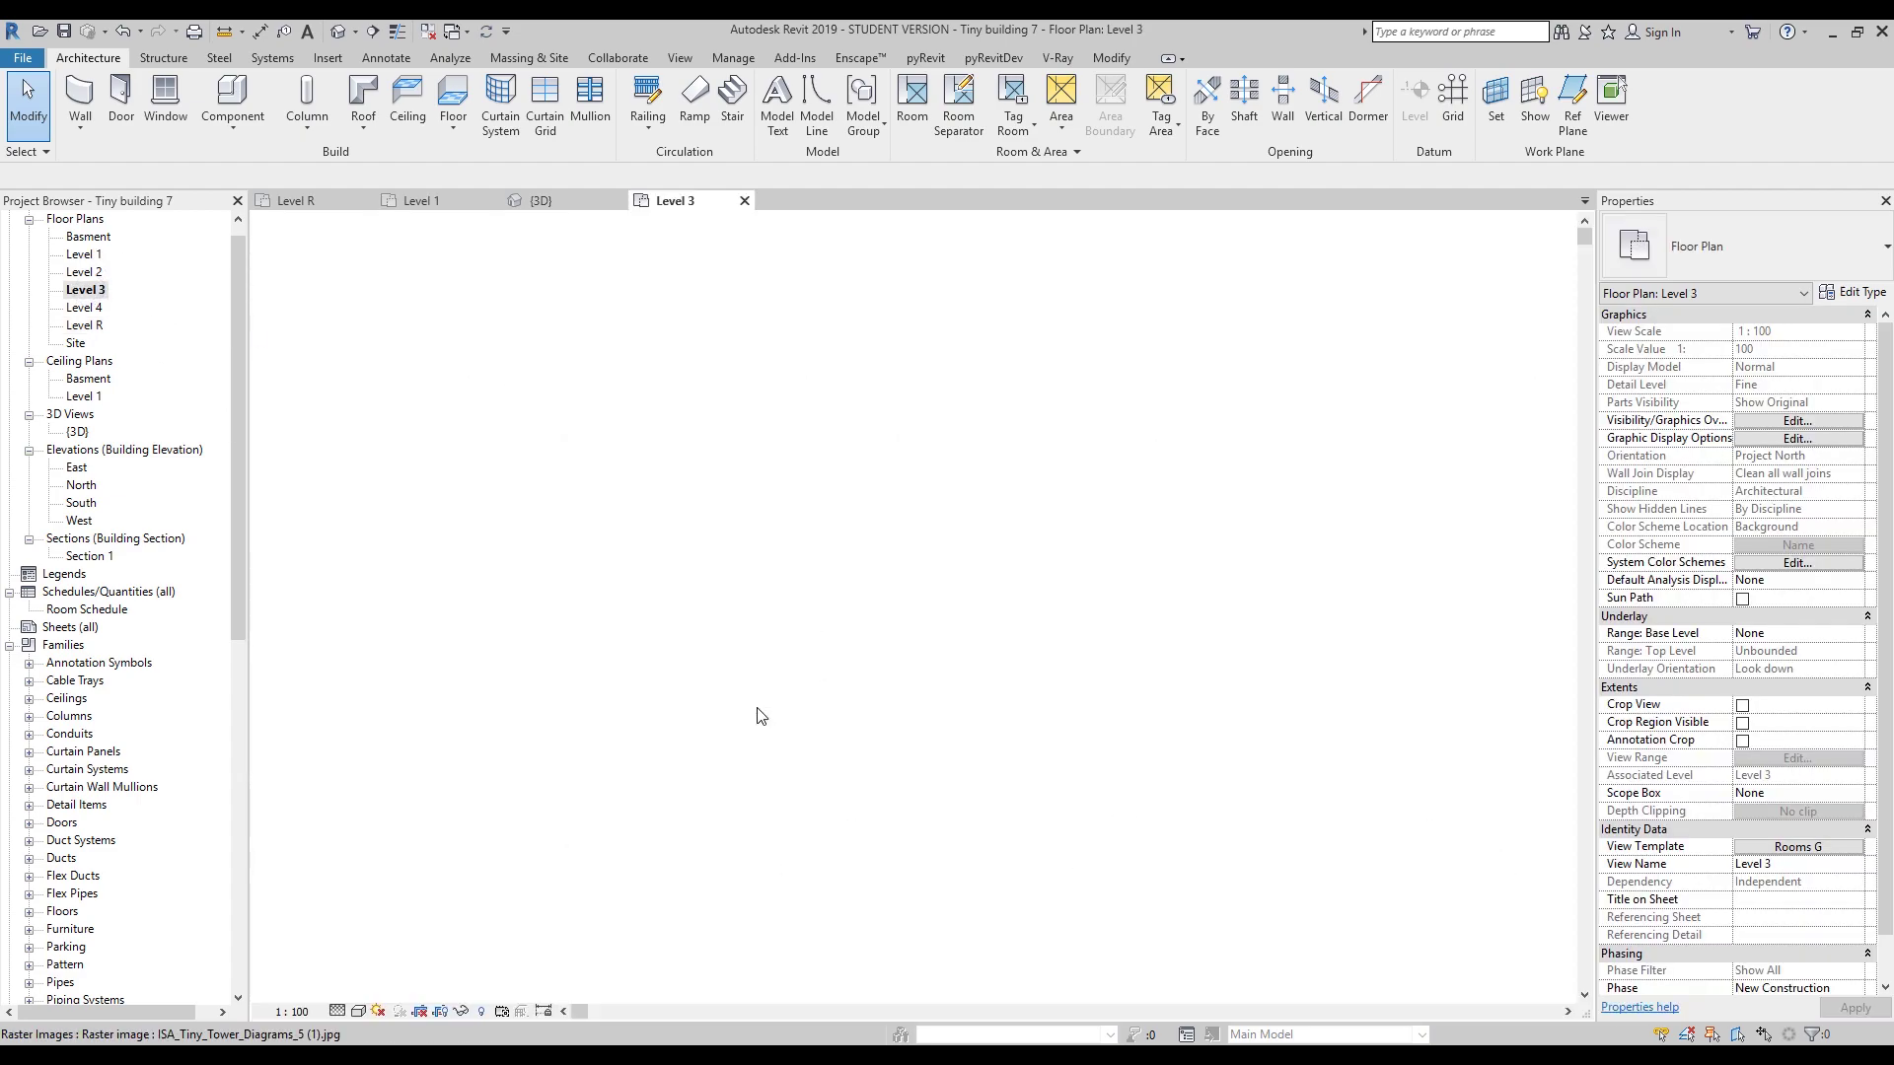
middle_click_drag(766, 710, 783, 668)
scroll(730, 574, "down", 5)
scroll(733, 582, "up", 5)
scroll(733, 582, "up", 2)
scroll(749, 594, "down", 3)
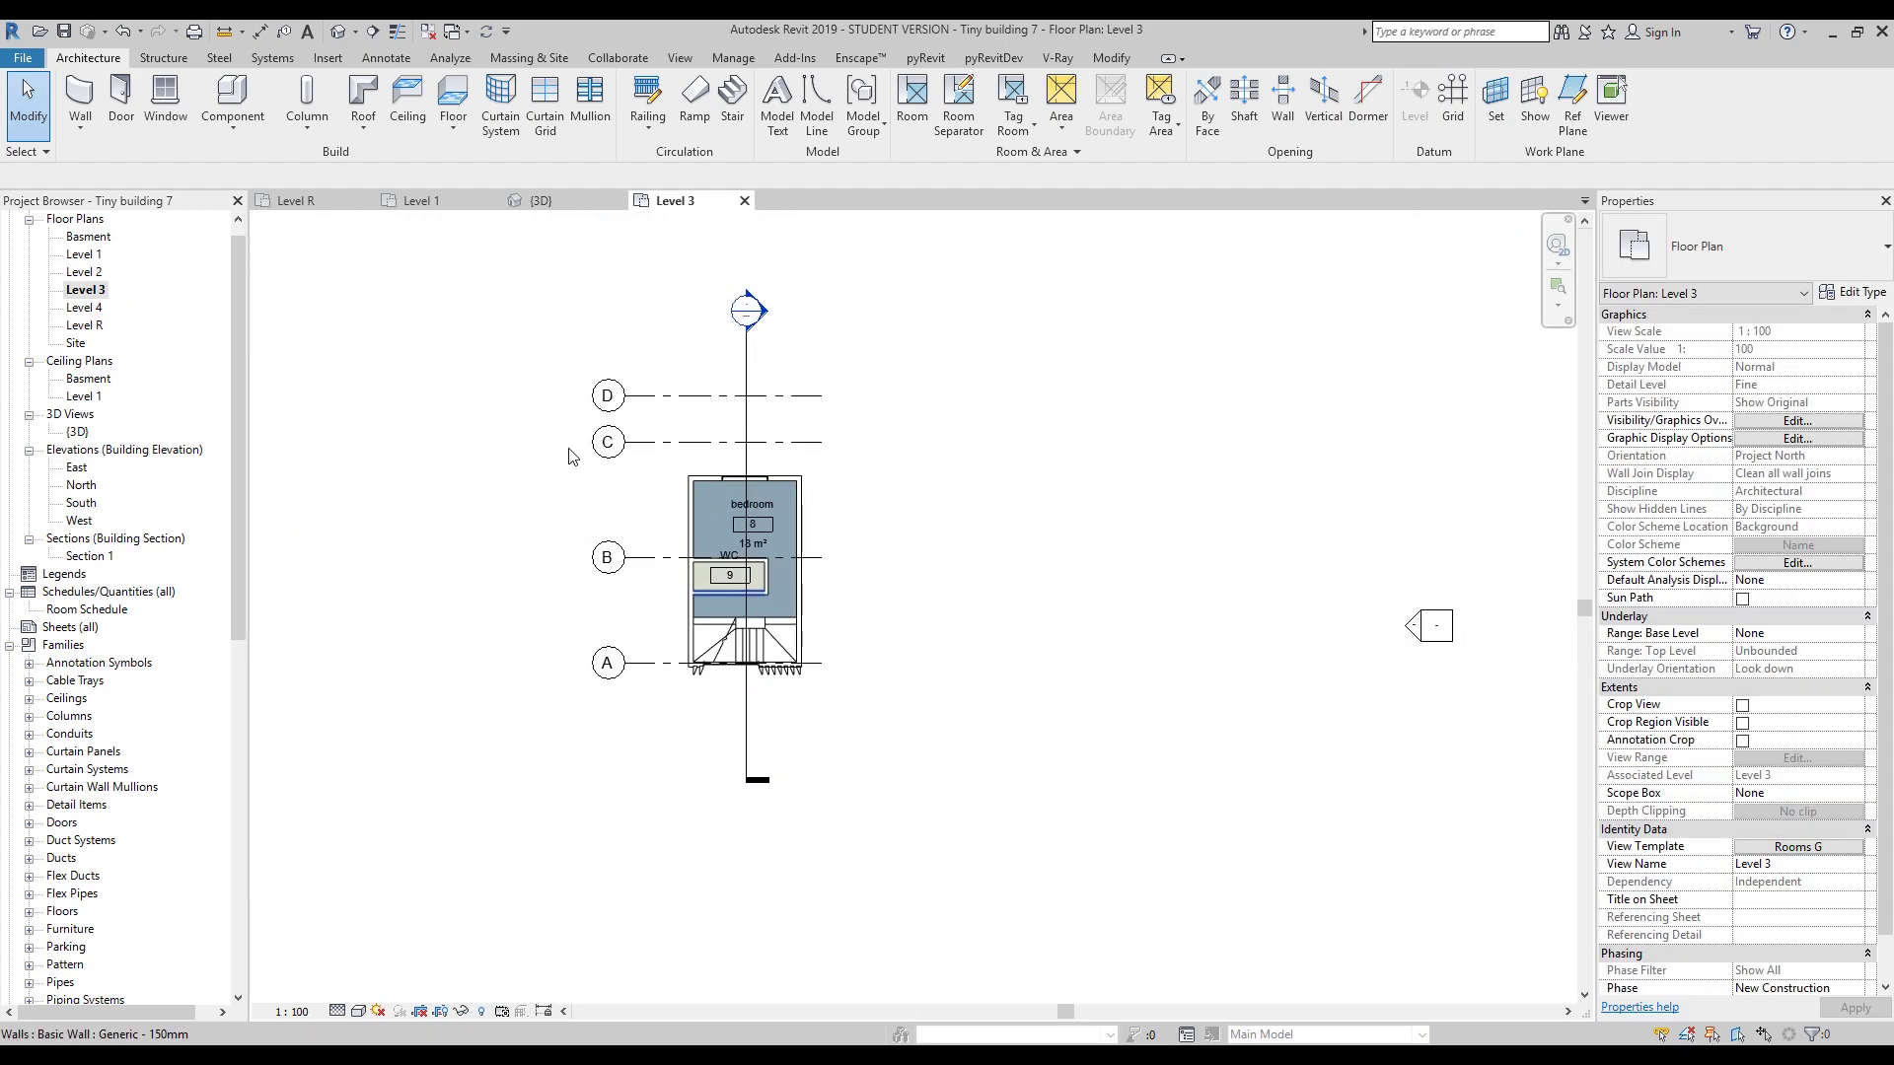
scroll(749, 789, "down", 2)
scroll(577, 611, "up", 2)
scroll(578, 610, "up", 2)
scroll(613, 514, "down", 3)
scroll(641, 523, "up", 5)
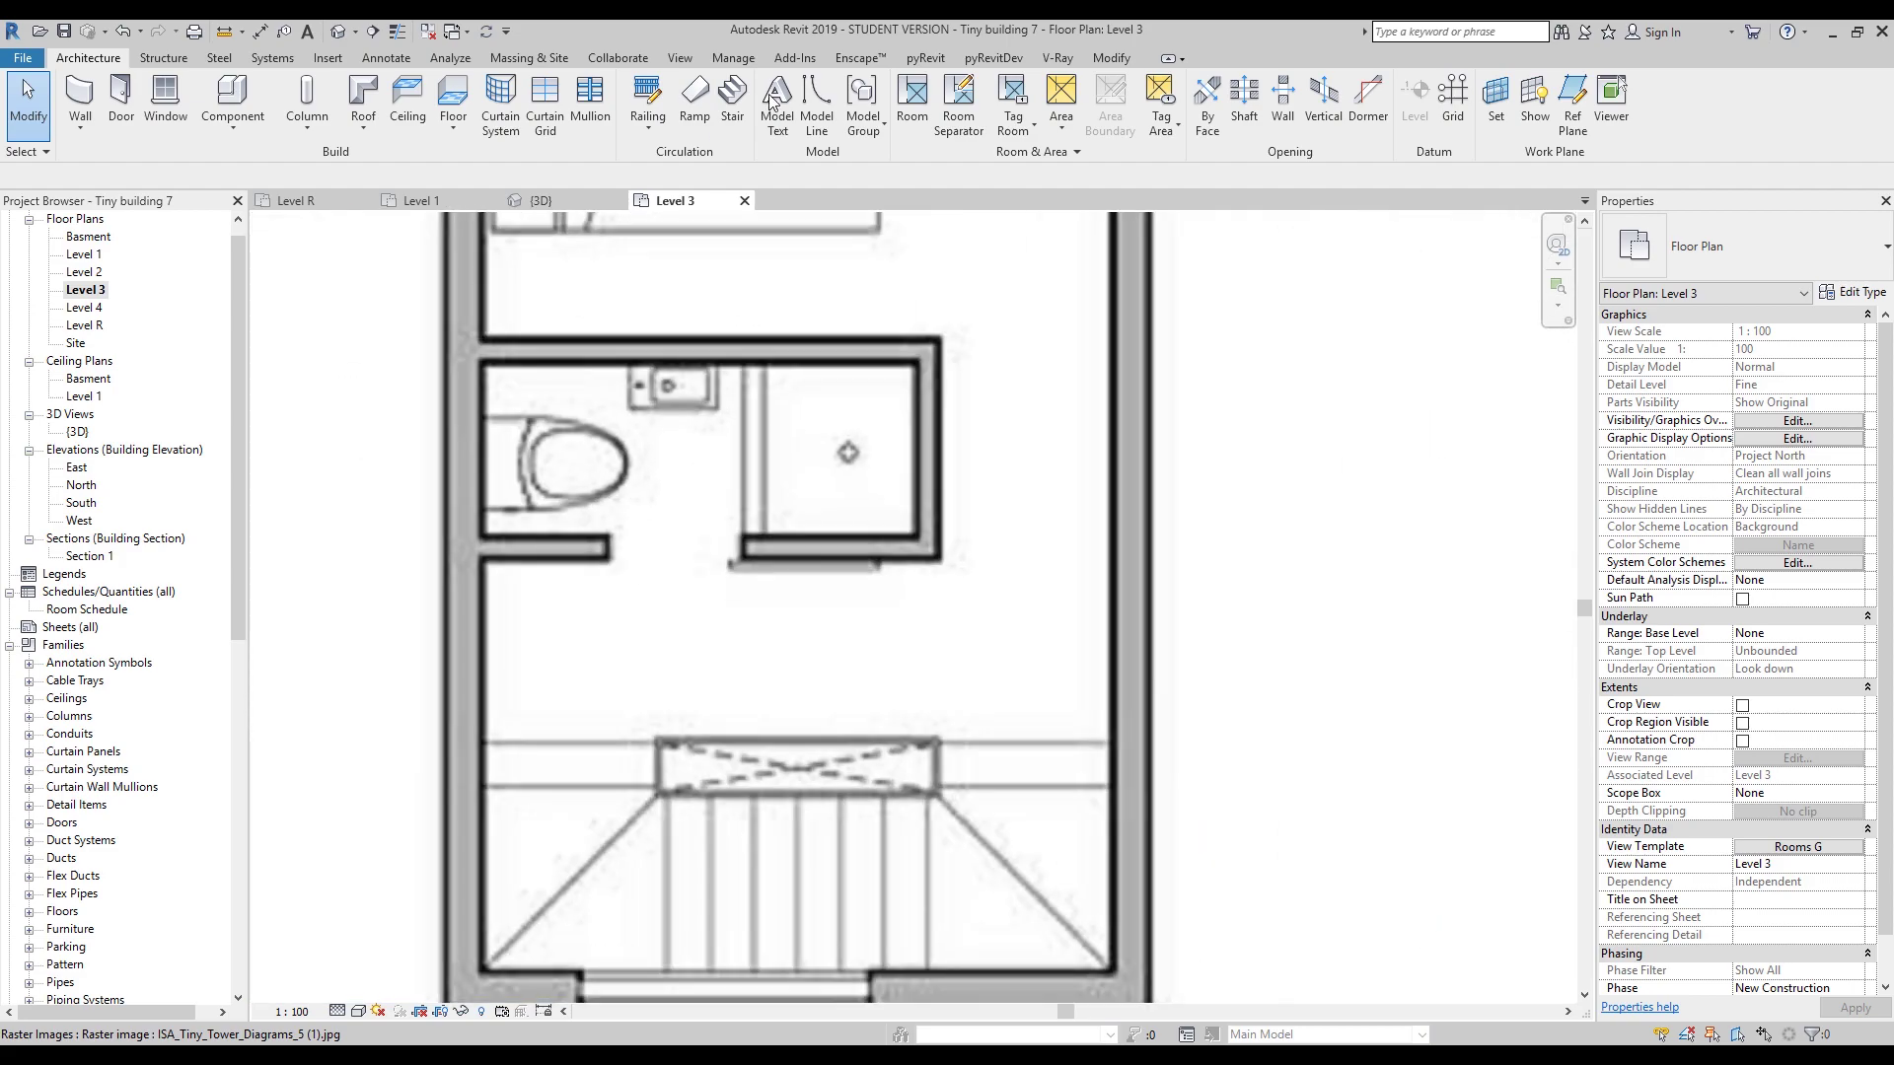
Measure the width of the WC doorway on reference plan 03.
left_click(225, 31)
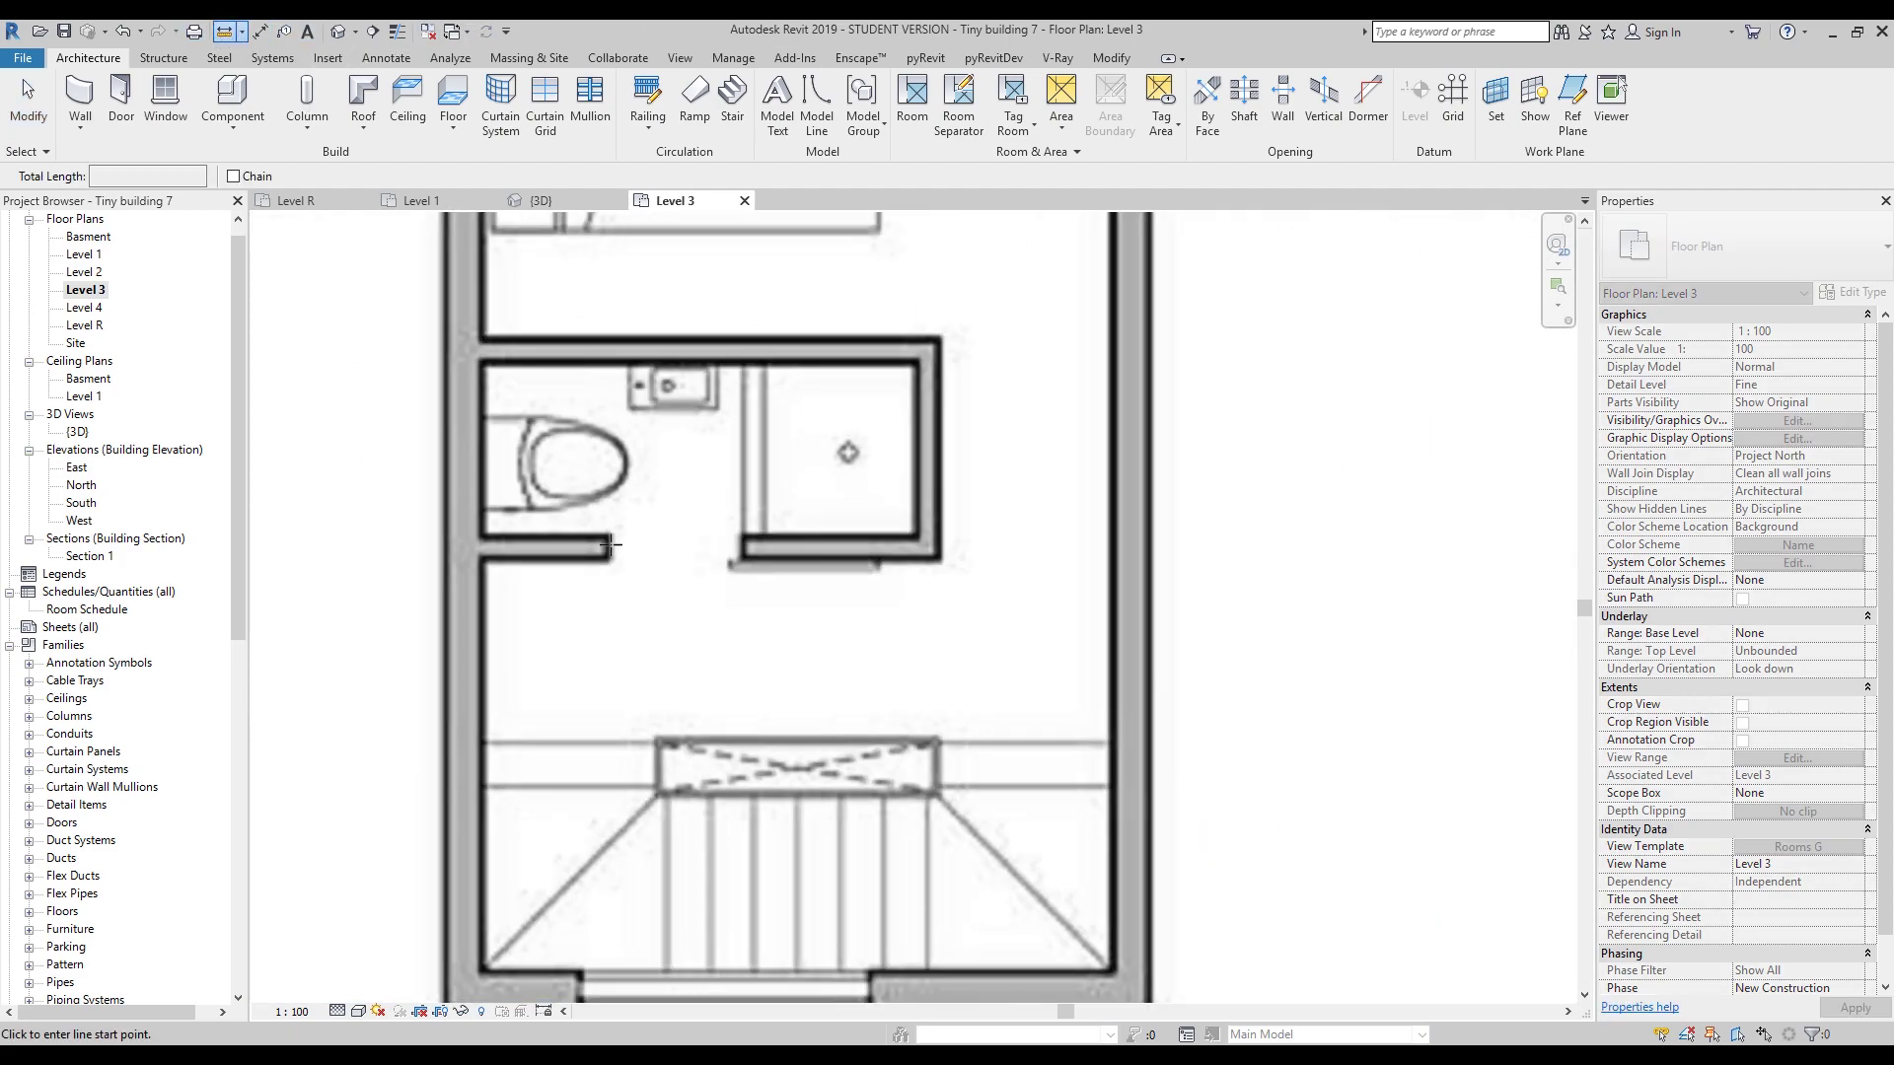
left_click(606, 547)
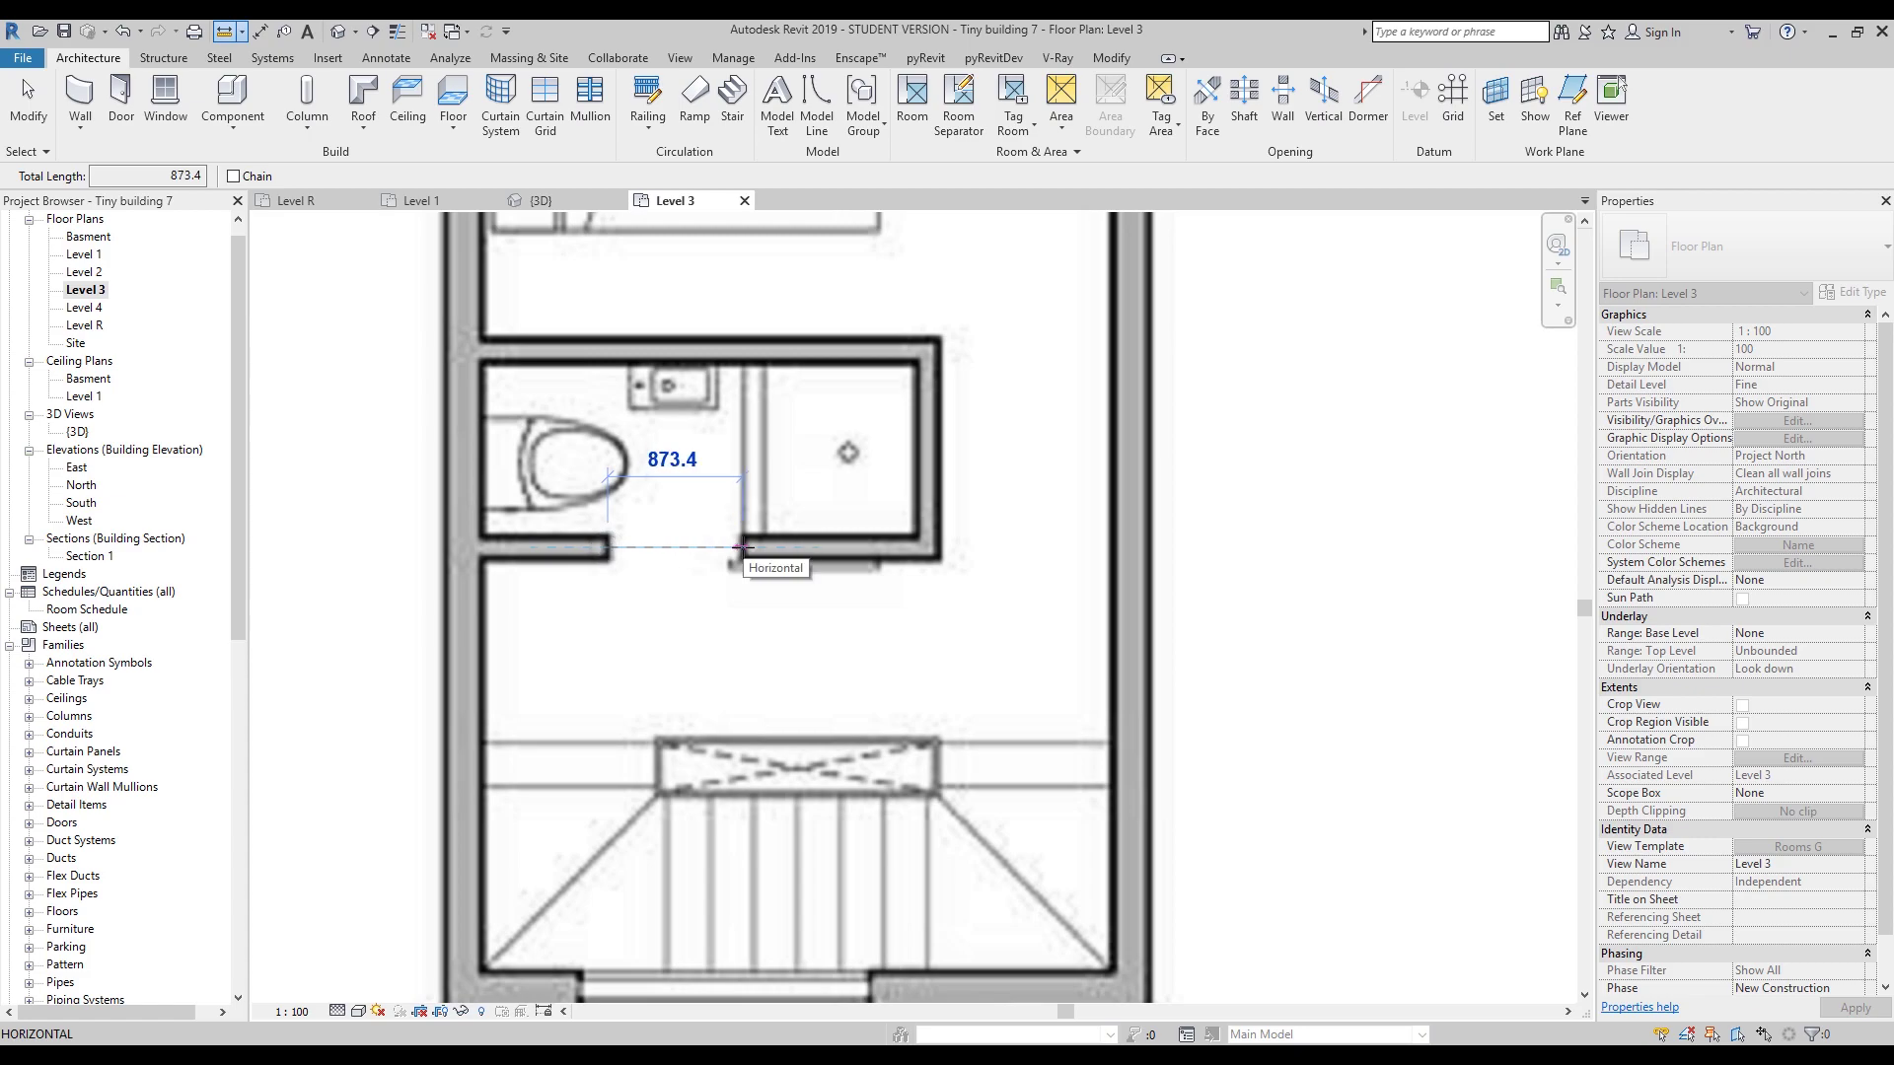
left_click(700, 548)
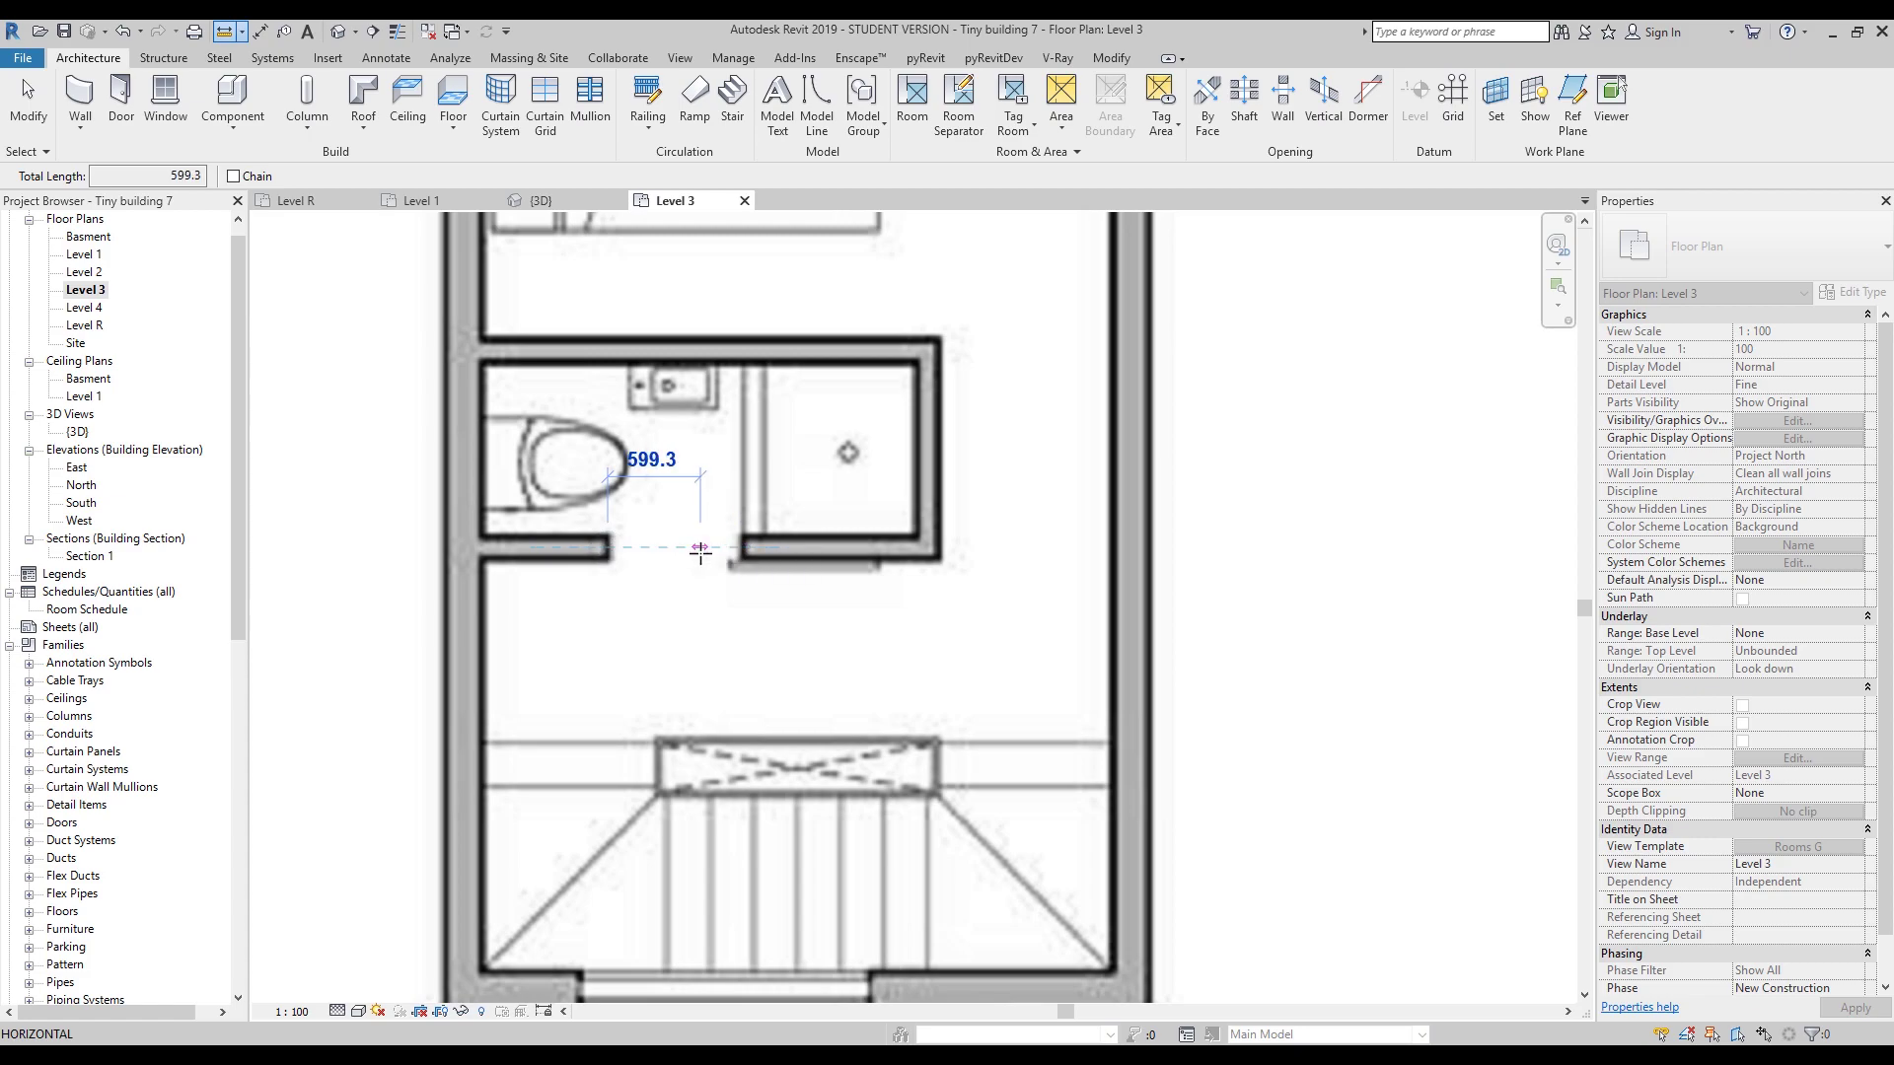
key("Escape")
key("Escape")
scroll(700, 548, "down", 10)
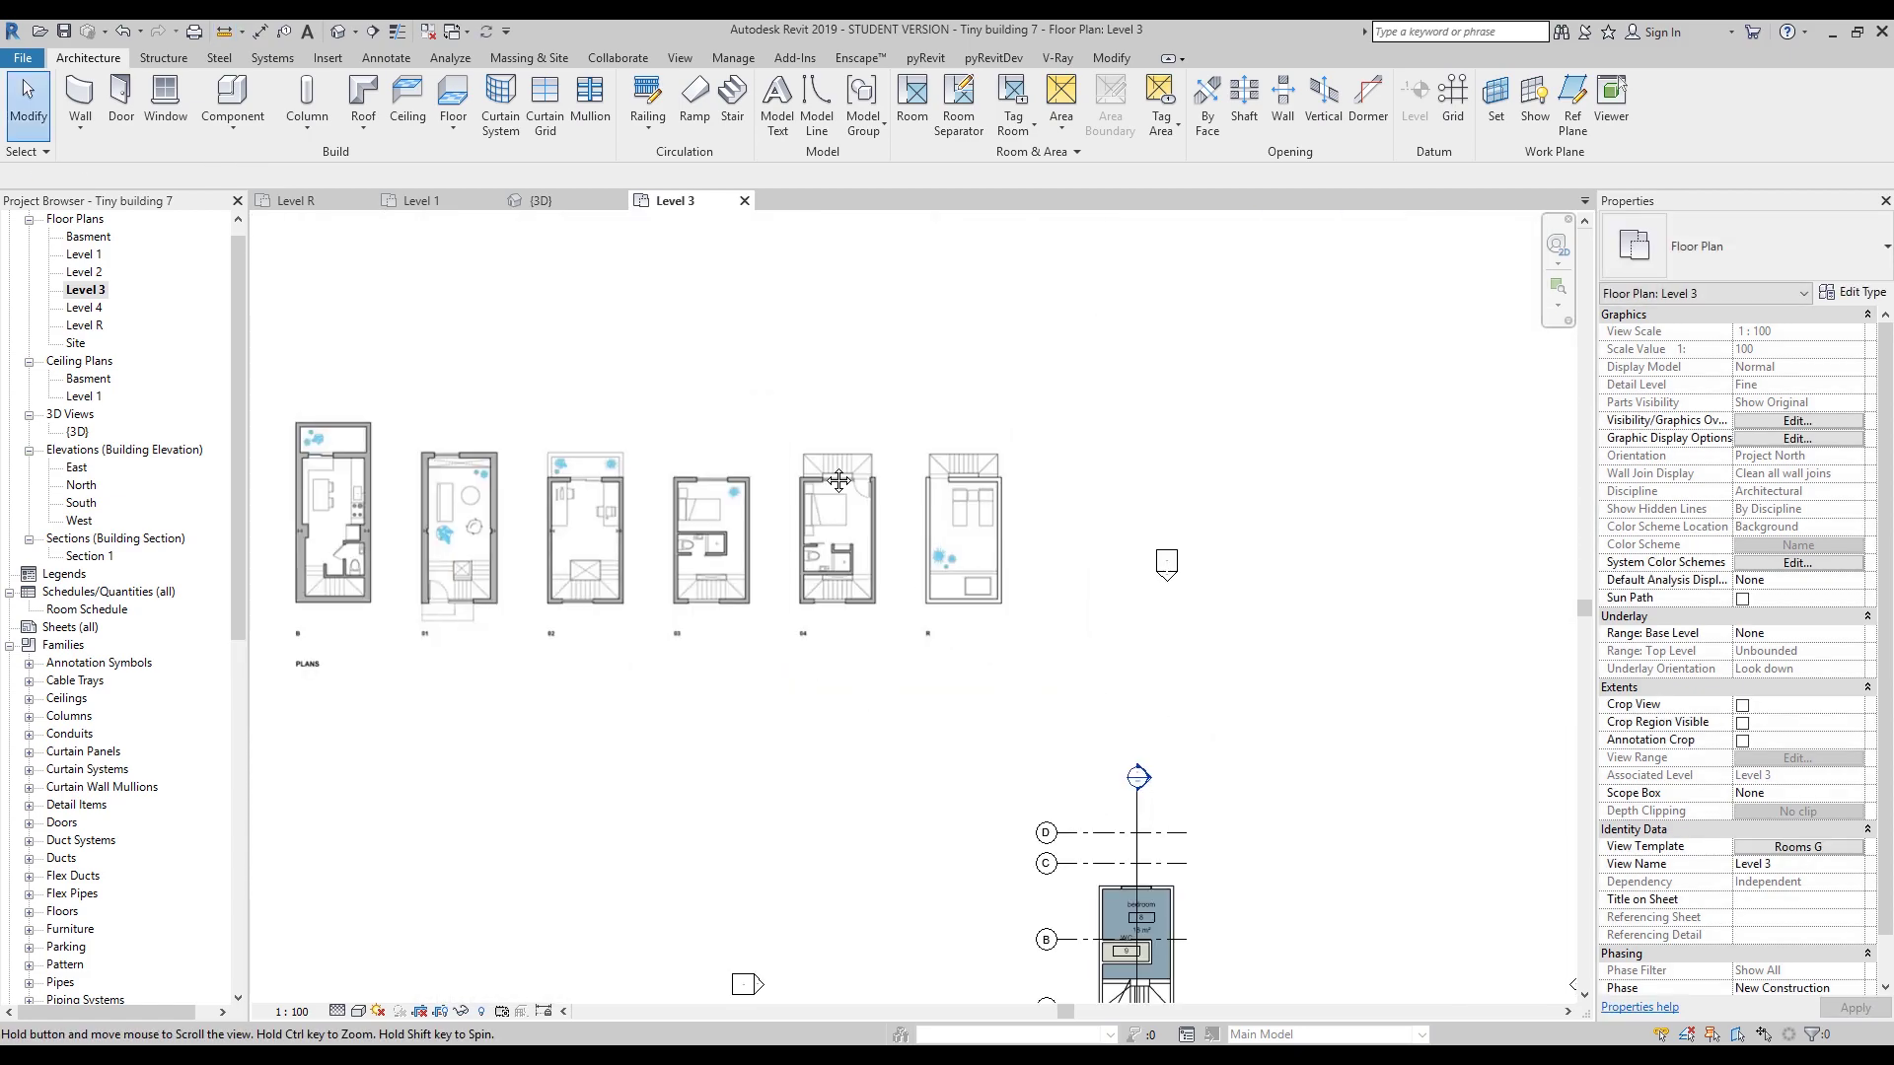
scroll(837, 538, "up", 10)
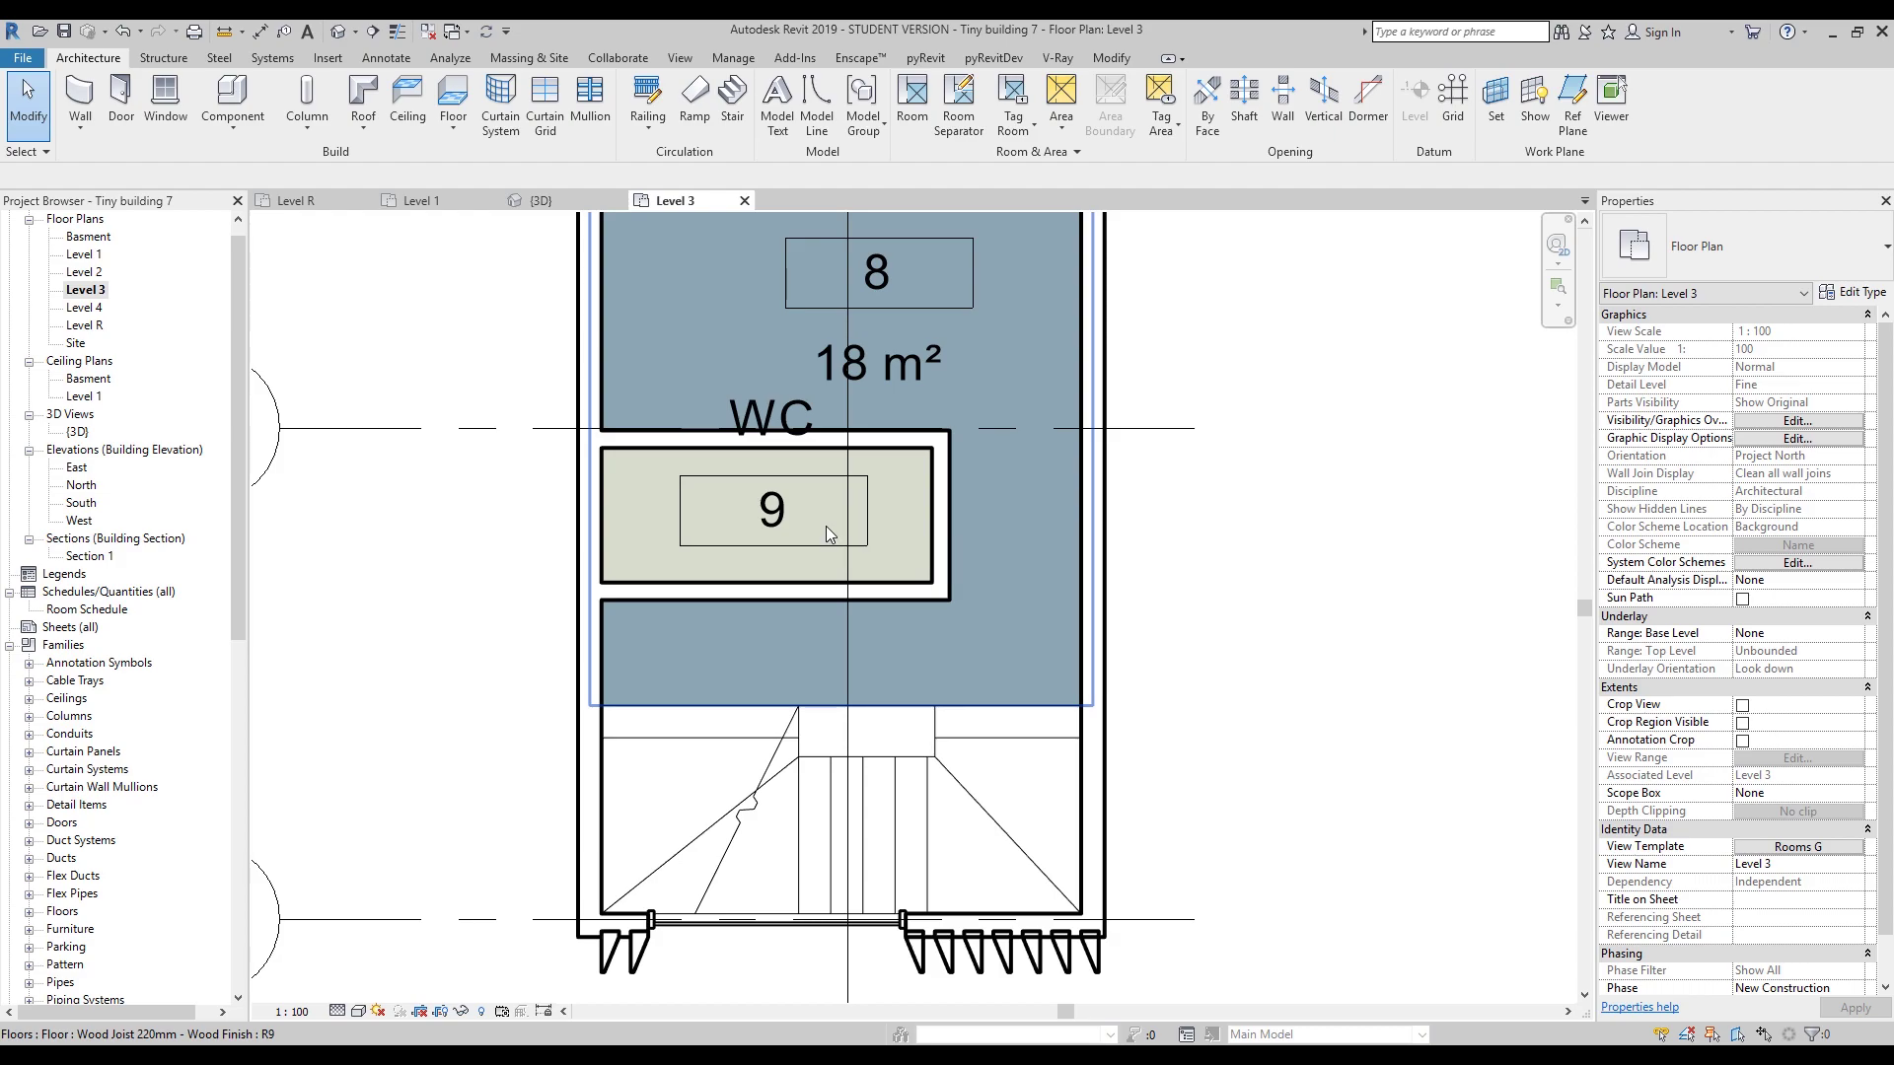
key("alt+f")
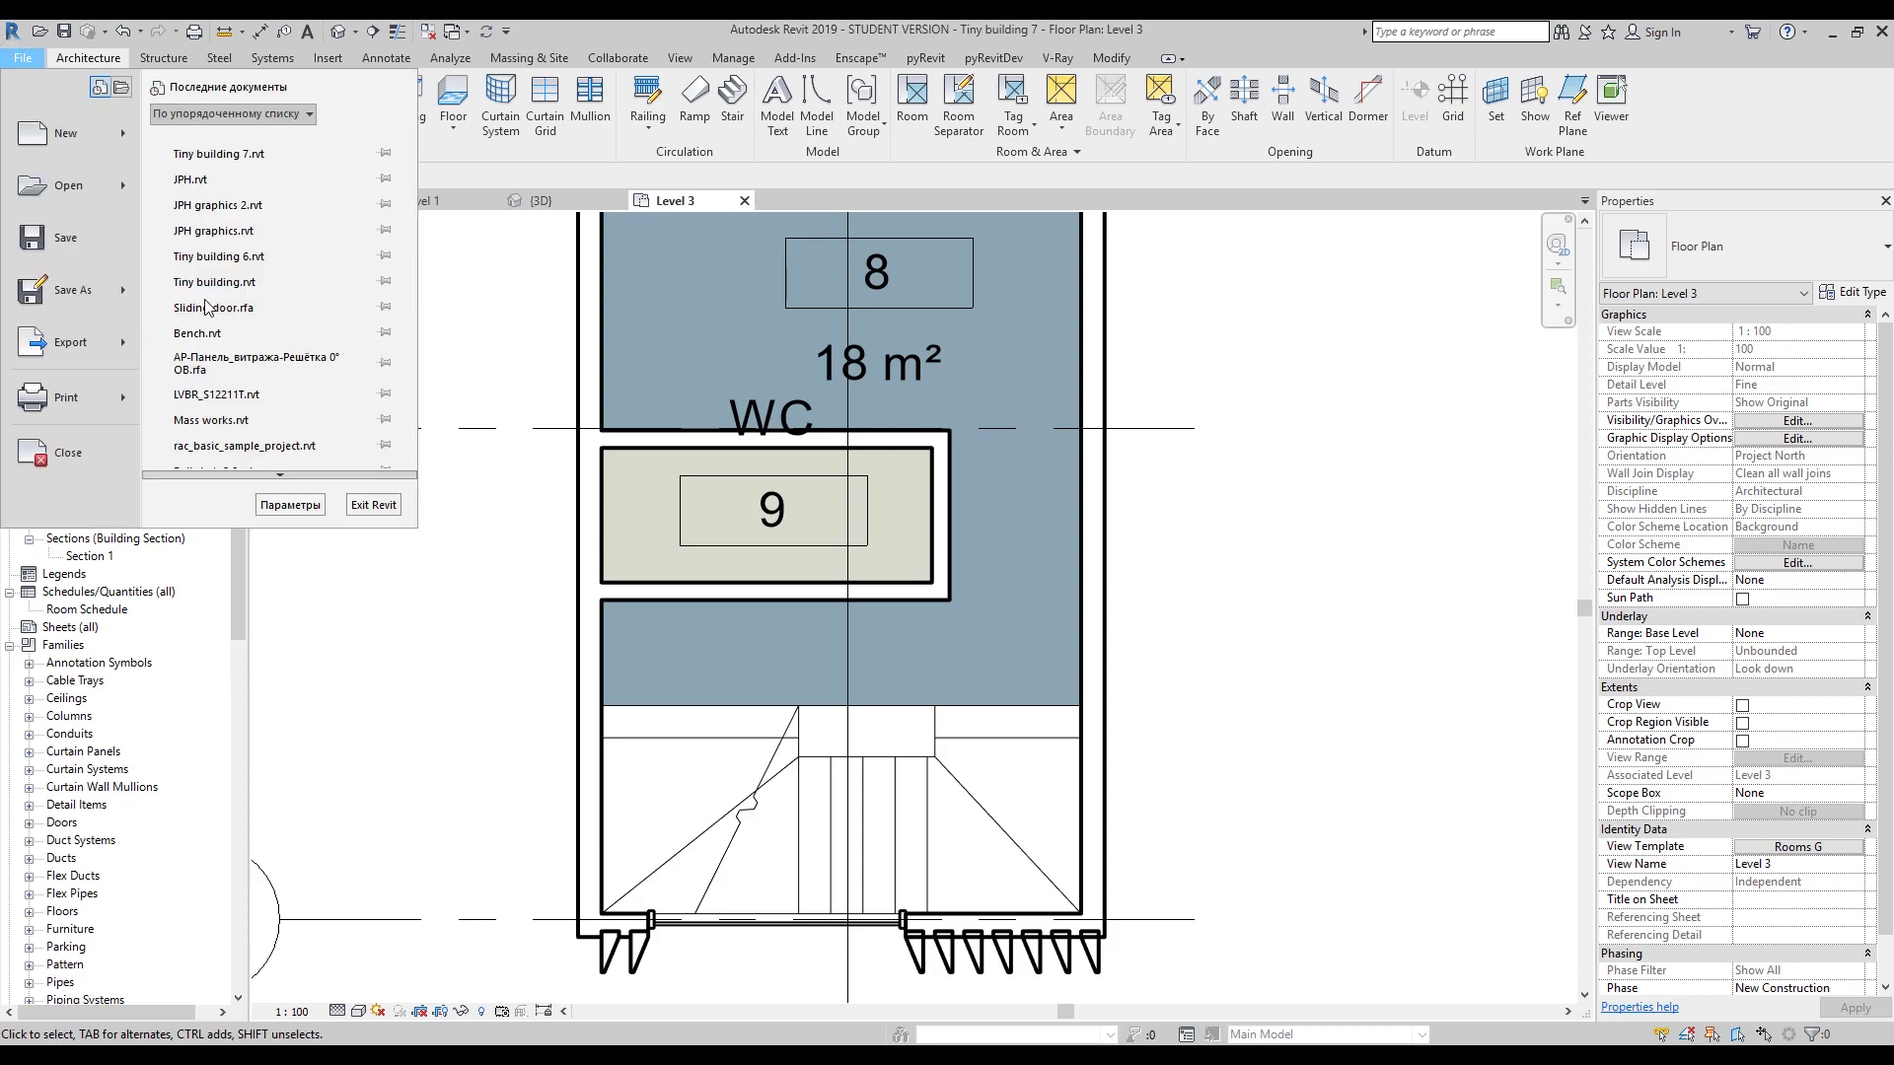
left_click(99, 134)
left_click(1013, 603)
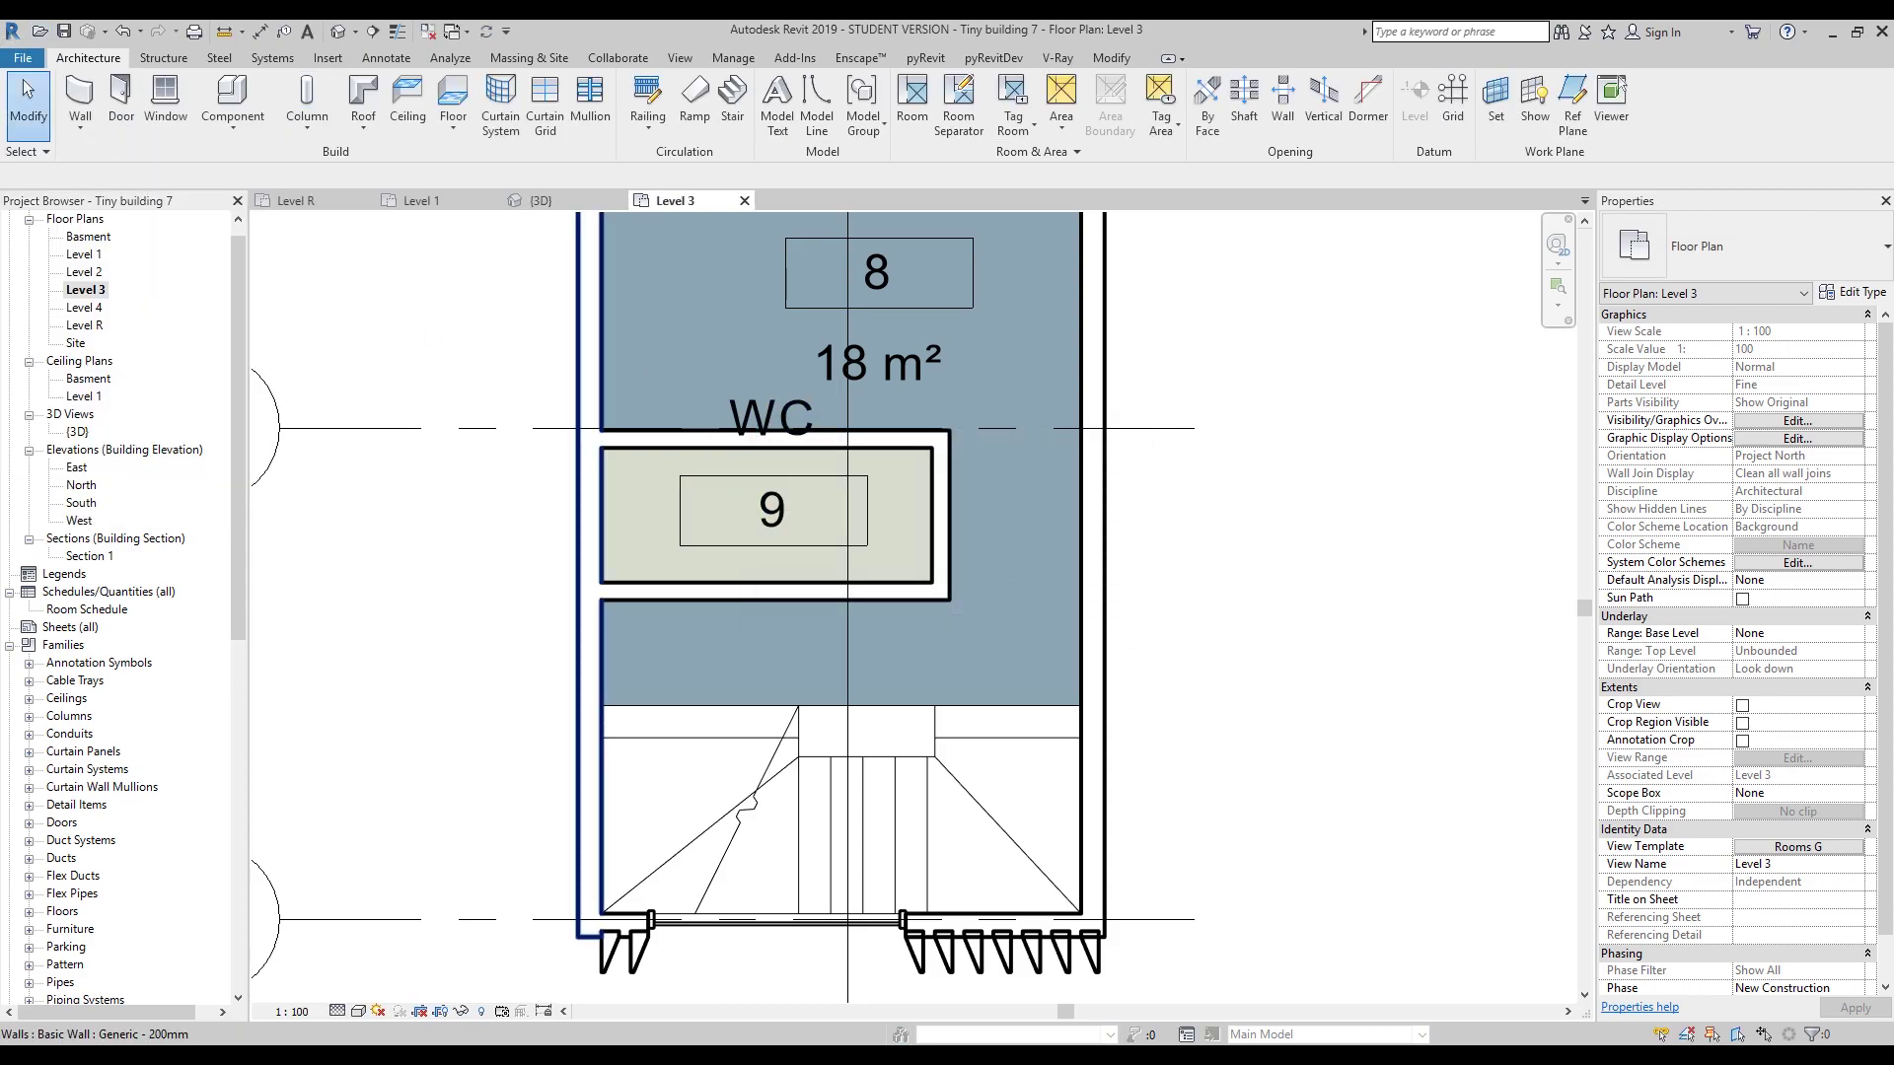
Create a new family from the Metric Door template.
left_click(20, 58)
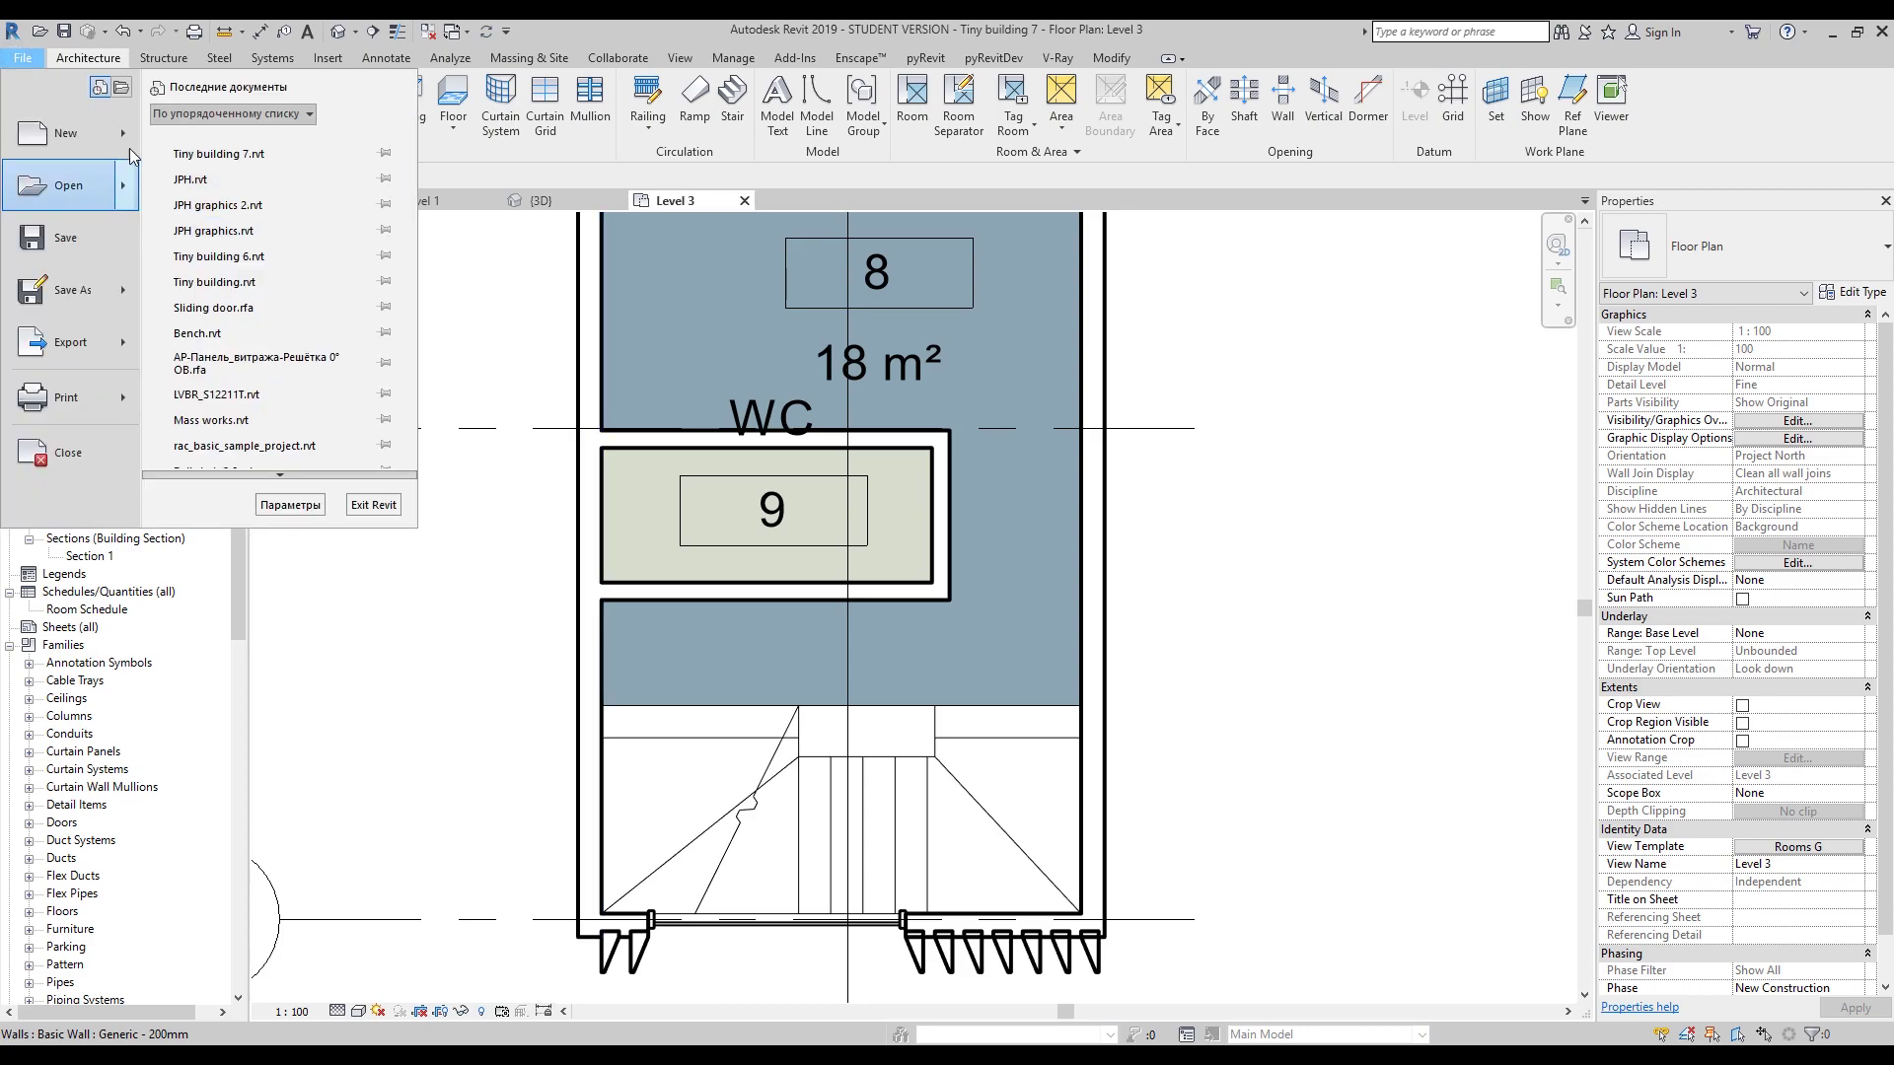
mouse_move(131, 135)
left_click(275, 194)
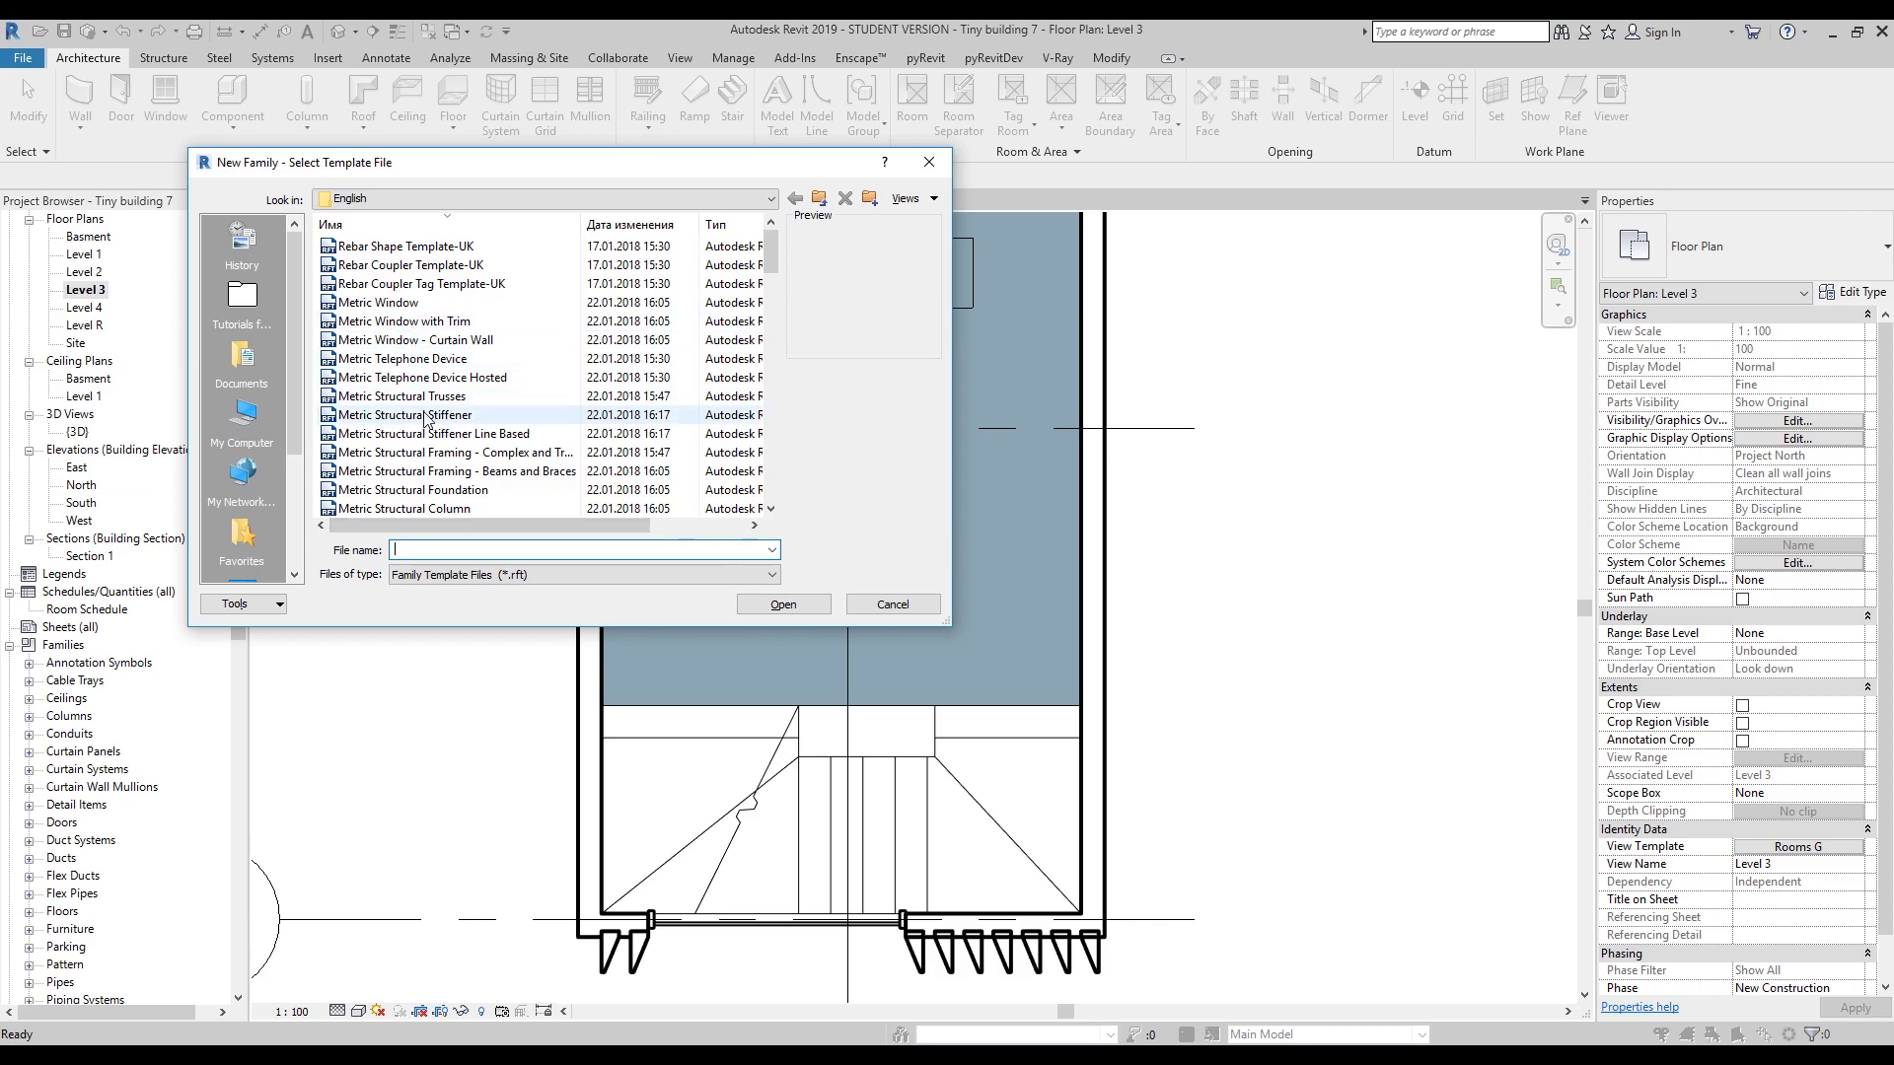
scroll(426, 422, "down", 1)
scroll(434, 434, "down", 10)
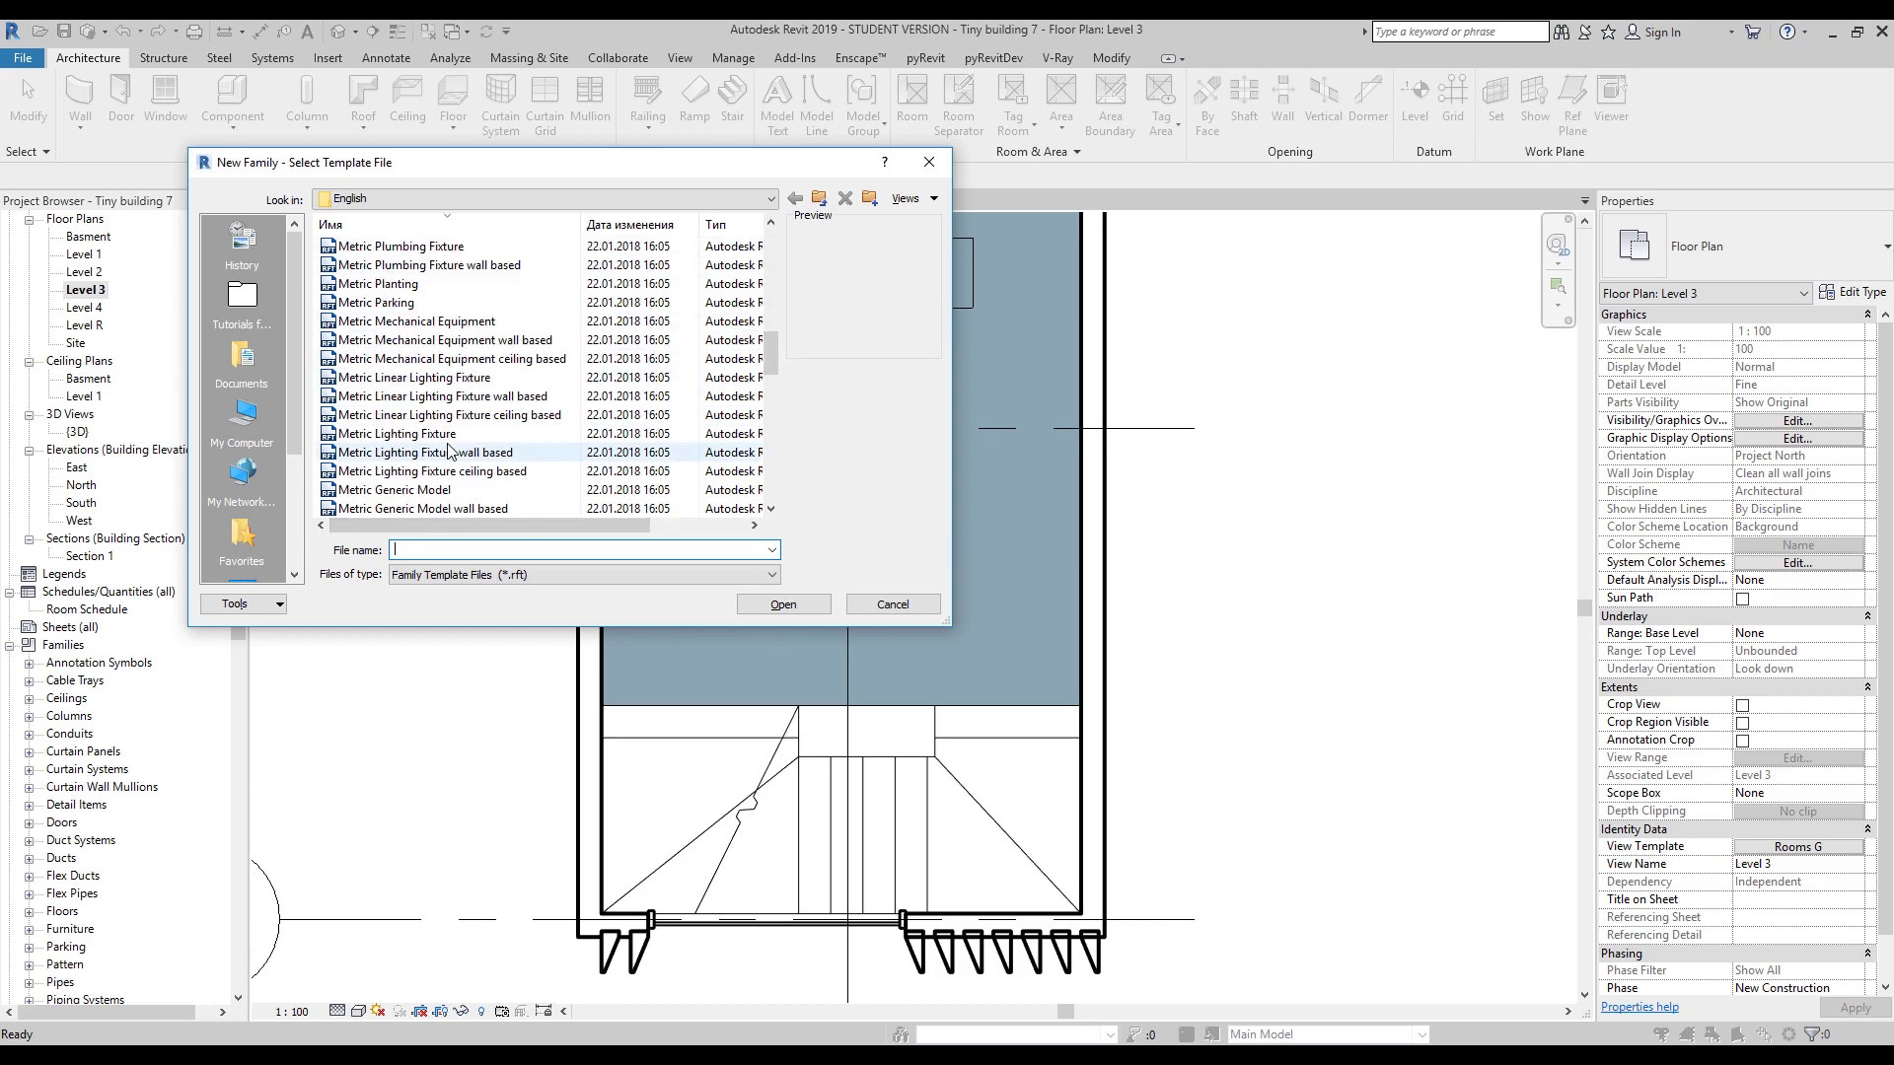
scroll(449, 451, "down", 2)
scroll(439, 449, "down", 5)
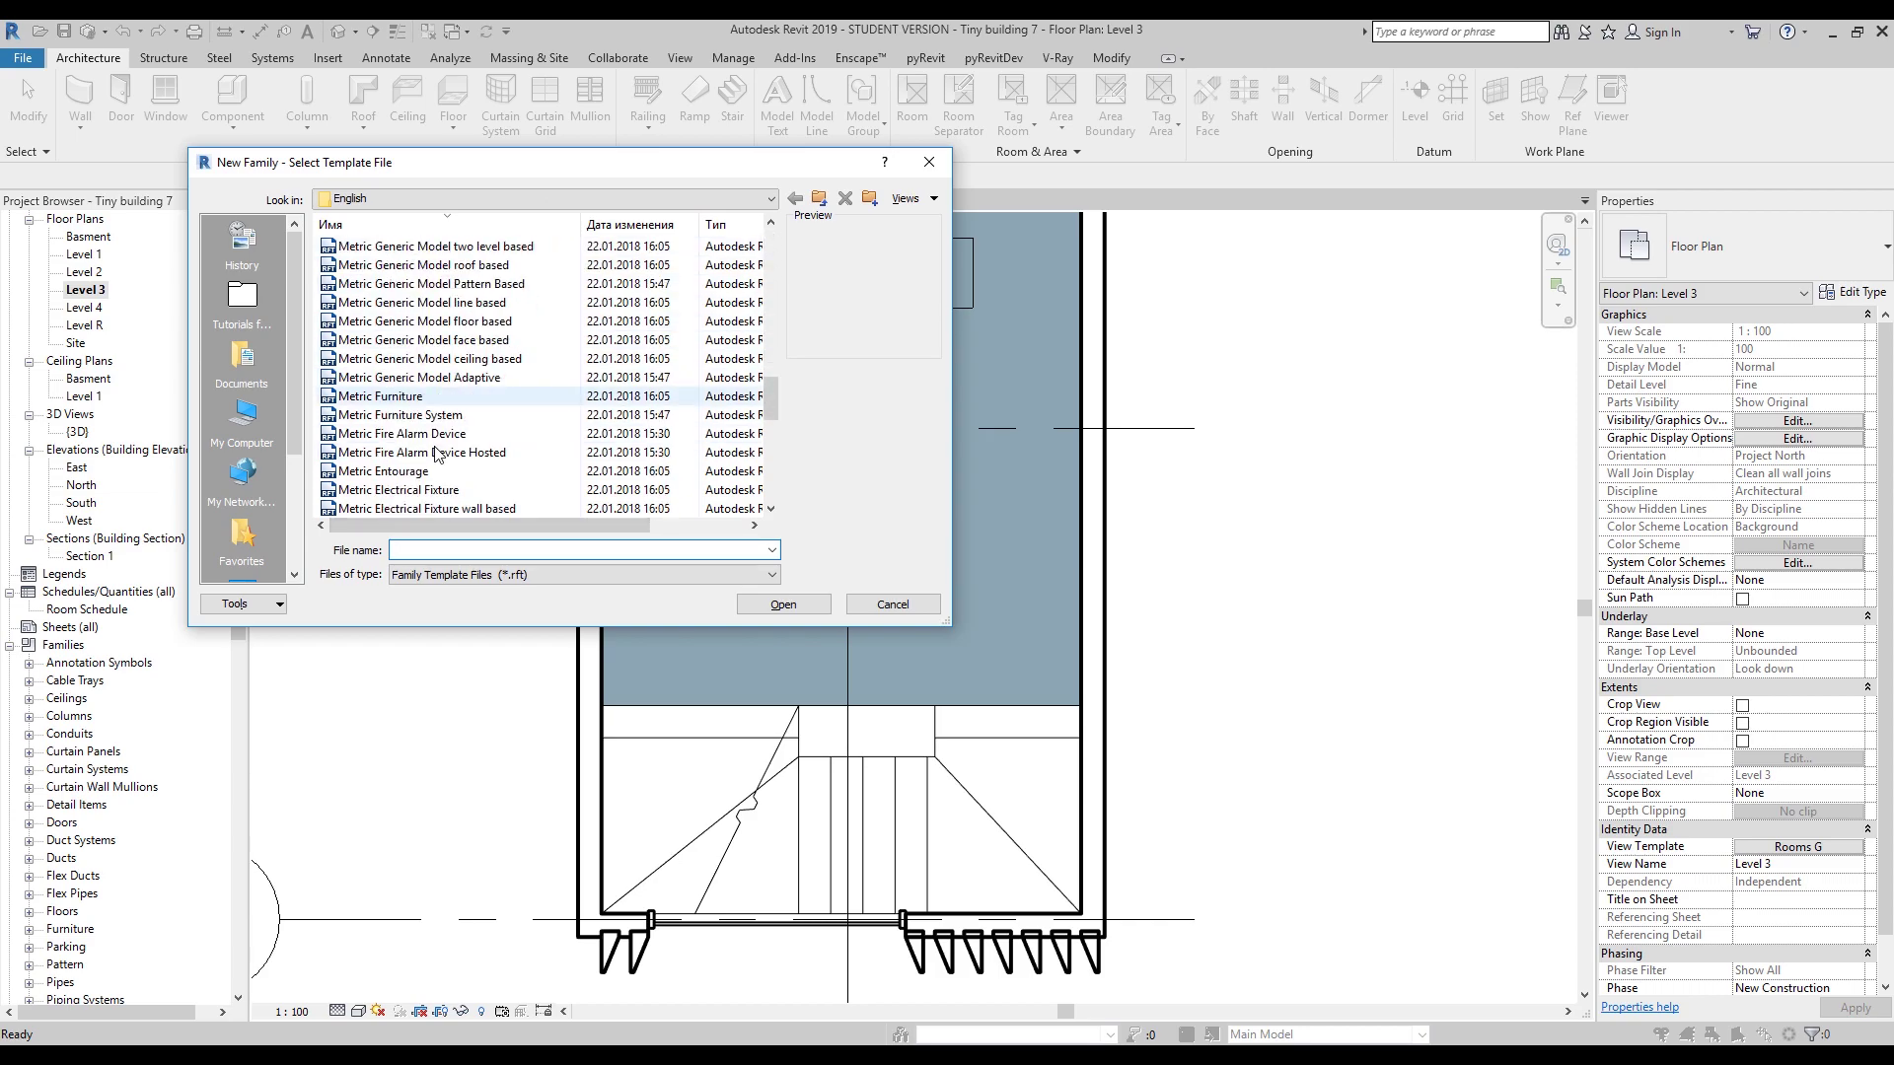
left_click(392, 359)
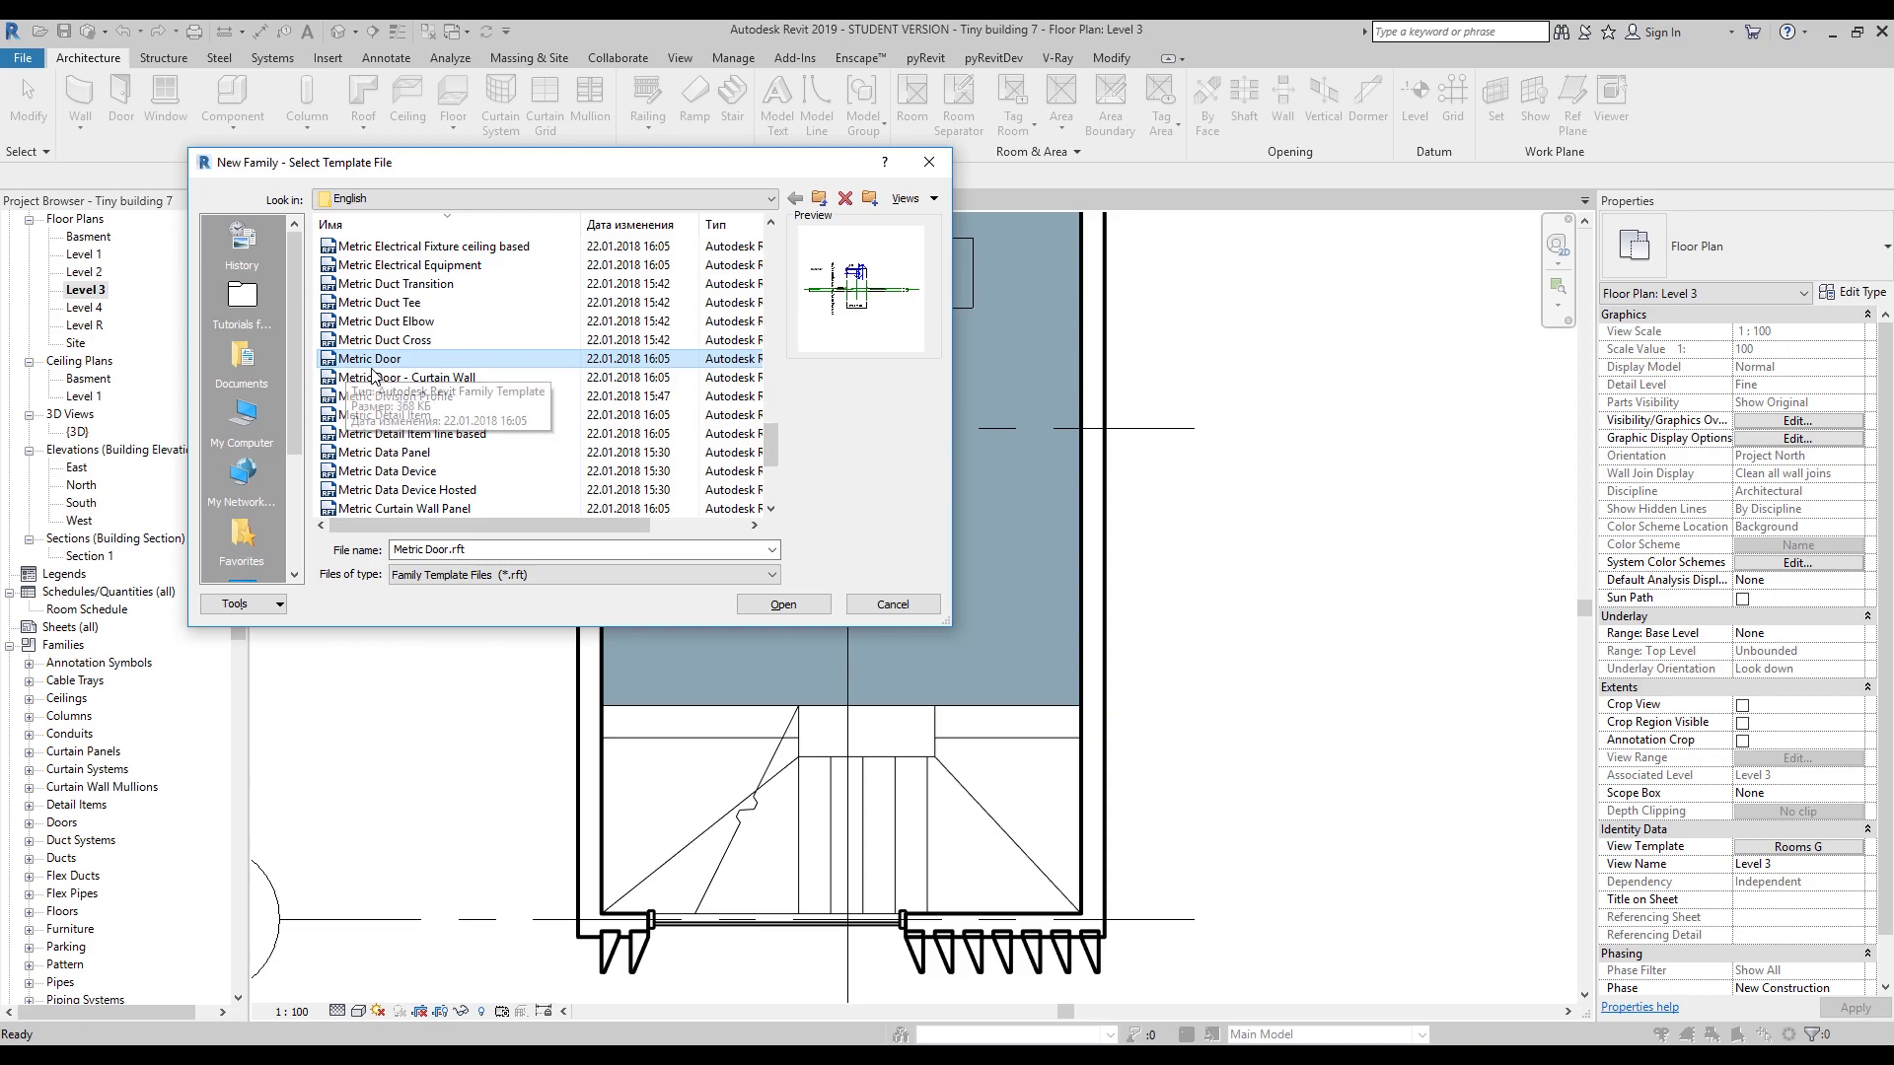
left_click(442, 383)
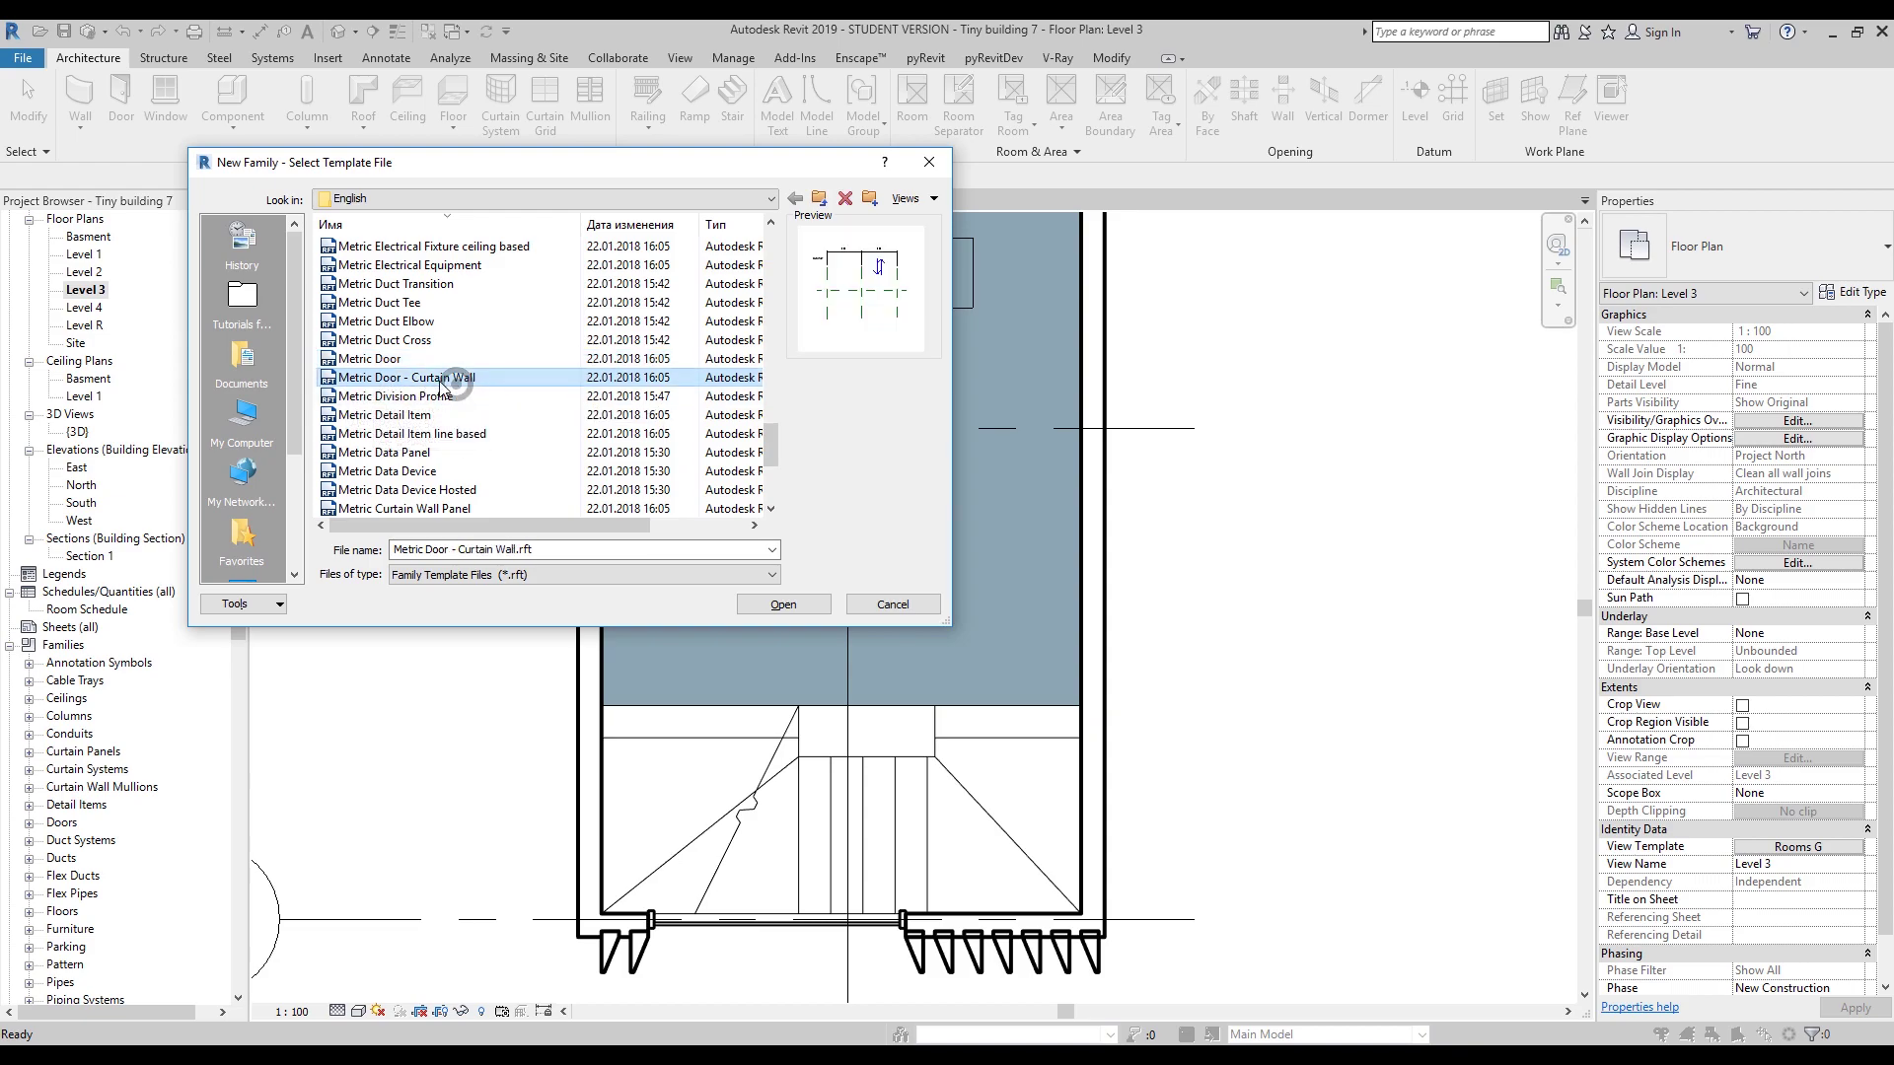
left_click(374, 359)
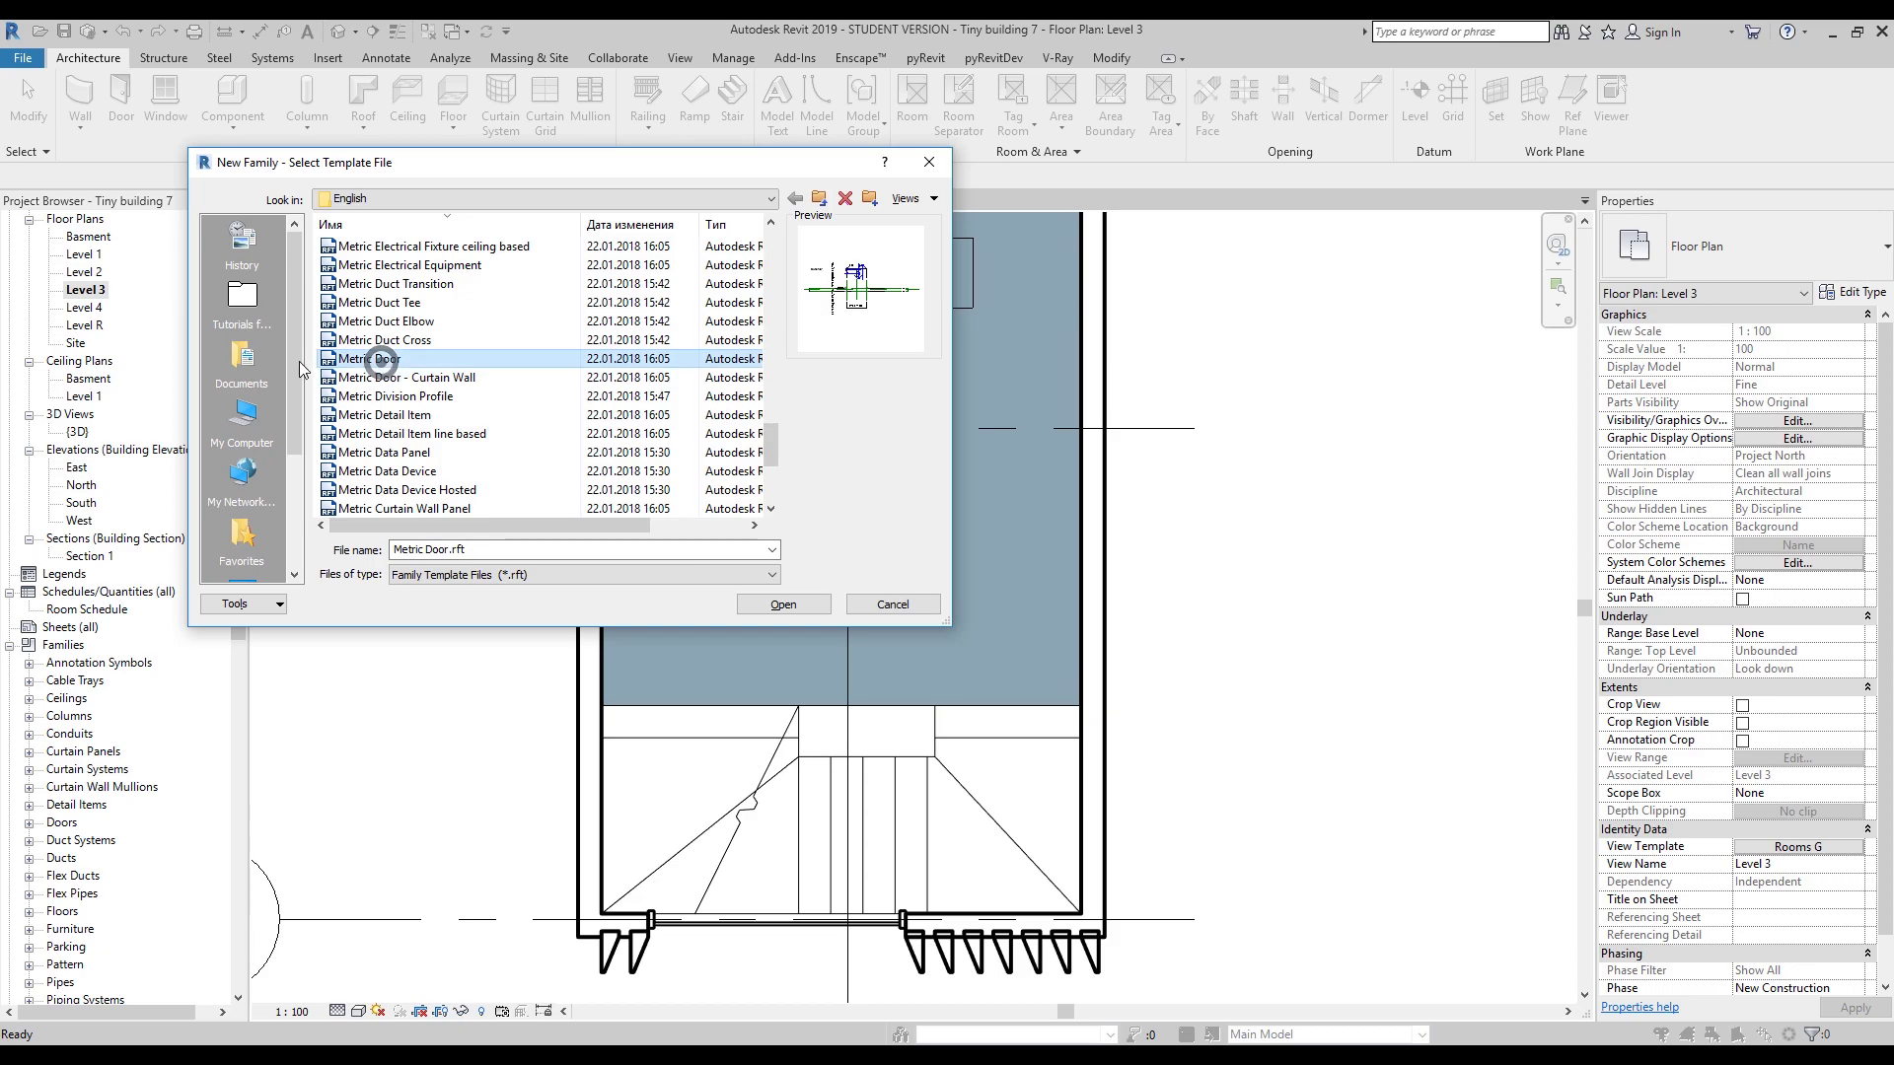
left_click(786, 604)
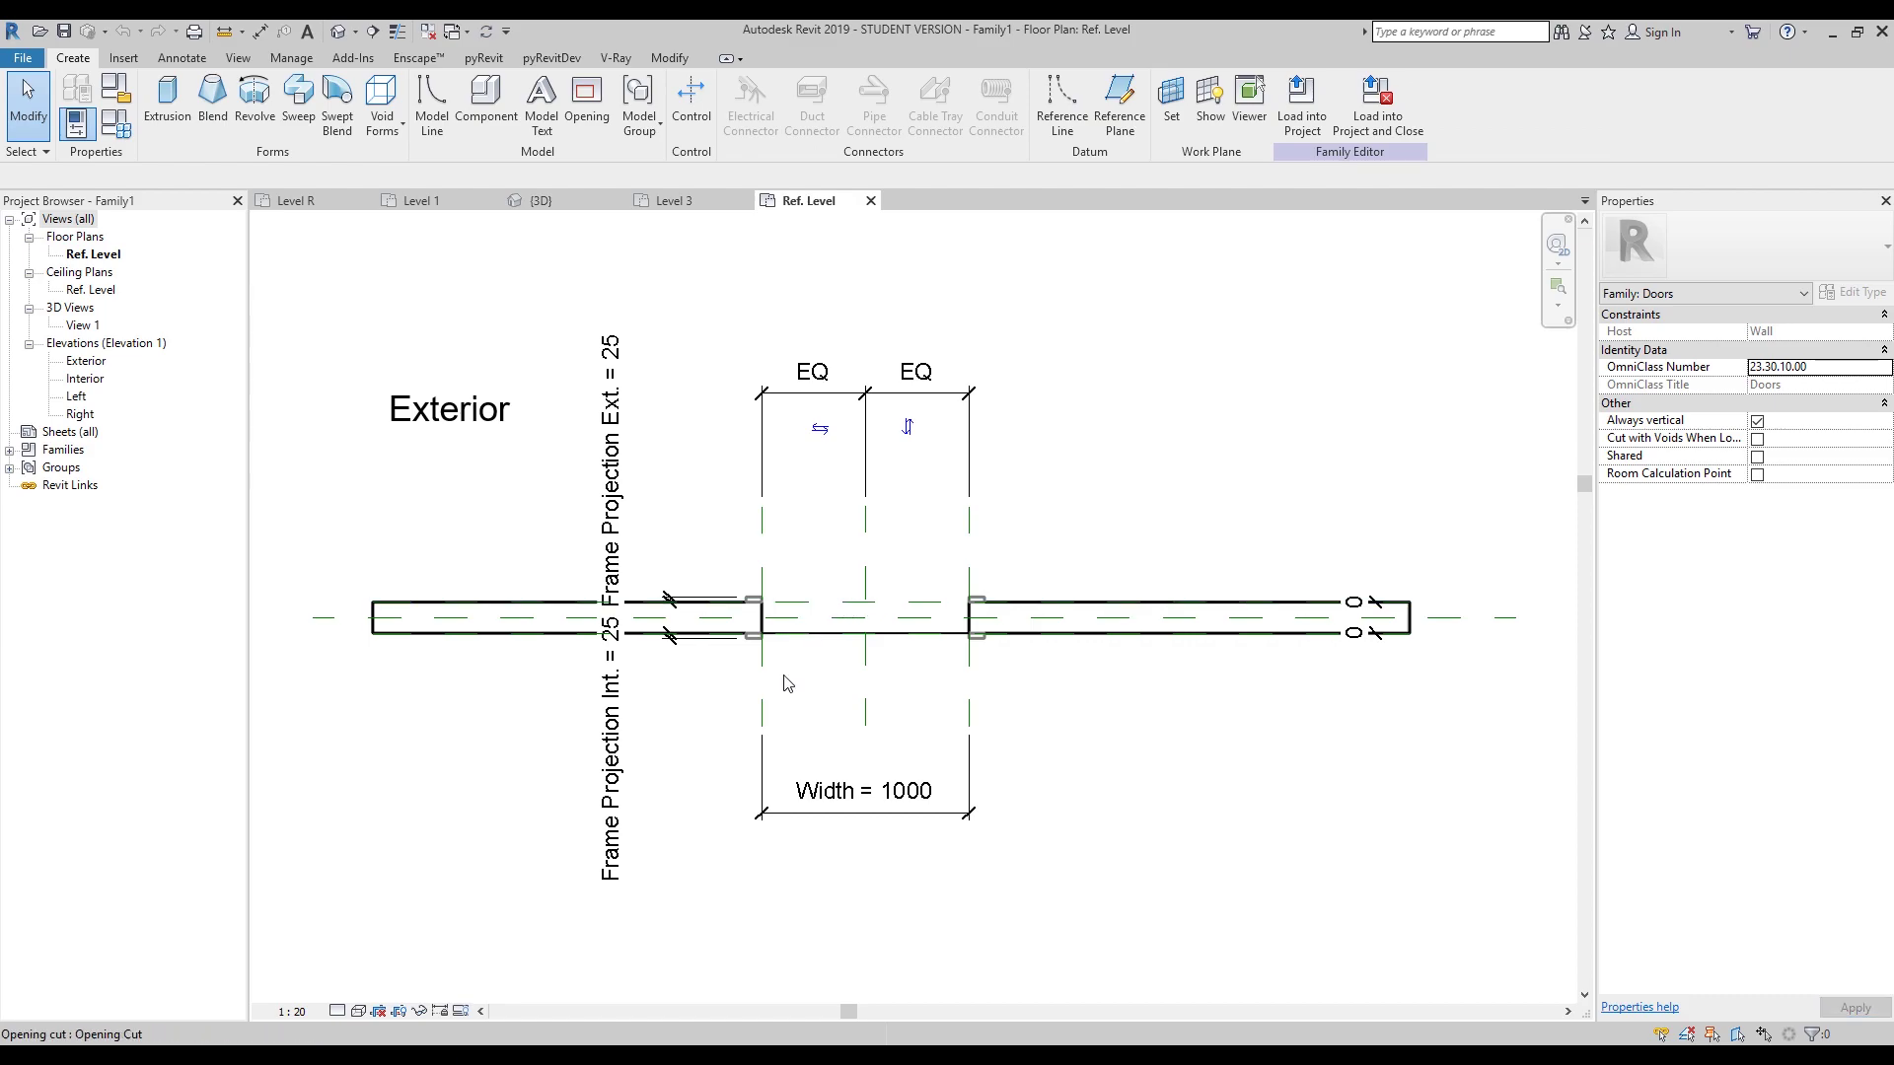
Start an extrusion and sketch a rectangle about 1480 by 180 mm on the exterior side of the door opening.
middle_click_drag(914, 677, 778, 684)
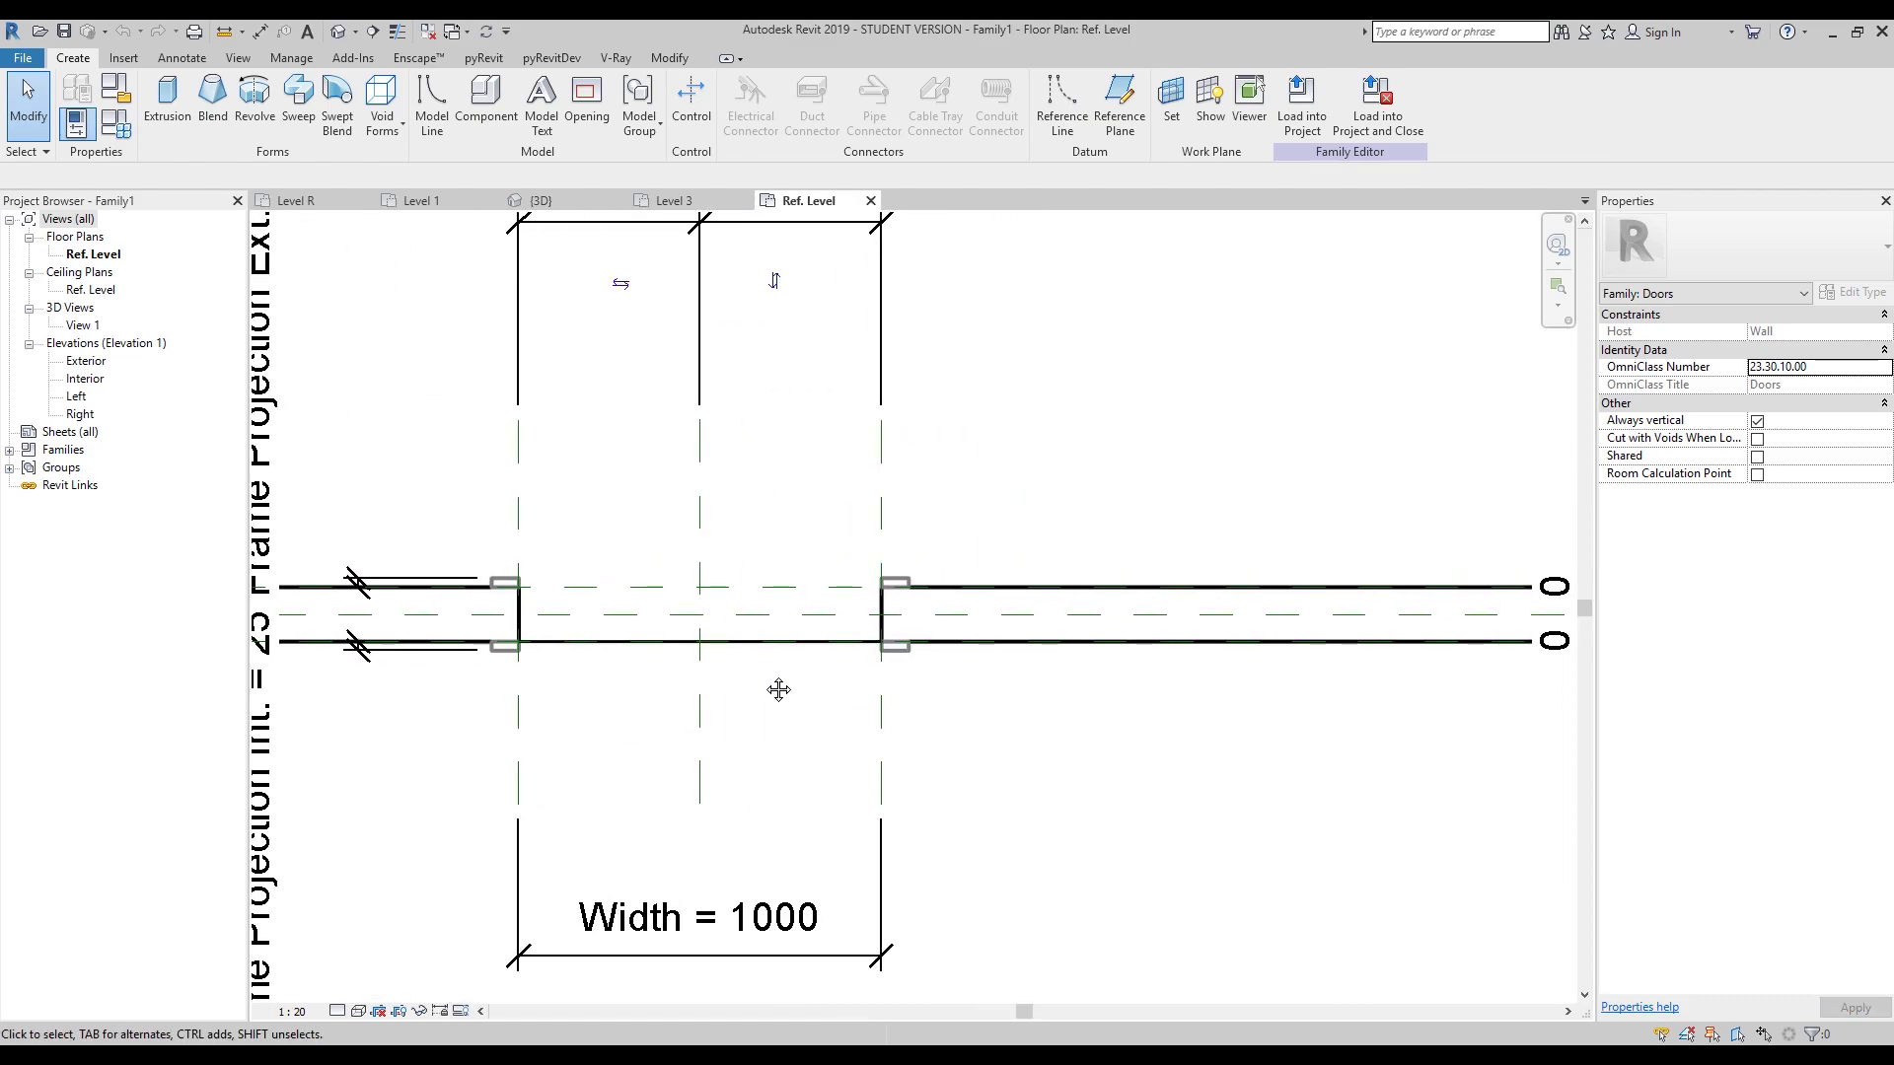
scroll(747, 616, "down", 3)
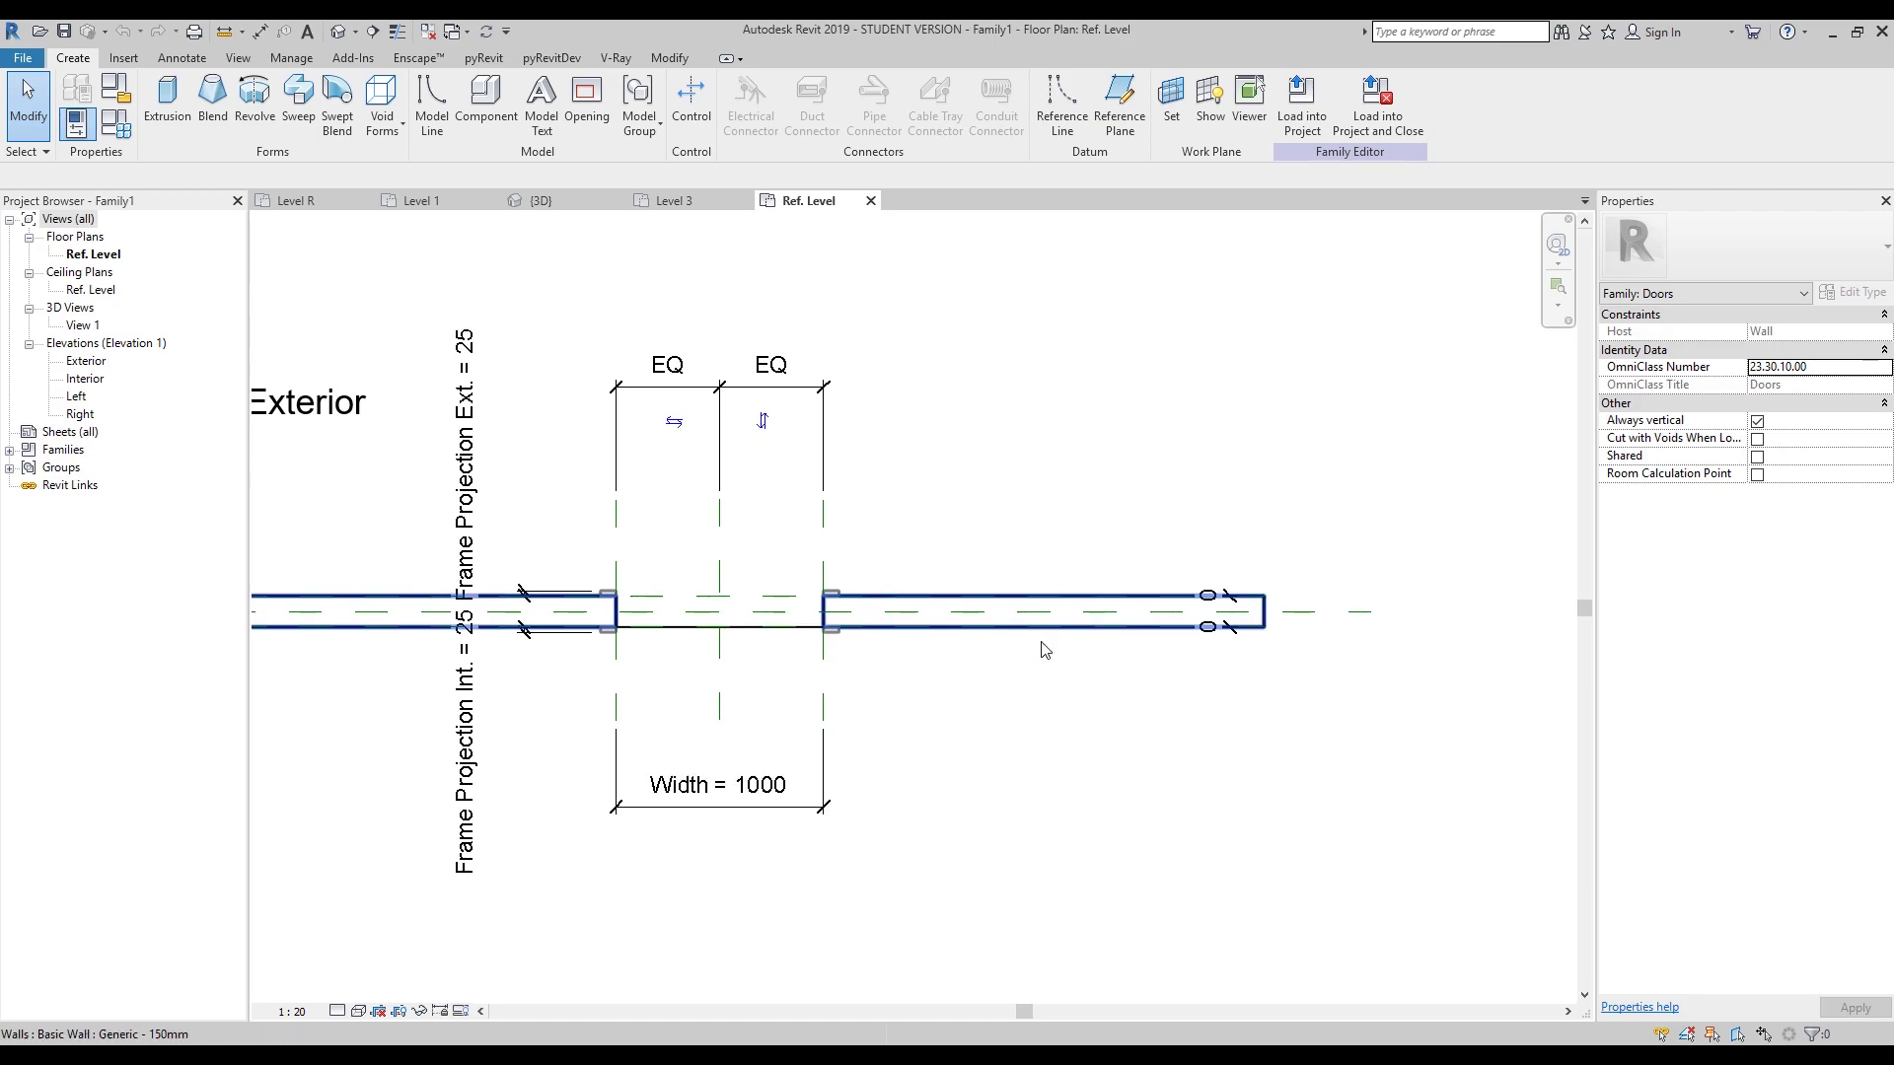
left_click(192, 116)
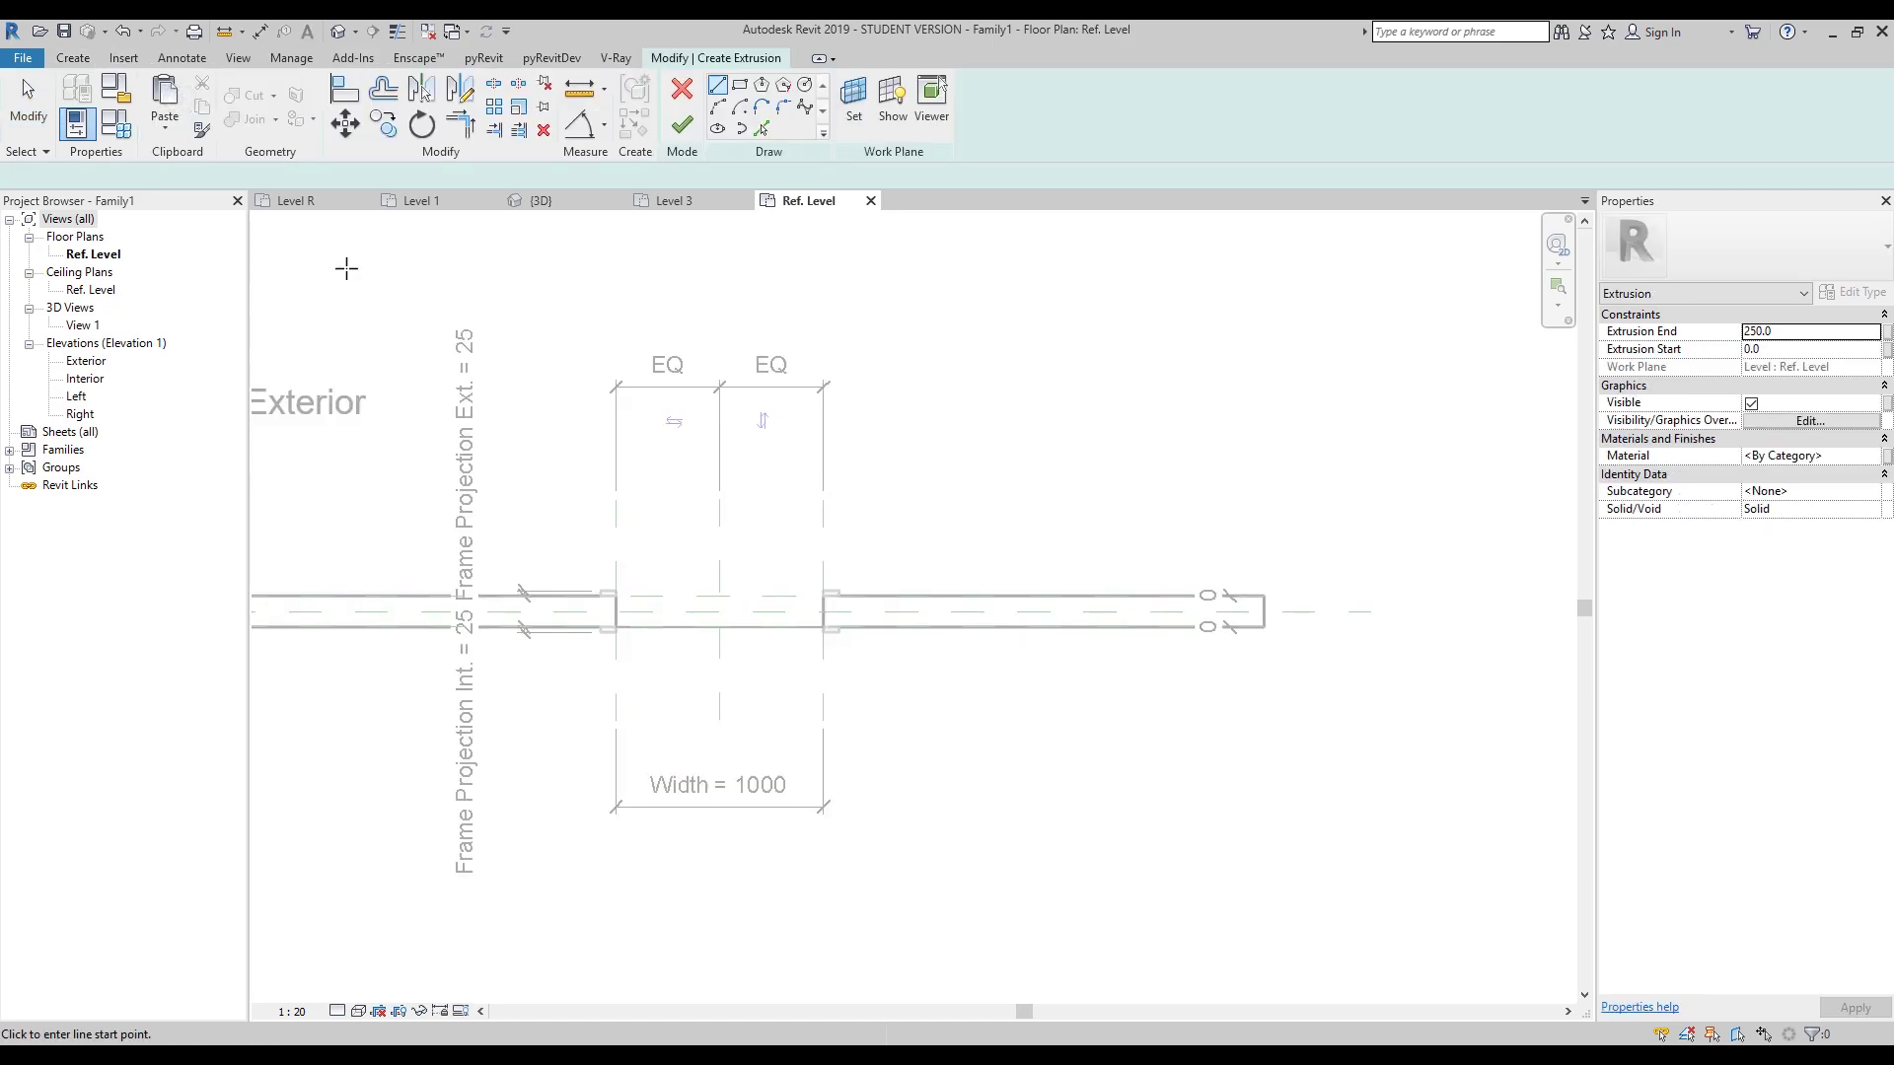
left_click(739, 87)
scroll(780, 494, "up", 3)
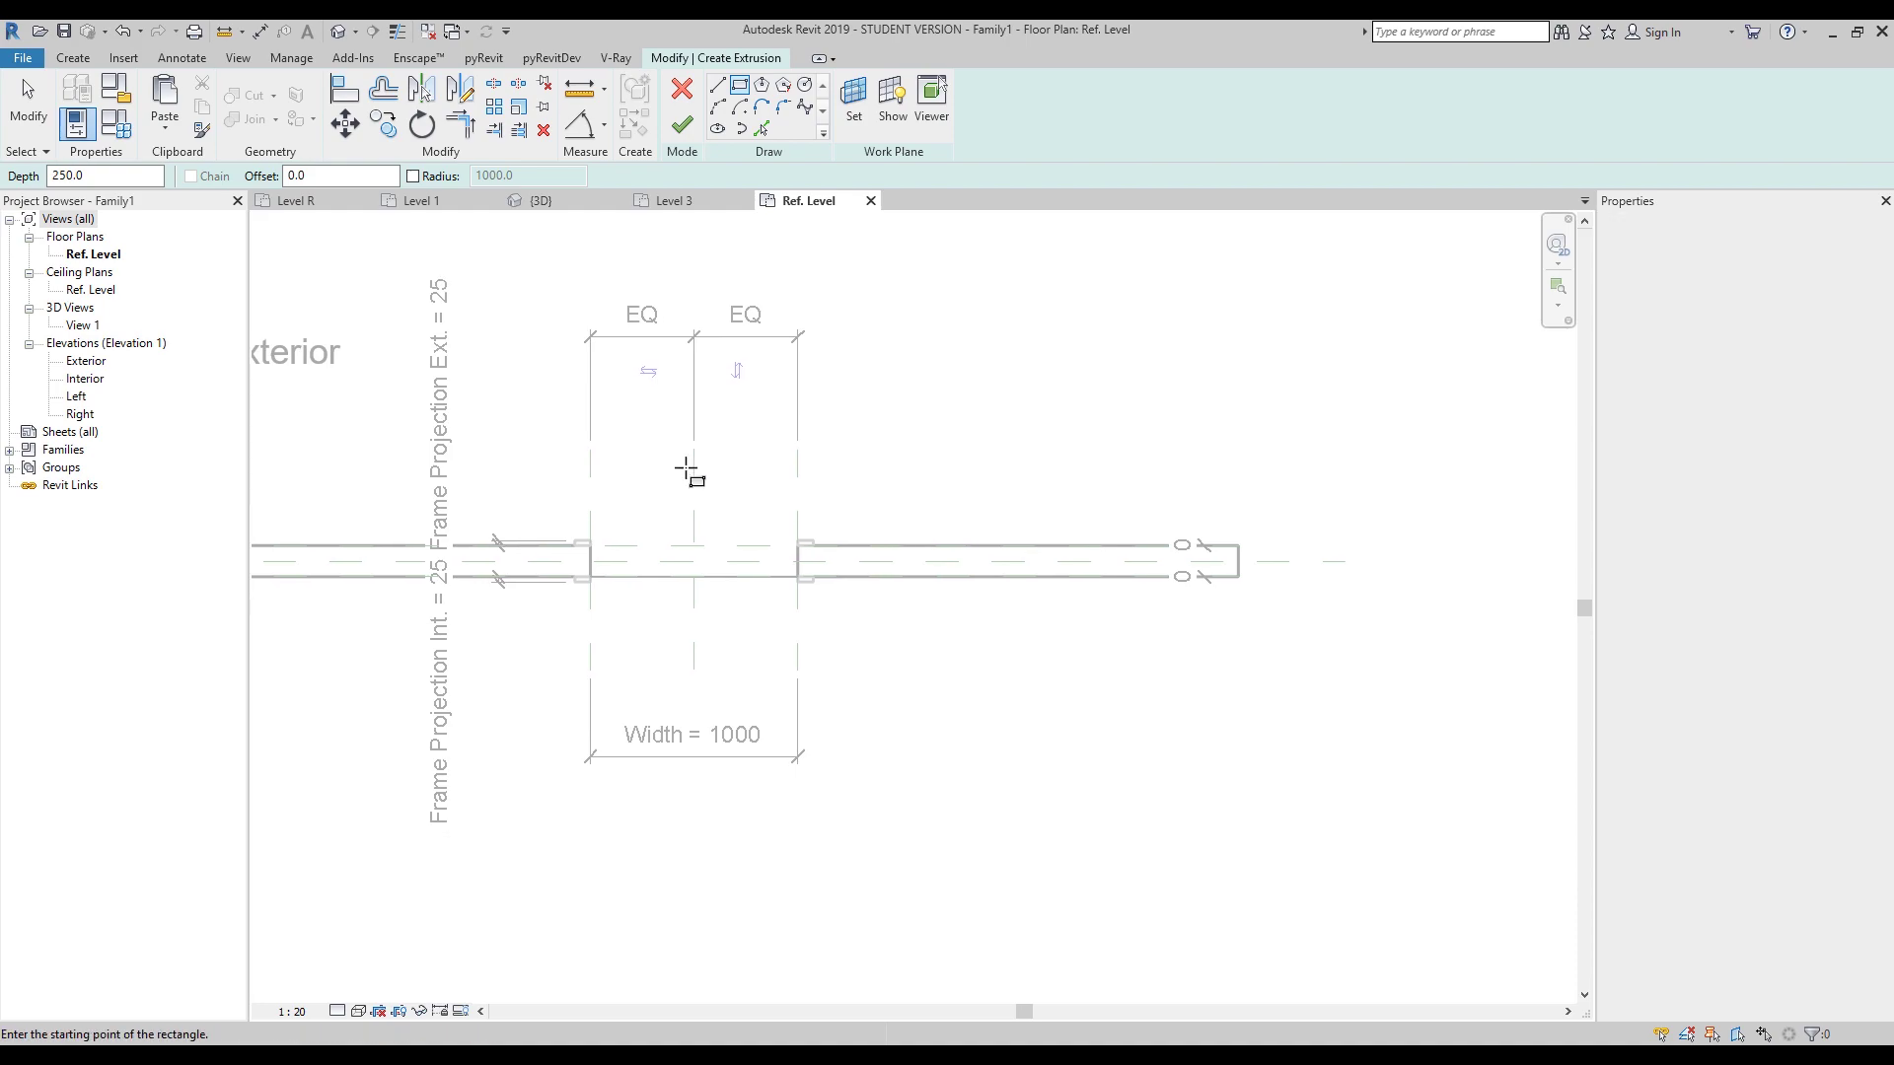
left_click(535, 648)
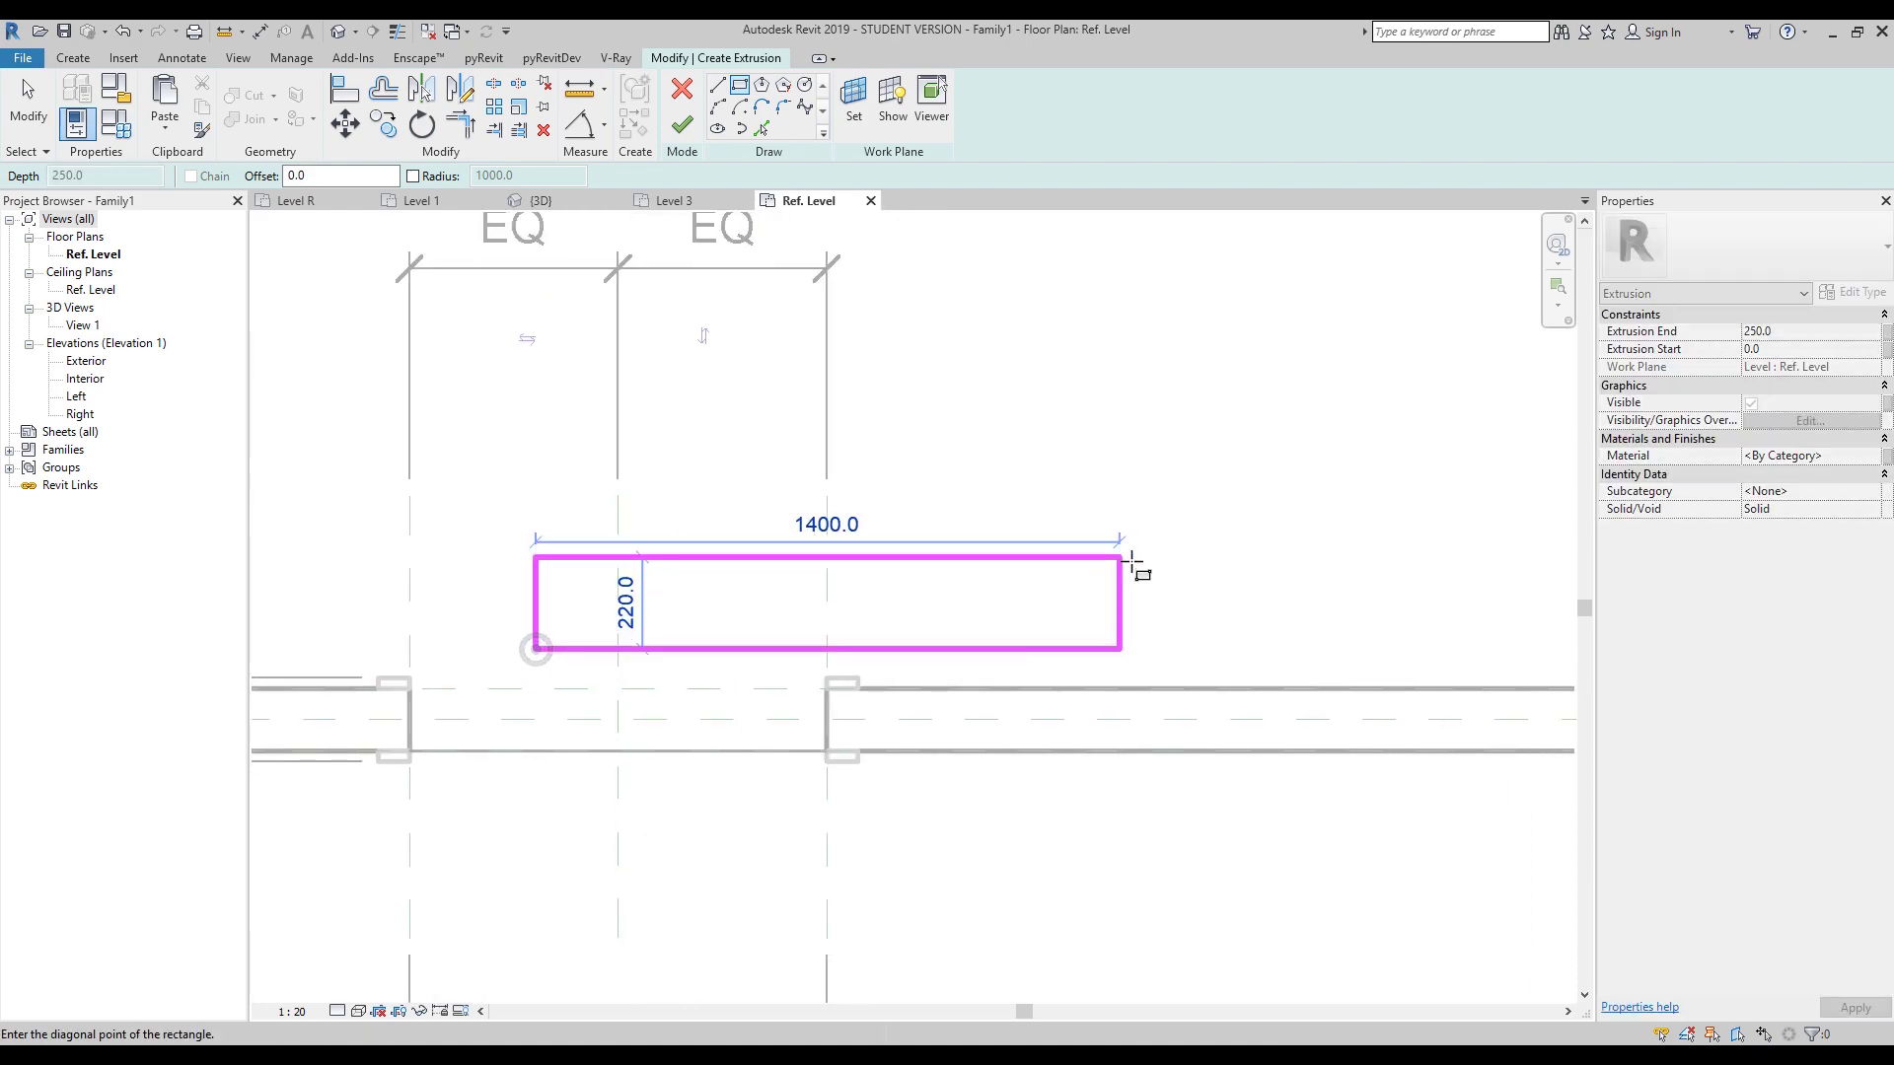
left_click(1153, 573)
key("Escape")
key("Escape")
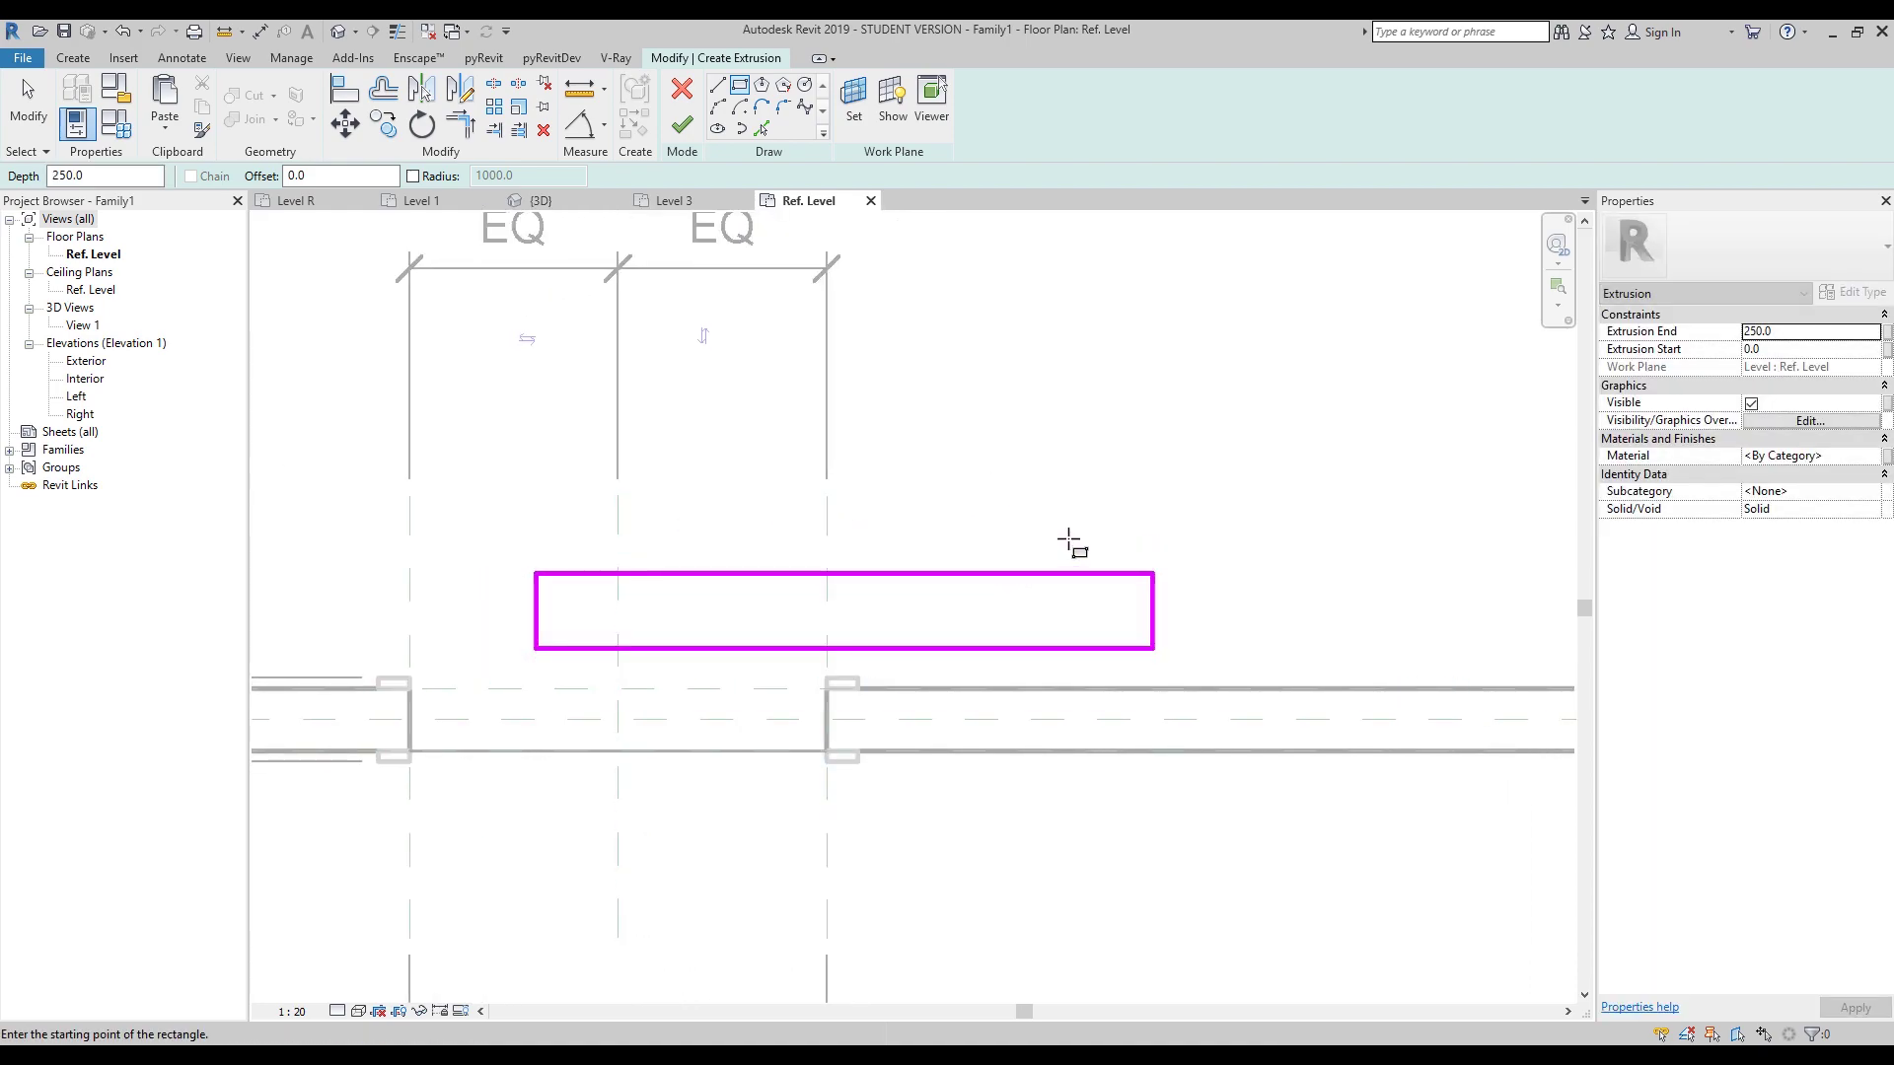
Add aligned dimensions to the long and short sides of the rectangular extrusion sketch.
key("d")
key("i")
left_click(533, 611)
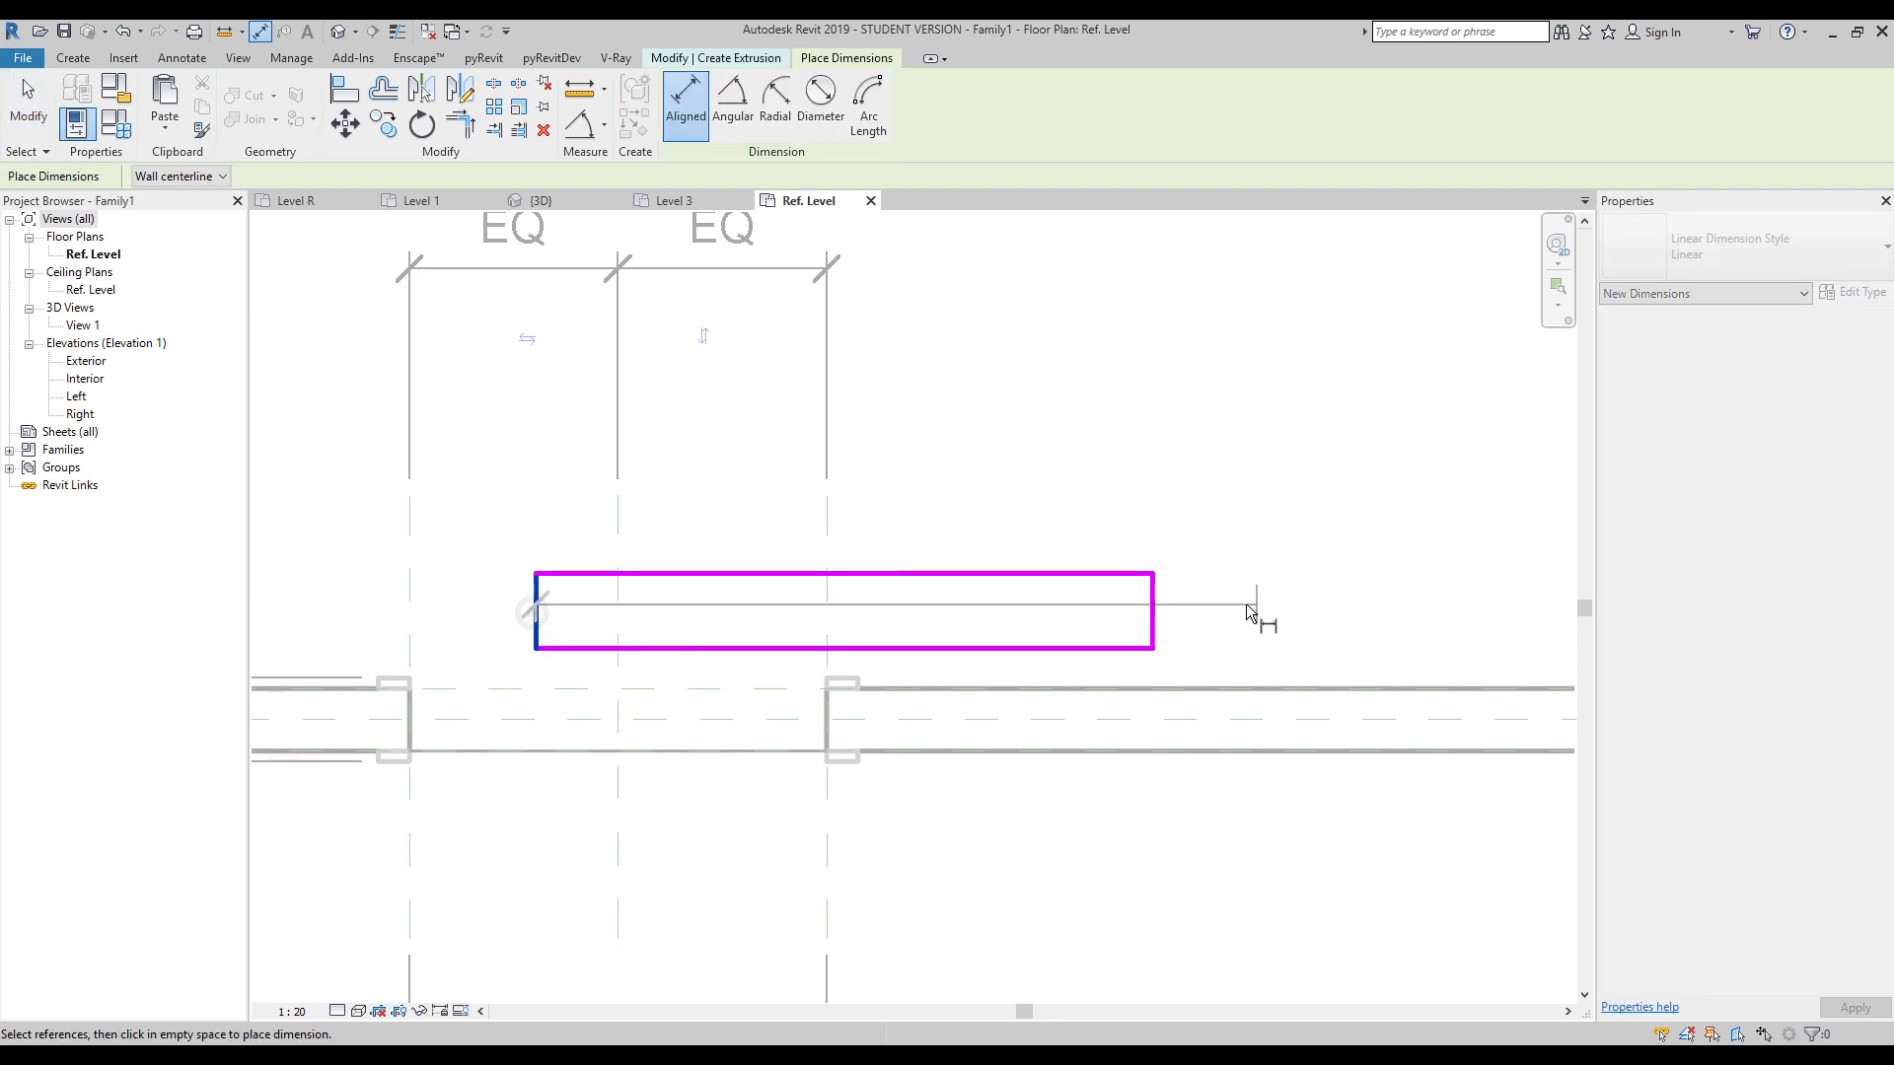
left_click(1155, 617)
left_click(1132, 496)
left_click(1124, 575)
left_click(1122, 649)
left_click(1310, 590)
key("Escape")
key("Escape")
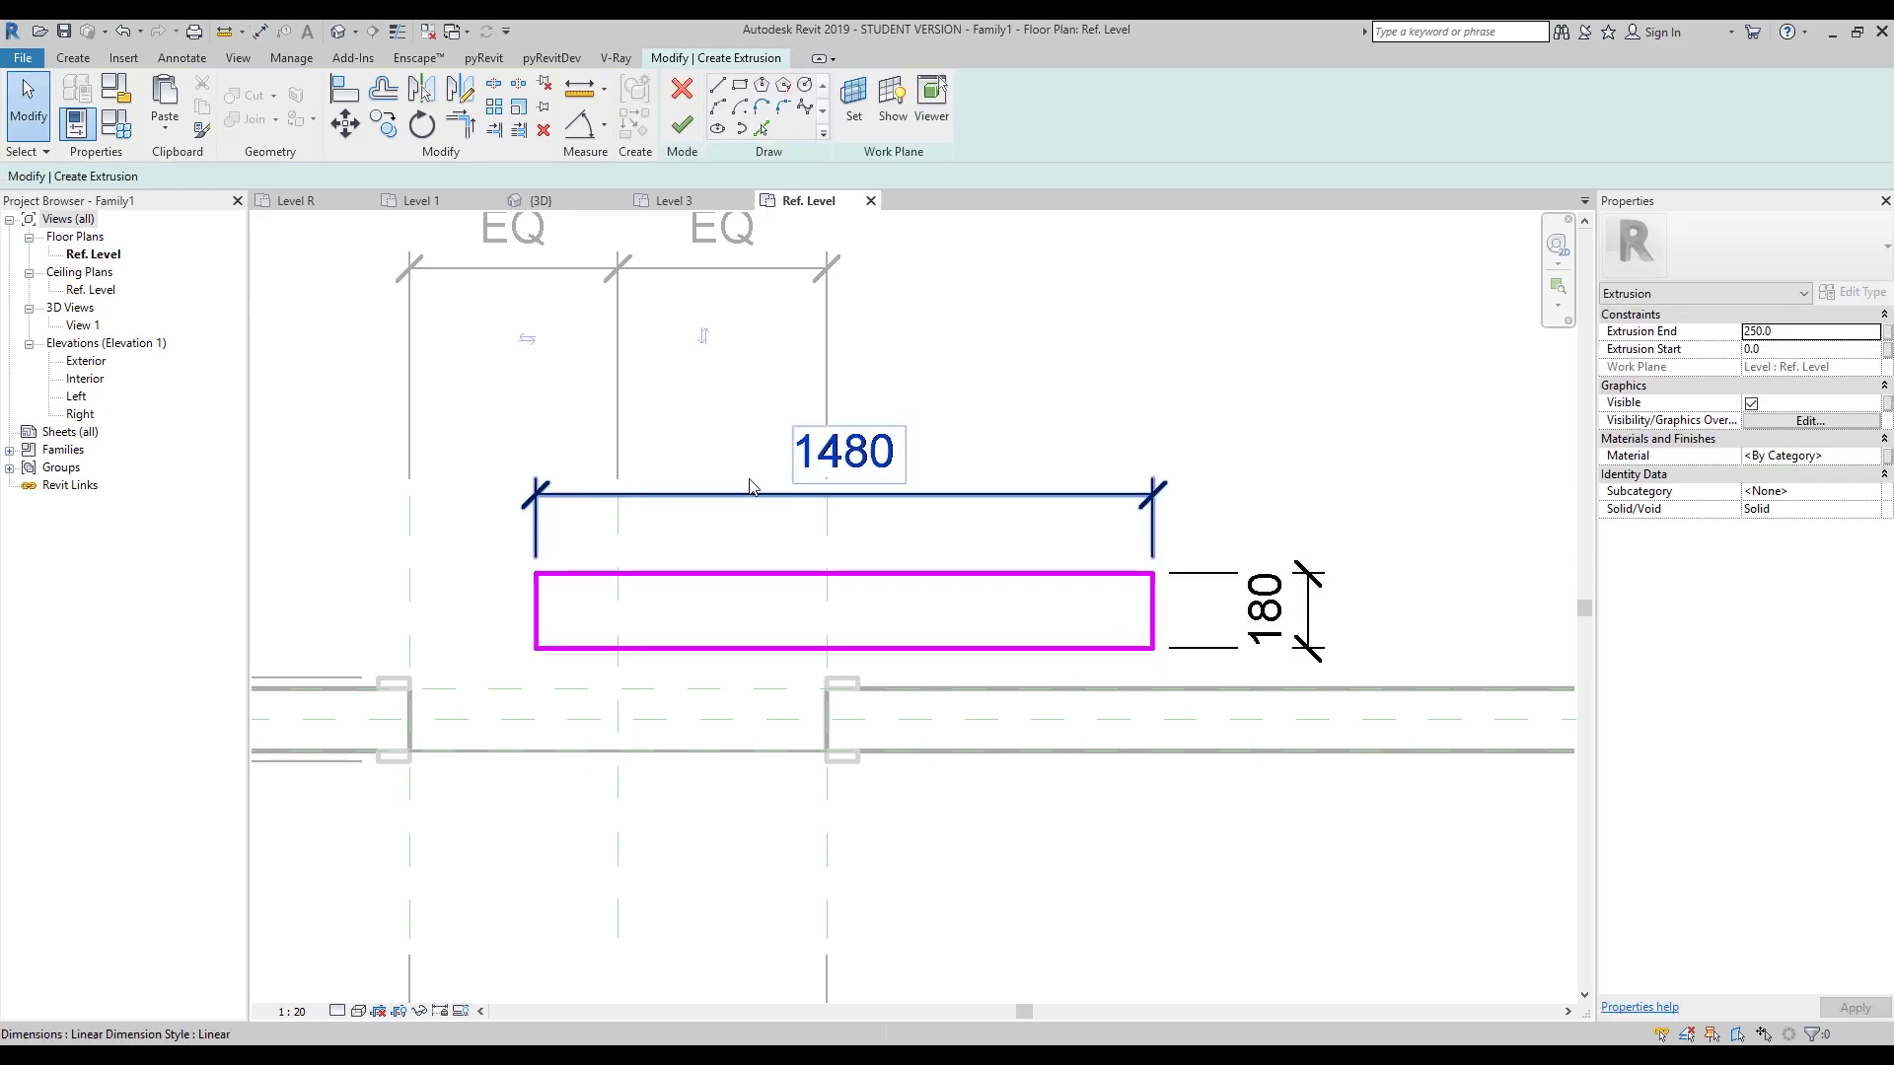
Label the sketch's long dimension with a new type family parameter named W_Door_Panel.
left_click(739, 495)
left_click(873, 102)
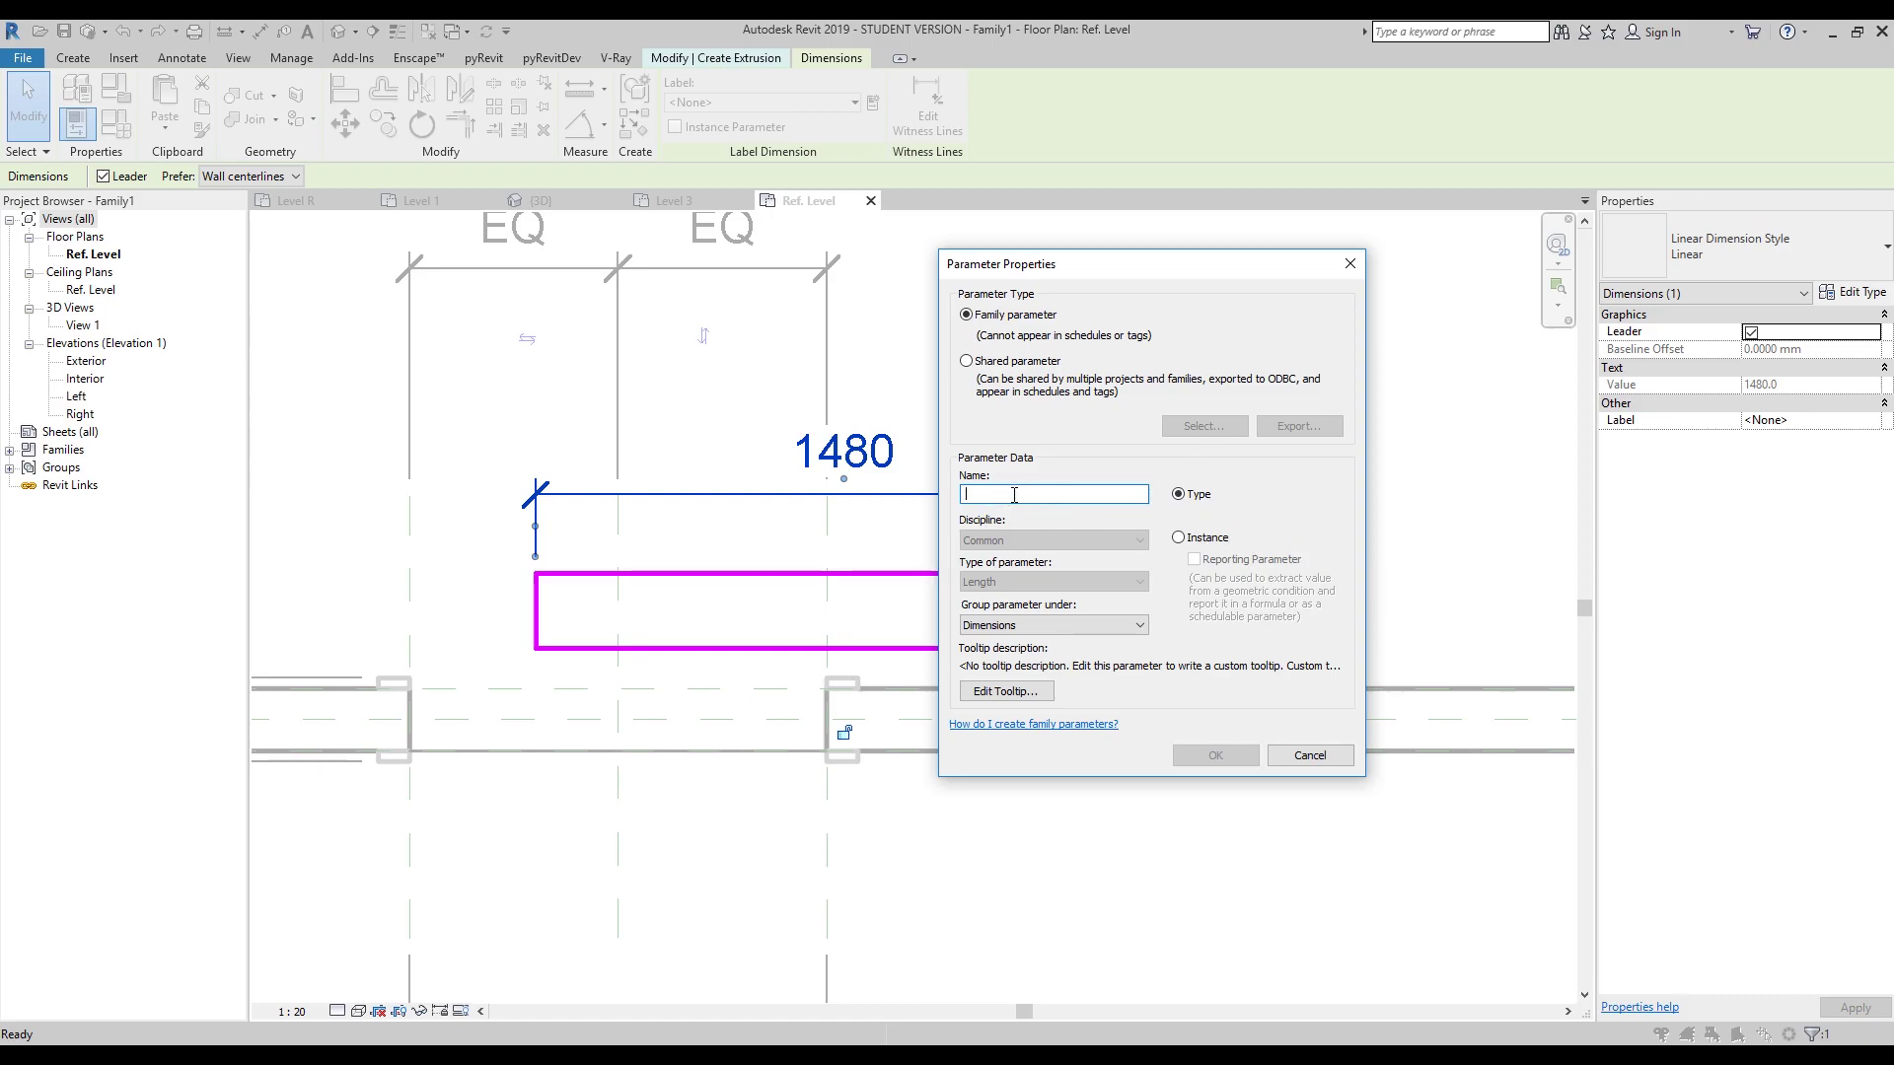
type("W_Door_Panel")
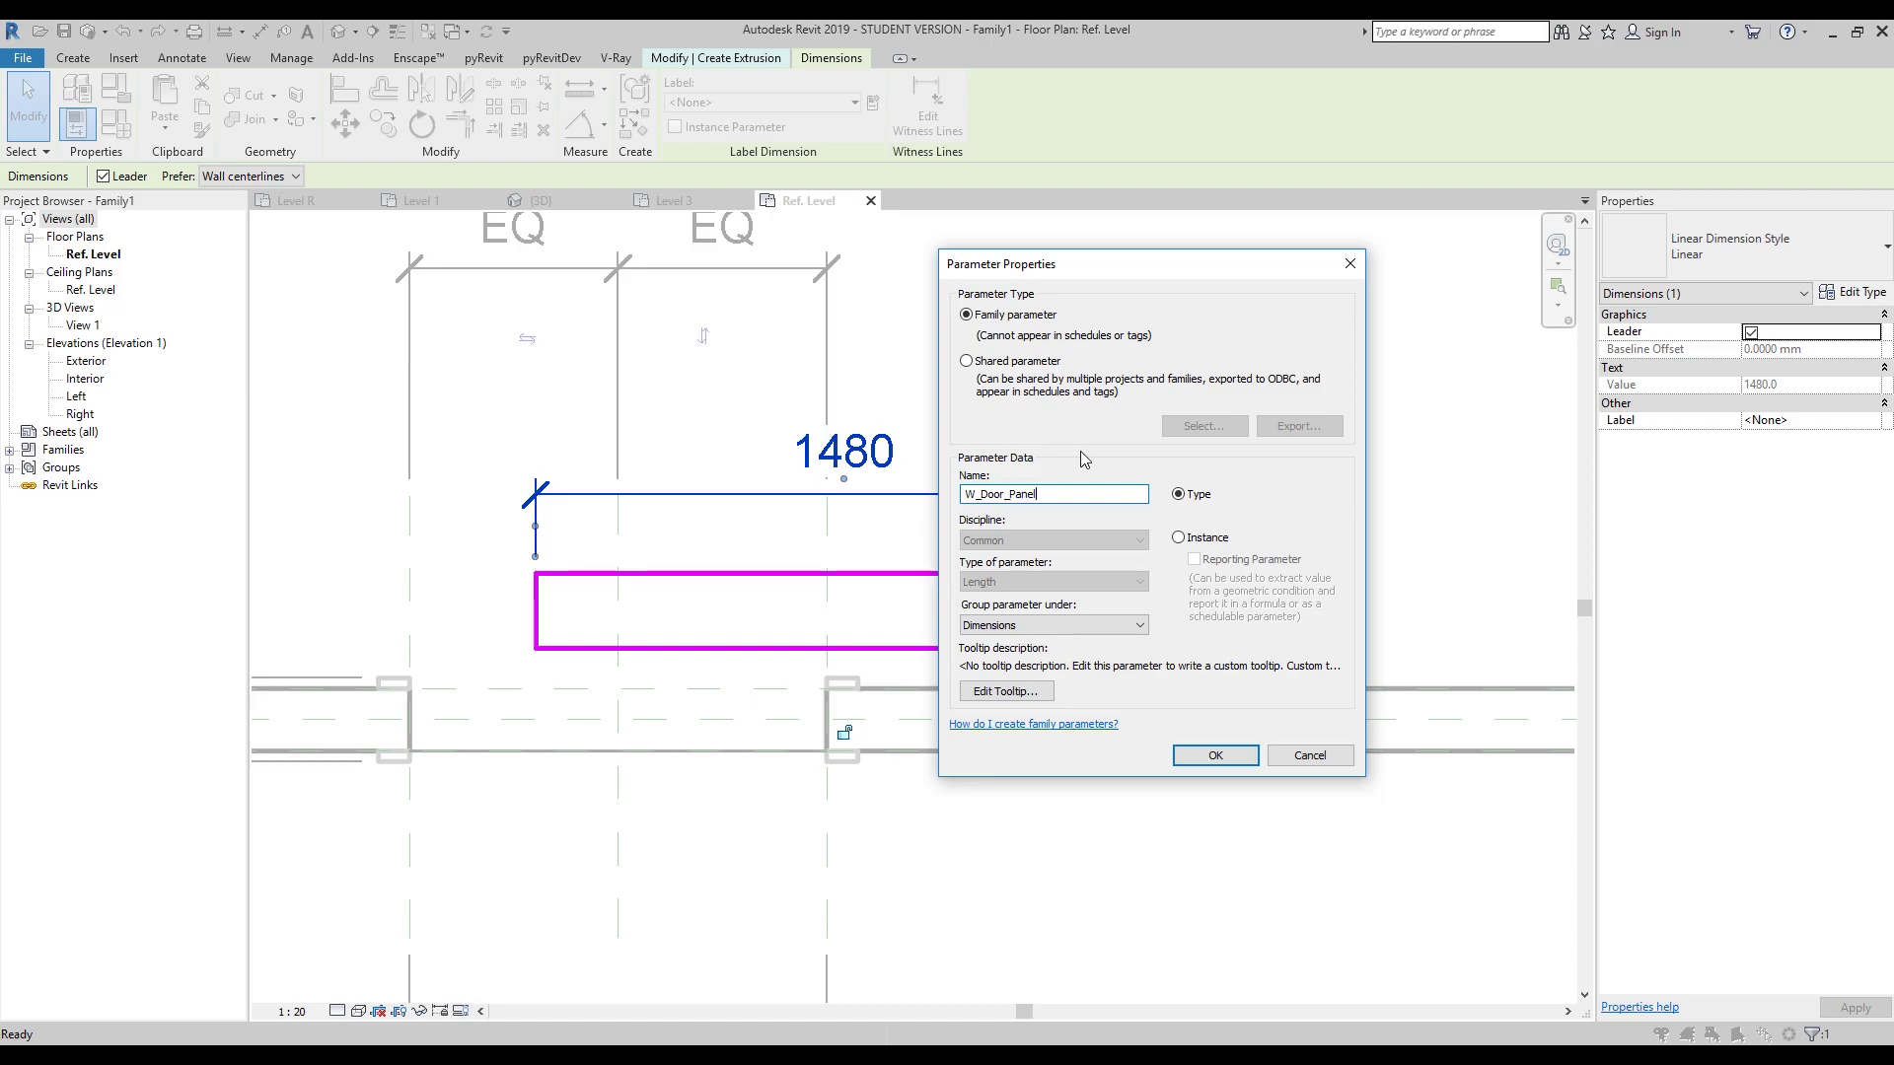
double_click(1053, 494)
key("ctrl+c")
left_click(1215, 755)
Label the sketch's short dimension with a new type family parameter named L_Door_Panel.
left_click(1266, 603)
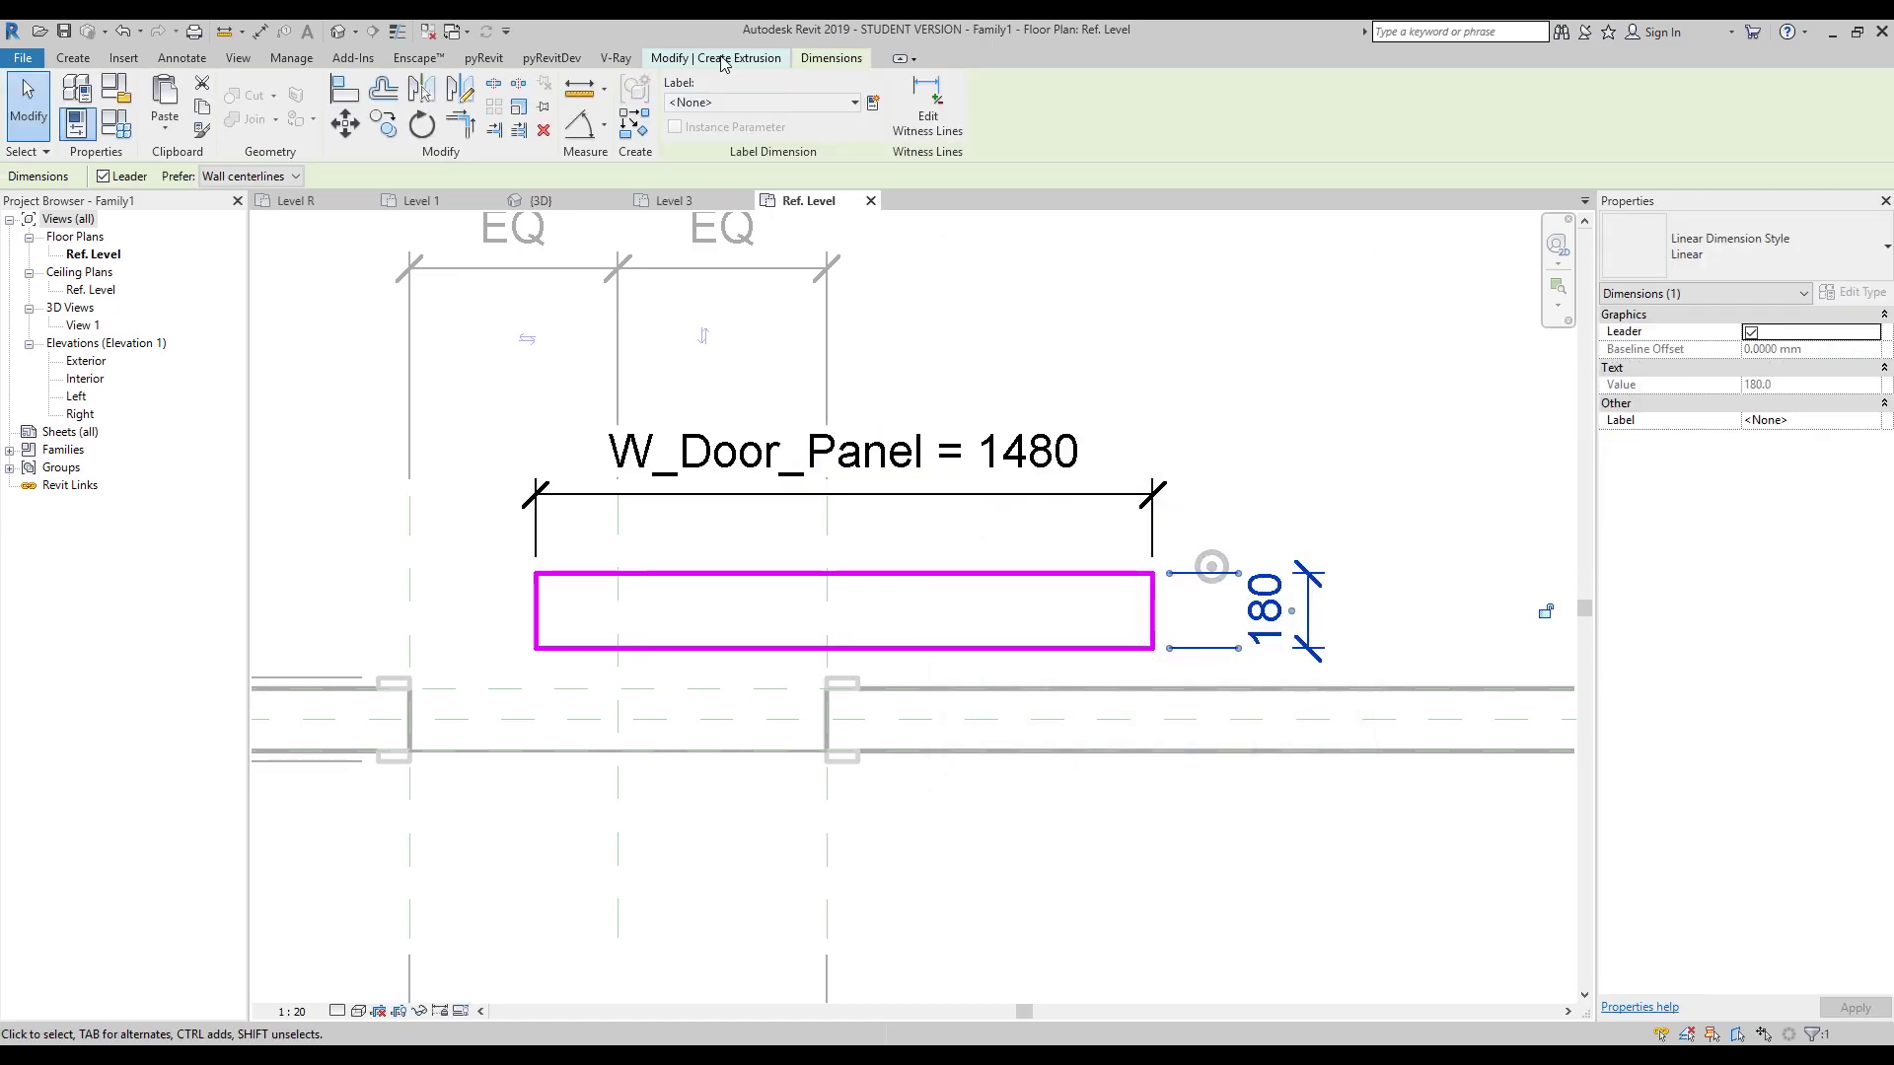
left_click(872, 103)
key("ctrl+v")
left_click_drag(980, 494, 963, 494)
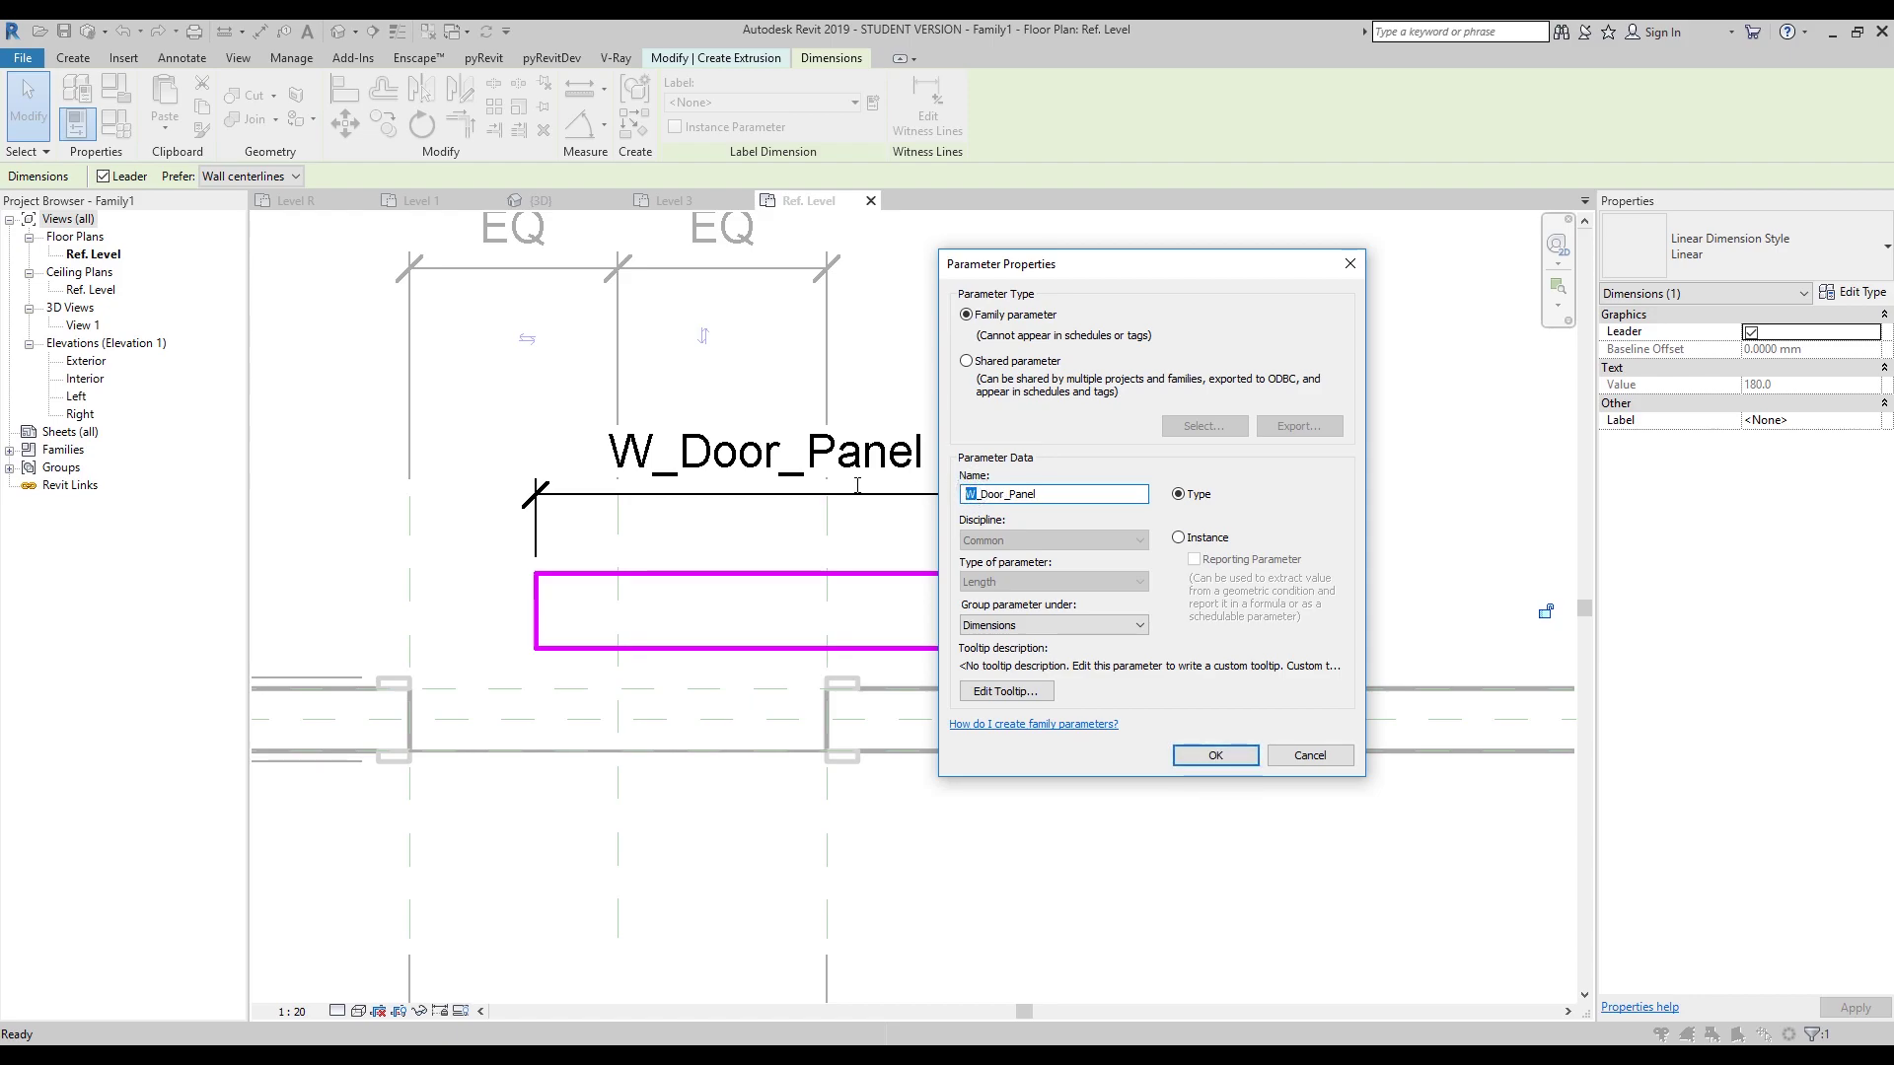
type("L")
left_click(1216, 755)
left_click(1221, 448)
Associate the extrusion end with a new type family parameter named H_Door_Panel.
middle_click_drag(1192, 621, 1135, 661)
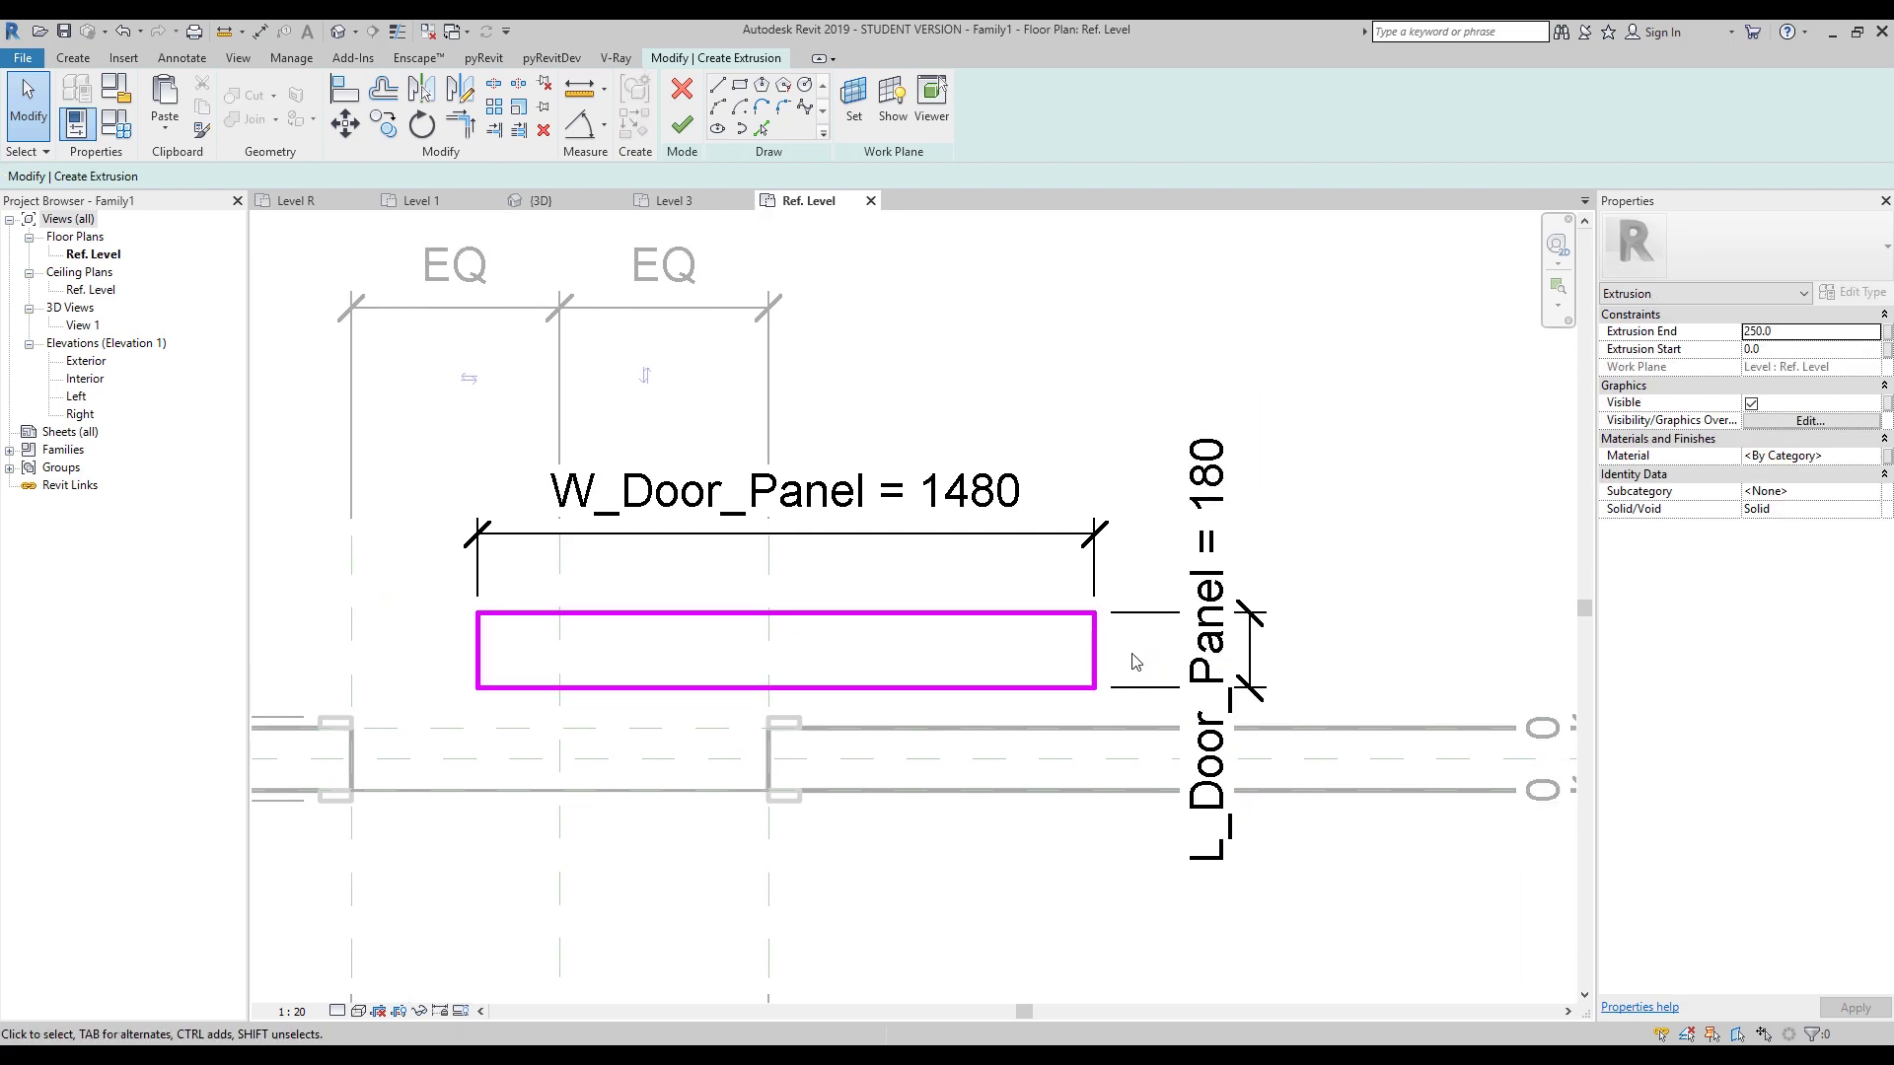
left_click(1887, 340)
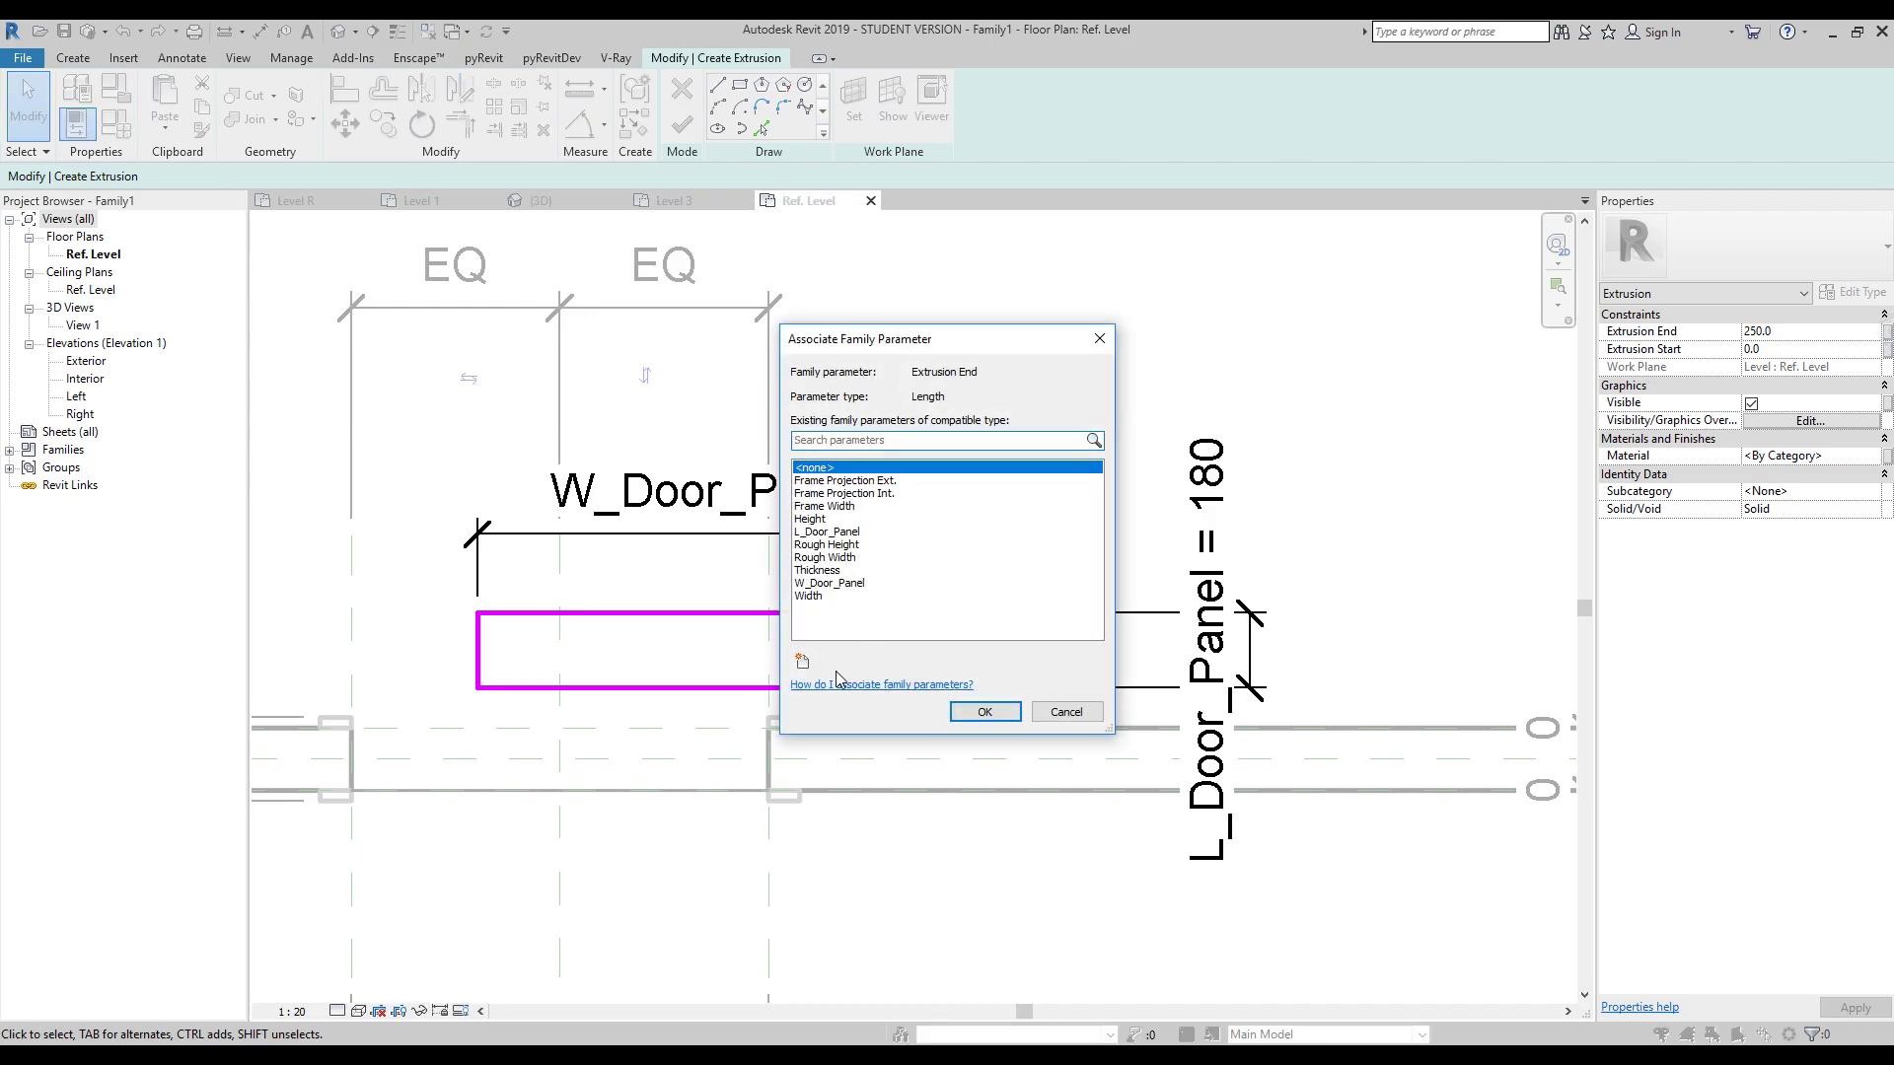
left_click(802, 661)
key("ctrl+v")
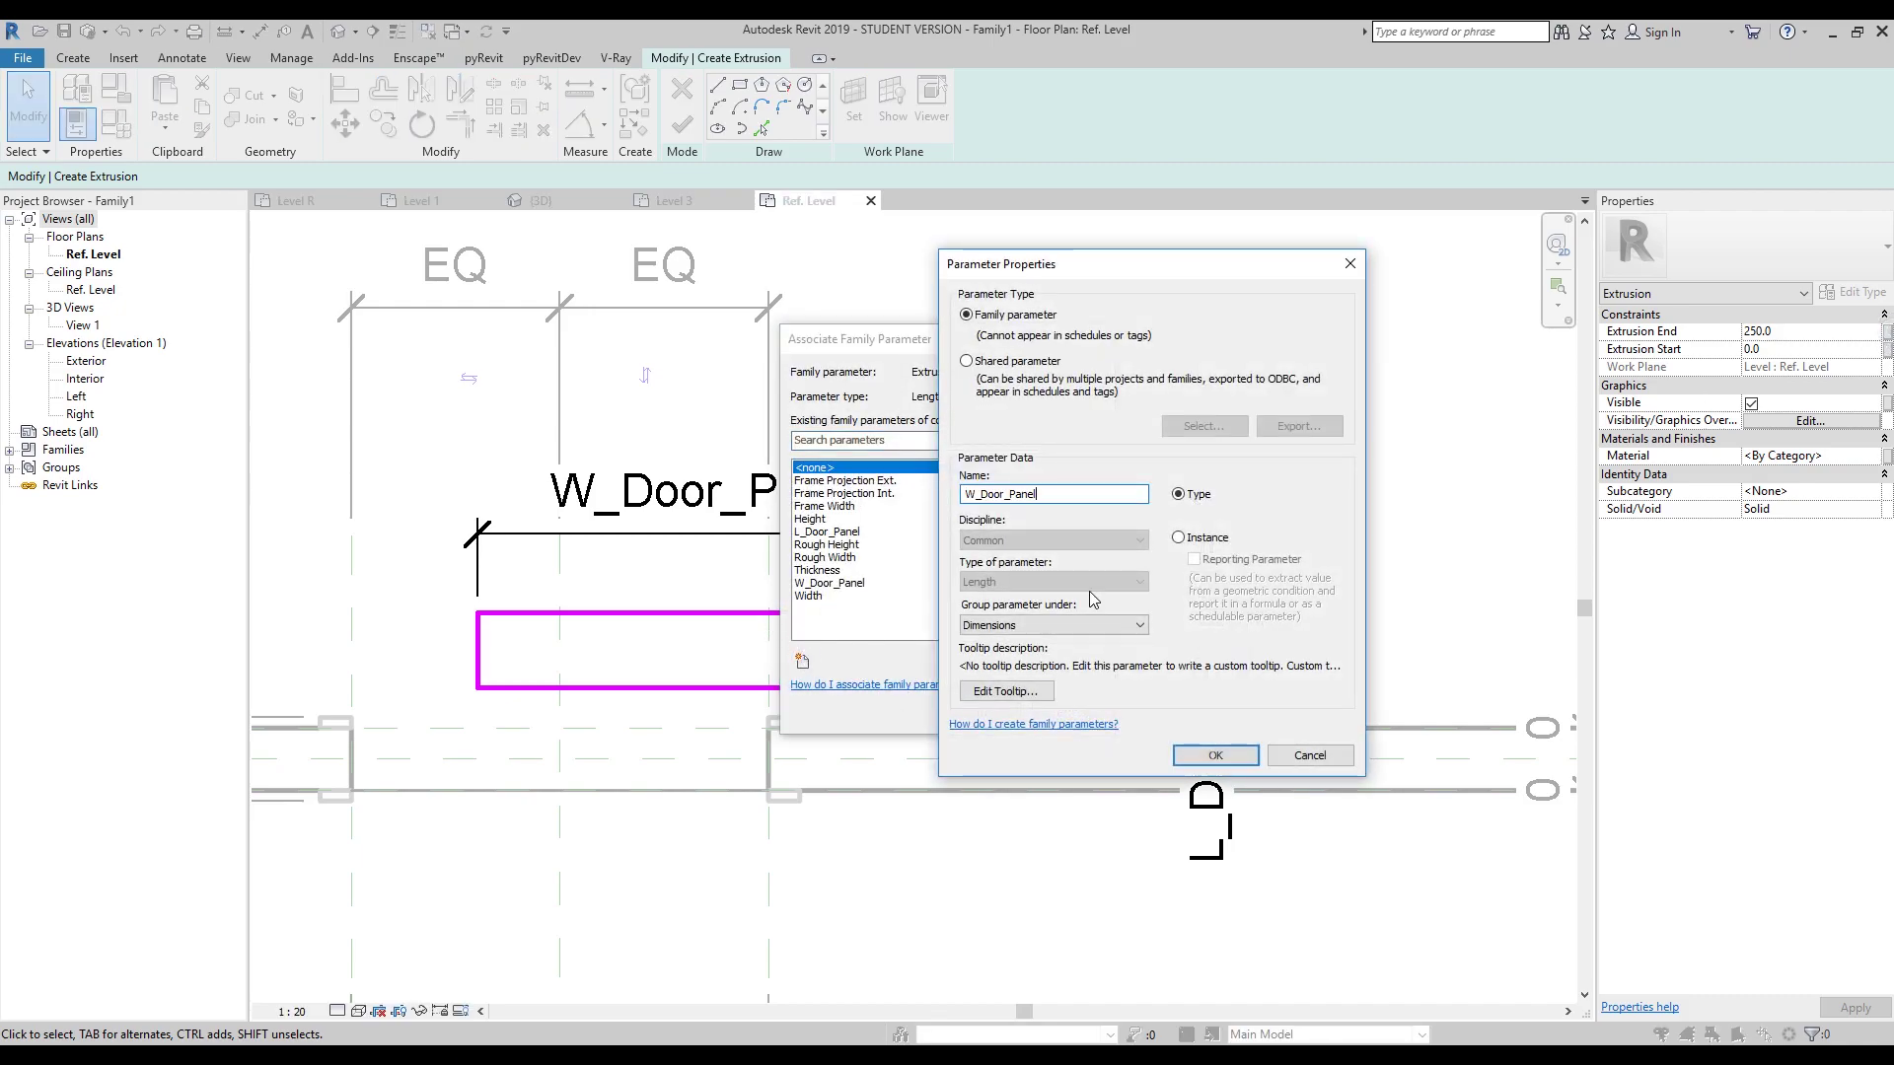
left_click(974, 494)
key("BackSpace")
type("H")
left_click(1204, 760)
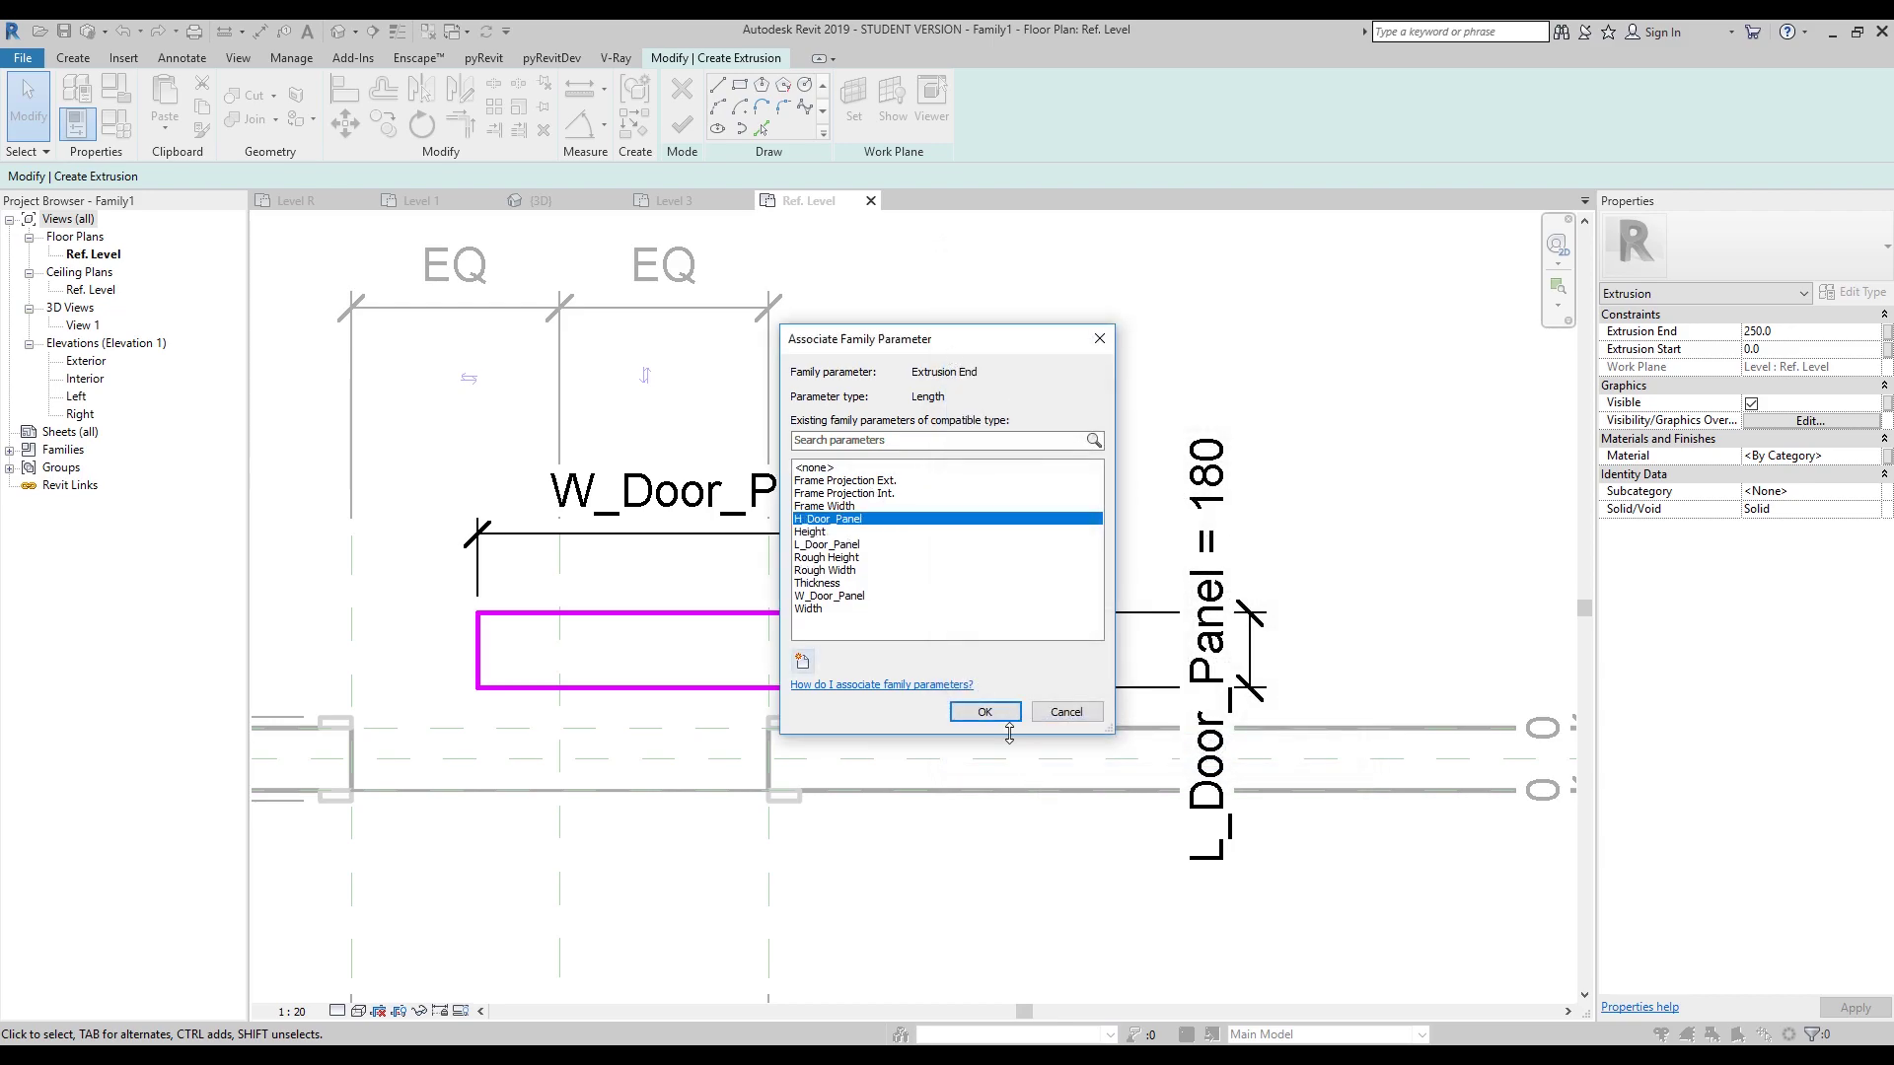
left_click(989, 711)
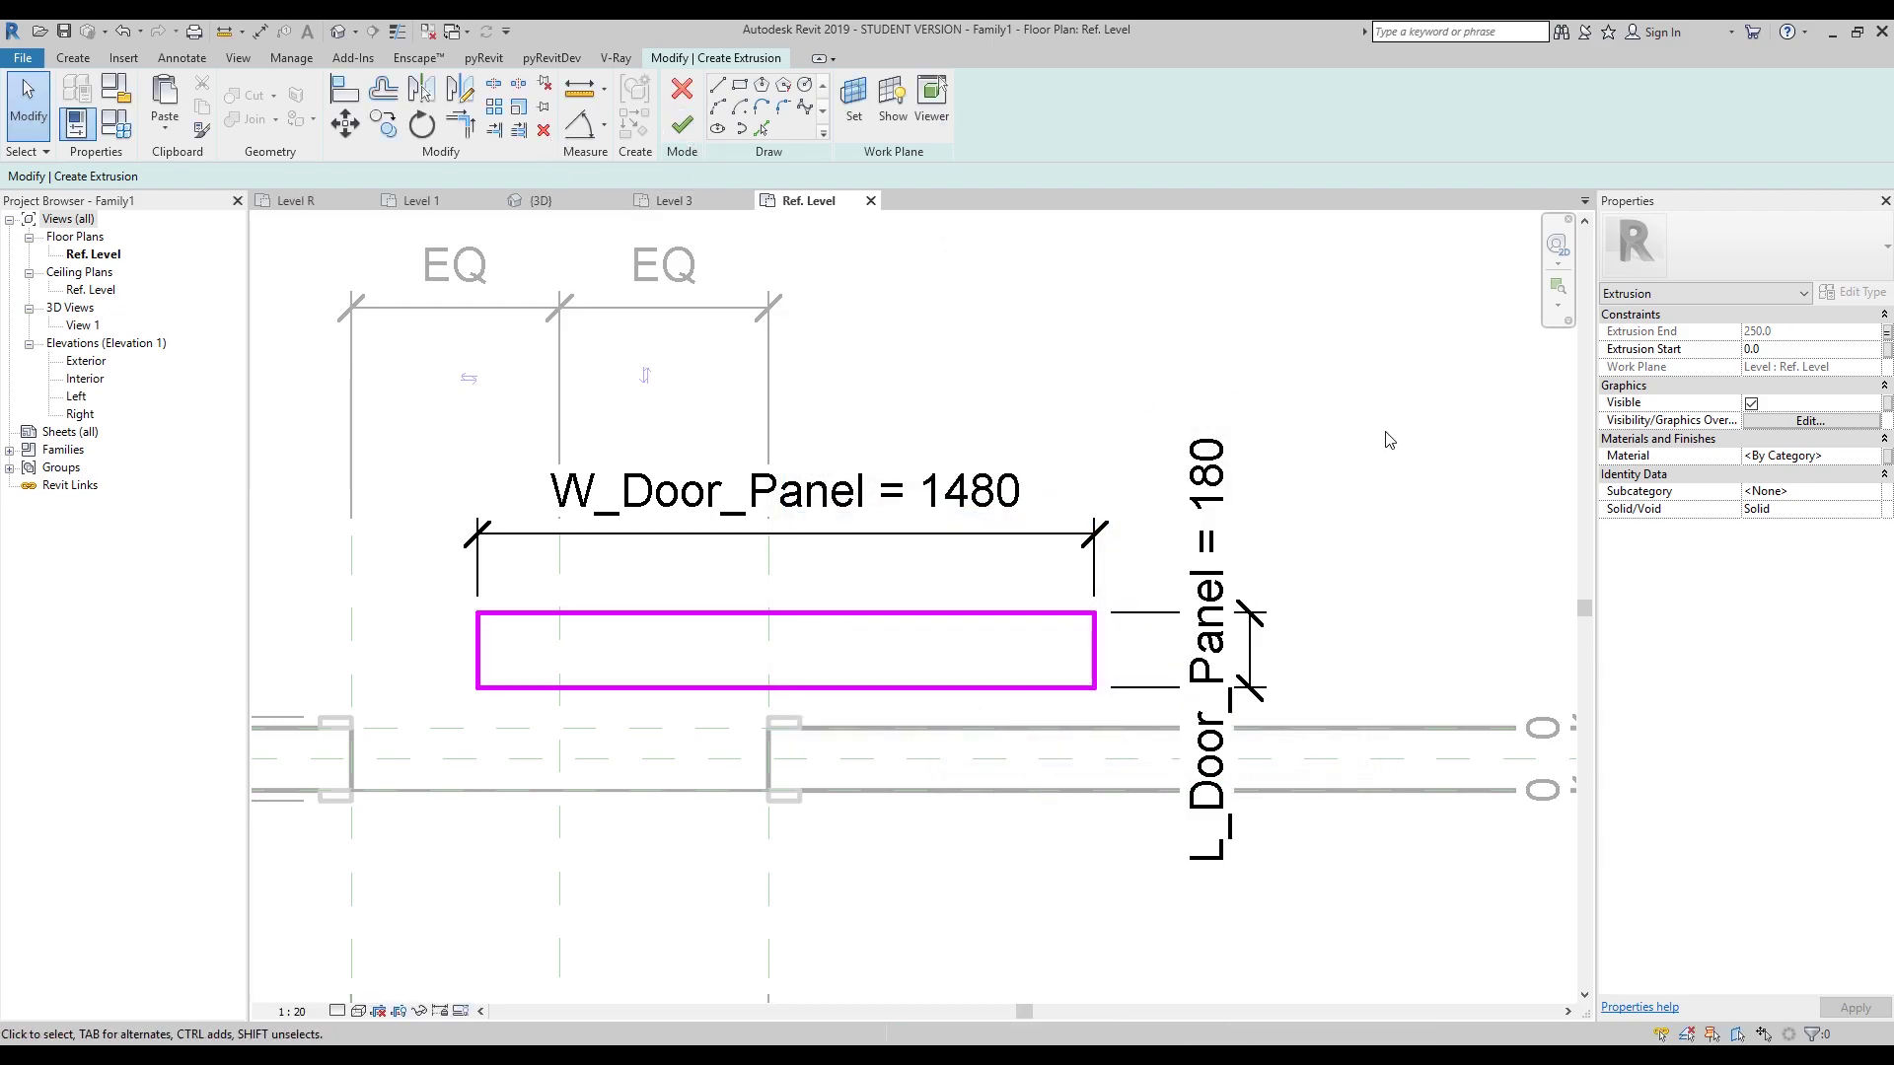
Create a new material for the extrusion and name it Plastic.
left_click(1880, 459)
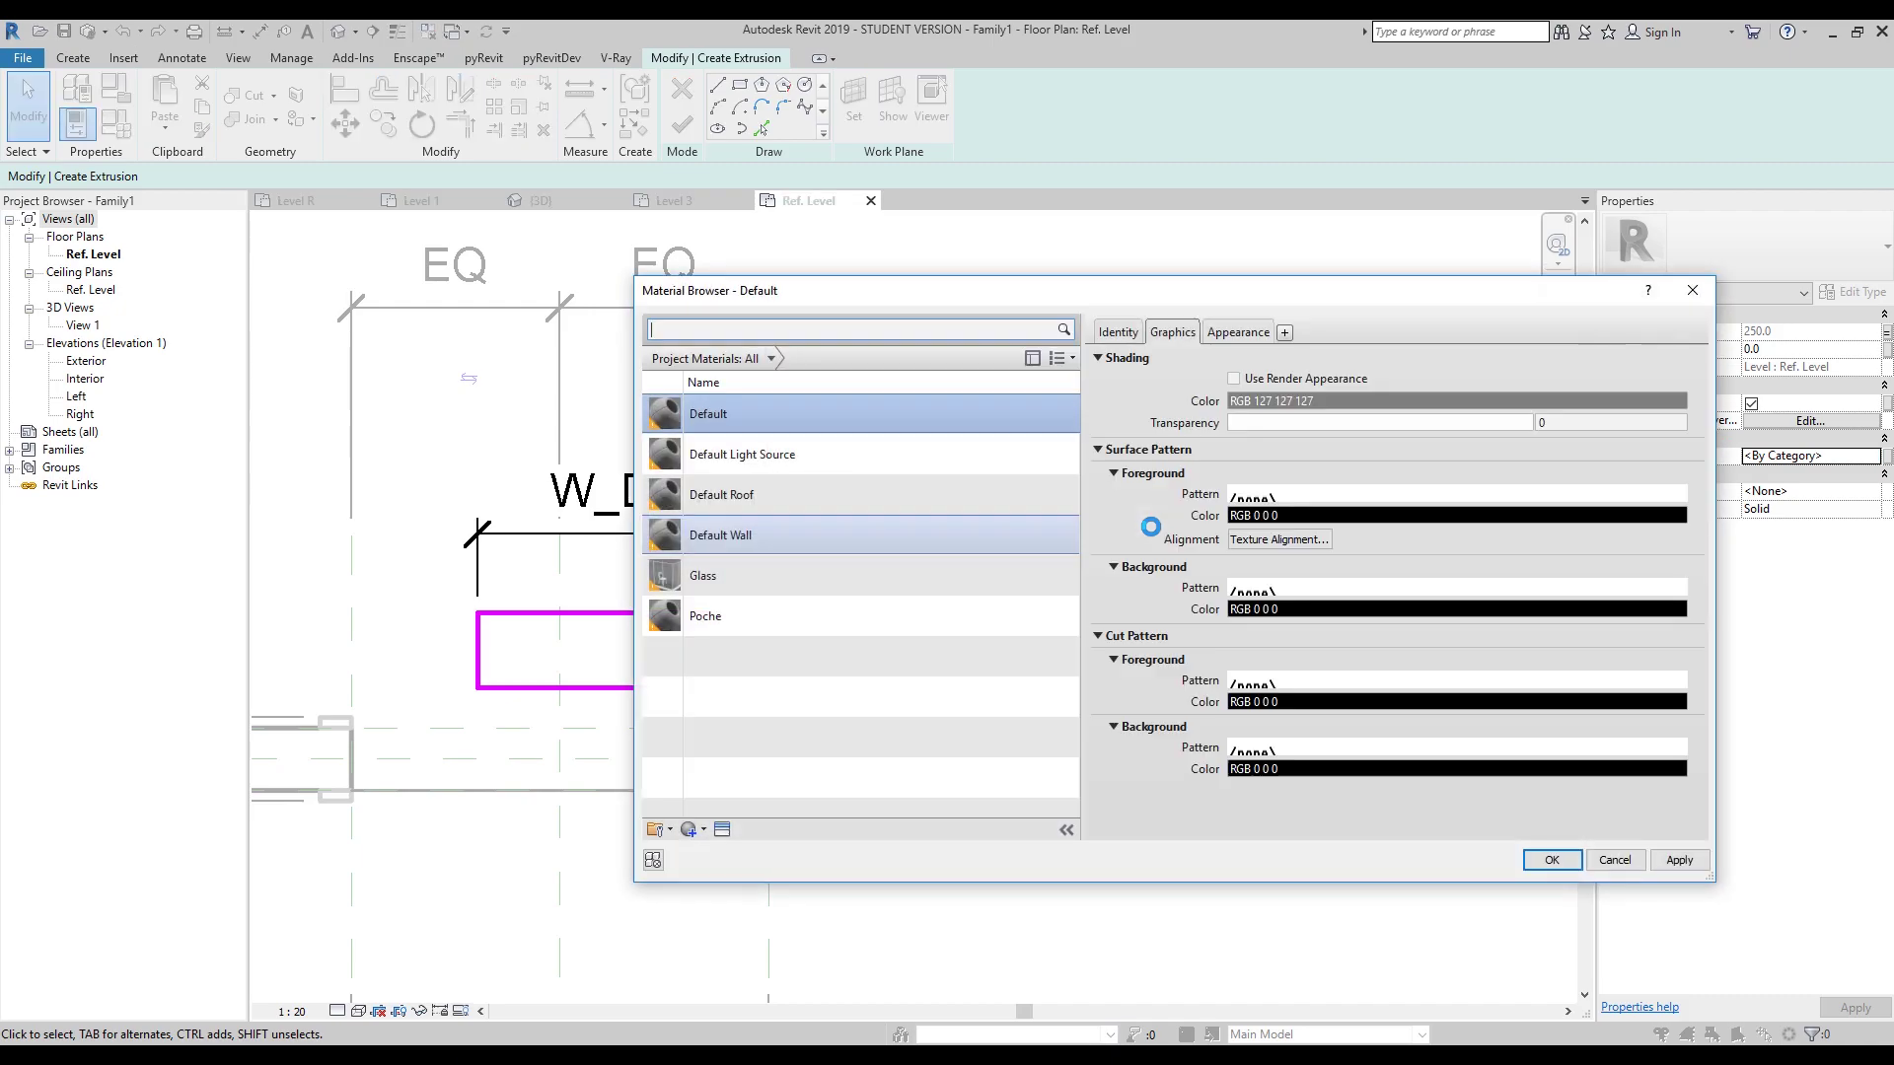
left_click(690, 829)
left_click(714, 850)
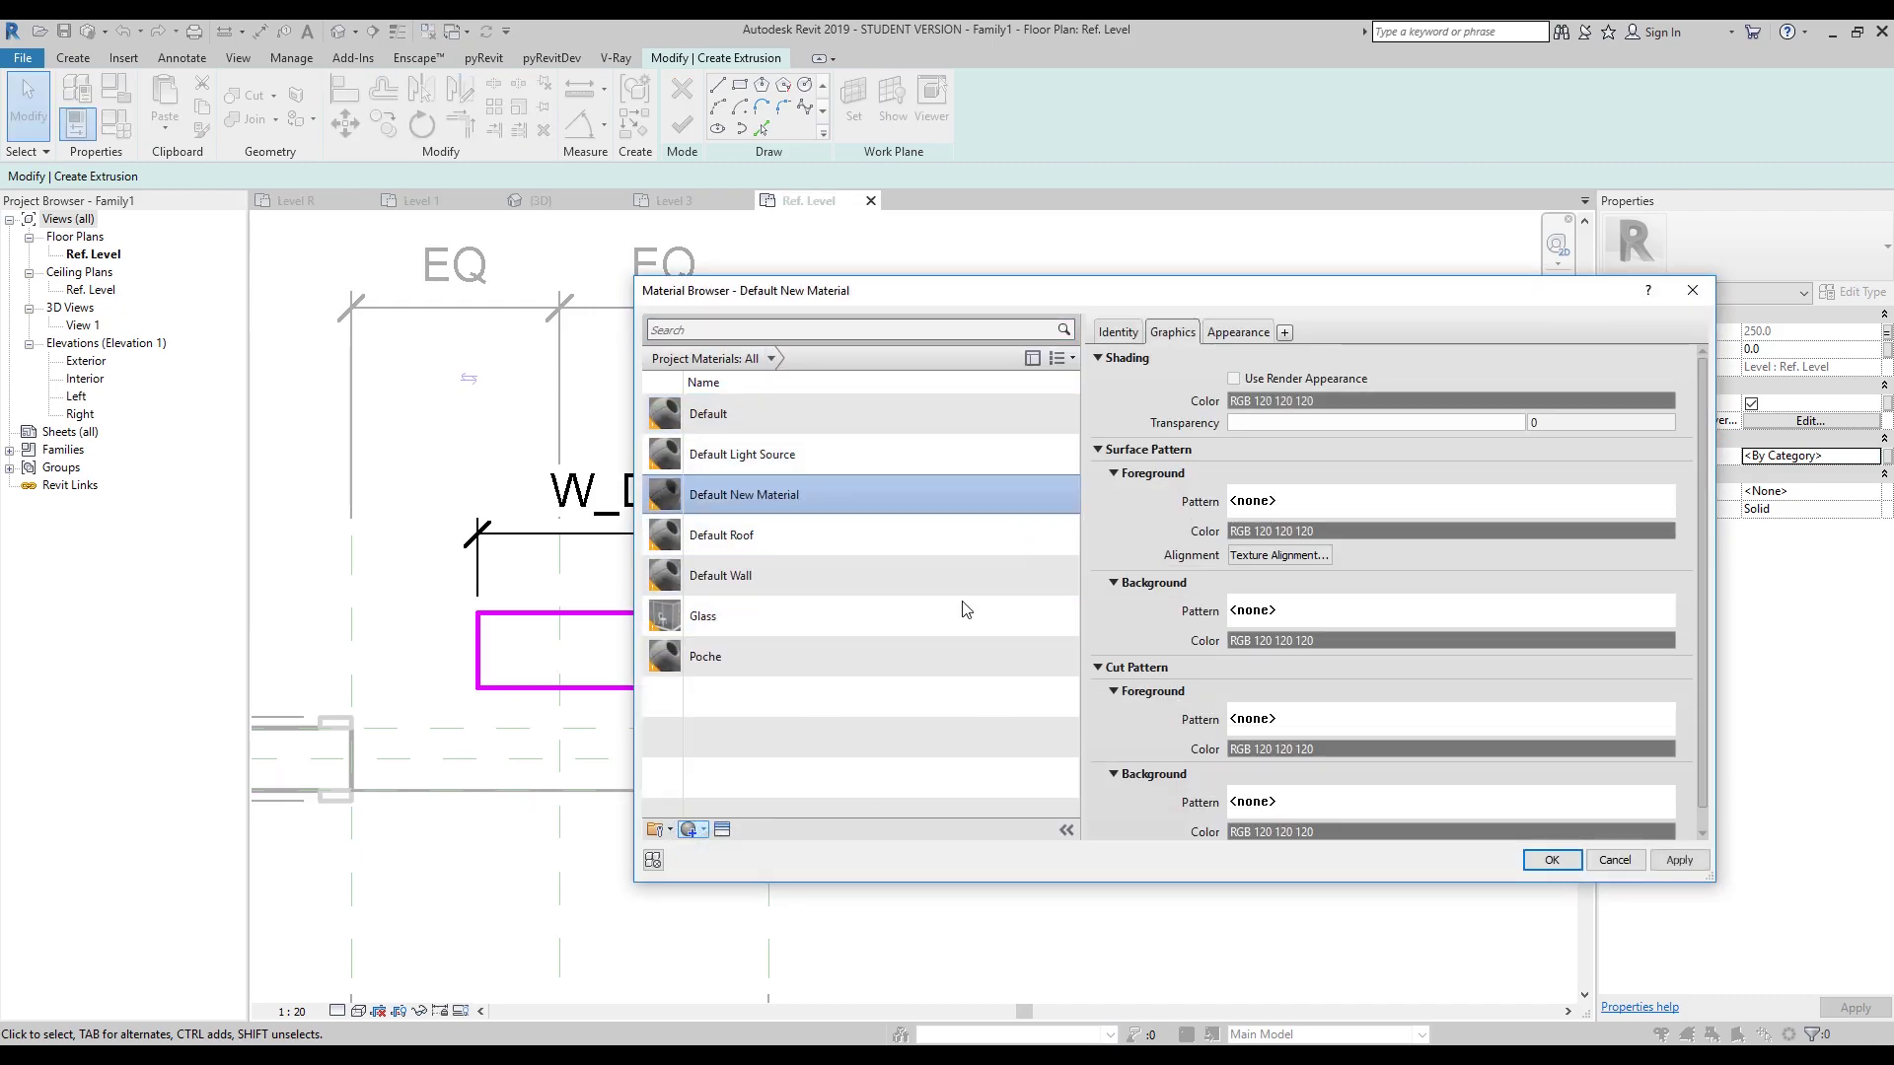
left_click(1123, 331)
left_click(1361, 365)
left_click_drag(1362, 365, 1147, 353)
type("Plastic")
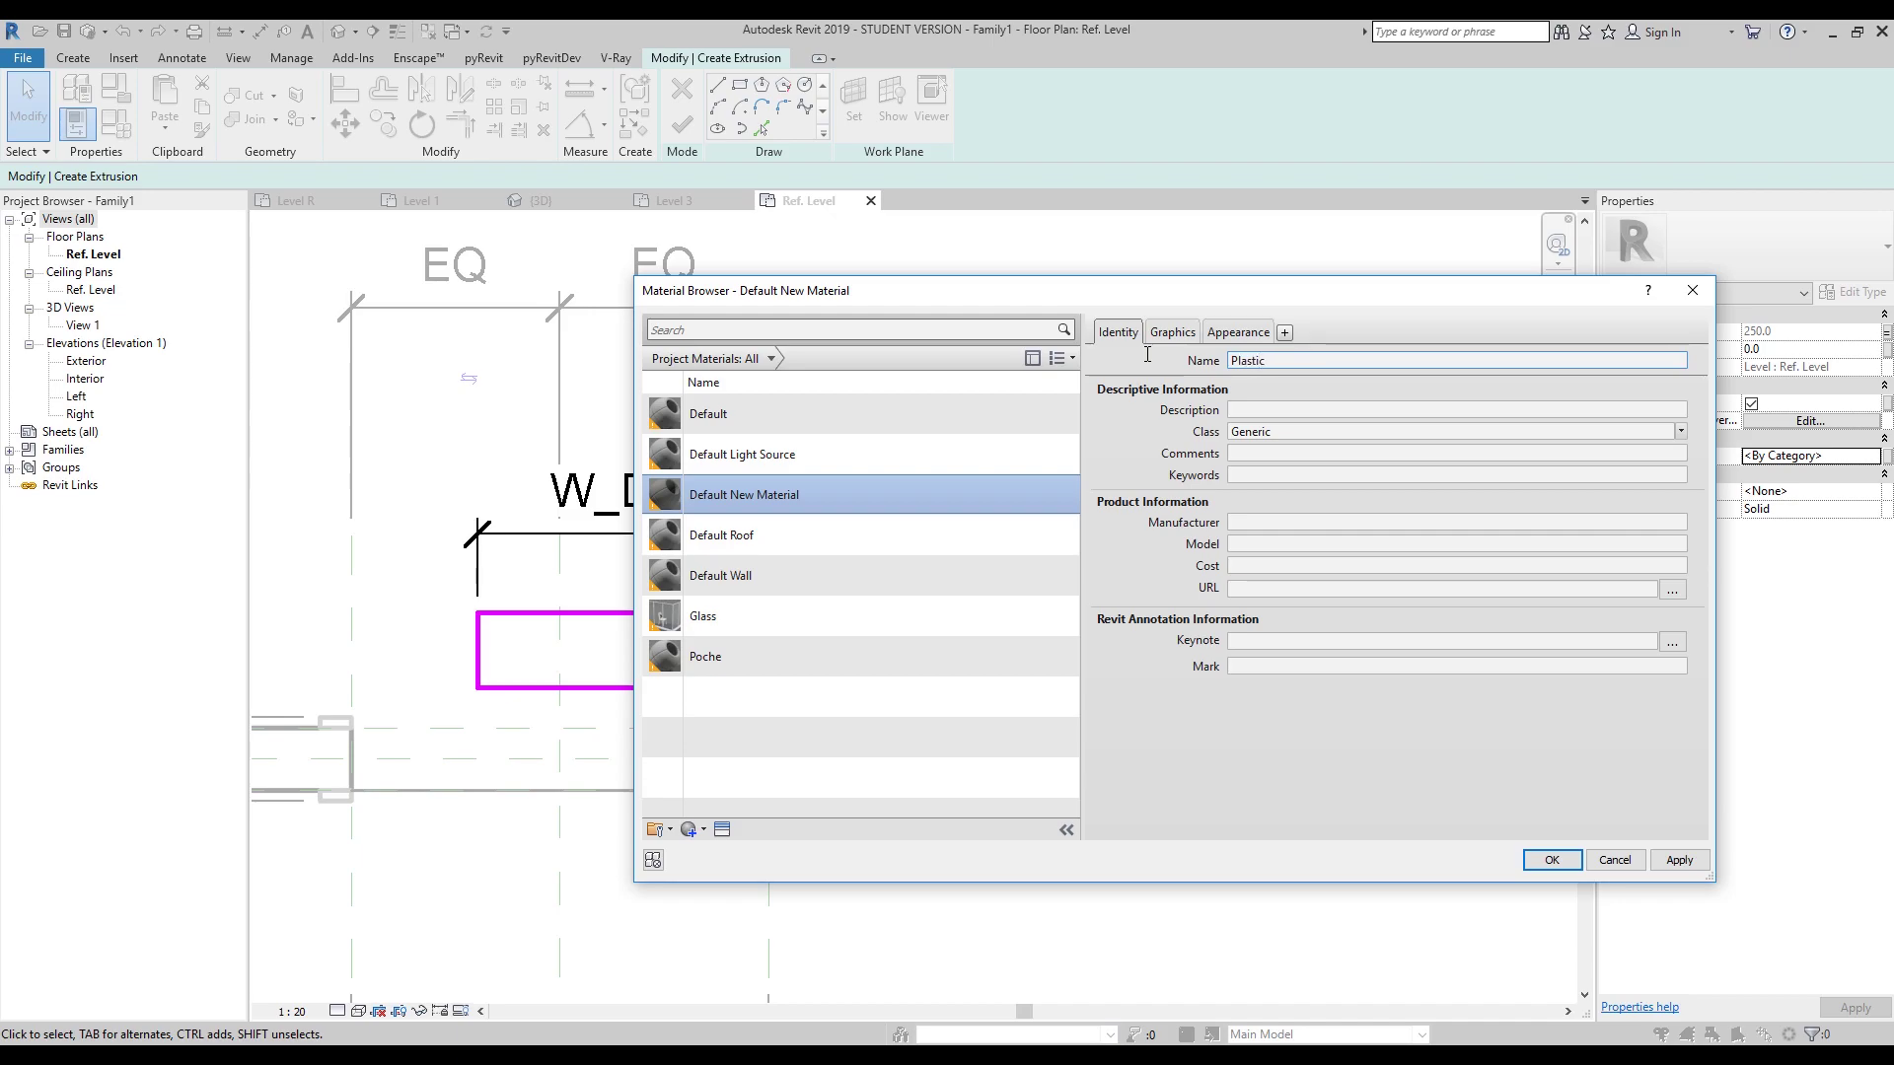
left_click(970, 817)
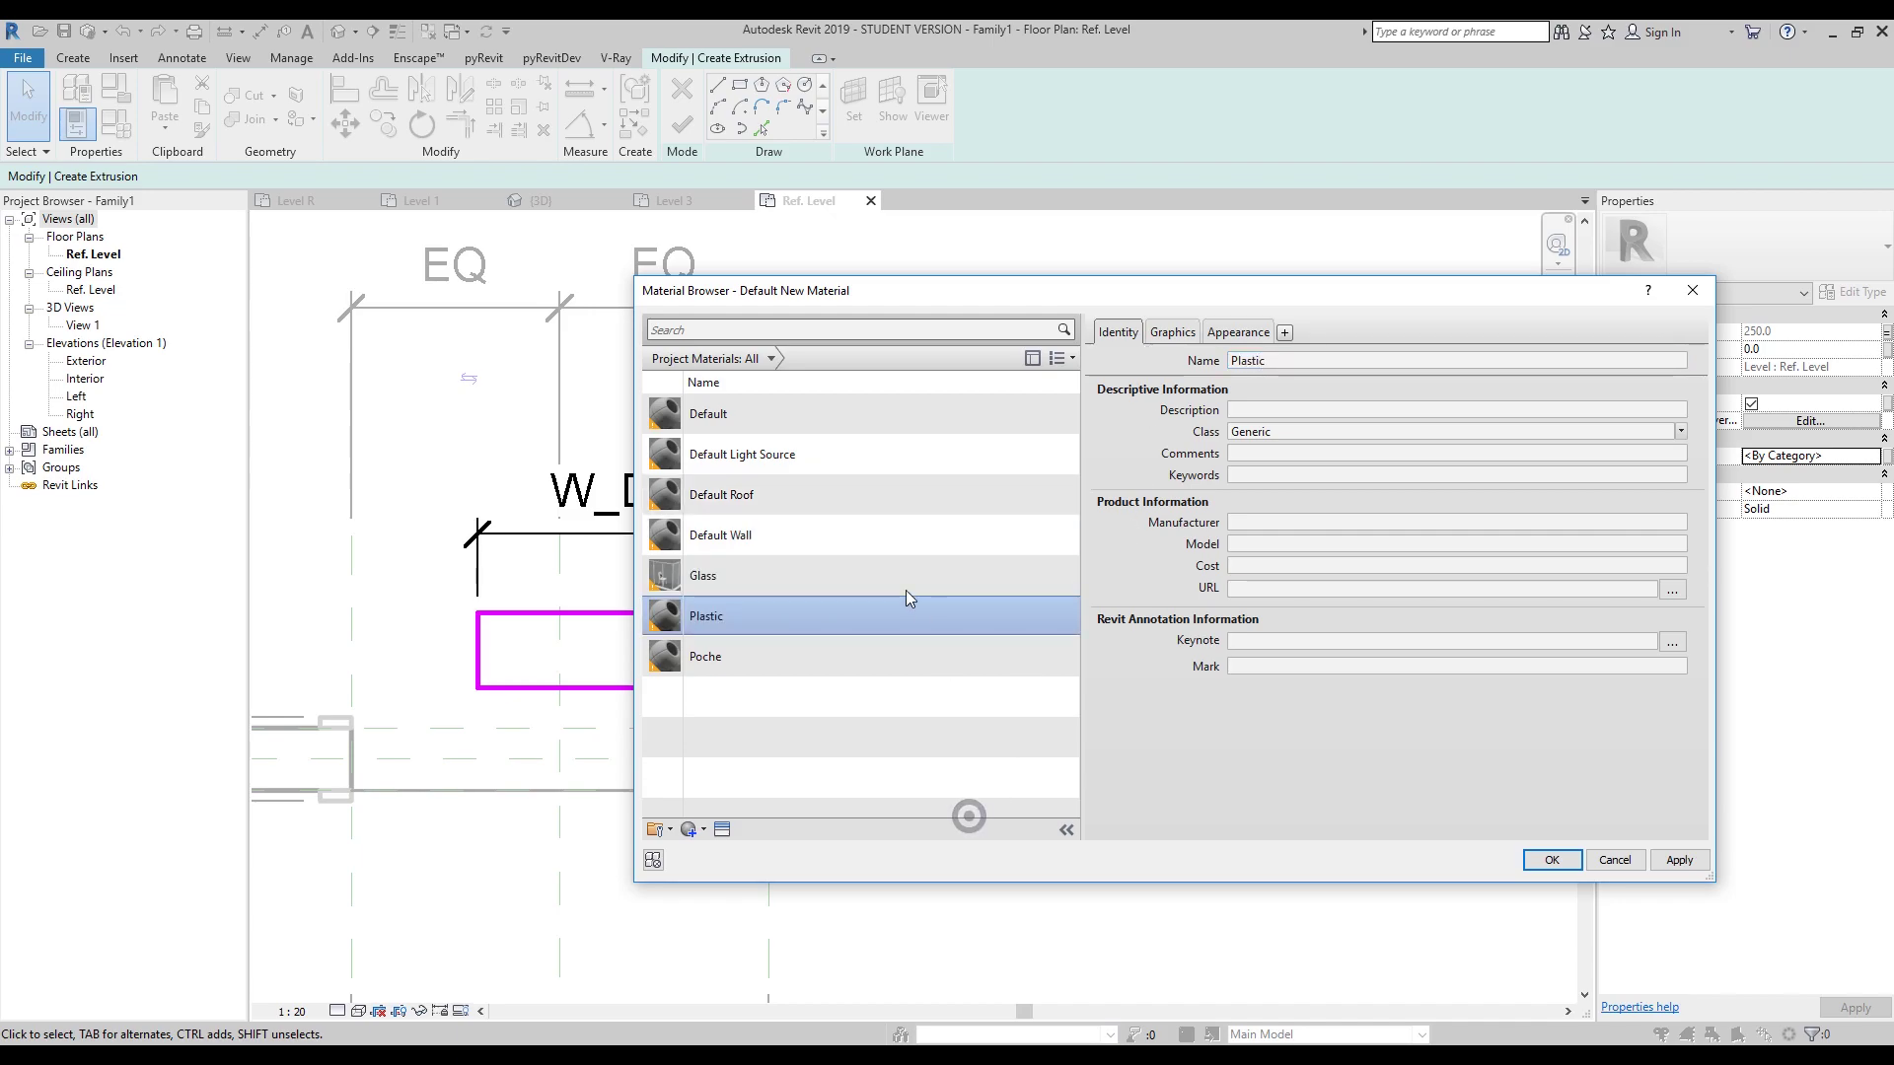
Give the Plastic material the ABS (White) appearance asset and assign it to the extrusion.
left_click(722, 832)
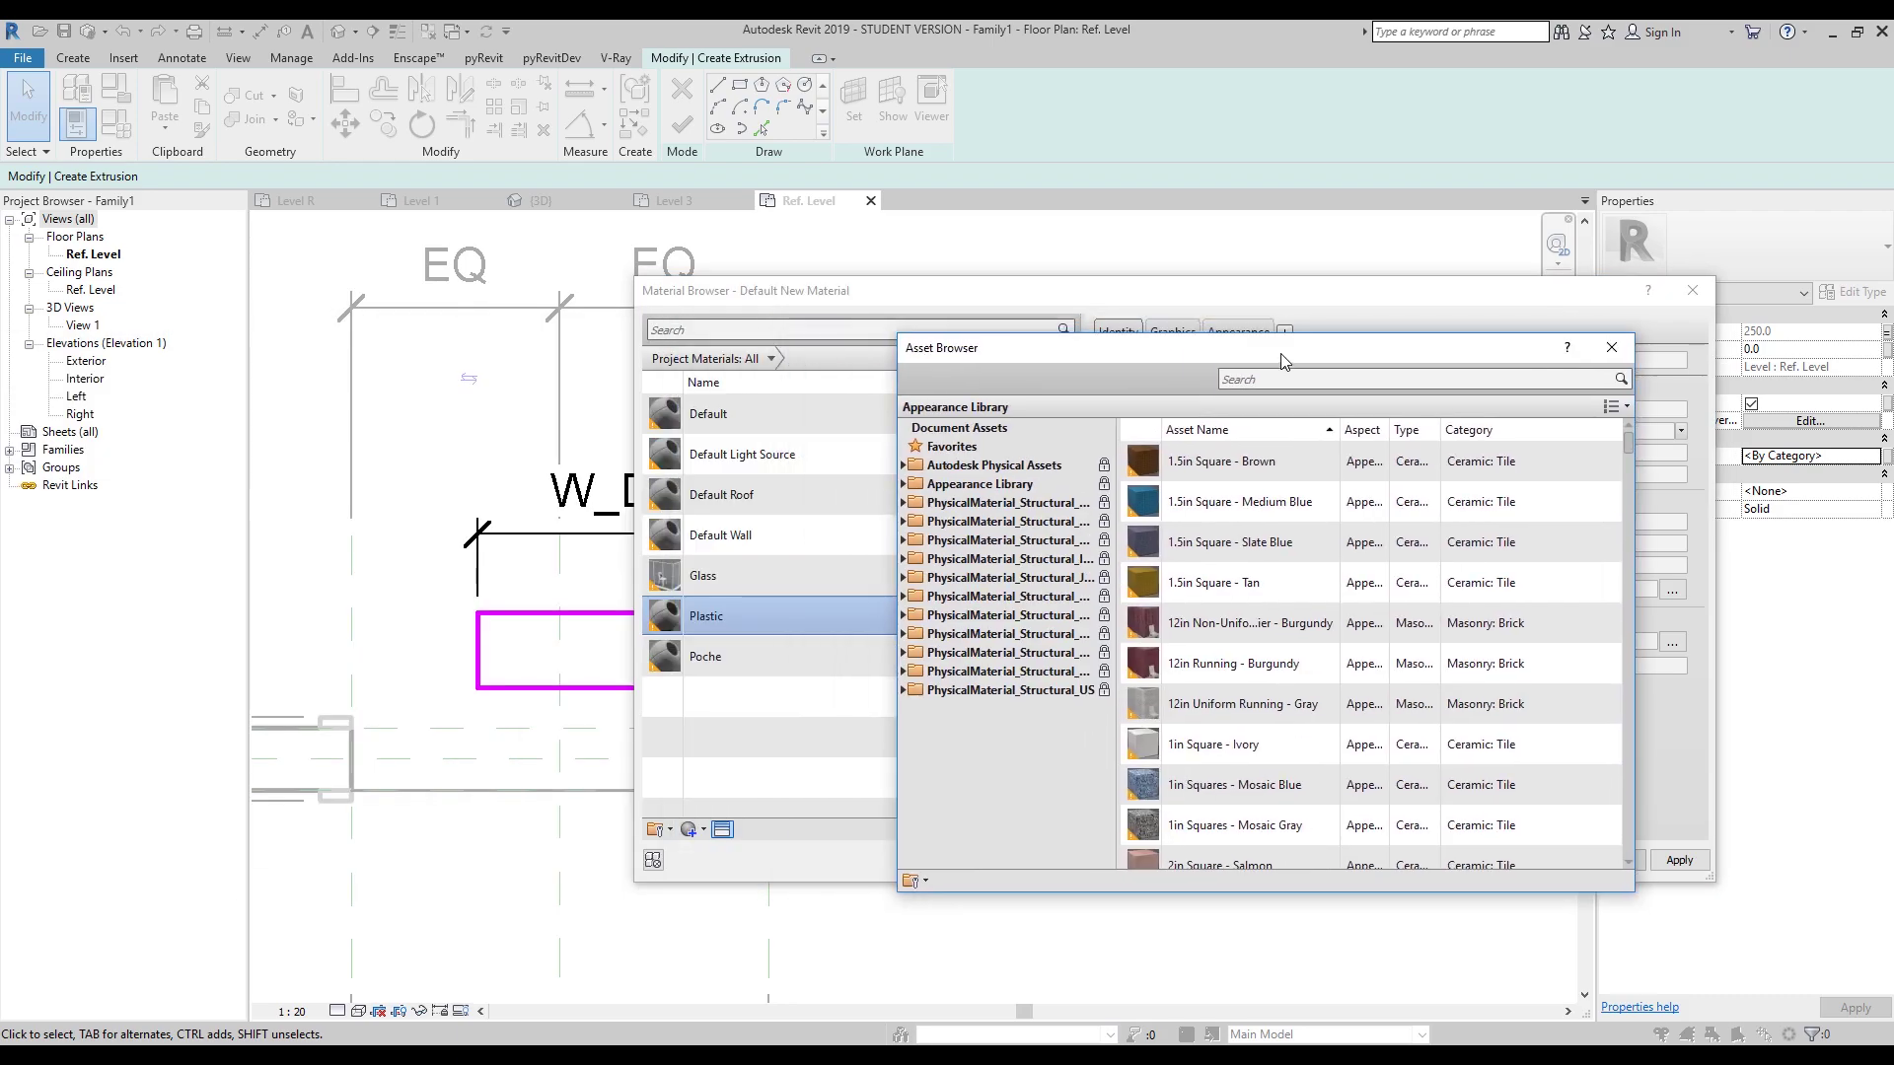
left_click(1343, 385)
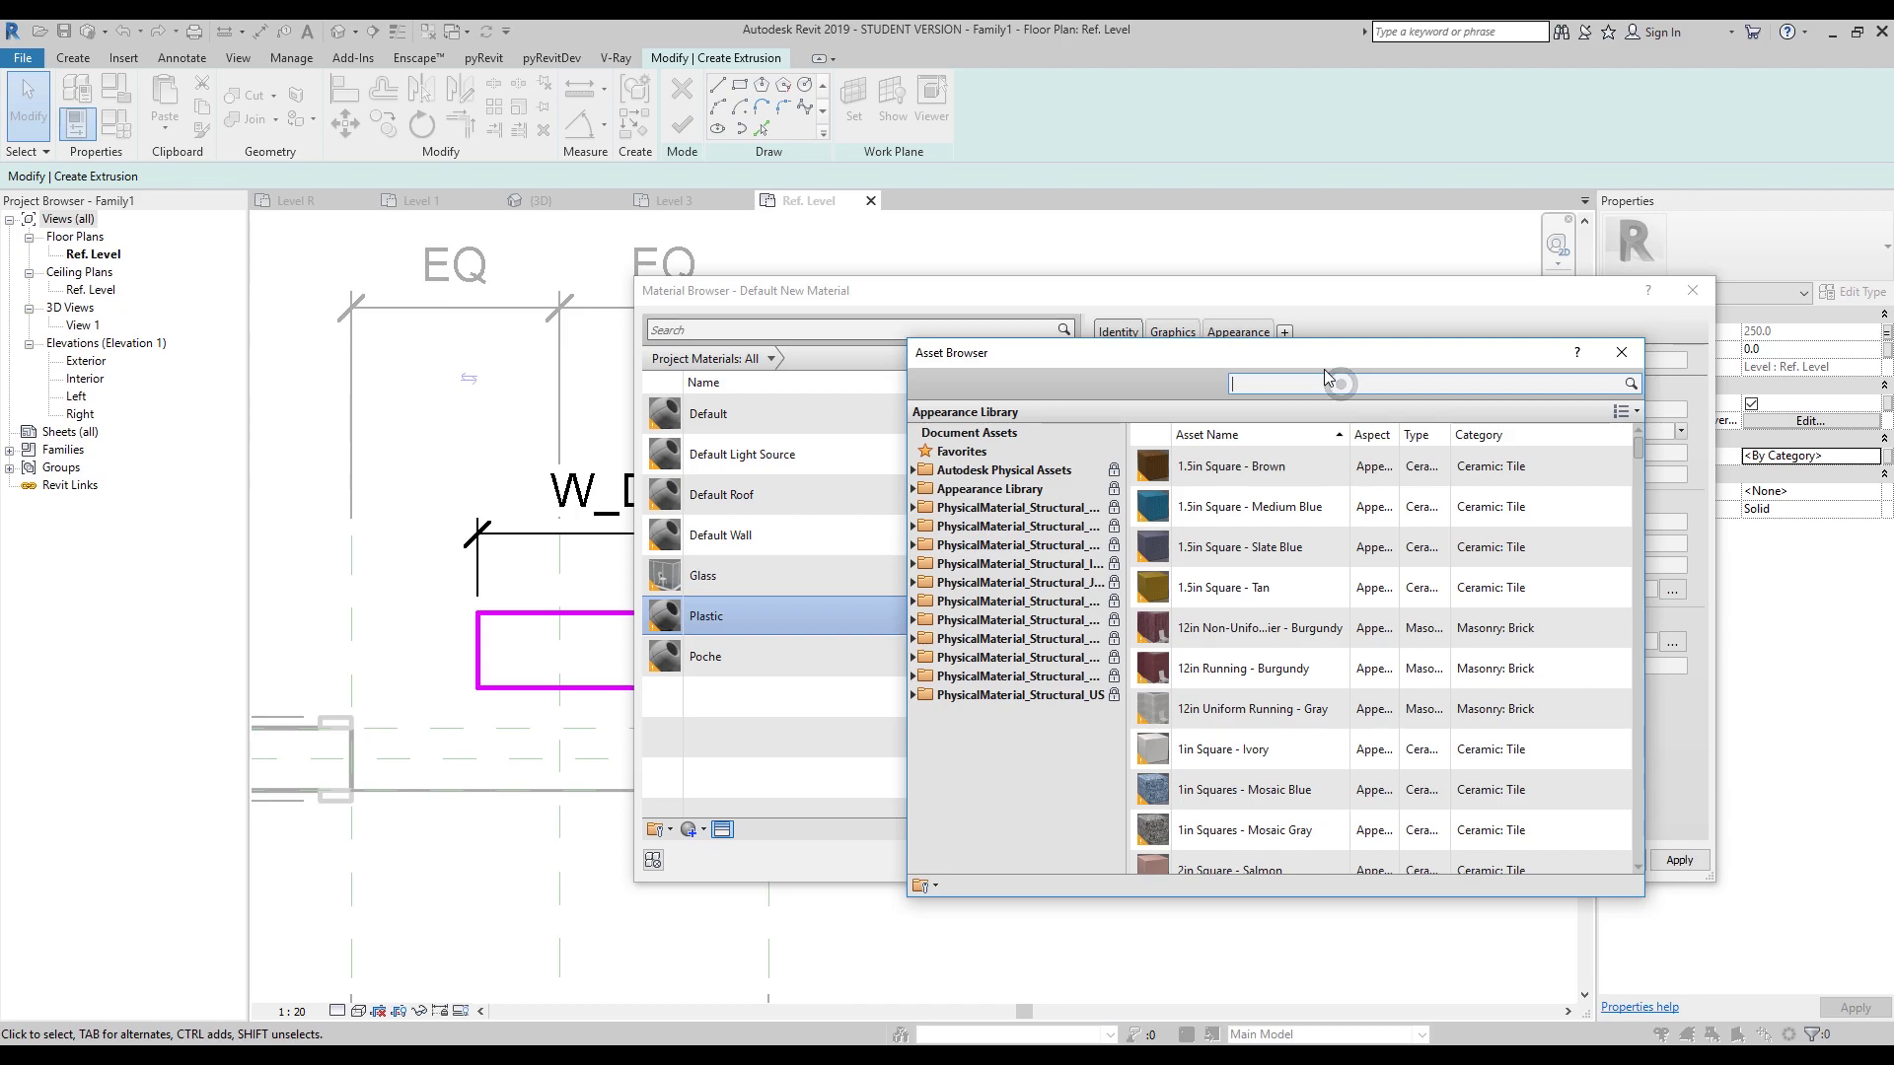
type("plastic")
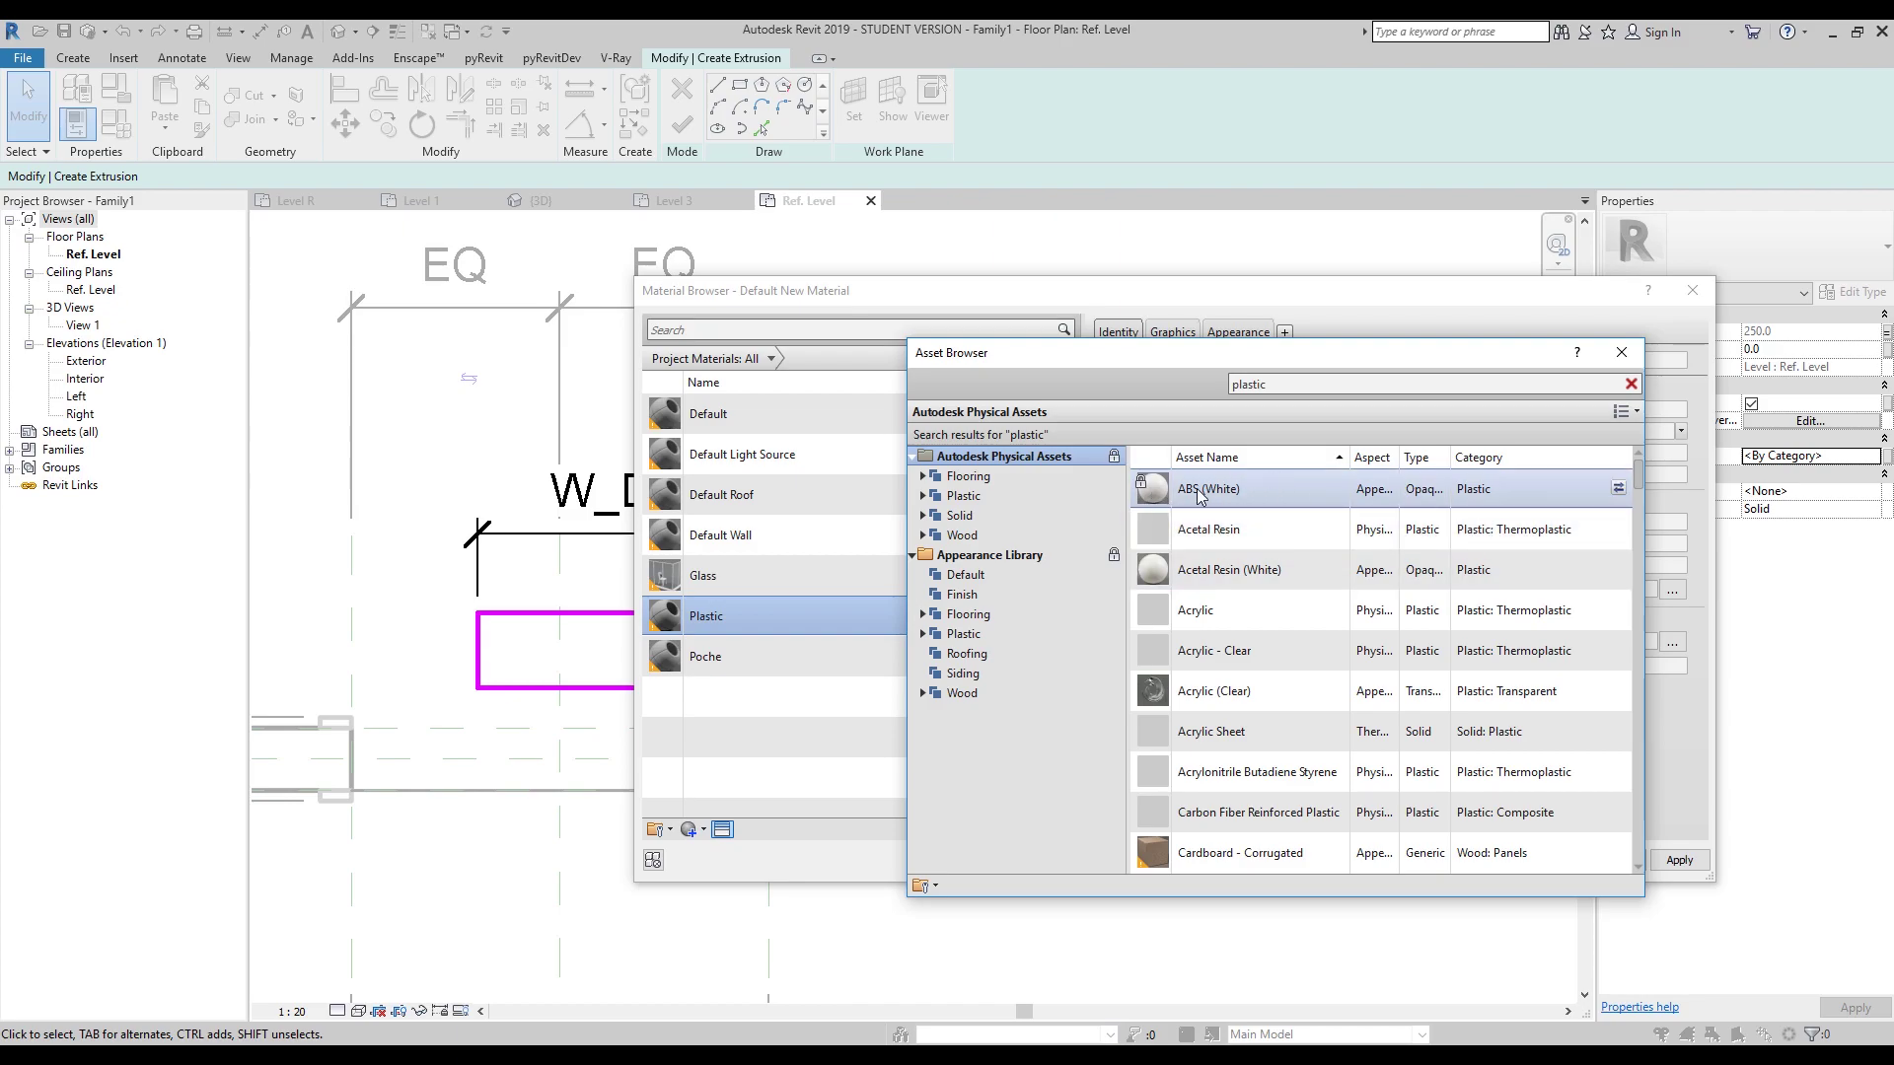
double_click(1288, 484)
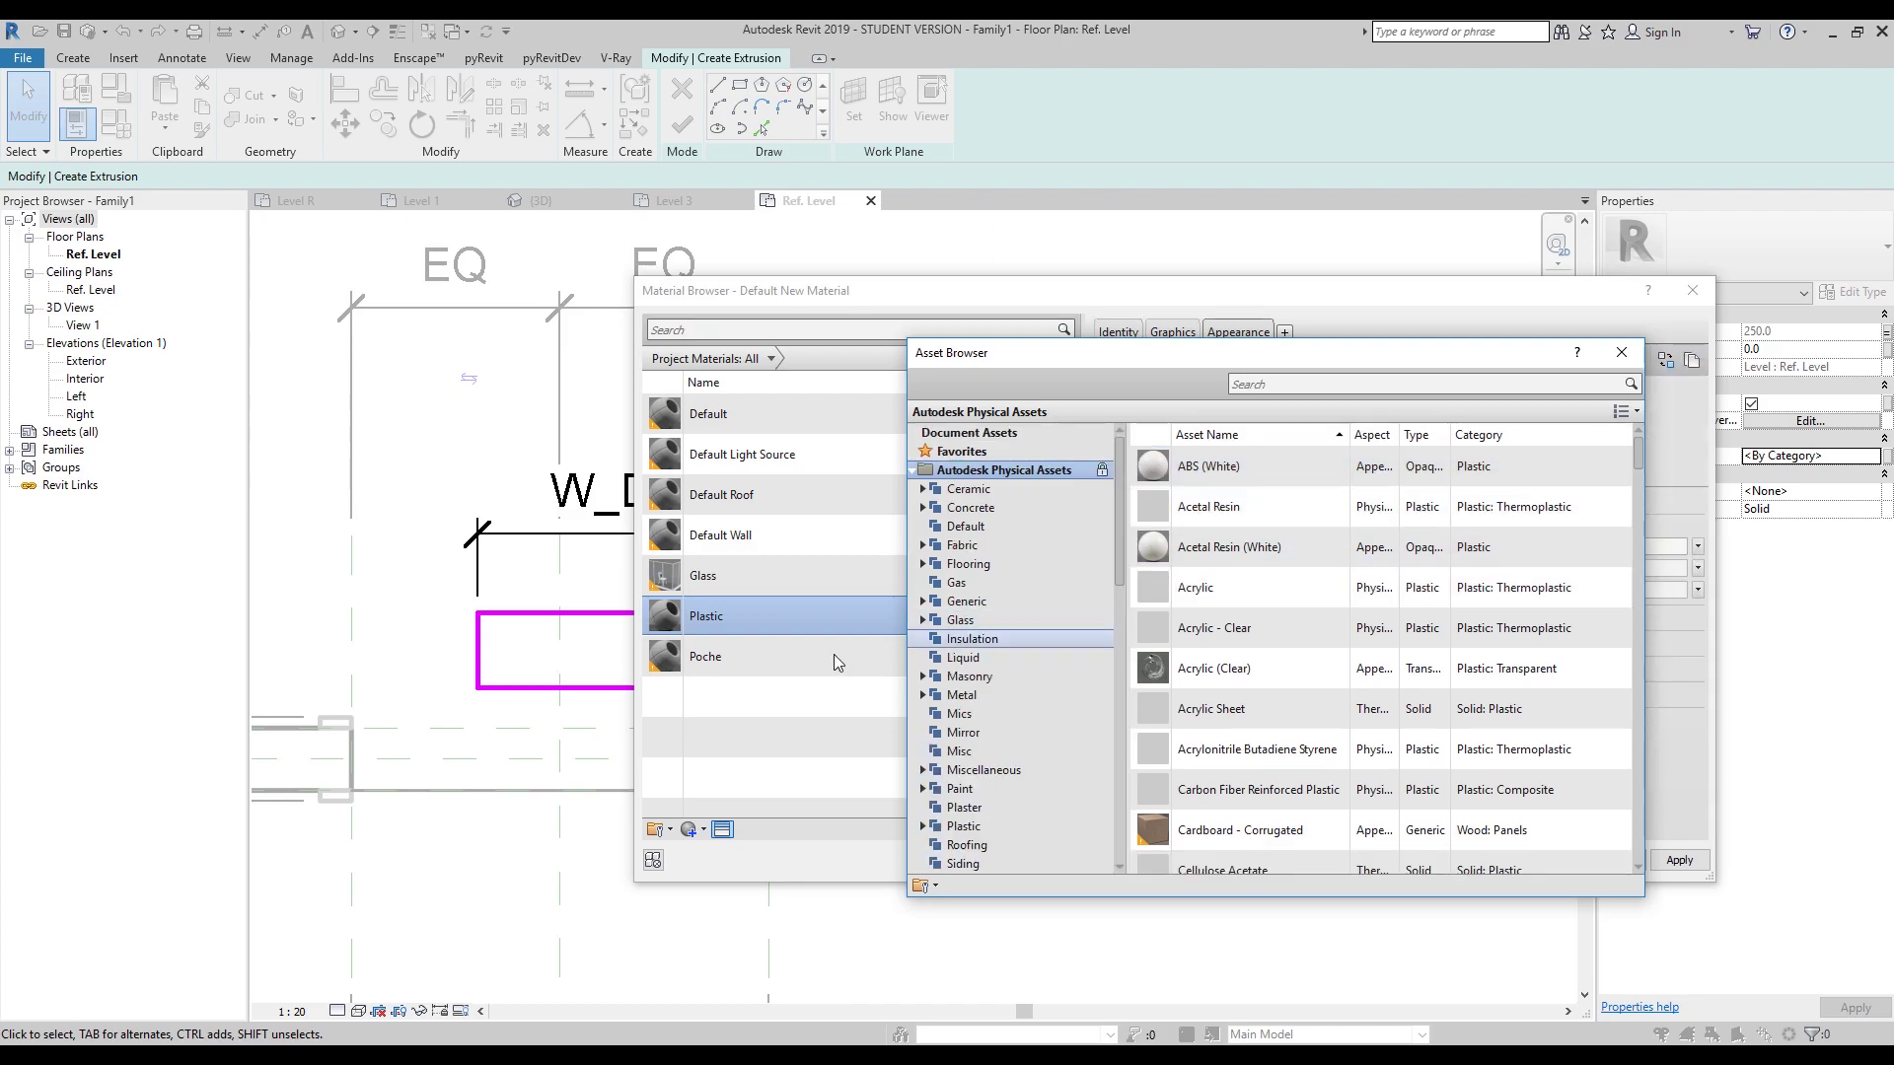
left_click(1621, 352)
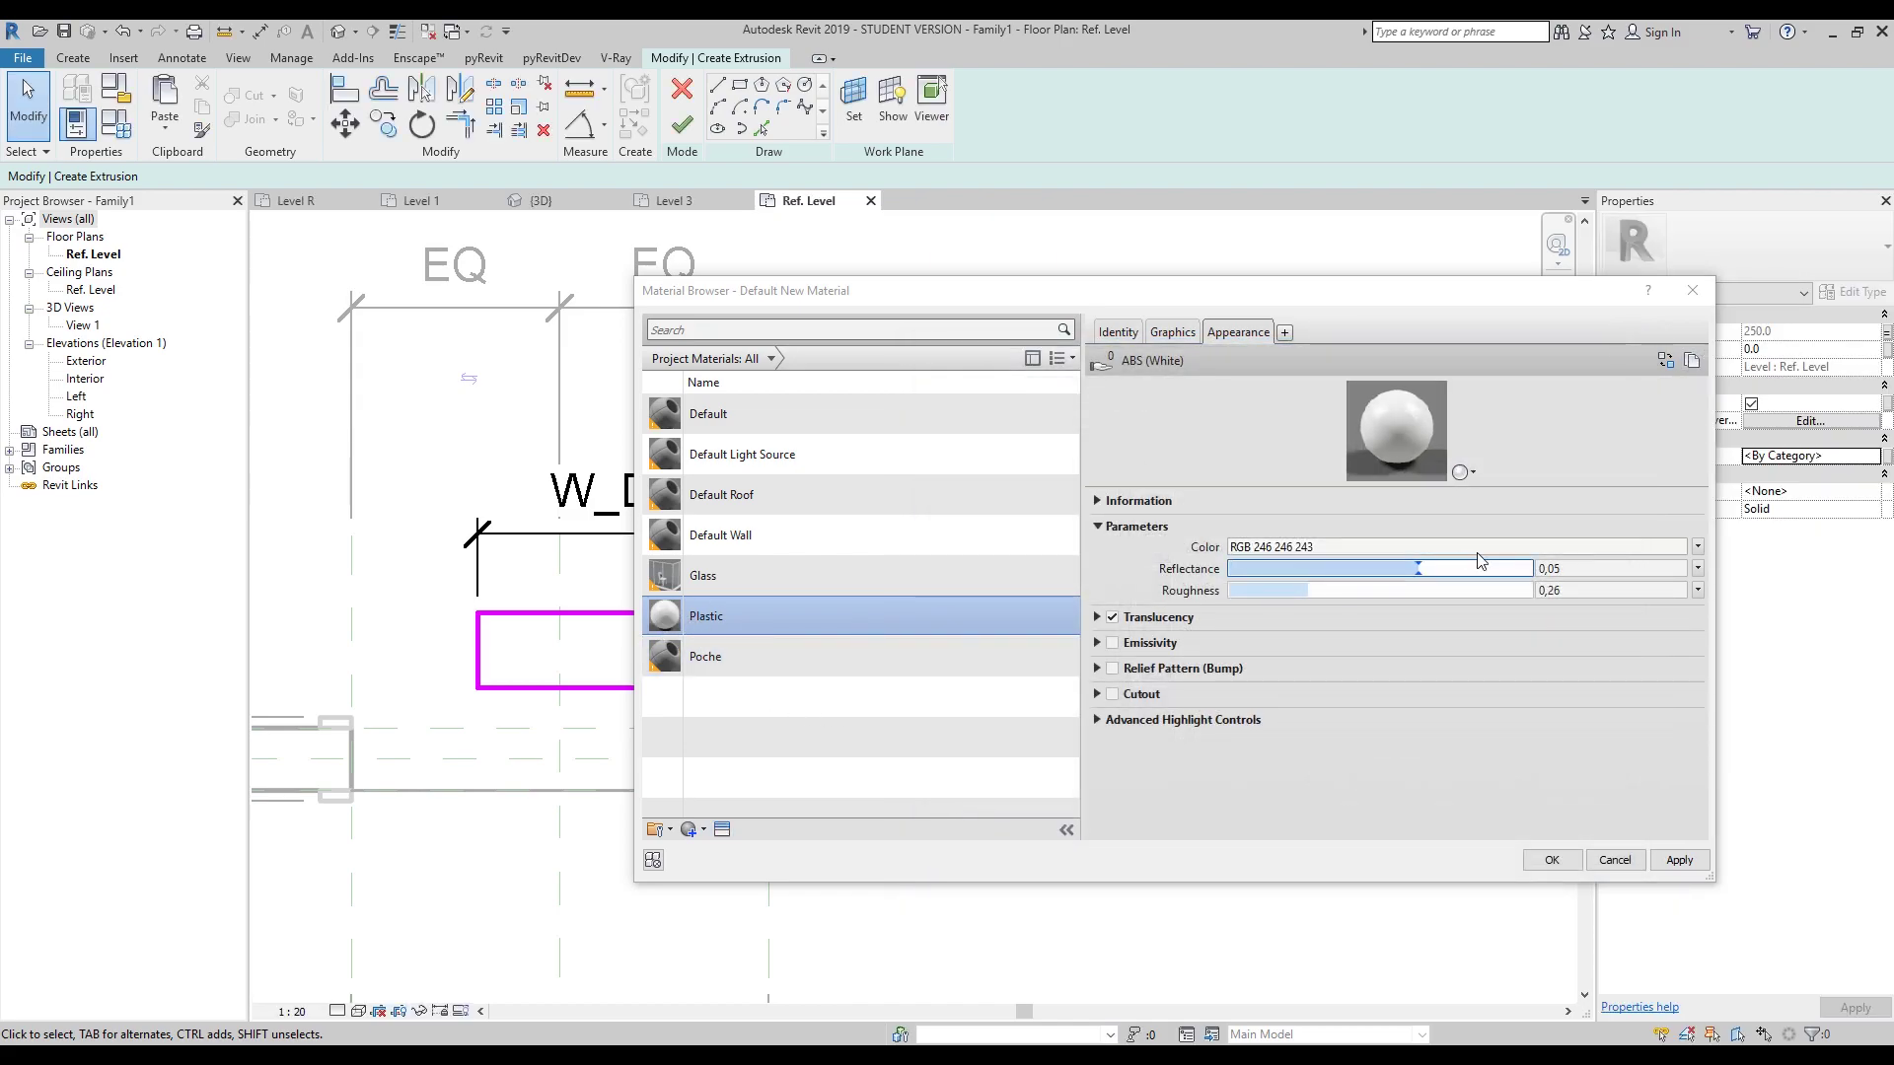
left_click(1573, 864)
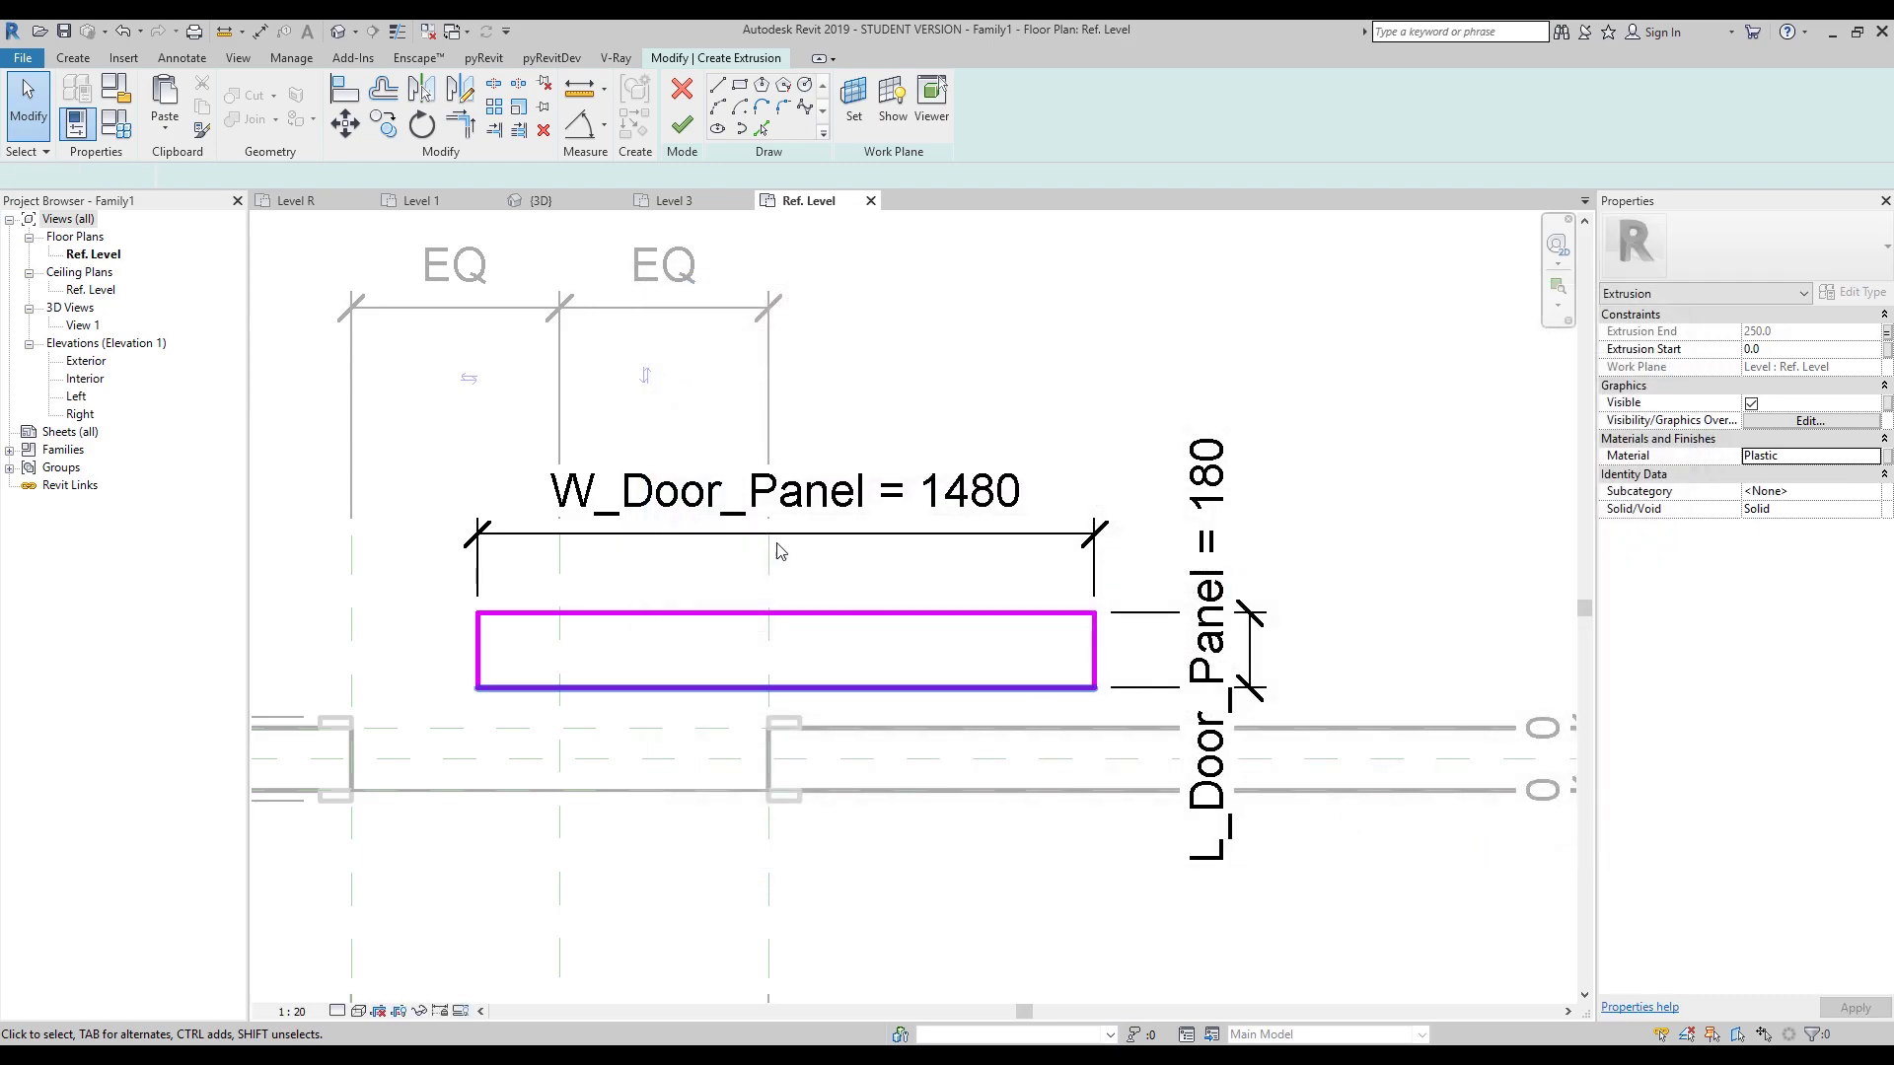
Finish the door panel extrusion sketch.
middle_click_drag(908, 663, 969, 648)
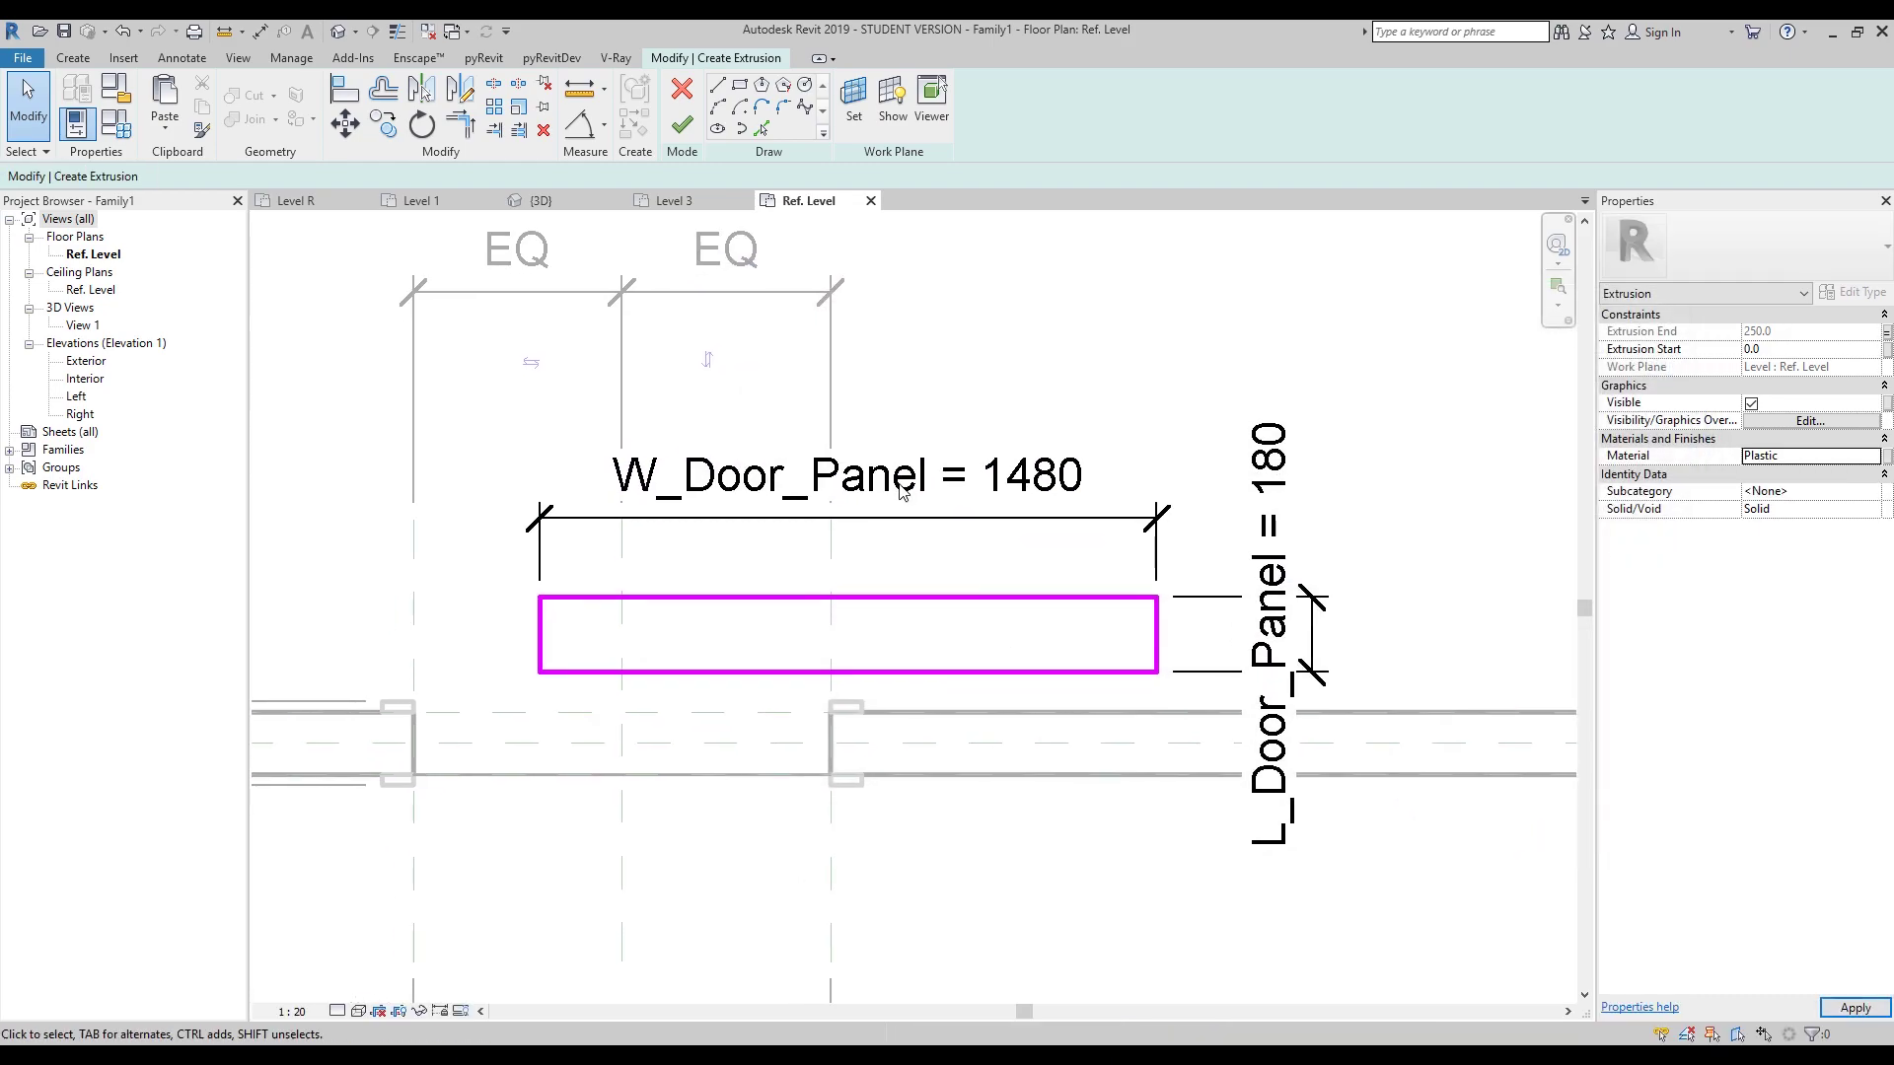
left_click(682, 124)
middle_click_drag(961, 518, 1032, 508)
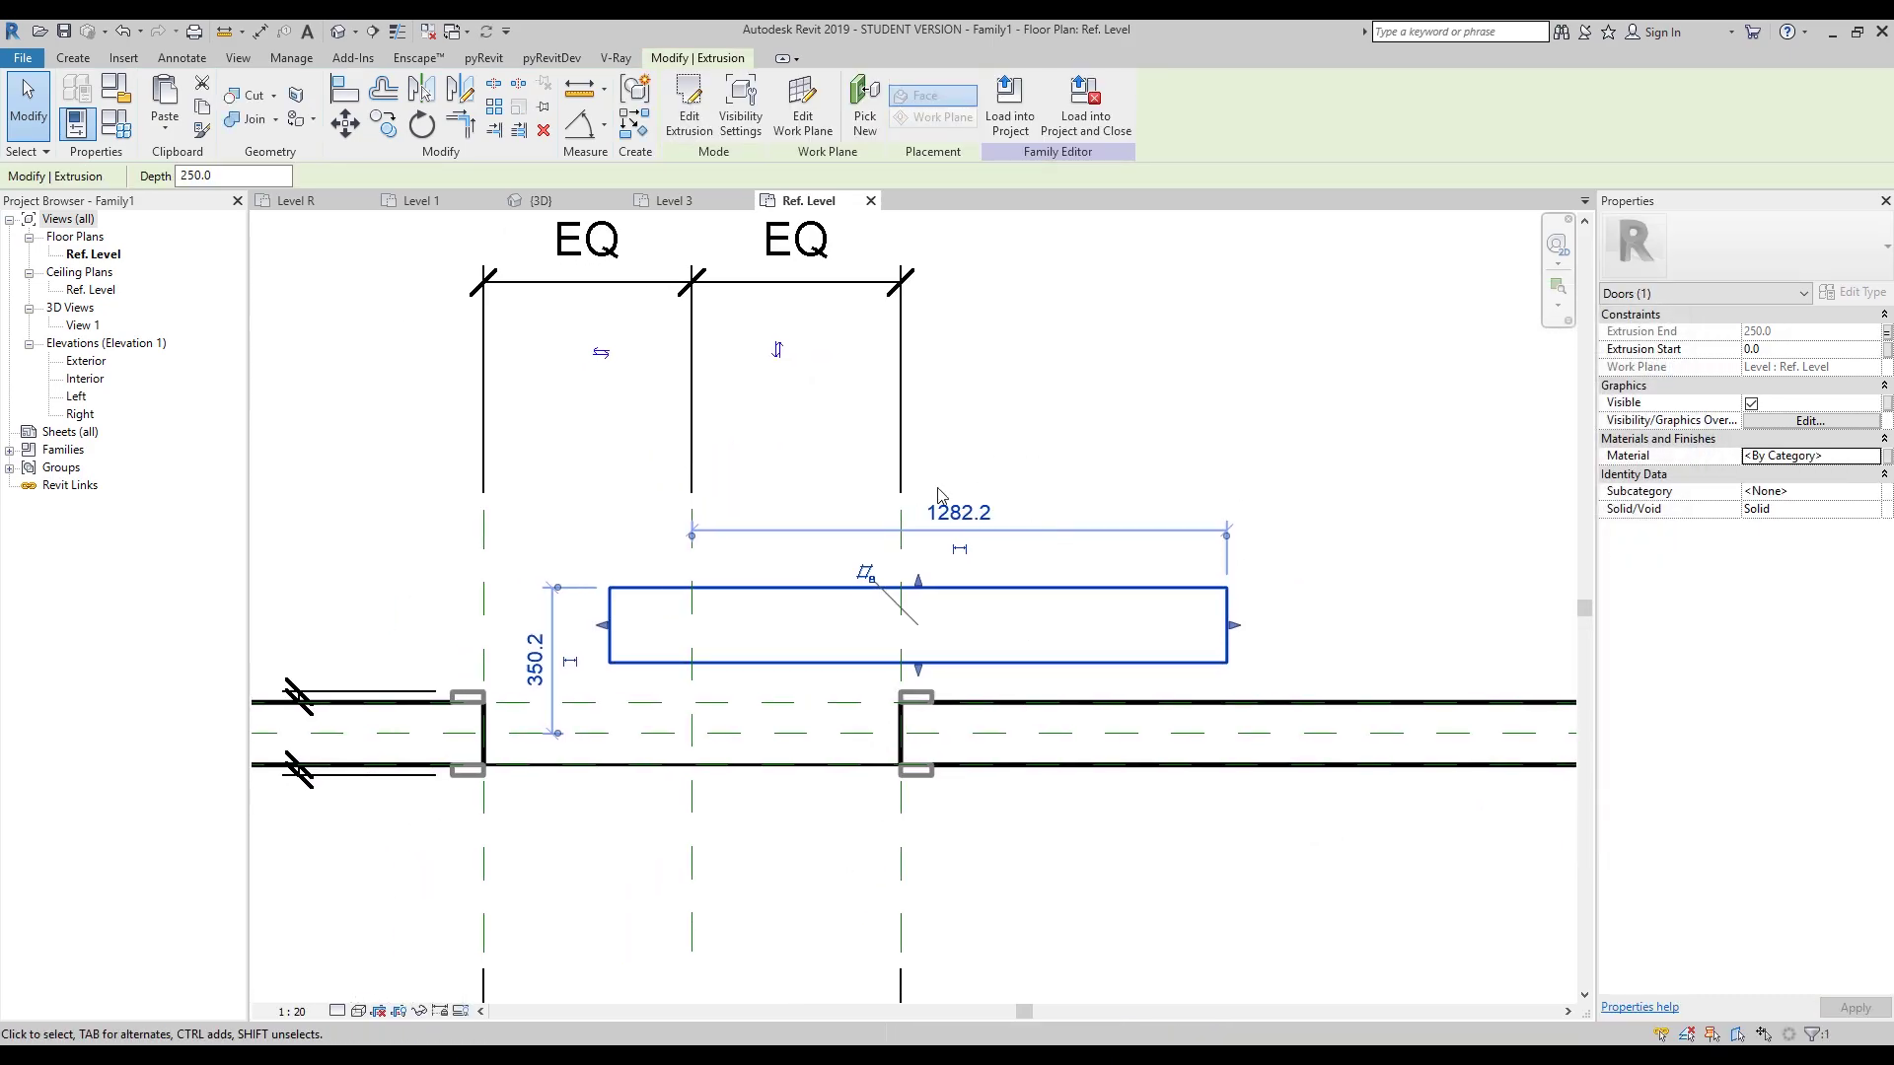
Reorder the family's dimension parameters so that L_Door_Panel and W_Door_Panel come directly after H_Door_Panel.
left_click(116, 124)
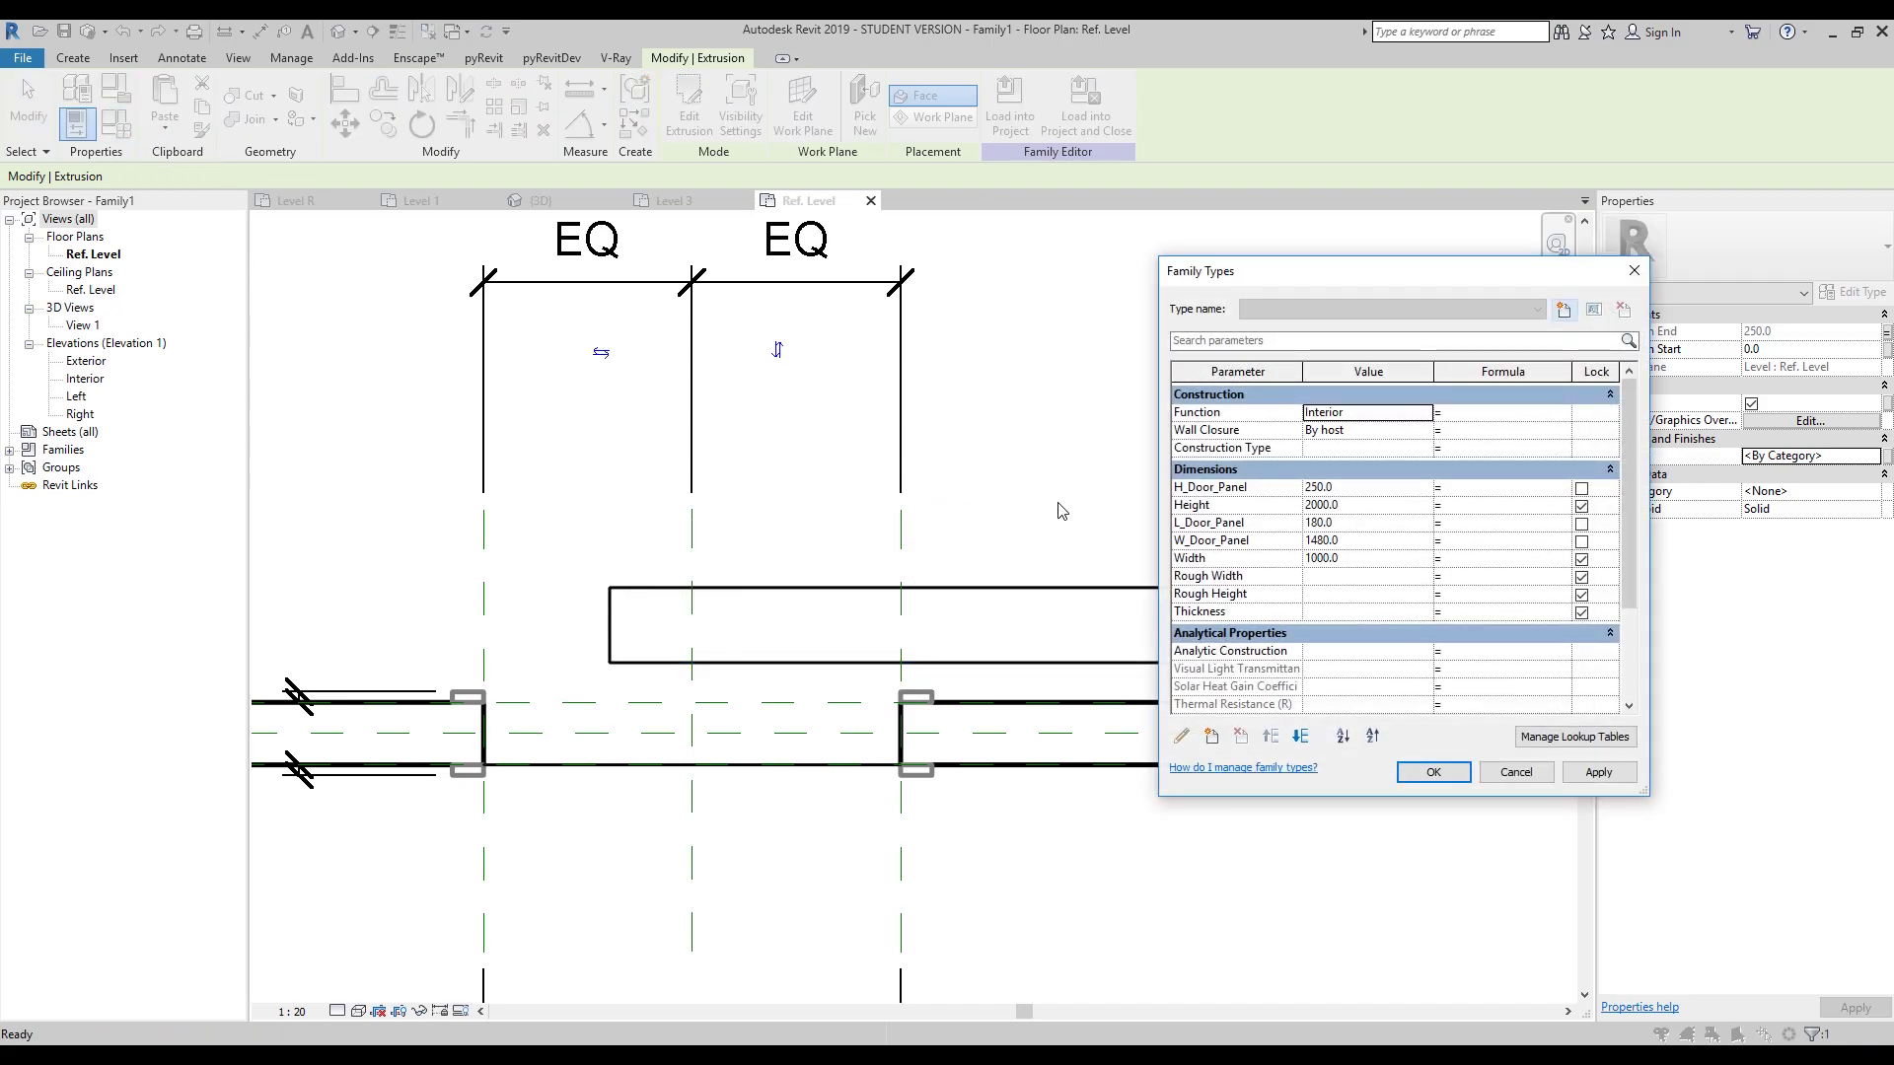
left_click_drag(1248, 272, 1199, 257)
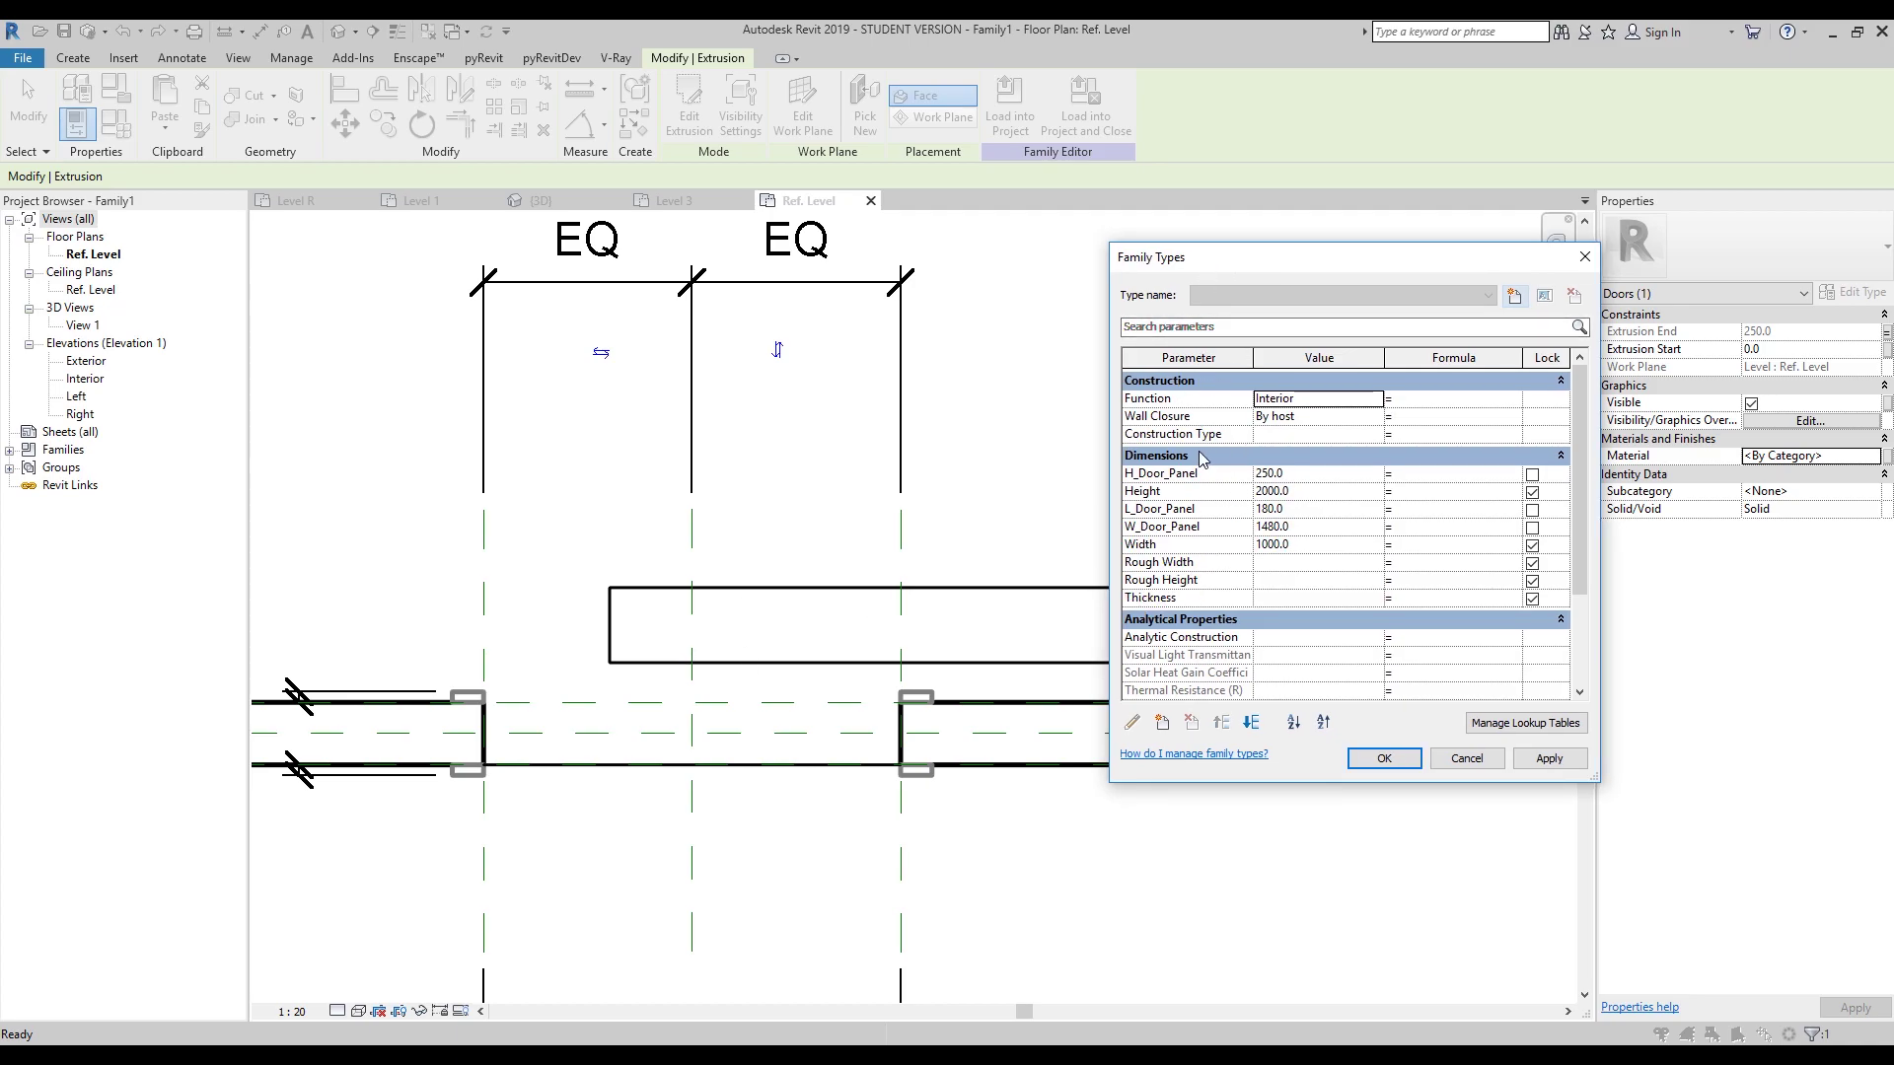
left_click(1164, 510)
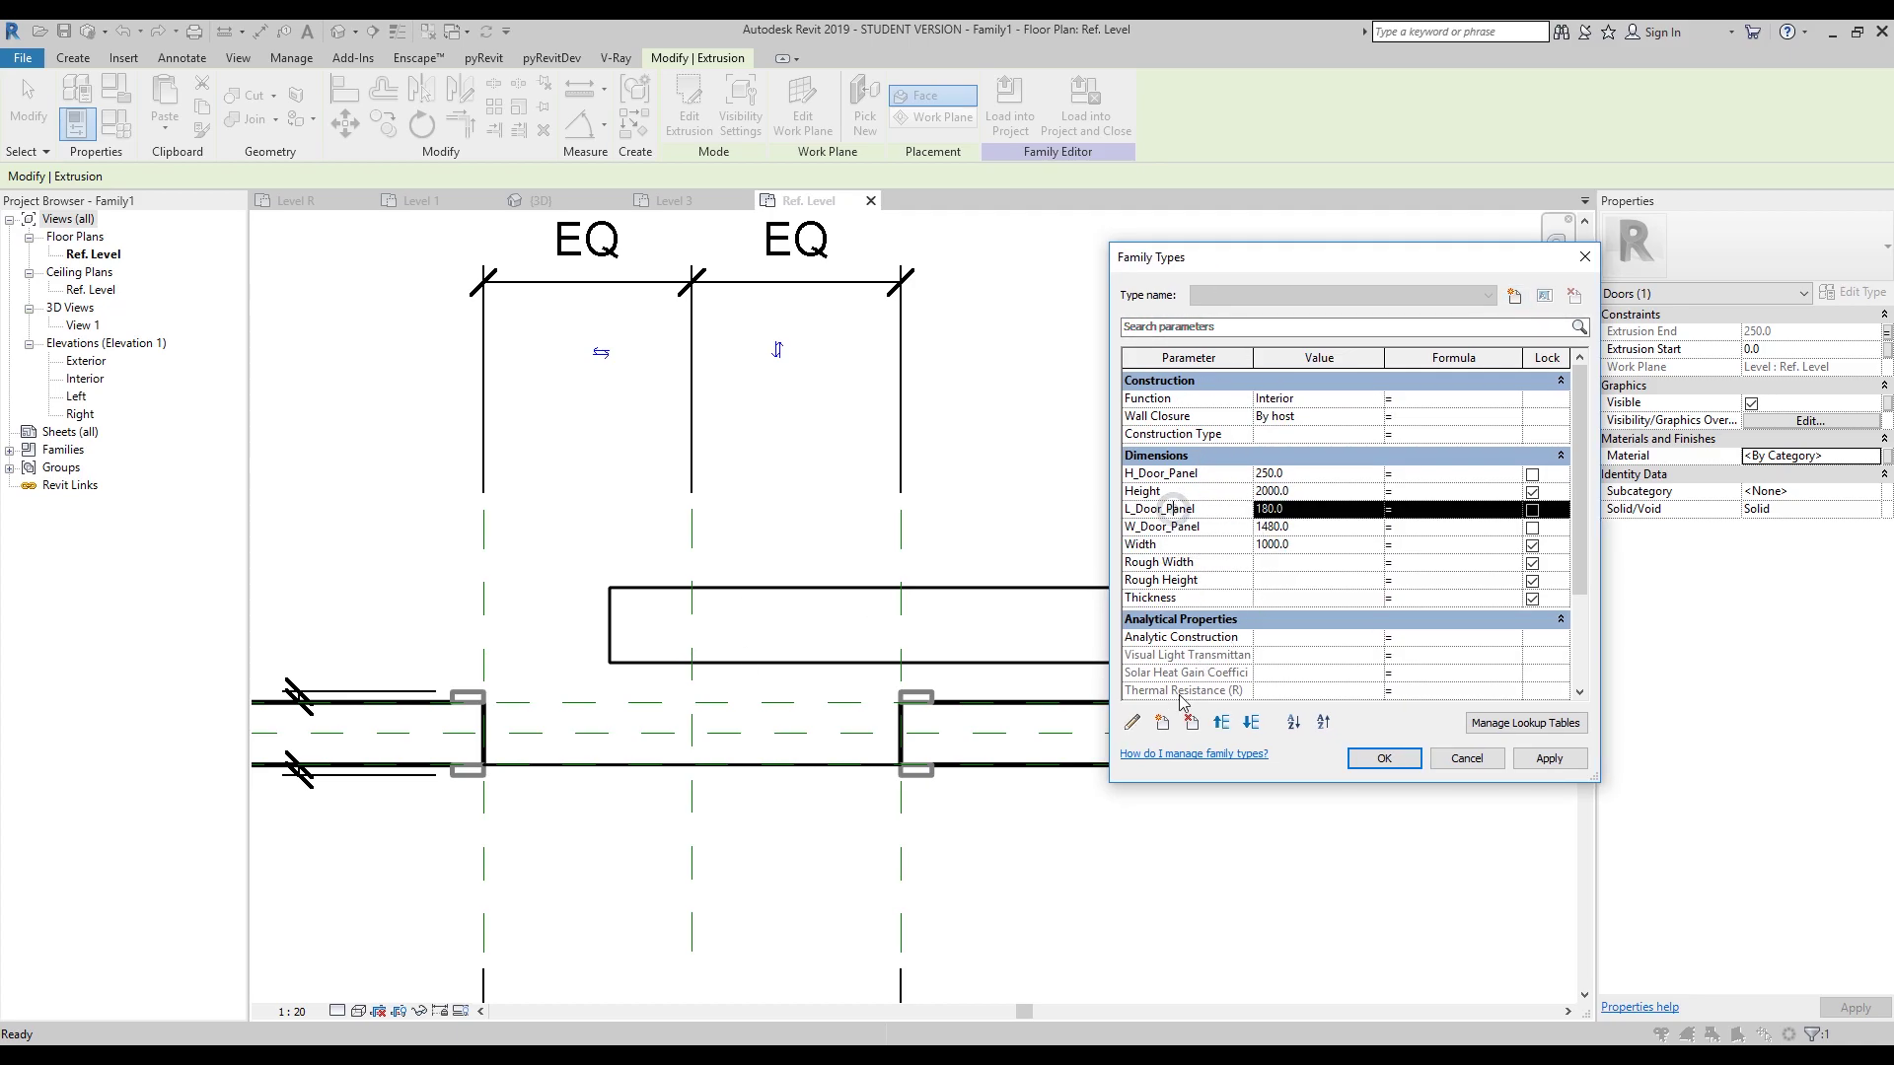
left_click(1228, 725)
left_click(1179, 529)
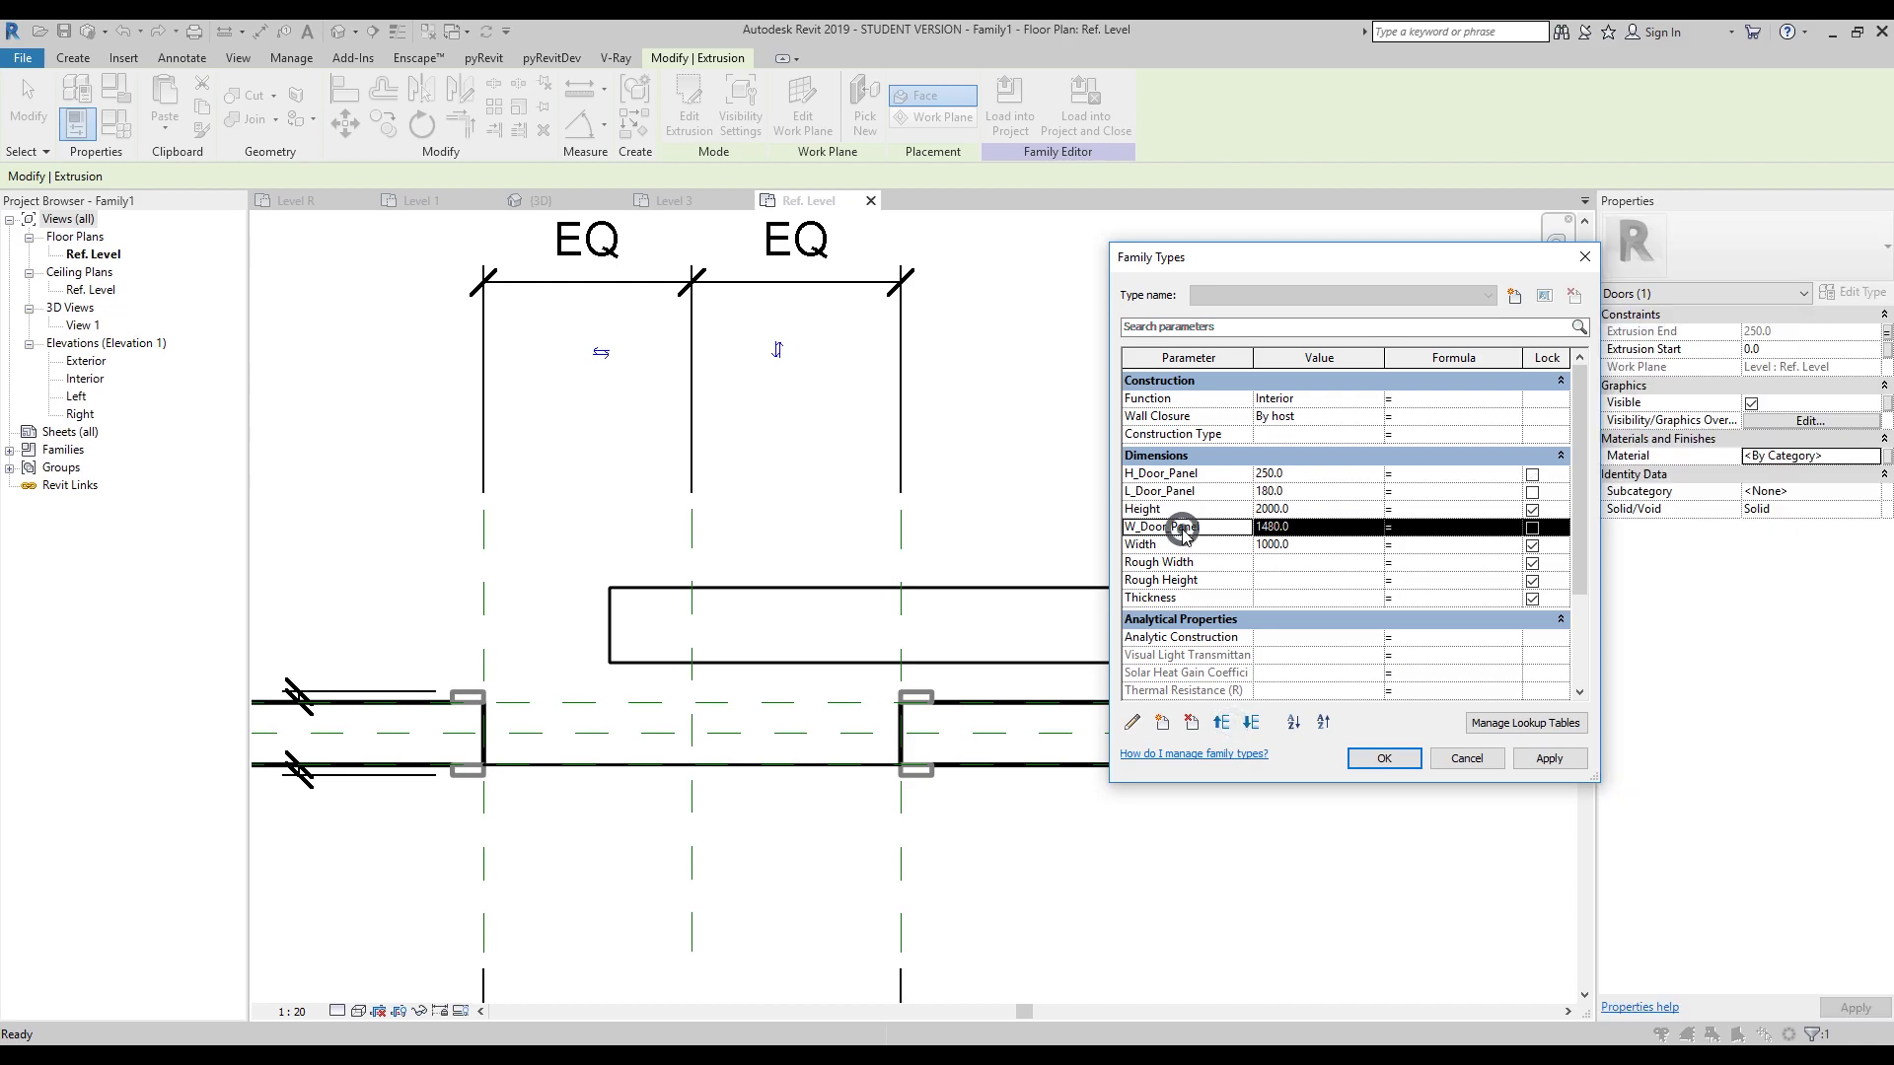
left_click(1227, 725)
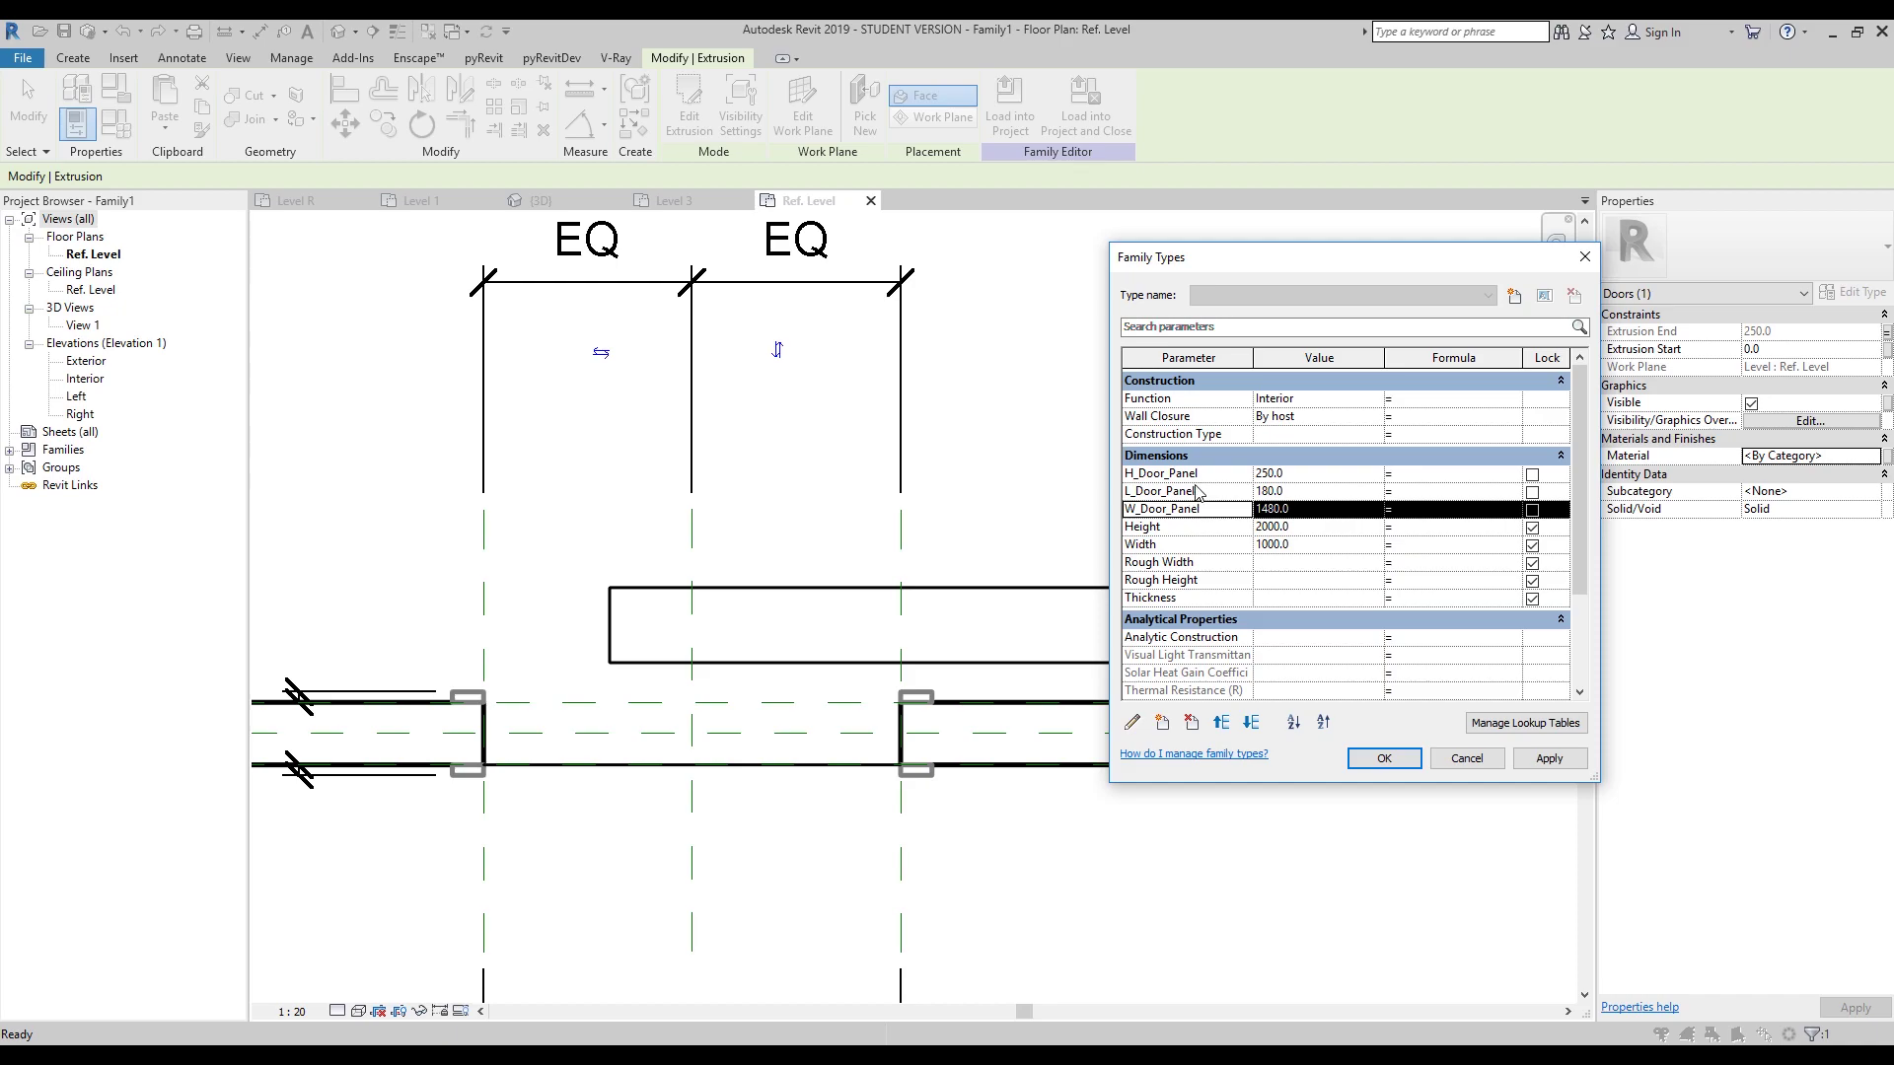
Set the family parameters W_Door_Panel to 850 and L_Door_Panel to 50, and apply them.
left_click(1305, 510)
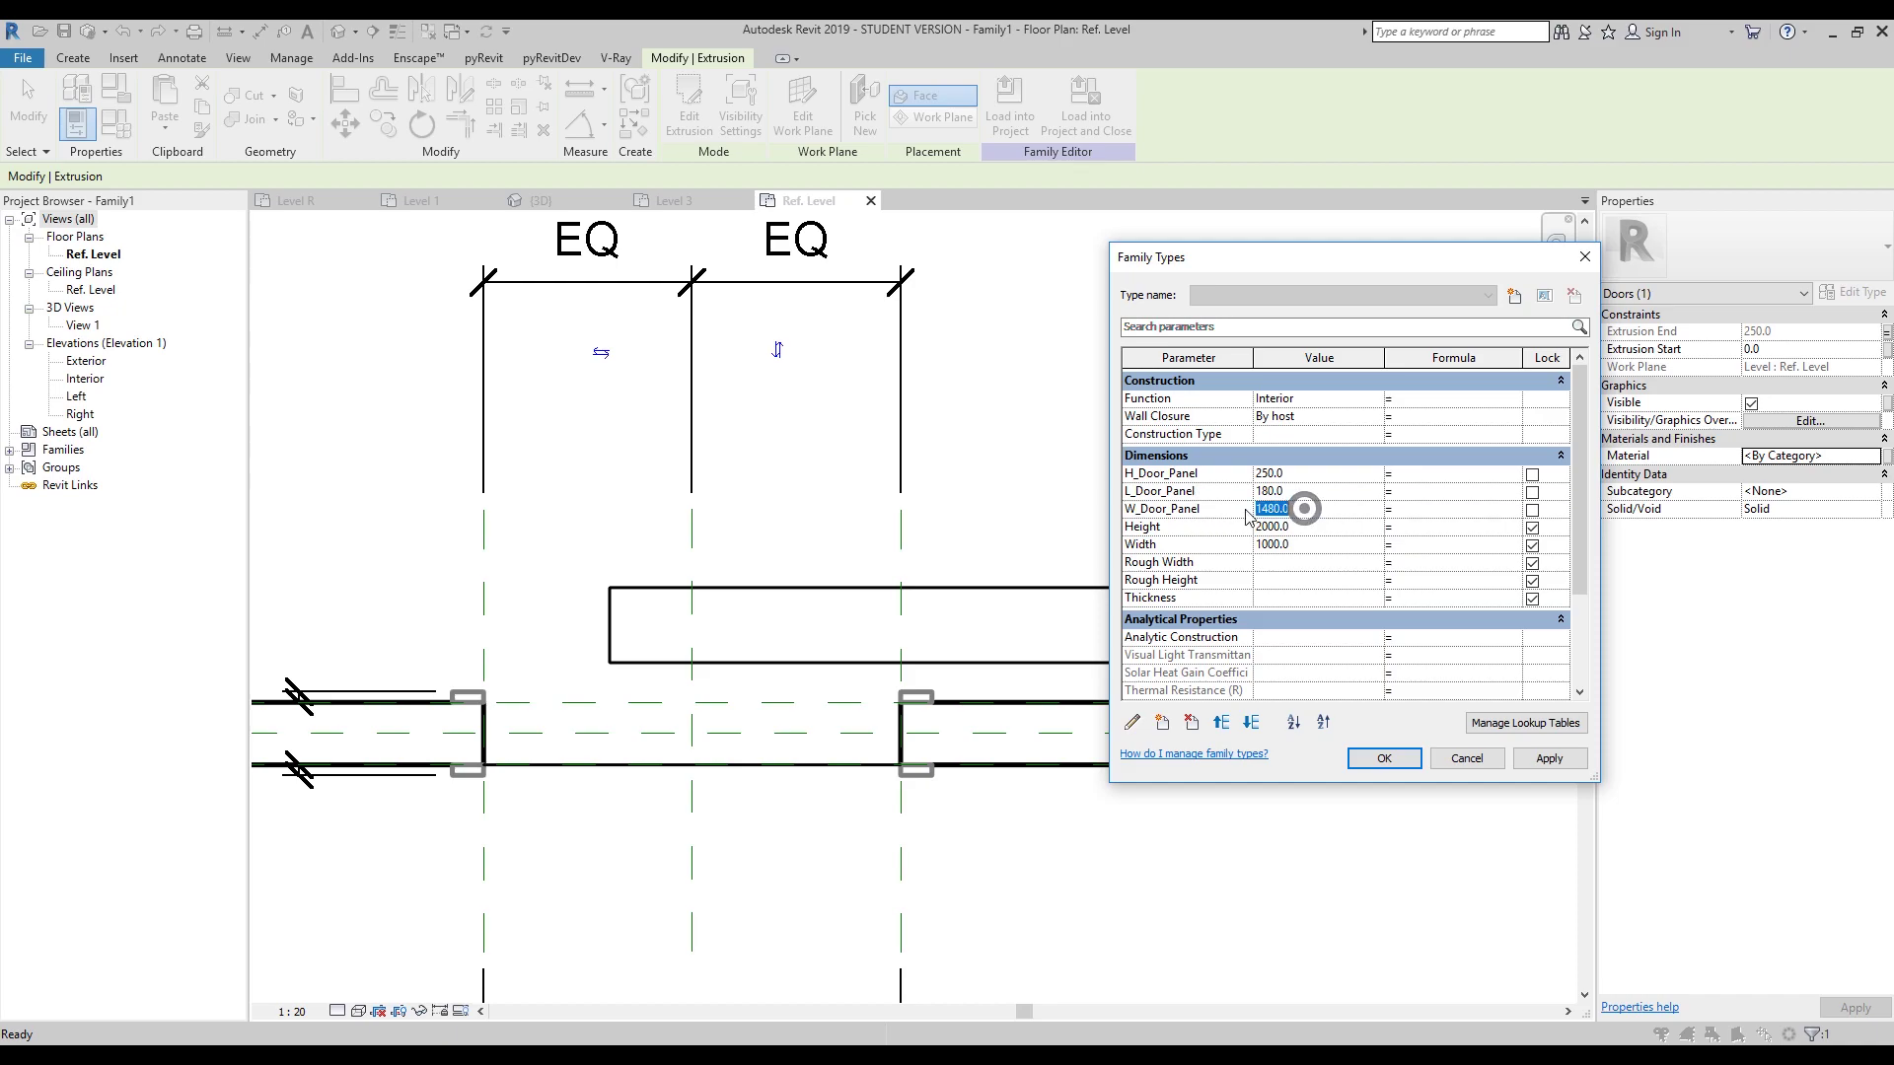
left_click(1322, 516)
key("shift+Left")
key("shift+Left")
key("shift+Left")
key("shift+Left")
key("shift+Left")
left_click(1291, 493)
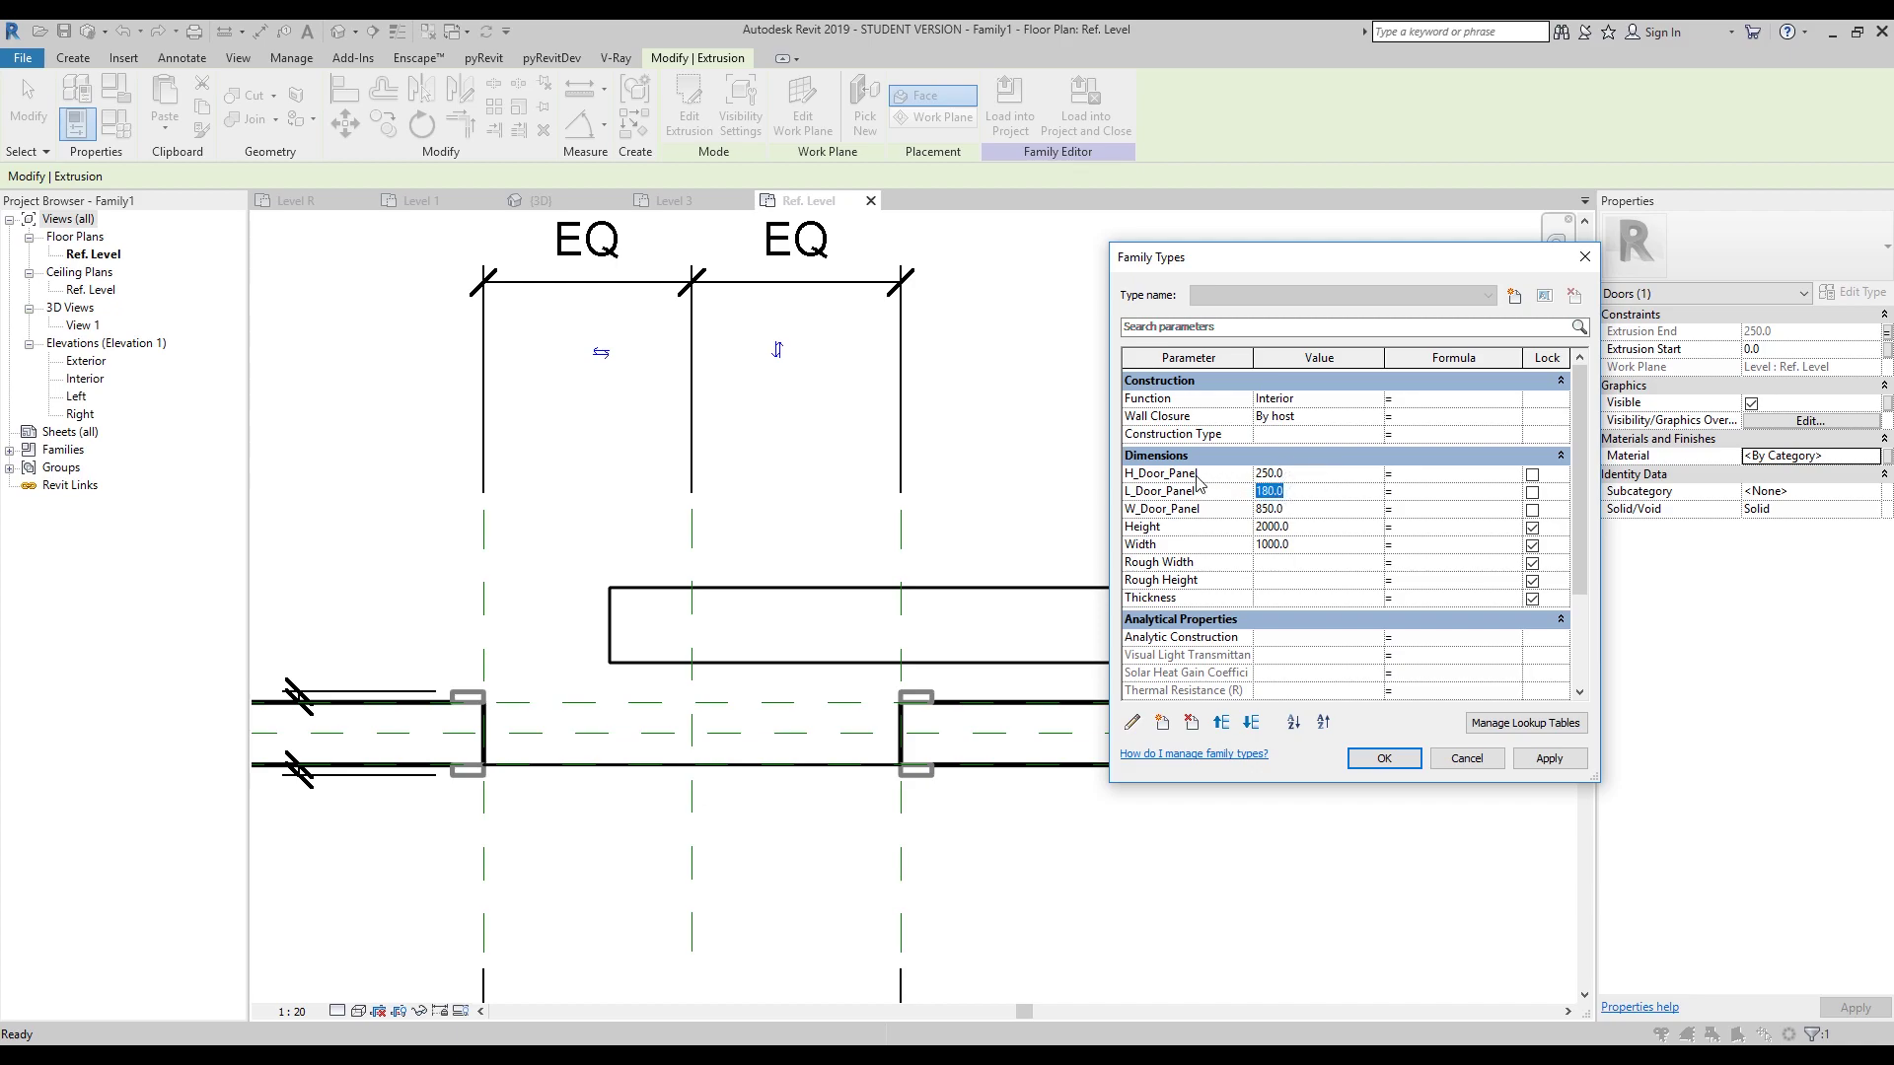
type("25")
left_click(1544, 762)
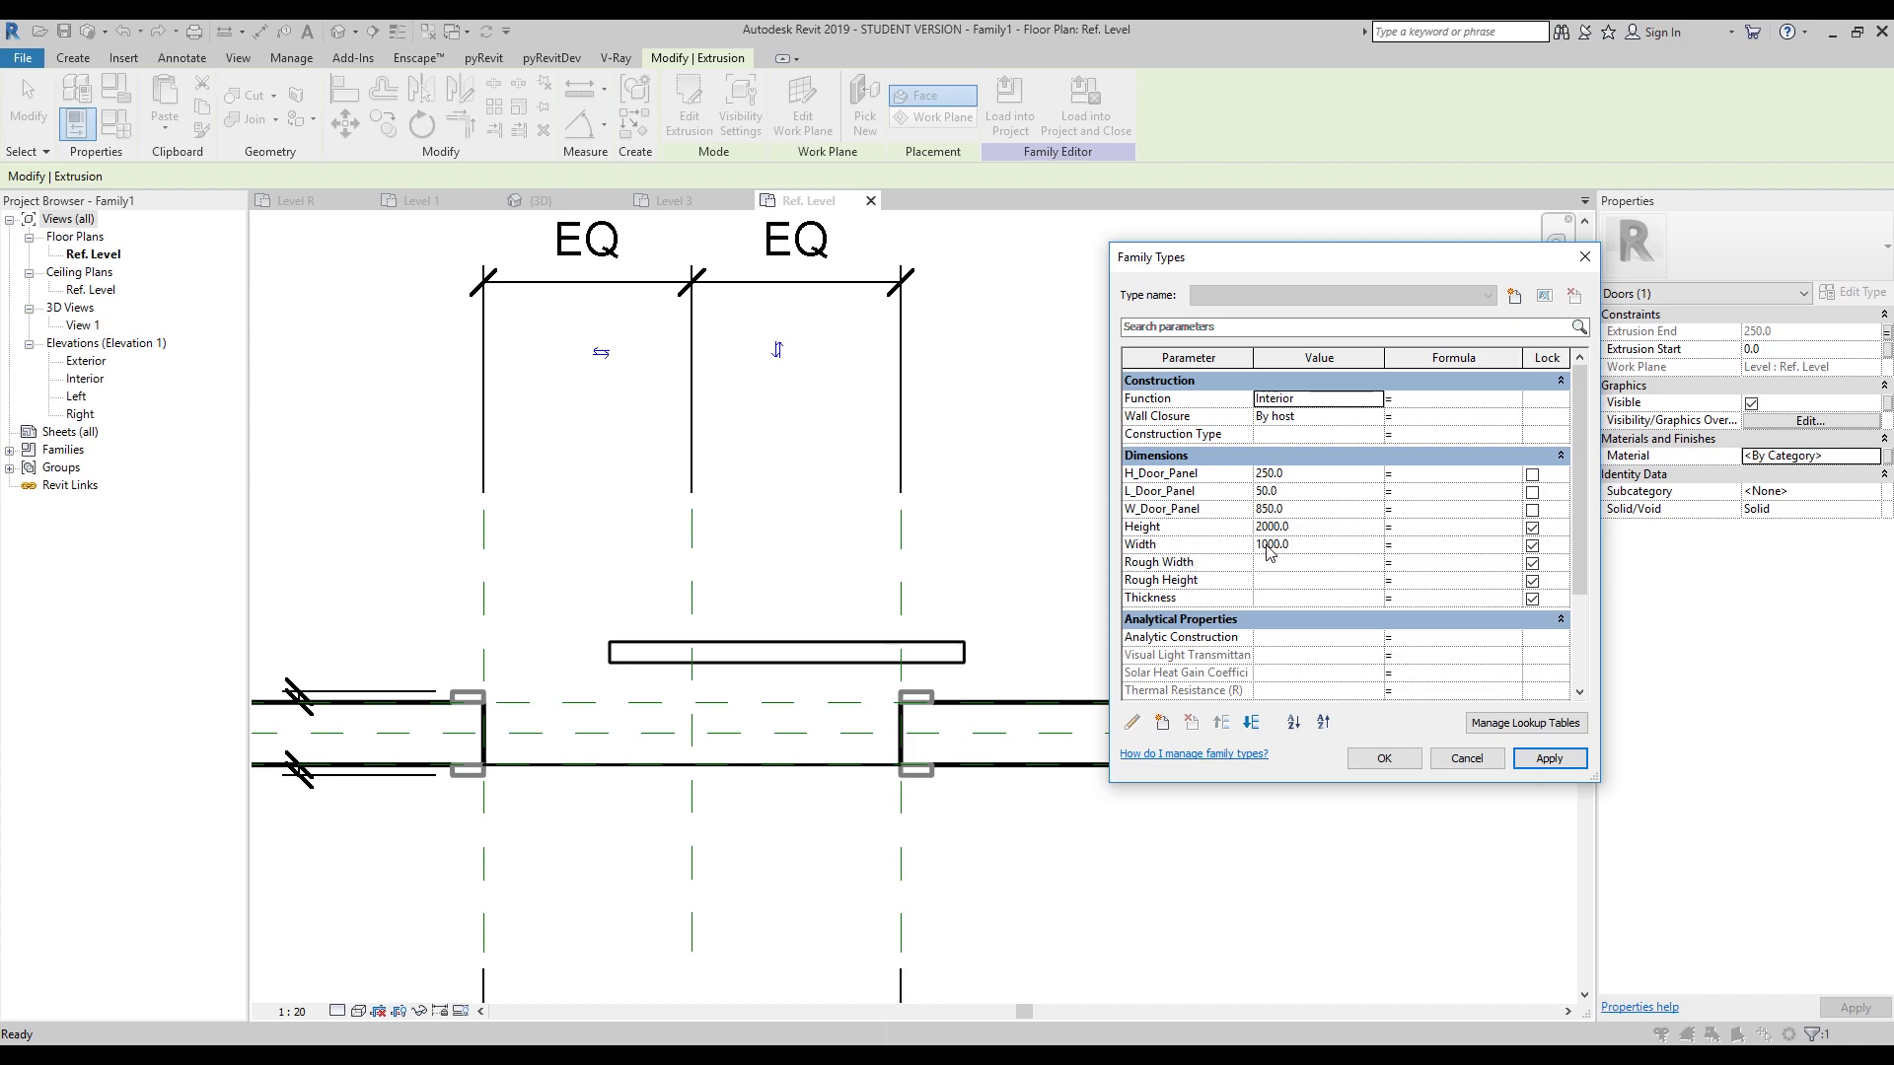
left_click(1383, 760)
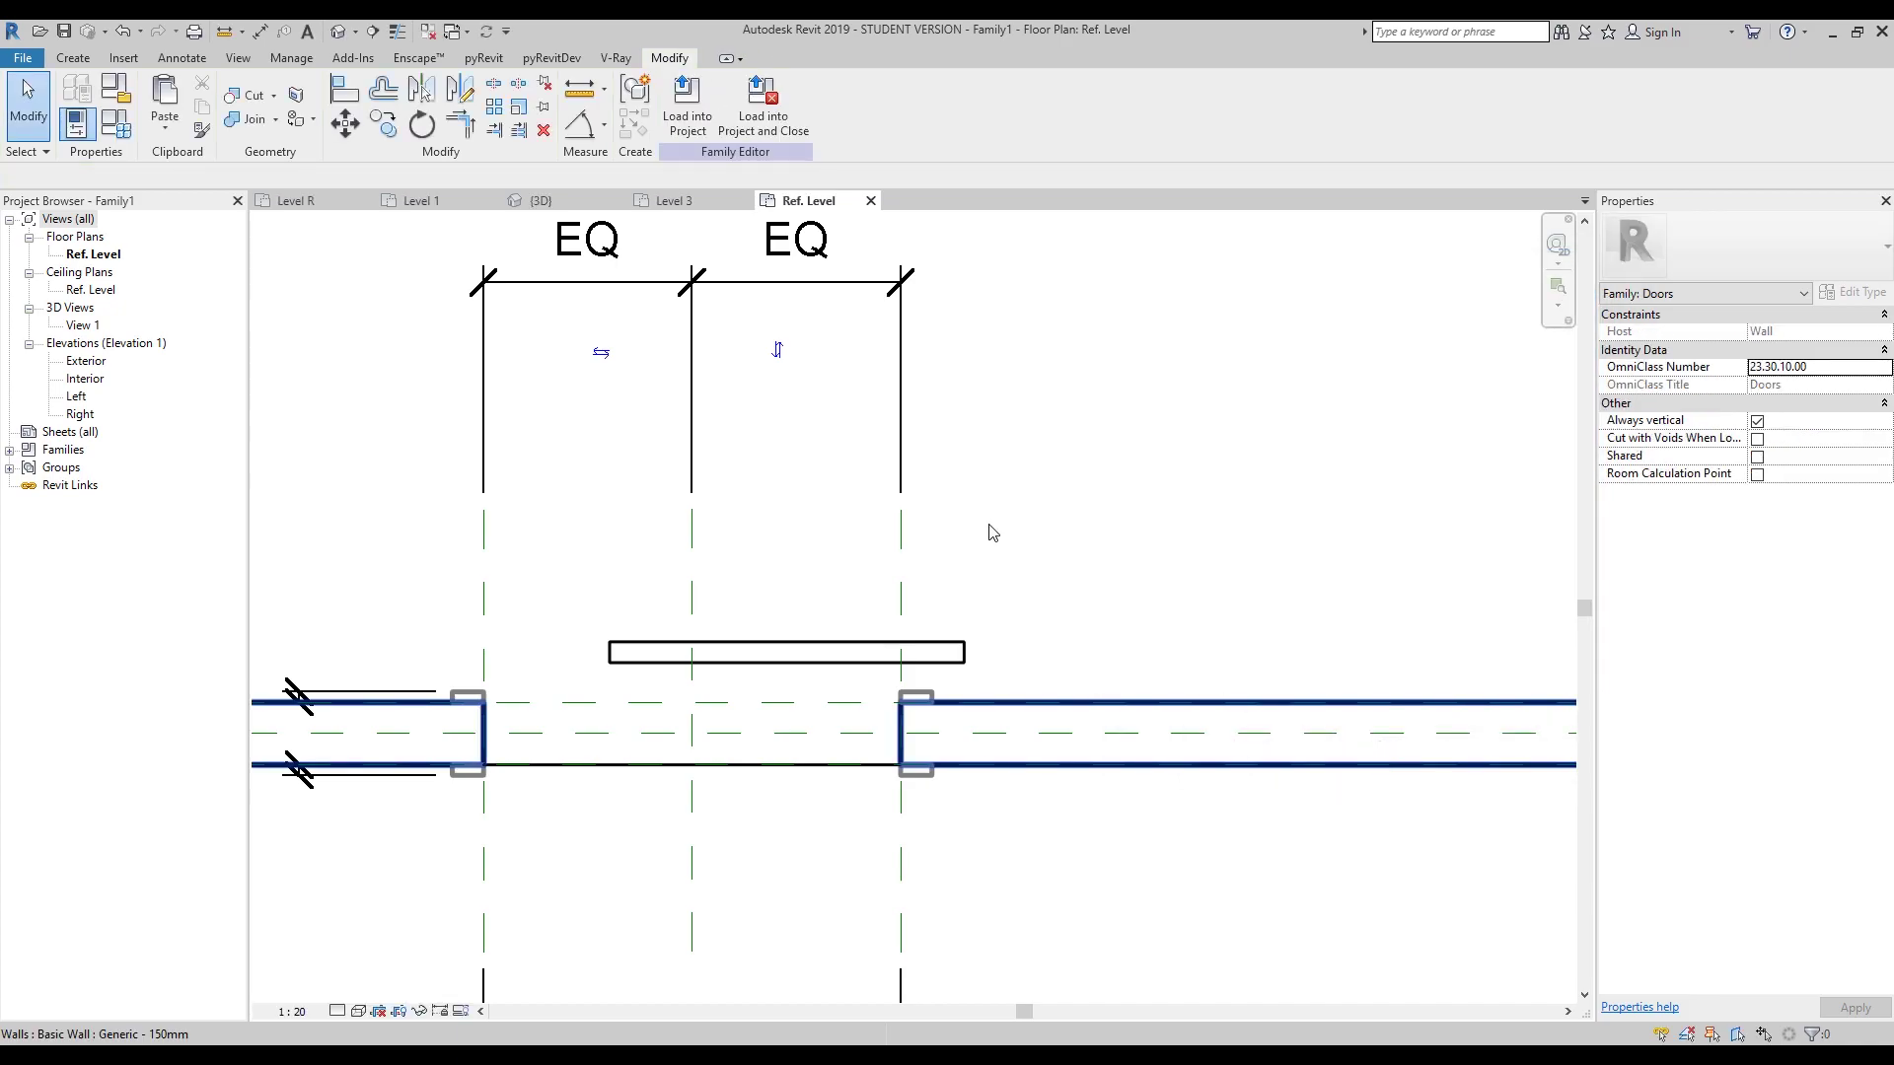
Show the door family in the default 3D view with thin lines and a view scale of 1:5.
left_click(260, 32)
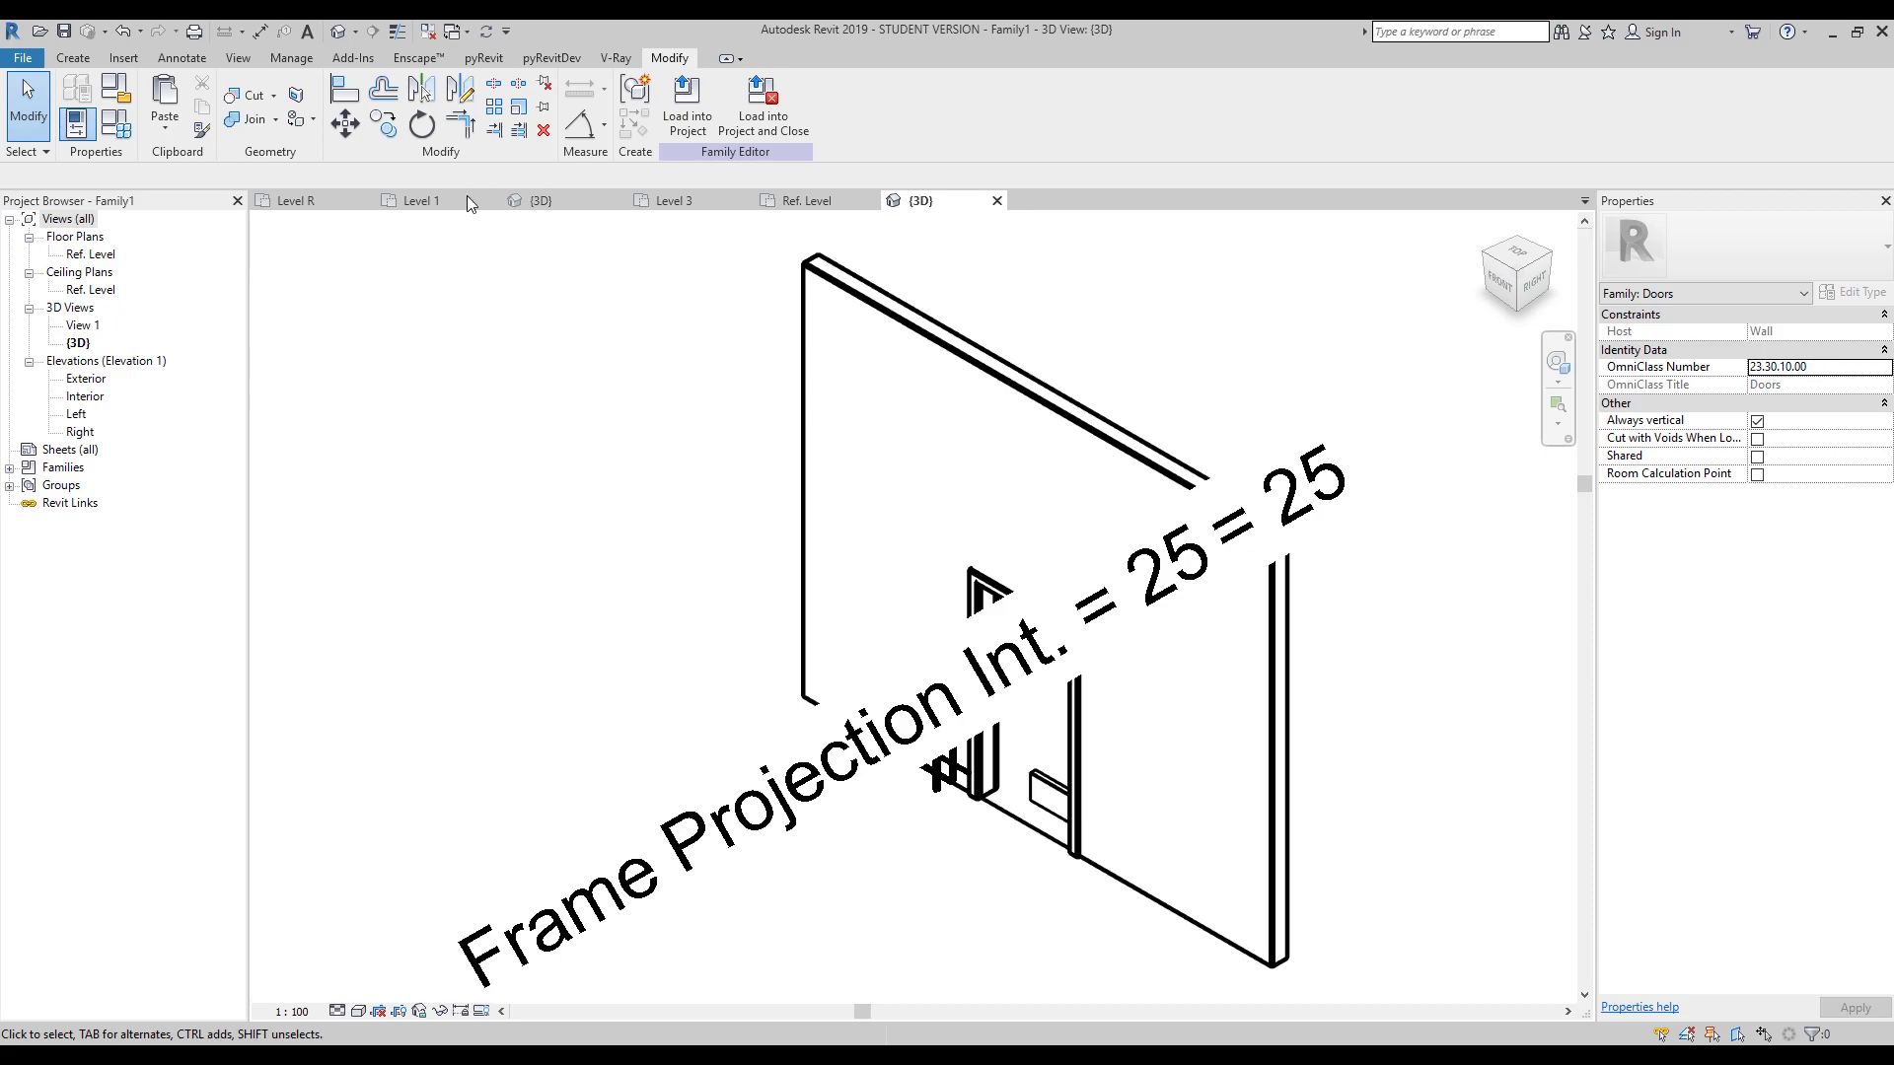
left_click(397, 31)
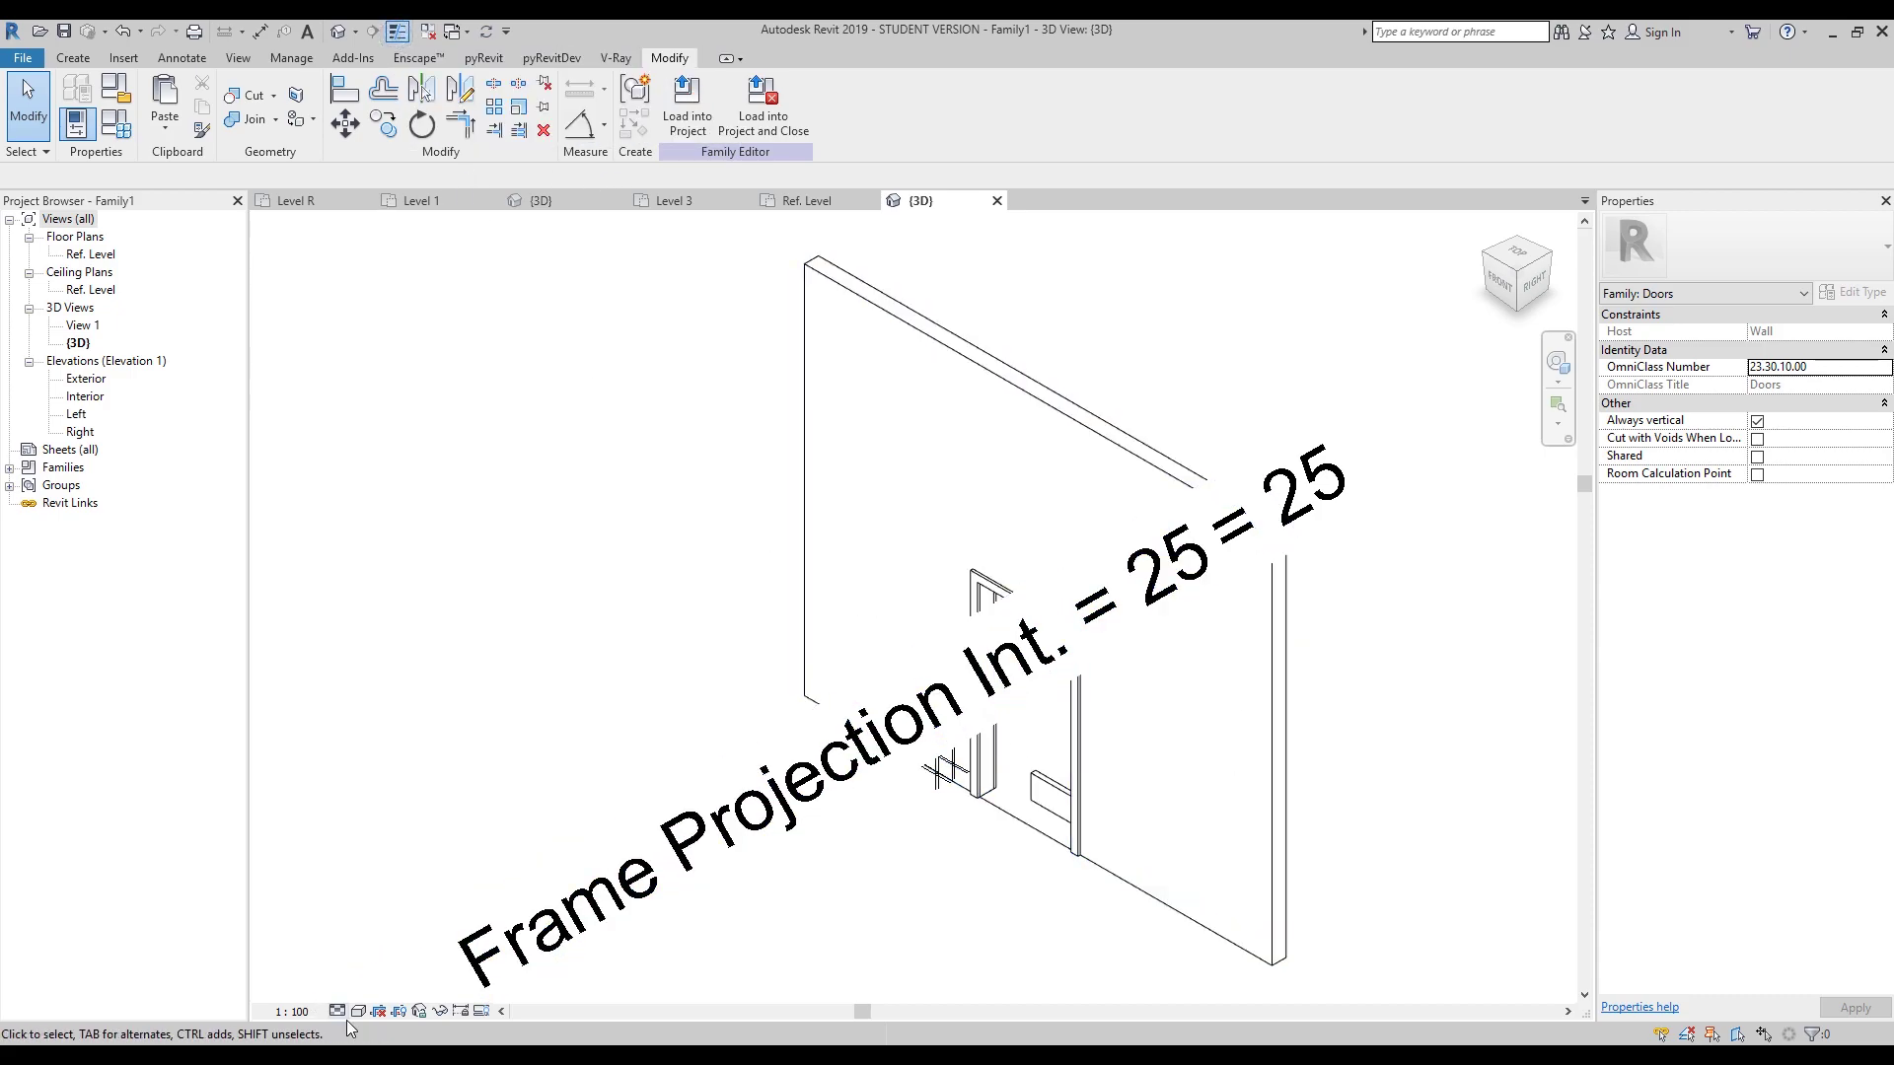
left_click(292, 1011)
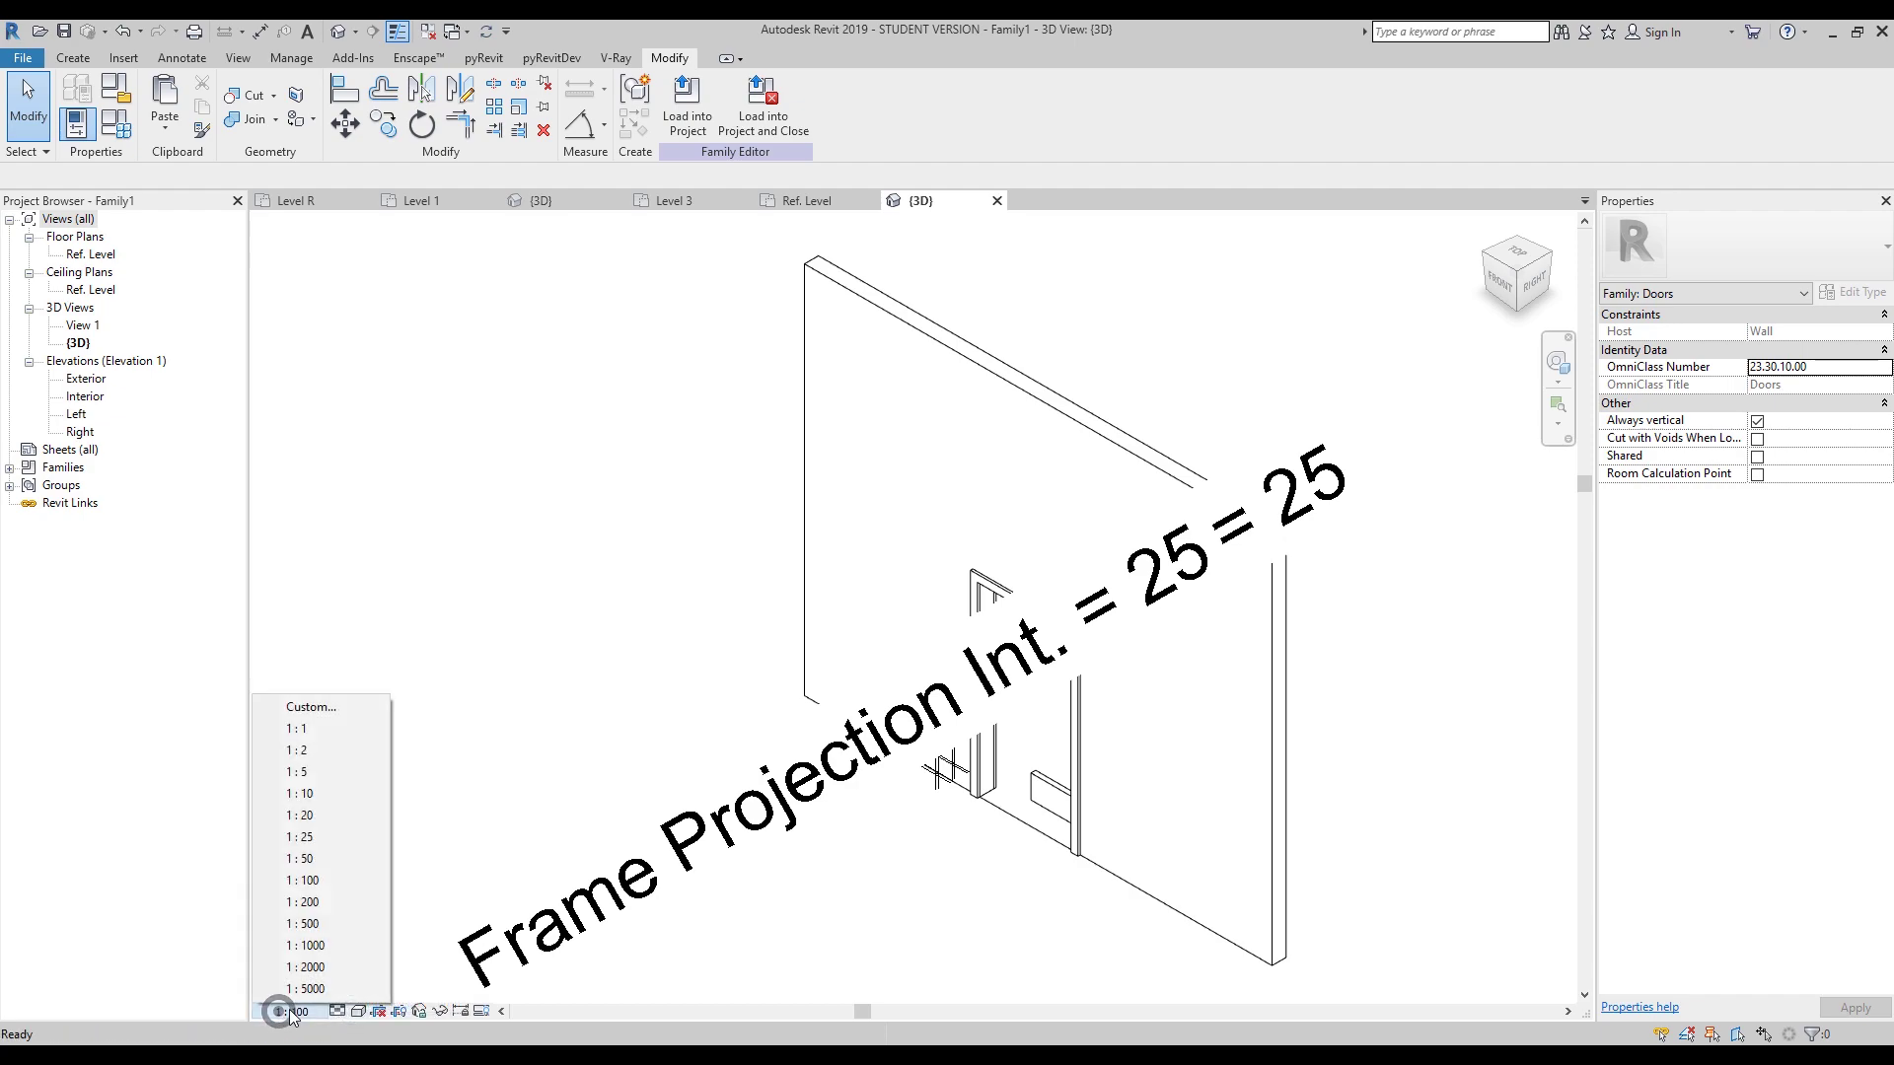
left_click(295, 771)
mouse_move(304, 774)
middle_mouse_down("shift")
mouse_move(427, 782)
mouse_move(534, 687)
mouse_move(841, 601)
mouse_move(887, 476)
mouse_move(996, 458)
middle_mouse_up("shift")
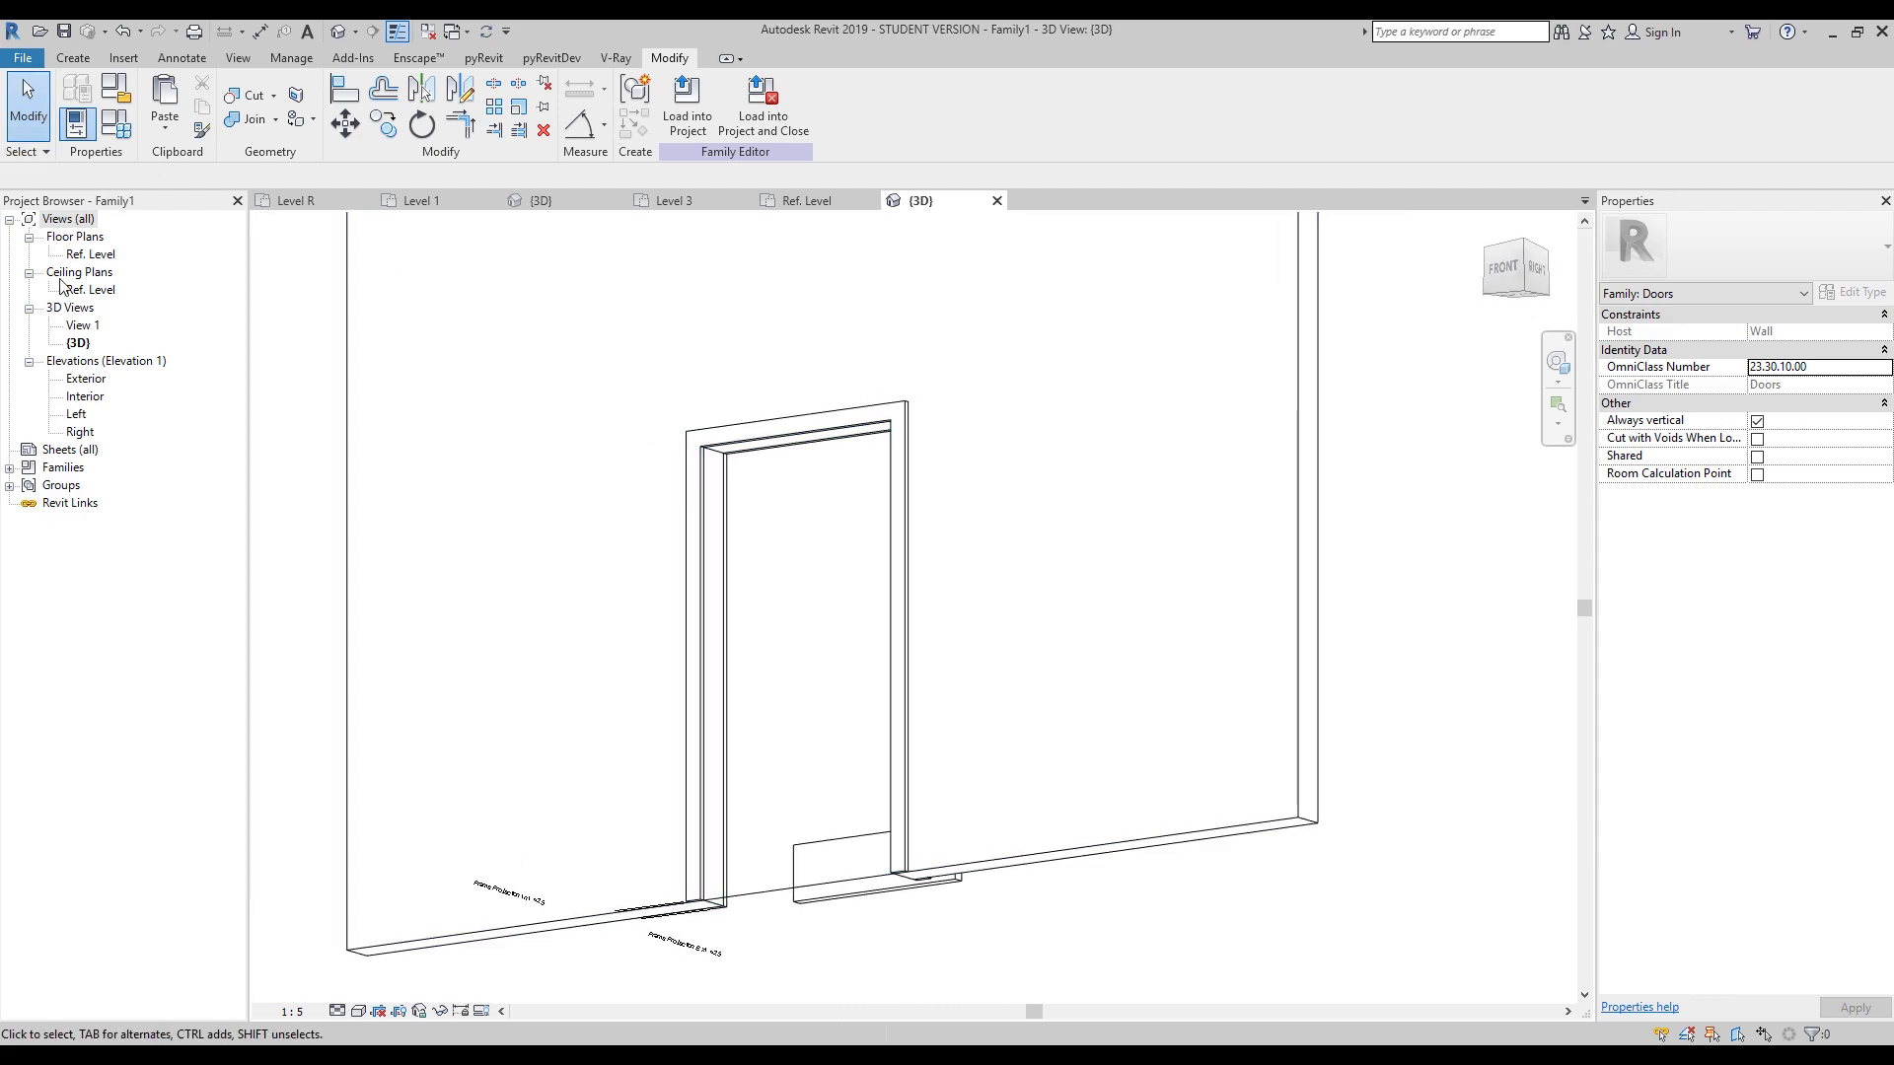
In the Exterior elevation, drive H_Door_Panel with the formula Height in the family types.
double_click(83, 380)
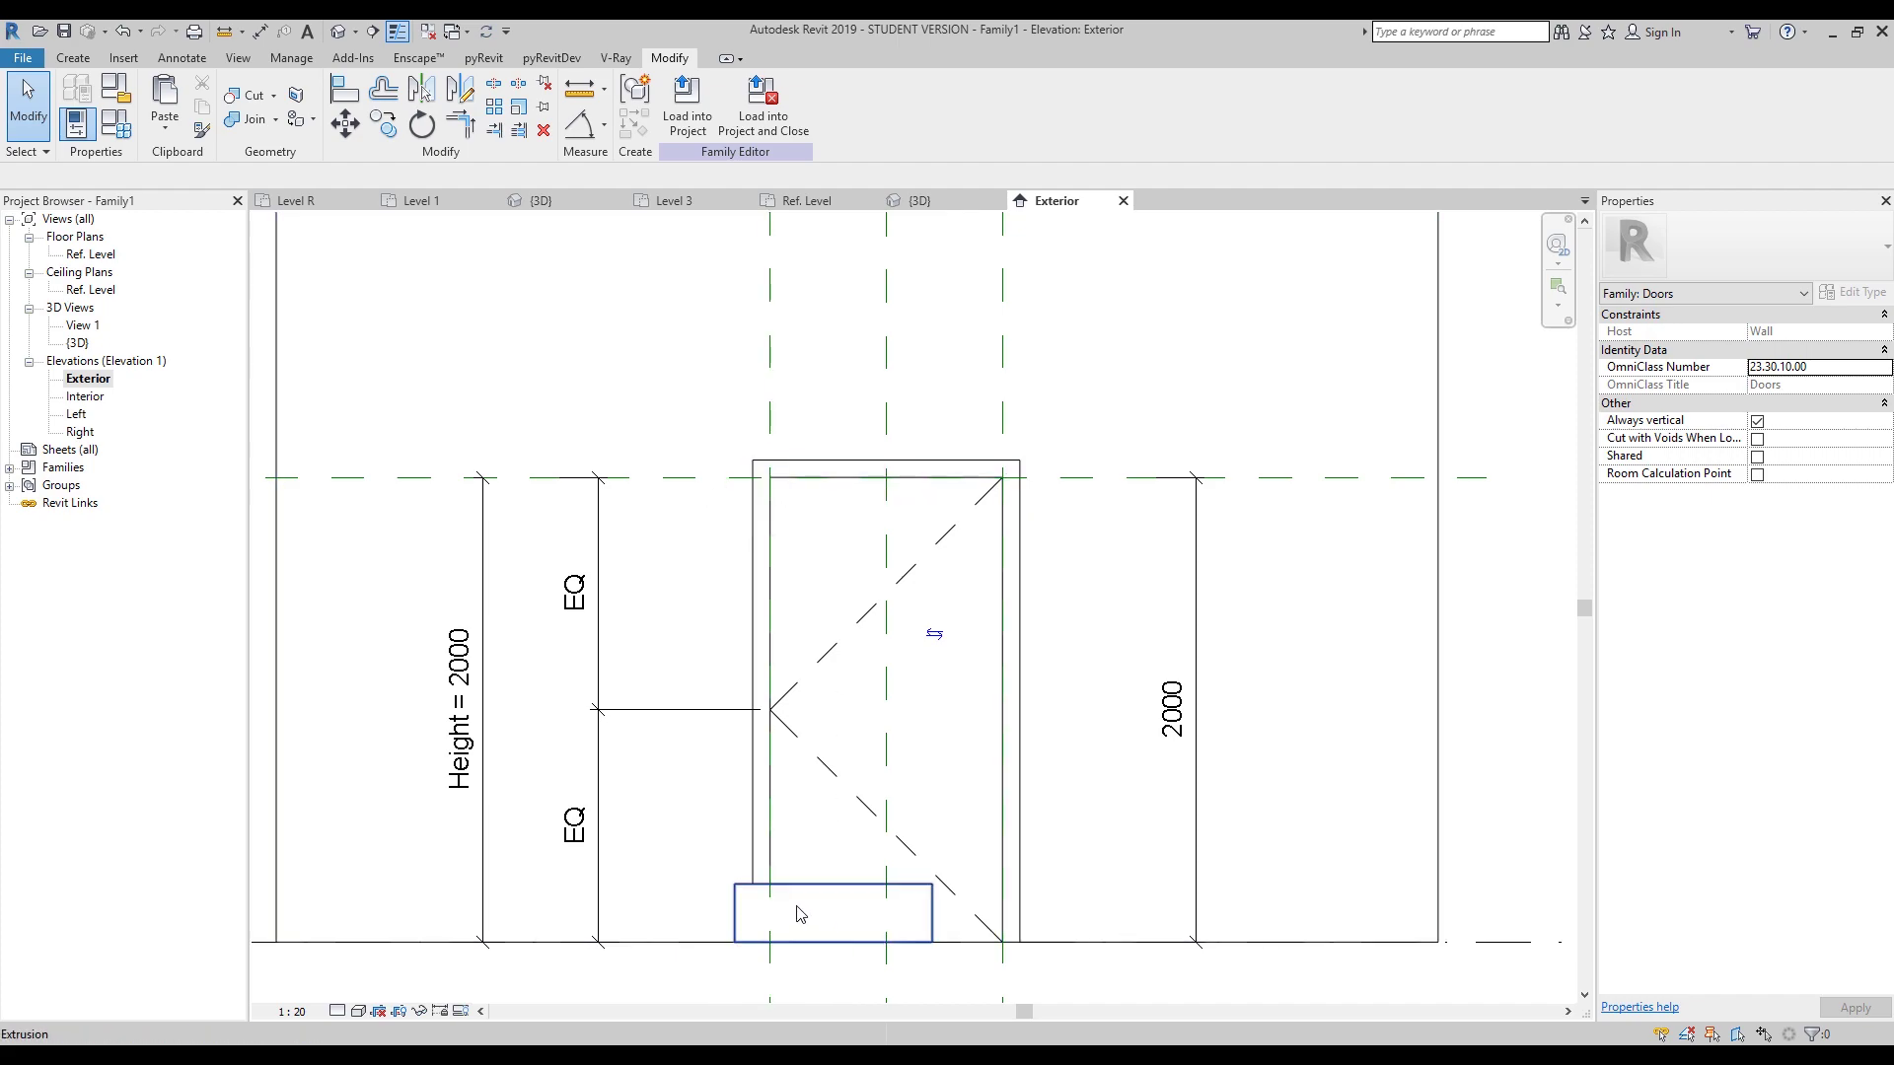
left_click(116, 123)
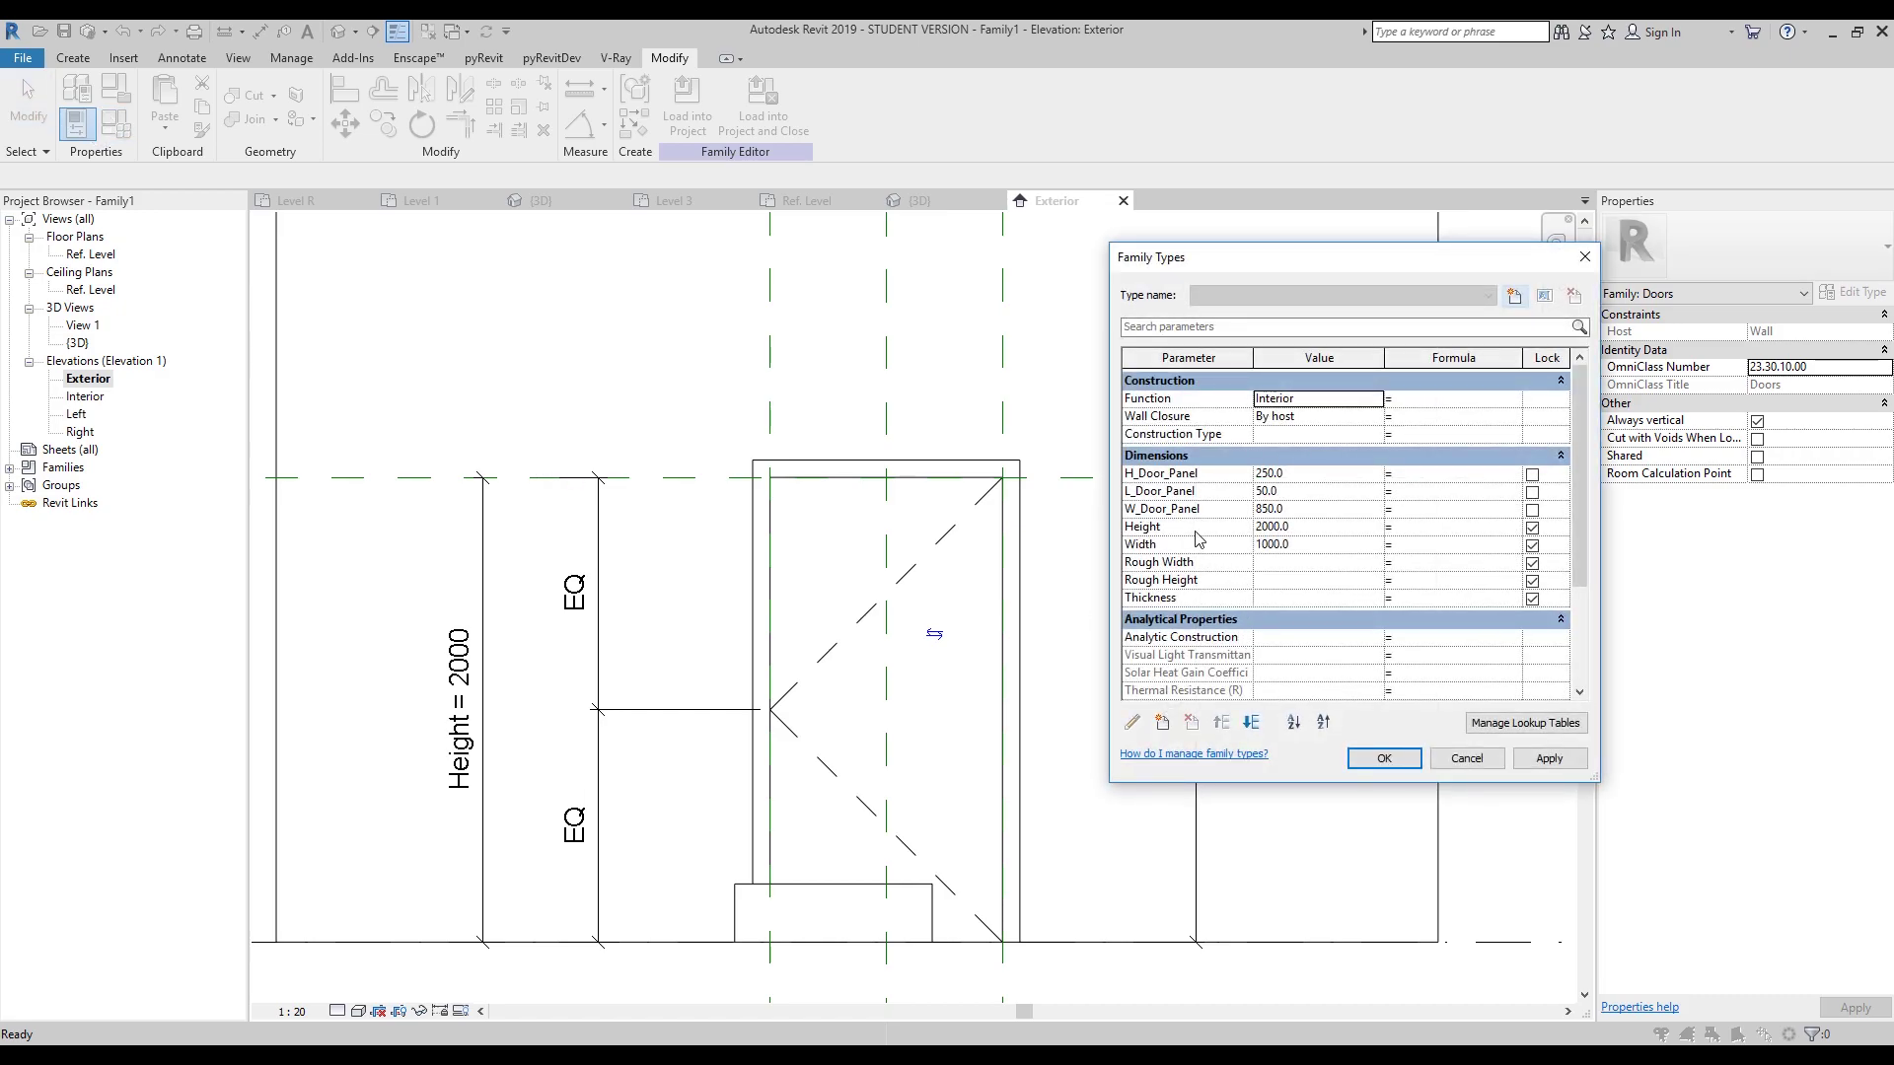
left_click(1198, 528)
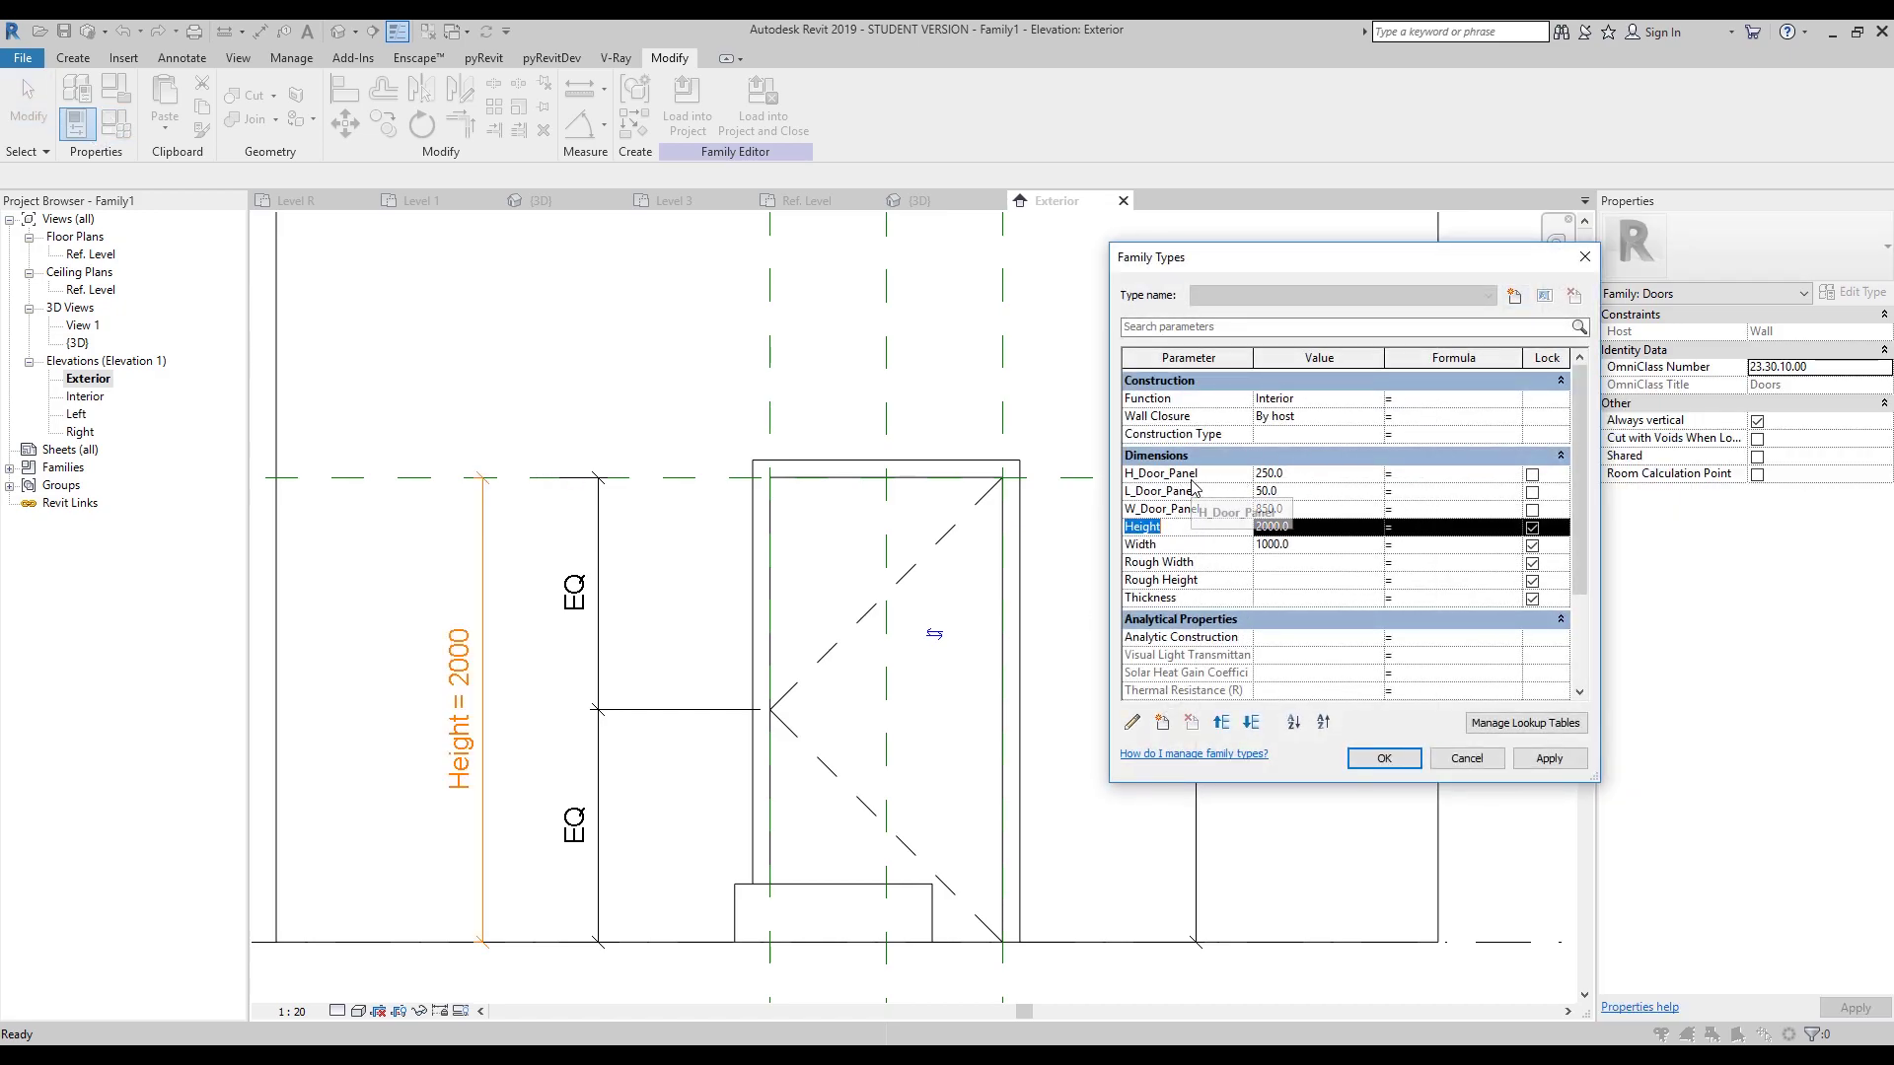
left_click(1406, 473)
type("Height")
left_click(1322, 491)
left_click(1380, 759)
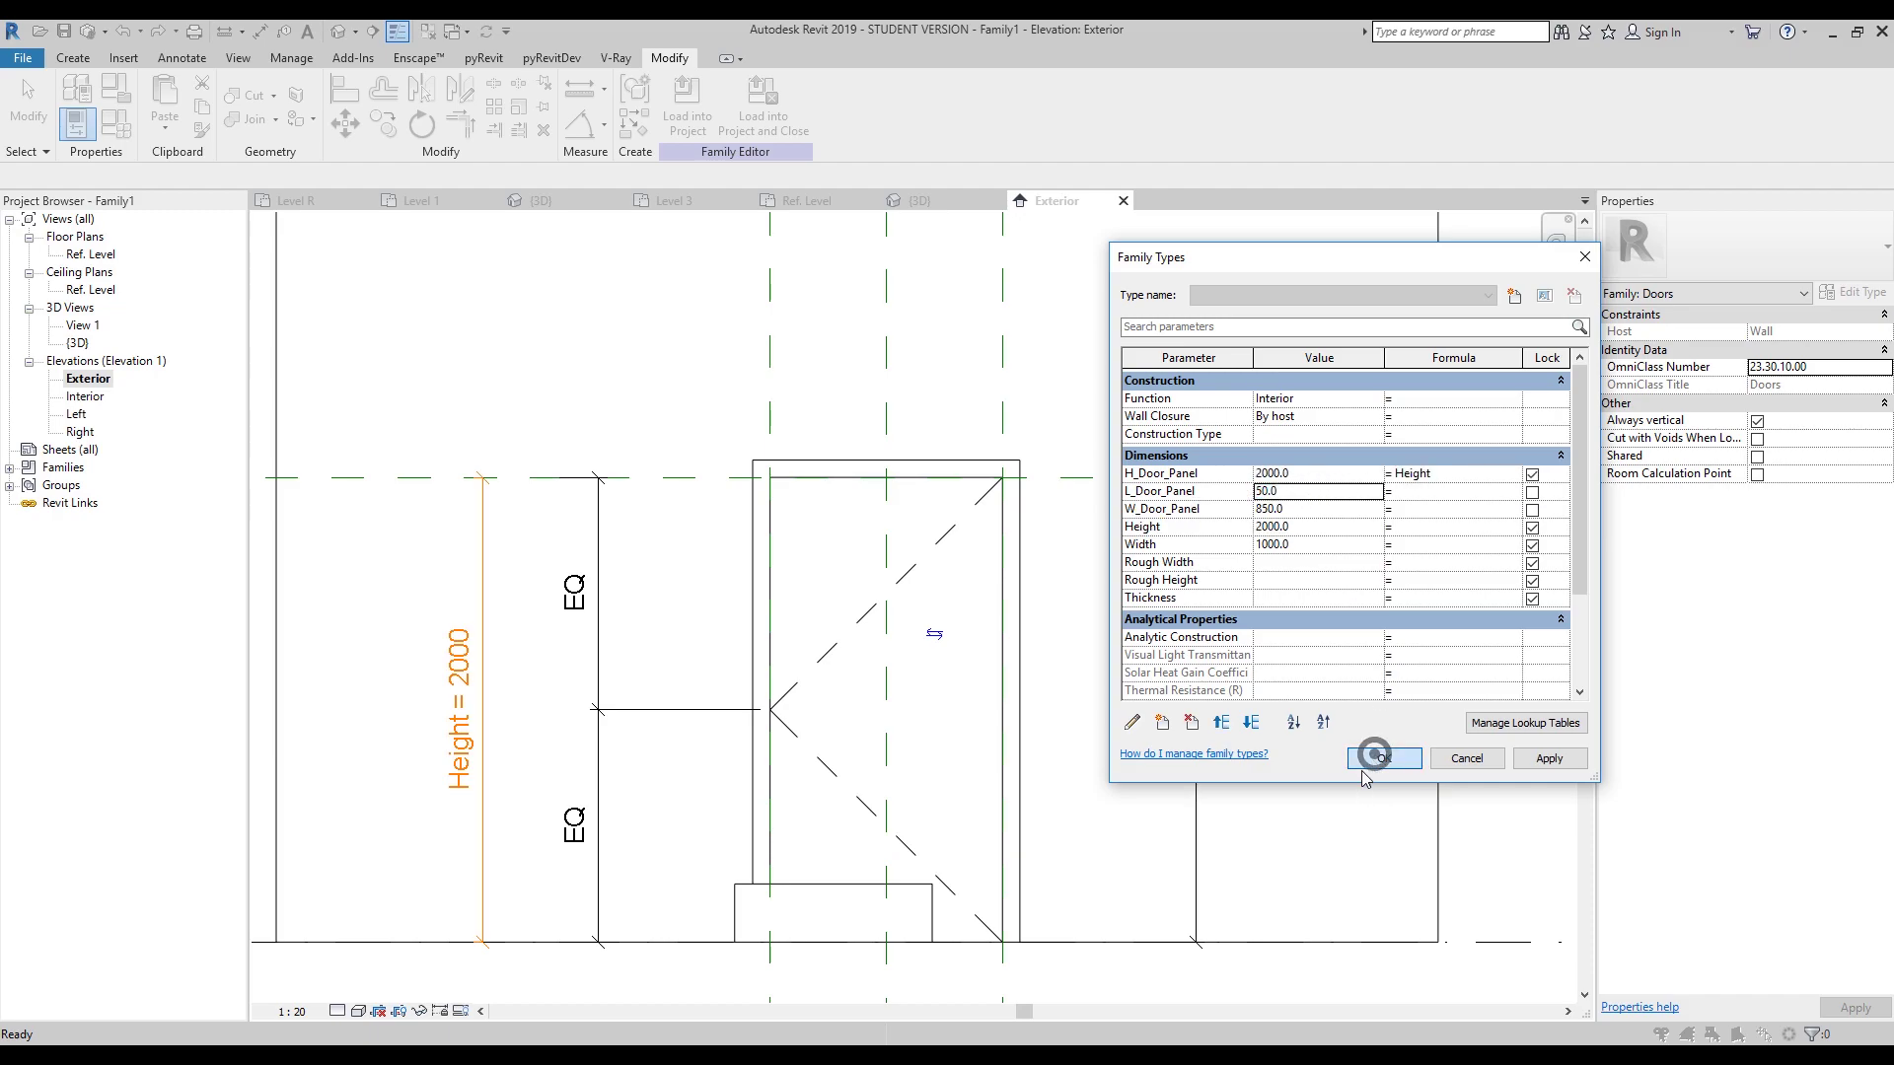
middle_click_drag(1124, 608, 1157, 628)
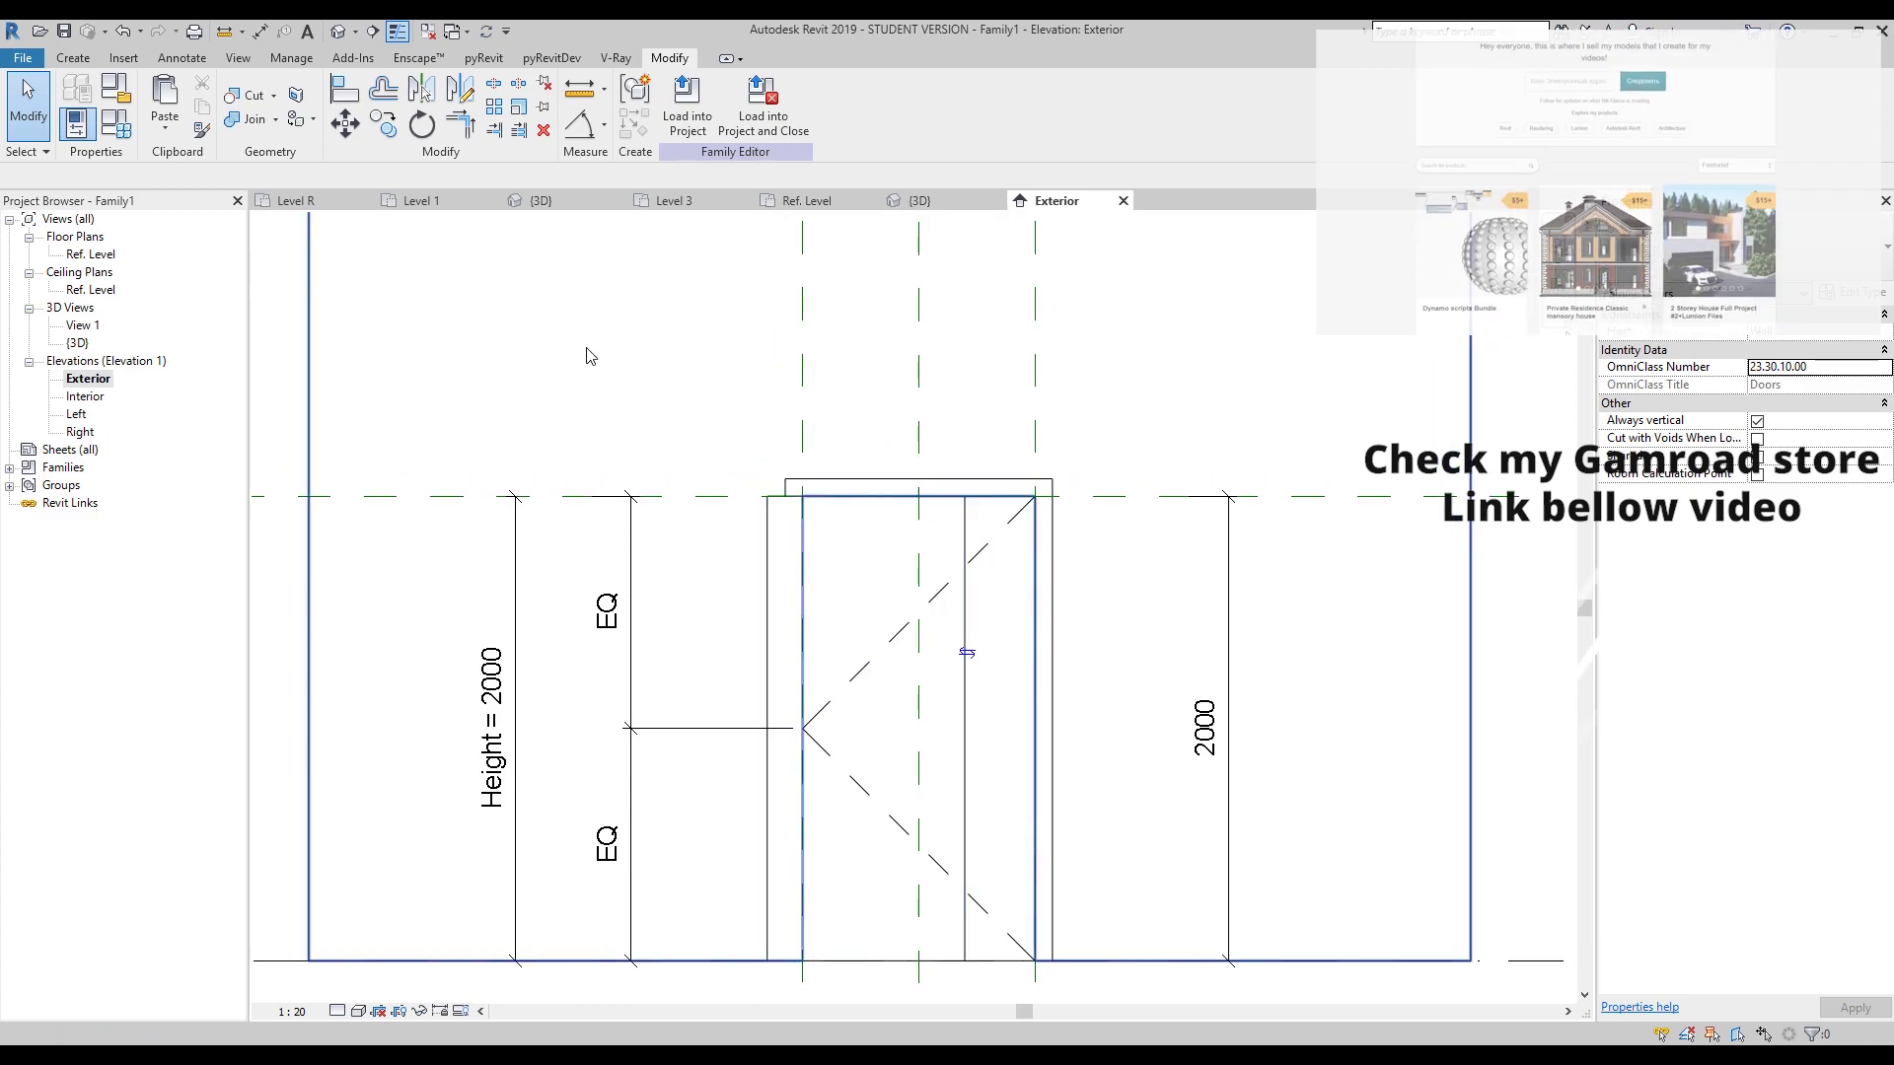
Close the inactive views and open the Ref. Level floor plan at the door panel.
left_click(397, 31)
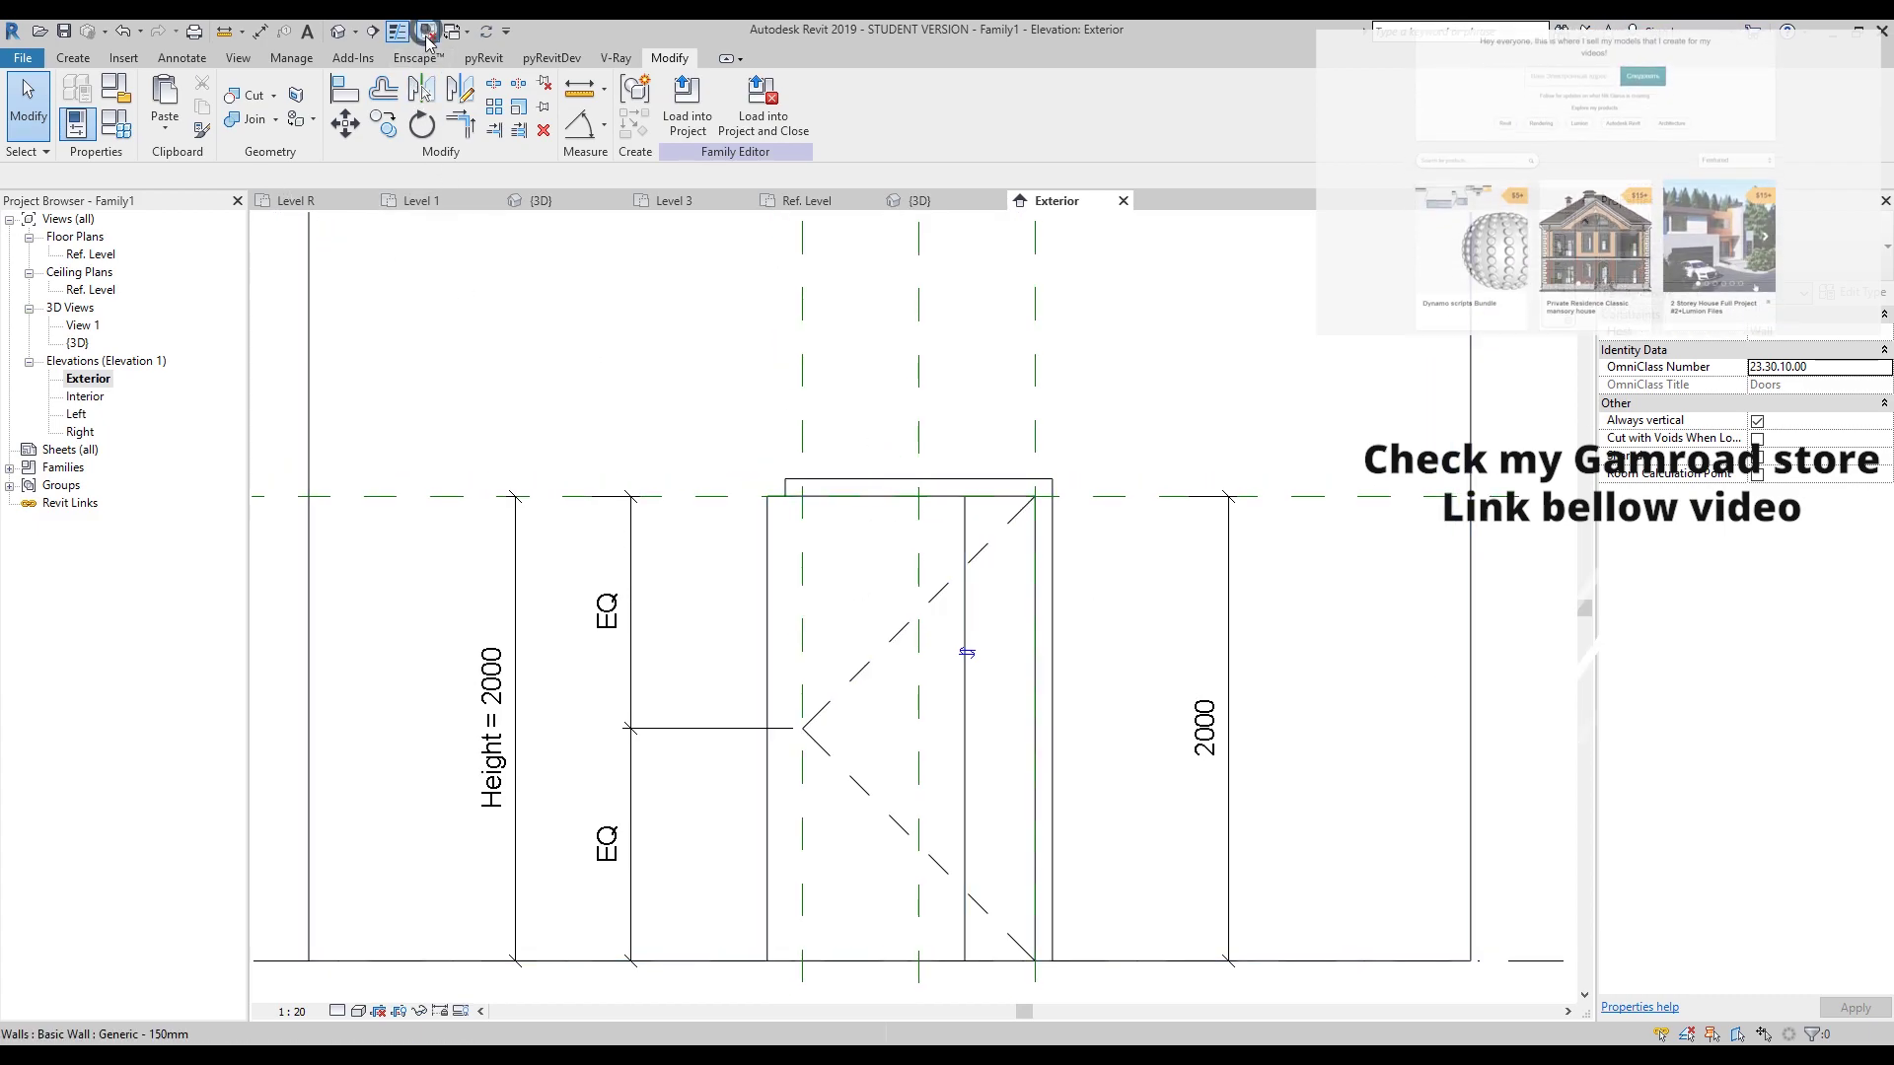
double_click(91, 254)
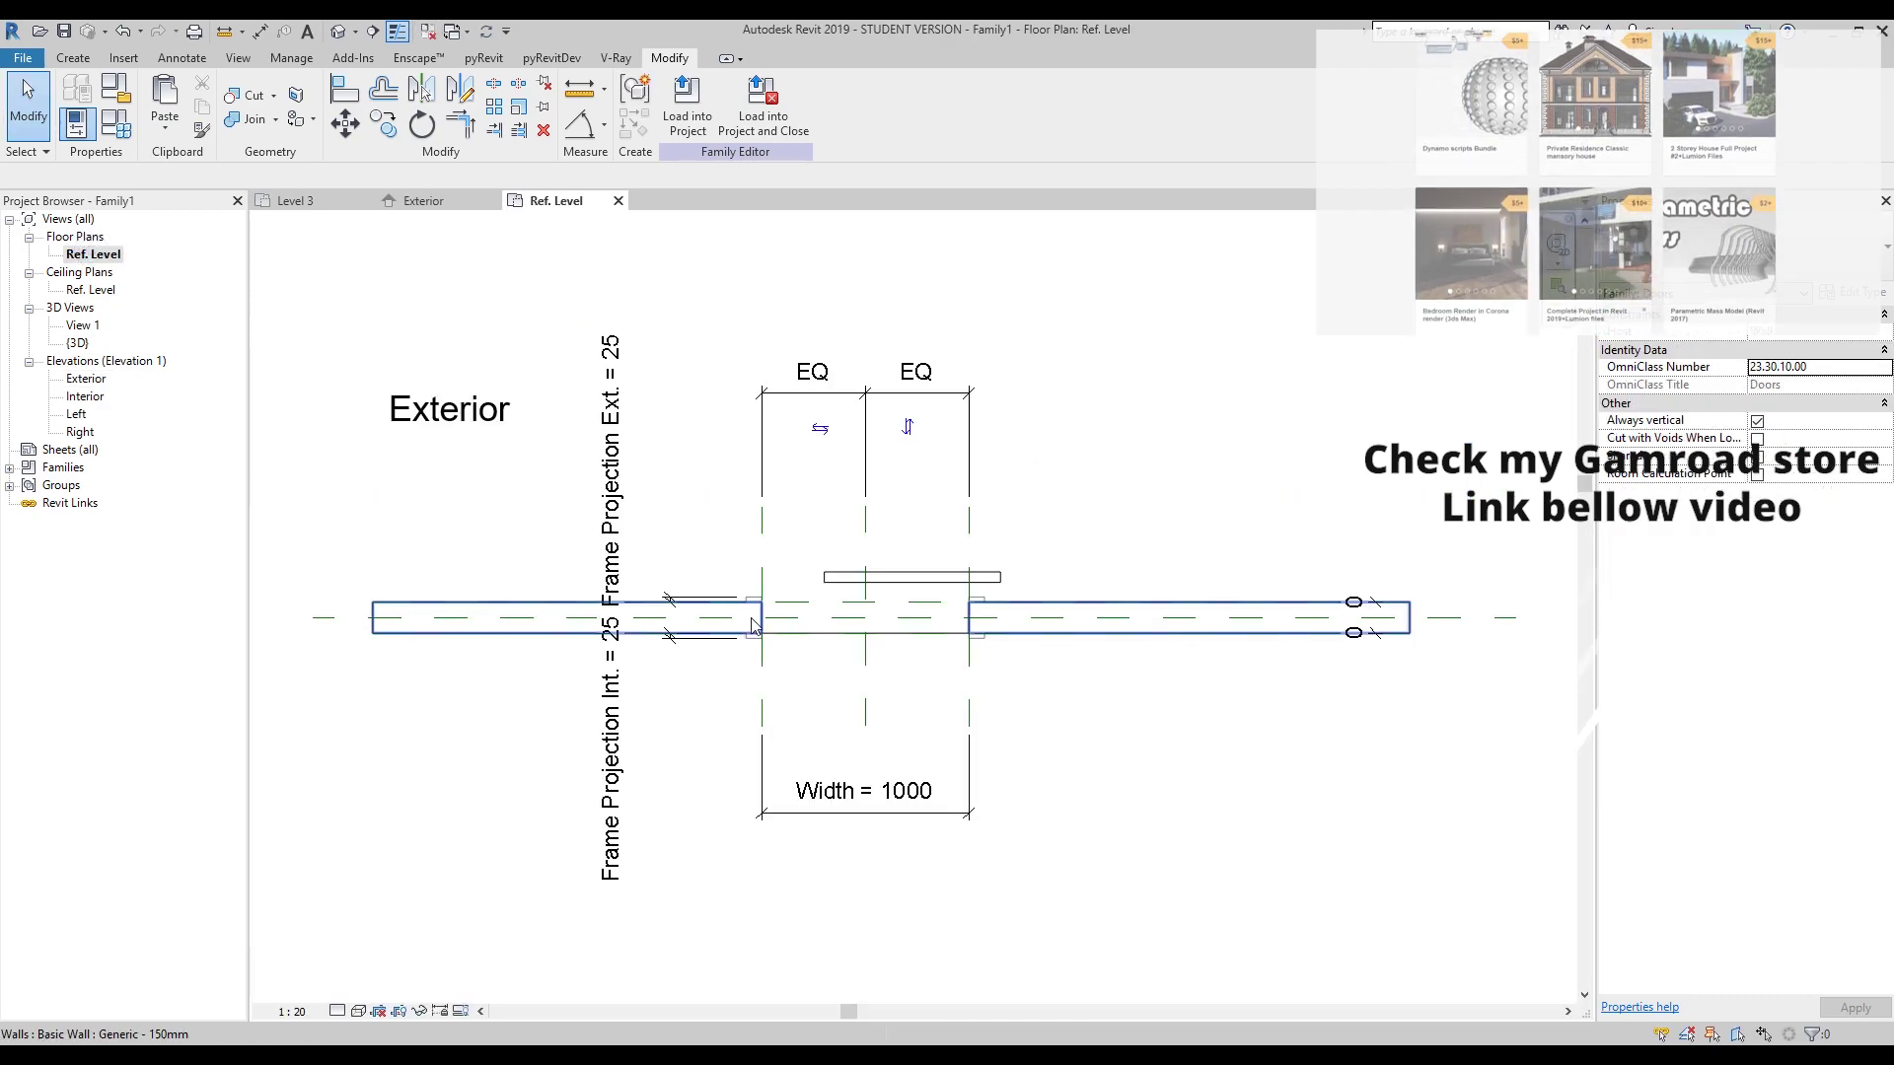
scroll(854, 583, "up", 5)
middle_click_drag(855, 583, 817, 600)
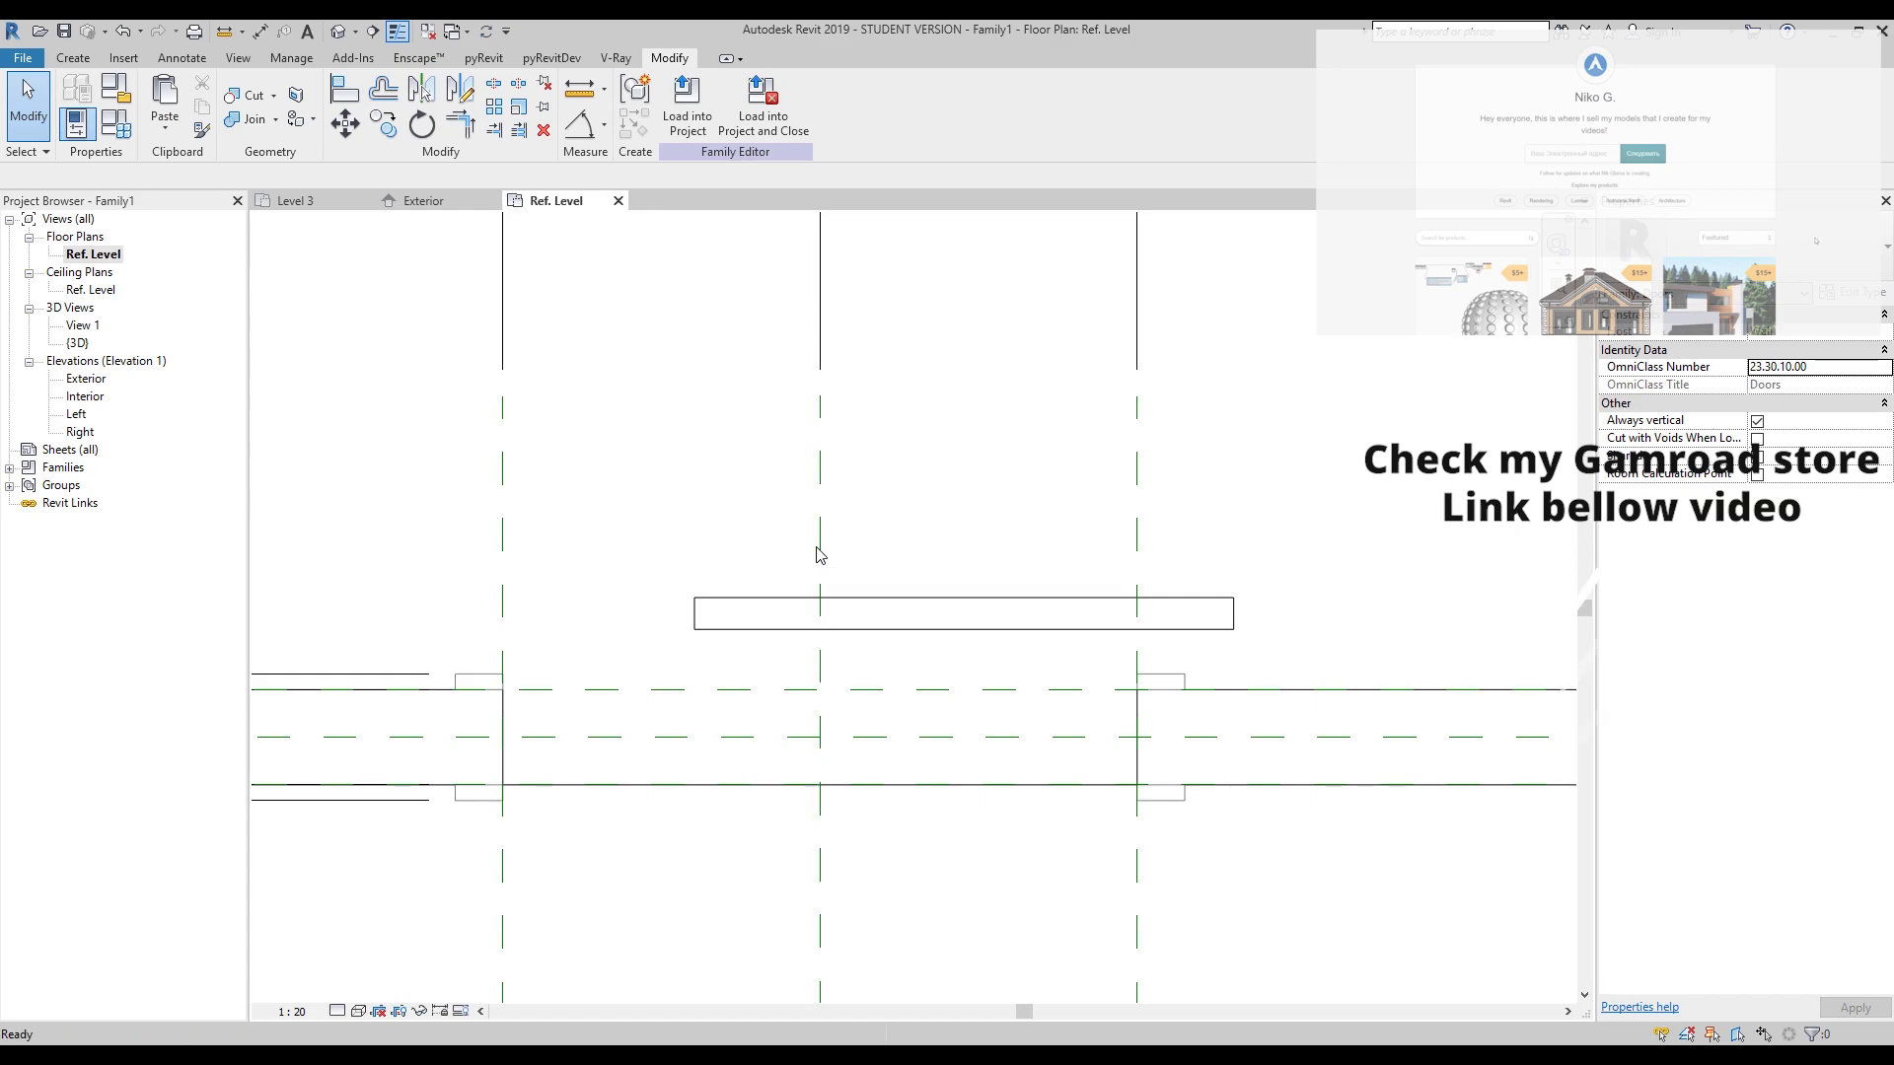
key("d")
key("i")
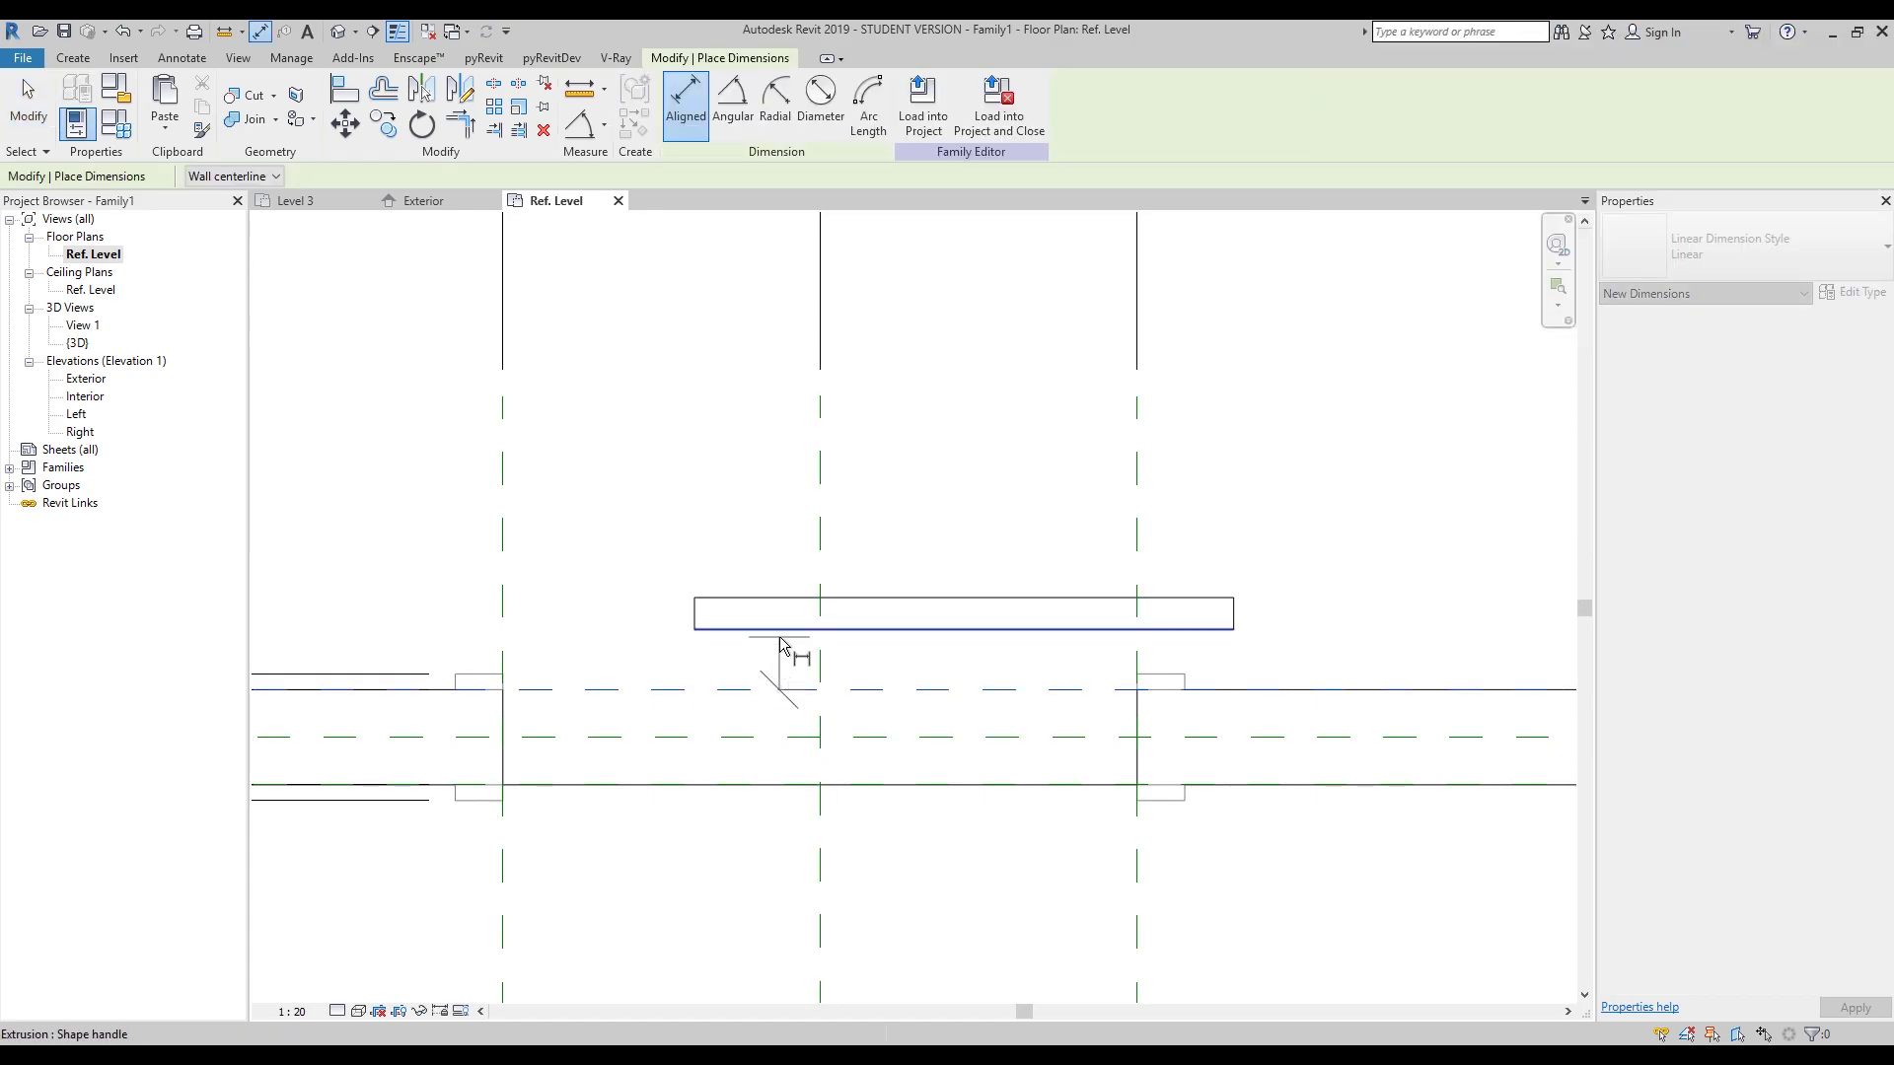
middle_click_drag(828, 665, 706, 631)
key("Escape")
key("Escape")
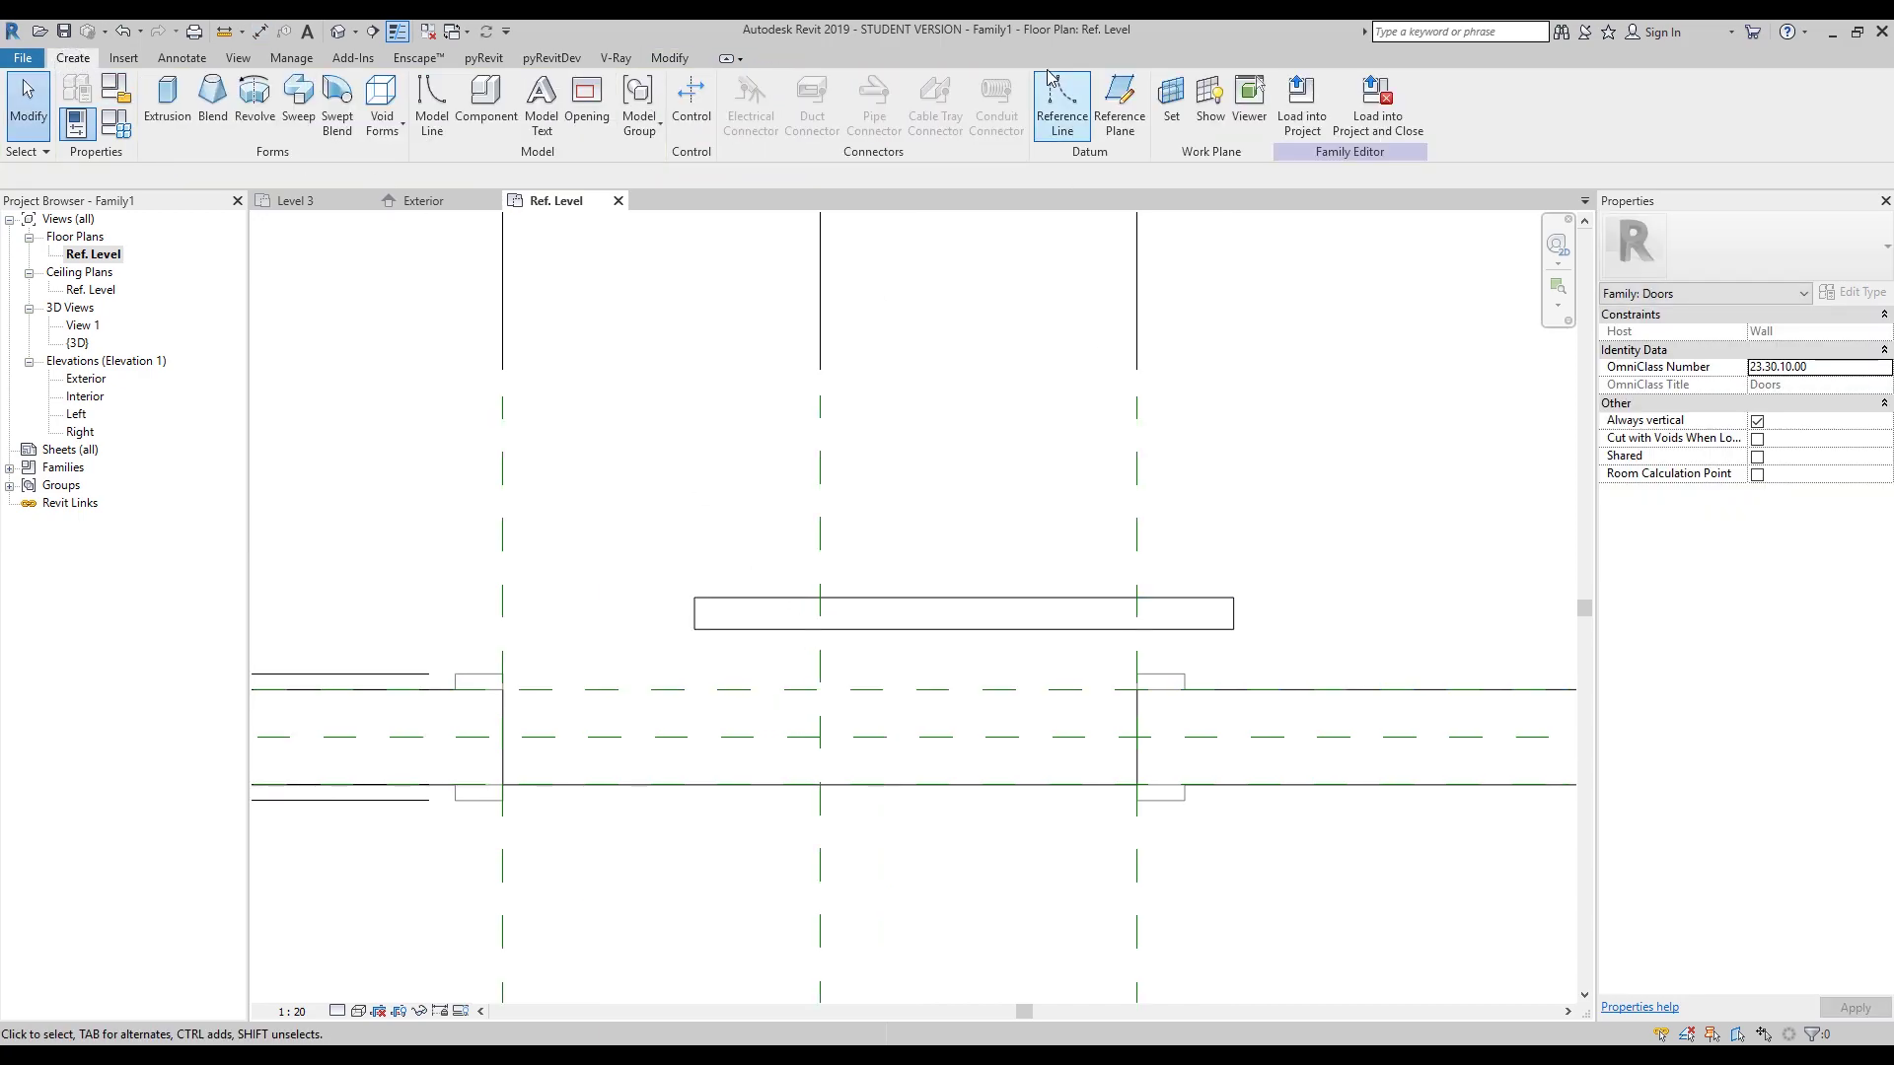
left_click(1061, 99)
key("Escape")
key("Escape")
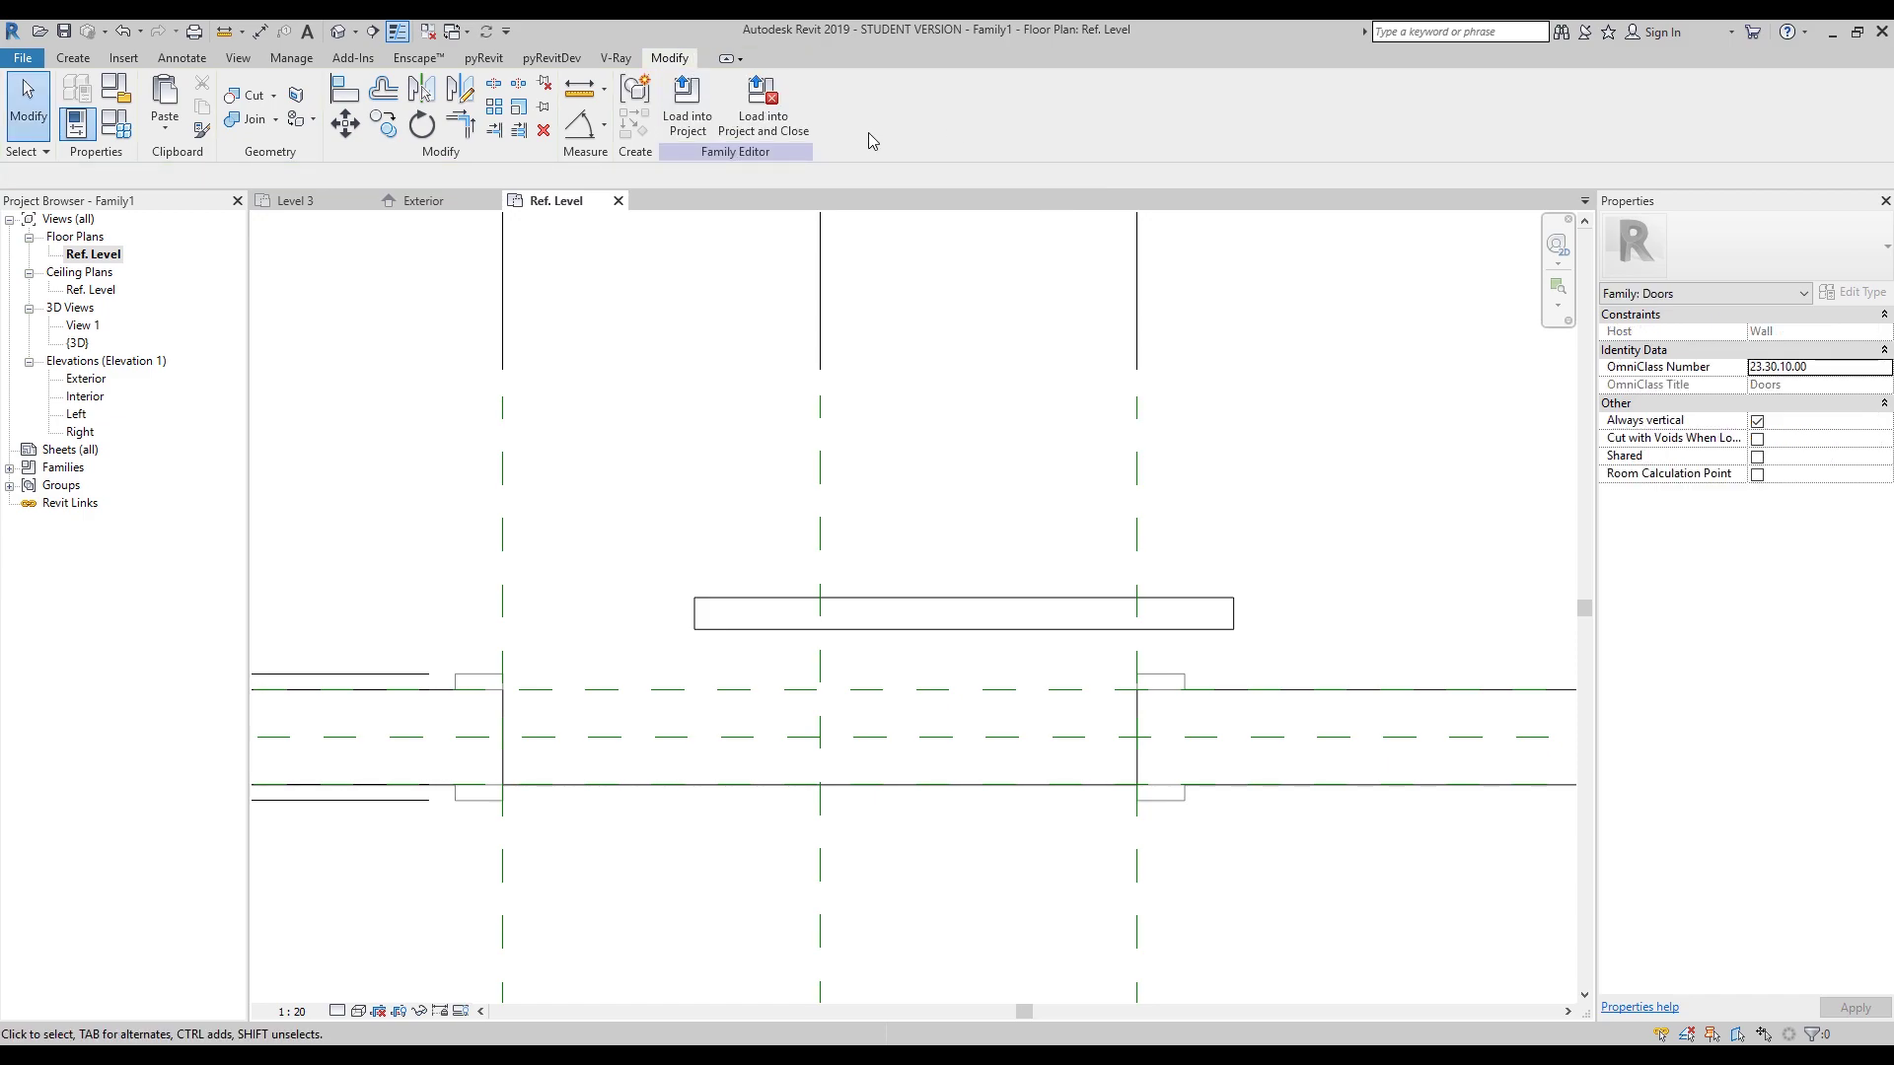
Draw a horizontal reference plane between the door panel and the wall, about 20 mm below the panel's lower edge.
left_click(73, 58)
left_click(1134, 99)
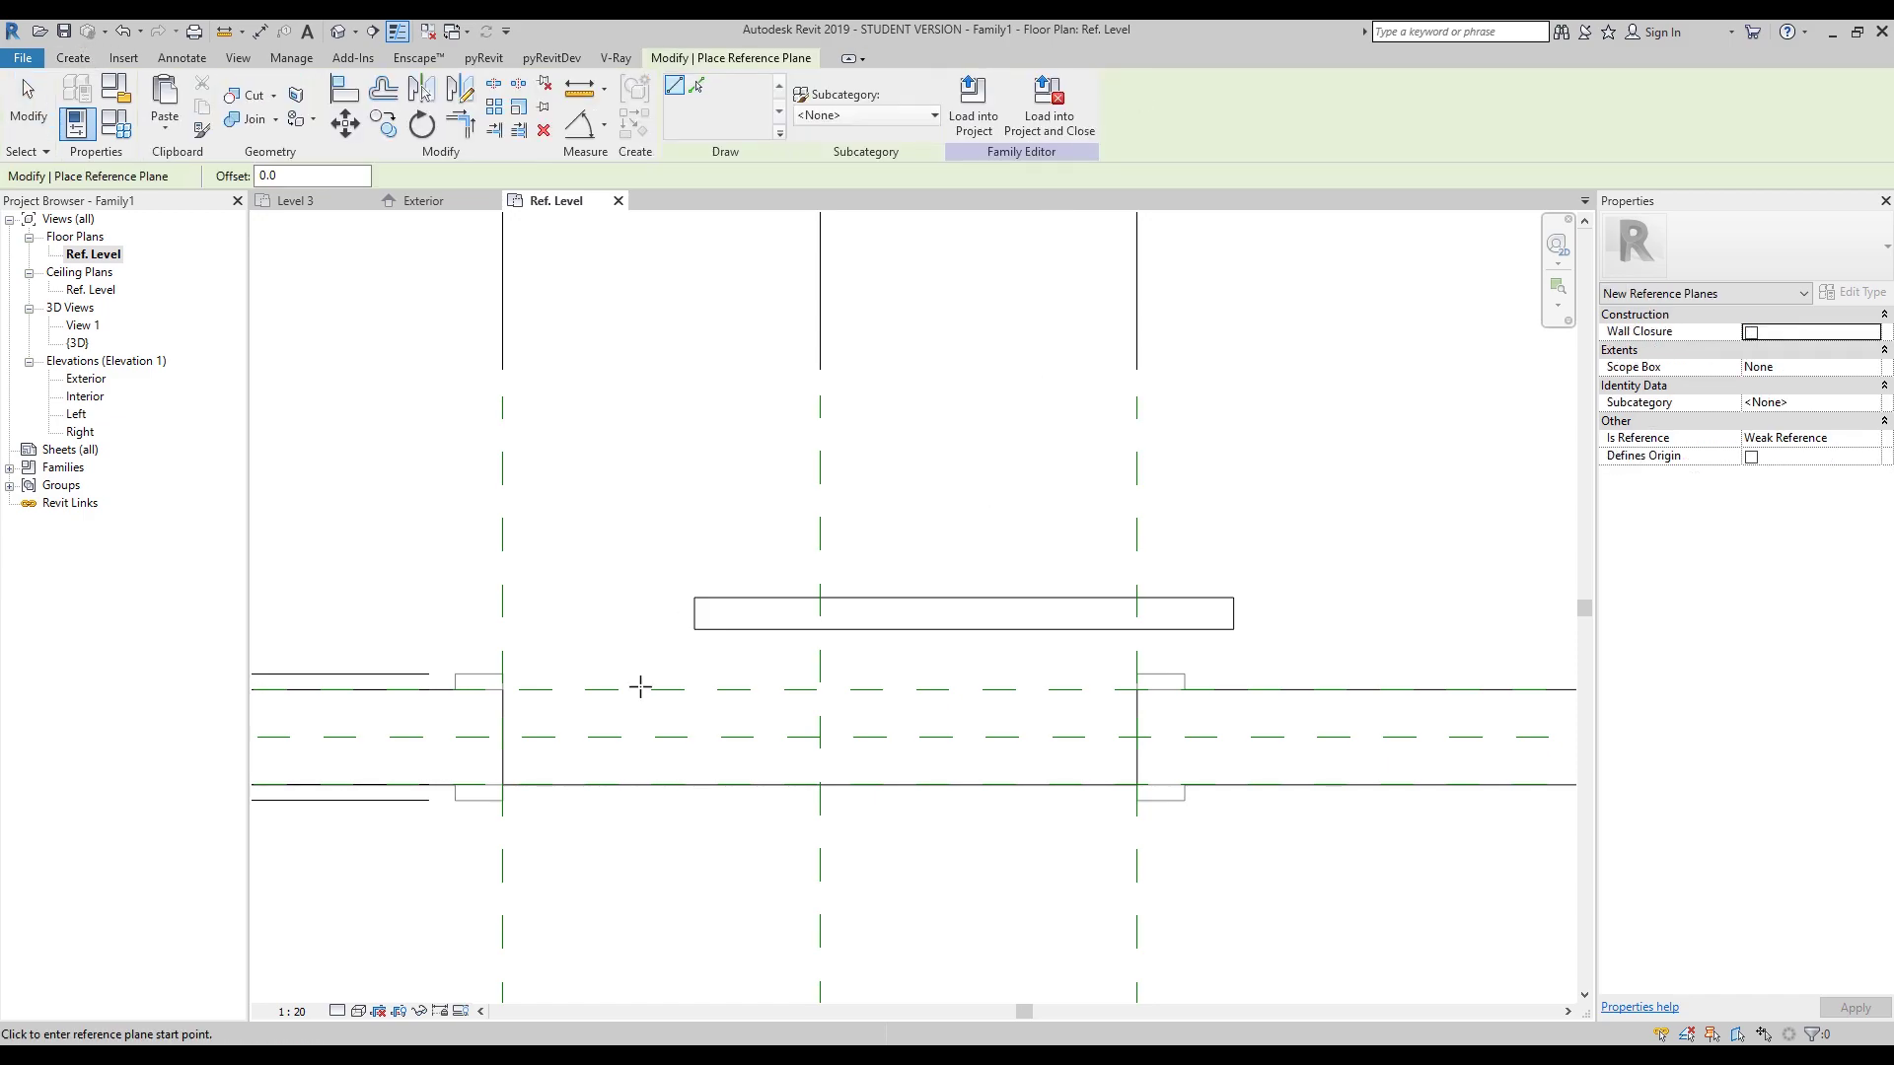
left_click(605, 641)
left_click(1392, 641)
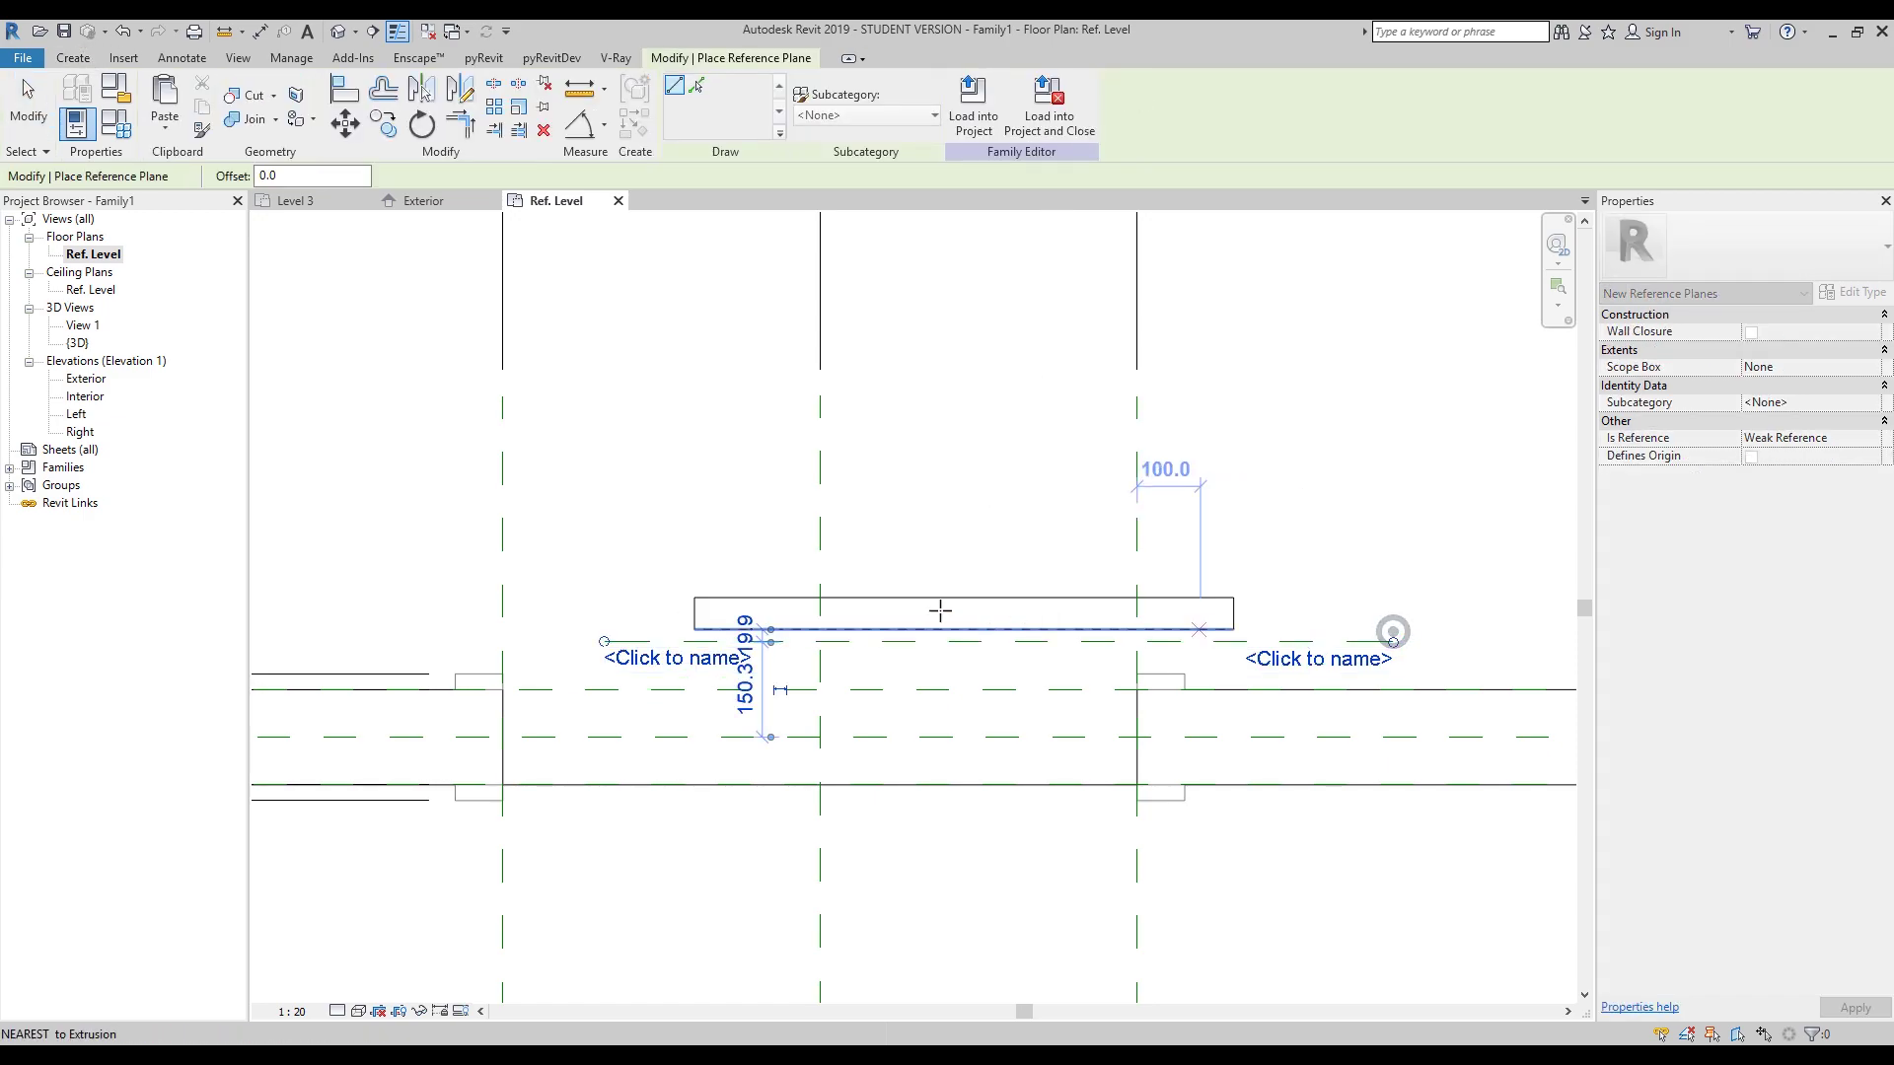
key("Escape")
key("Escape")
Align the door panel's lower edge to the new reference plane and lock the alignment.
scroll(741, 619, "up", 2)
key("a")
key("l")
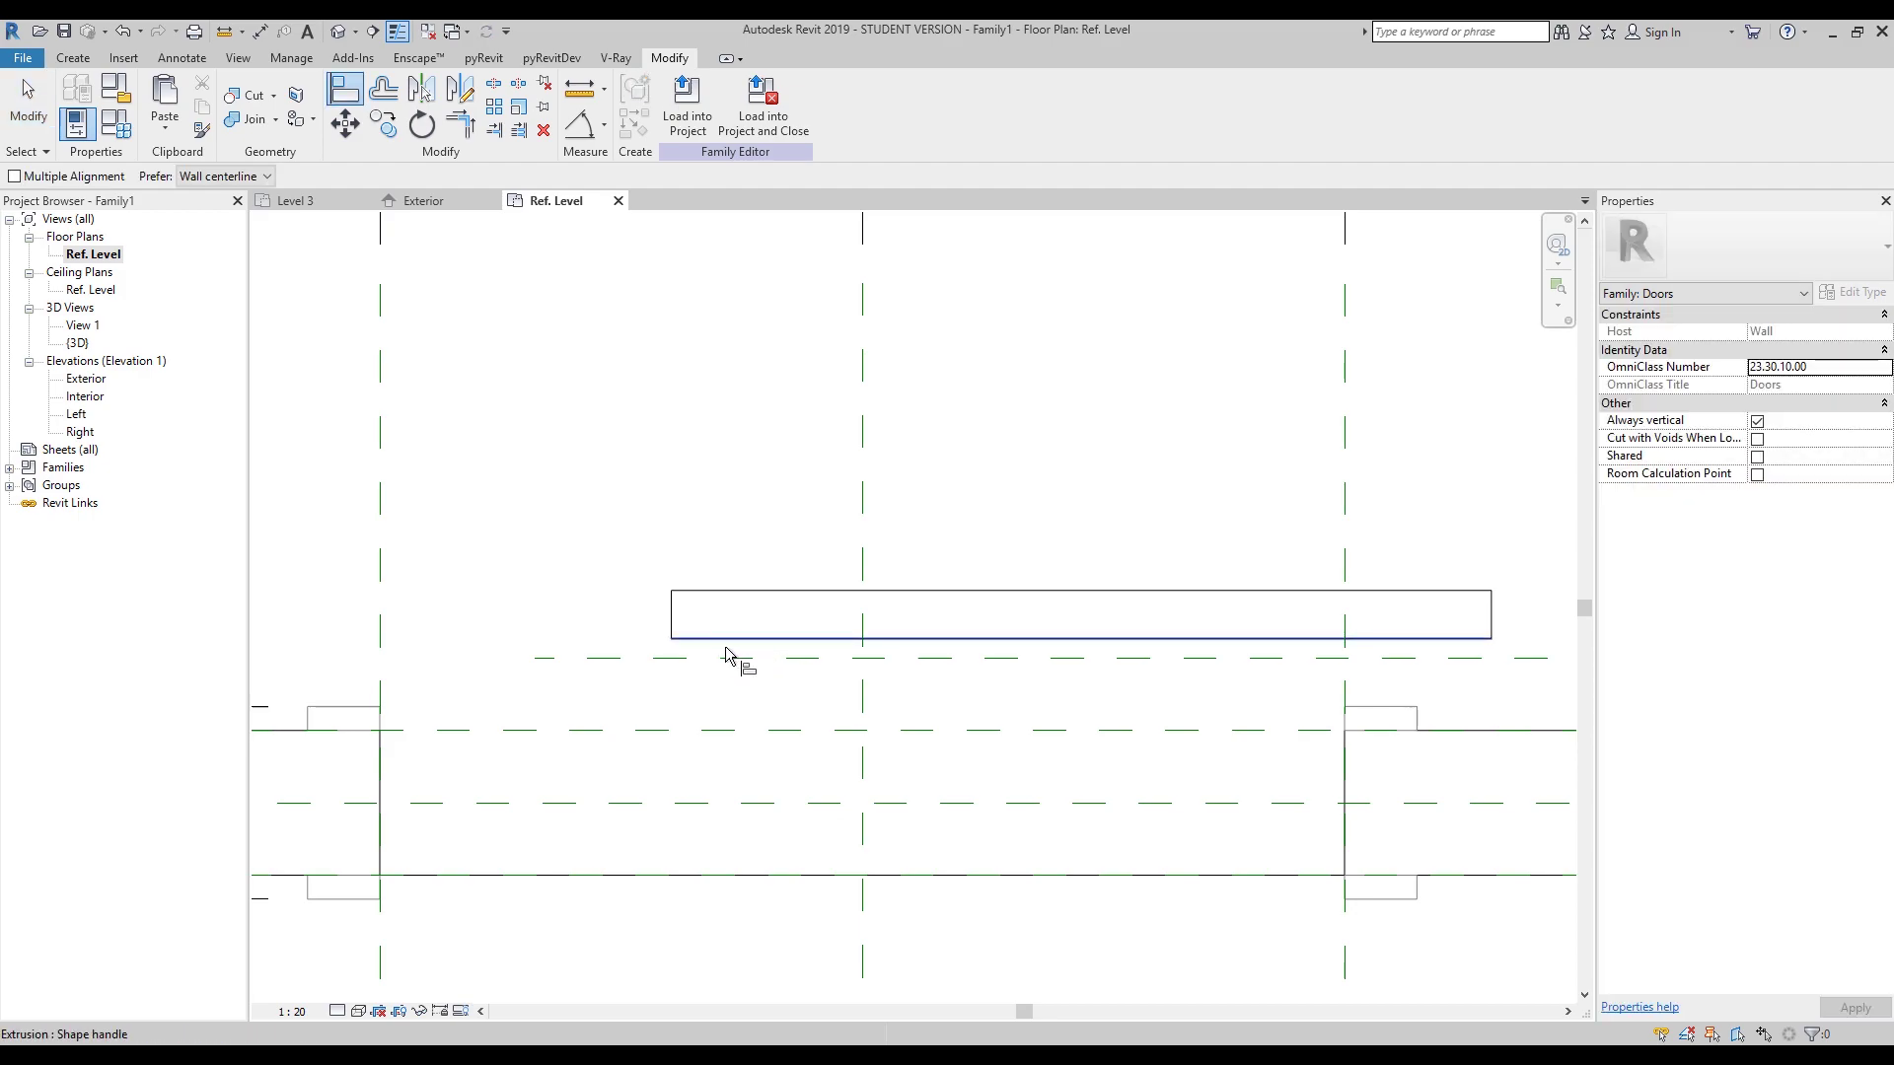
left_click(723, 657)
left_click(723, 638)
left_click(1020, 693)
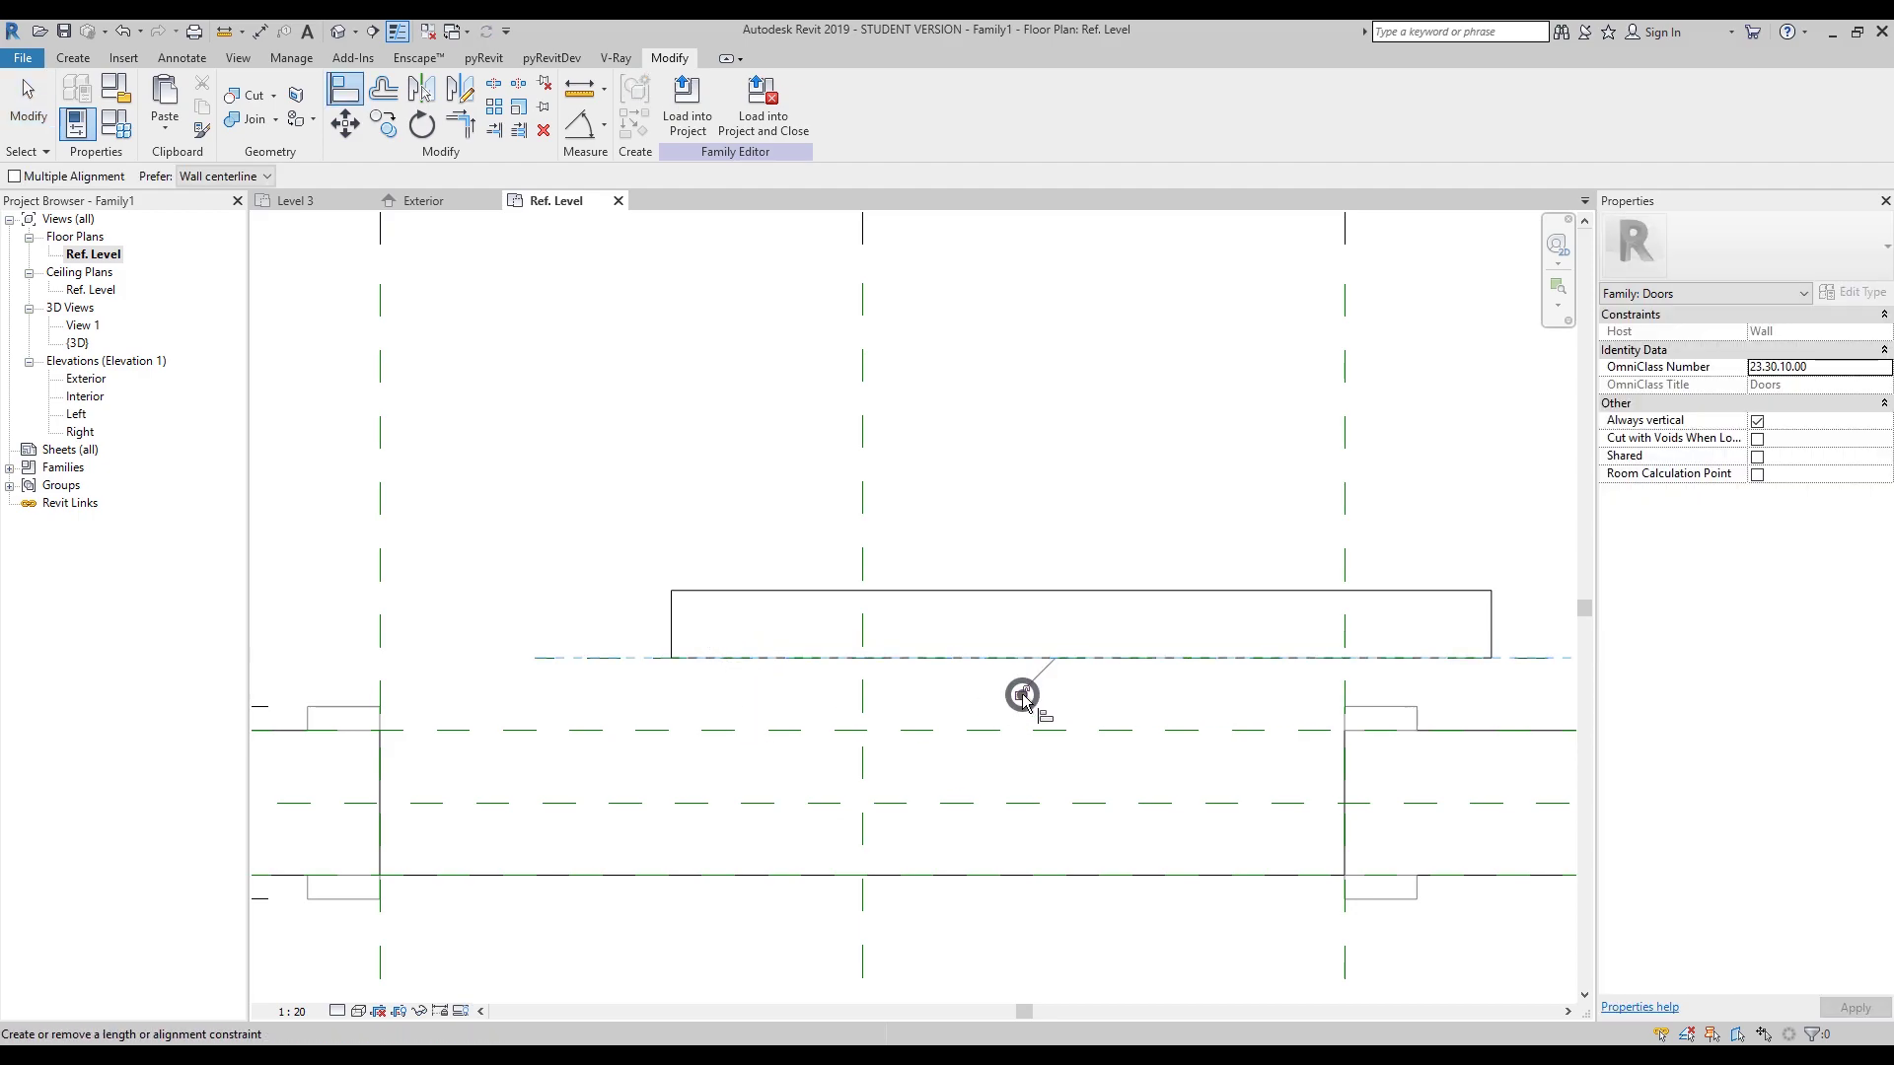
key("Escape")
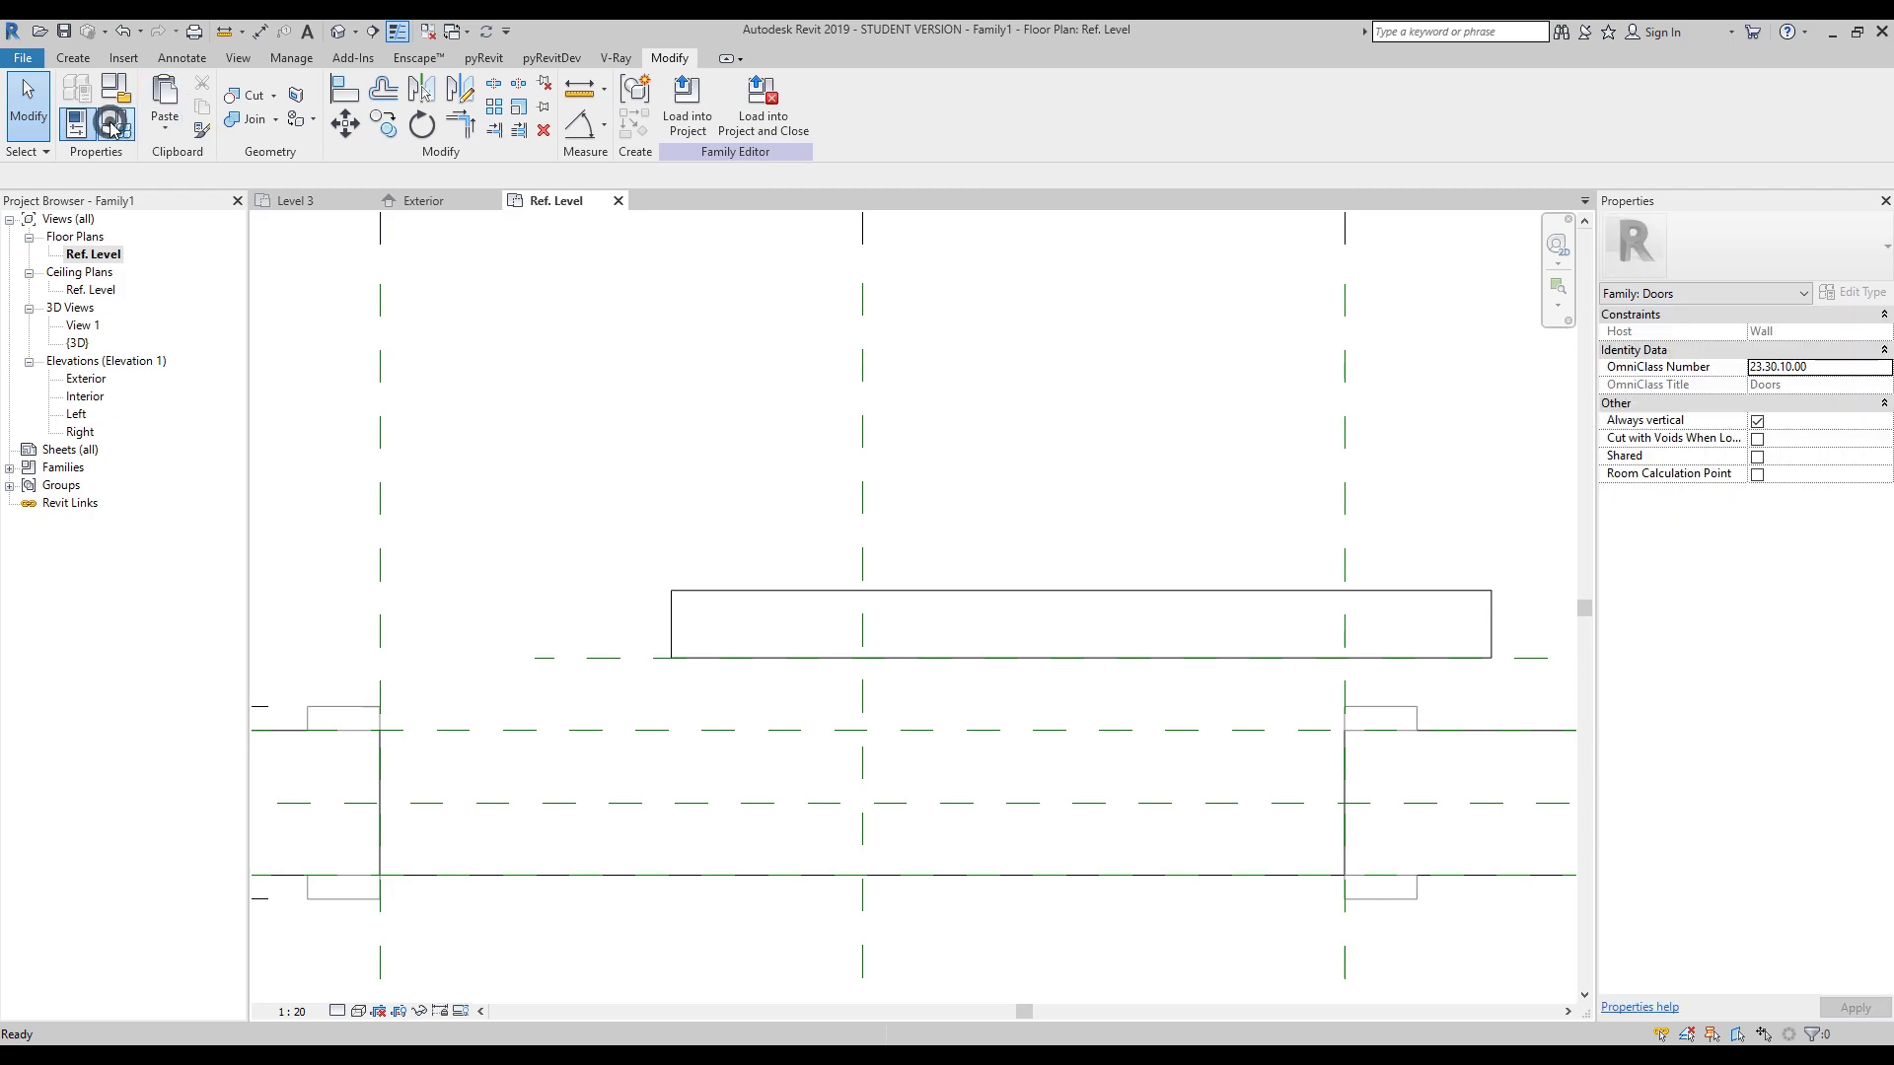
Reset the panel thickness by entering 50 for L_Door_Panel in the family types and applying it.
left_click(115, 123)
left_click(1301, 500)
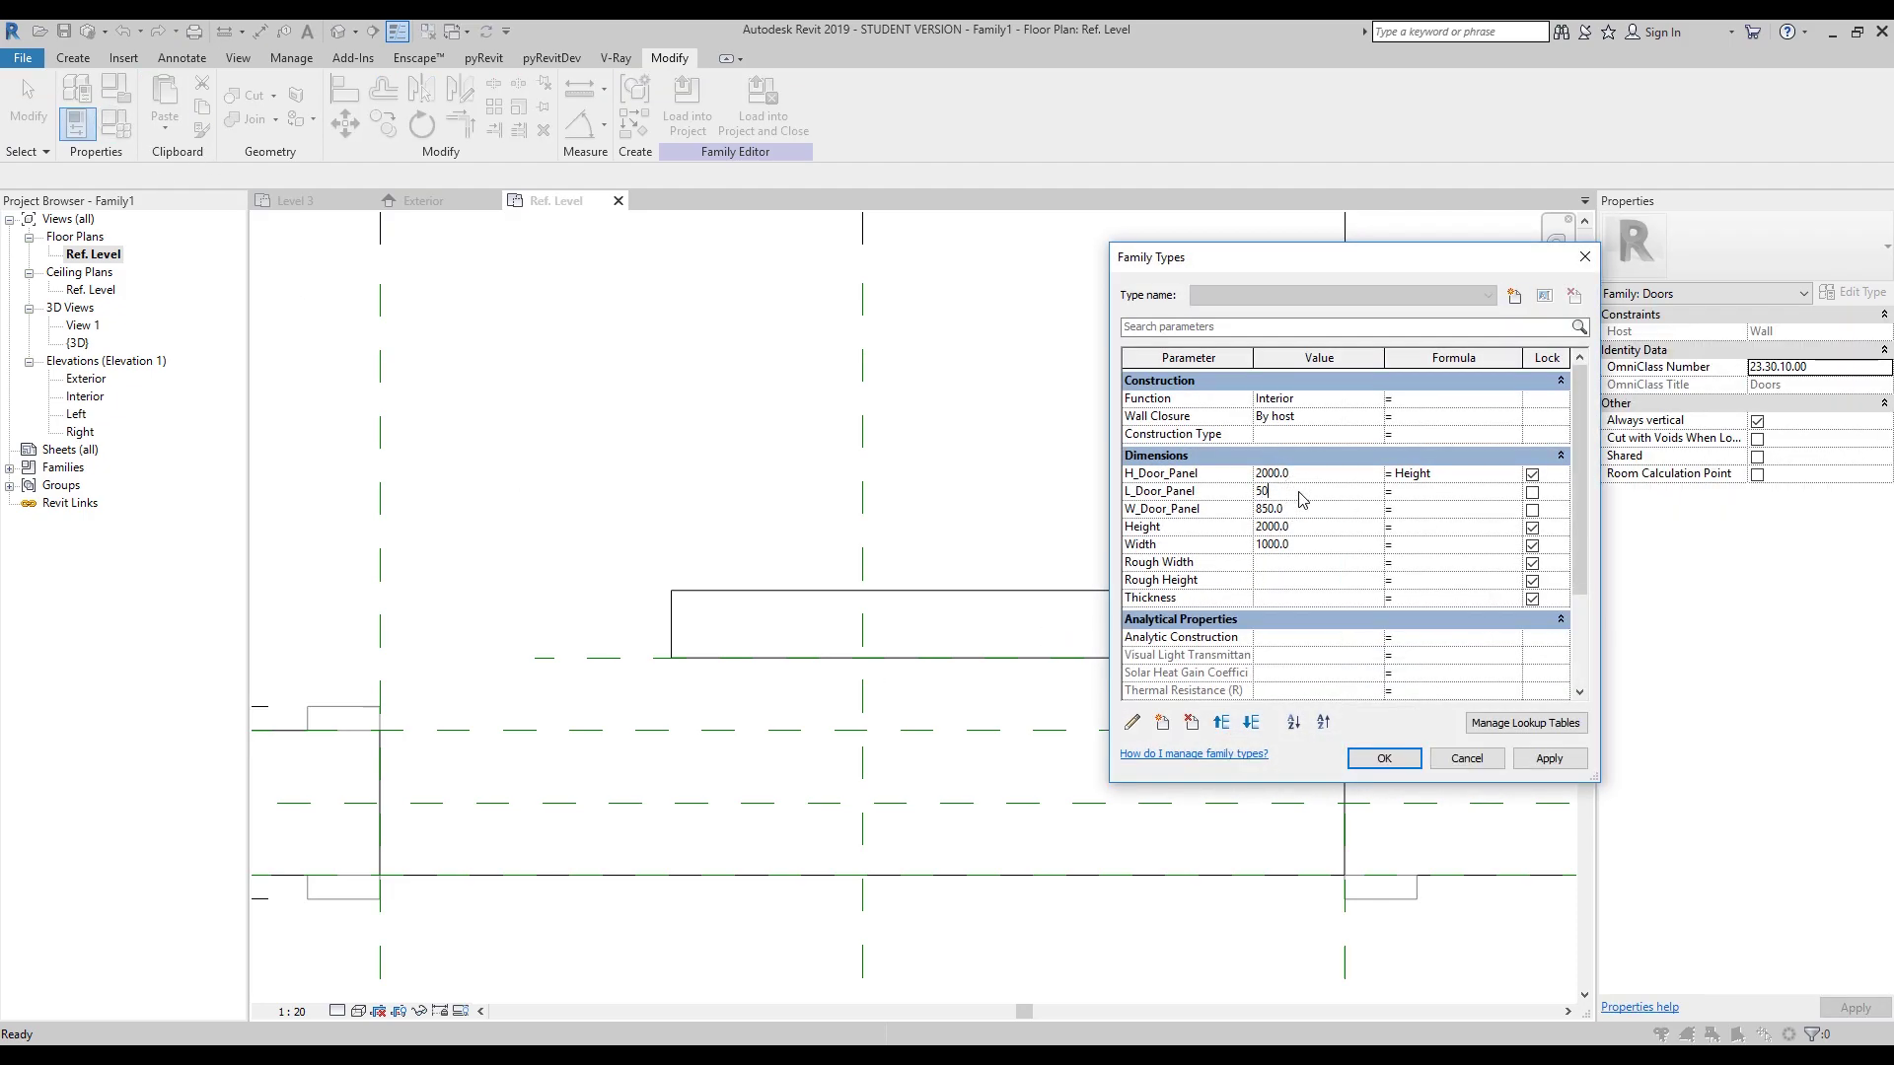
left_click(1538, 761)
left_click(1386, 760)
Dimension the distance between the wall's exterior face and the door panel's reference plane.
key("d")
key("i")
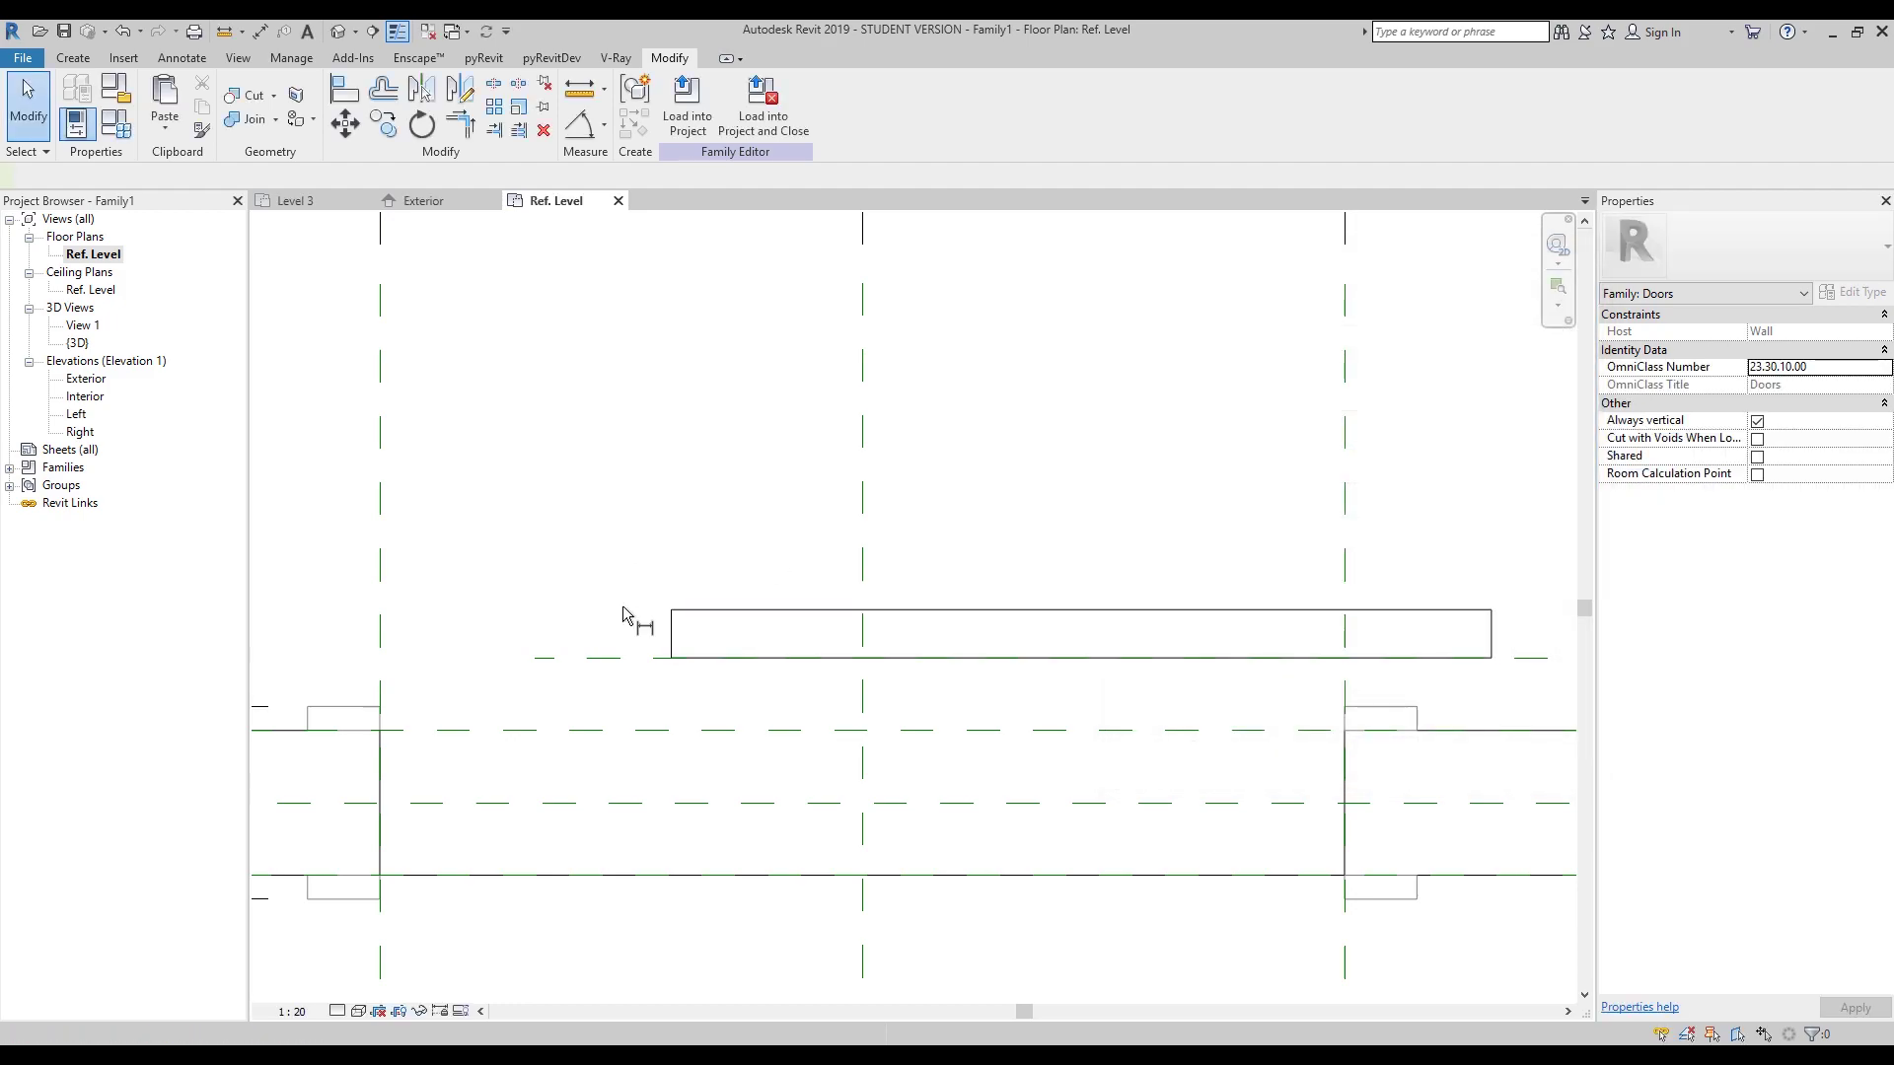
left_click(610, 659)
middle_click_drag(458, 572, 582, 583)
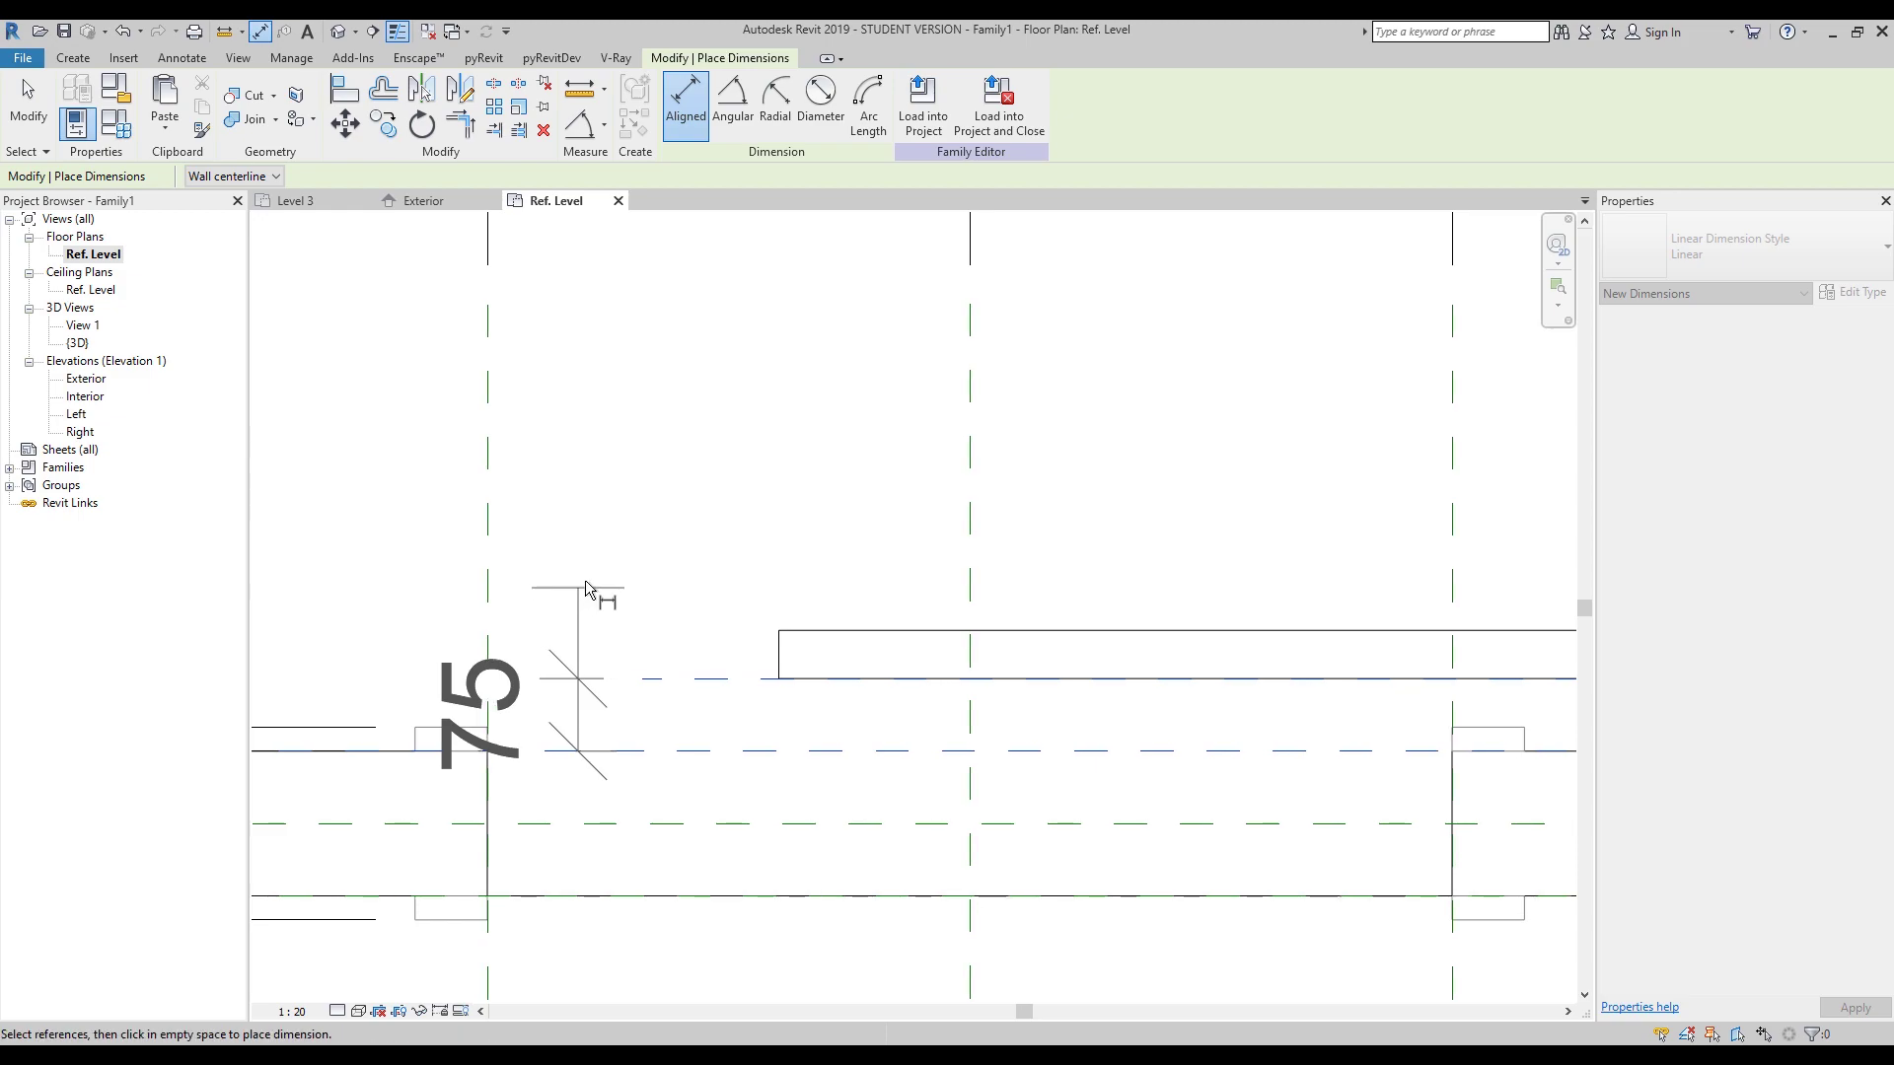
left_click(659, 549)
key("Escape")
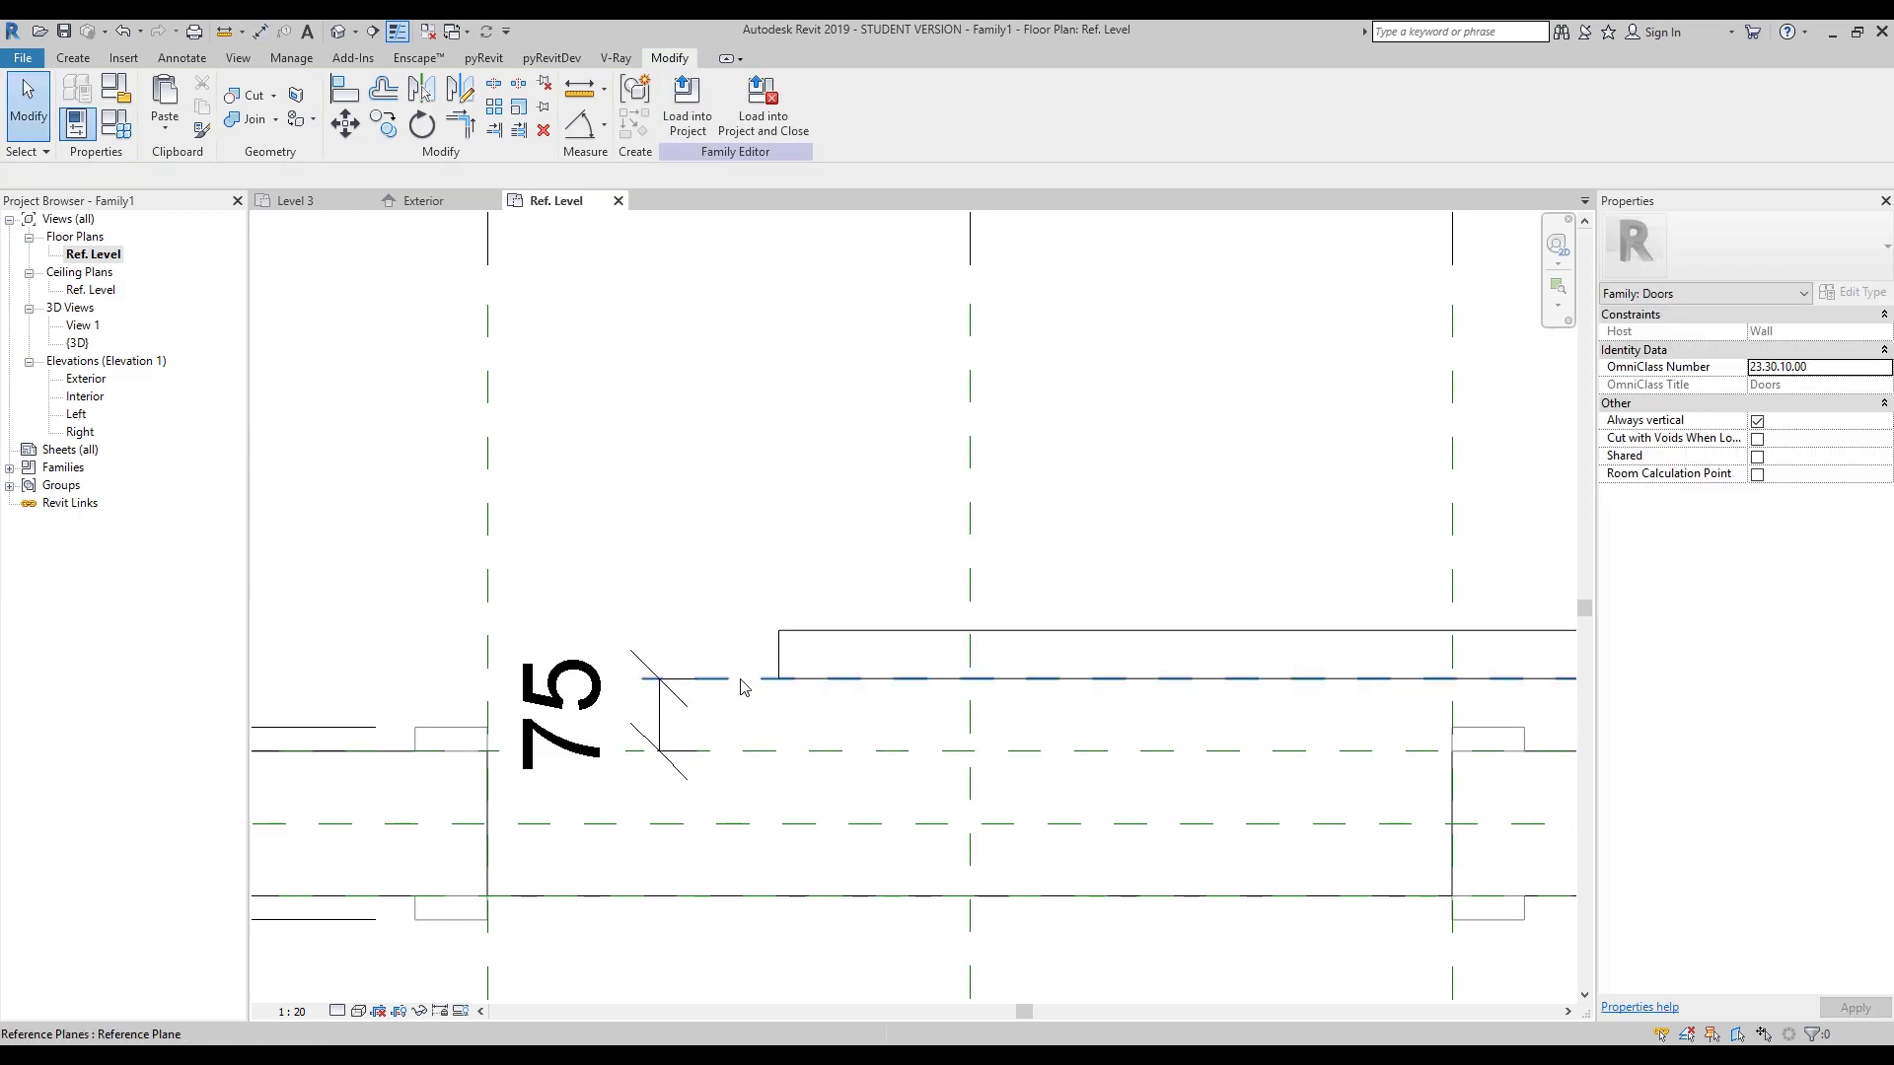
Set the distance between the wall's exterior face and the door panel's reference plane to 50 mm, followed by a final 30 mm.
left_click(744, 679)
left_click(613, 712)
type("5")
key("Return")
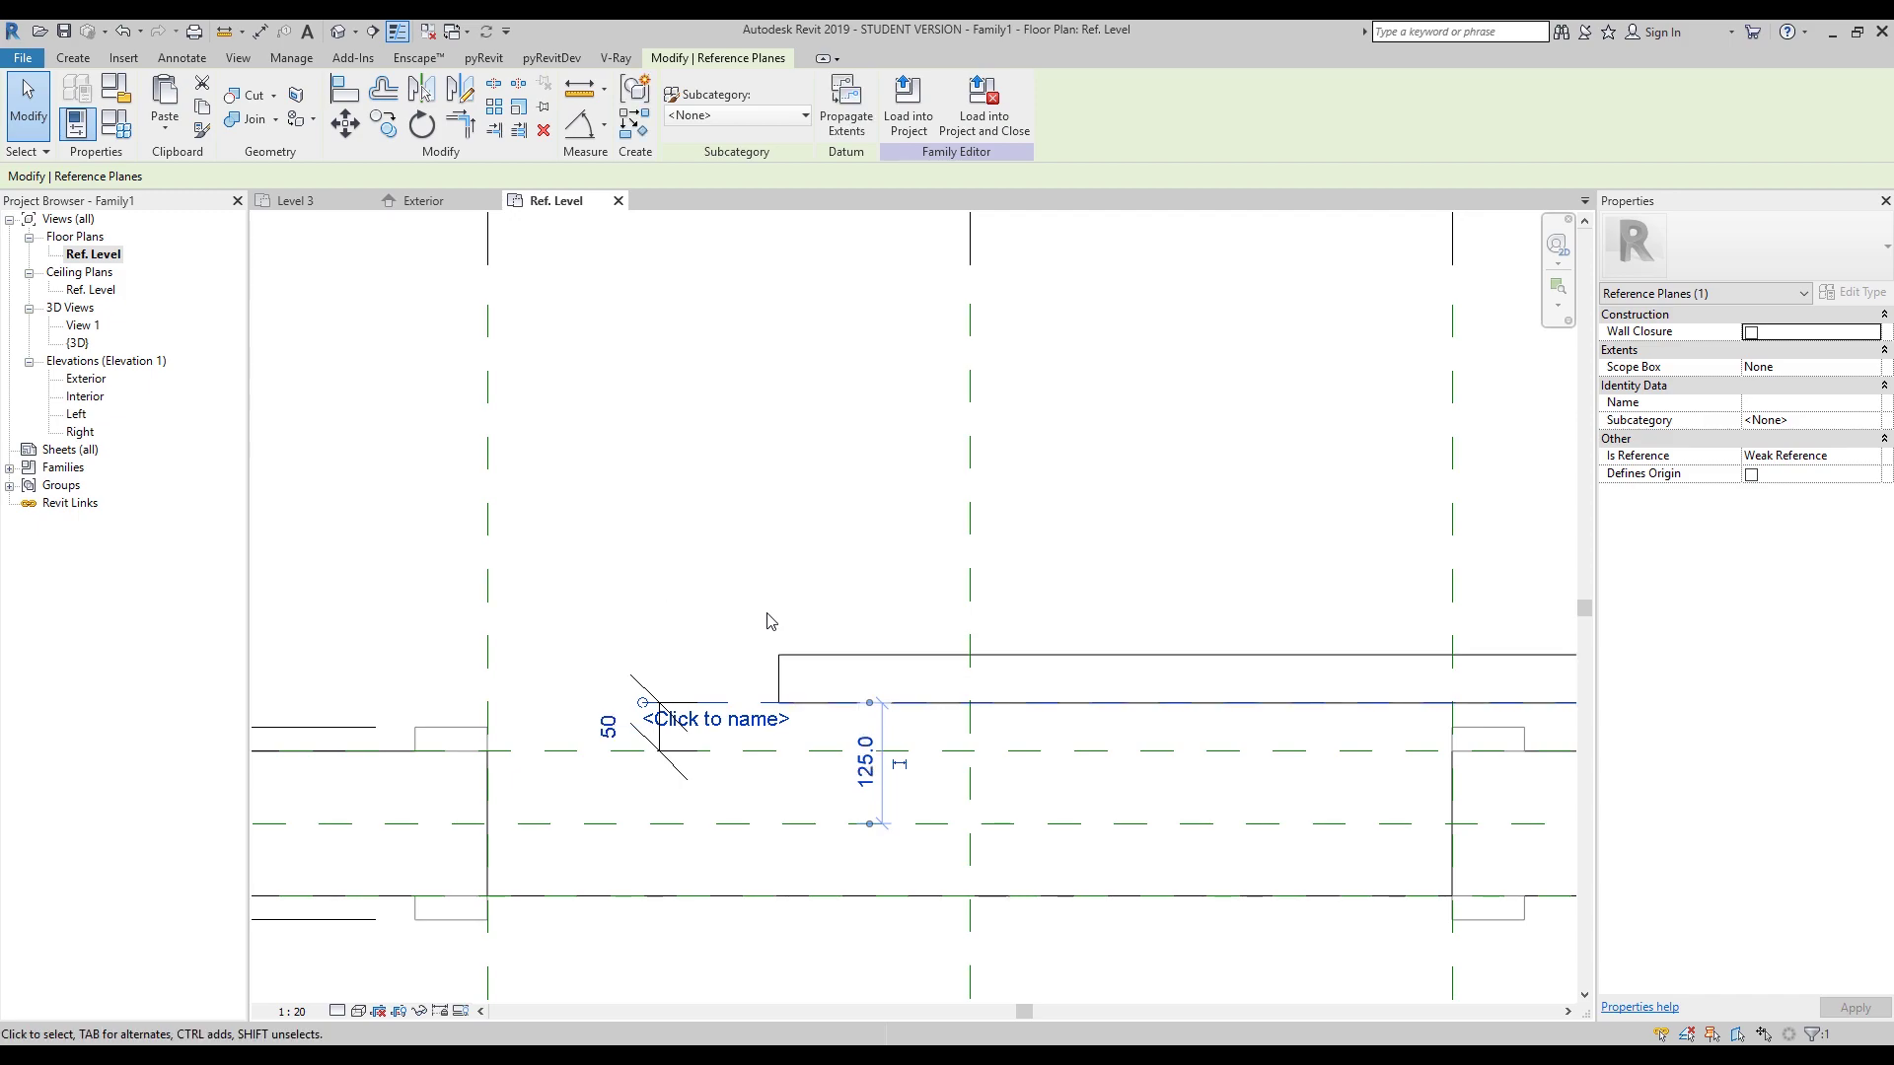
left_click(616, 721)
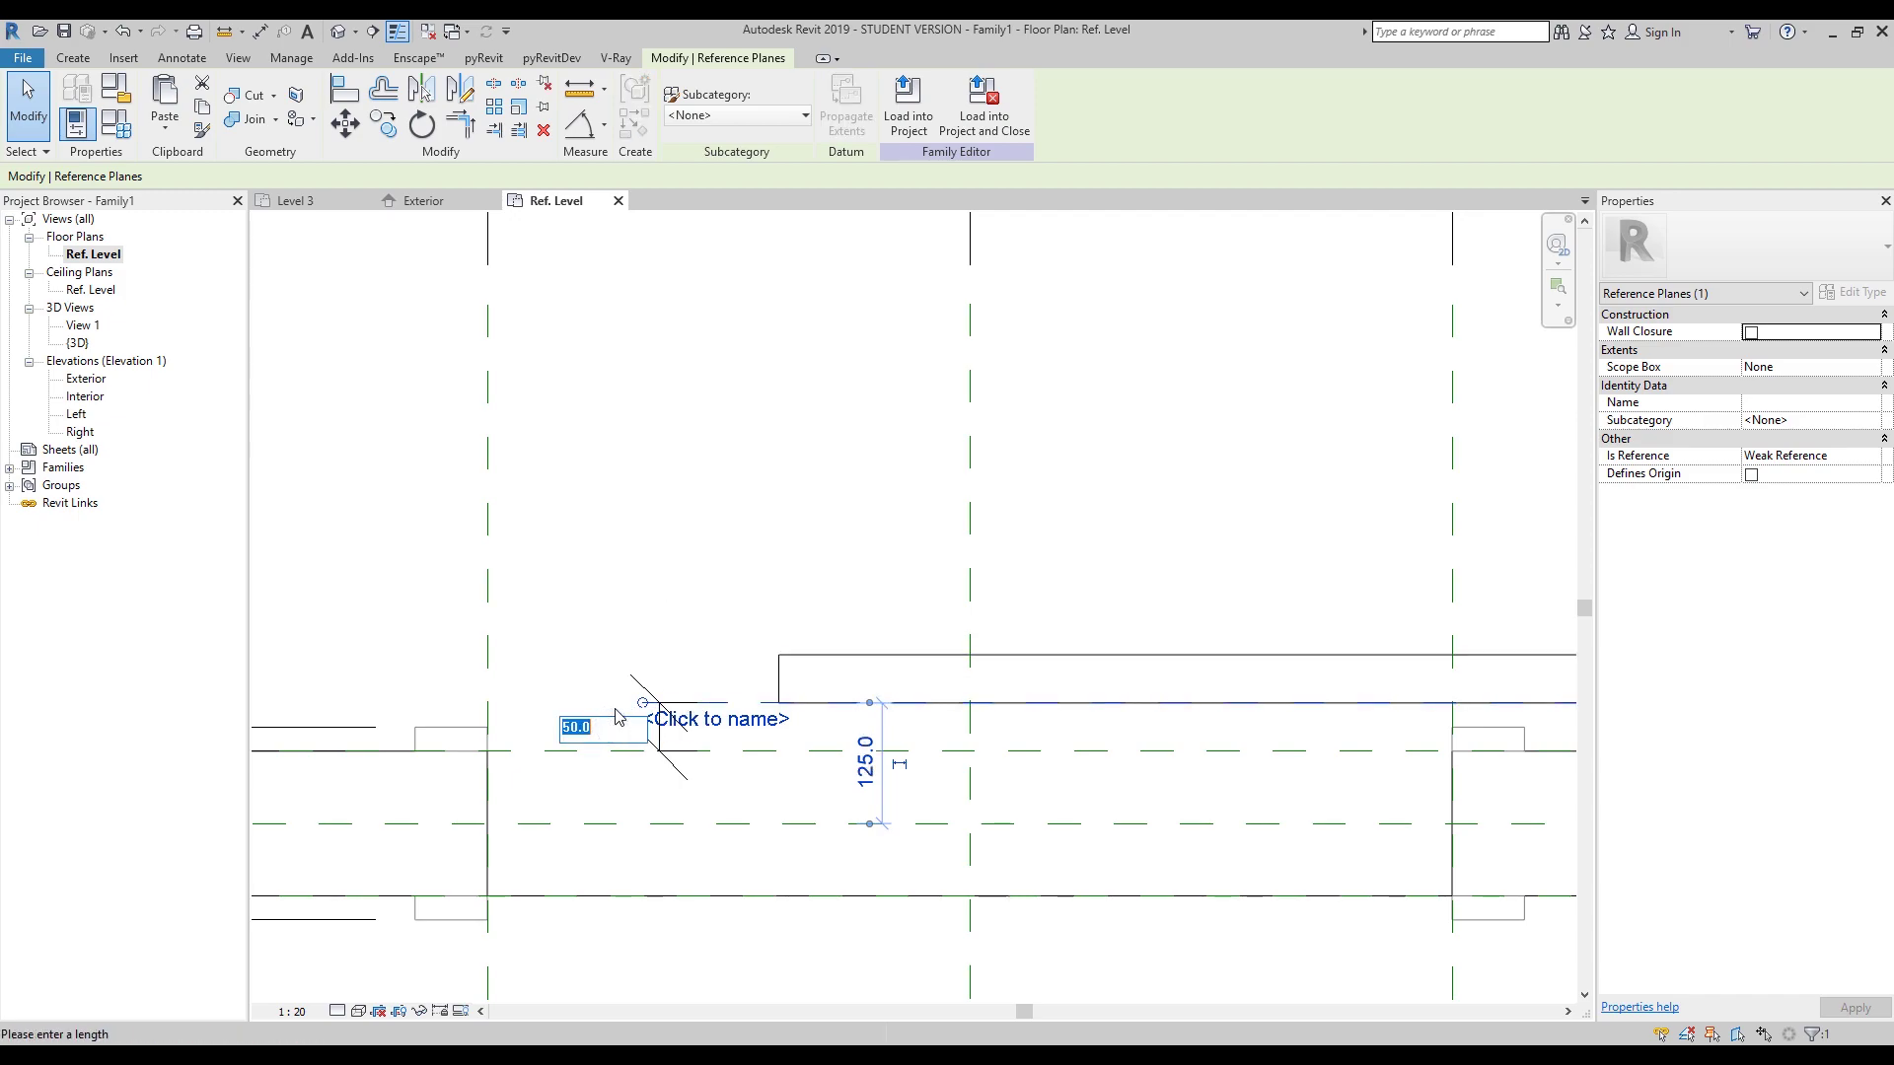
key("Return")
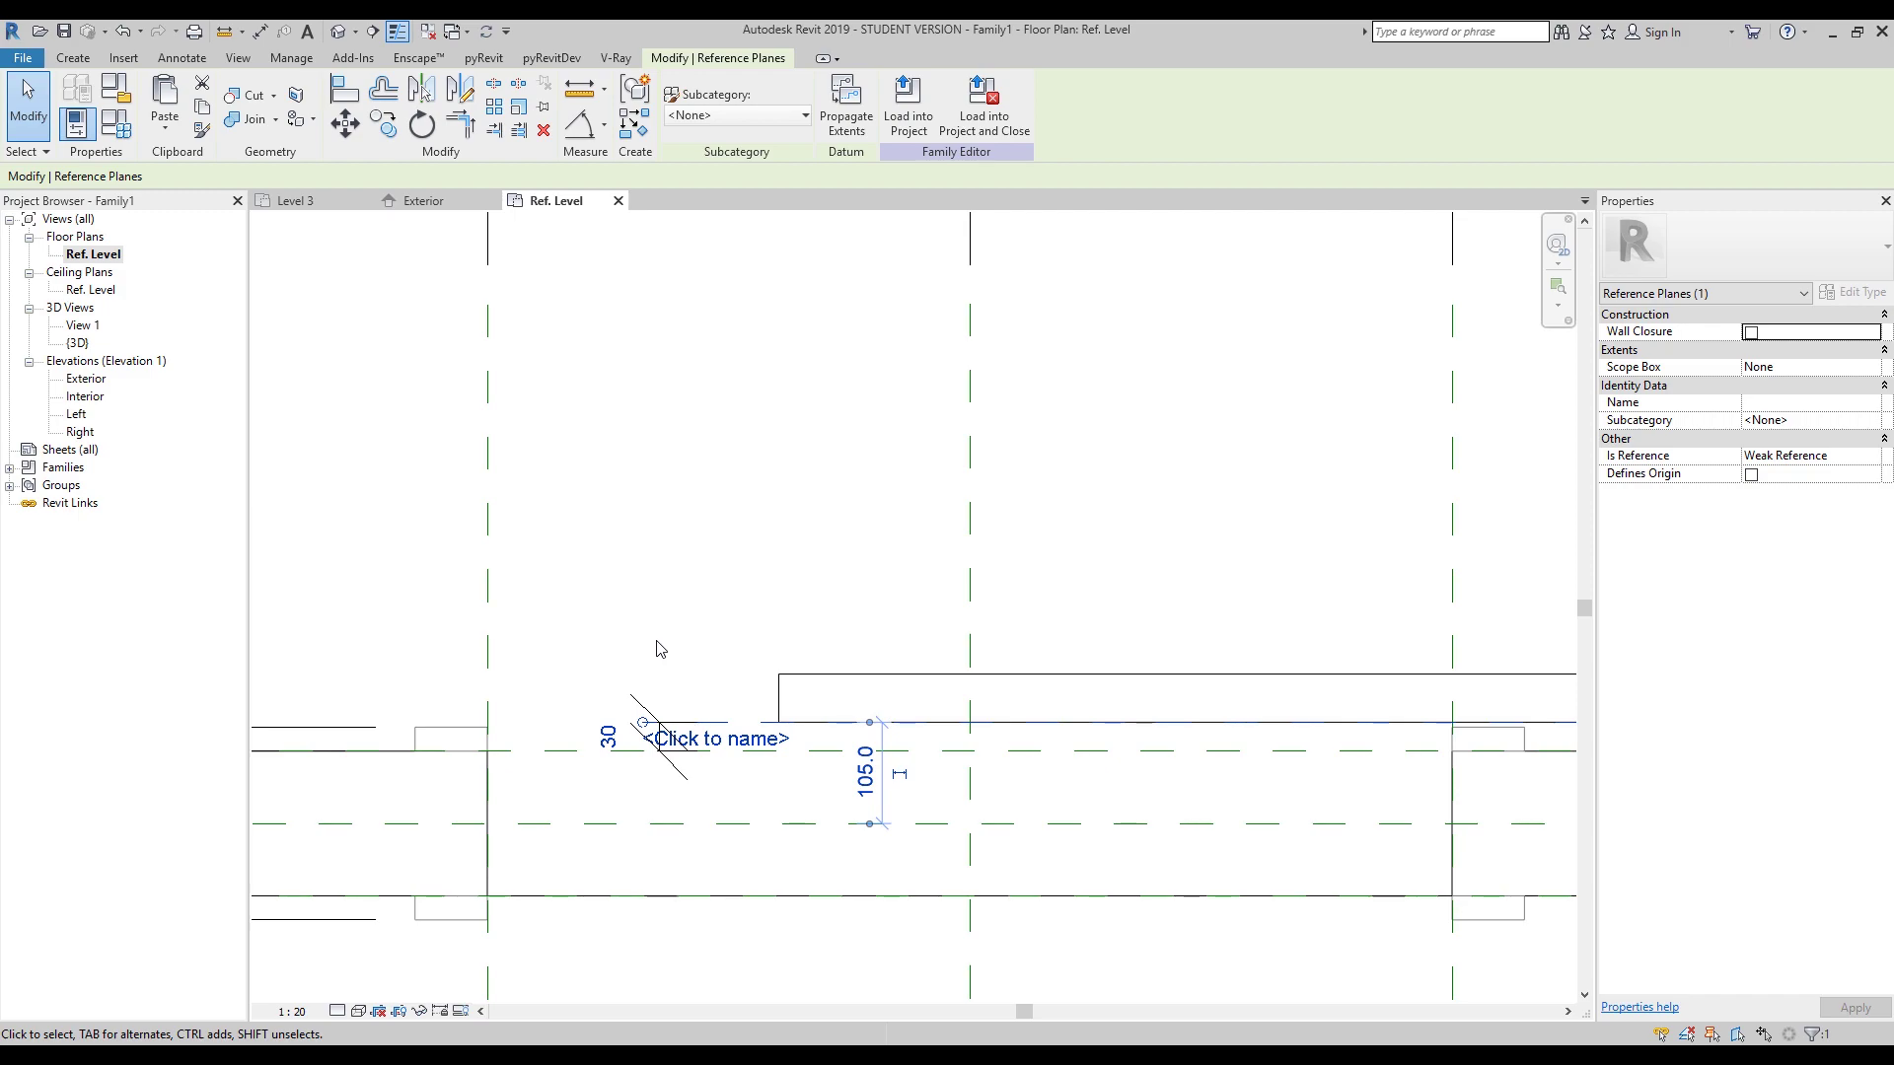
key("Escape")
Dimension the distance from the left reference plane of the door opening to the door panel's left edge.
scroll(998, 512, "down", 4)
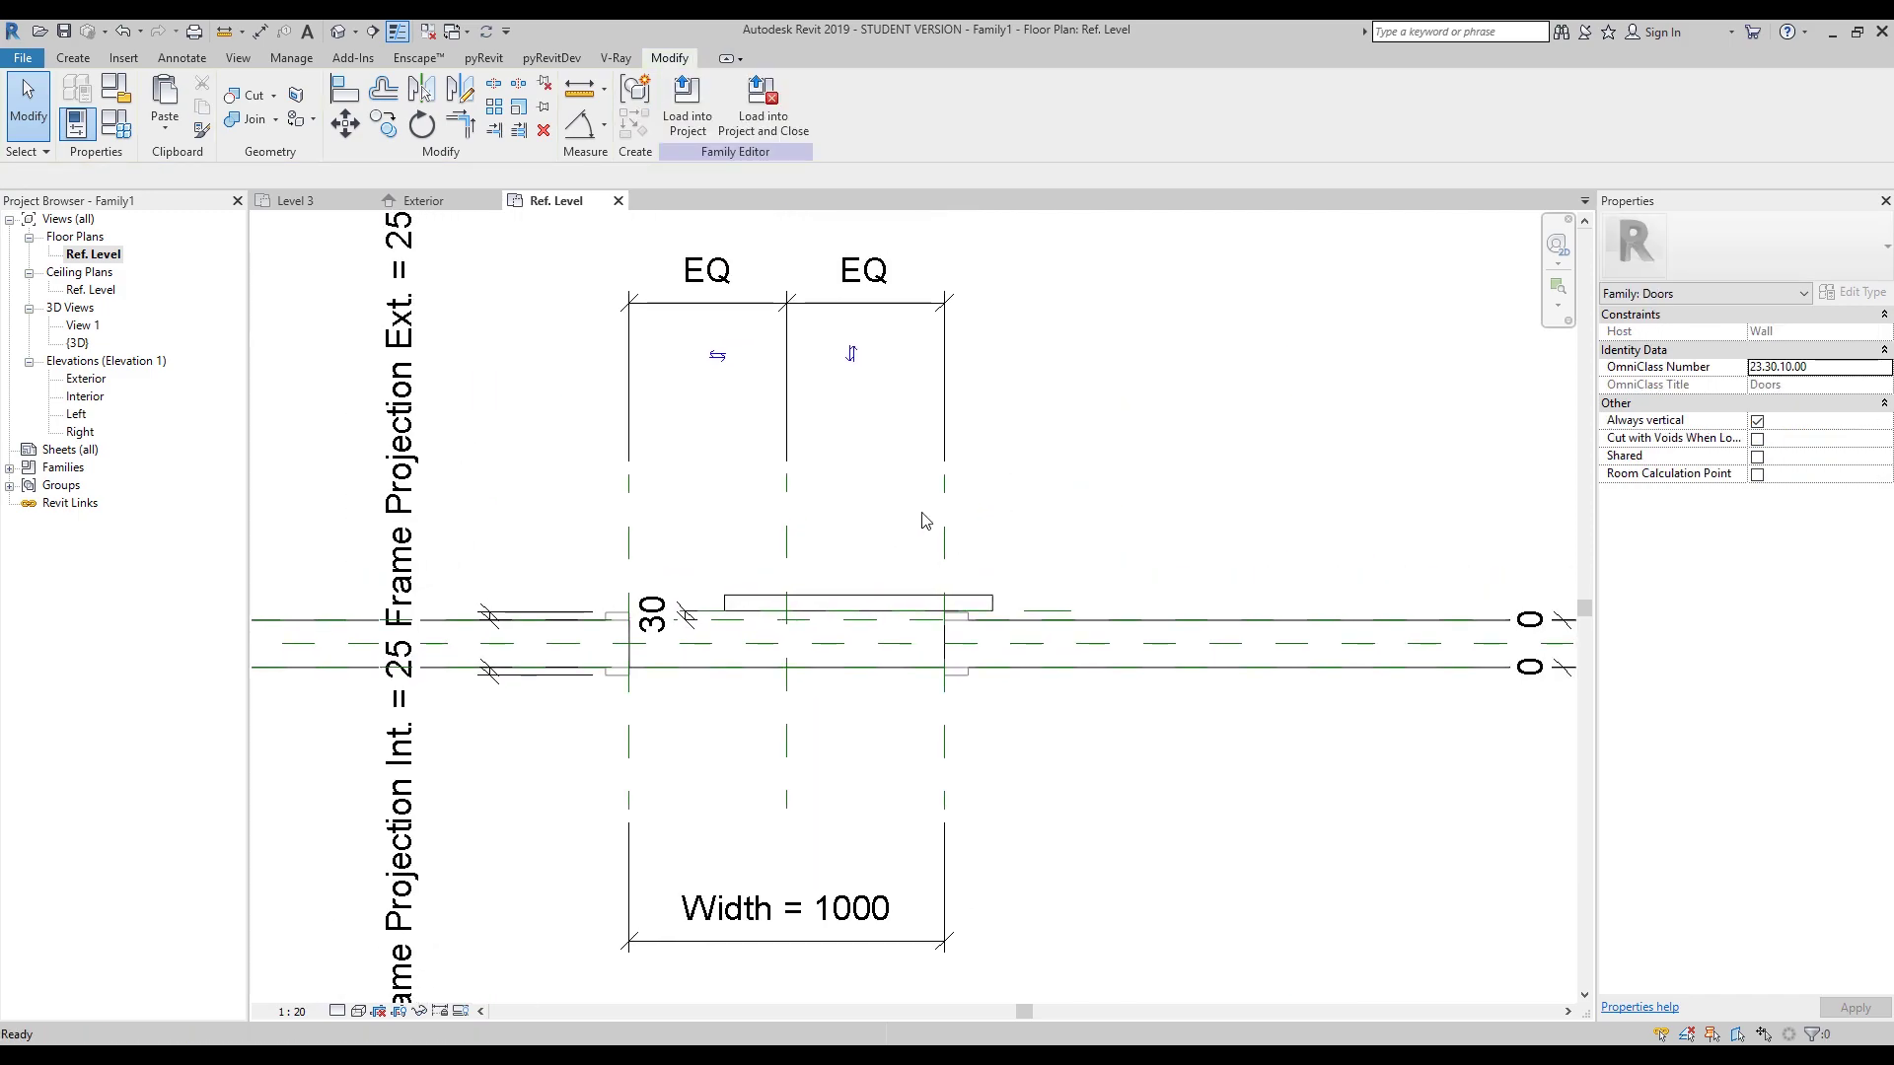
scroll(843, 521, "up", 3)
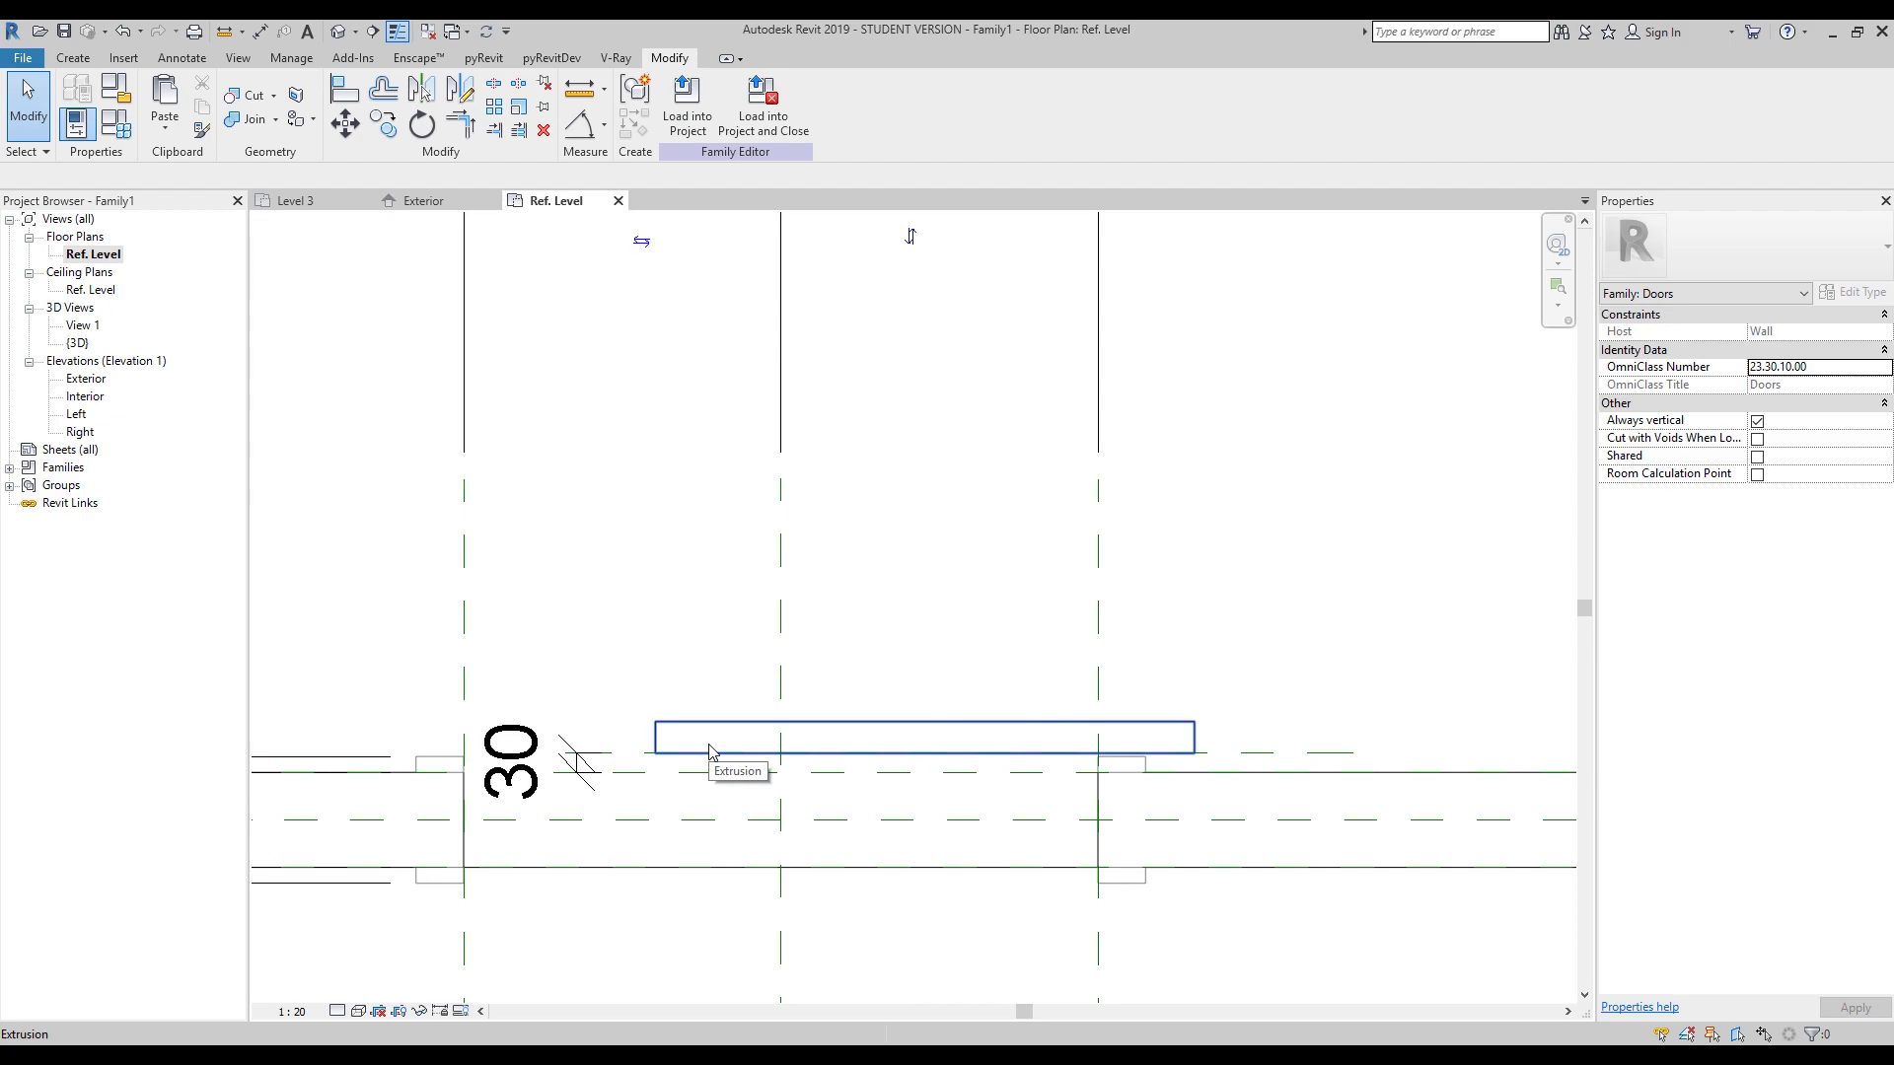
key("d")
key("i")
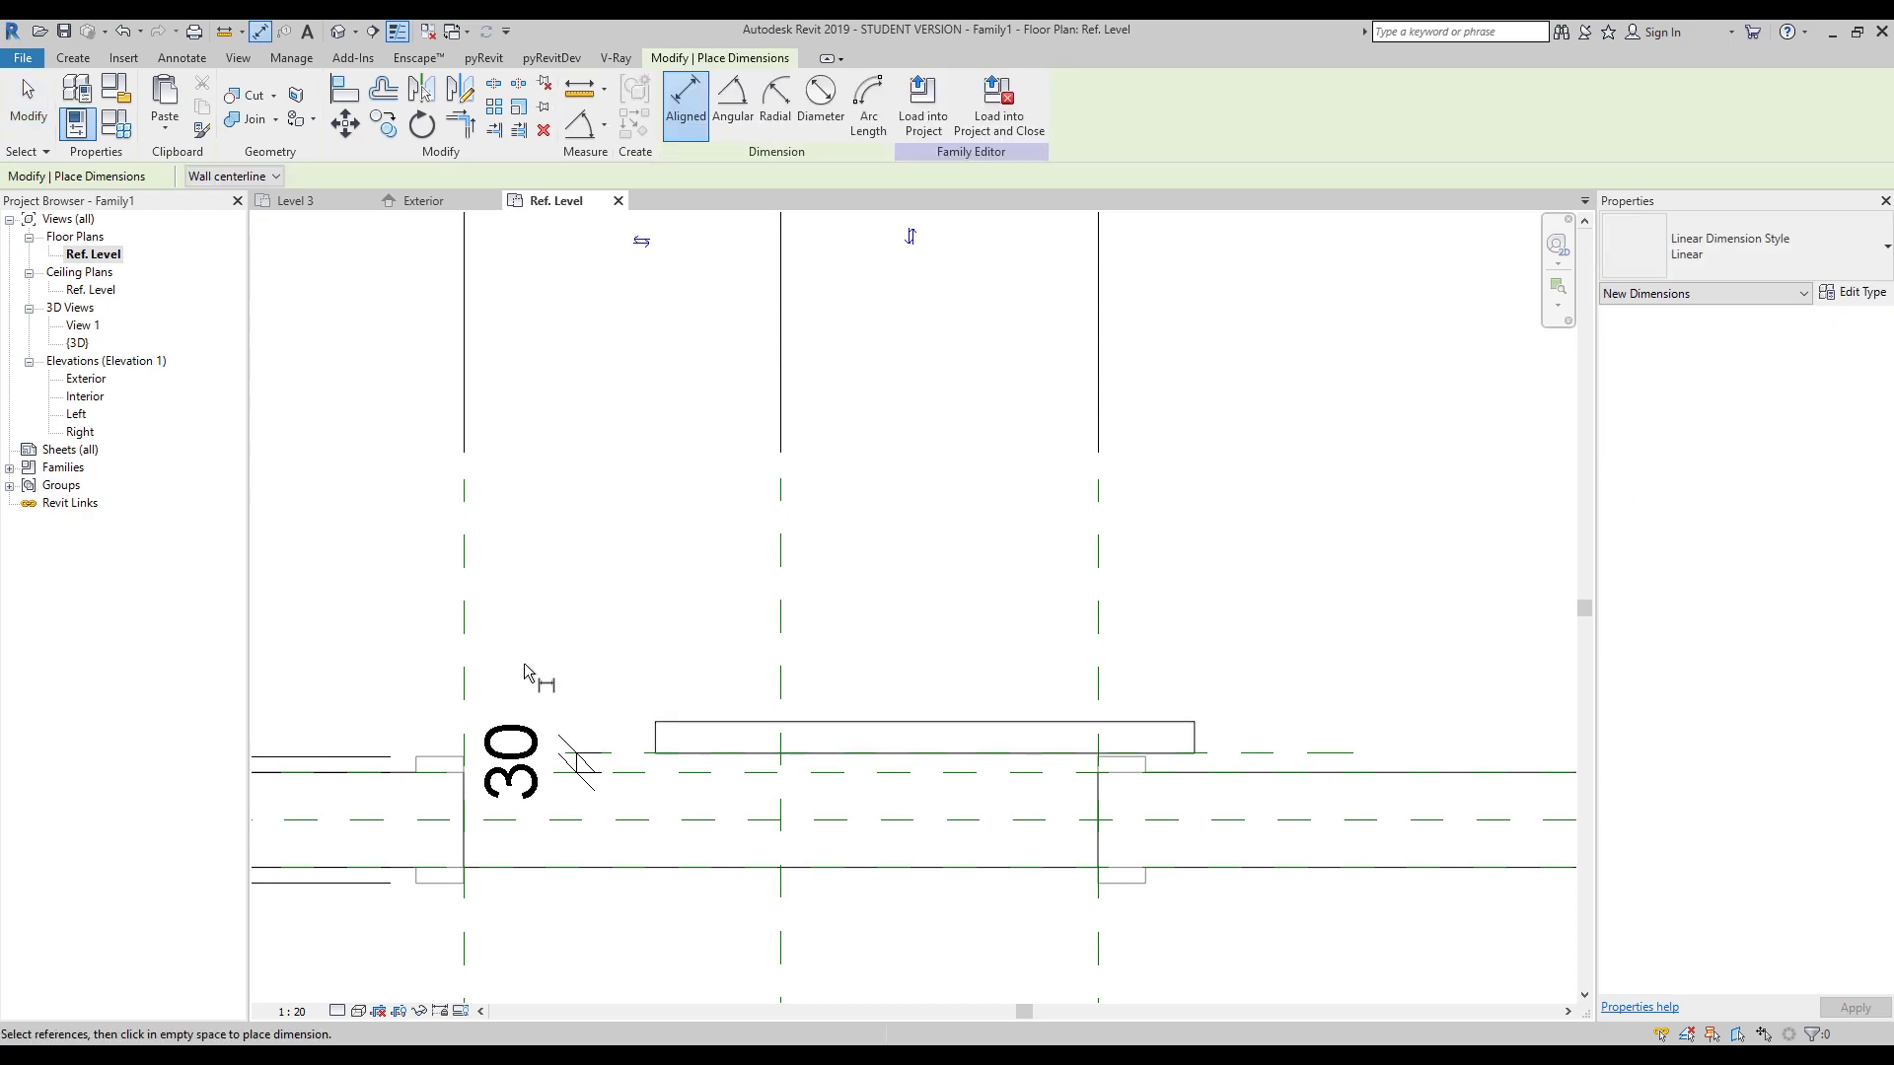
left_click(460, 679)
left_click(655, 735)
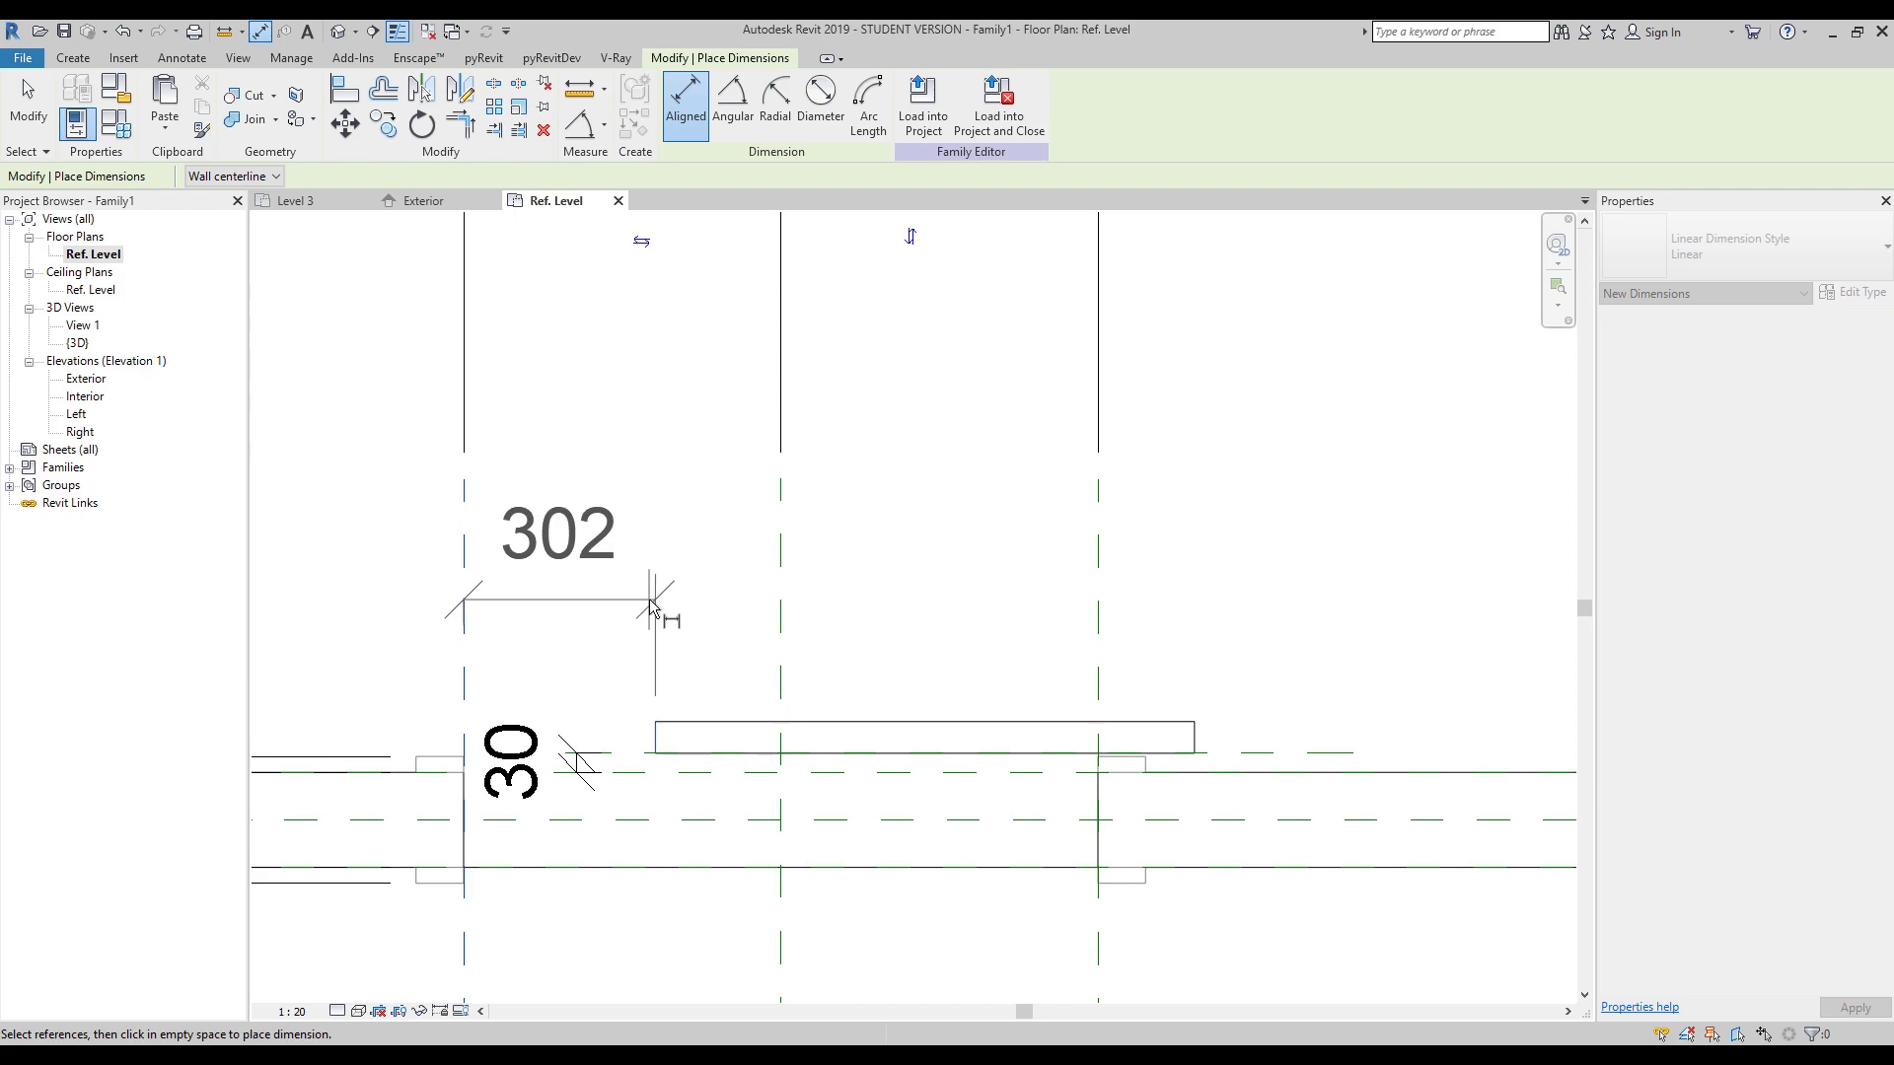
left_click(645, 616)
key("Escape")
Try 250 mm and 100 mm as the distance between the left opening plane and the panel's edge, undoing each change.
left_click(706, 723)
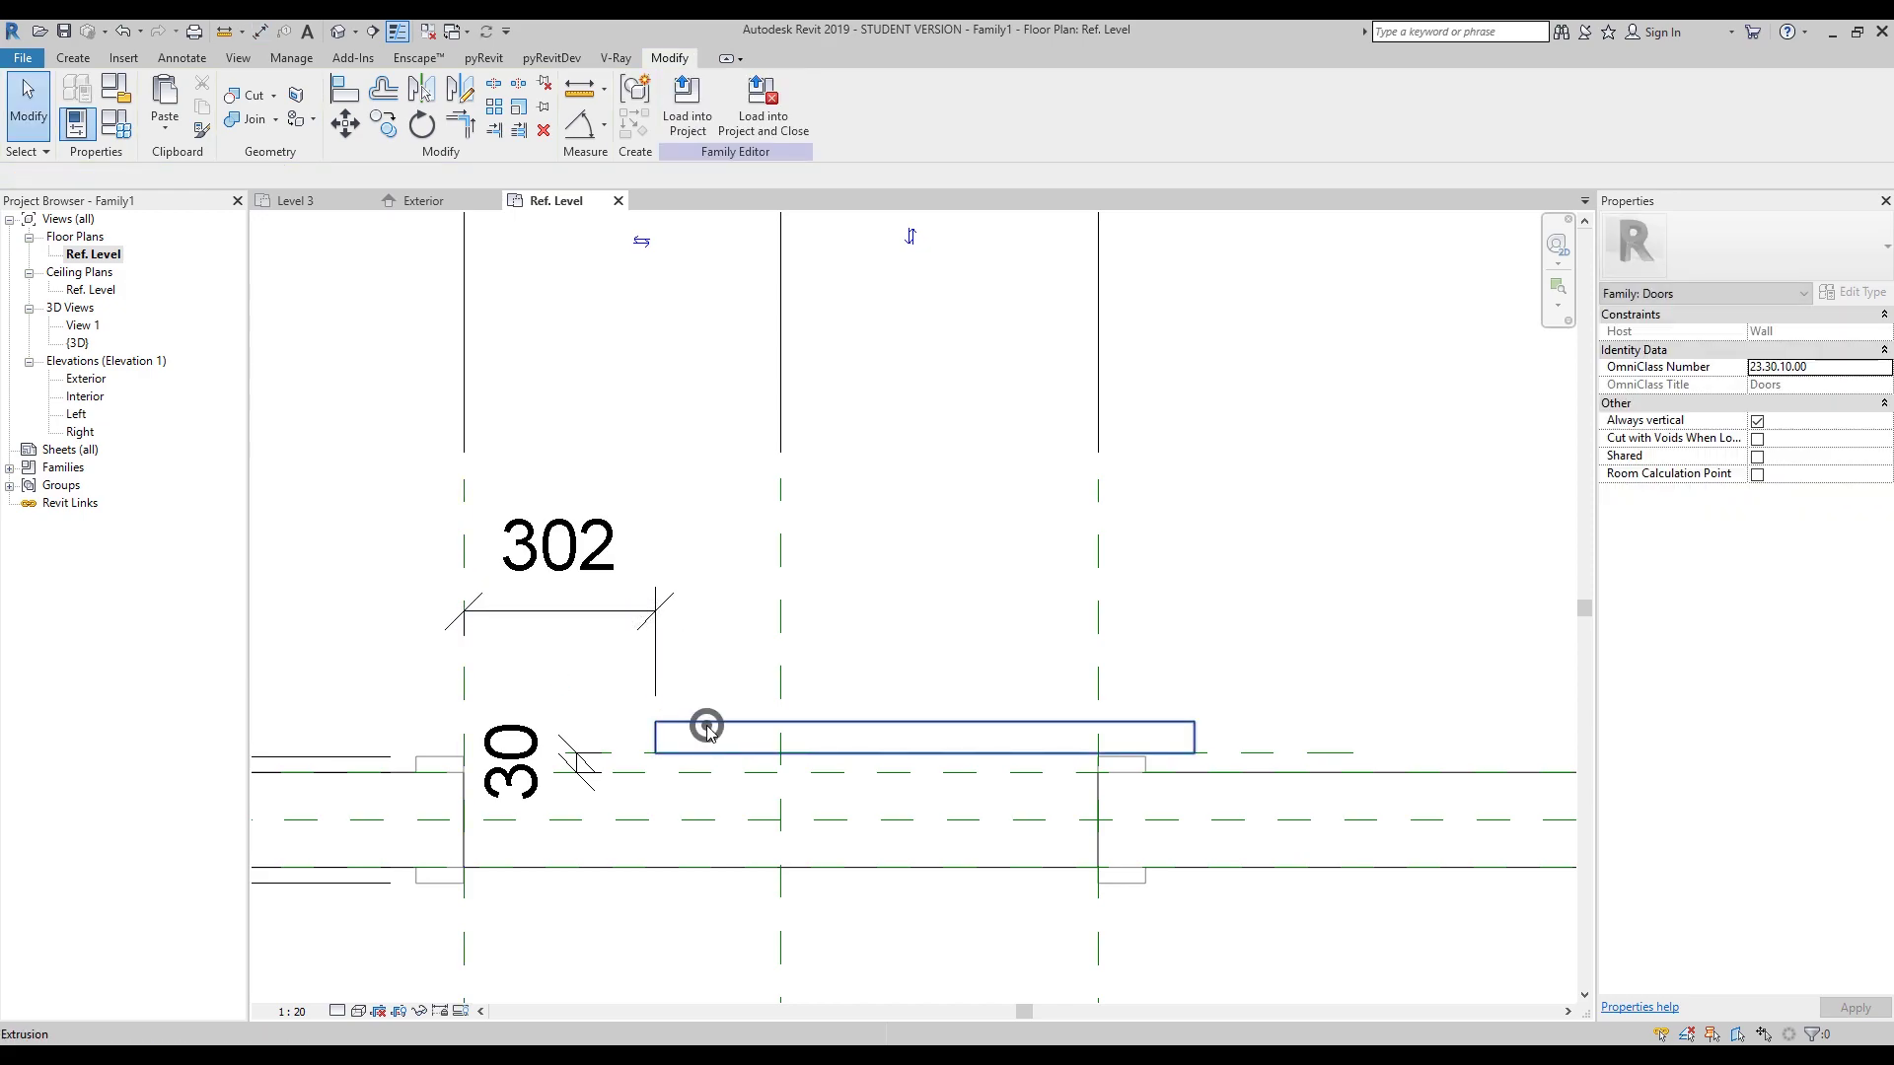
left_click(572, 574)
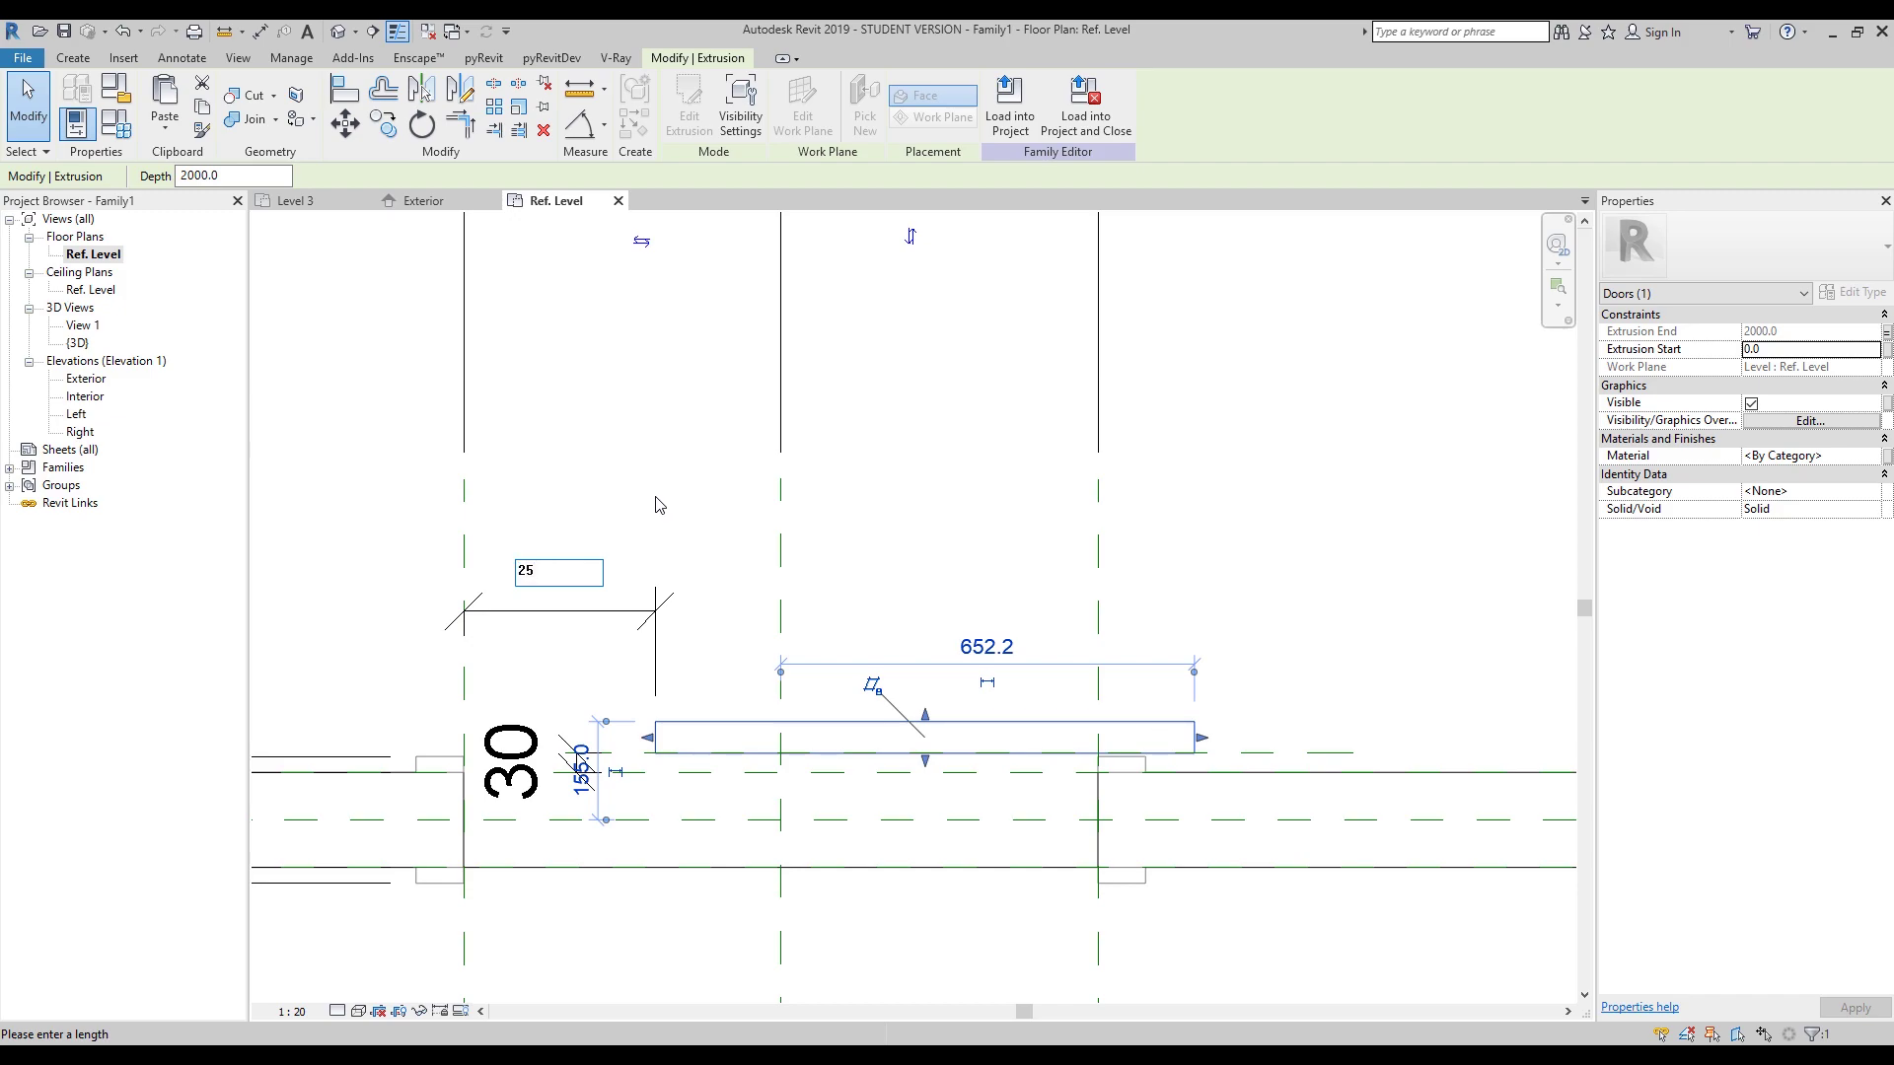
key("Return")
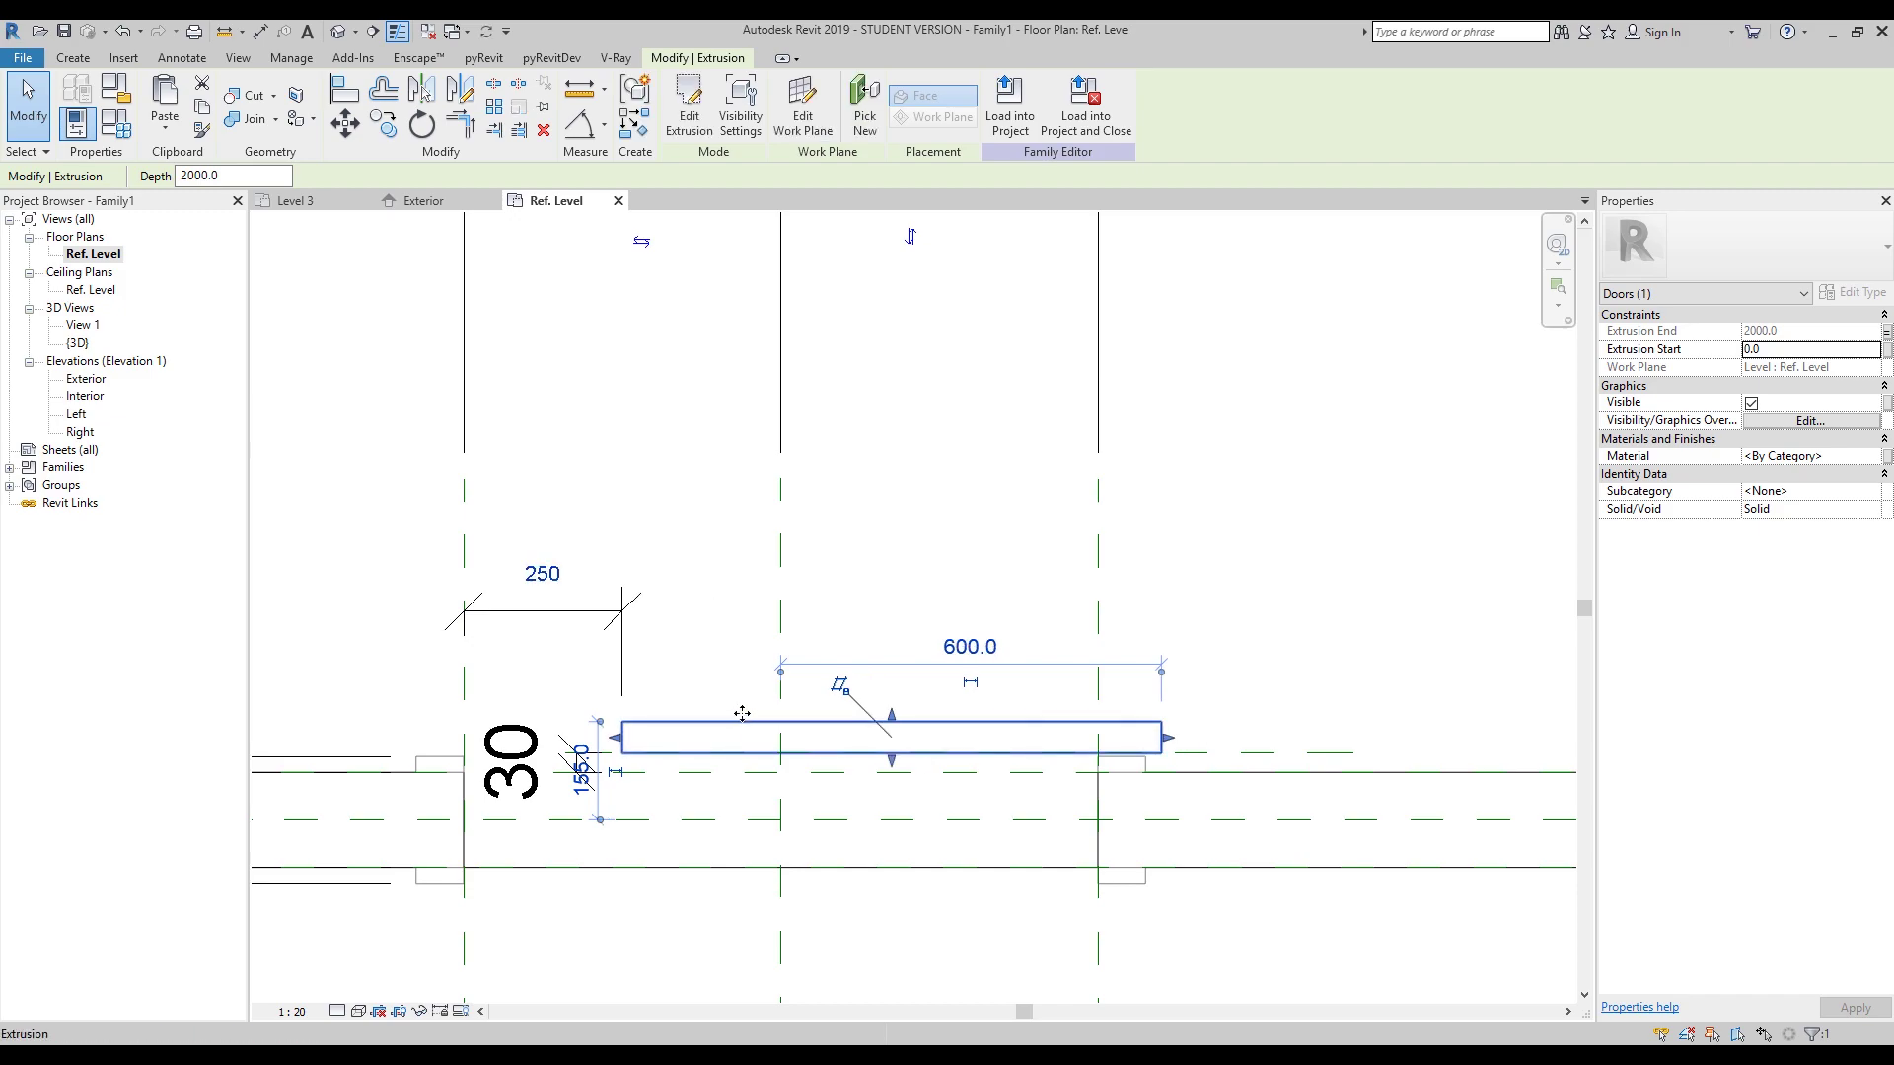
key("ctrl+z")
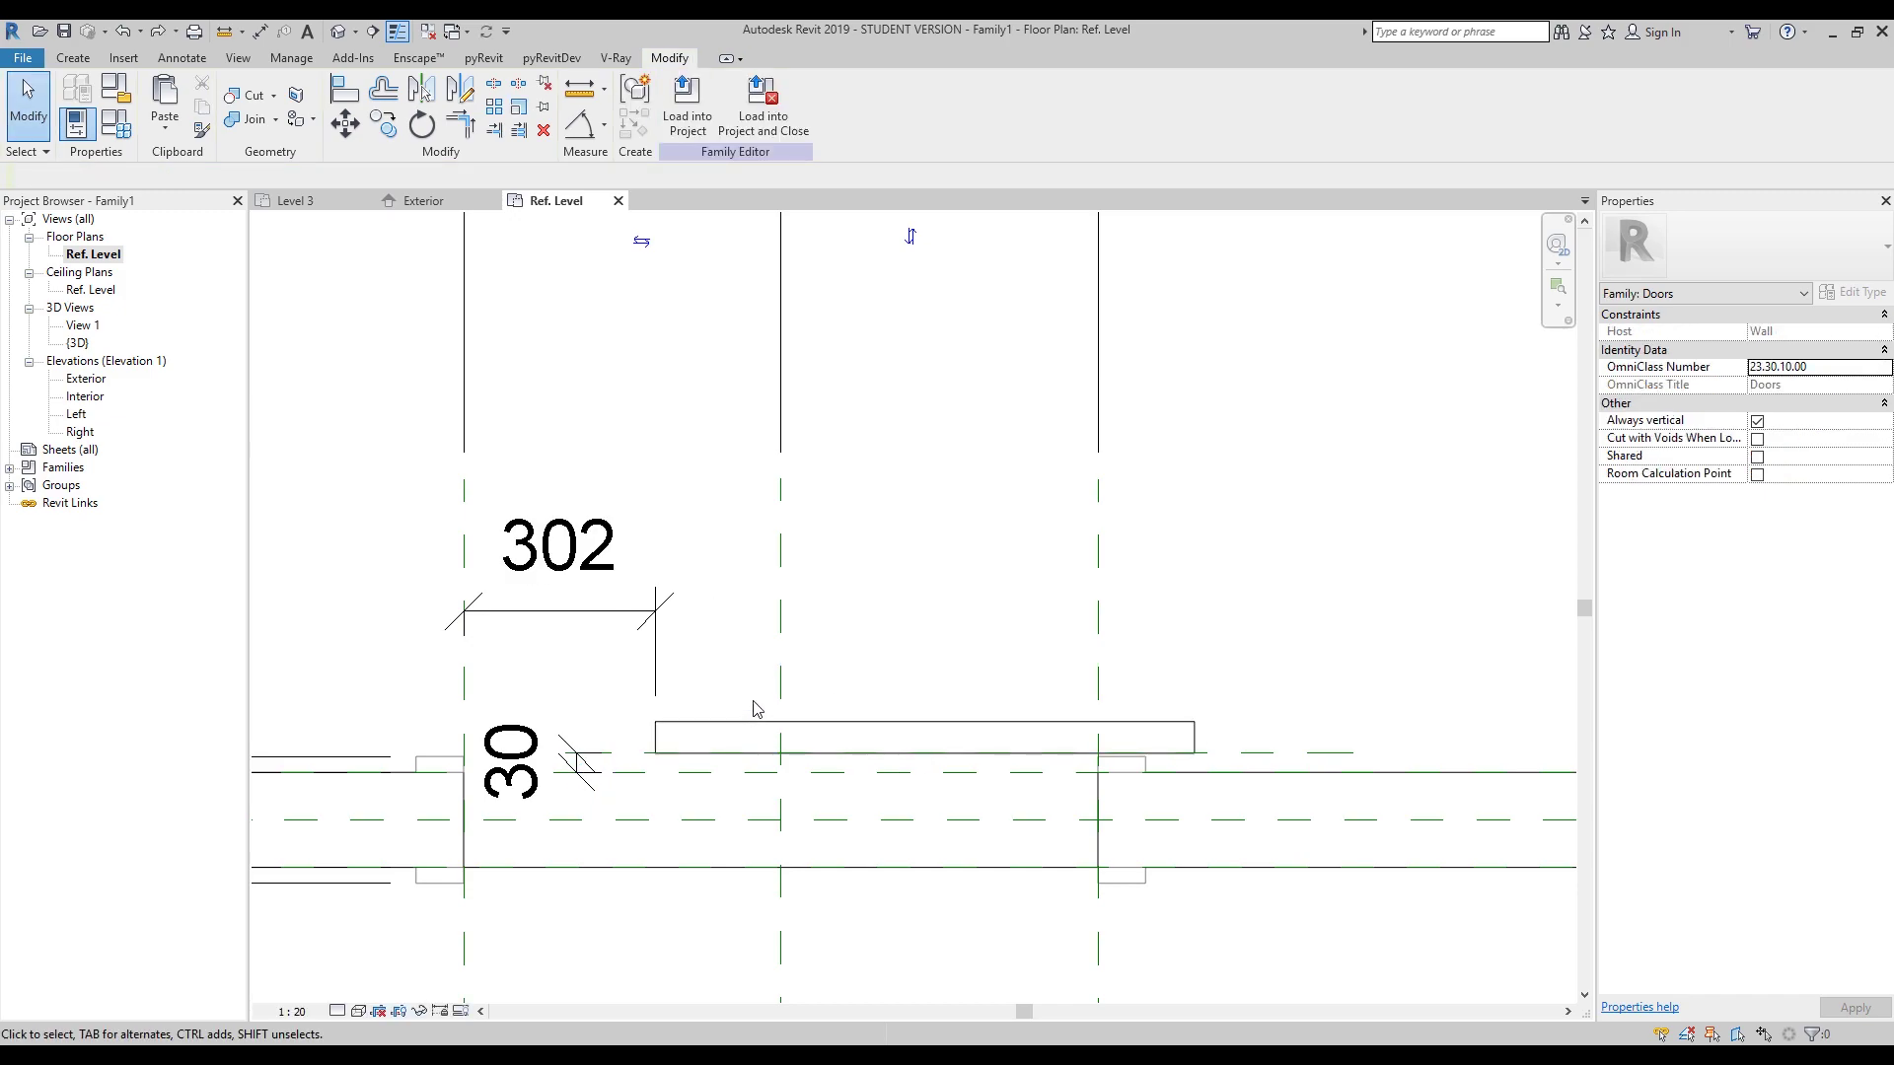
left_click(725, 747)
left_click(559, 557)
type("1")
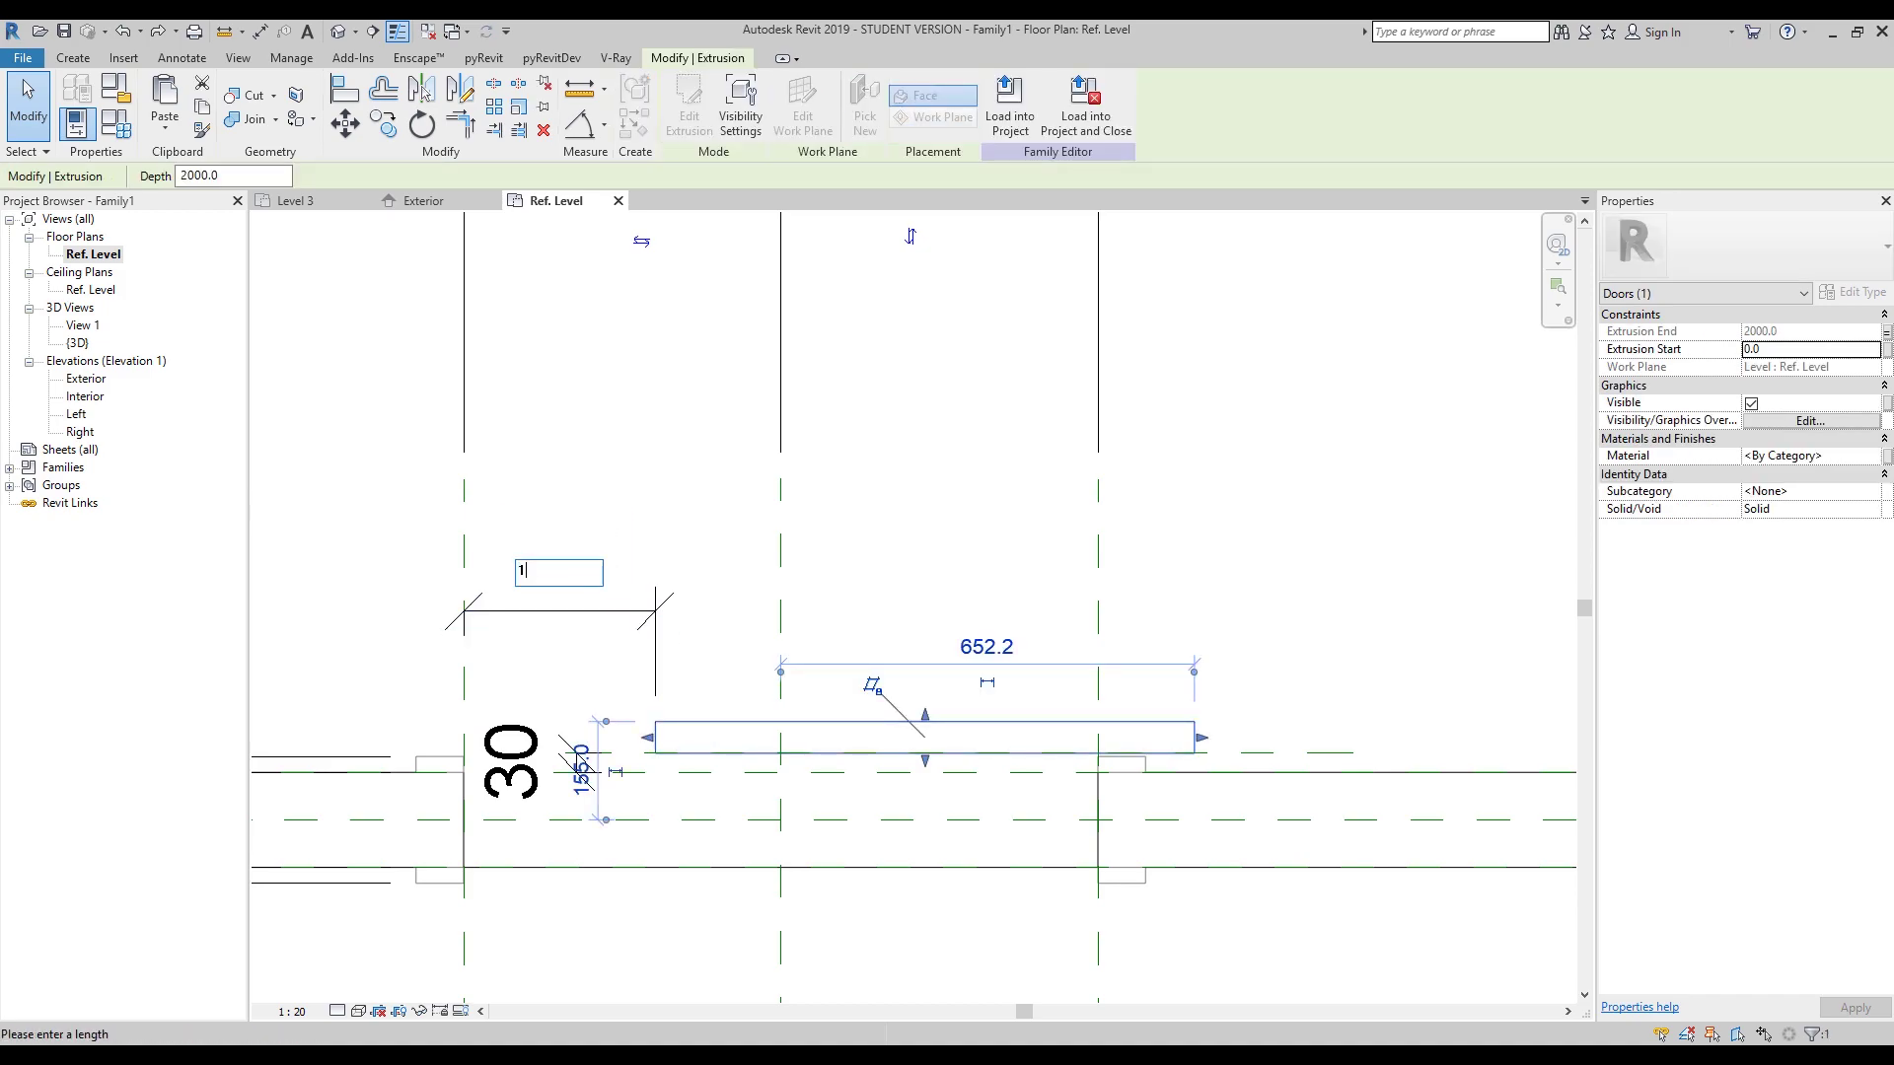
type("00")
key("Return")
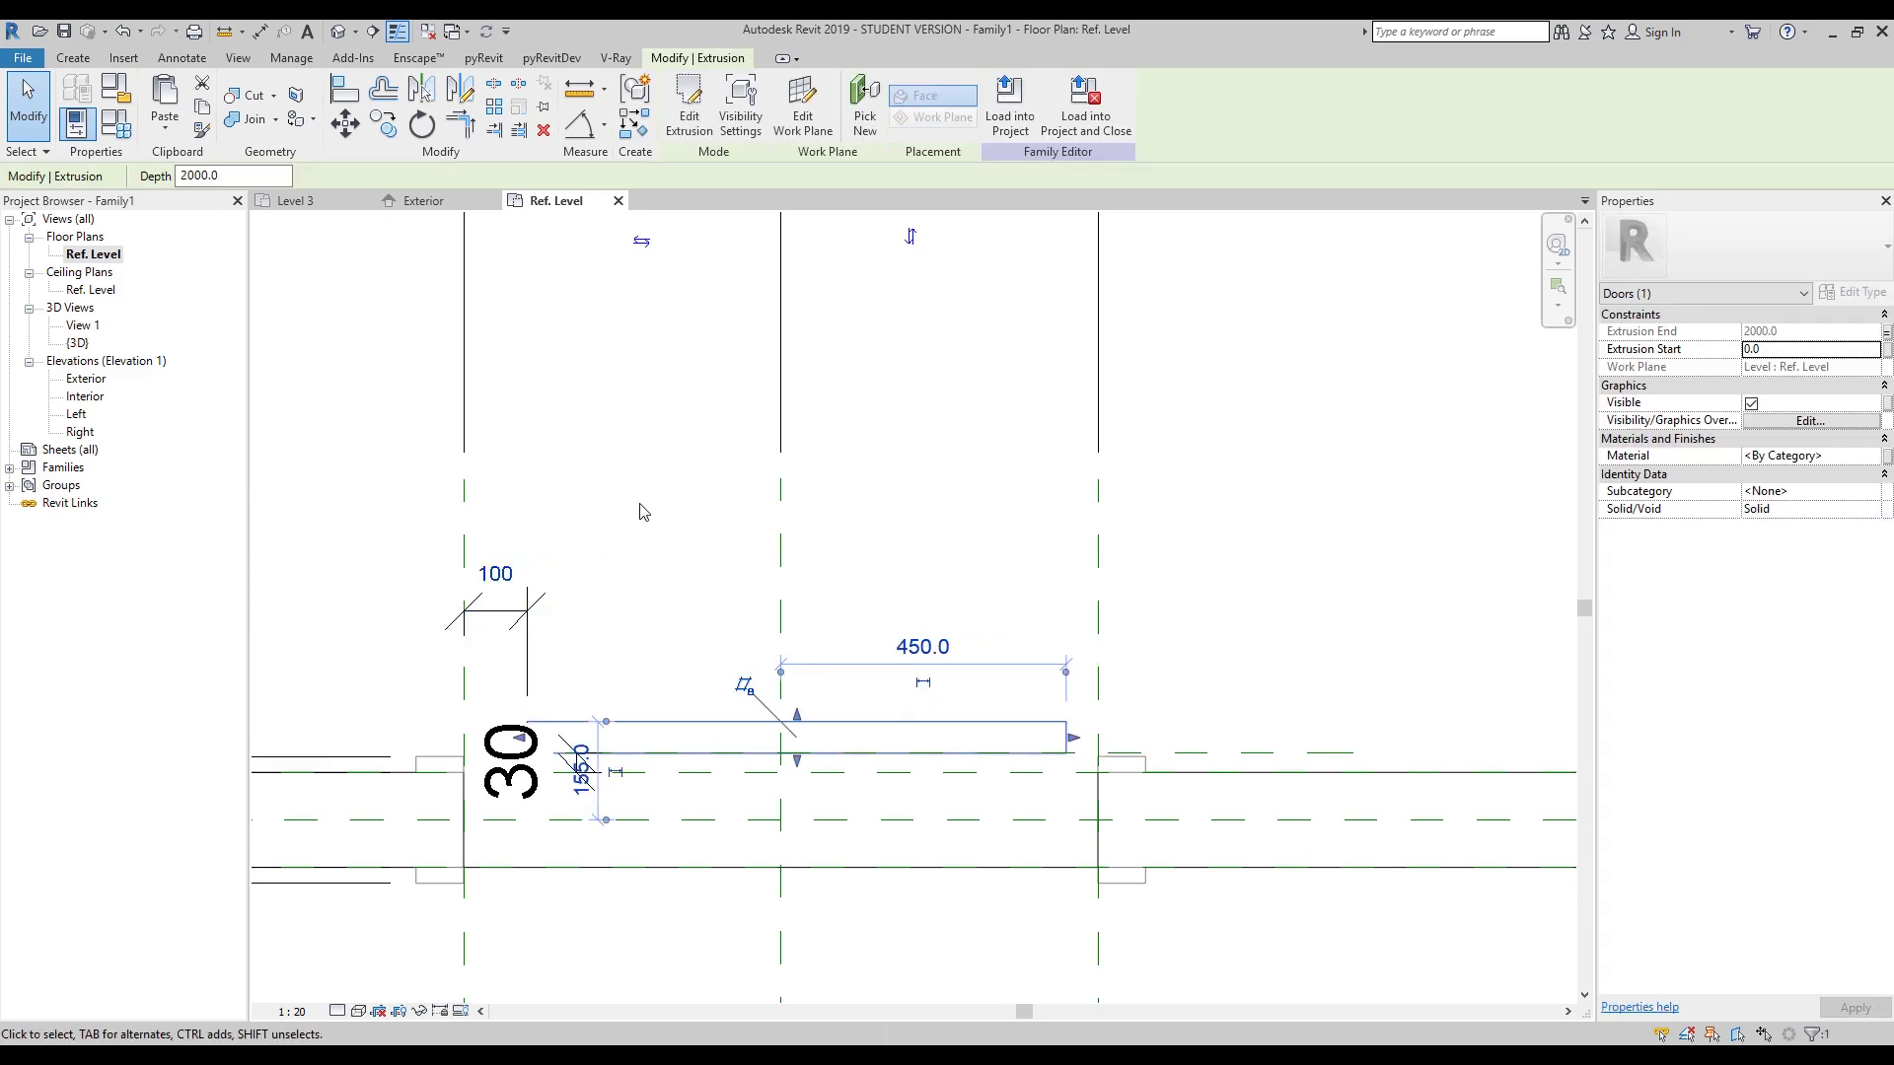
key("ctrl+z")
double_click(730, 727)
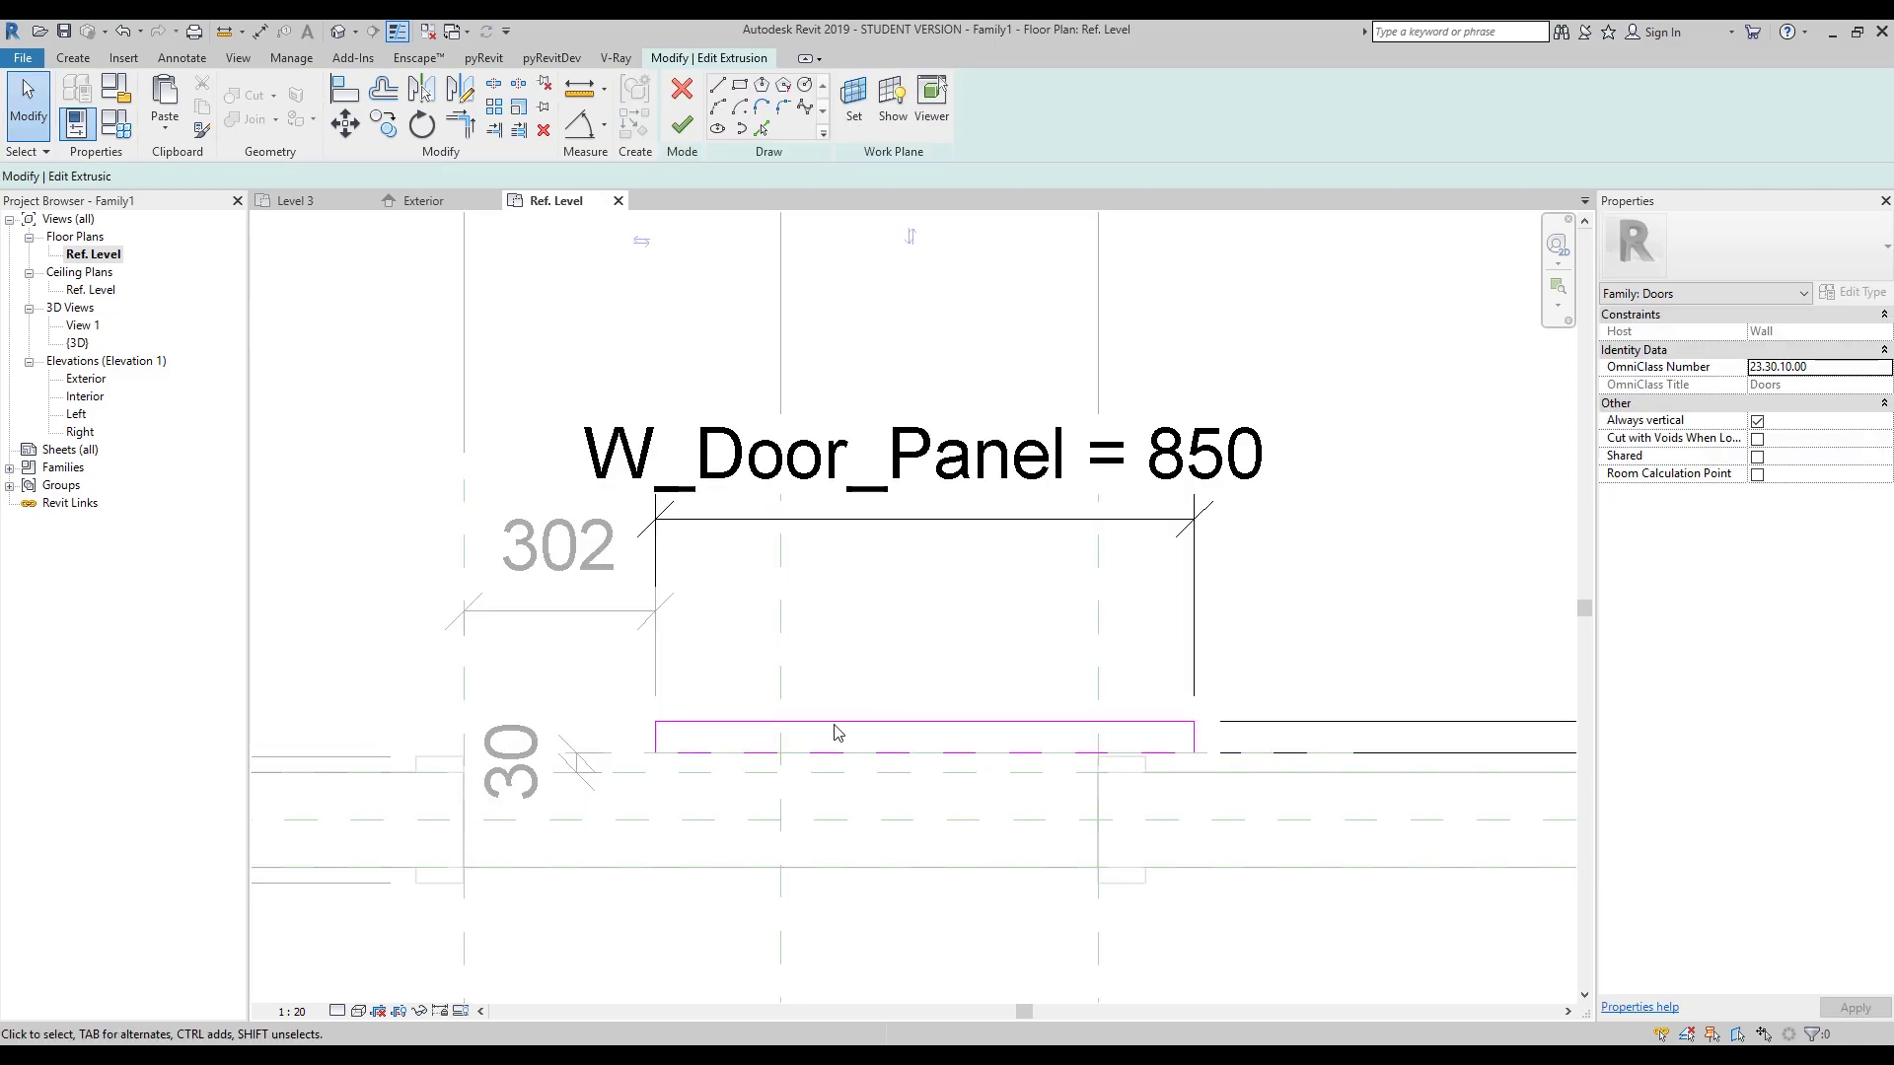
left_click(681, 125)
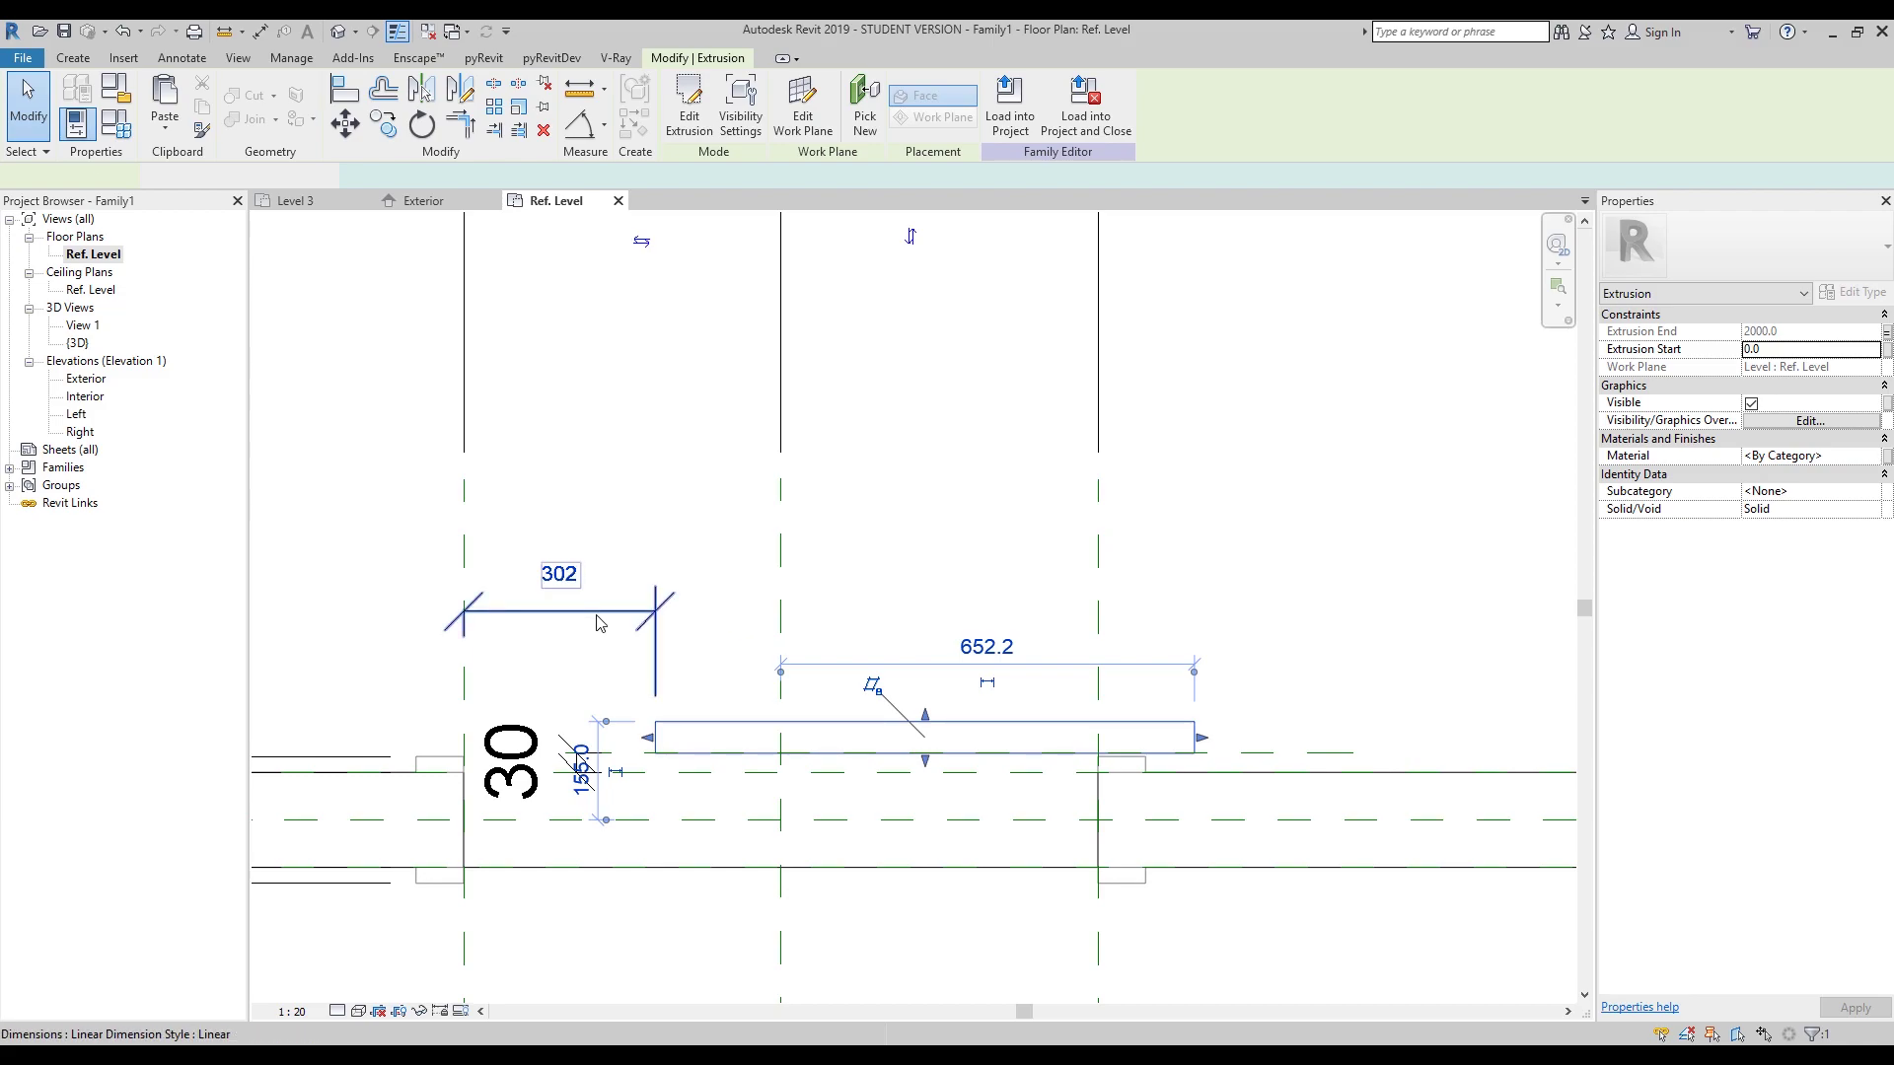
Label the dimension from the left opening plane to the panel's edge with a new family type parameter named "distance door".
left_click(552, 611)
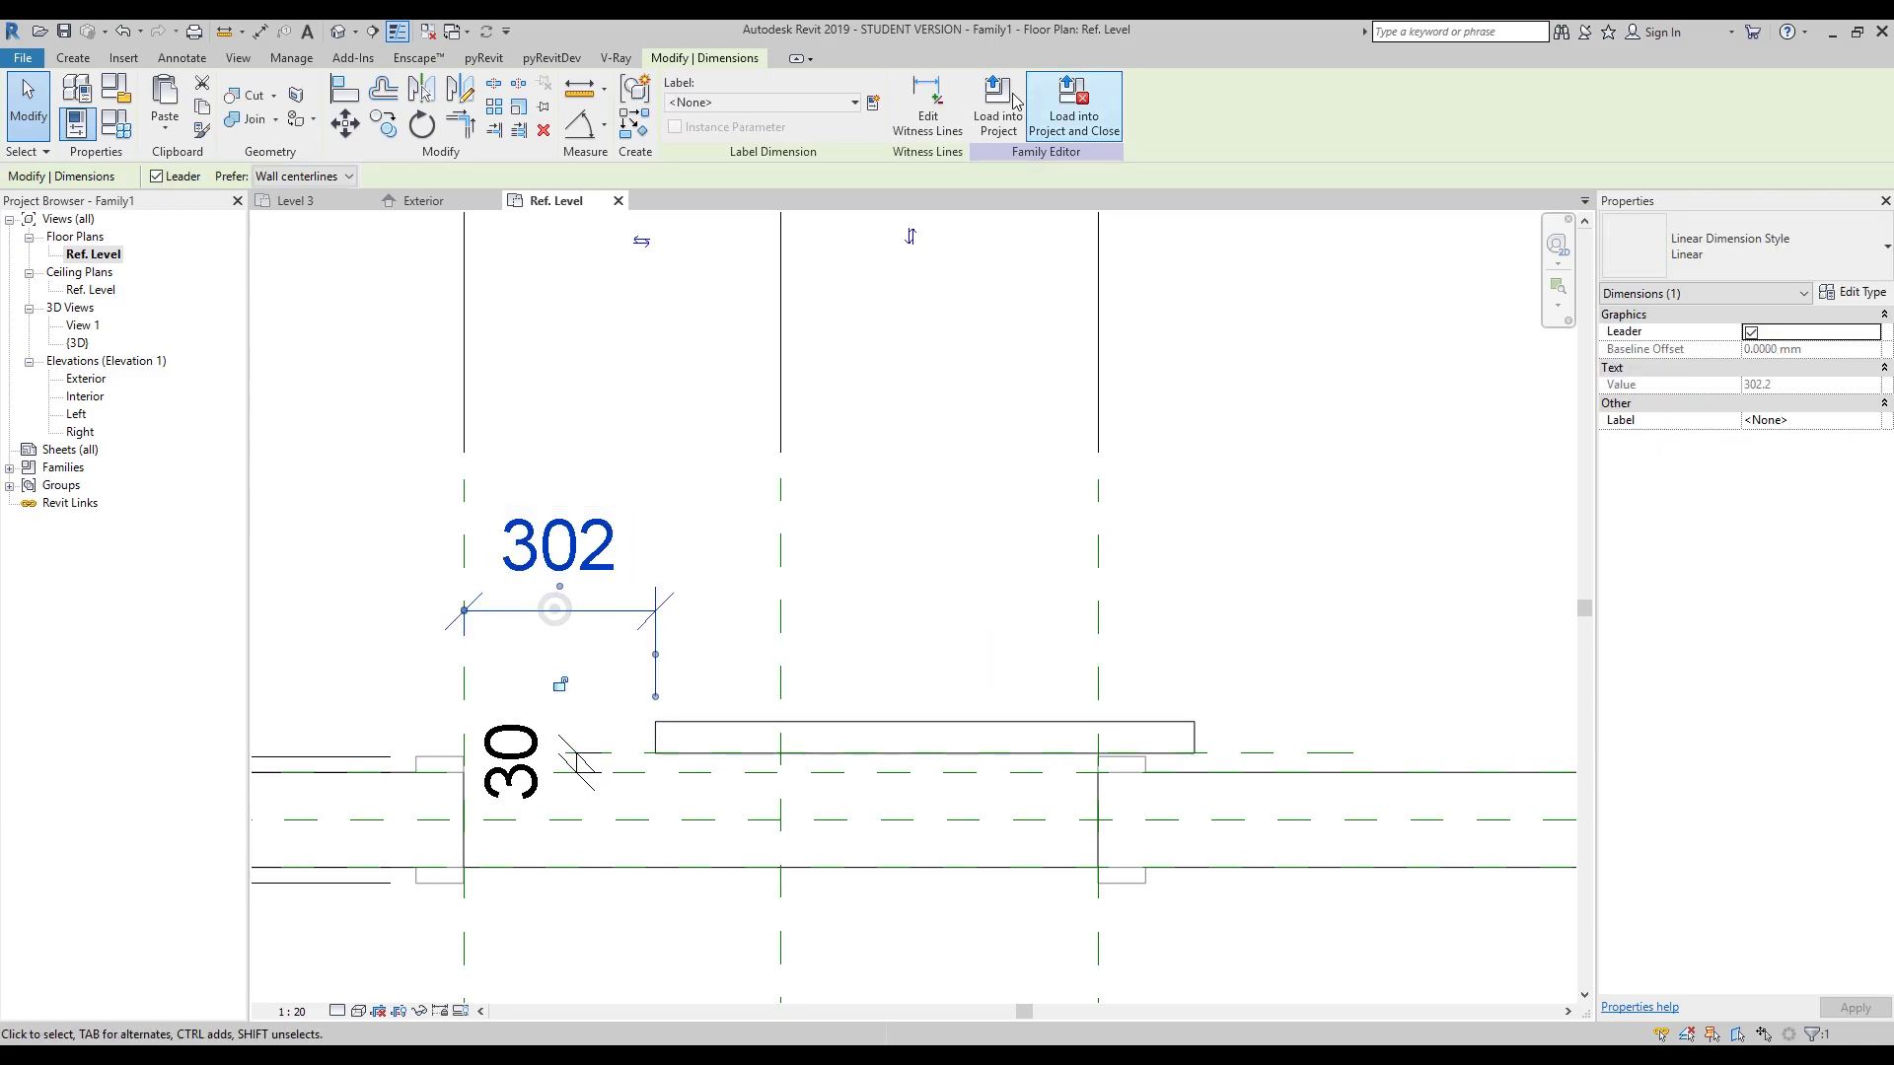
left_click(873, 104)
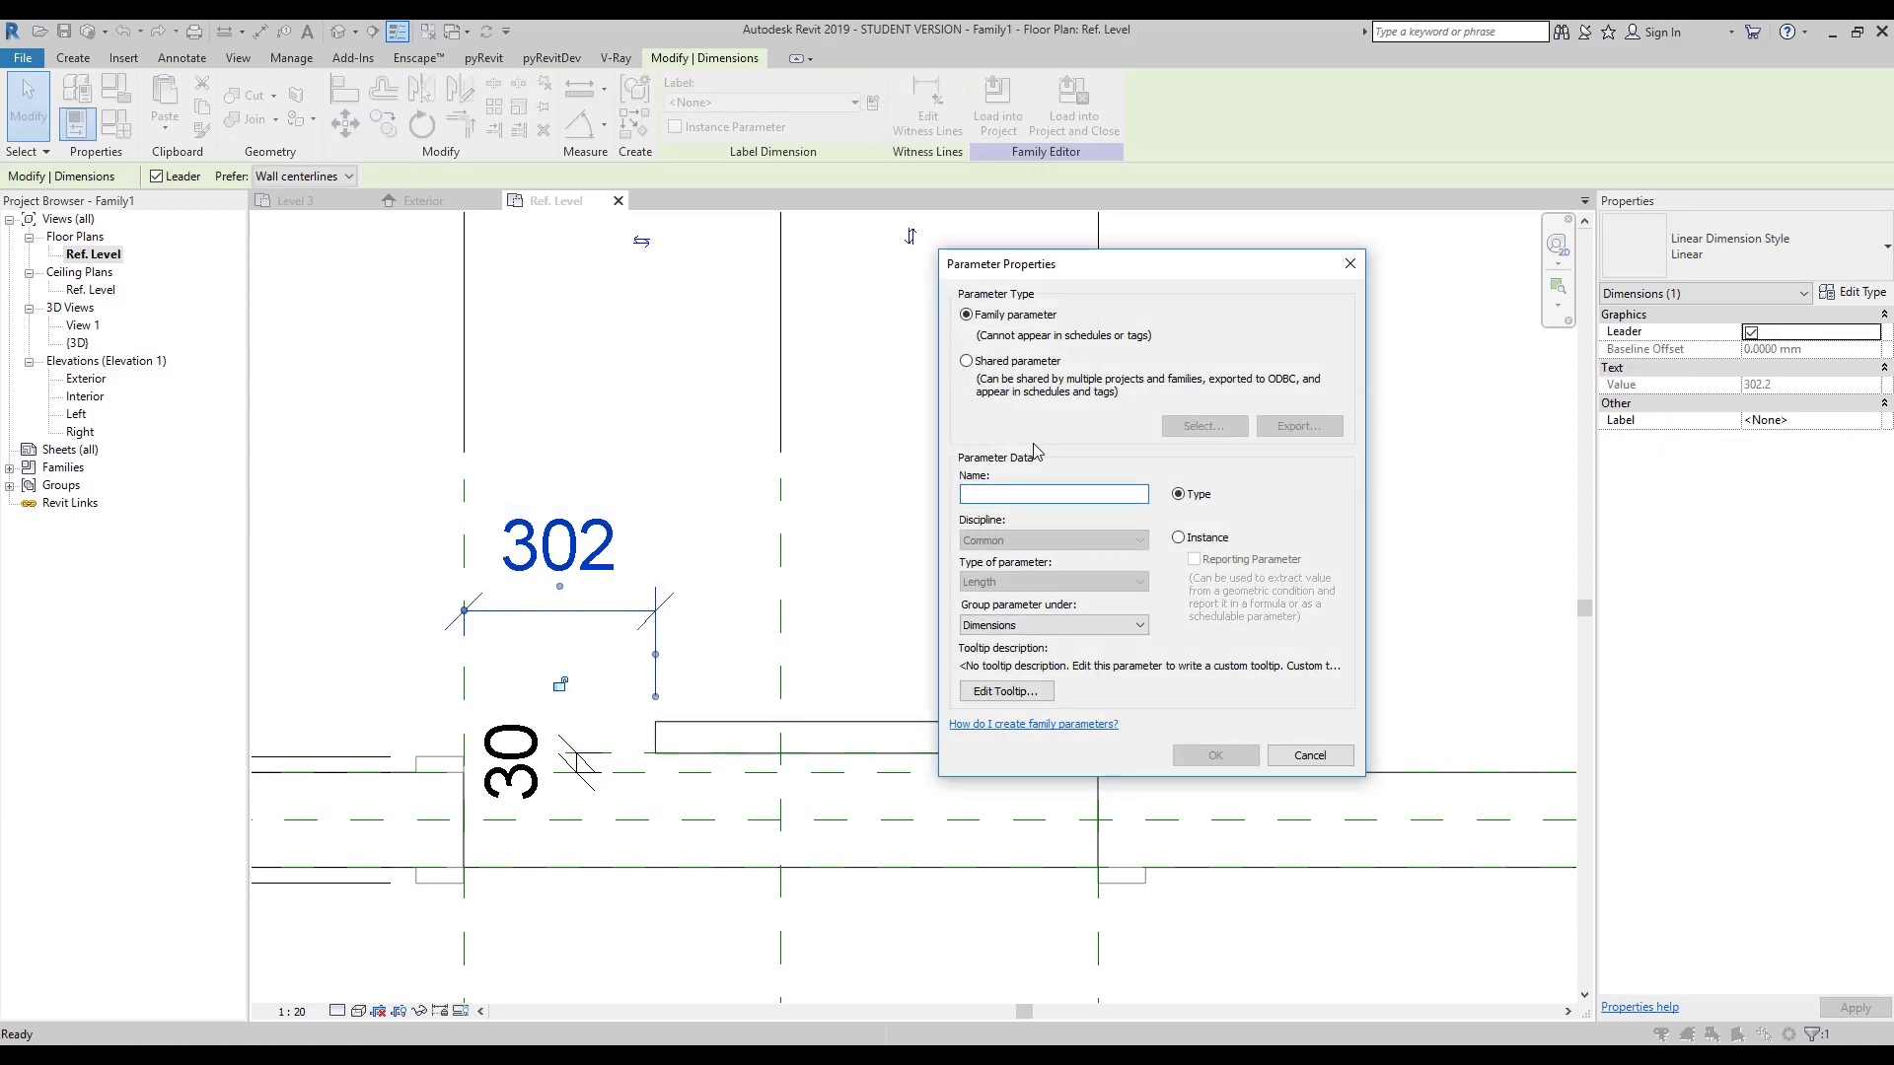
type("O")
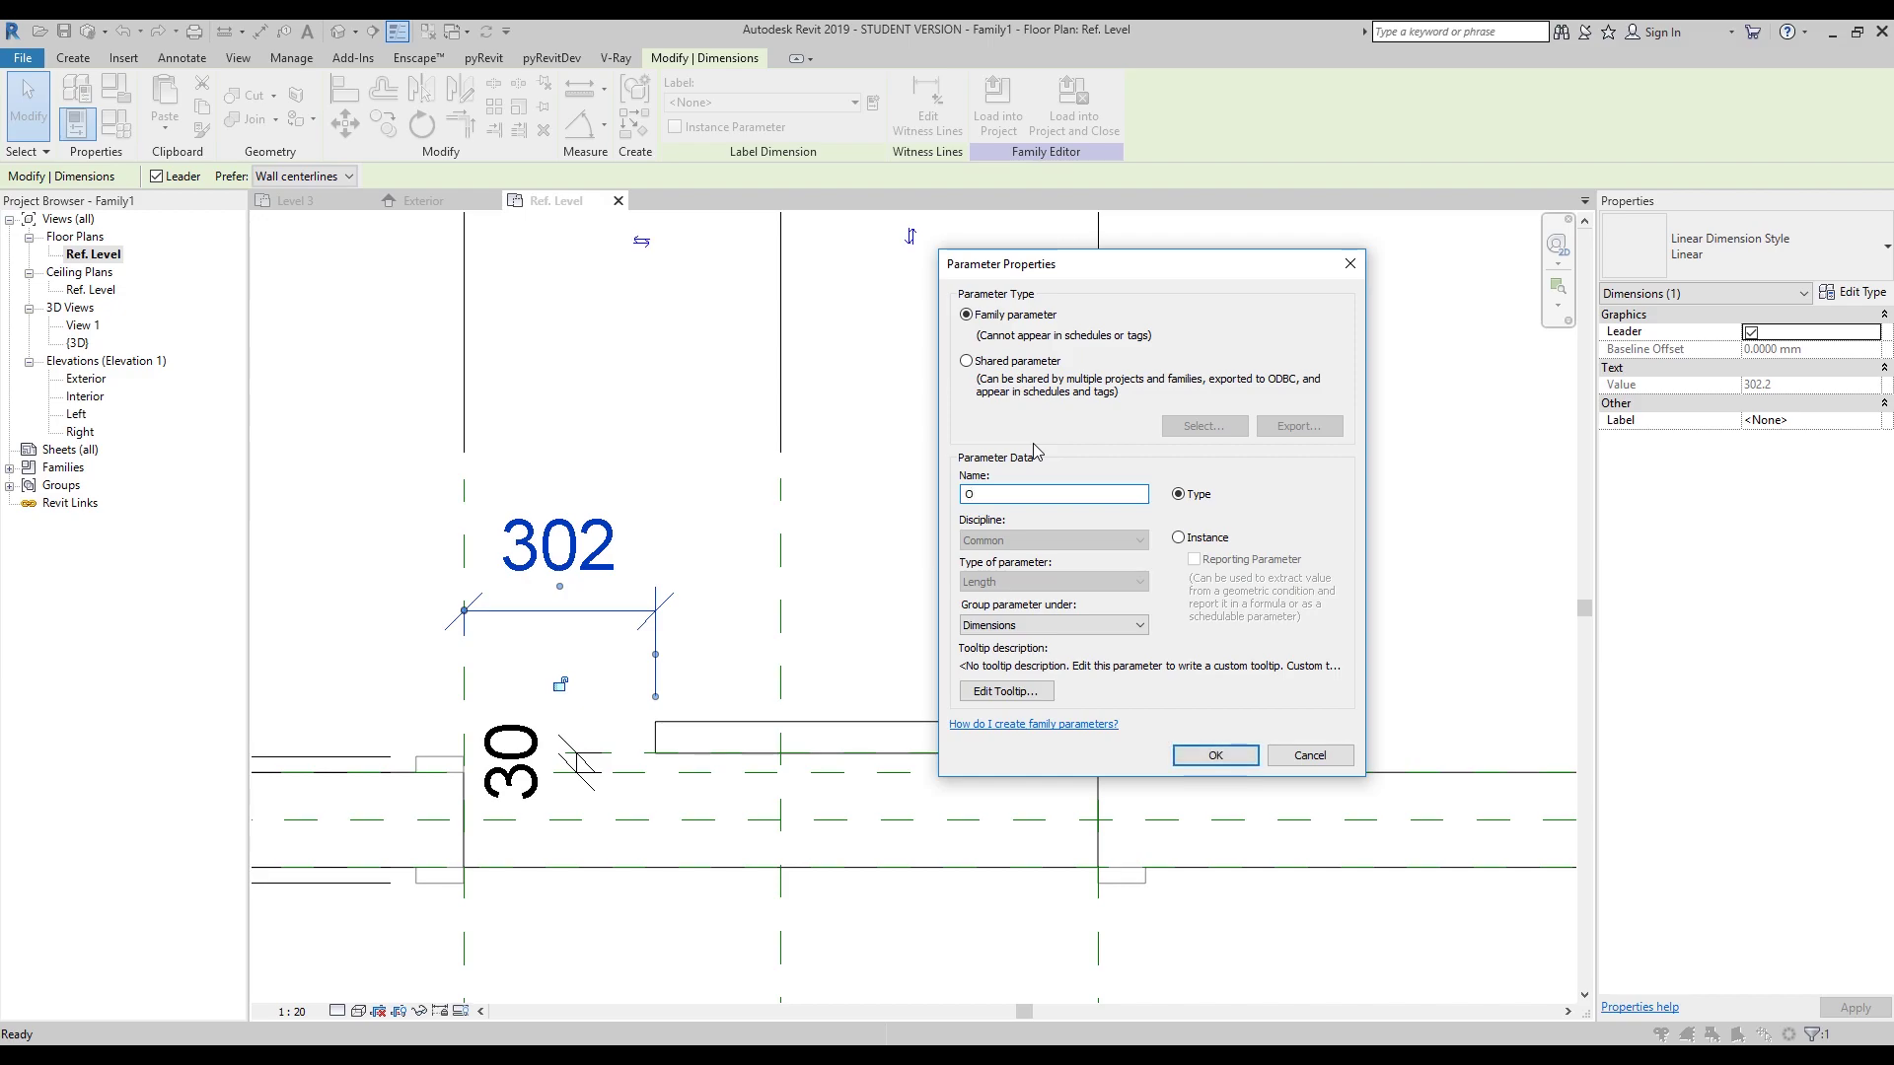
type("Height")
key("BackSpace")
key("BackSpace")
key("BackSpace")
key("BackSpace")
key("BackSpace")
key("Tab")
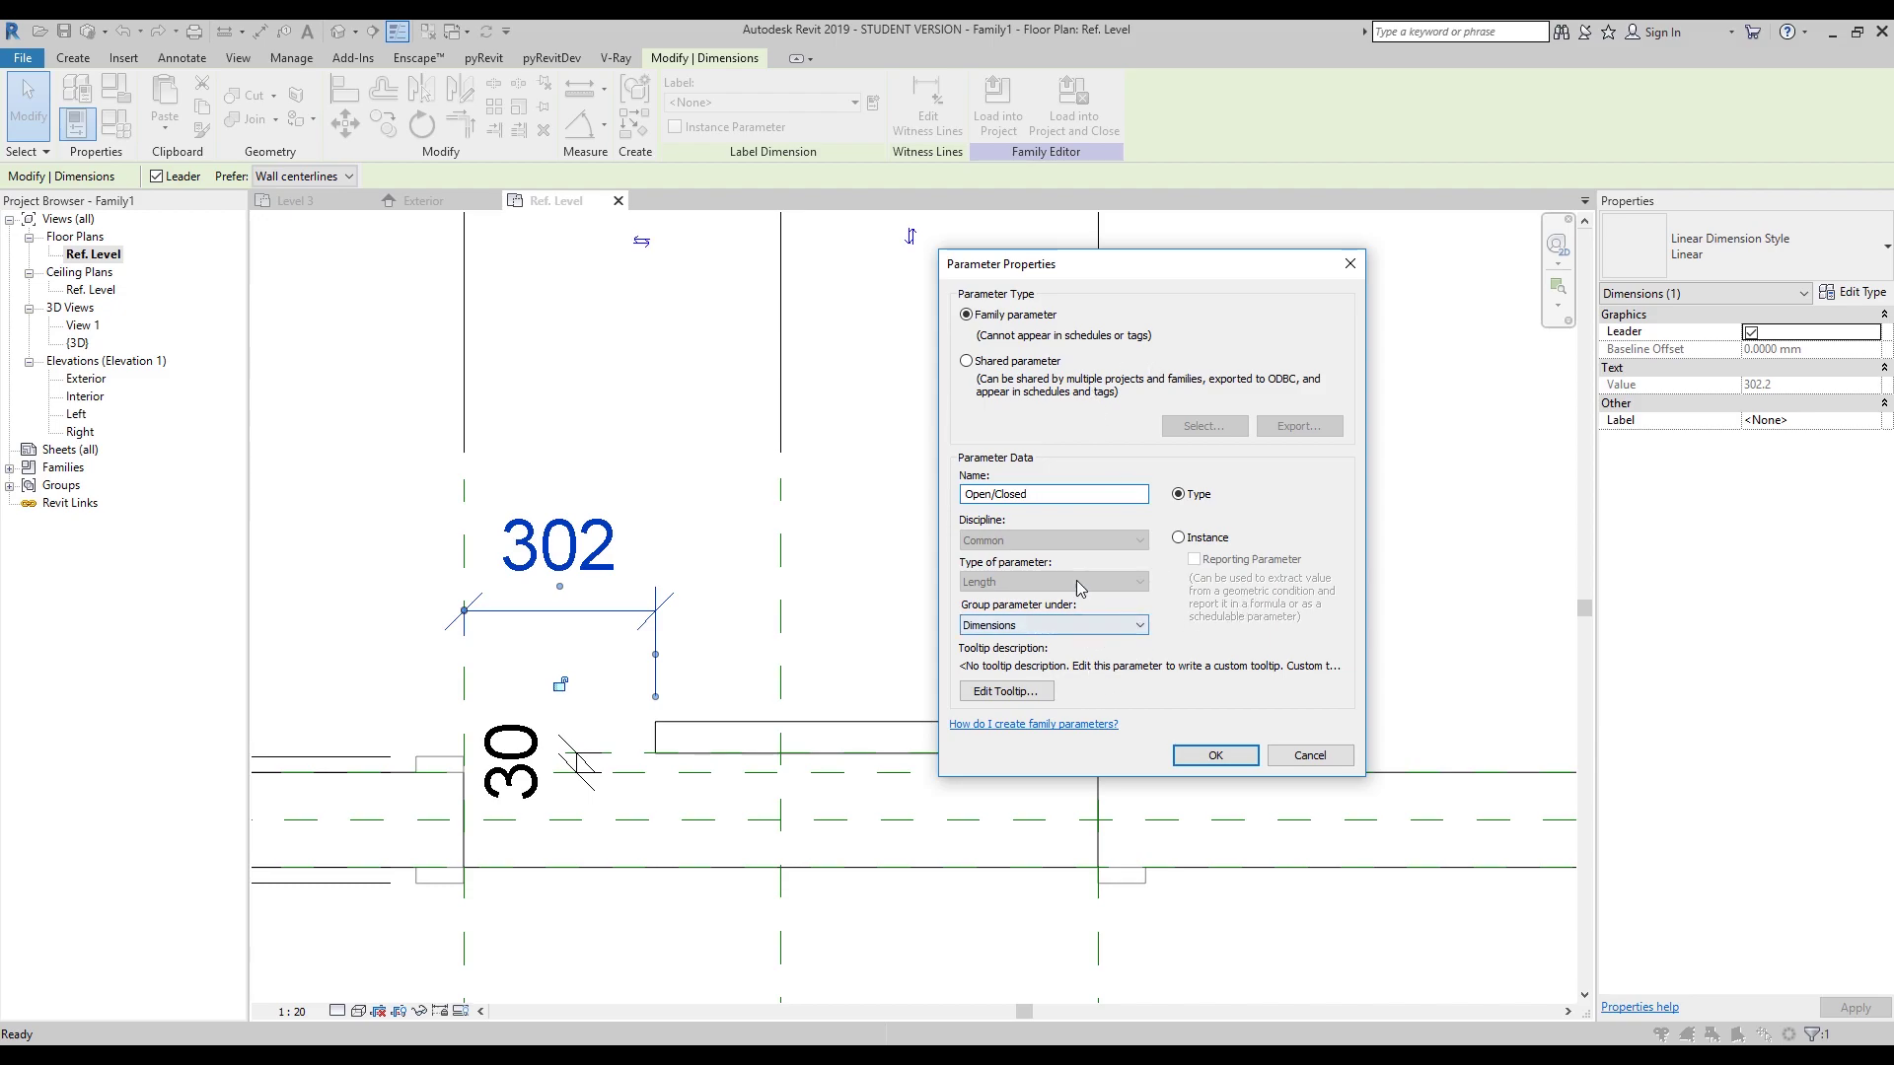
double_click(1049, 495)
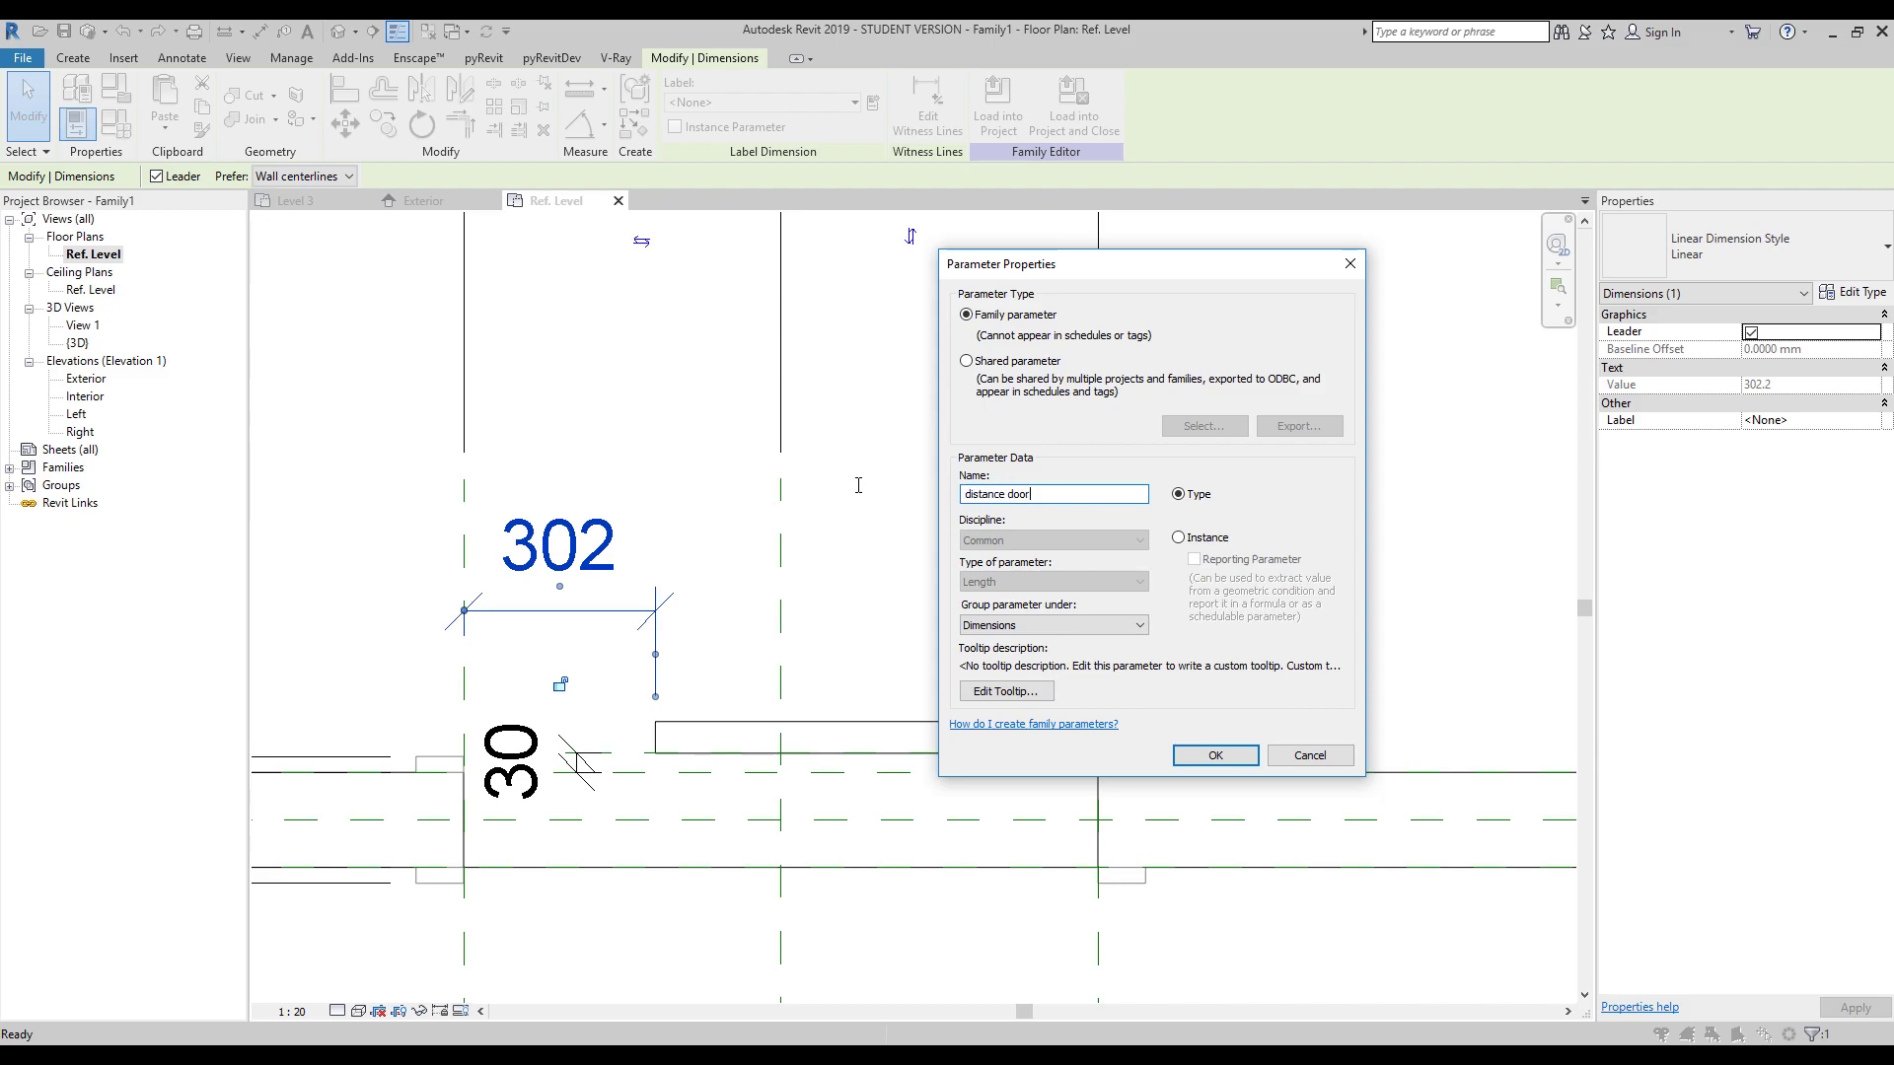
left_click(1215, 756)
left_click(722, 415)
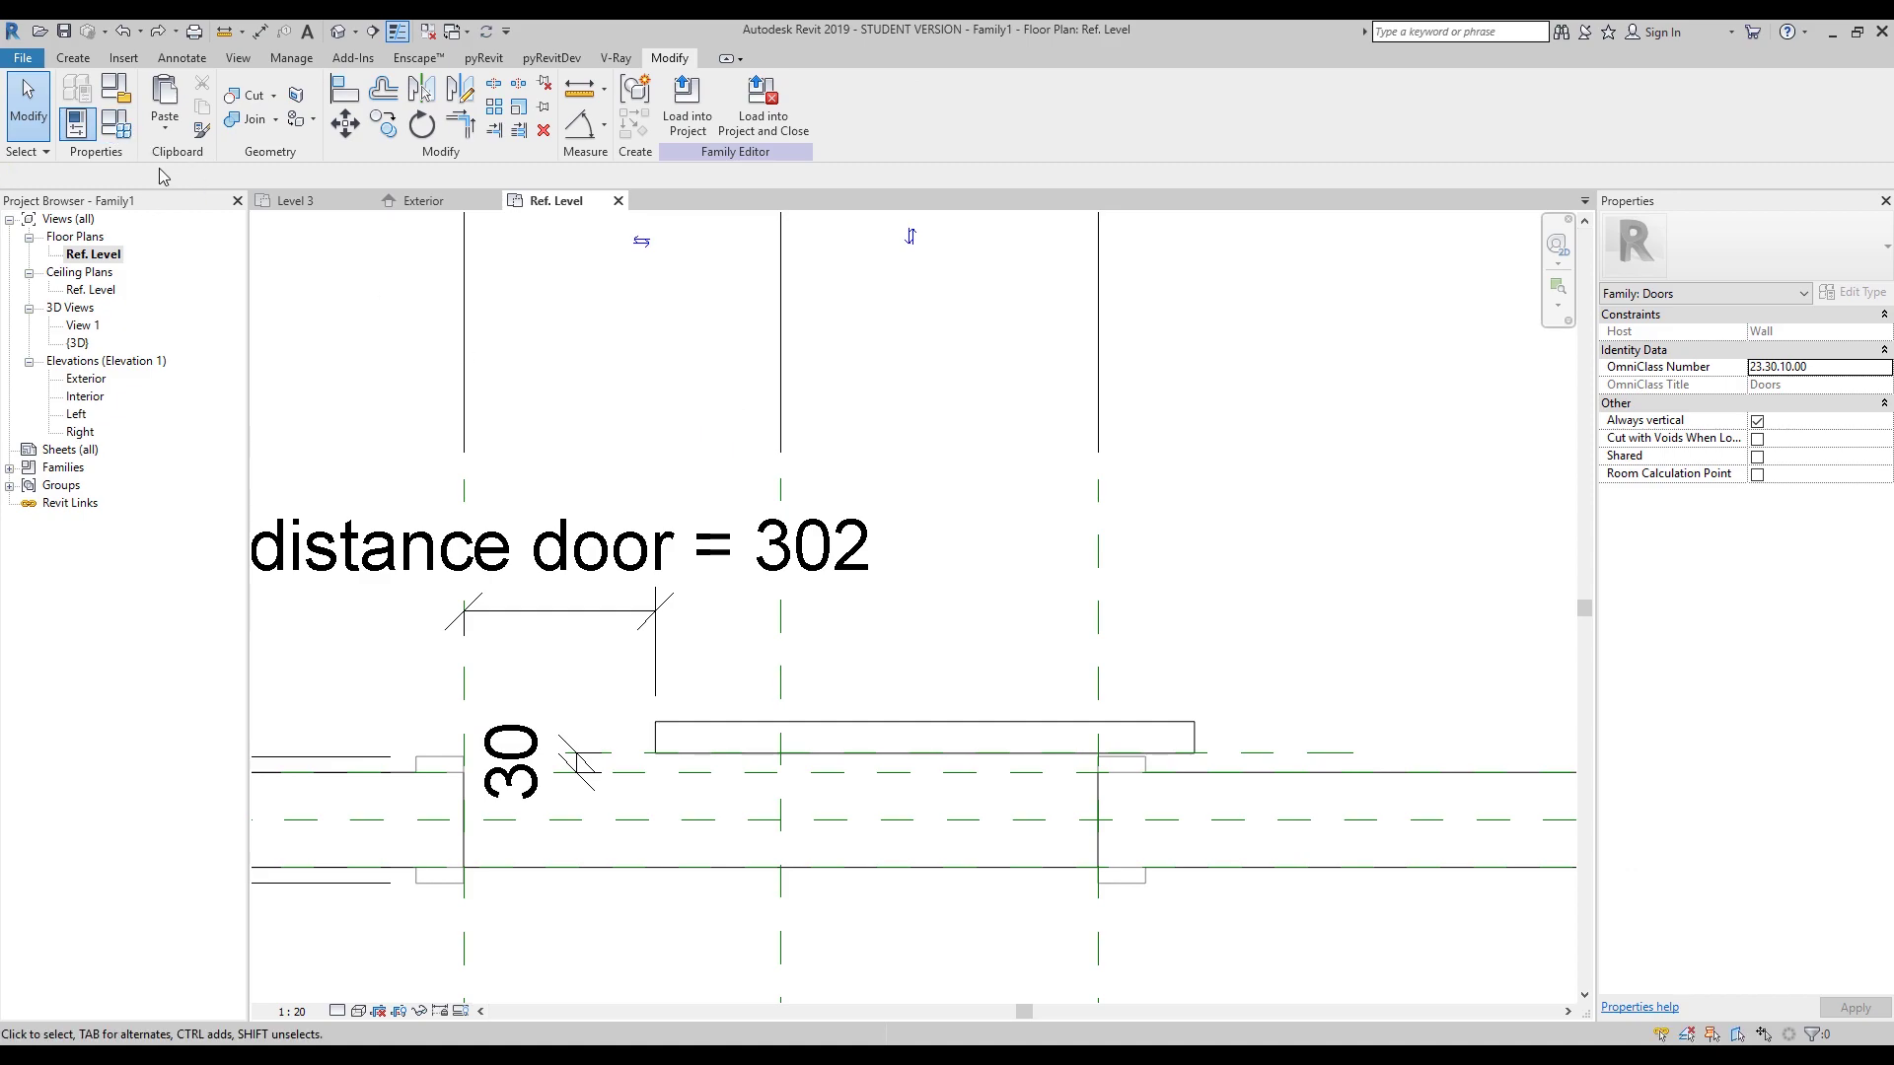
Make the door panel as wide as the opening by giving W_Door_Panel the formula Width in the family types.
left_click(115, 123)
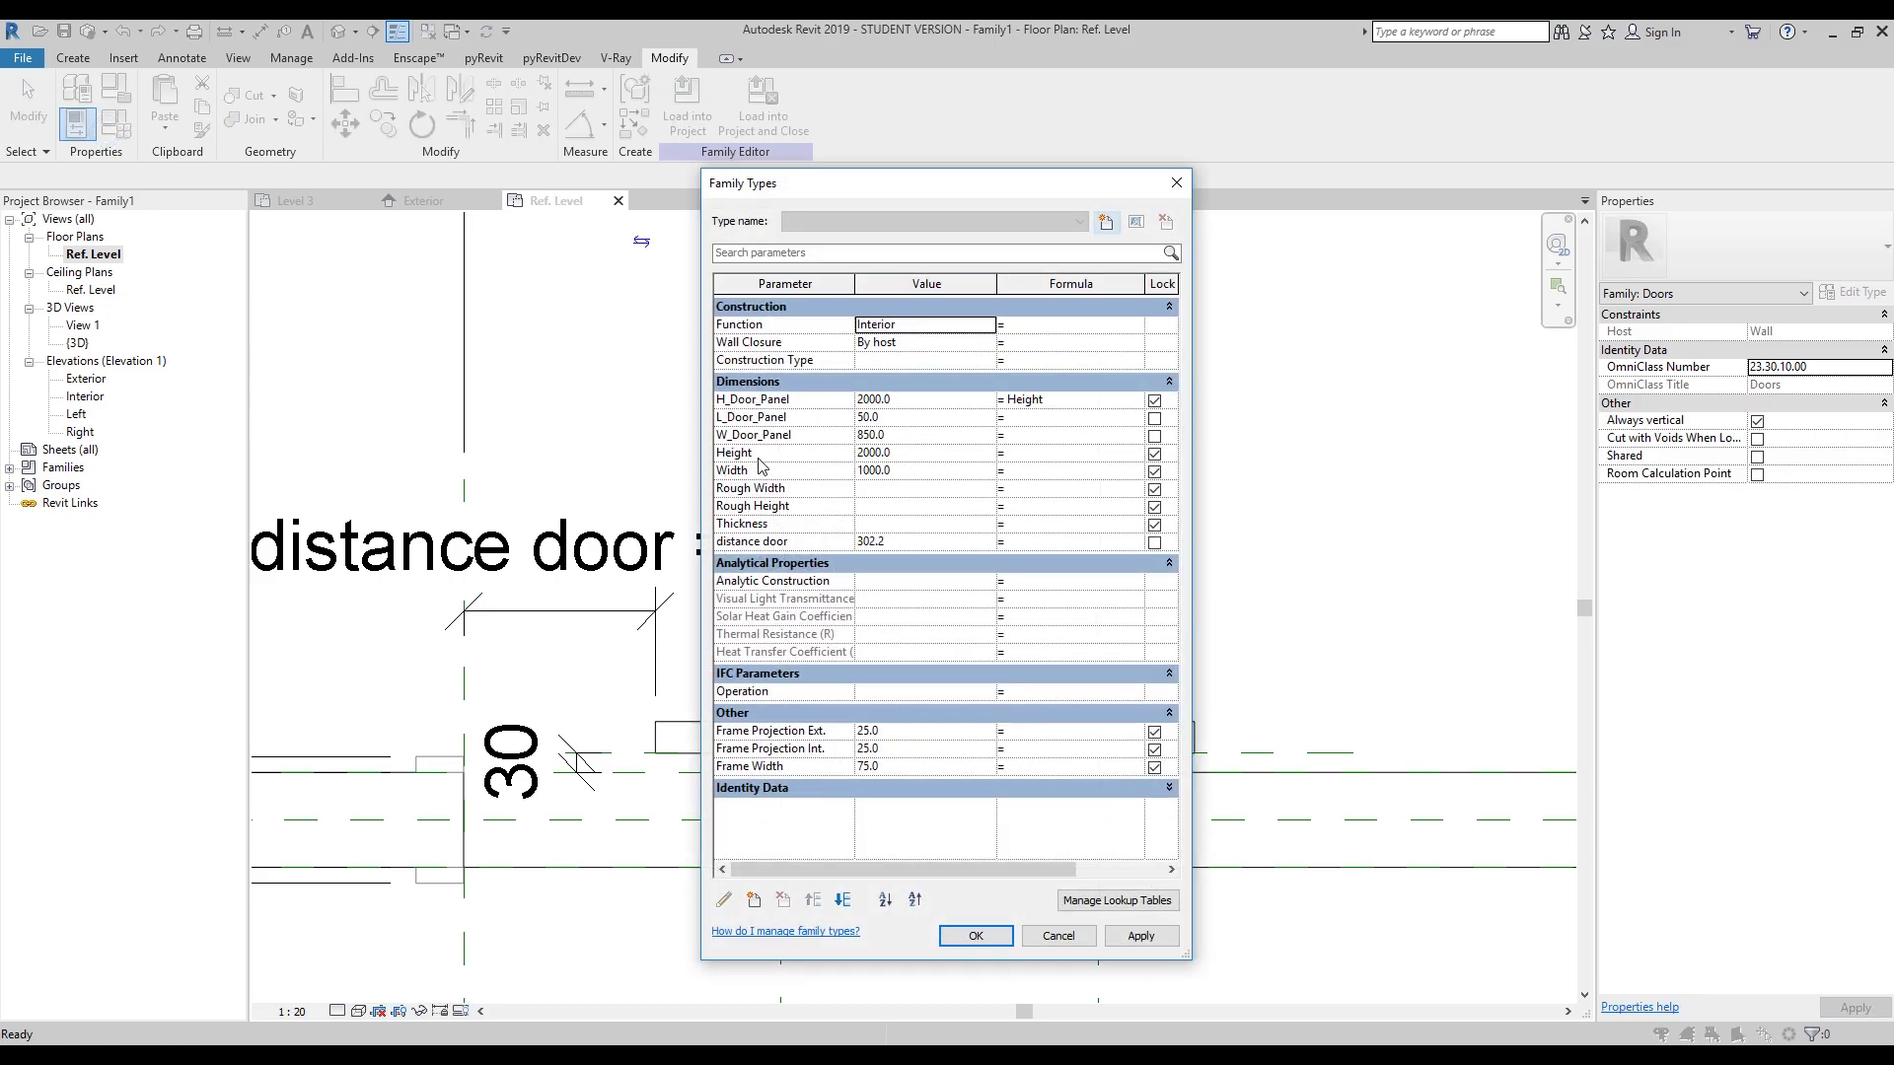
left_click_drag(854, 186, 1246, 172)
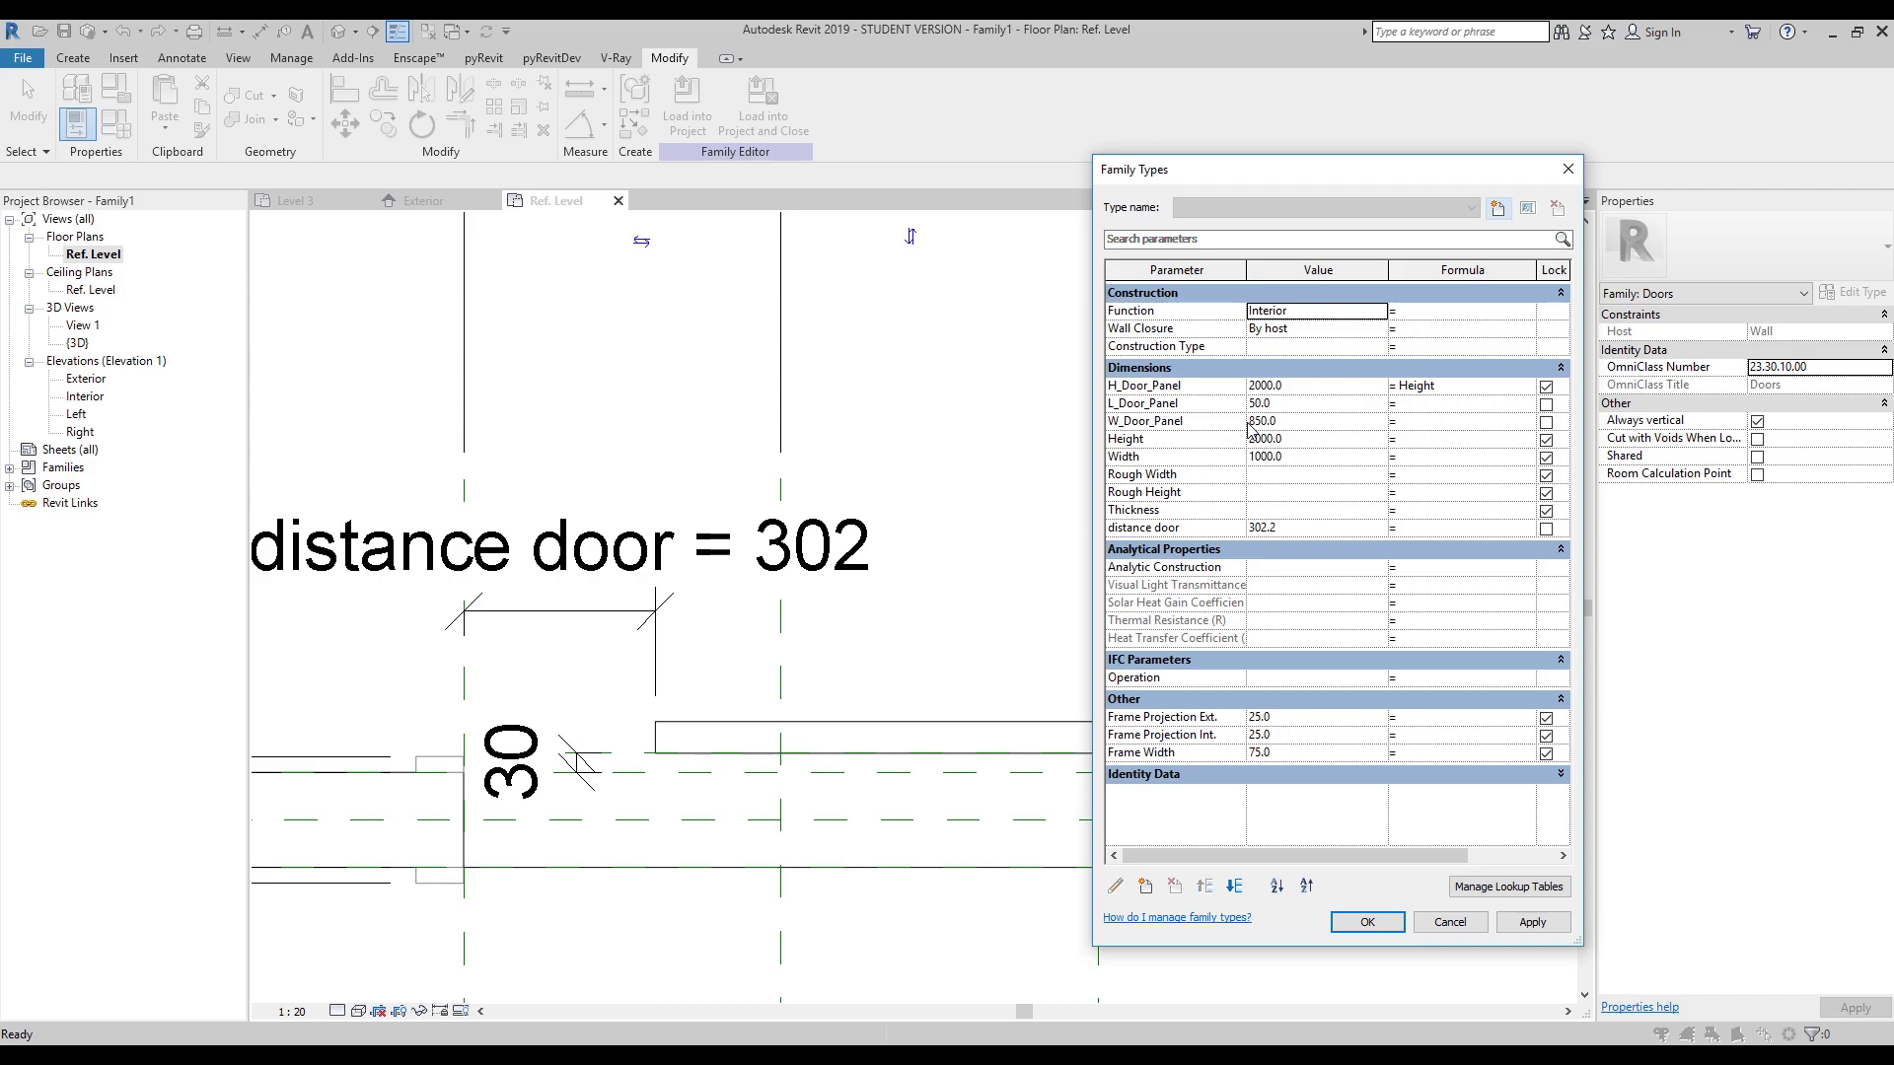
left_click(1182, 458)
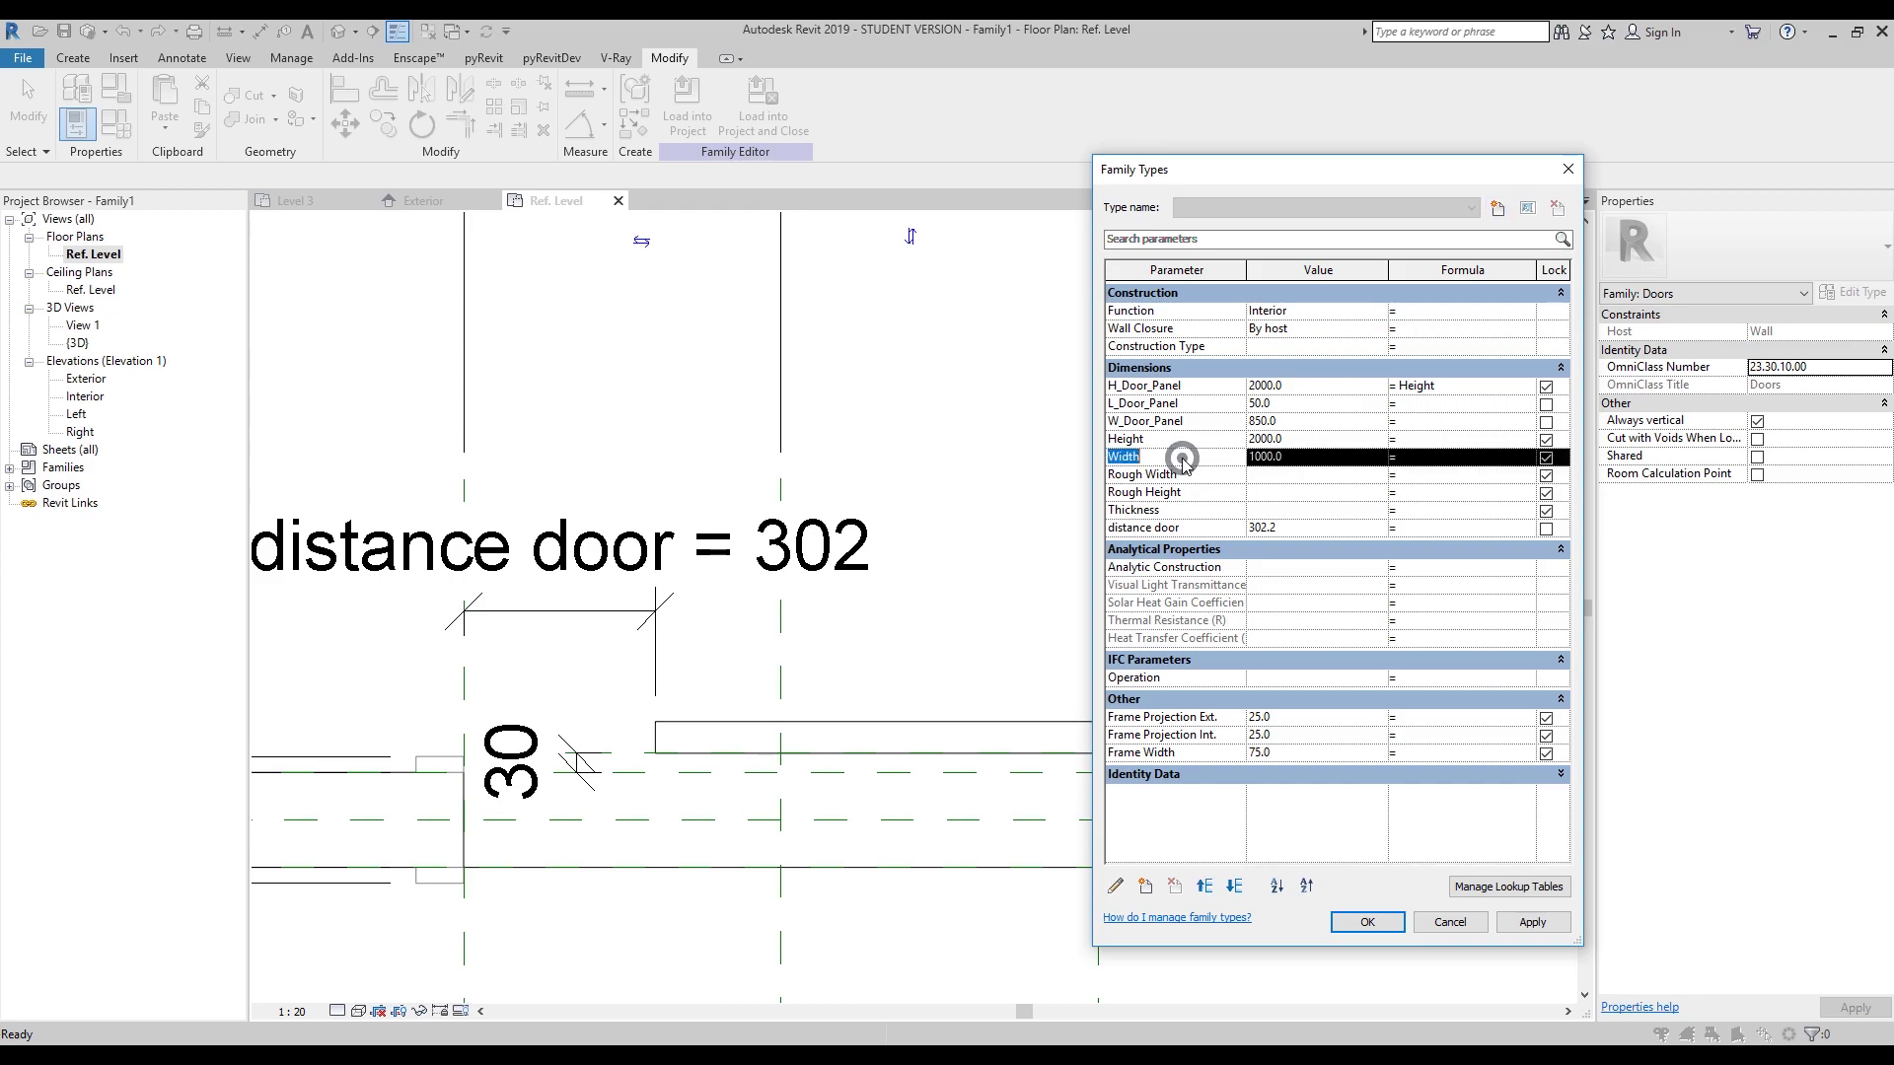
left_click(1429, 422)
left_click(1367, 921)
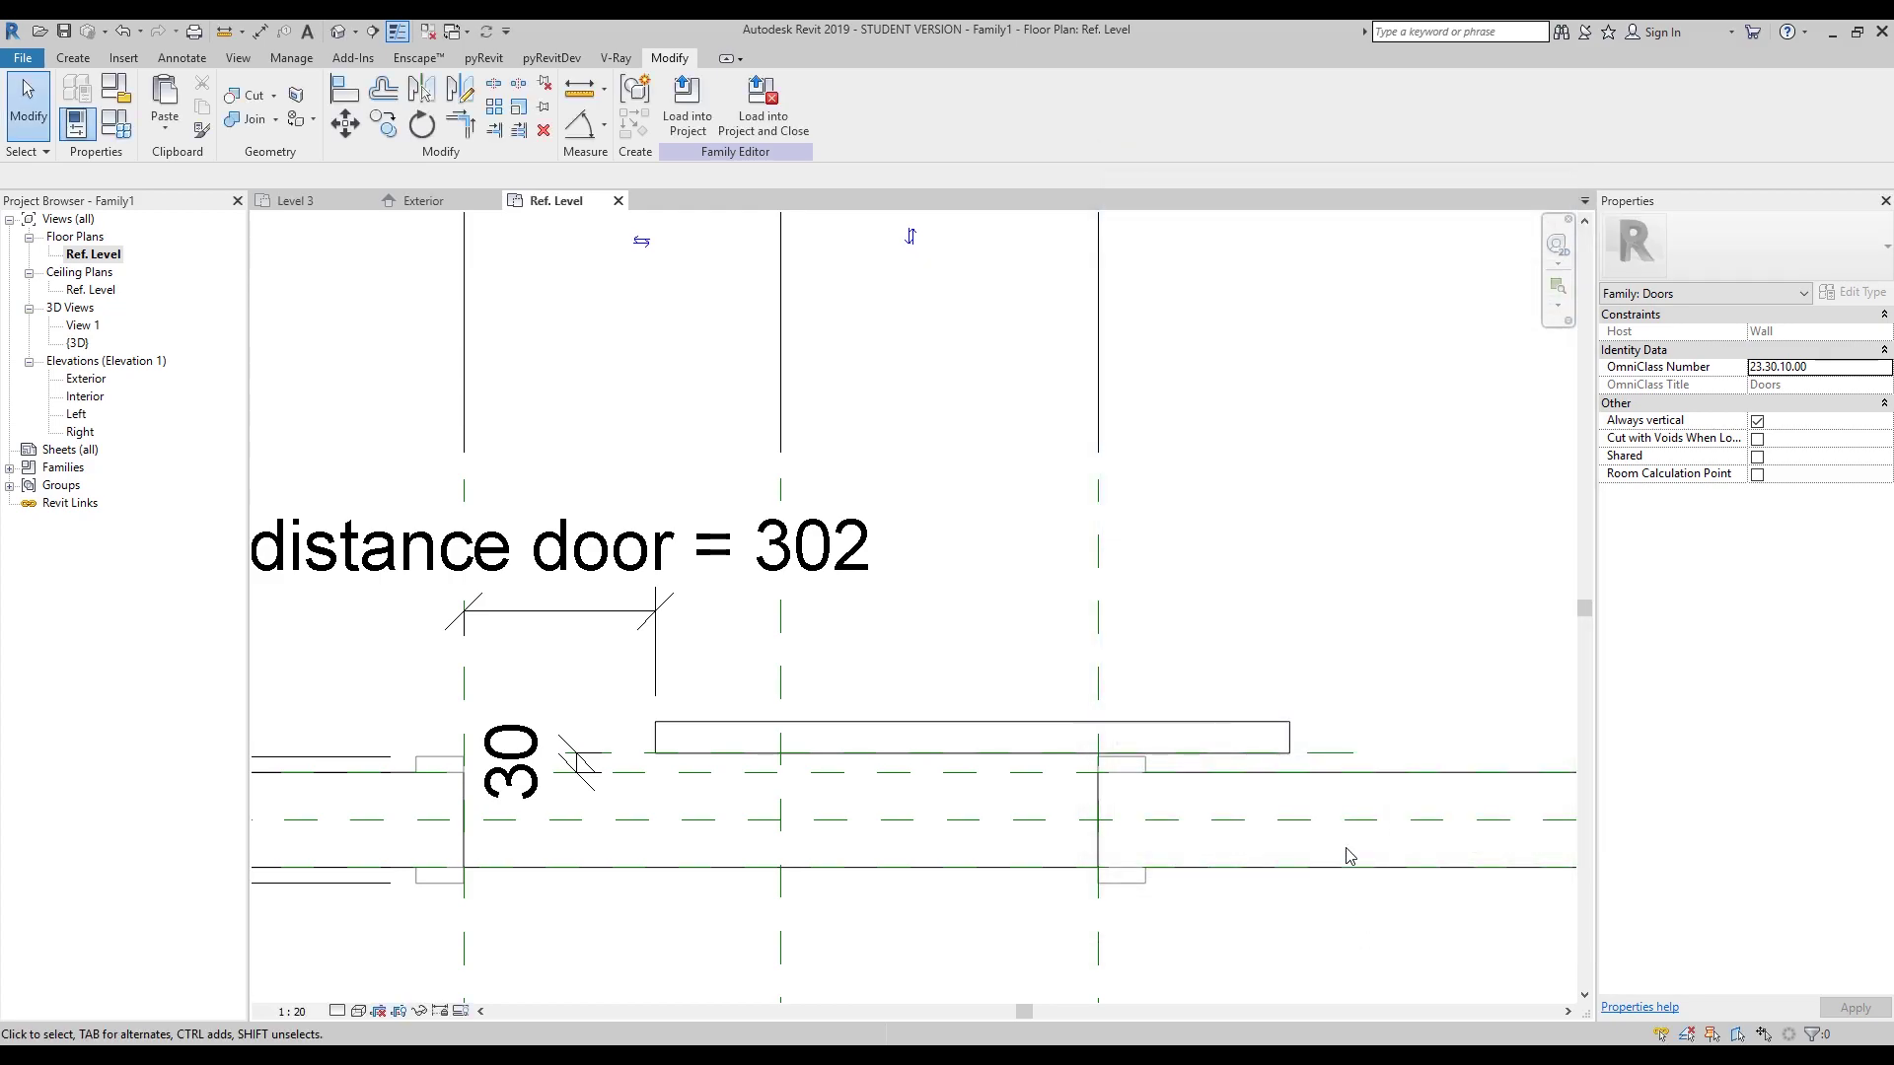
Set the distance door parameter to 800 in the family types and apply it to the door panel.
scroll(1273, 569, "down", 5)
middle_click_drag(1095, 534, 1054, 518)
left_click(115, 124)
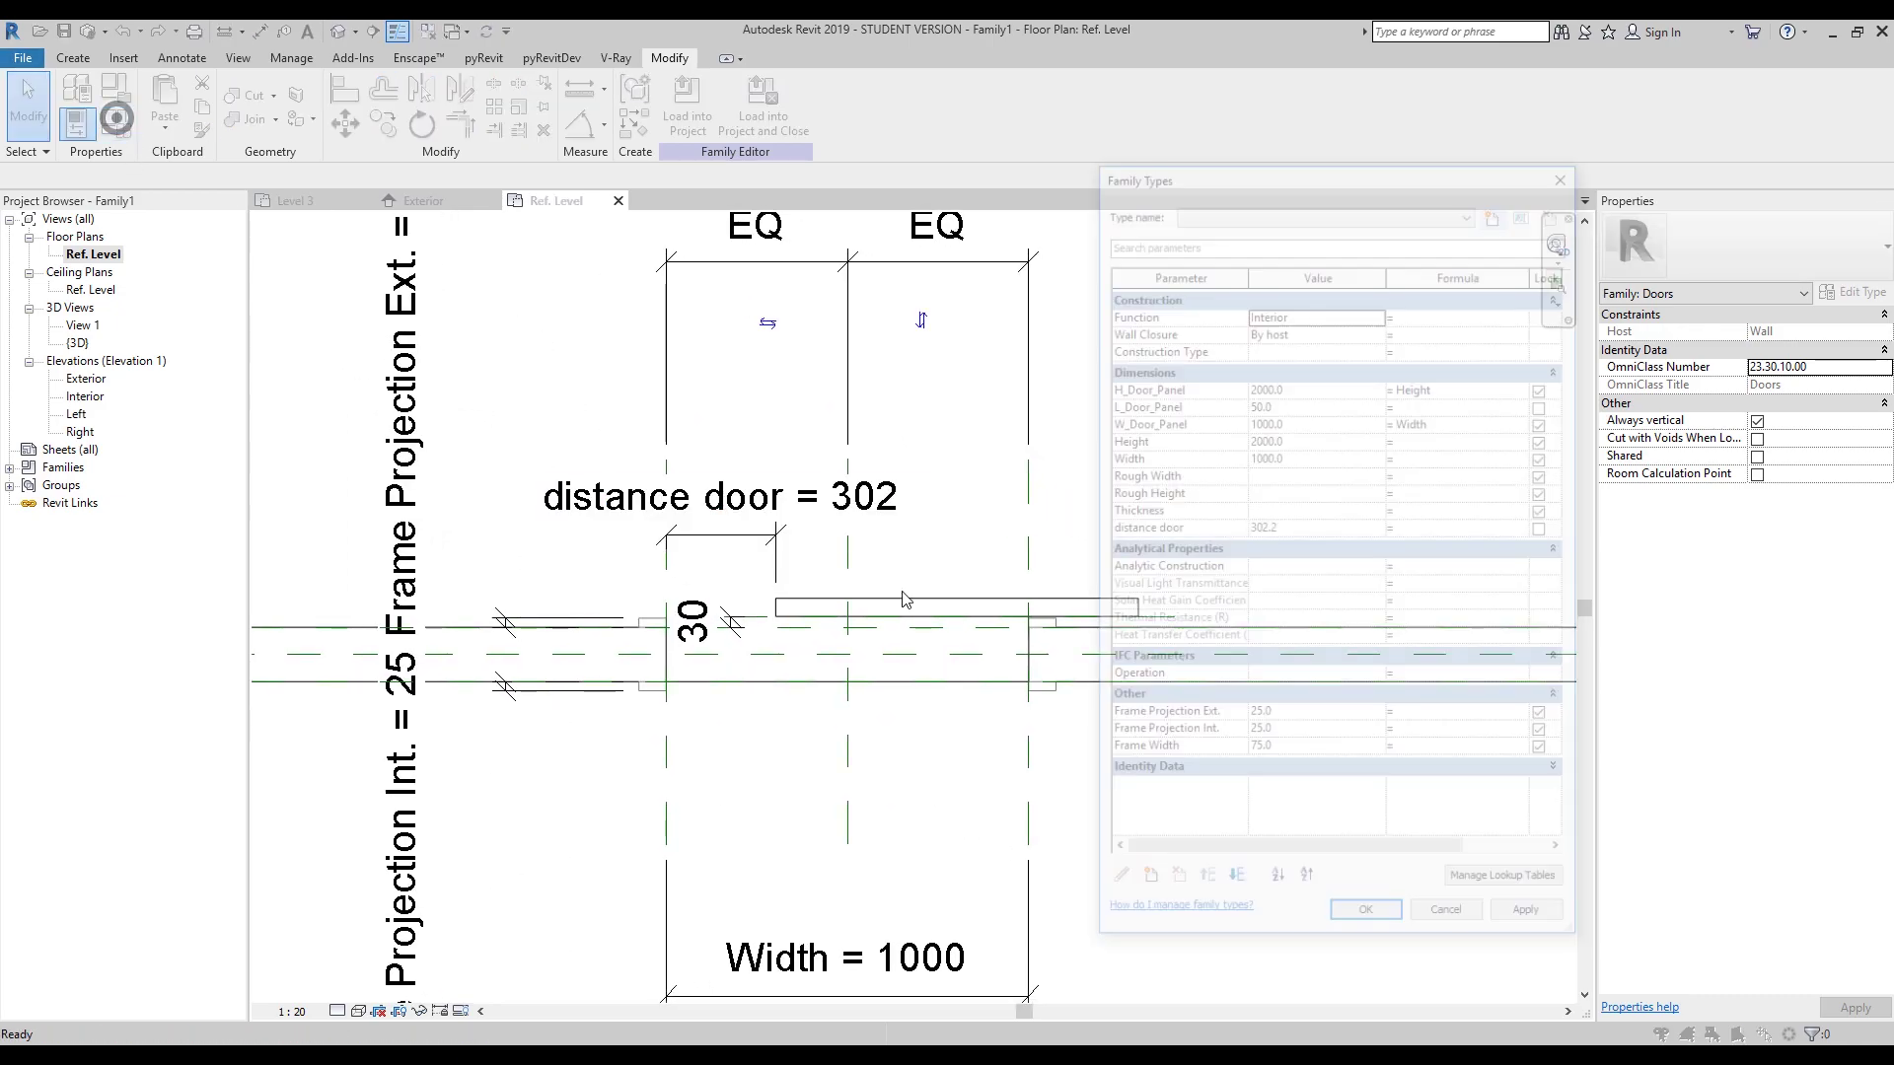
left_click(1301, 528)
type("800")
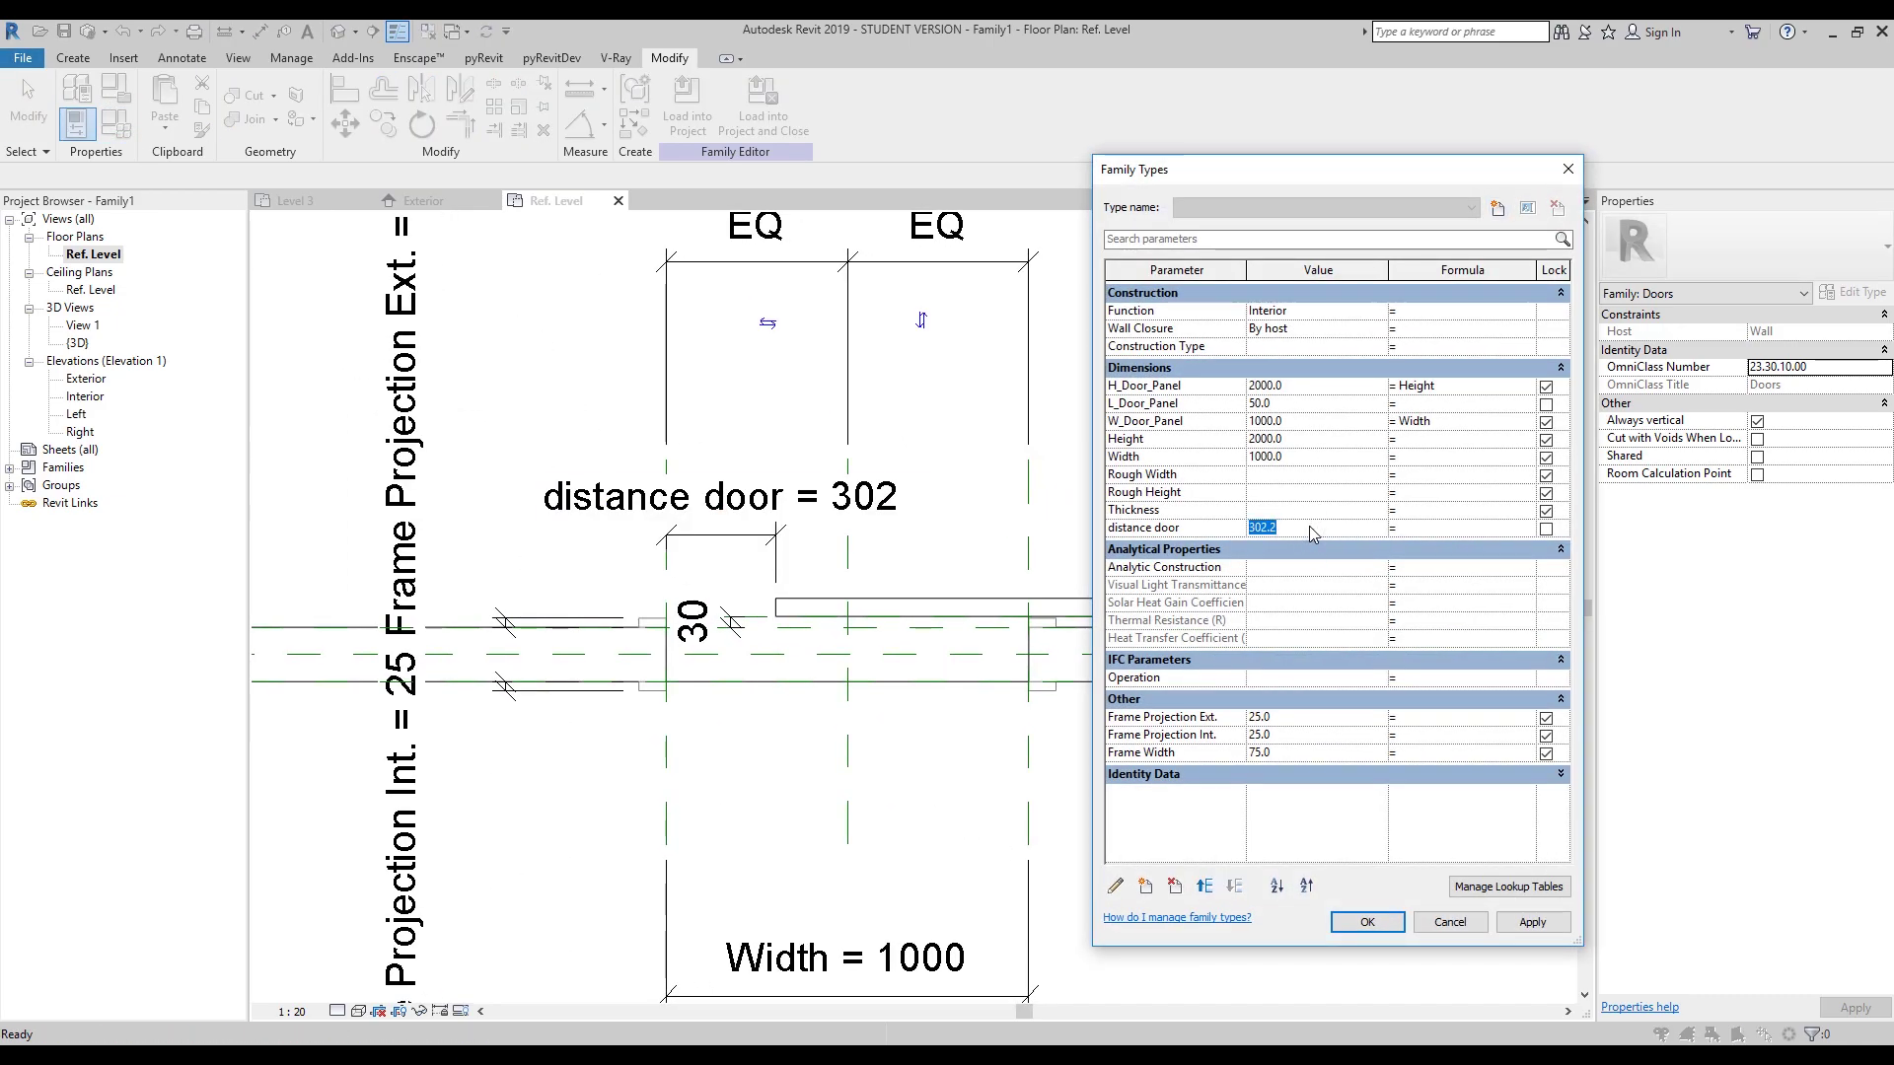
left_click(1369, 920)
left_click(1221, 533)
middle_click_drag(1162, 519, 1150, 588)
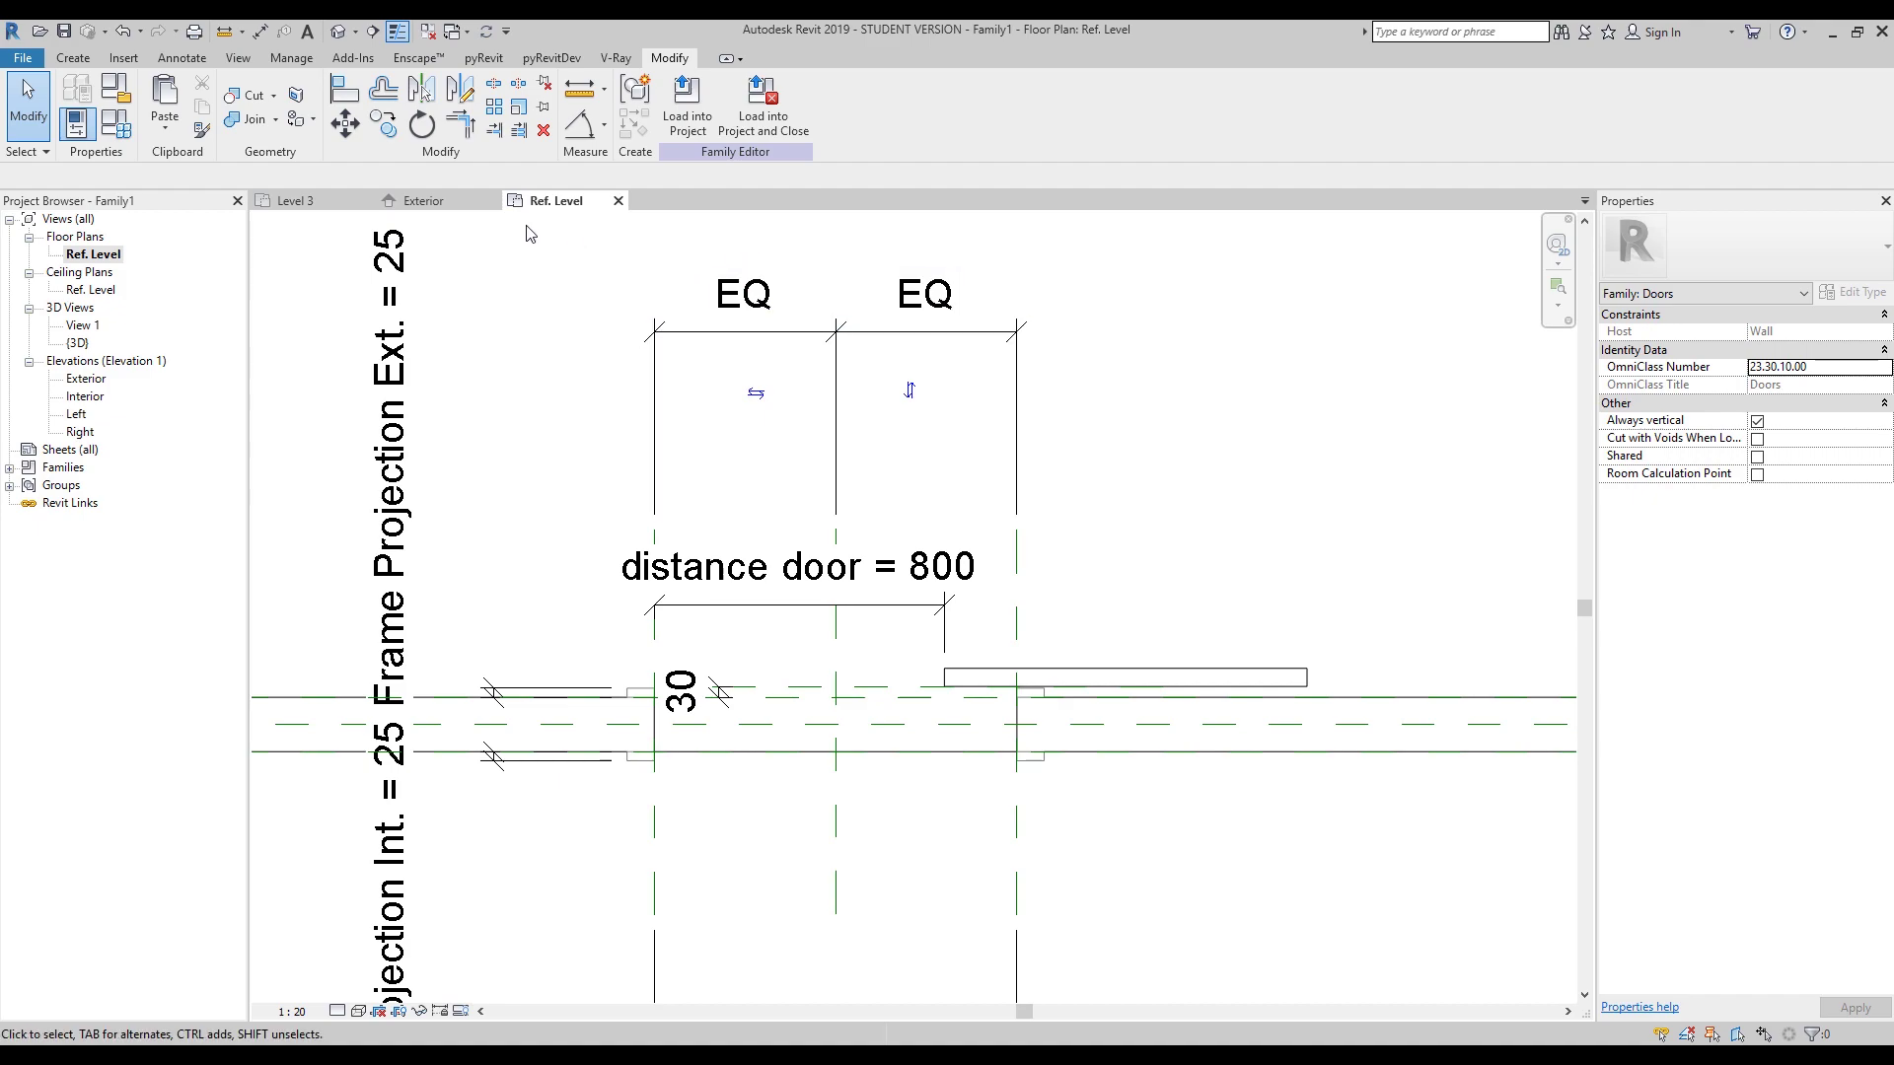
Load the door family into the Tiny building project and place it in the WC's lower wall with the panel outside the room.
left_click(686, 101)
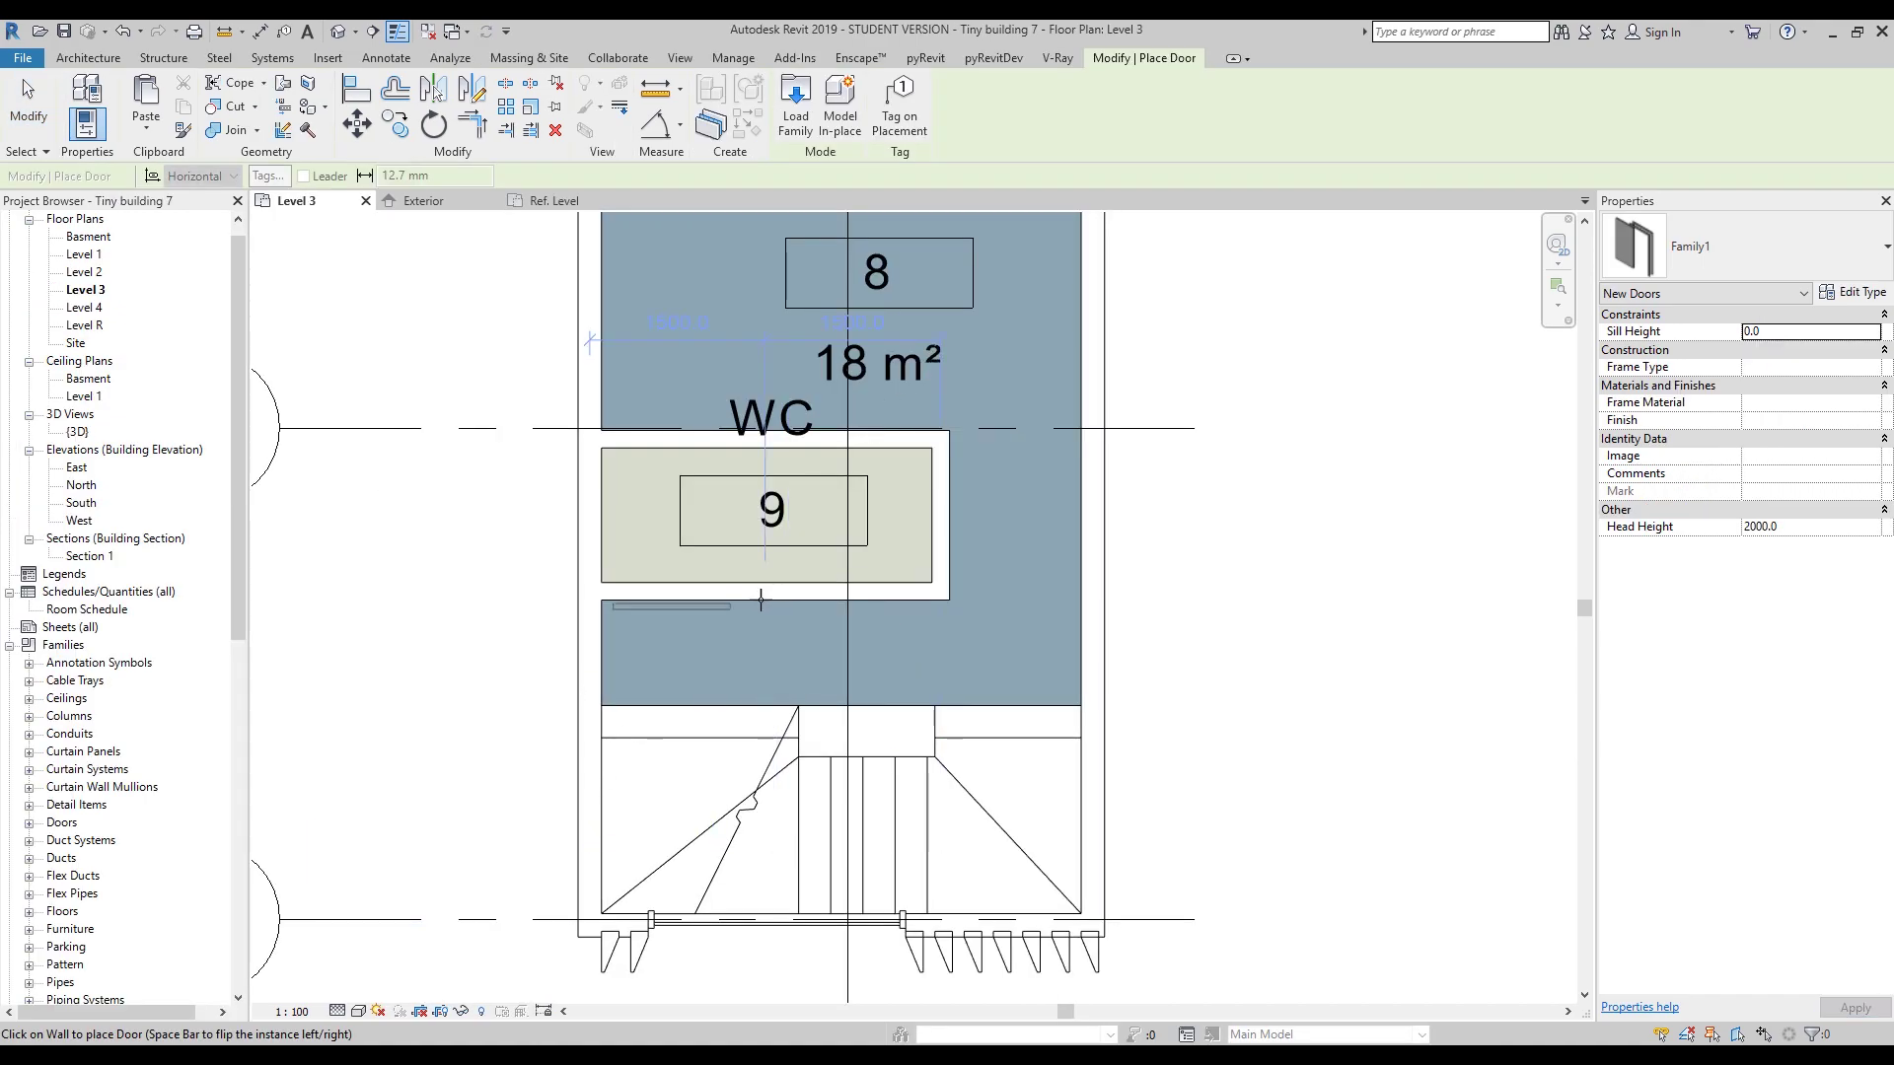
scroll(779, 592, "up", 2)
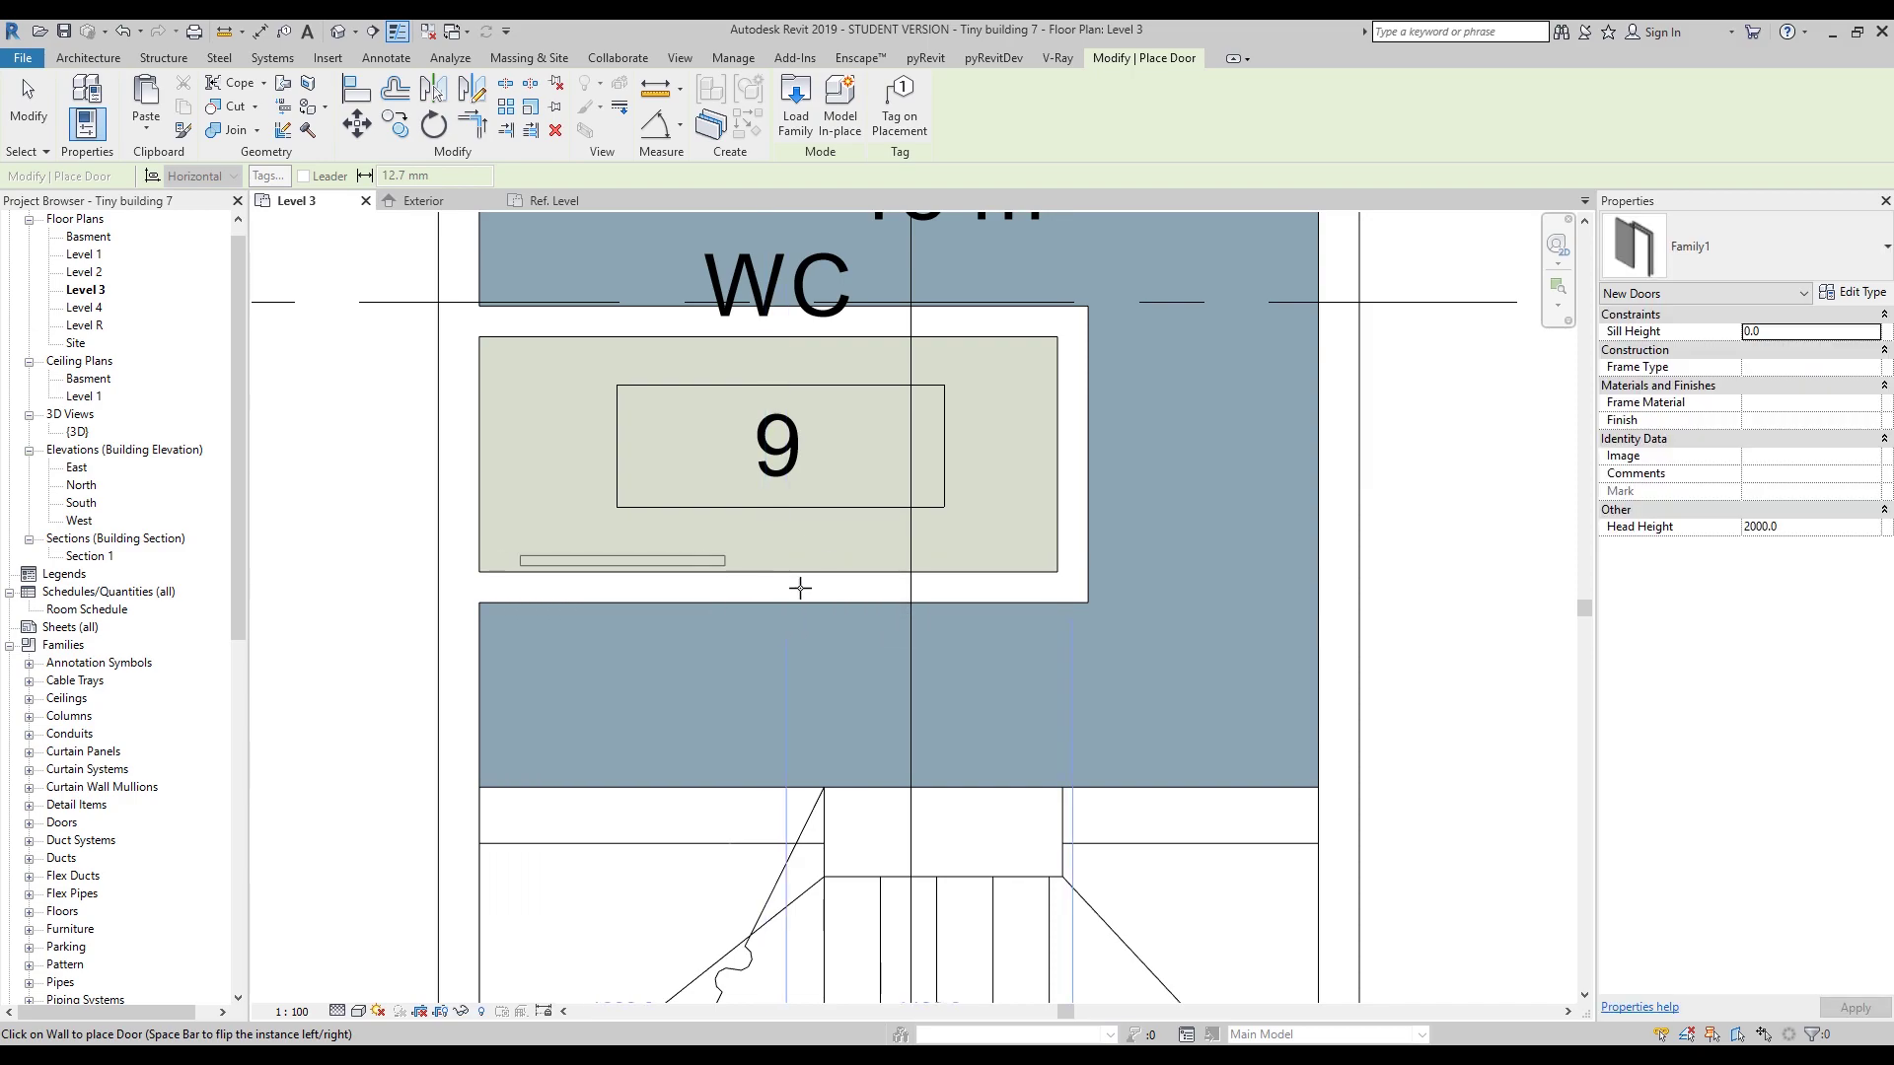
left_click(787, 596)
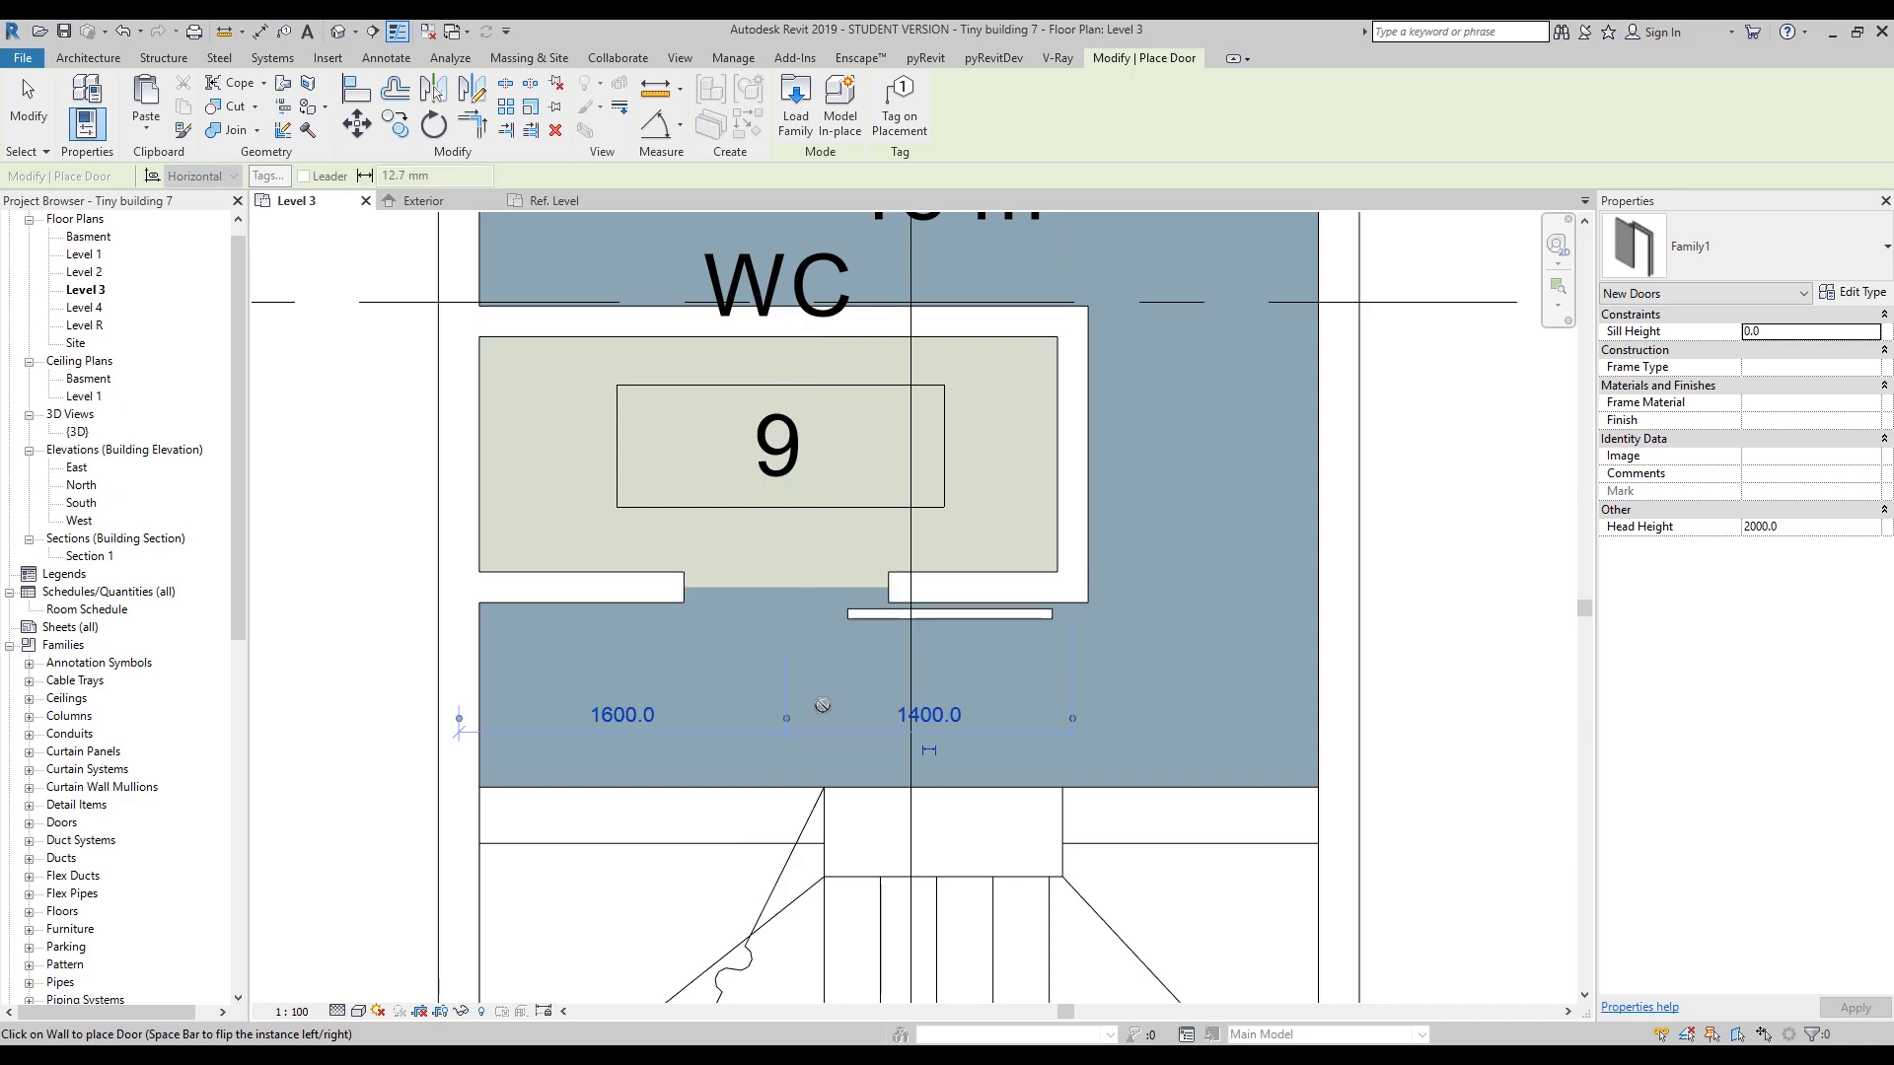
key("Escape")
Compare the placed WC door with the door positions in the reference floor plan image for levels 03 and 04.
scroll(802, 559, "down", 2)
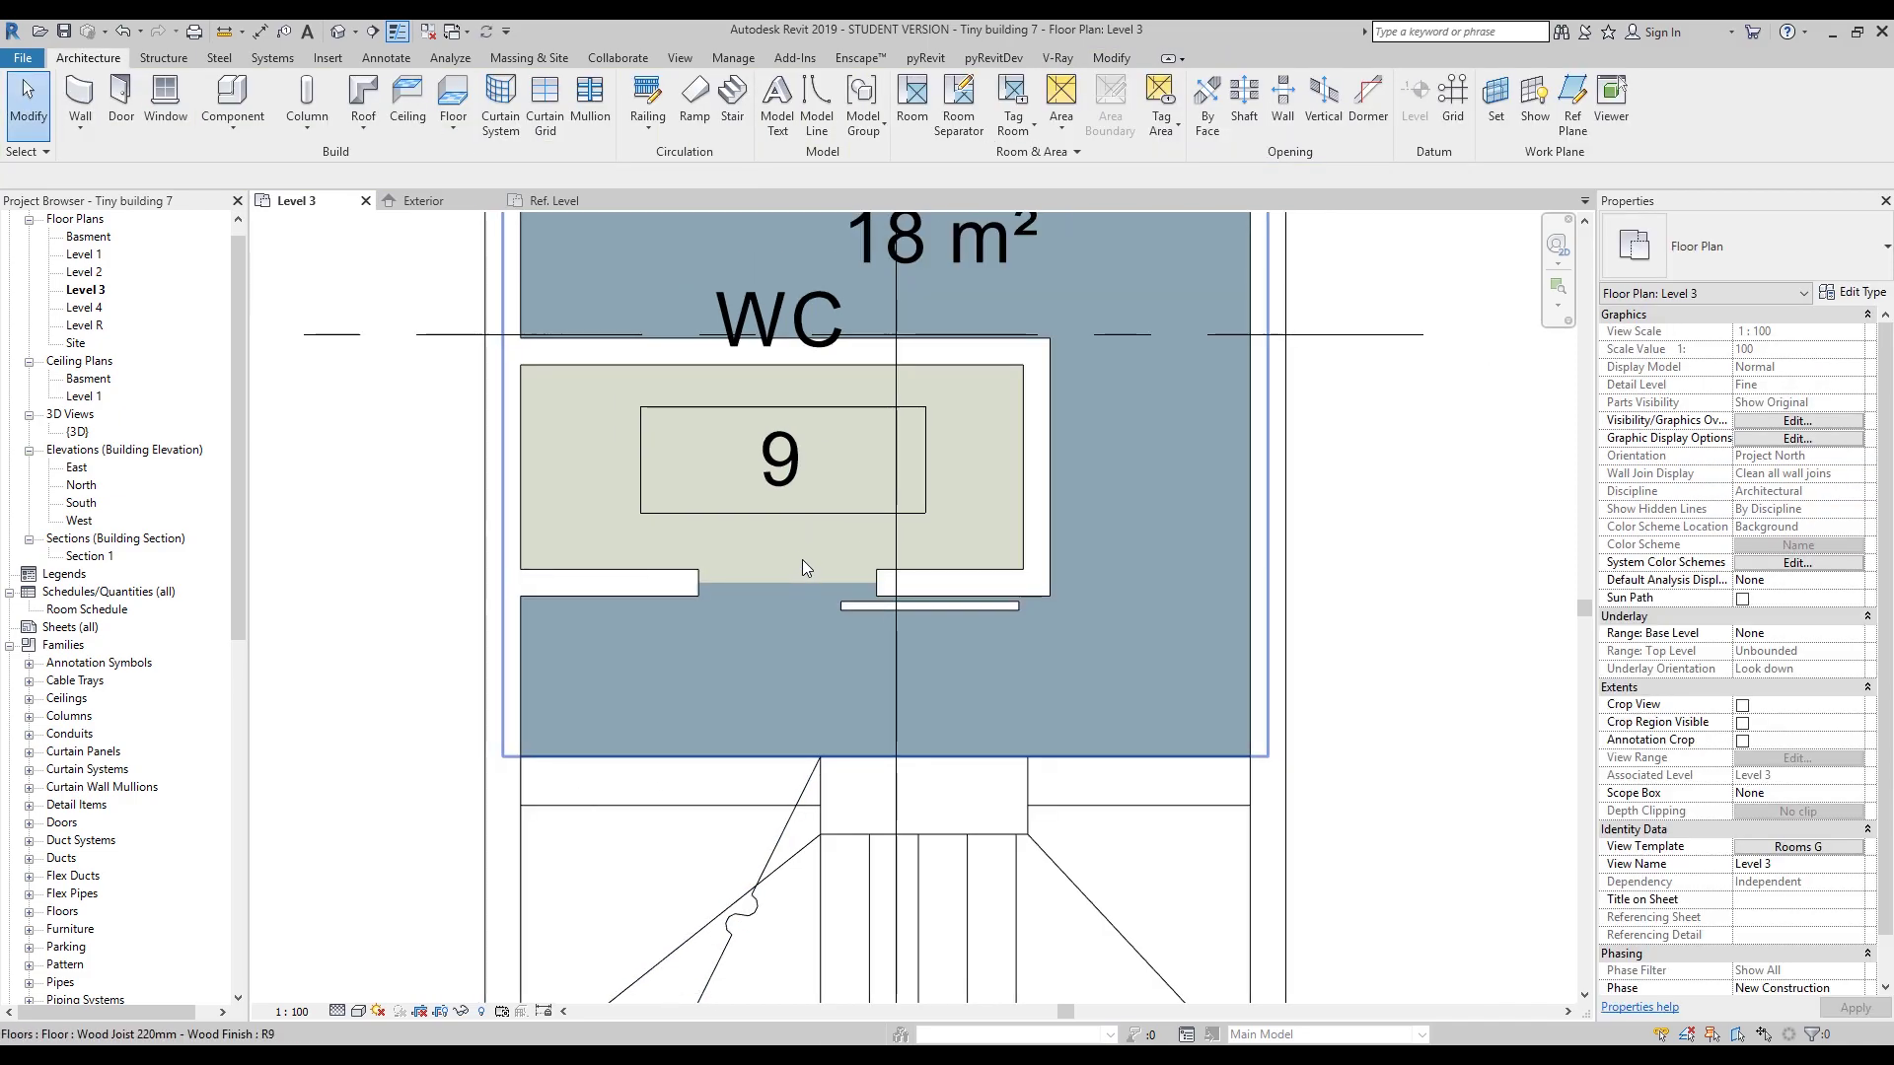
middle_click_drag(870, 621, 866, 623)
scroll(887, 592, "down", 5)
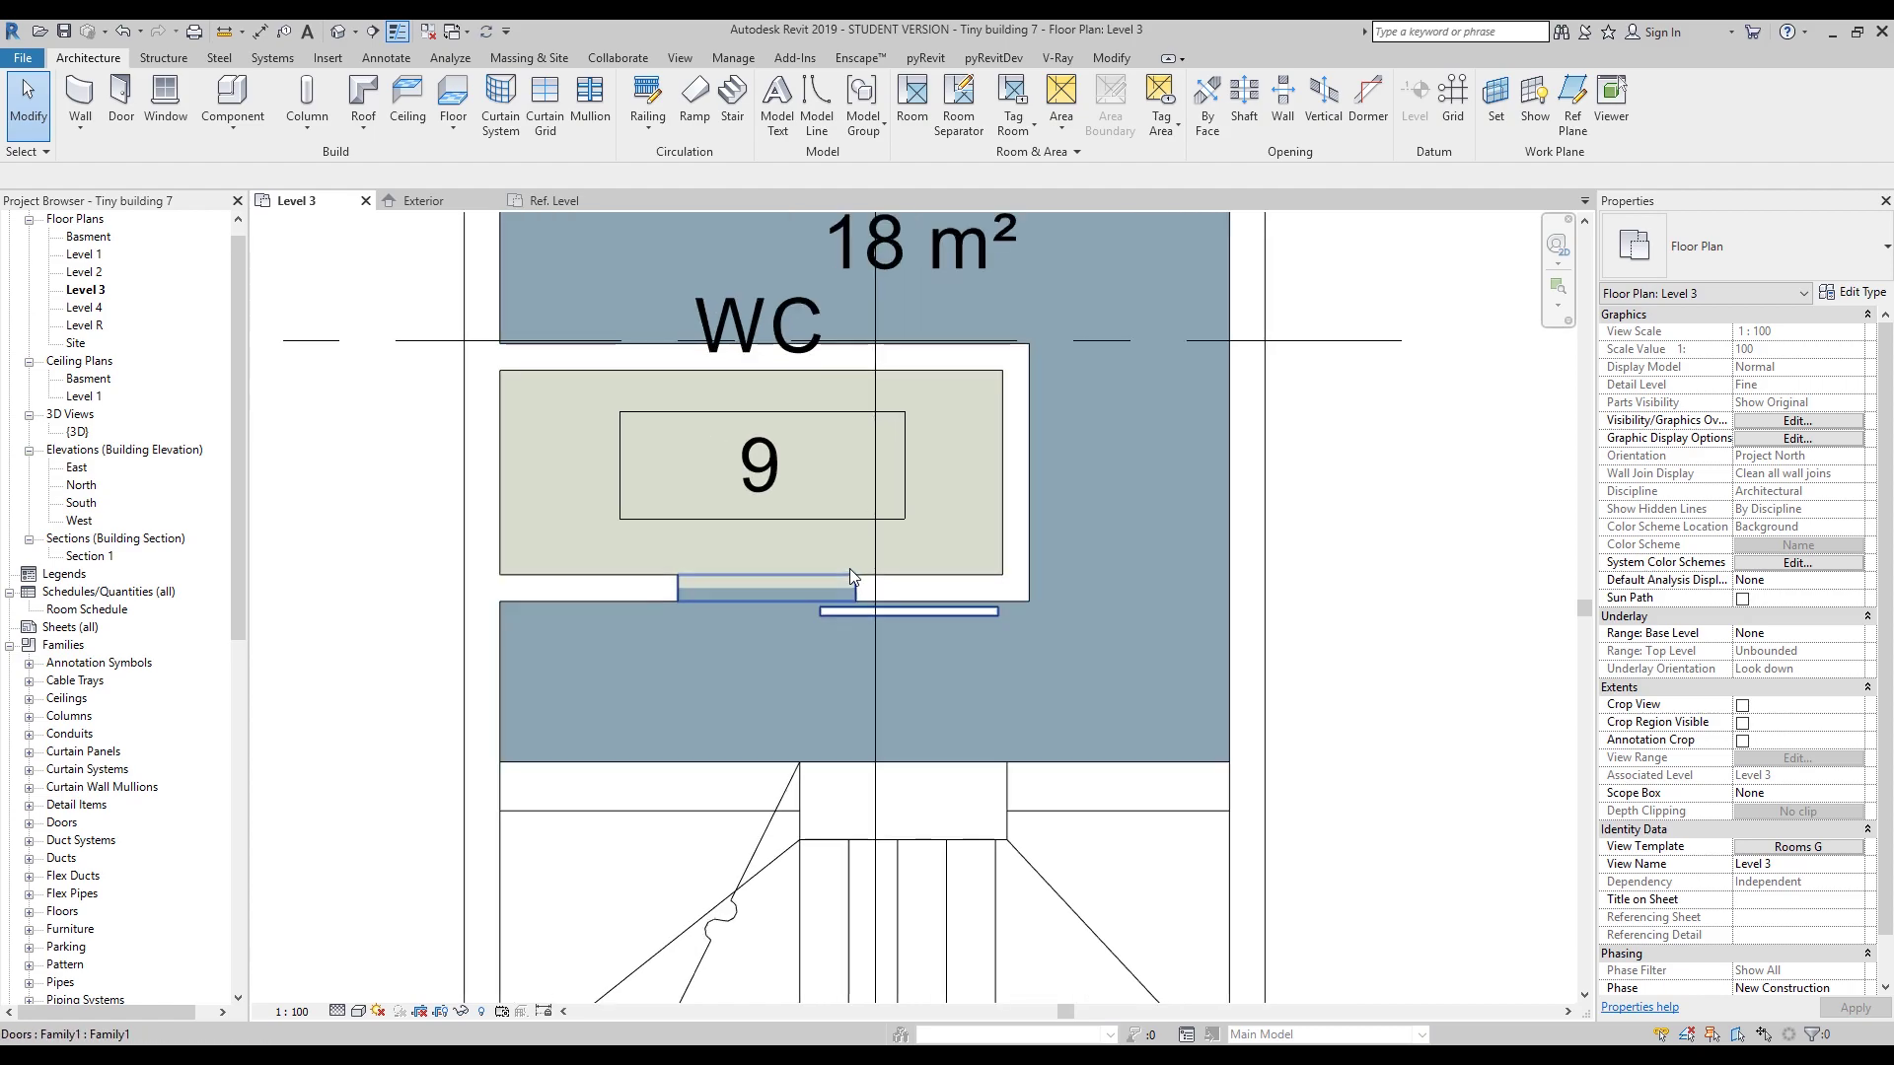
middle_click_drag(638, 456, 819, 653)
scroll(474, 286, "up", 6)
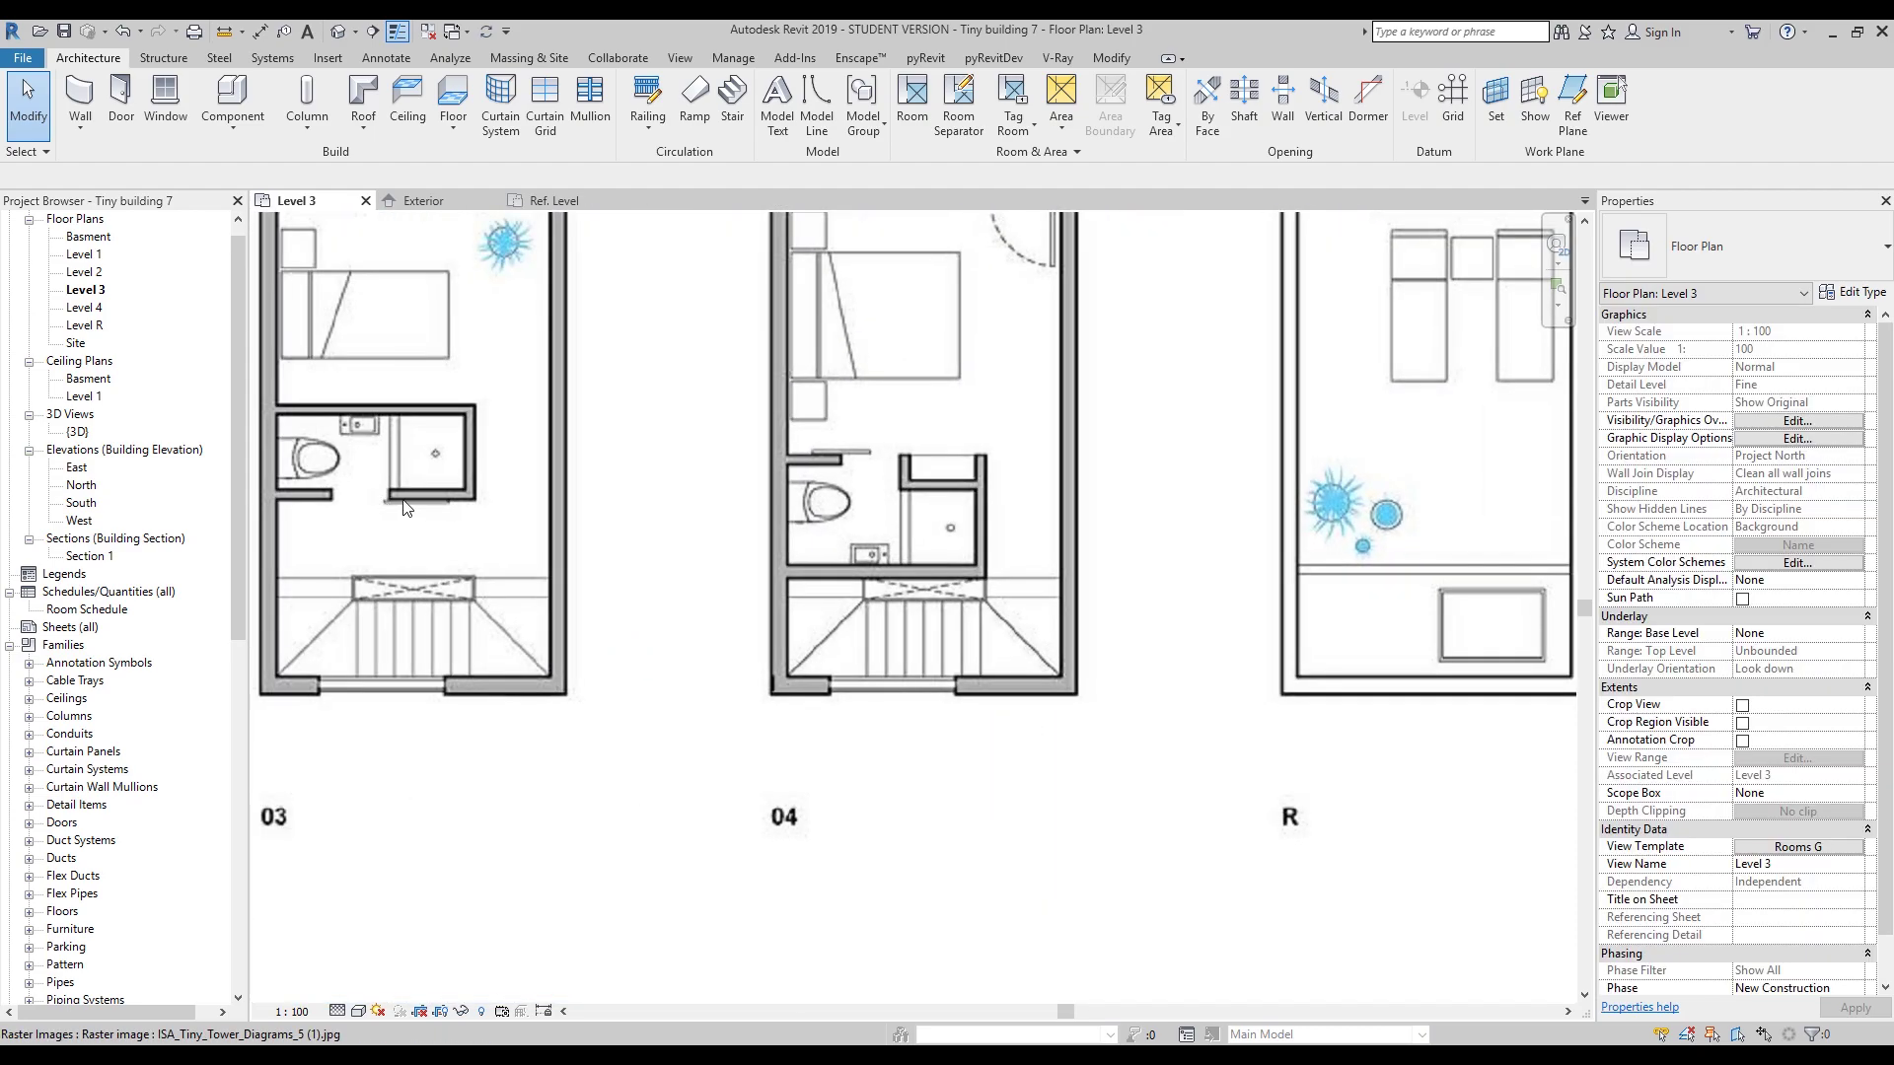
scroll(534, 501, "down", 2)
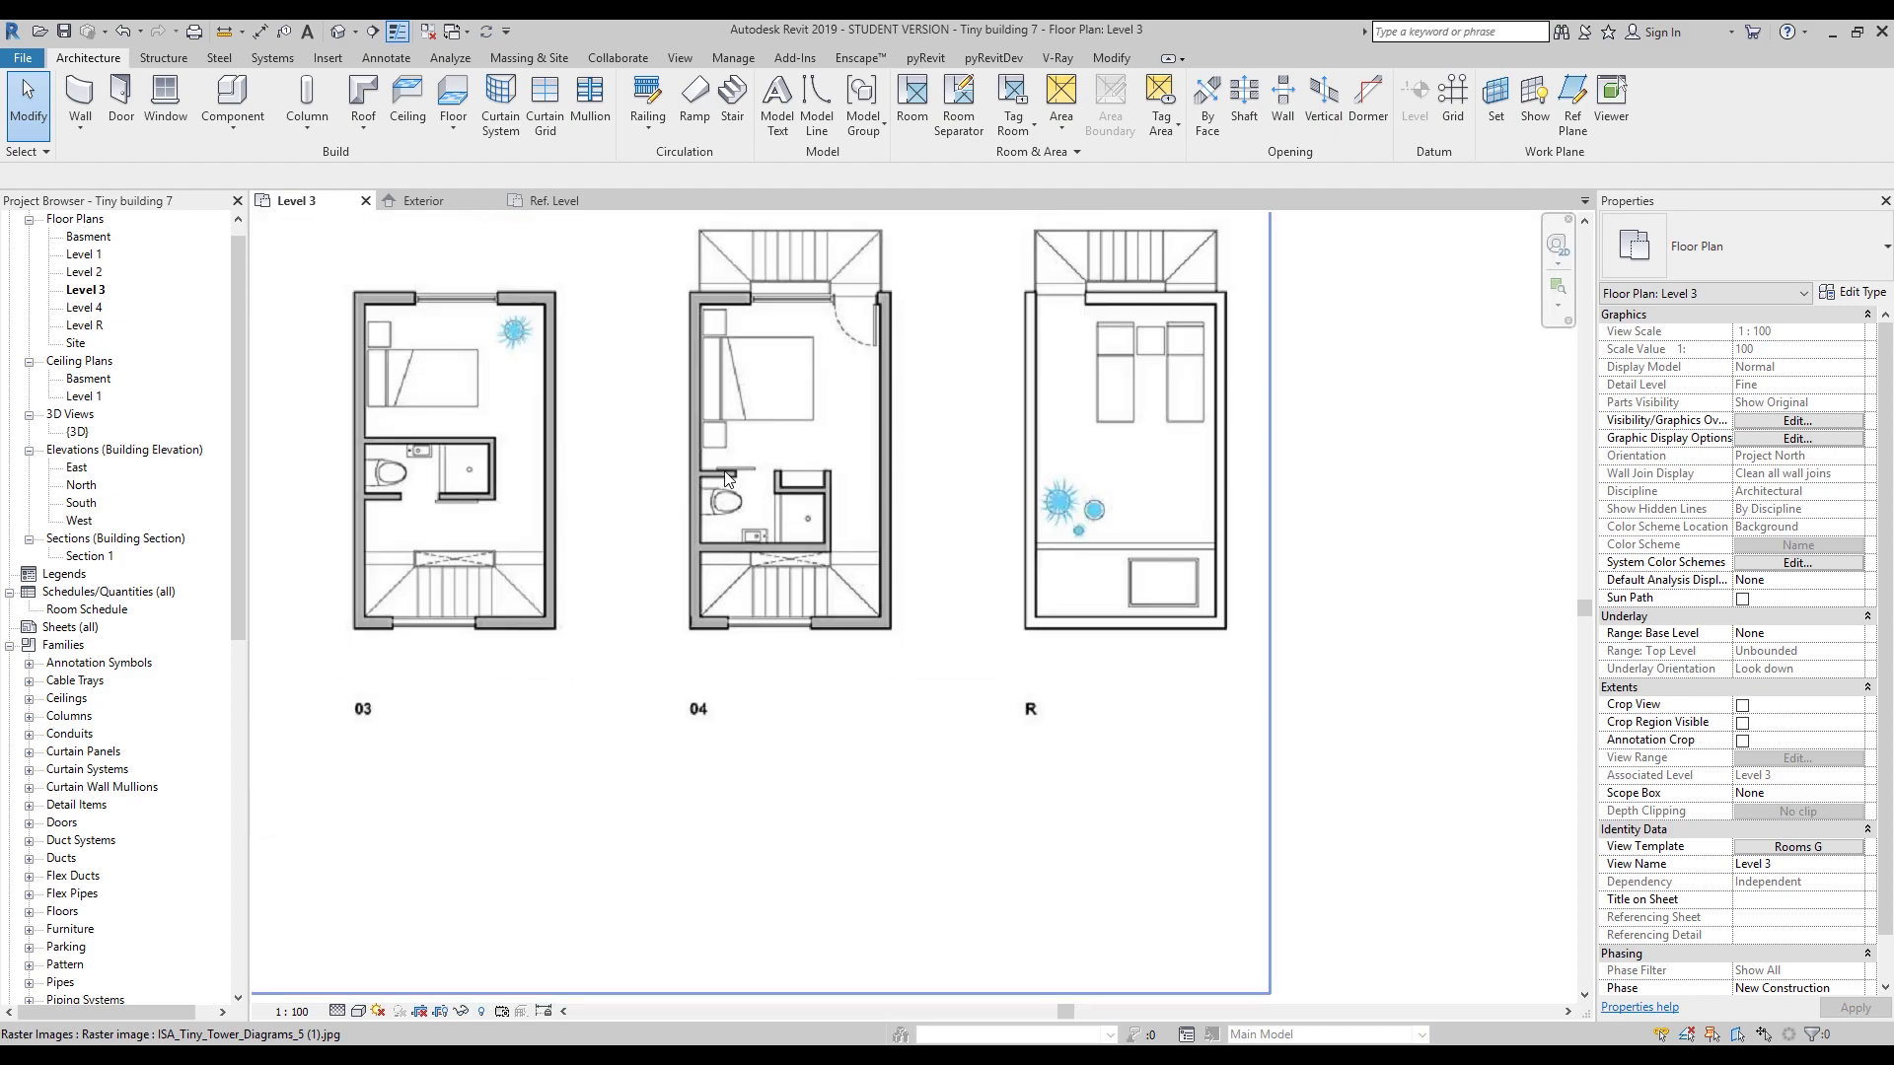
Place the sliding door on Level 4 in the WC's upper wall with the panel on the bedroom side, and shift it toward the outer left wall.
left_click(97, 307)
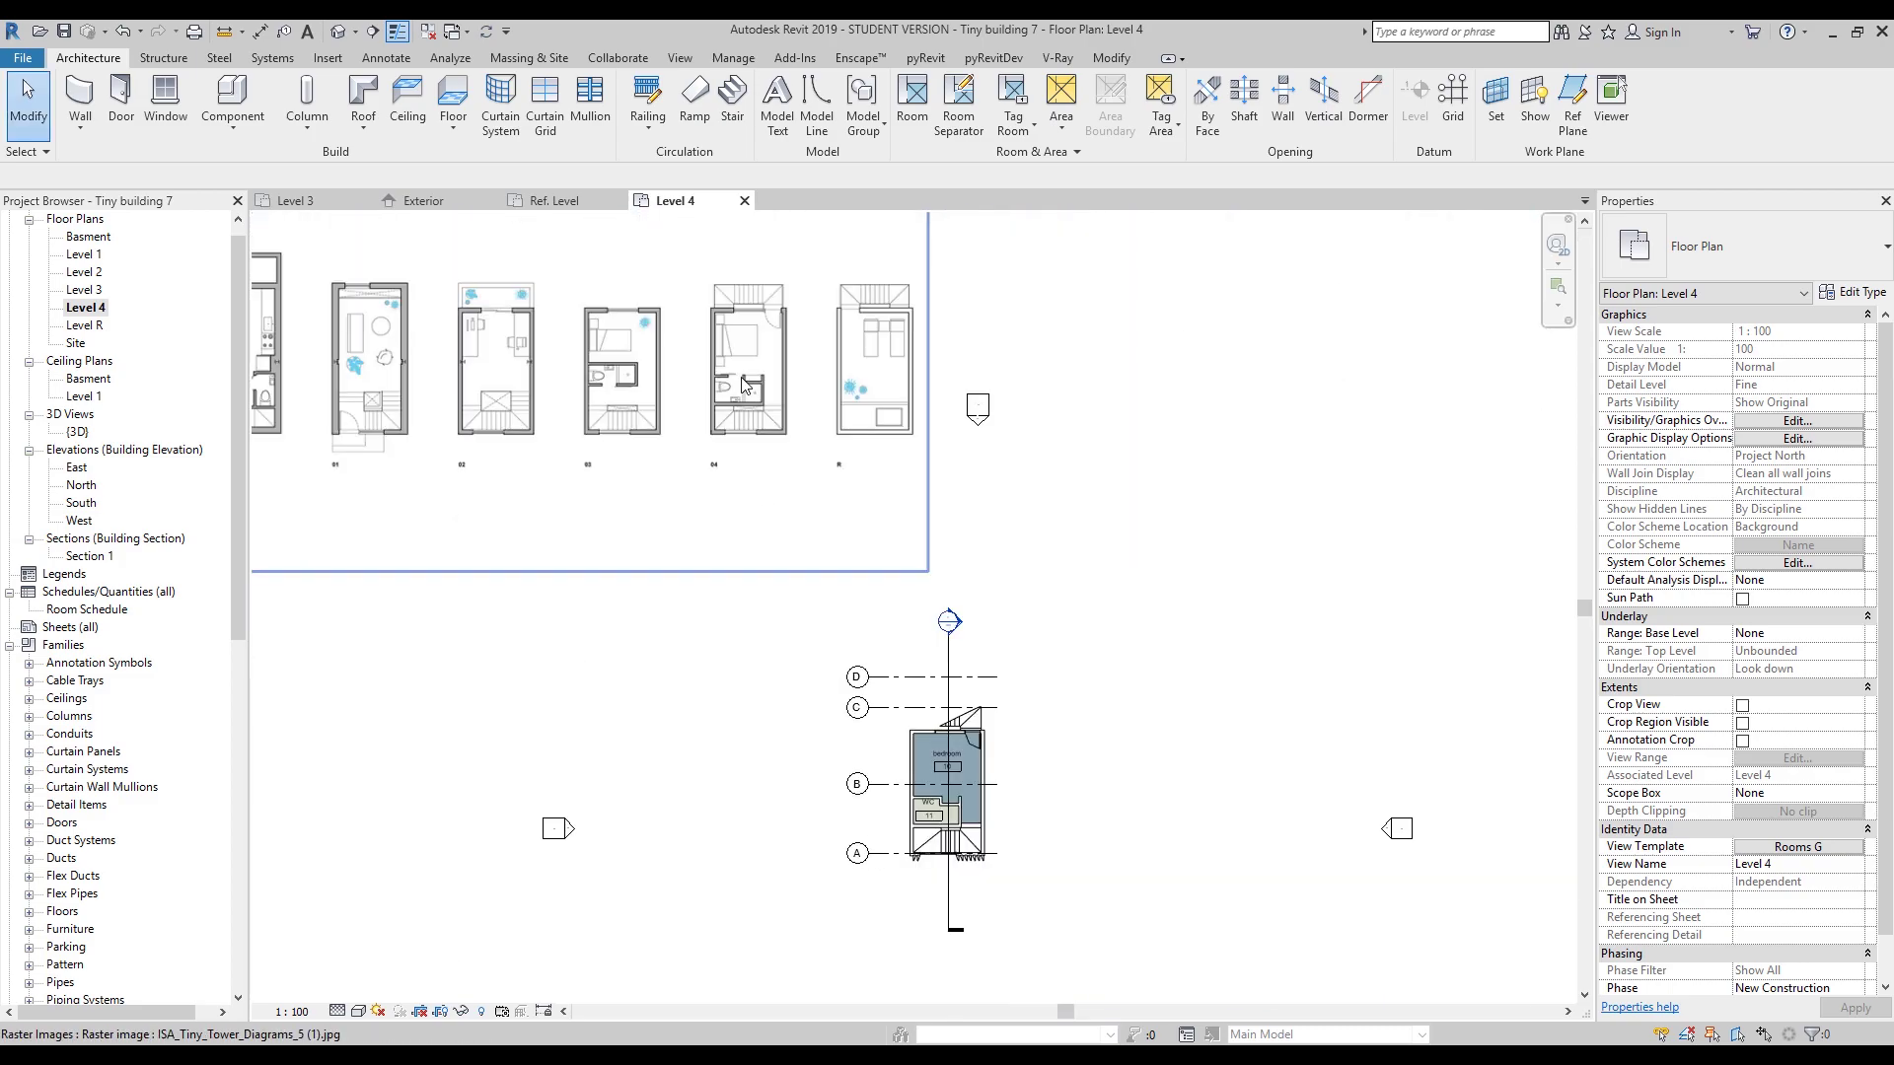
scroll(886, 765, "up", 7)
scroll(886, 759, "up", 2)
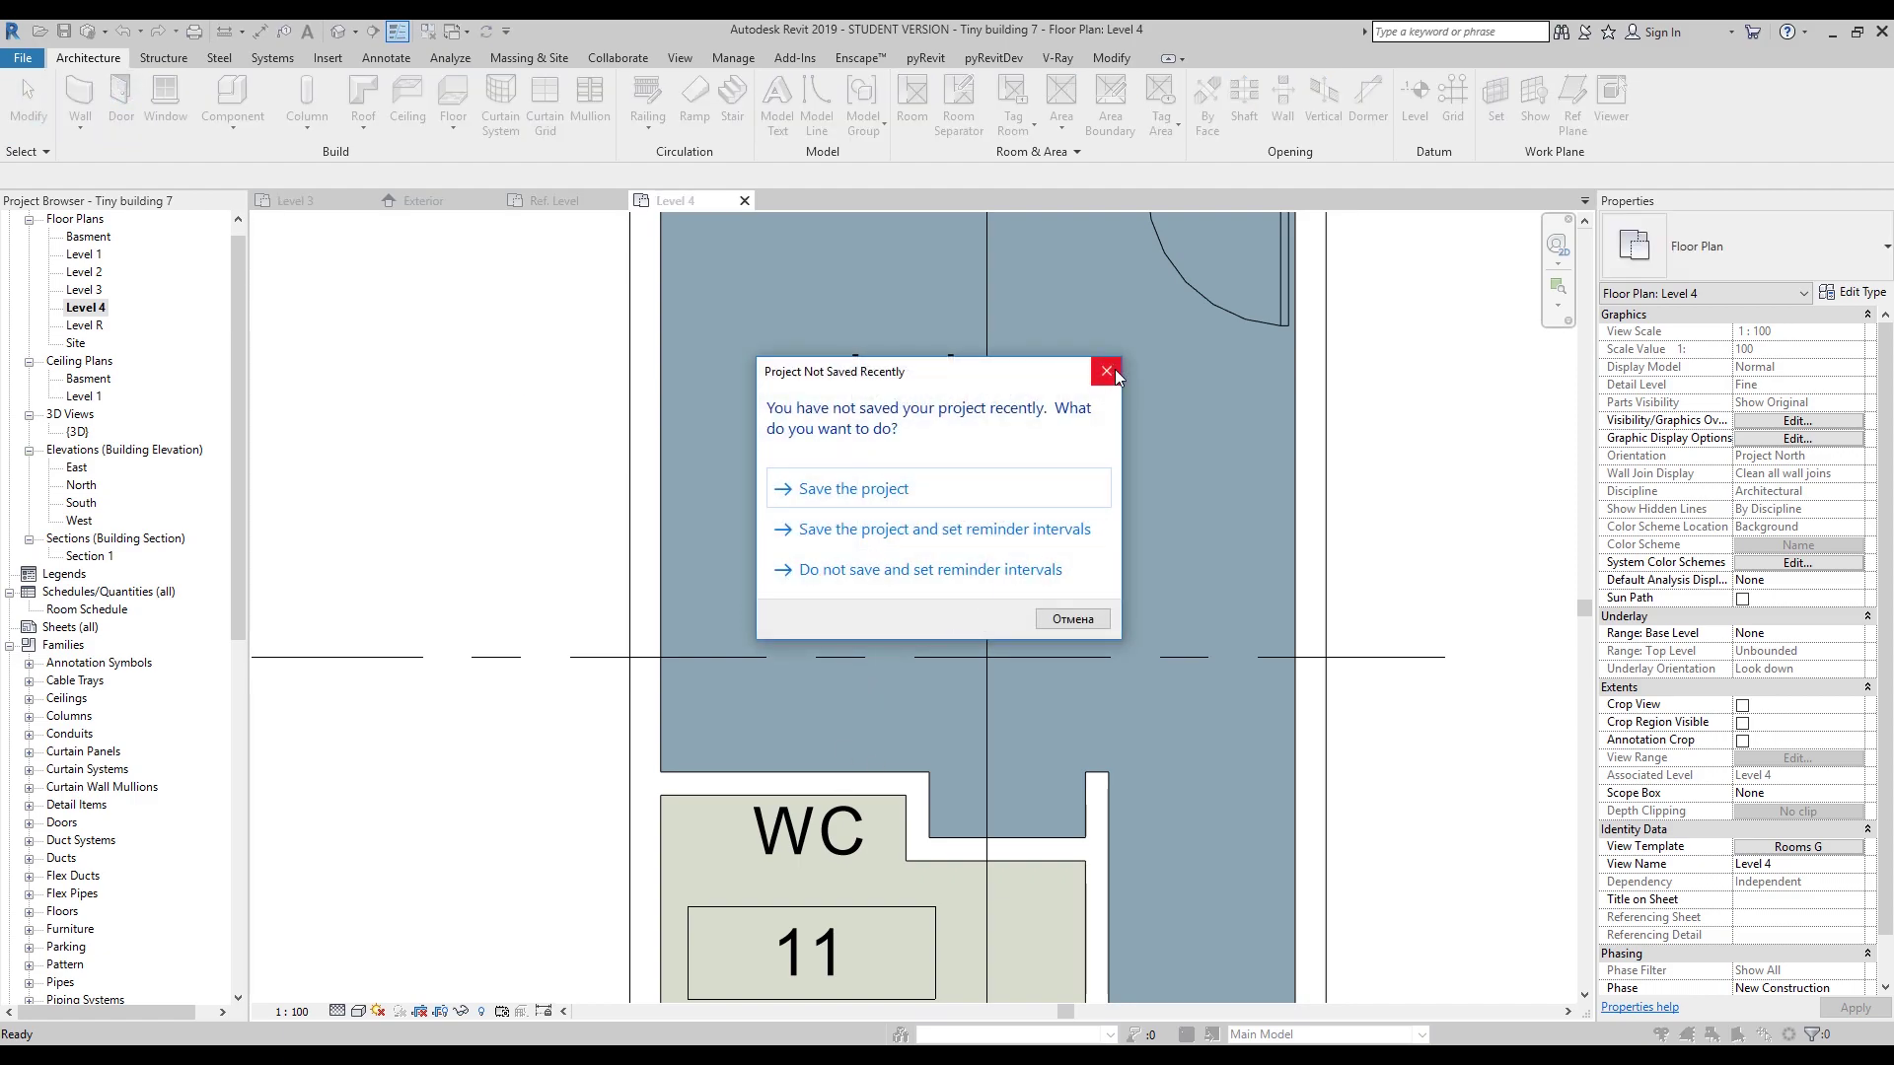
left_click(1106, 371)
key("d")
key("r")
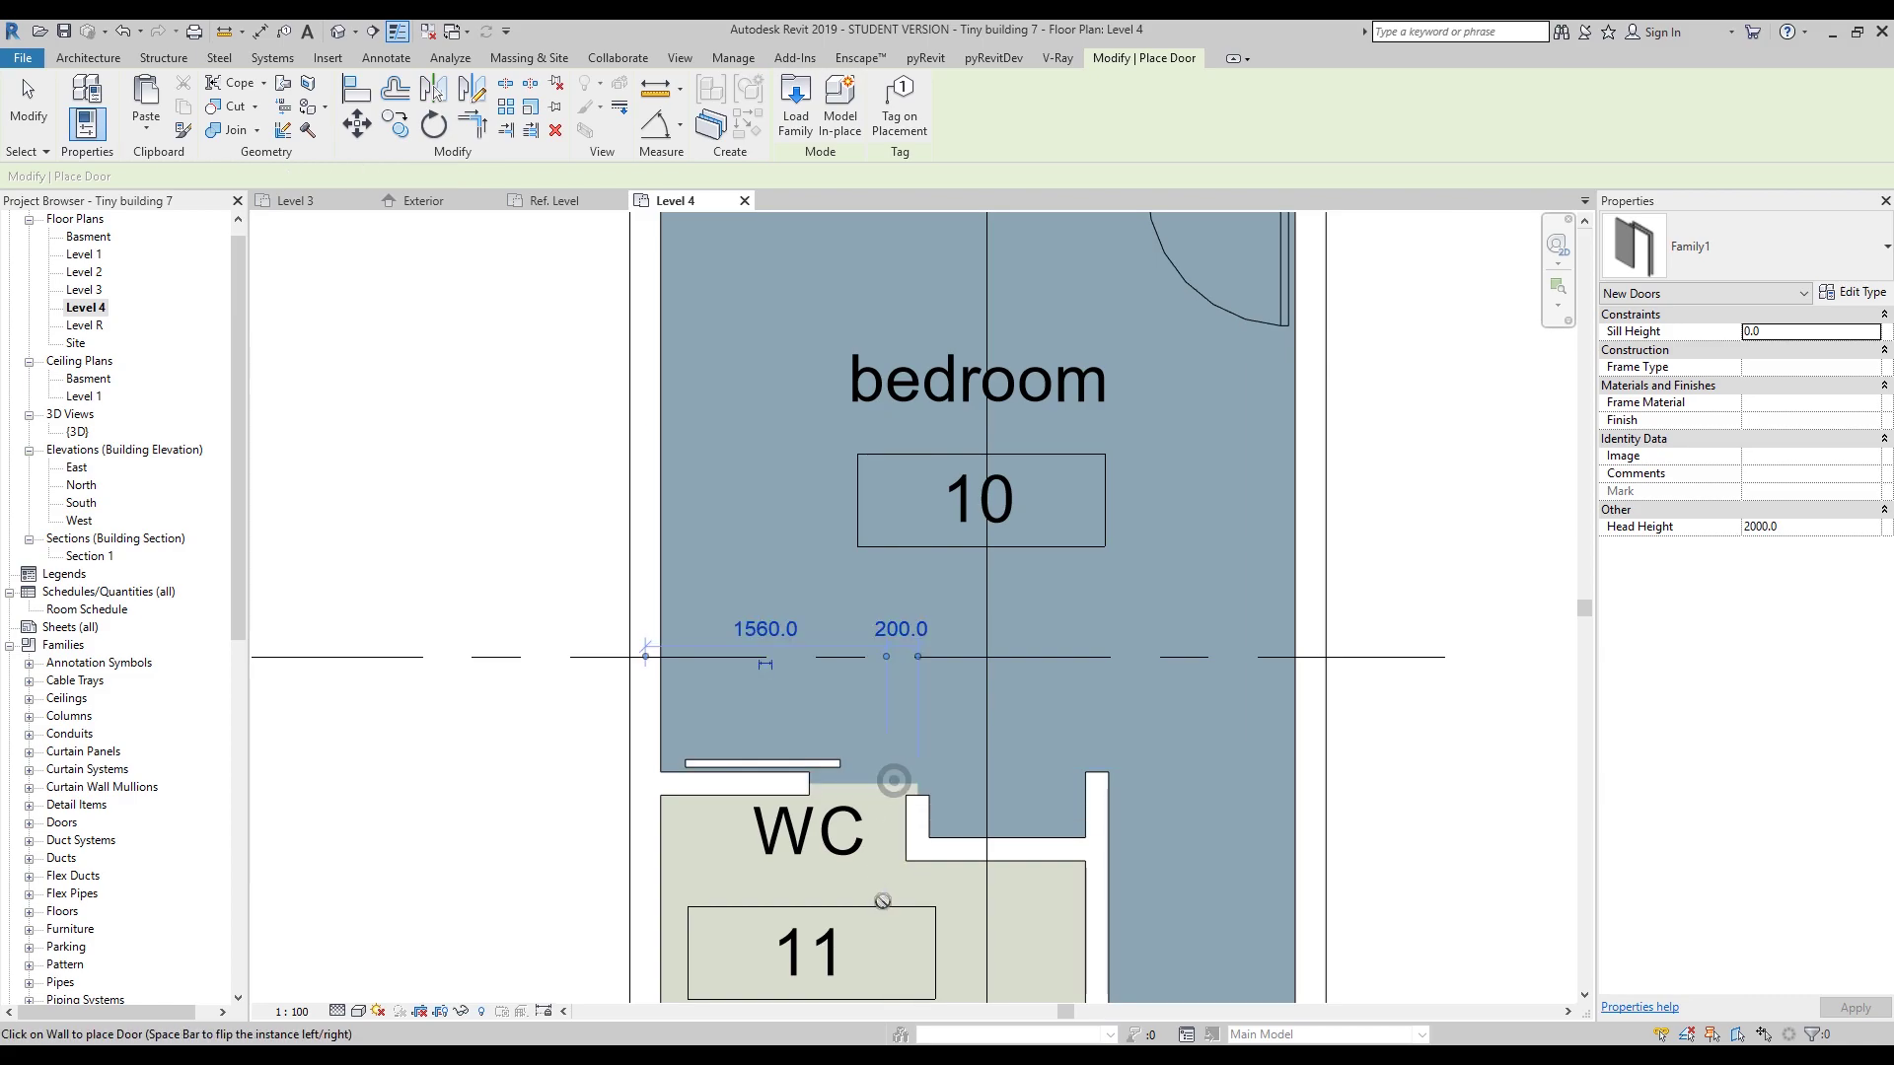
scroll(848, 799, "up", 3)
left_click(770, 719)
key("Escape")
key("Escape")
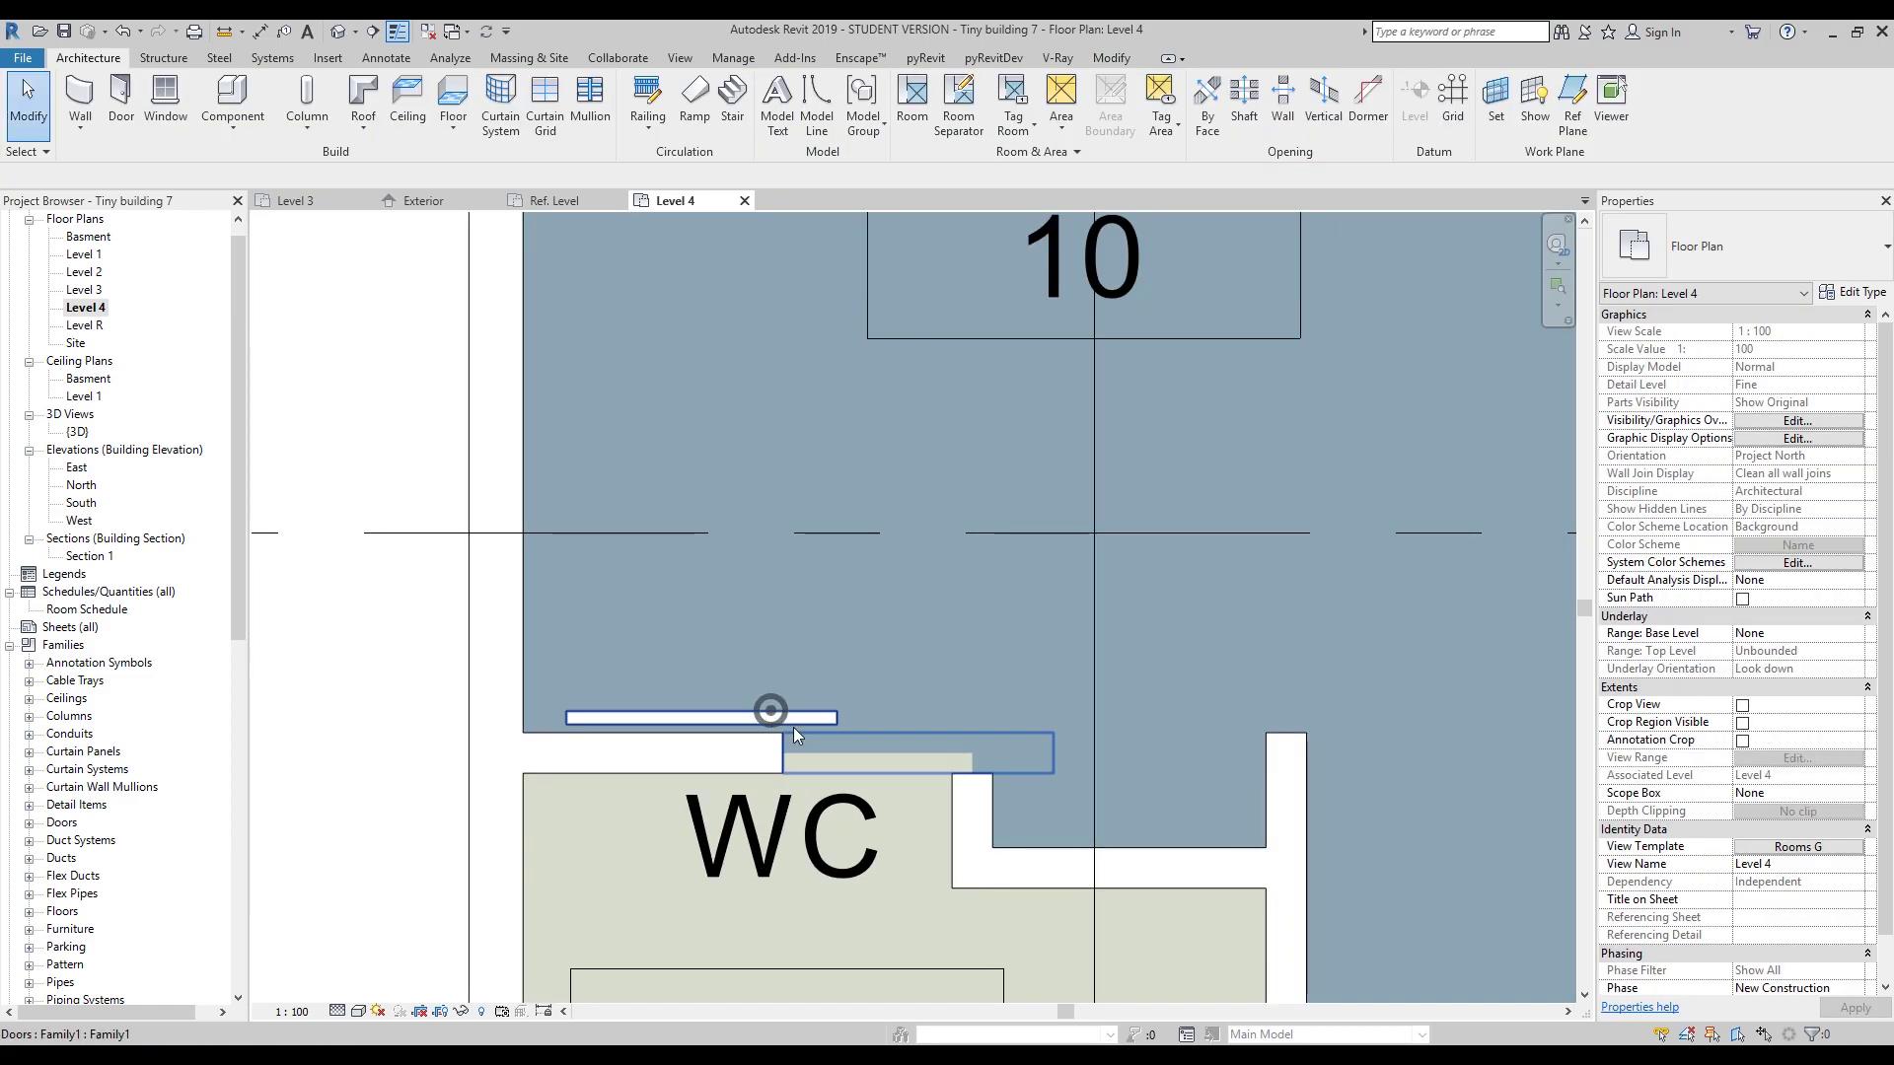
left_click(892, 743)
left_click_drag(892, 742, 826, 875)
Measure the width of the WC door opening on reference floor plan 04.
scroll(626, 549, "down", 5)
middle_click_drag(625, 550, 611, 620)
scroll(819, 450, "up", 4)
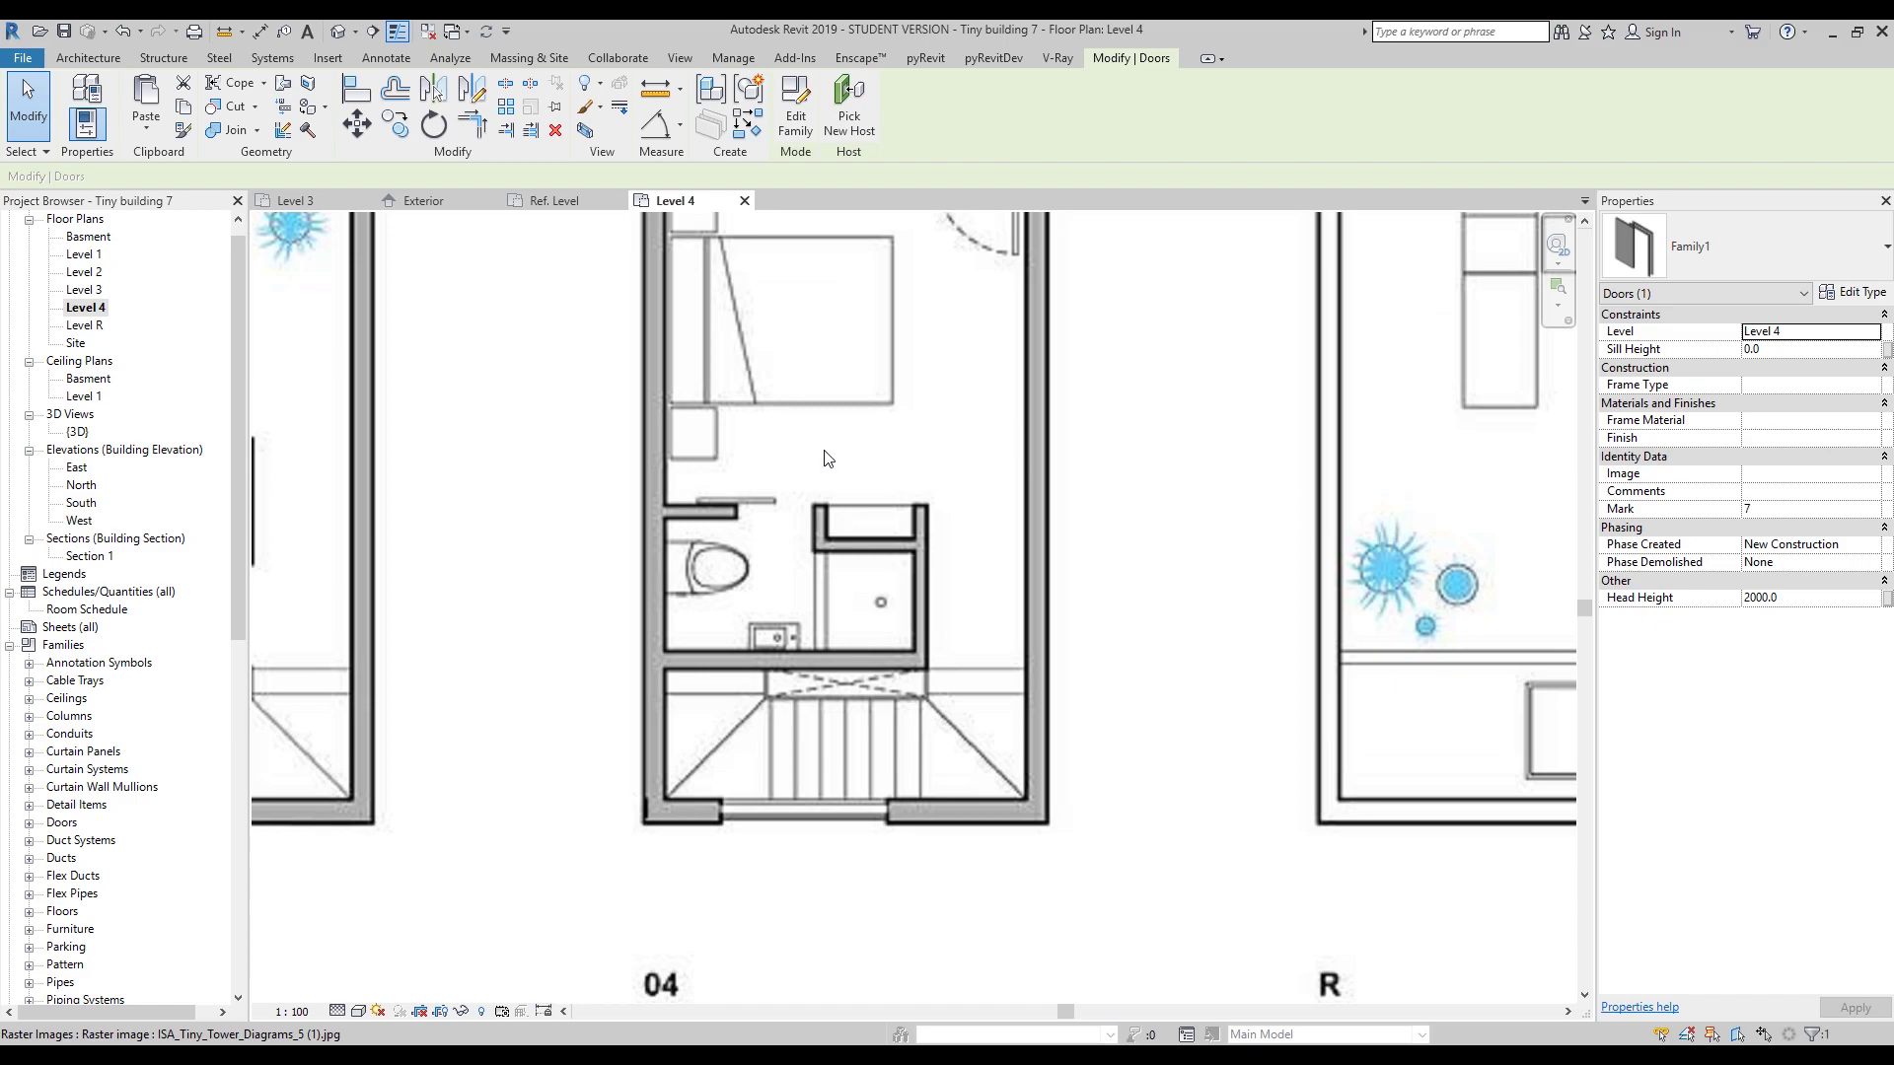
left_click(649, 101)
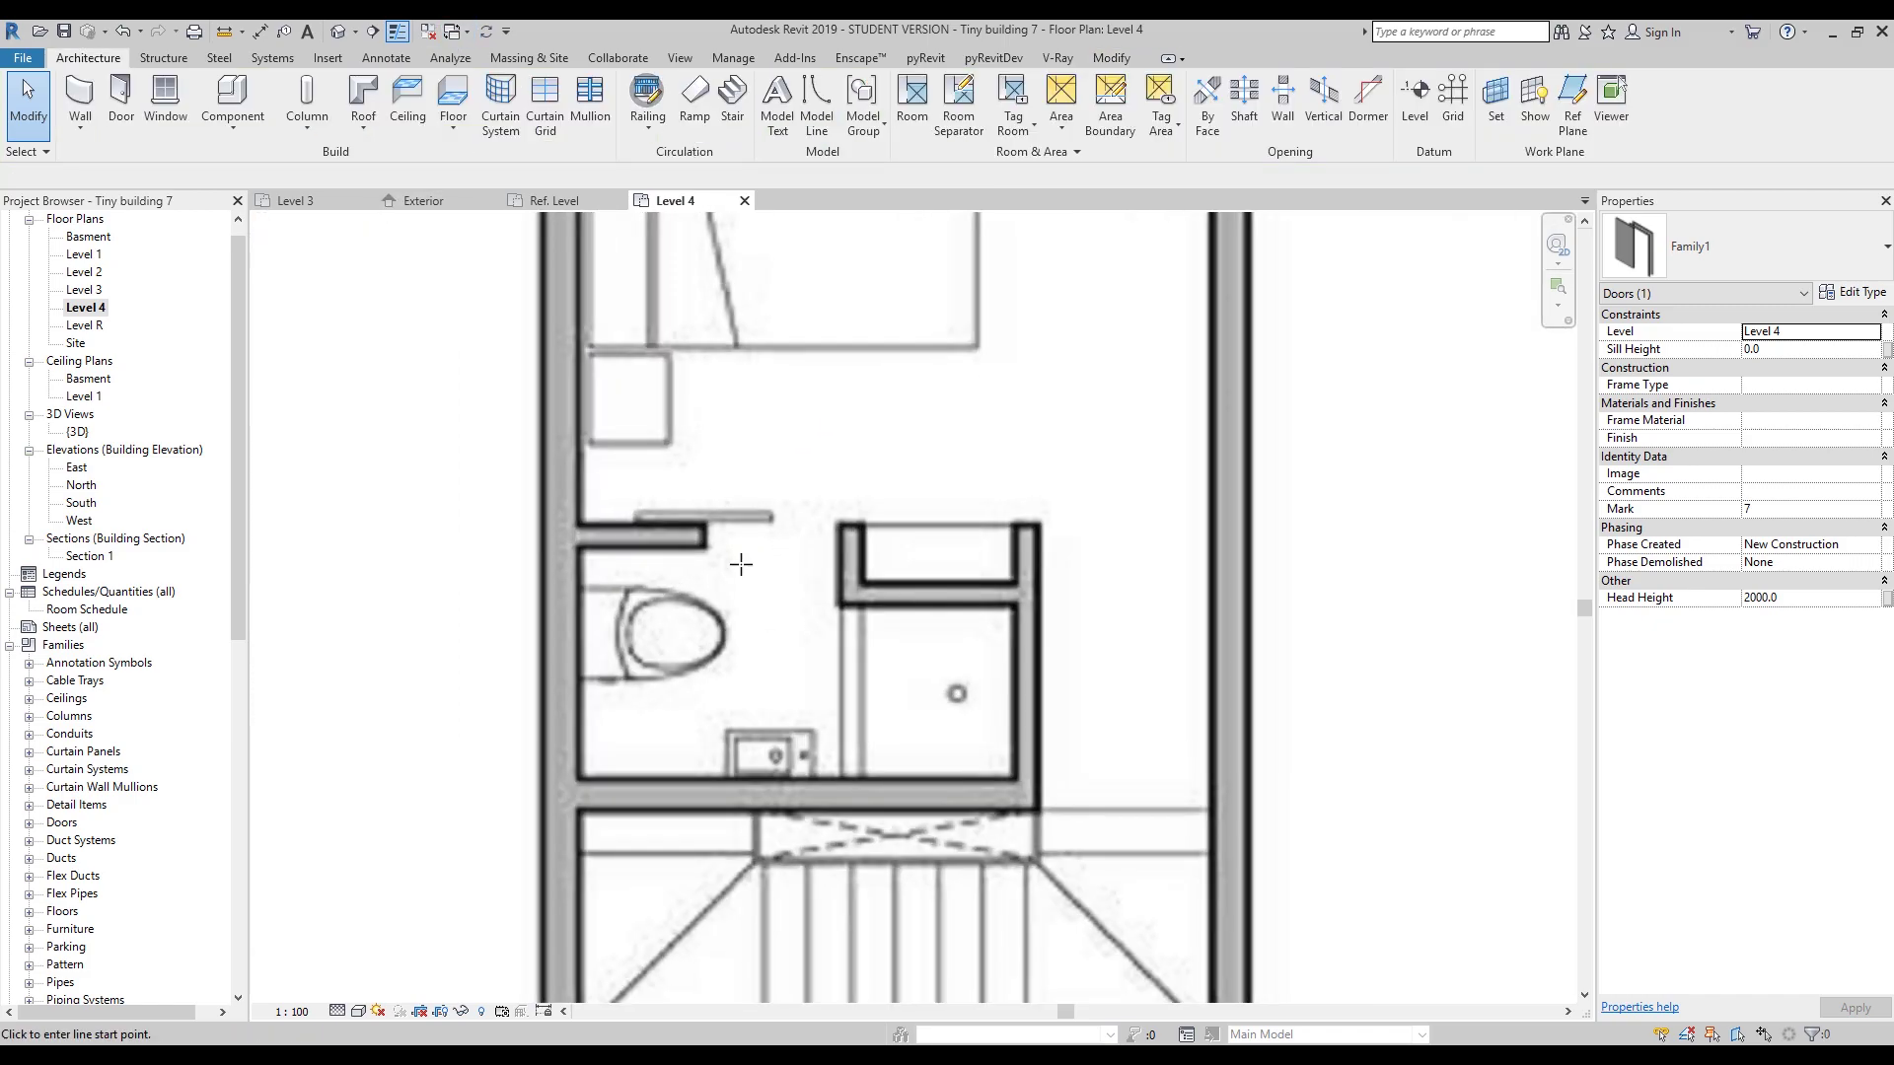
left_click(706, 533)
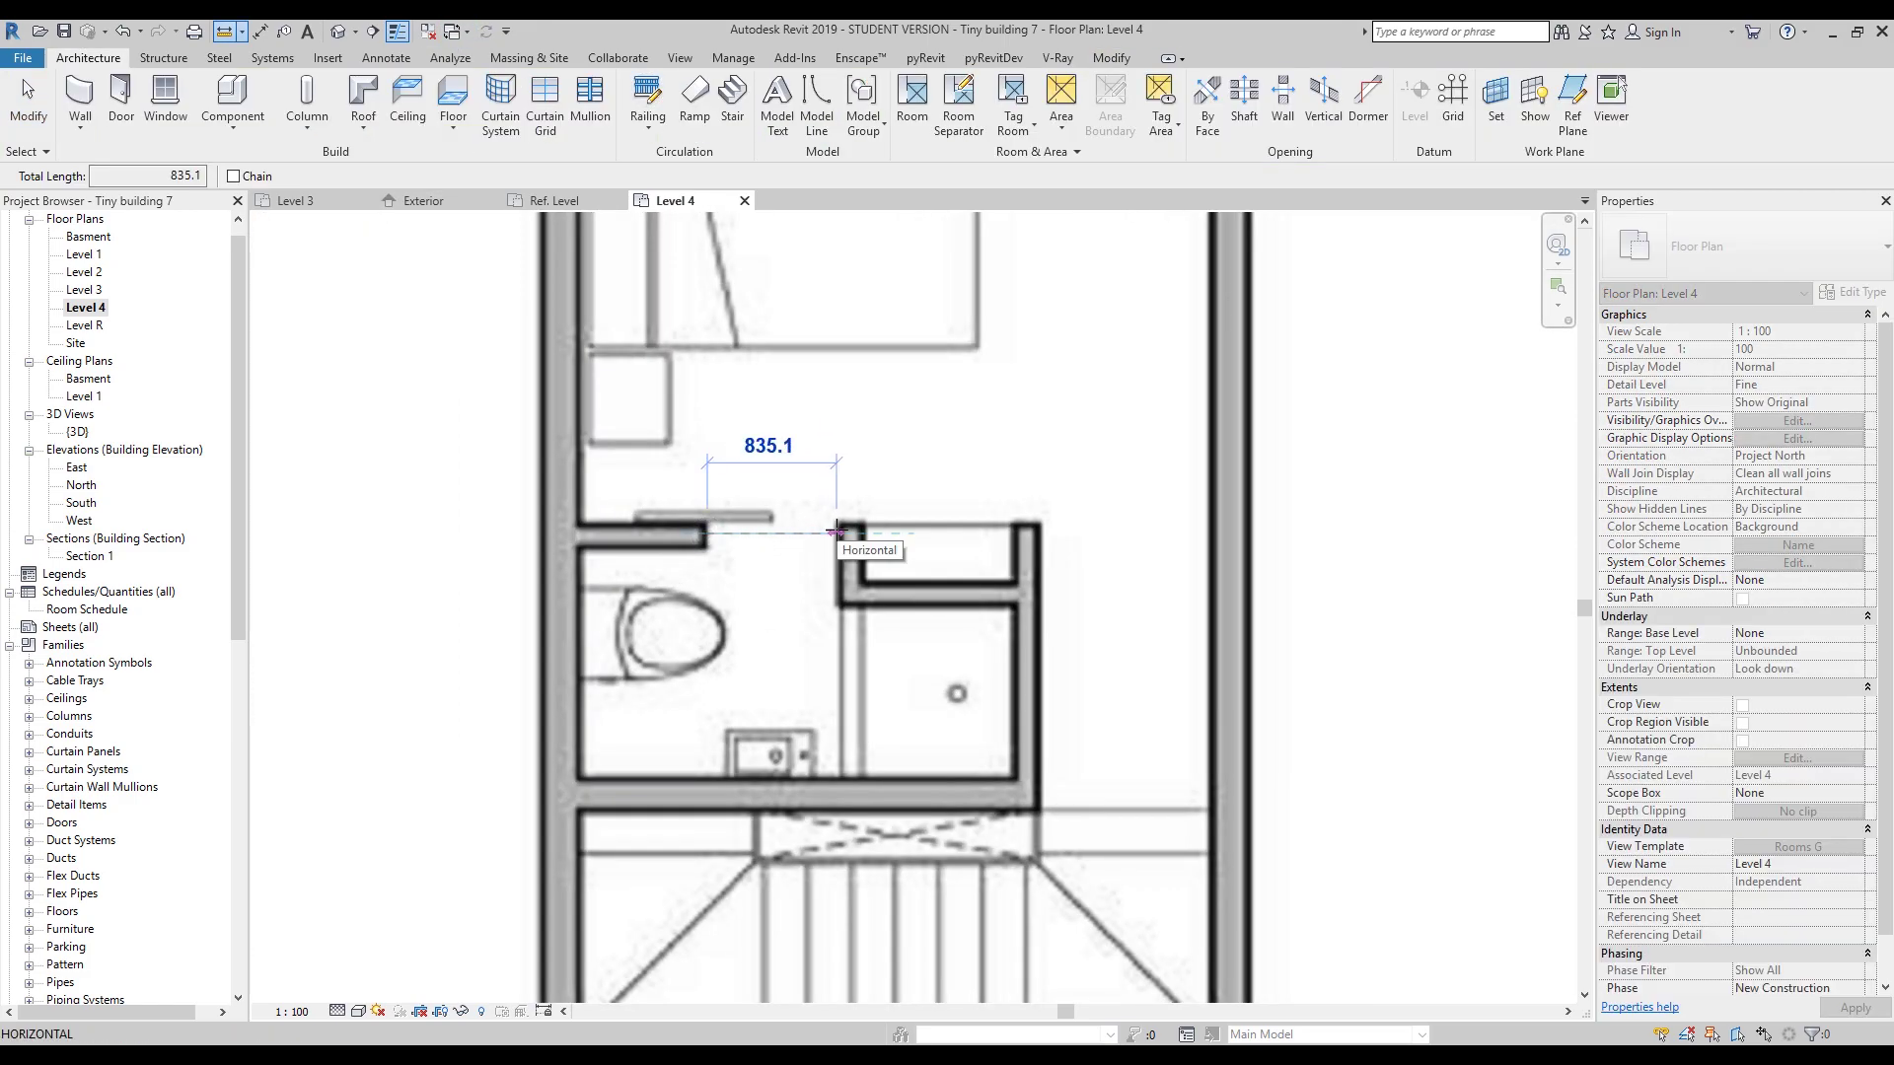
key("Escape")
key("Escape")
Set the opening and panel width of the Level 4 WC door's type to 850.
scroll(828, 552, "down", 6)
scroll(821, 558, "up", 10)
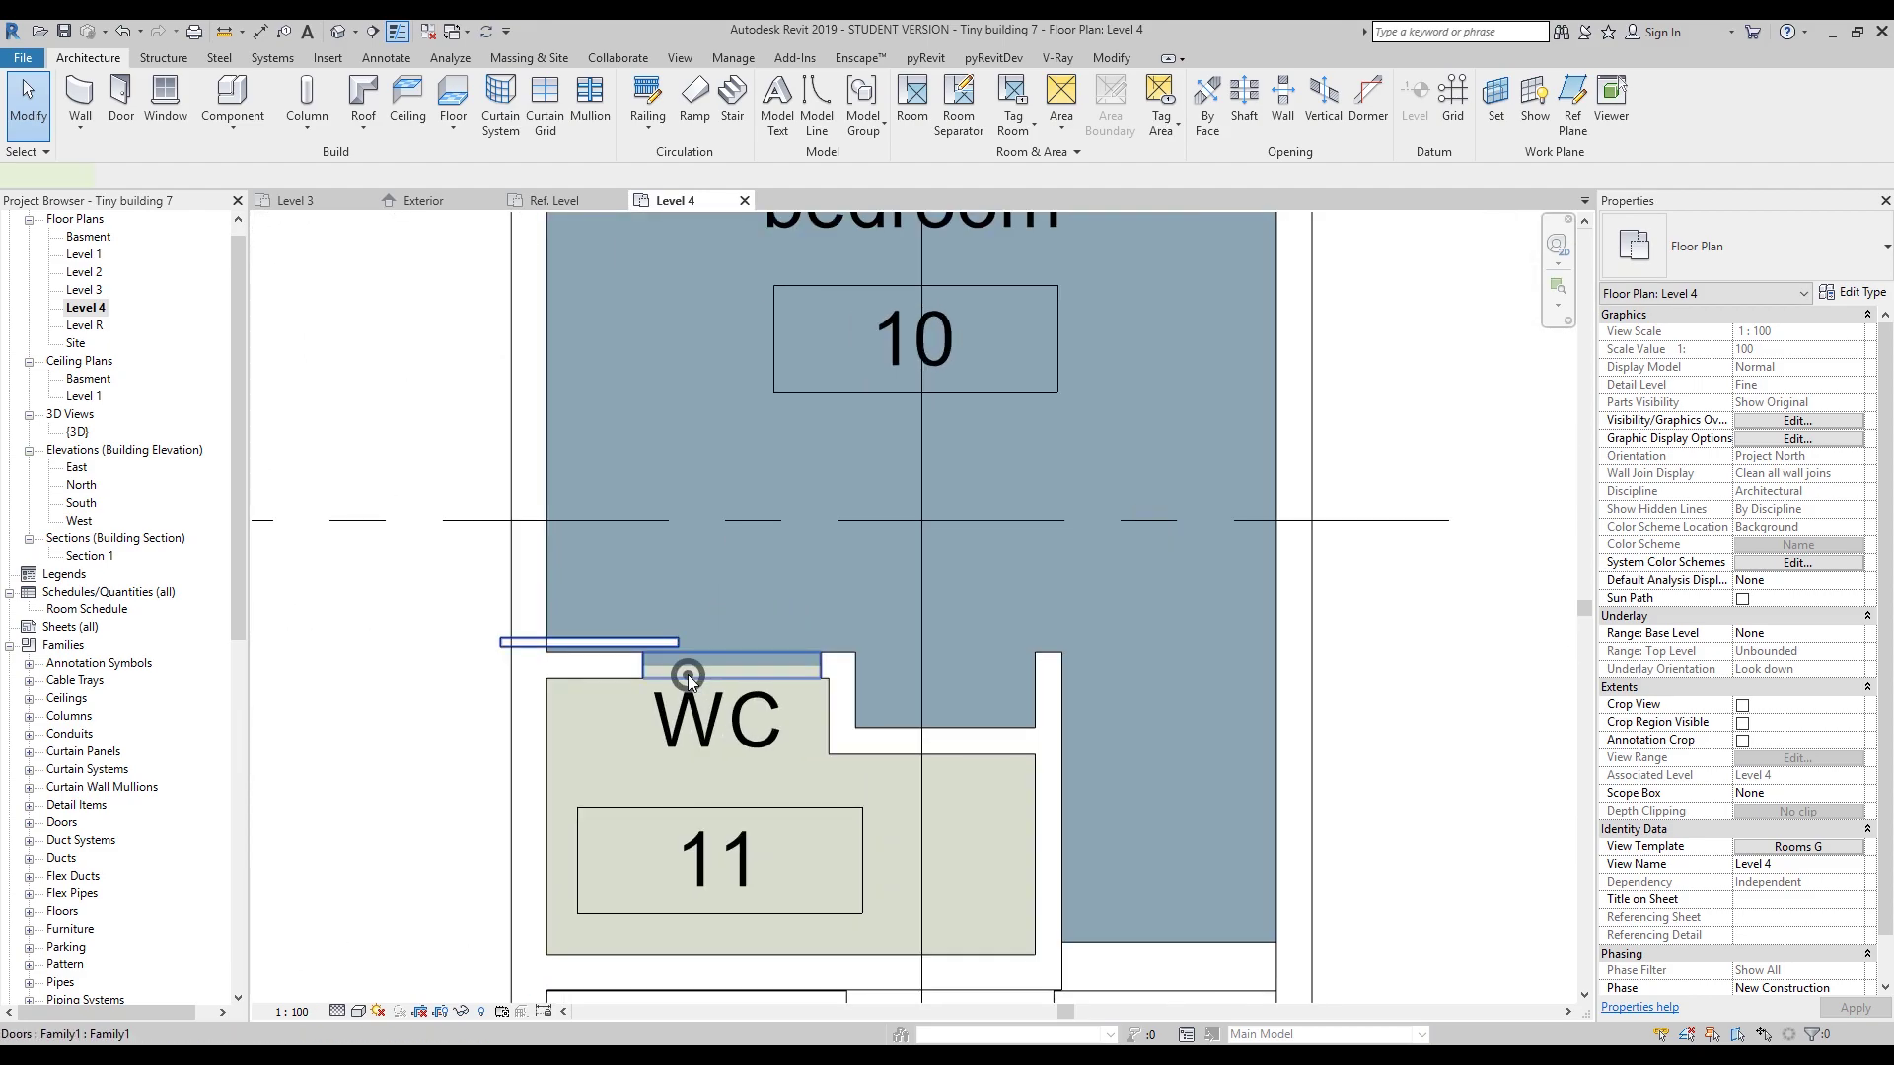
left_click(695, 679)
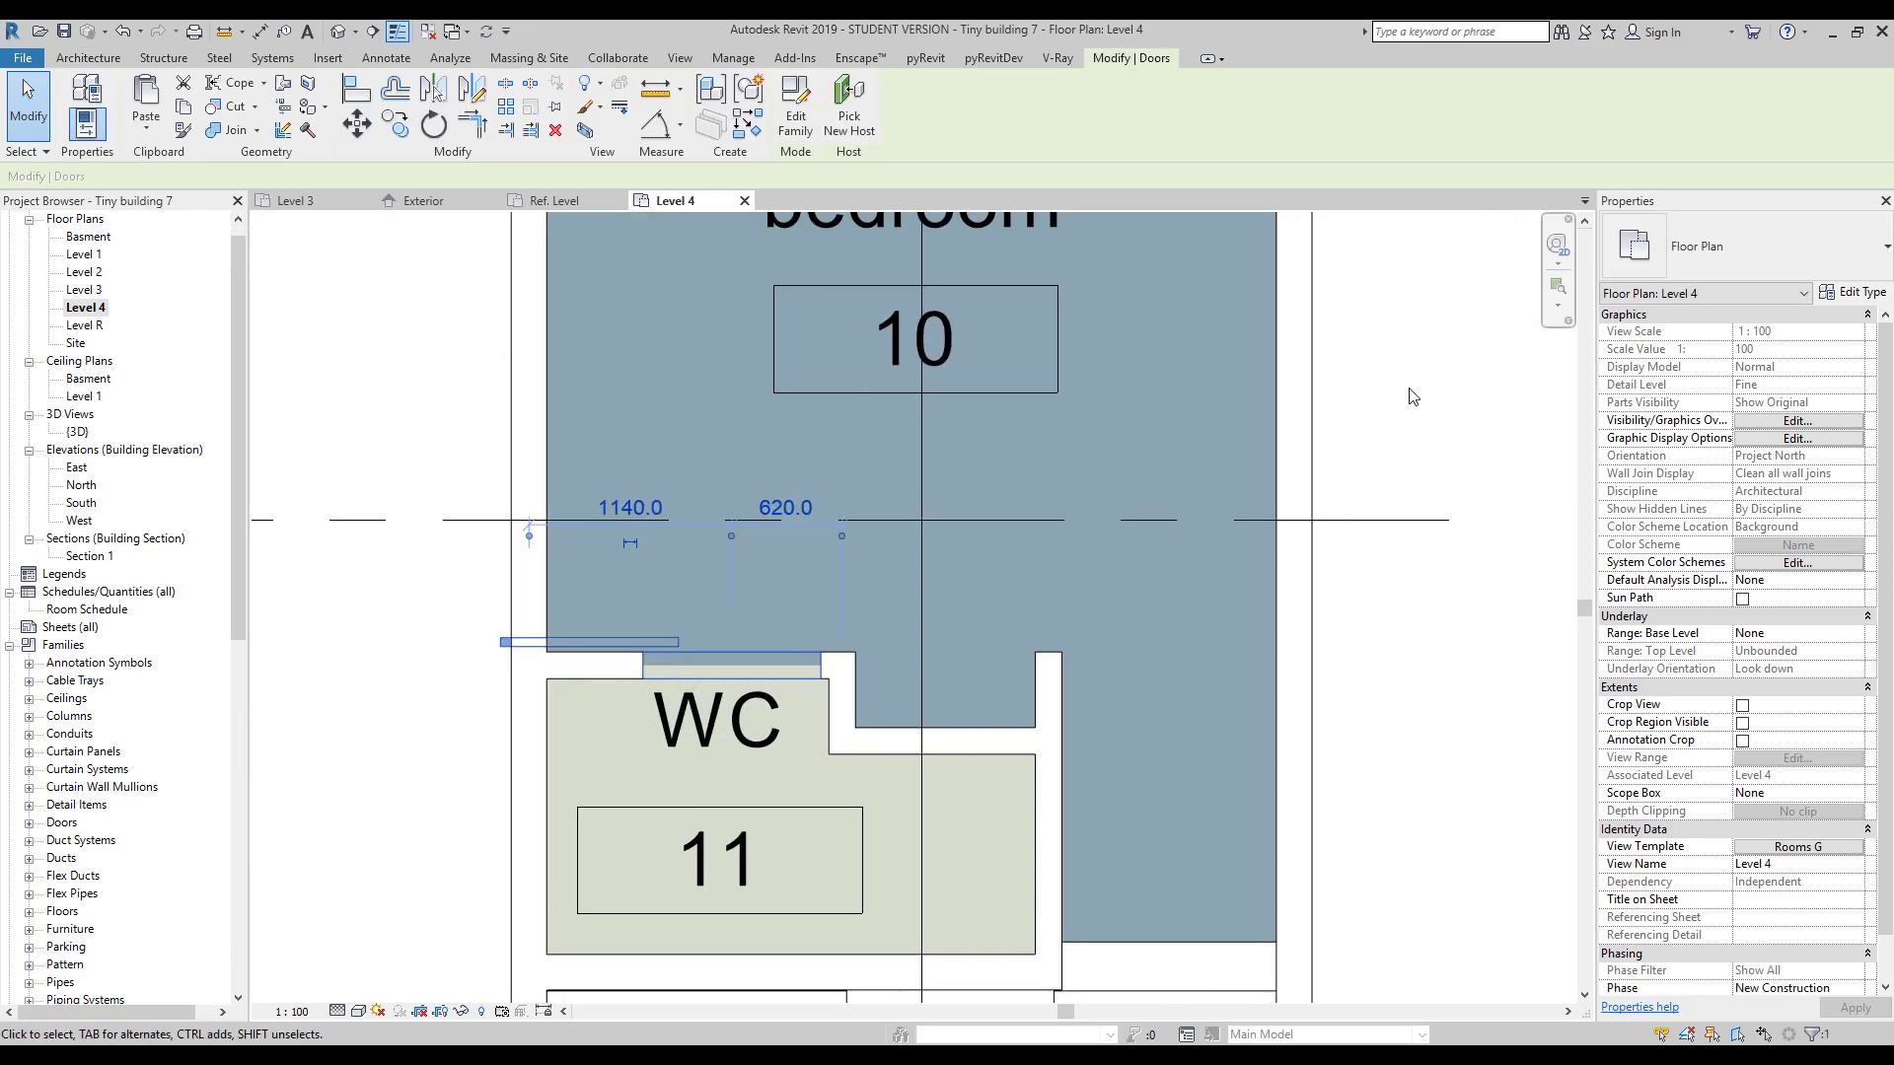
left_click(1852, 292)
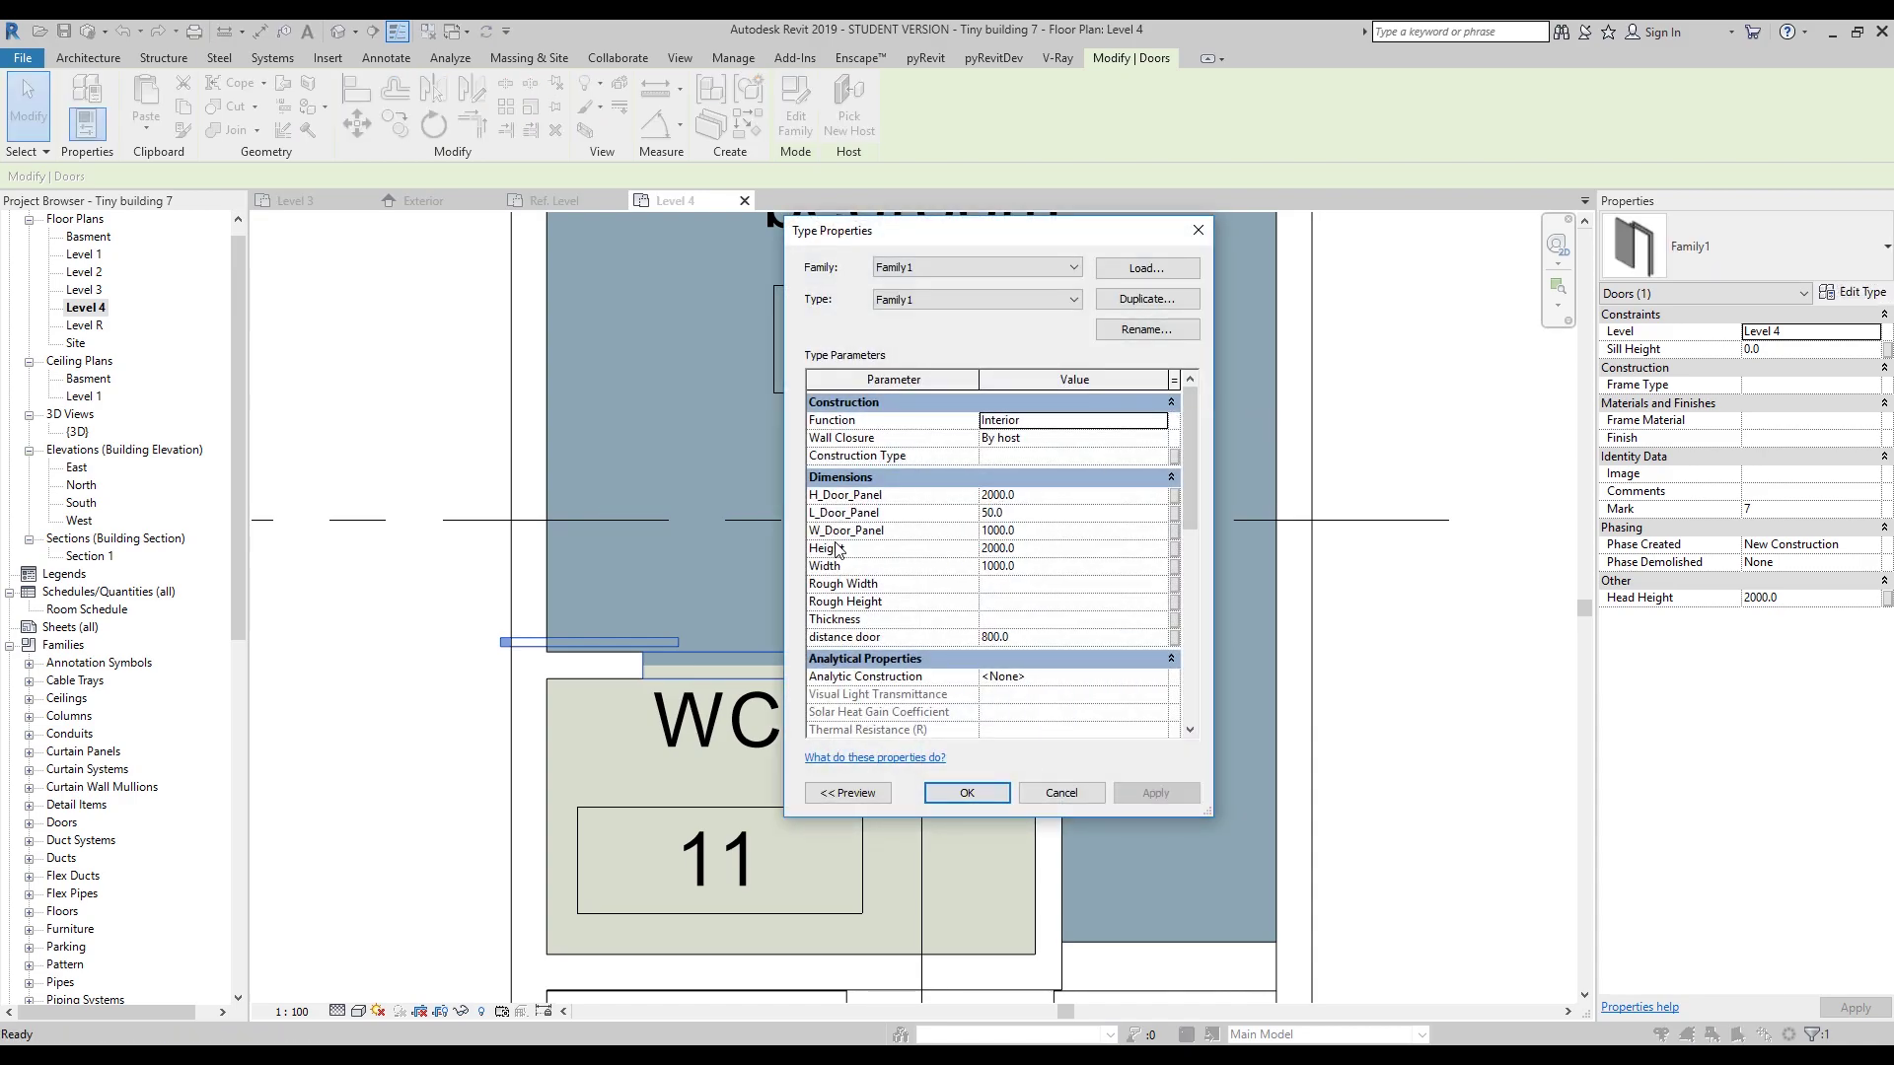
left_click(1029, 530)
type("850")
left_click(967, 793)
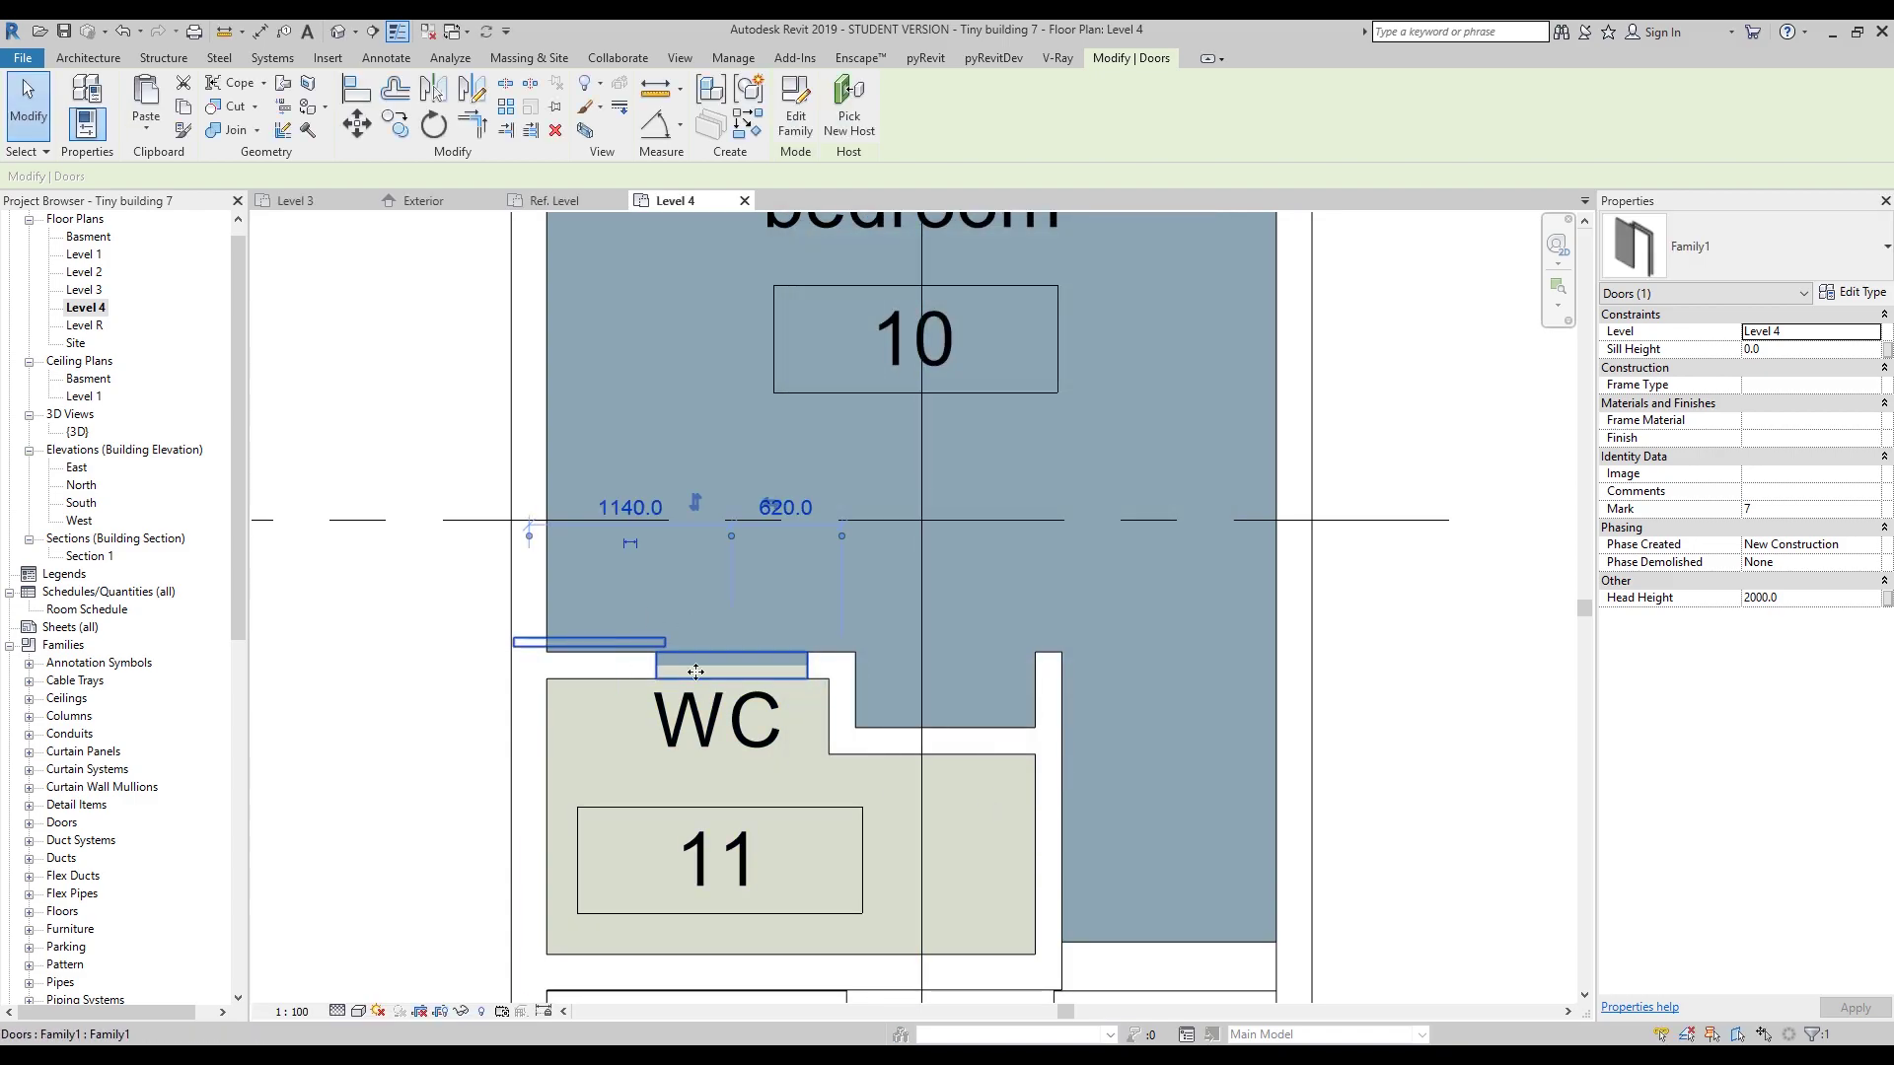
Set the distance door parameter in the WC door's type properties to 500.
left_click(87, 128)
left_click(87, 126)
left_click(1846, 292)
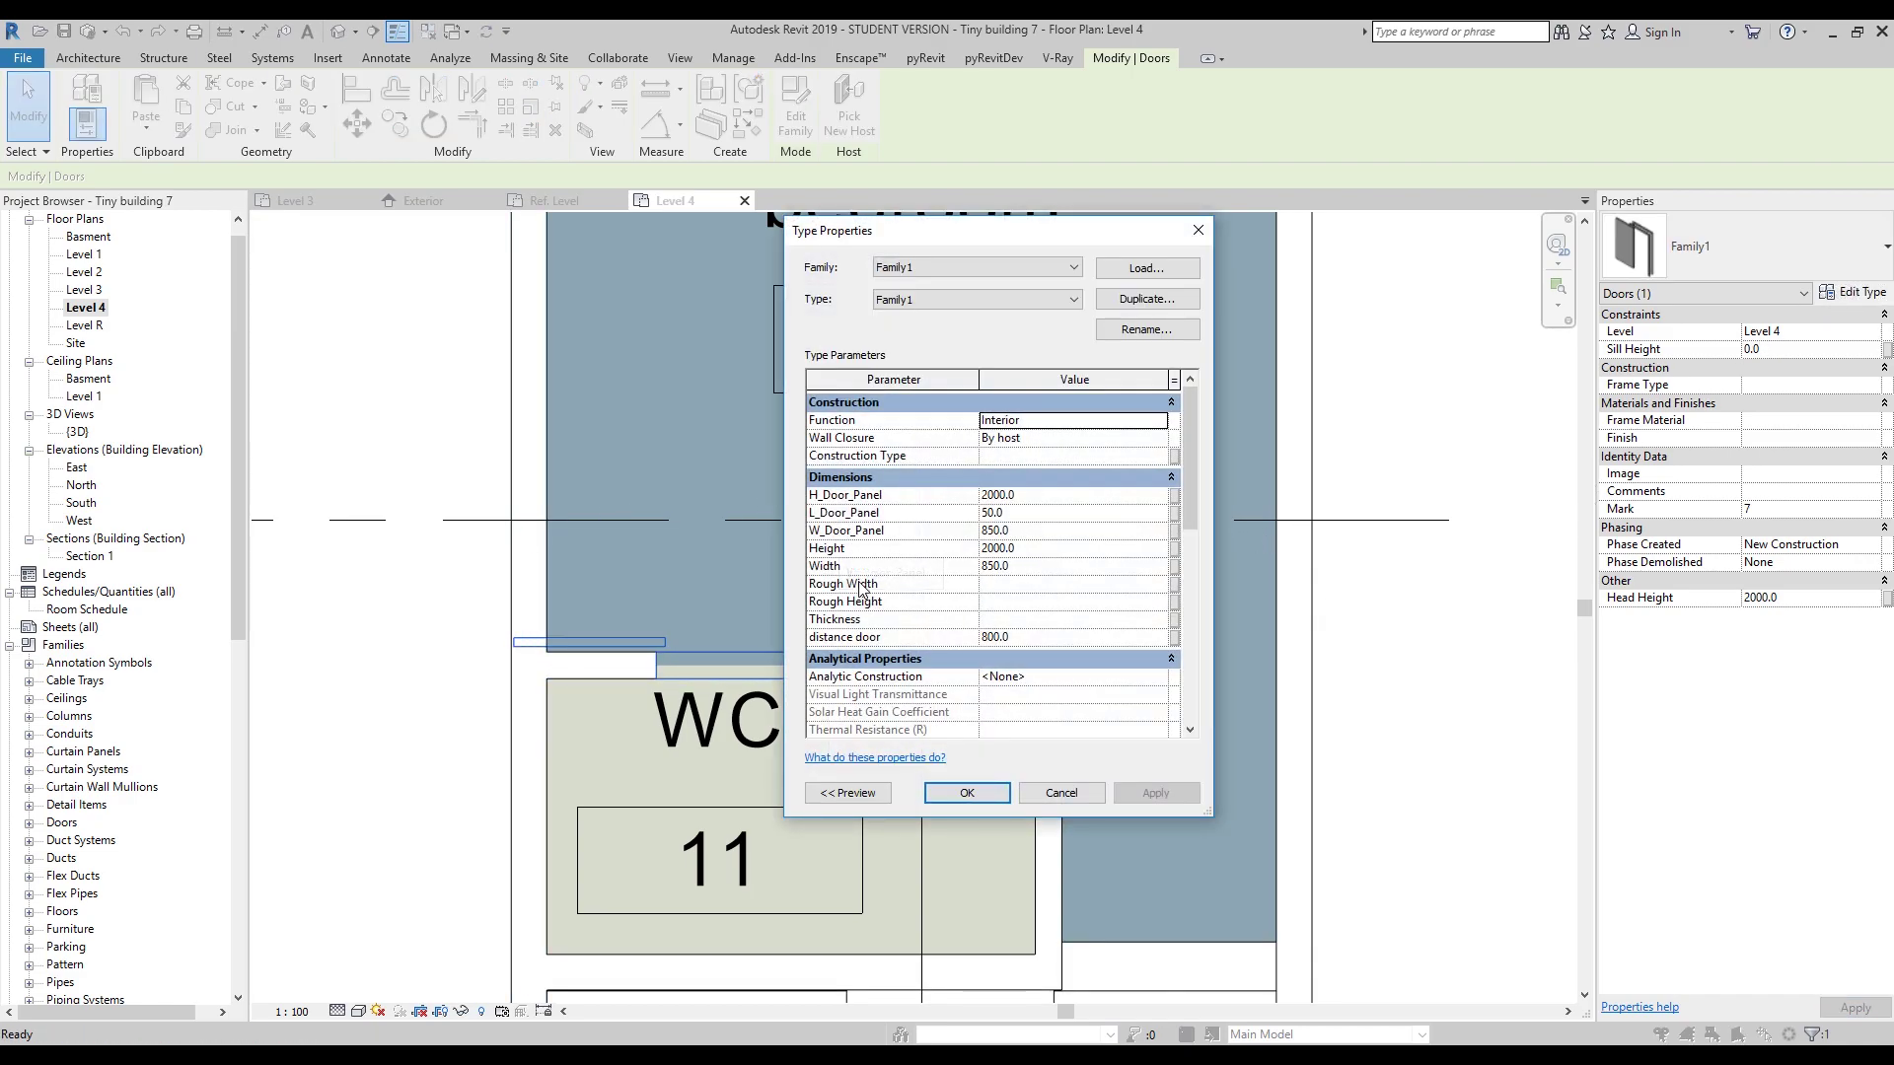
left_click(1063, 639)
type("500")
left_click(967, 793)
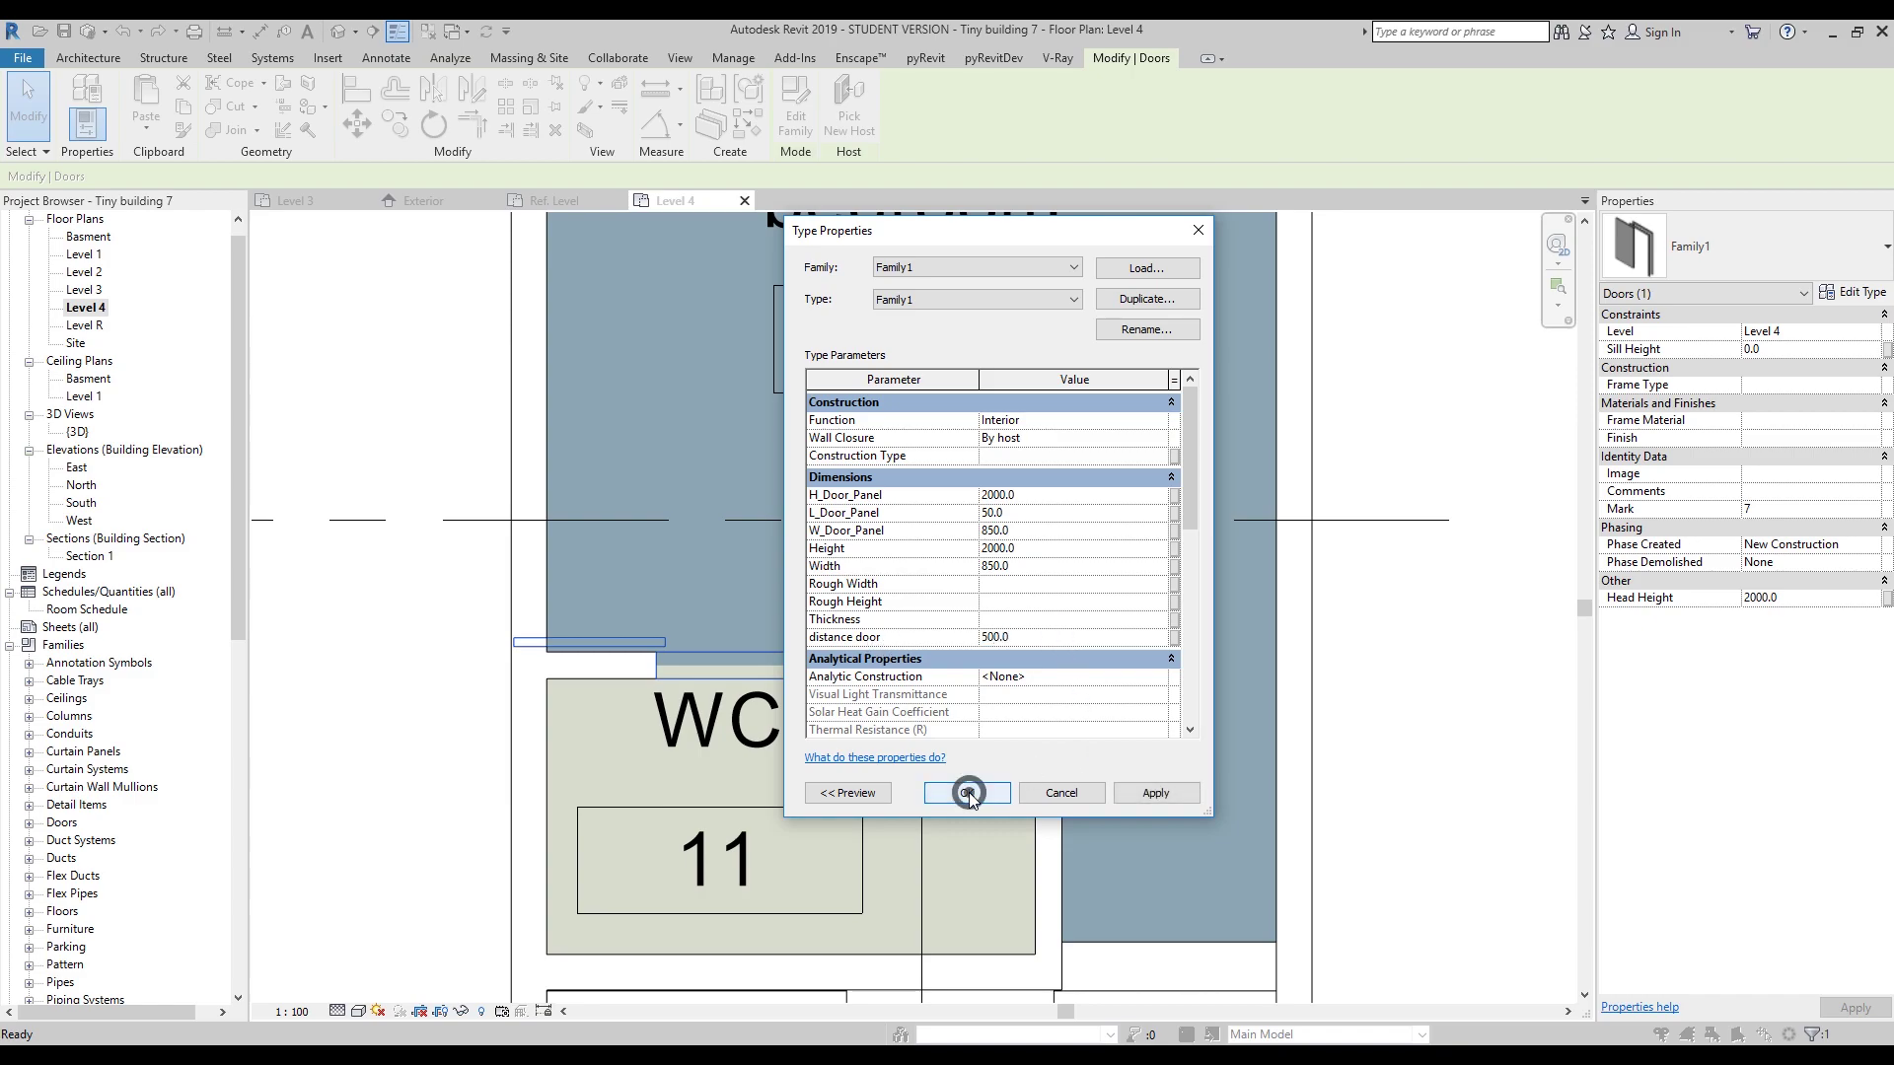
key("Escape")
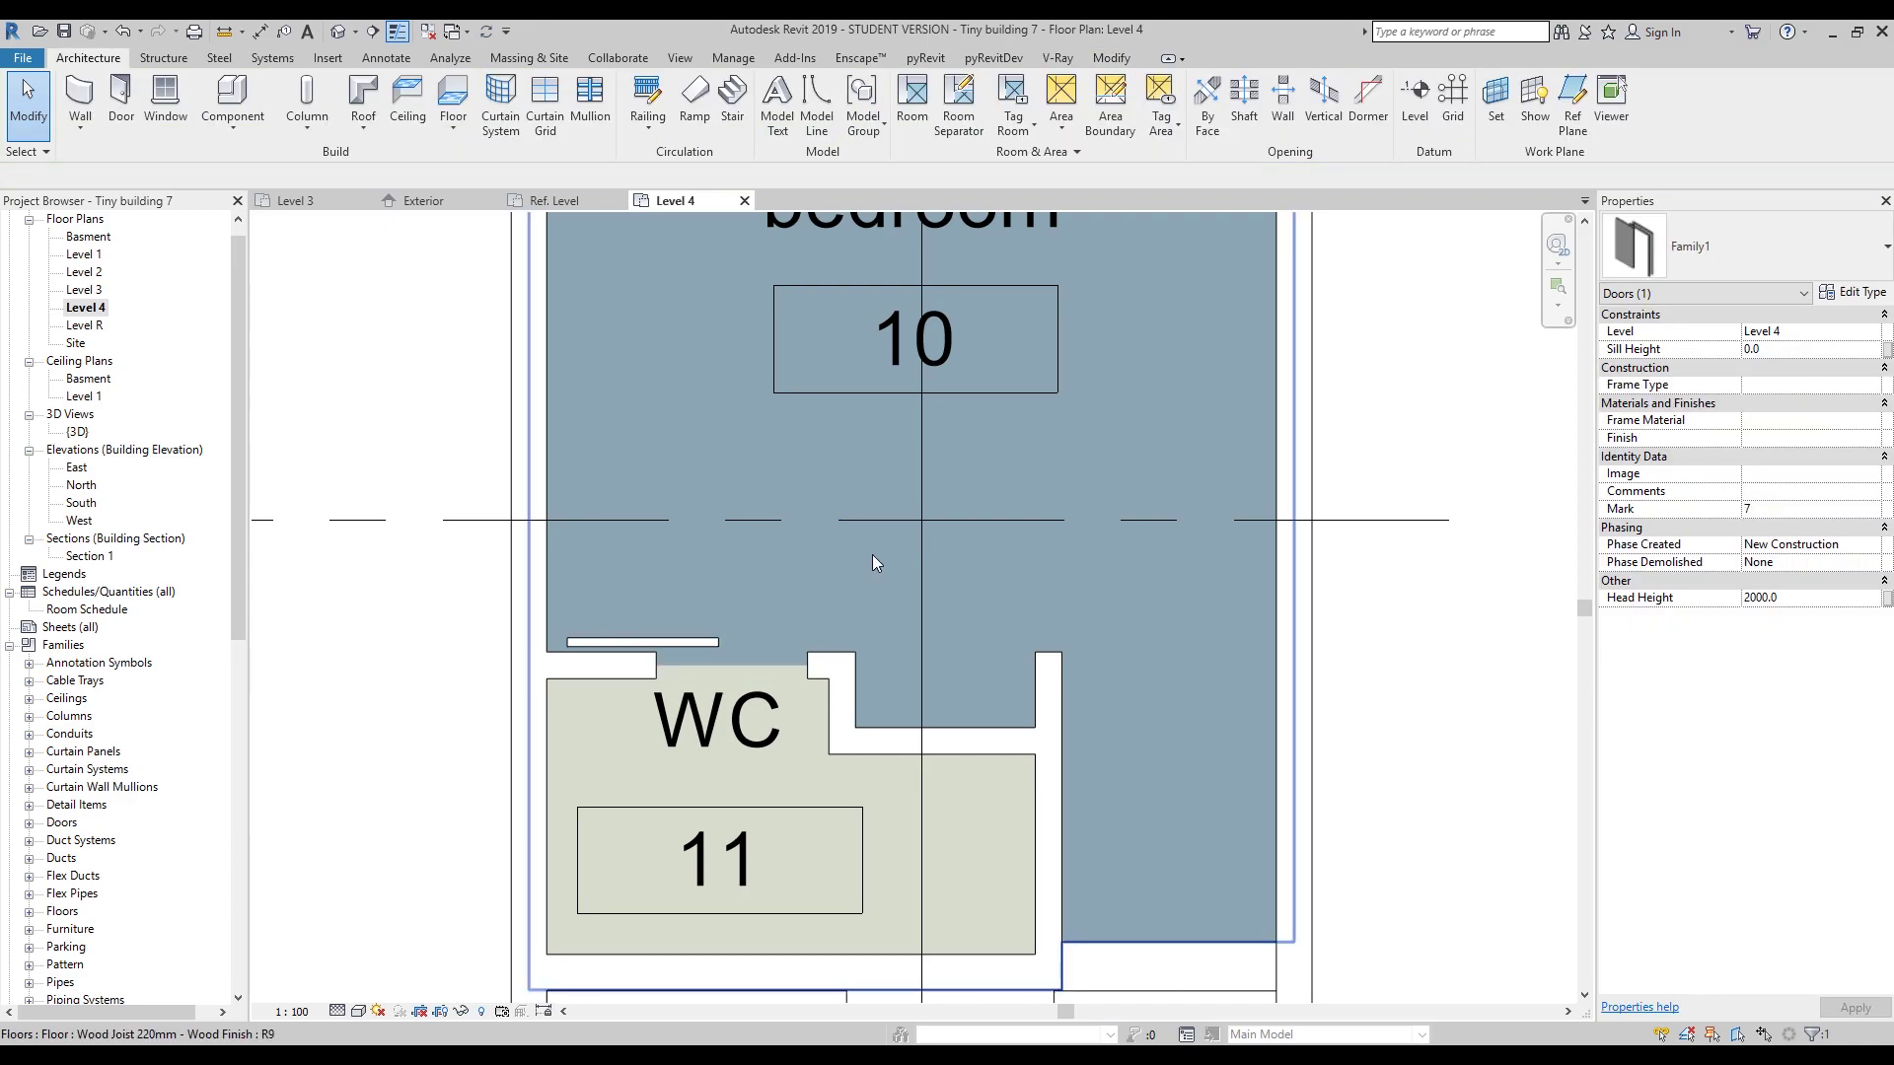
Check the resized sliding door and its panel offset at the WC in the Level 3 floor plan.
left_click(286, 200)
middle_click_drag(1020, 702, 817, 323)
scroll(817, 322, "down", 5)
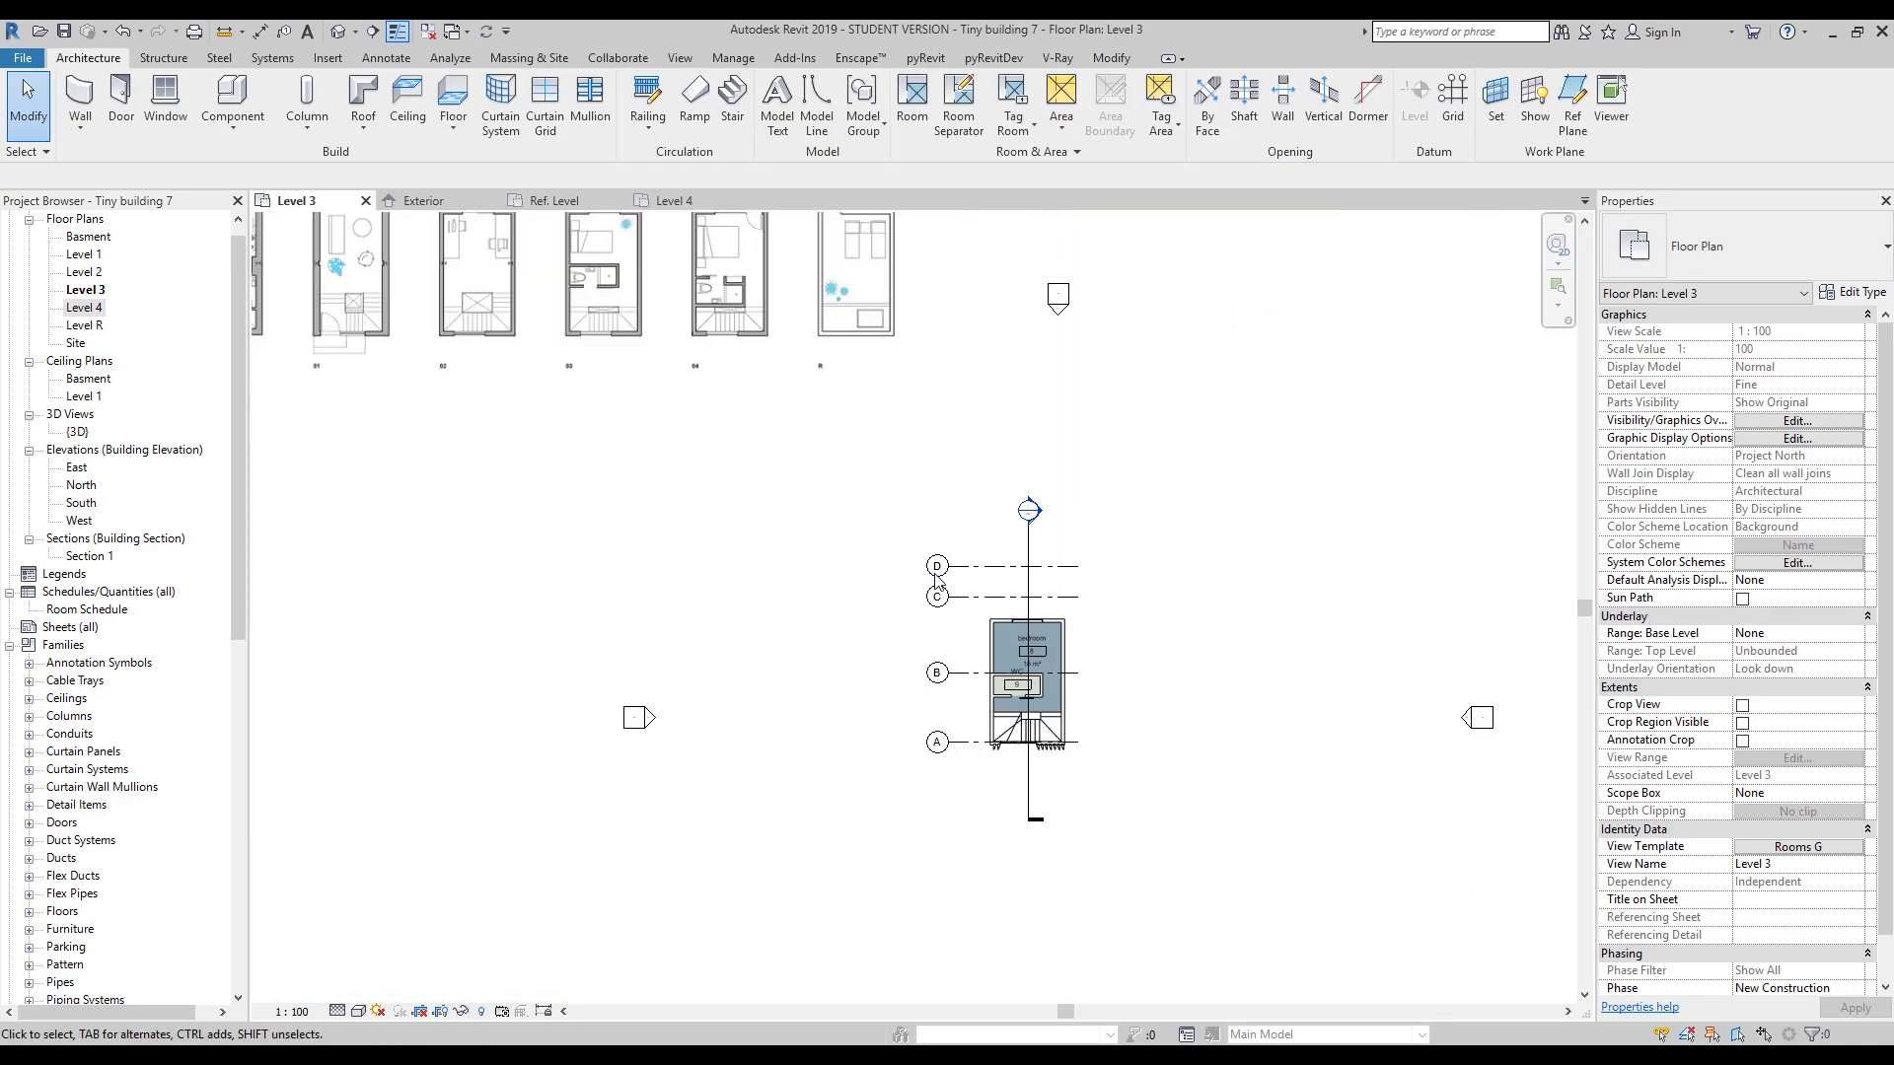
scroll(1079, 720, "up", 8)
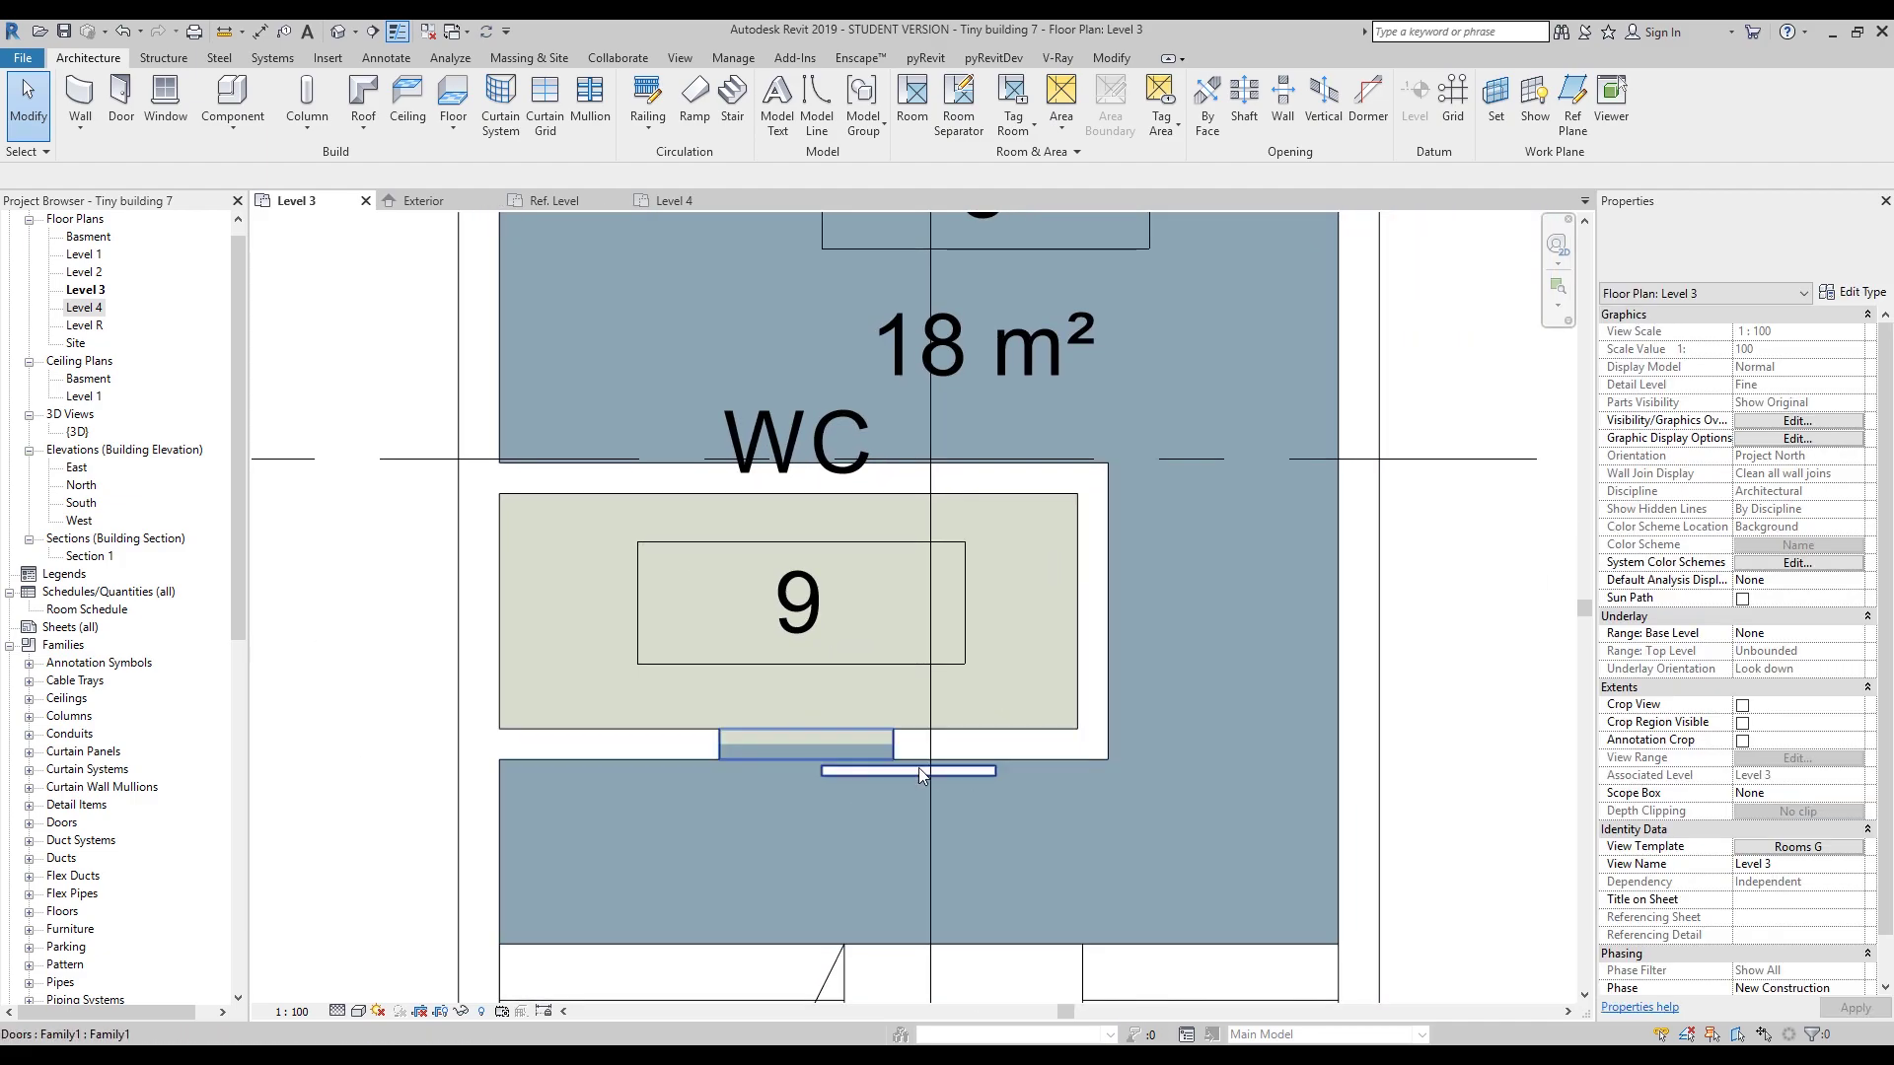
scroll(939, 765, "down", 2)
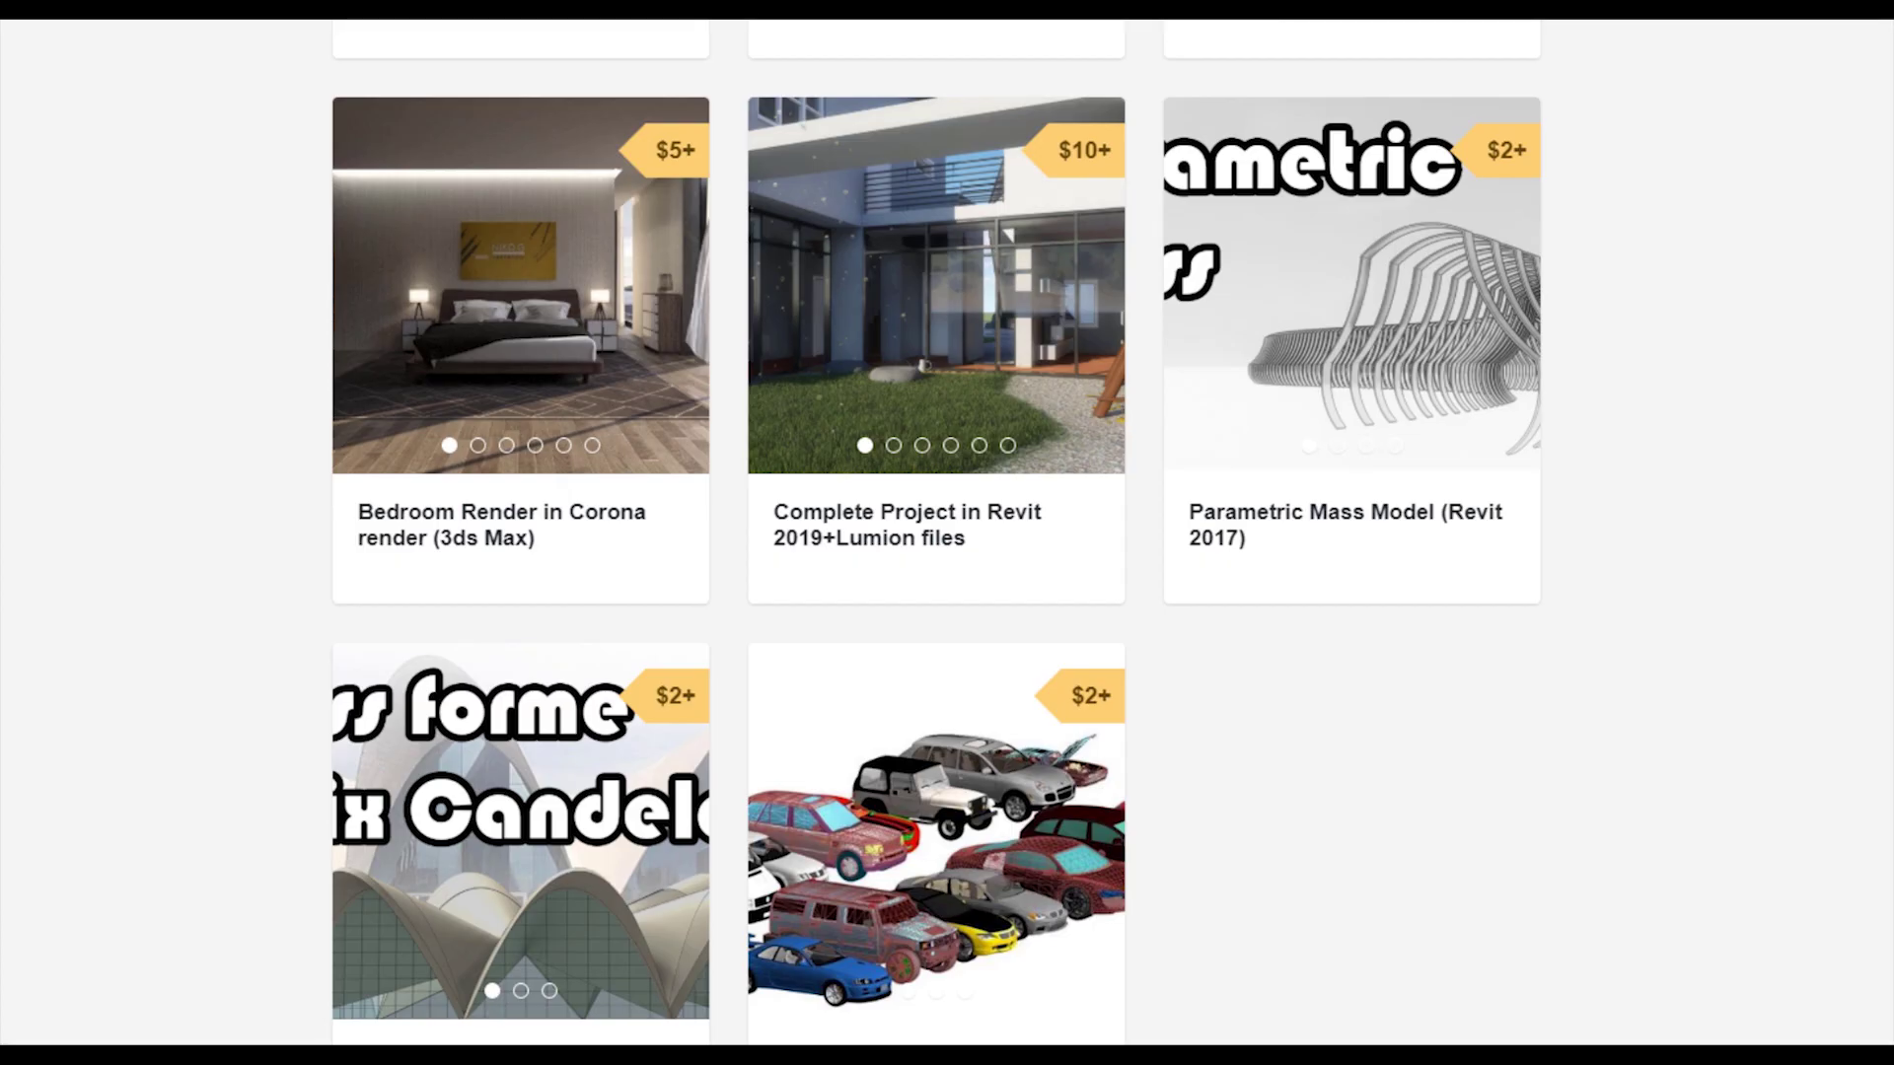
scroll(1006, 1031, "up", 12)
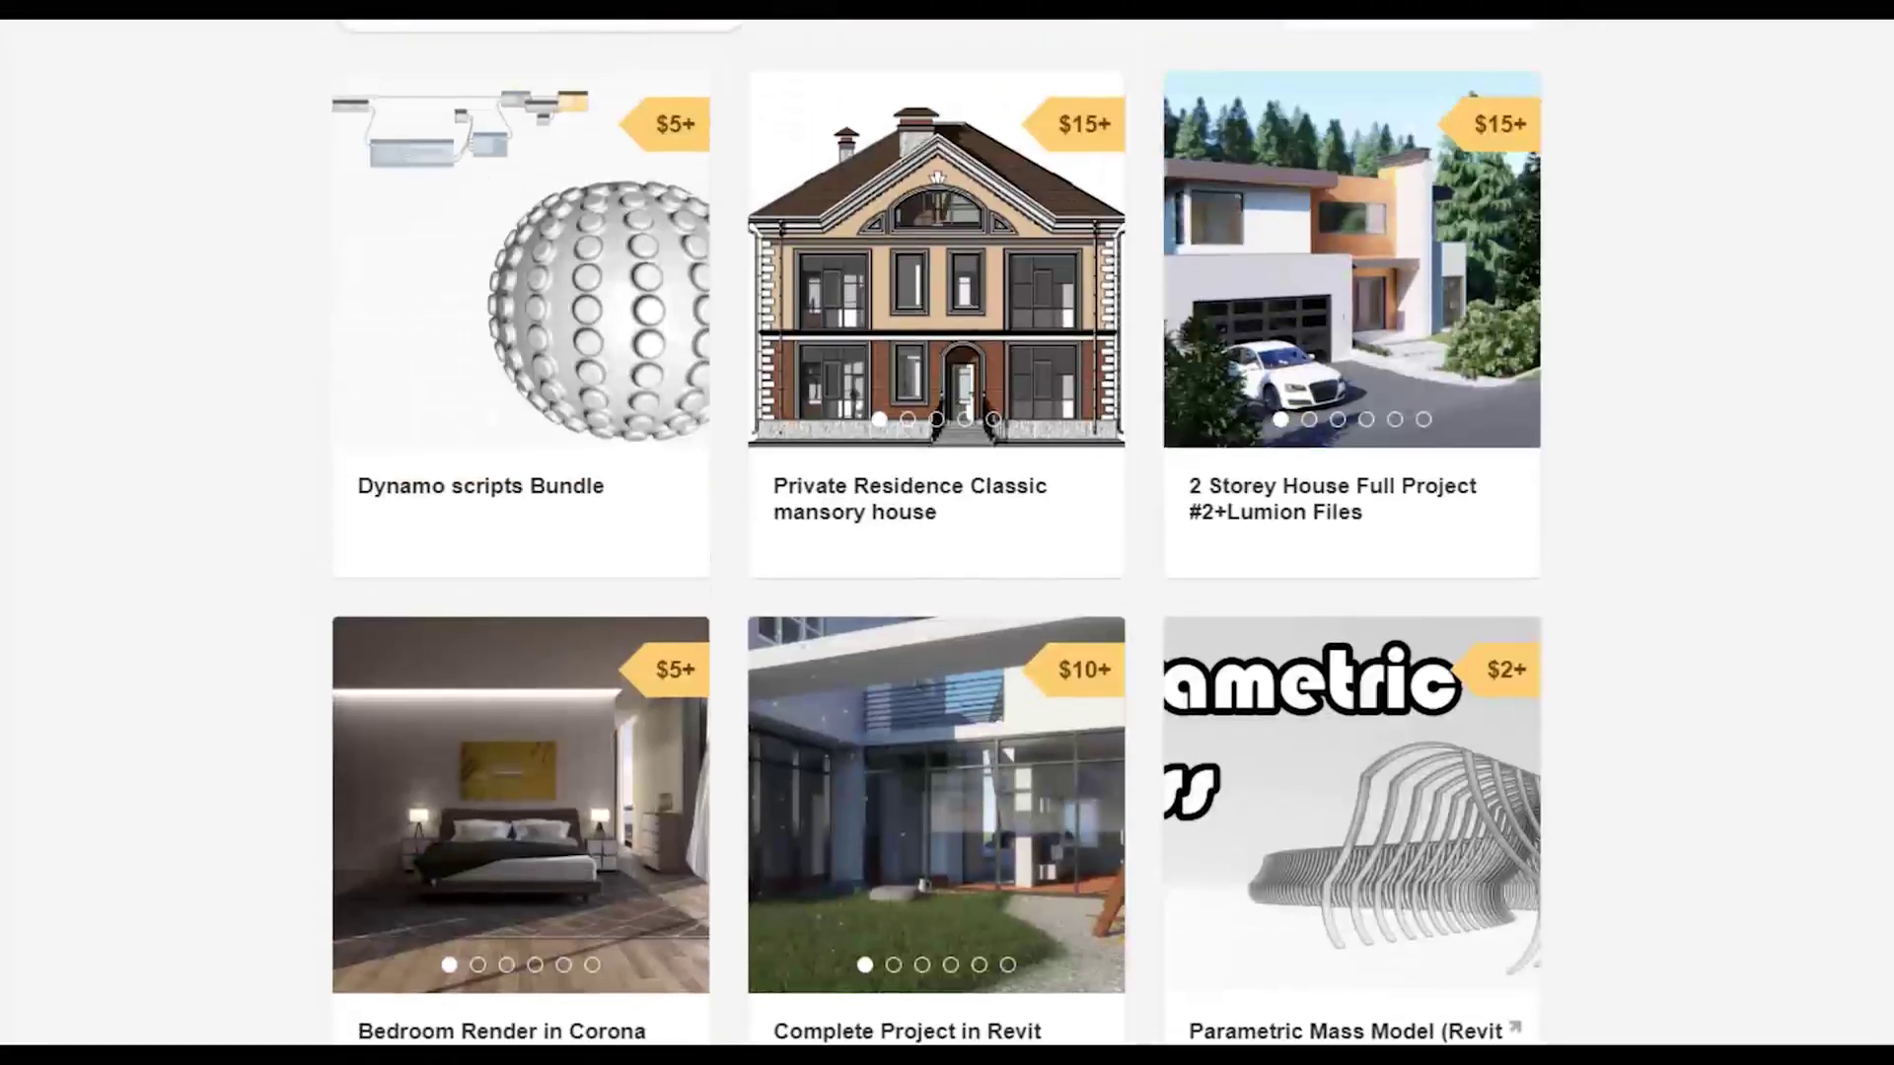
scroll(1006, 1031, "down", 3)
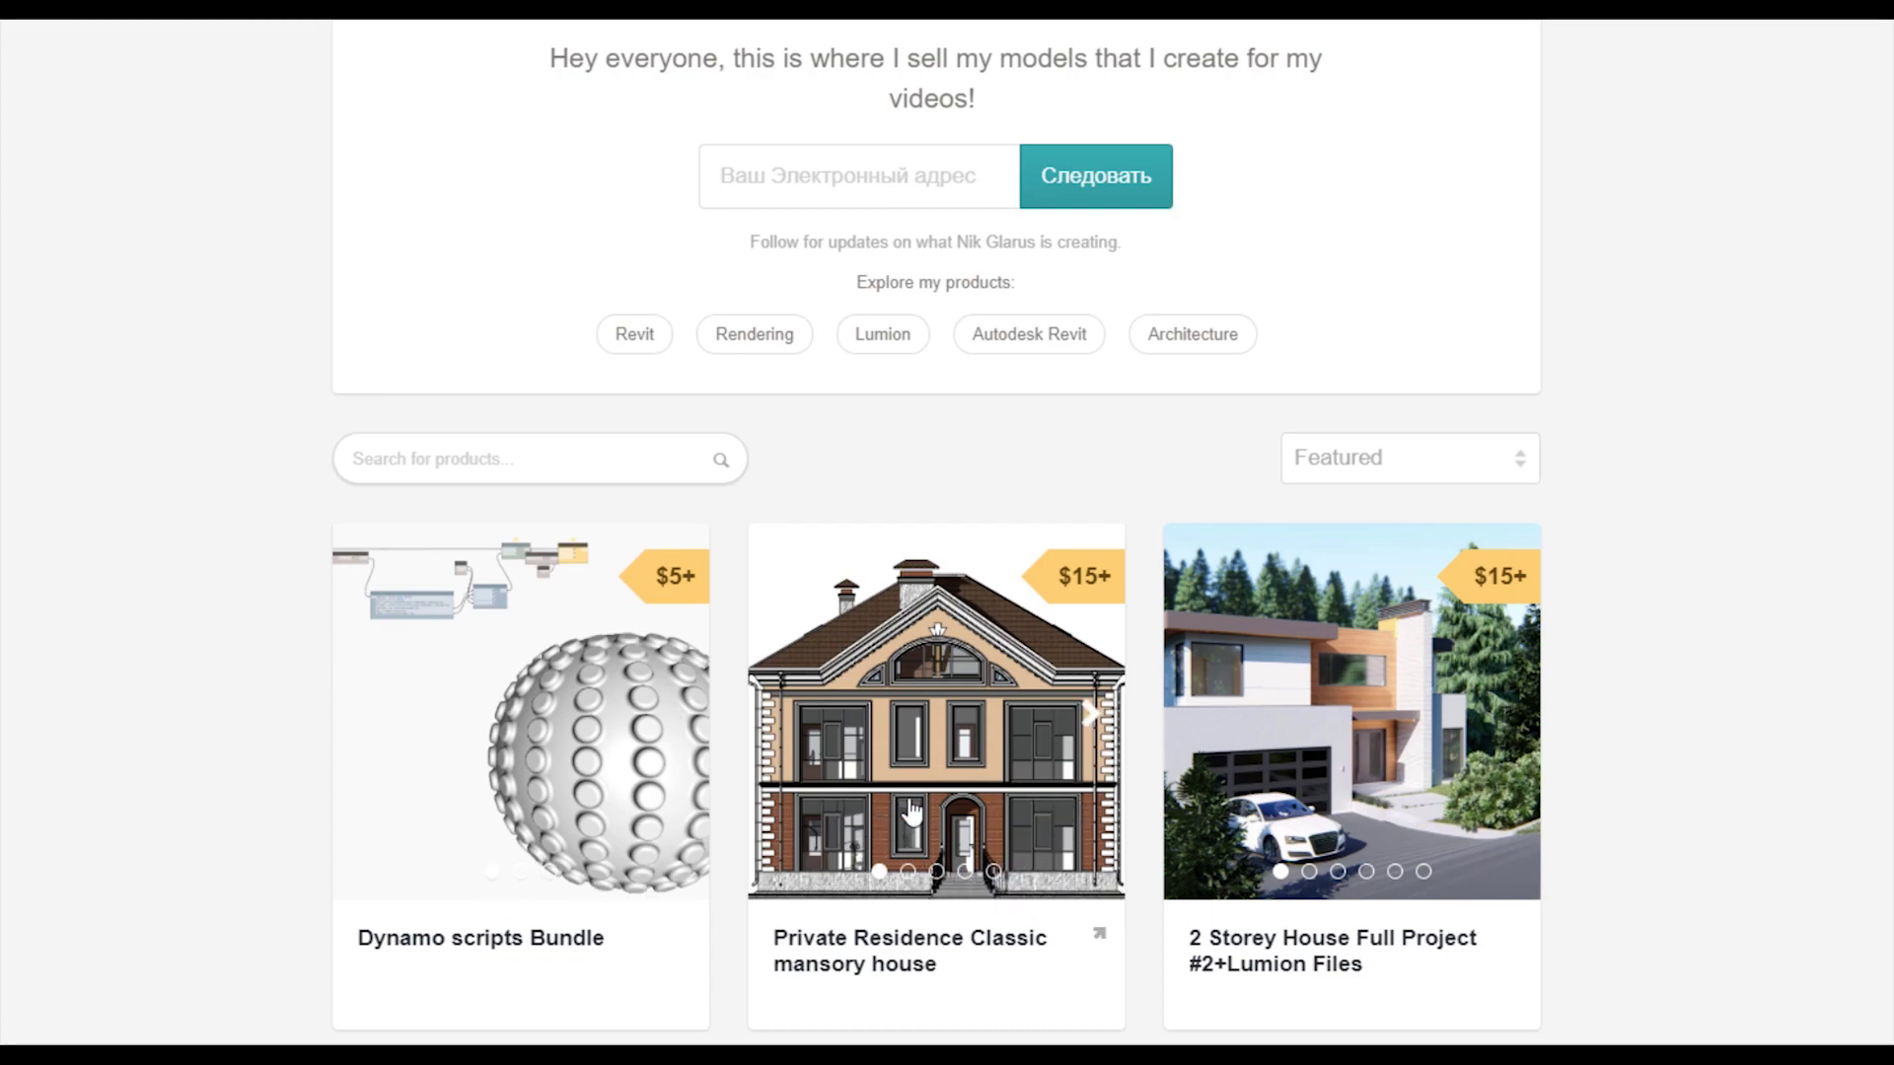
scroll(932, 799, "down", 3)
scroll(948, 752, "down", 2)
scroll(1233, 710, "up", 2)
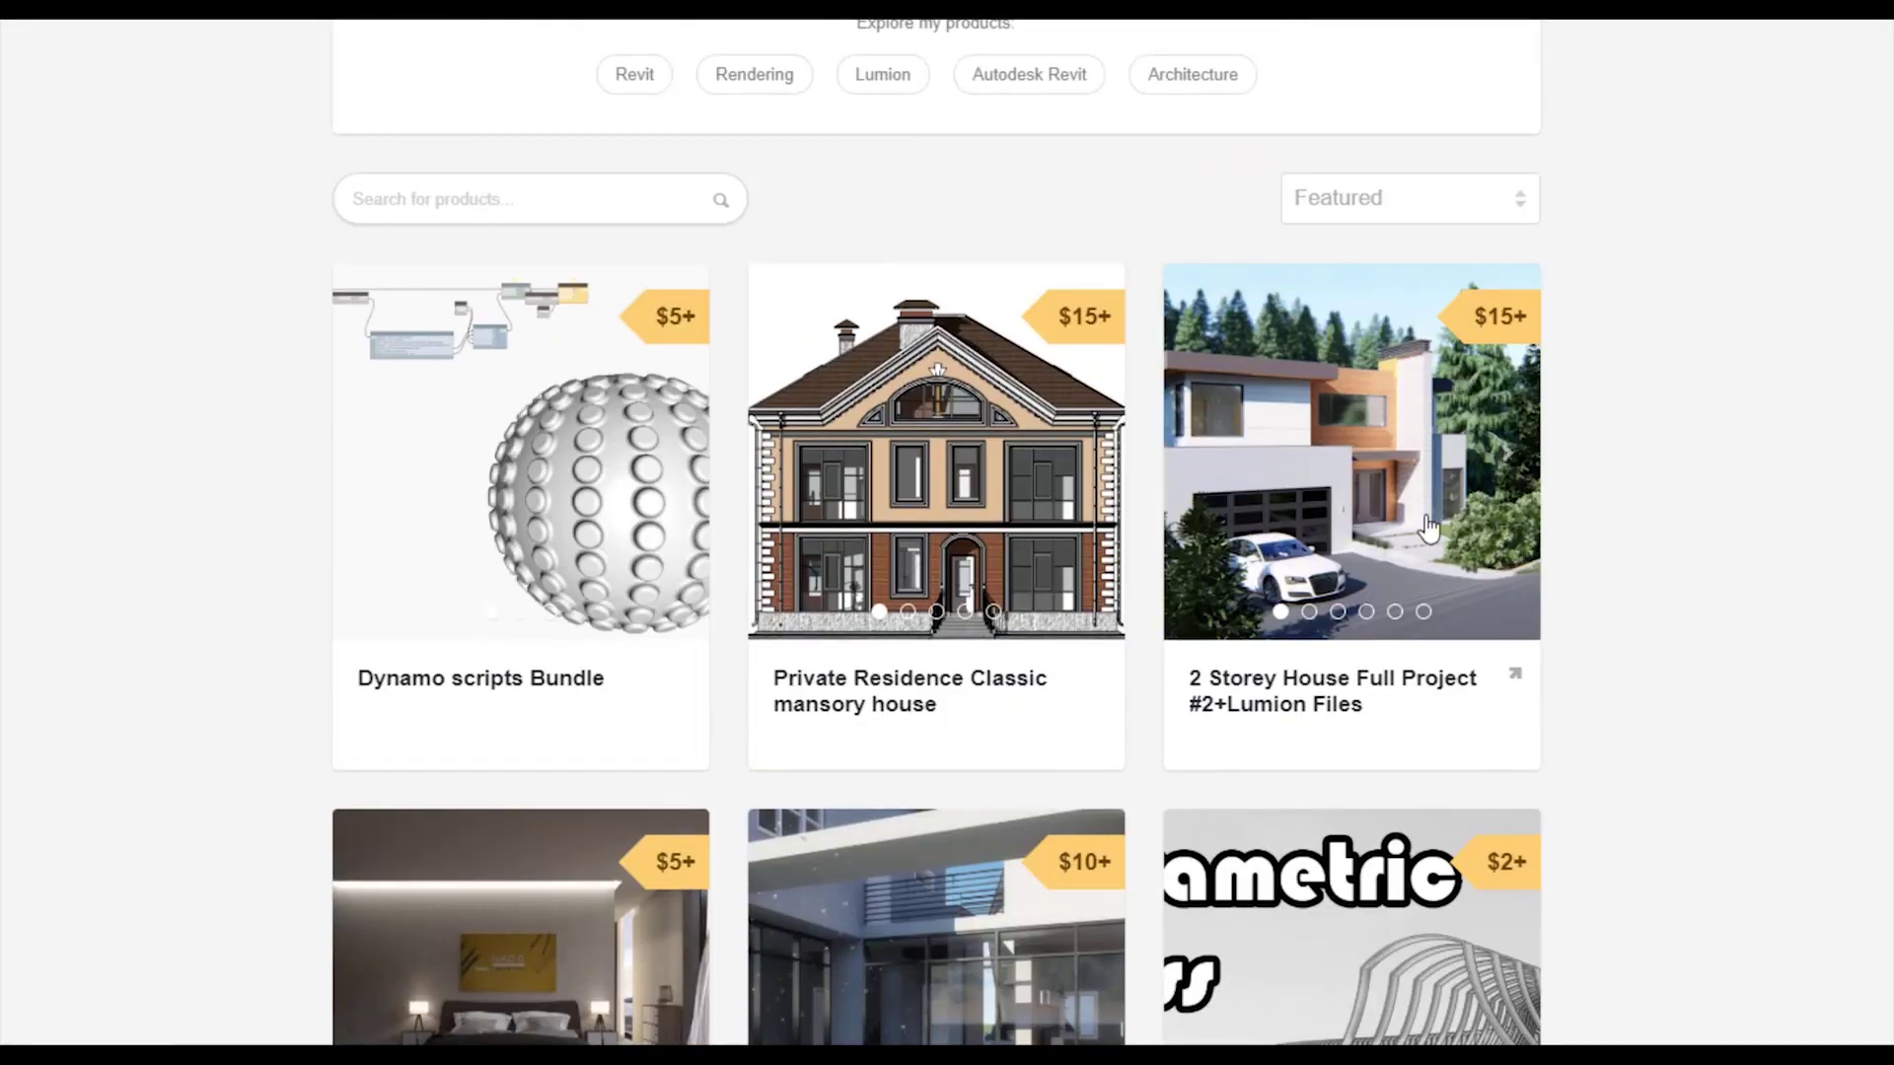
scroll(1687, 712, "up", 3)
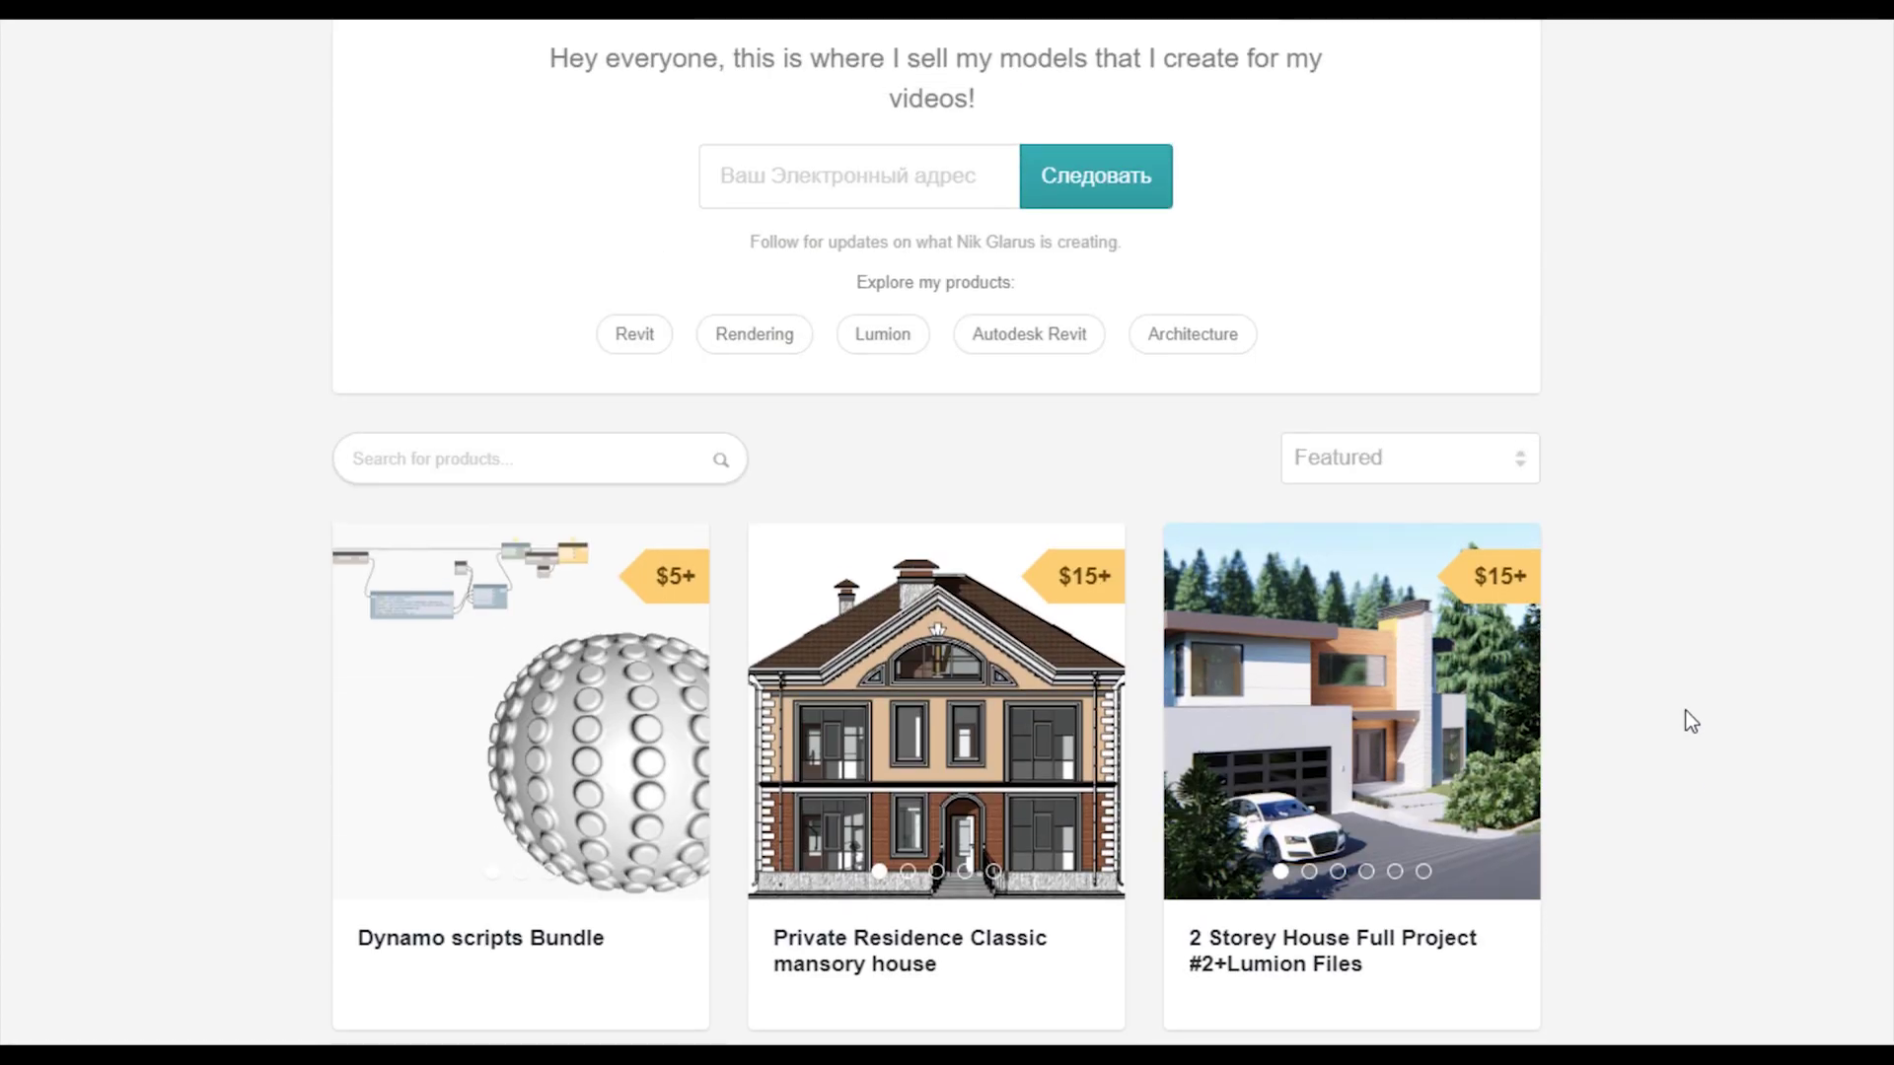
scroll(1683, 711, "up", 3)
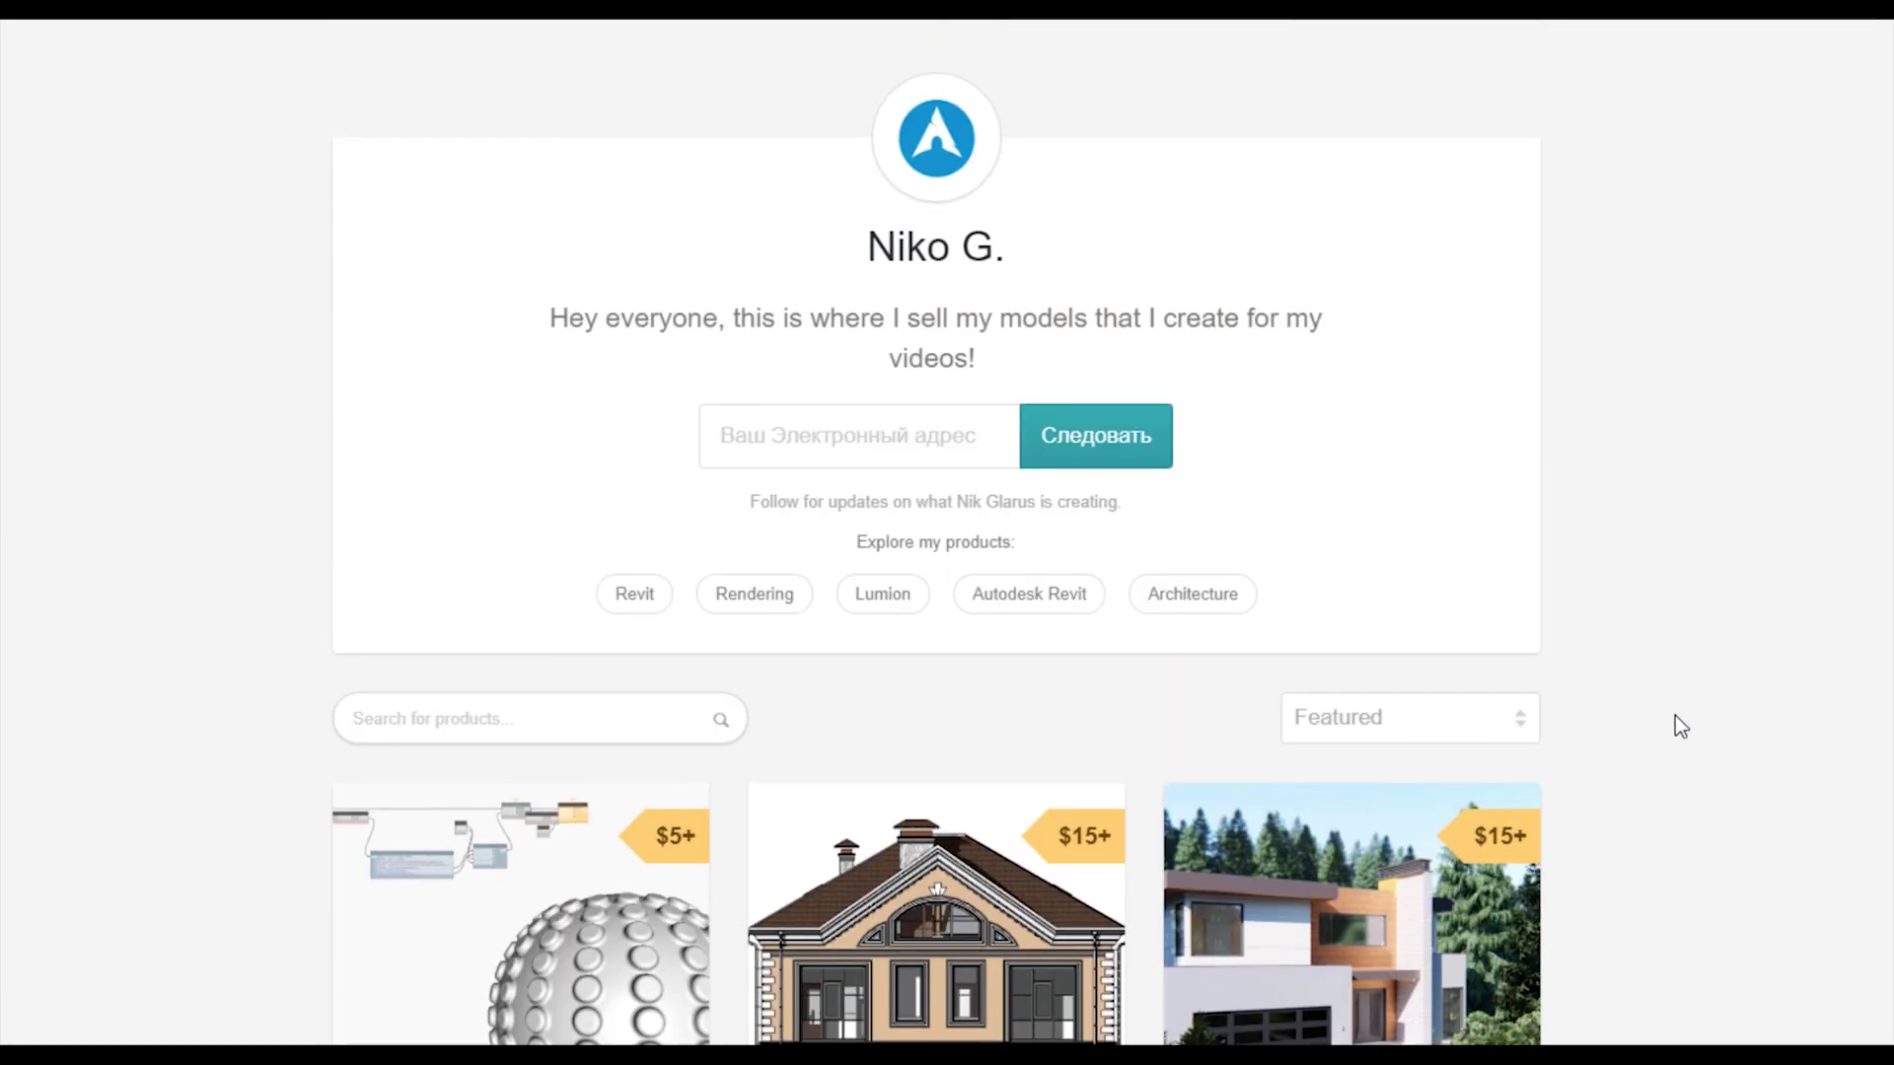
scroll(1675, 717, "down", 5)
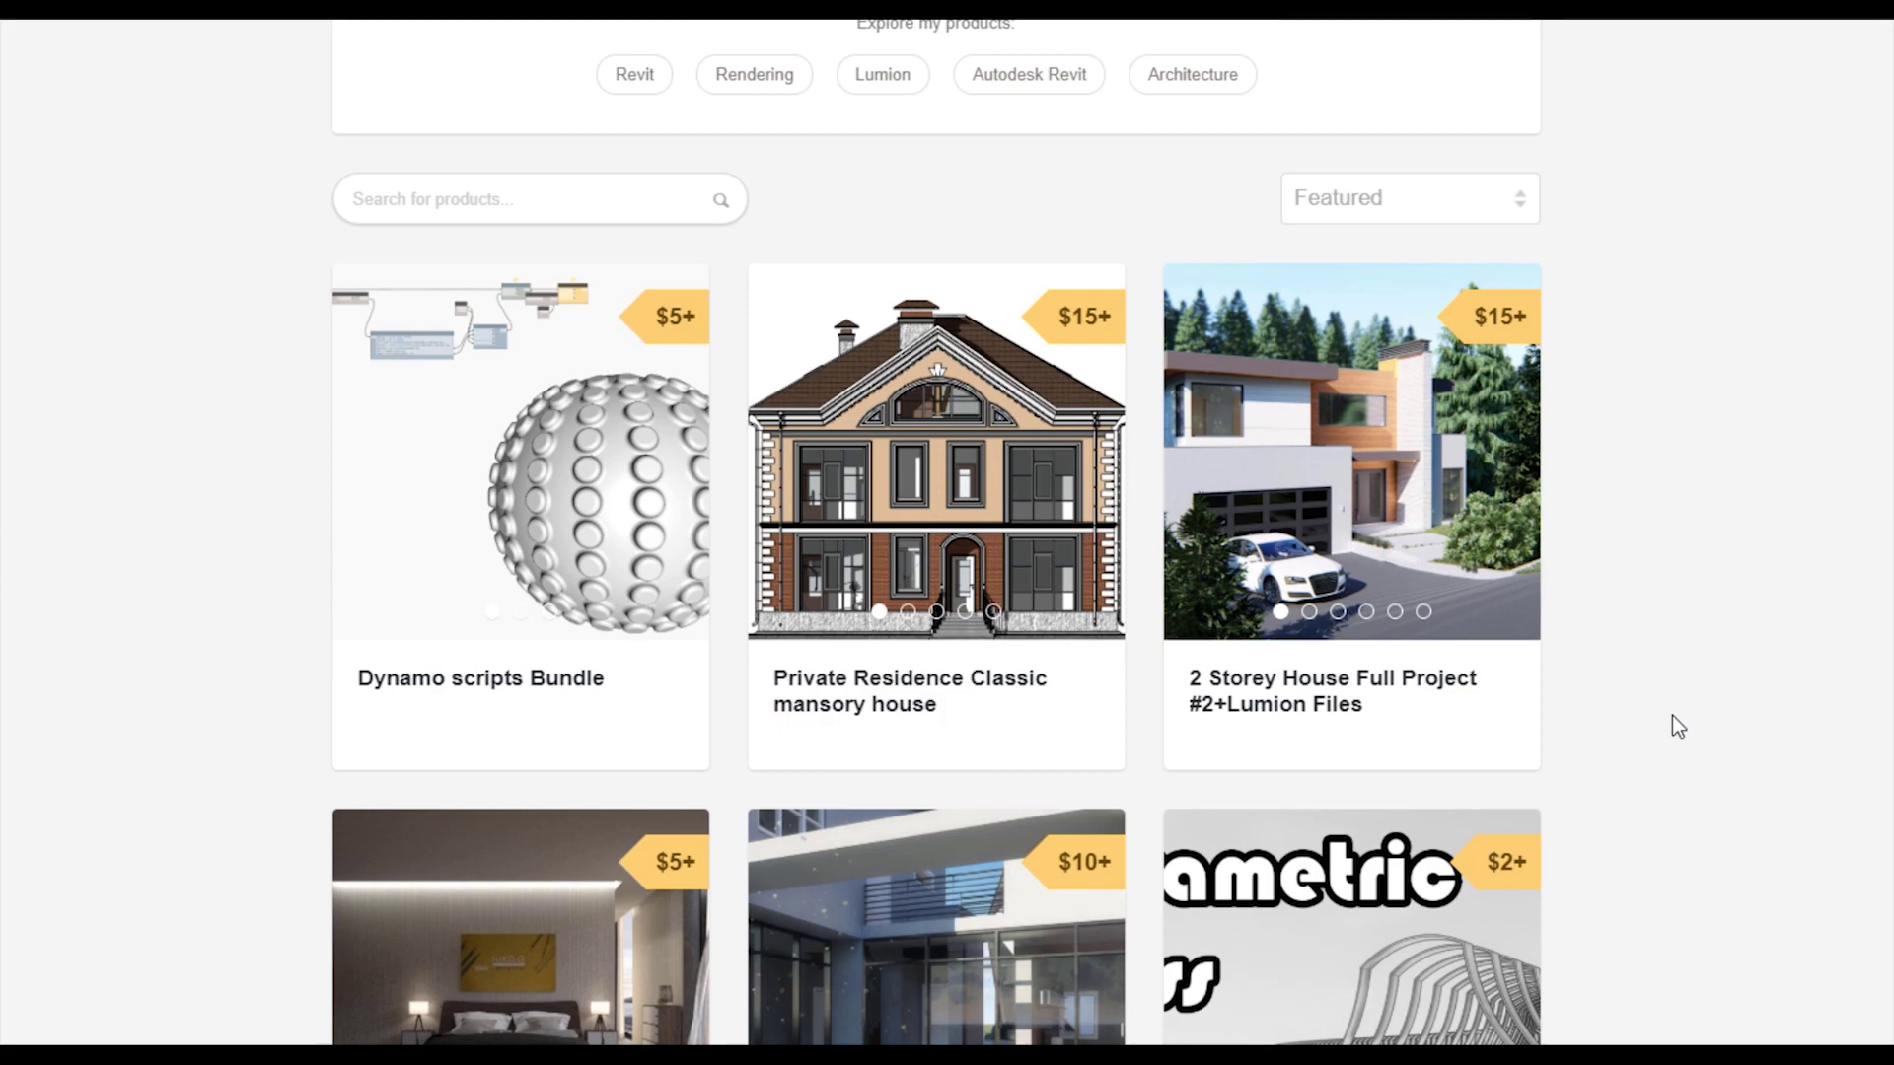
scroll(1673, 717, "down", 3)
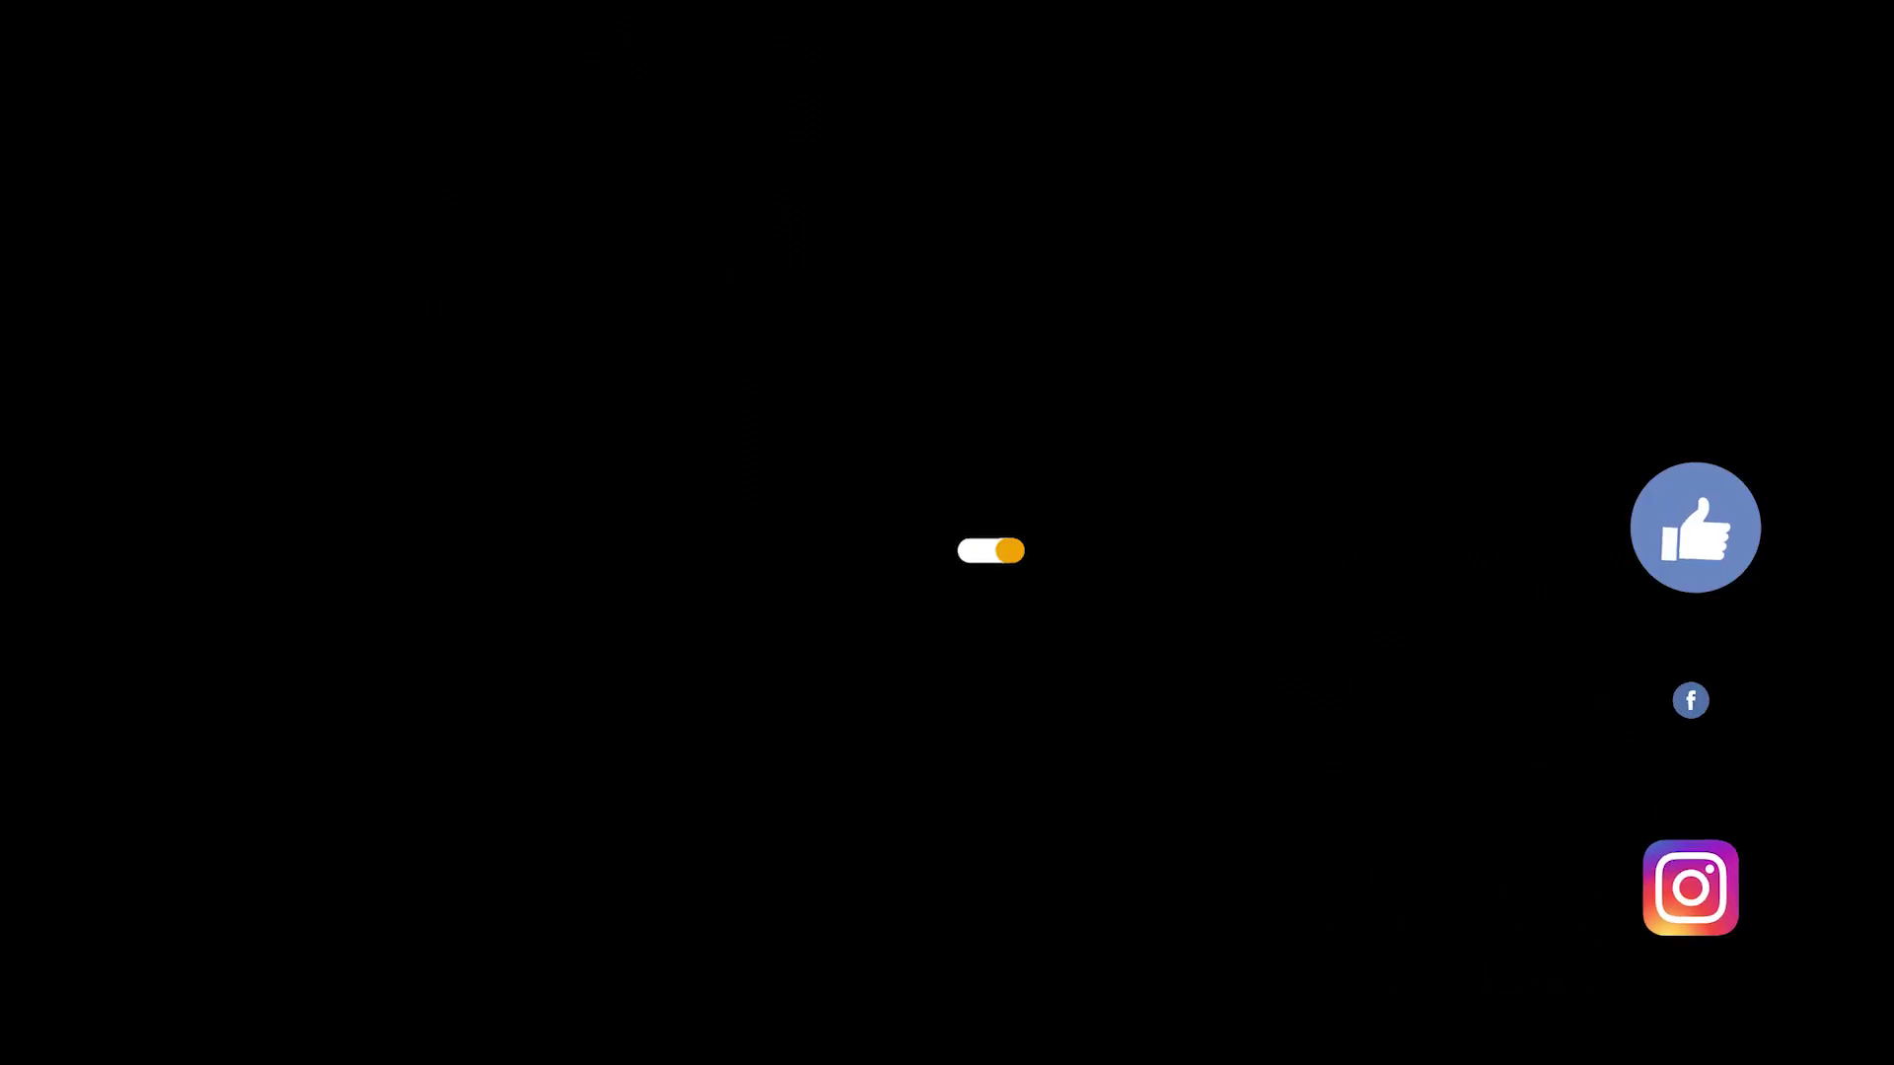